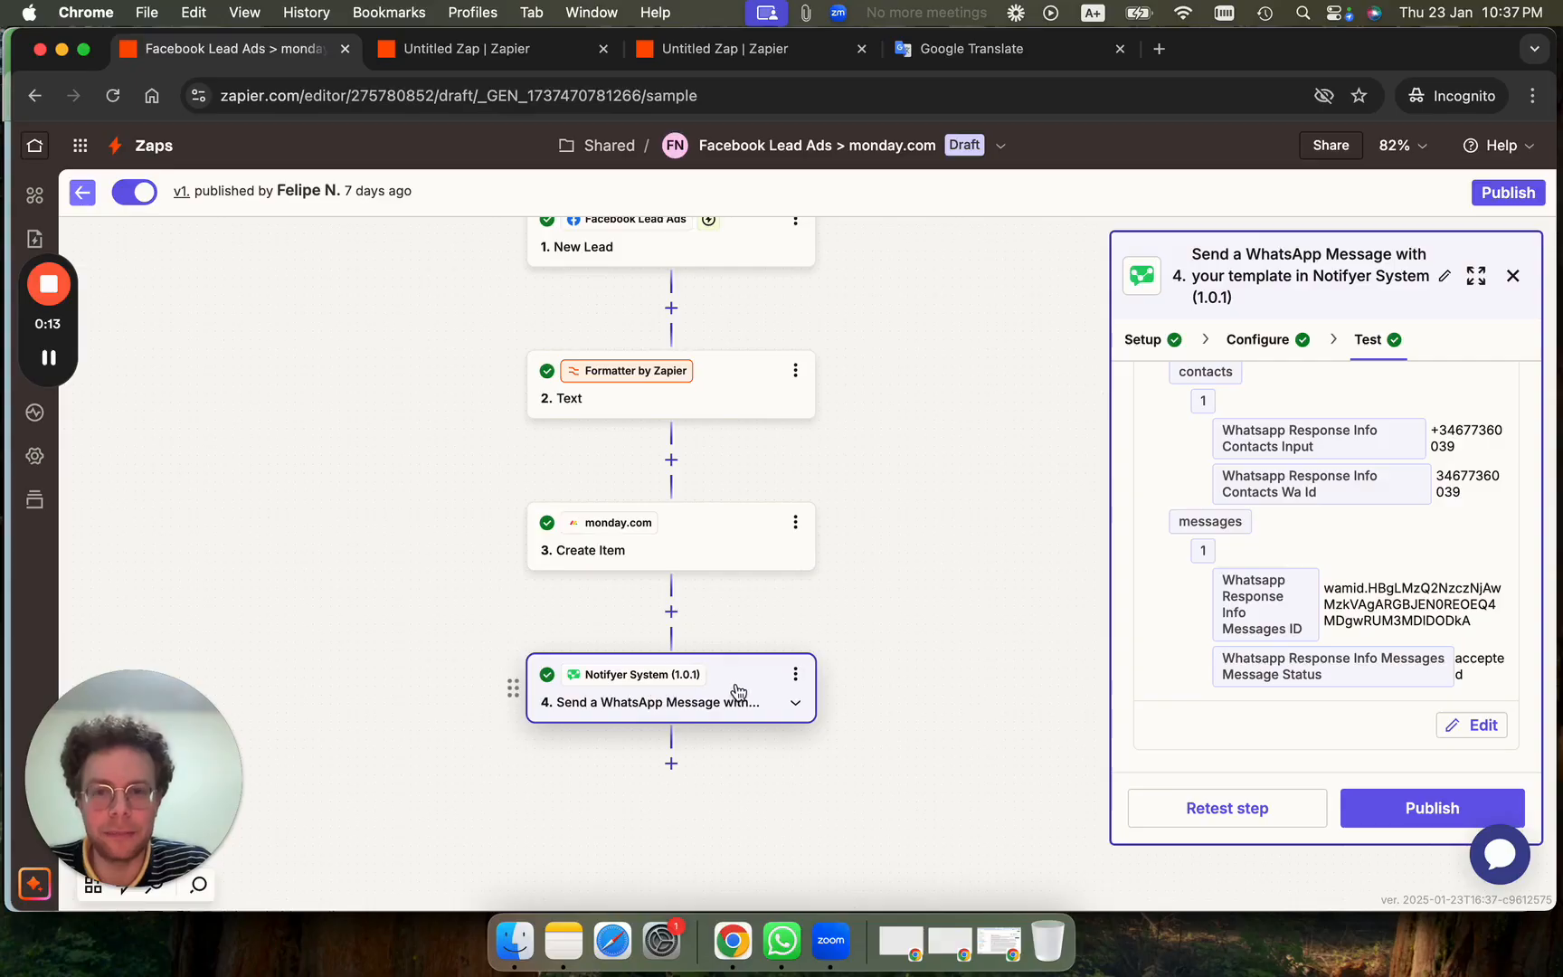
# Review all of the chatbot's reply options in the WhatsApp conversation.
pyautogui.click(782, 941)
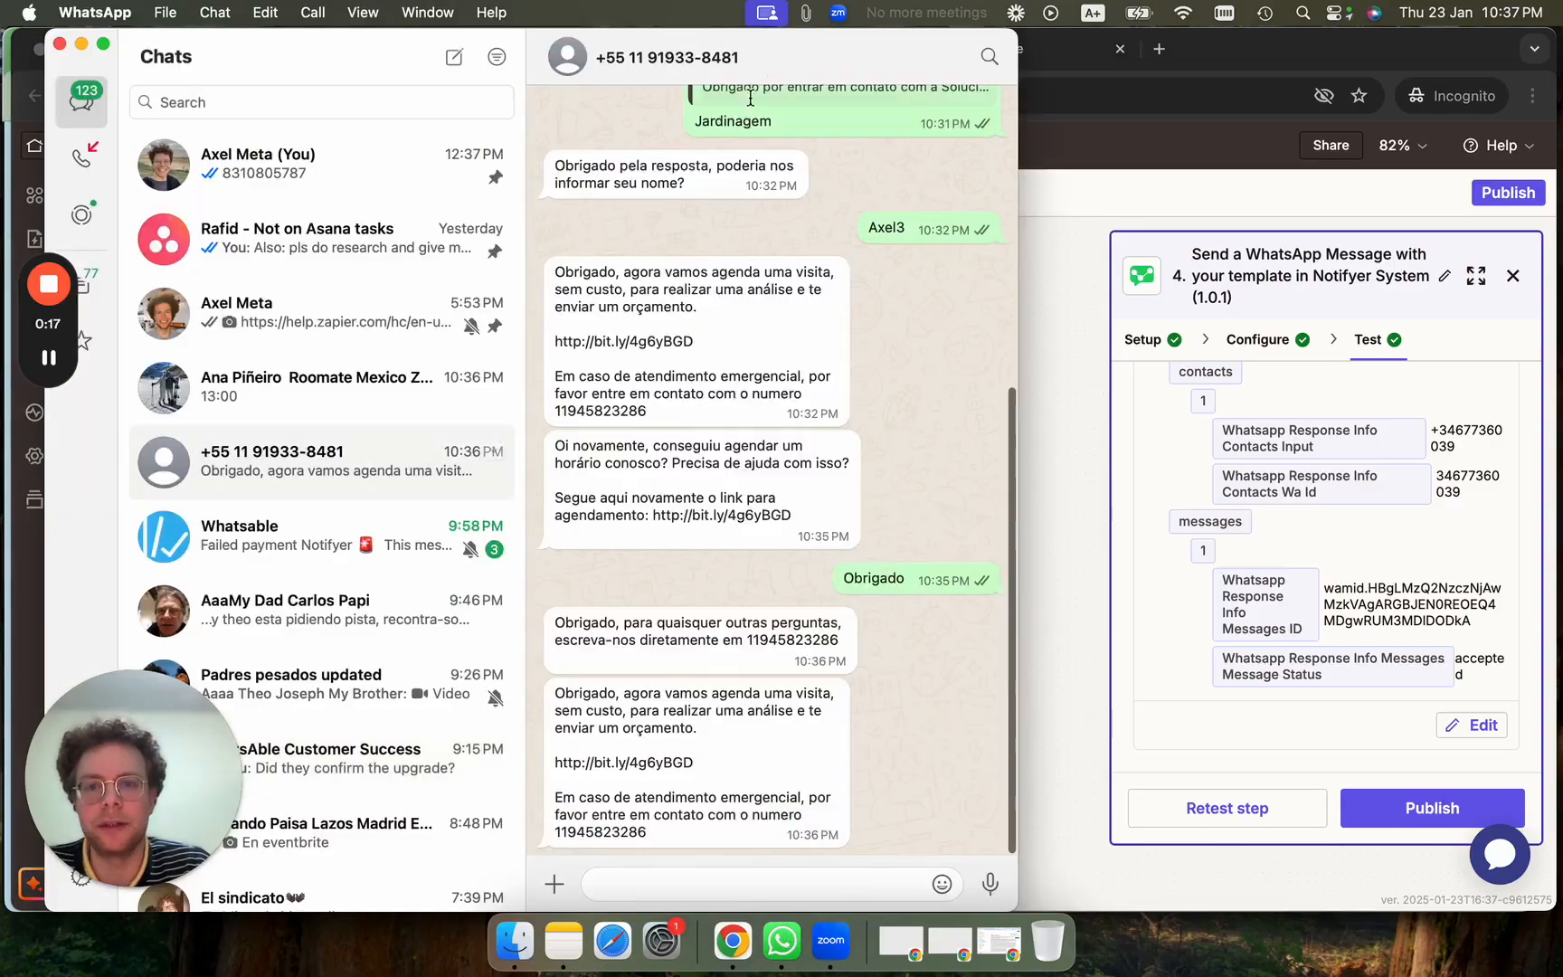
pyautogui.moveTo(774, 38); pyautogui.dragTo(397, 38)
pyautogui.scroll(10, 439, 396)
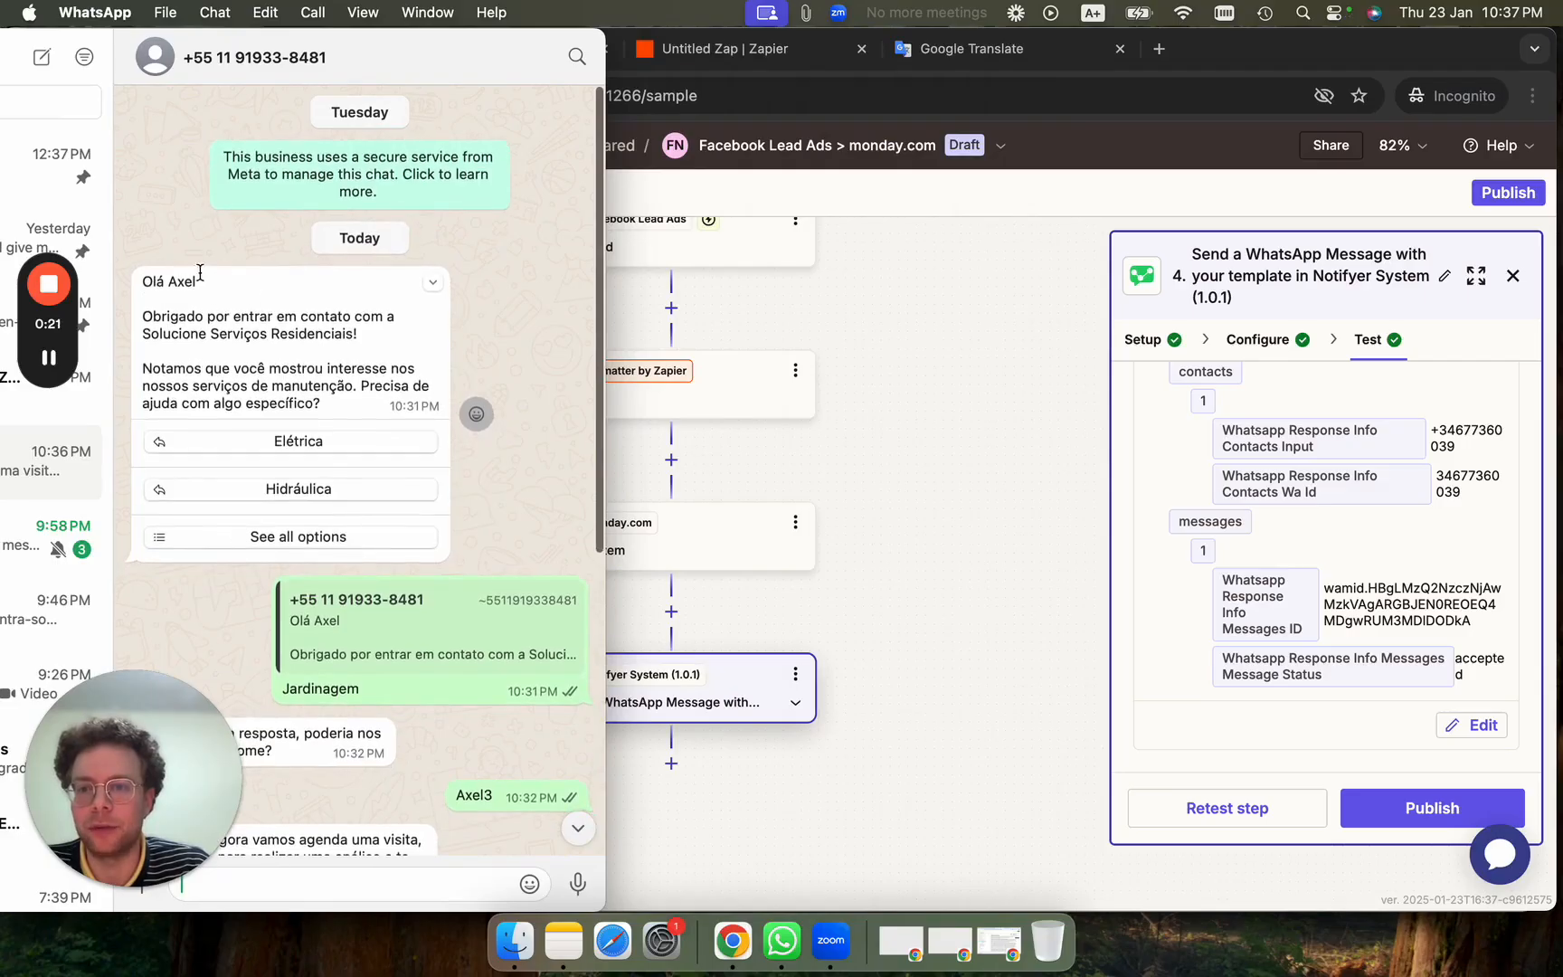
pyautogui.click(290, 536)
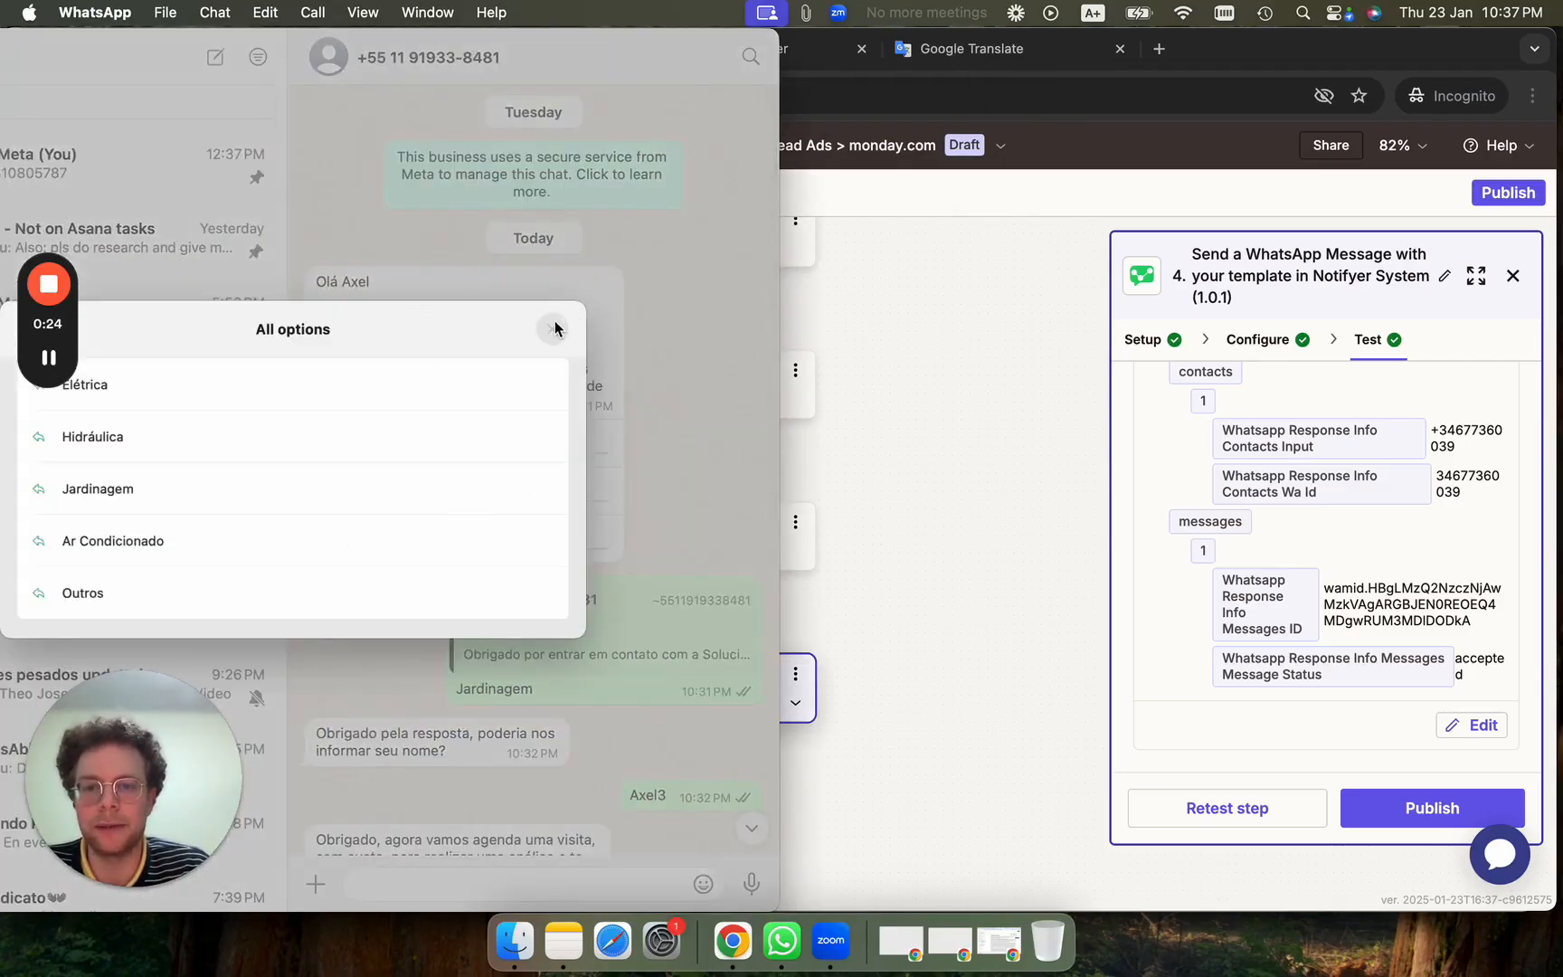
pyautogui.click(554, 327)
pyautogui.click(934, 482)
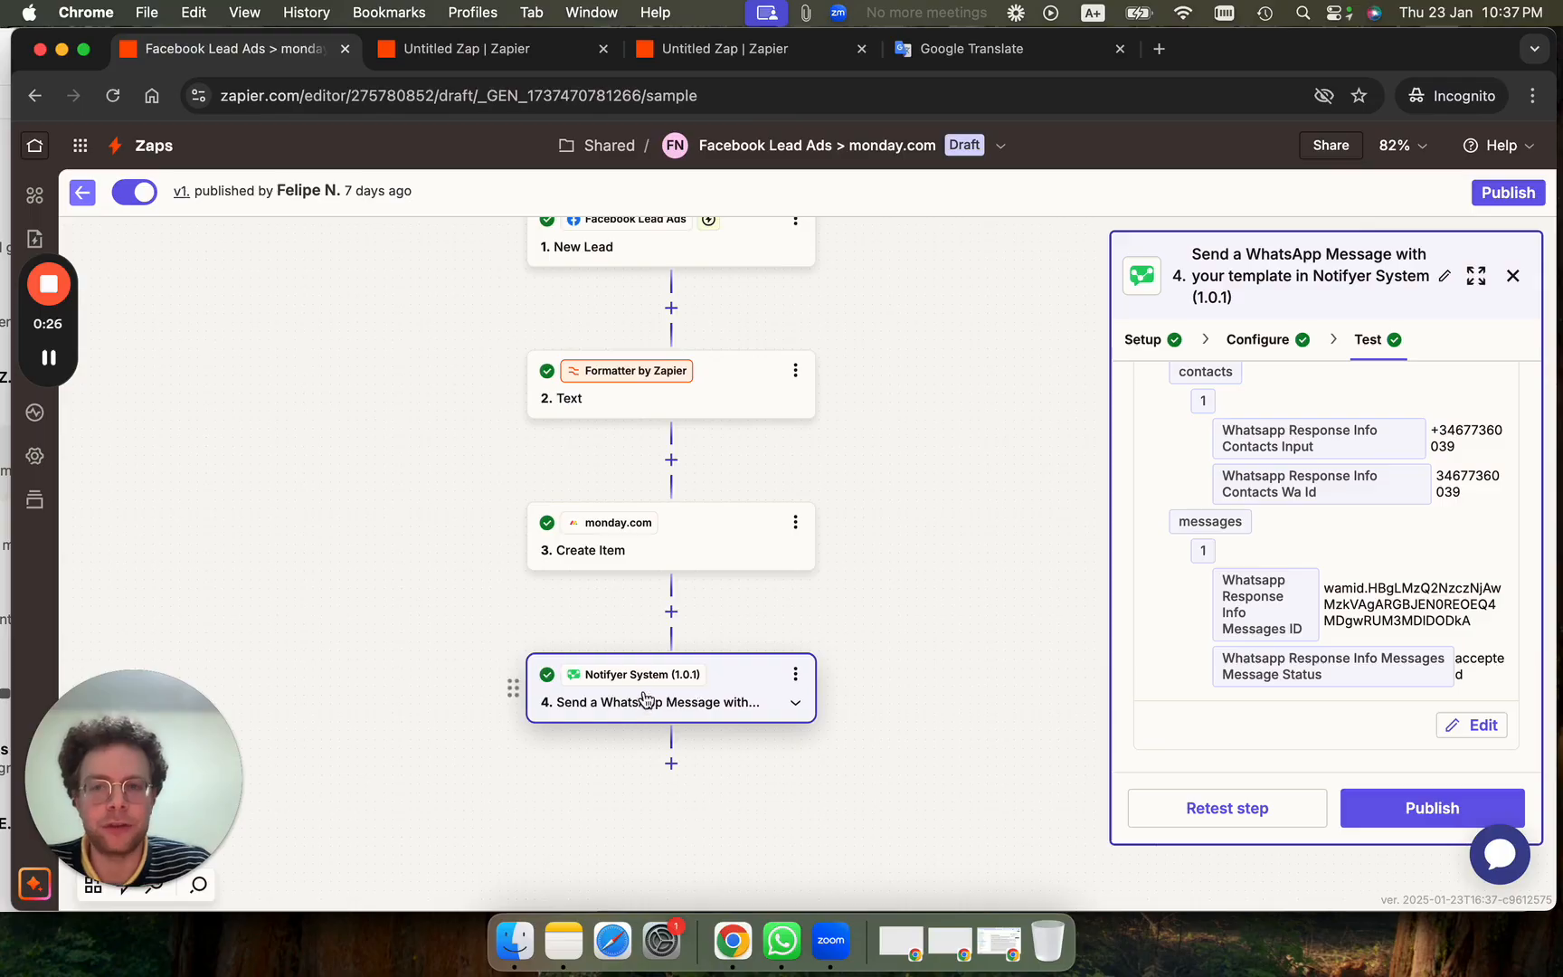
# Switch to the multi-path Untitled Zap and pan to show steps 3 through 11.
pyautogui.click(494, 52)
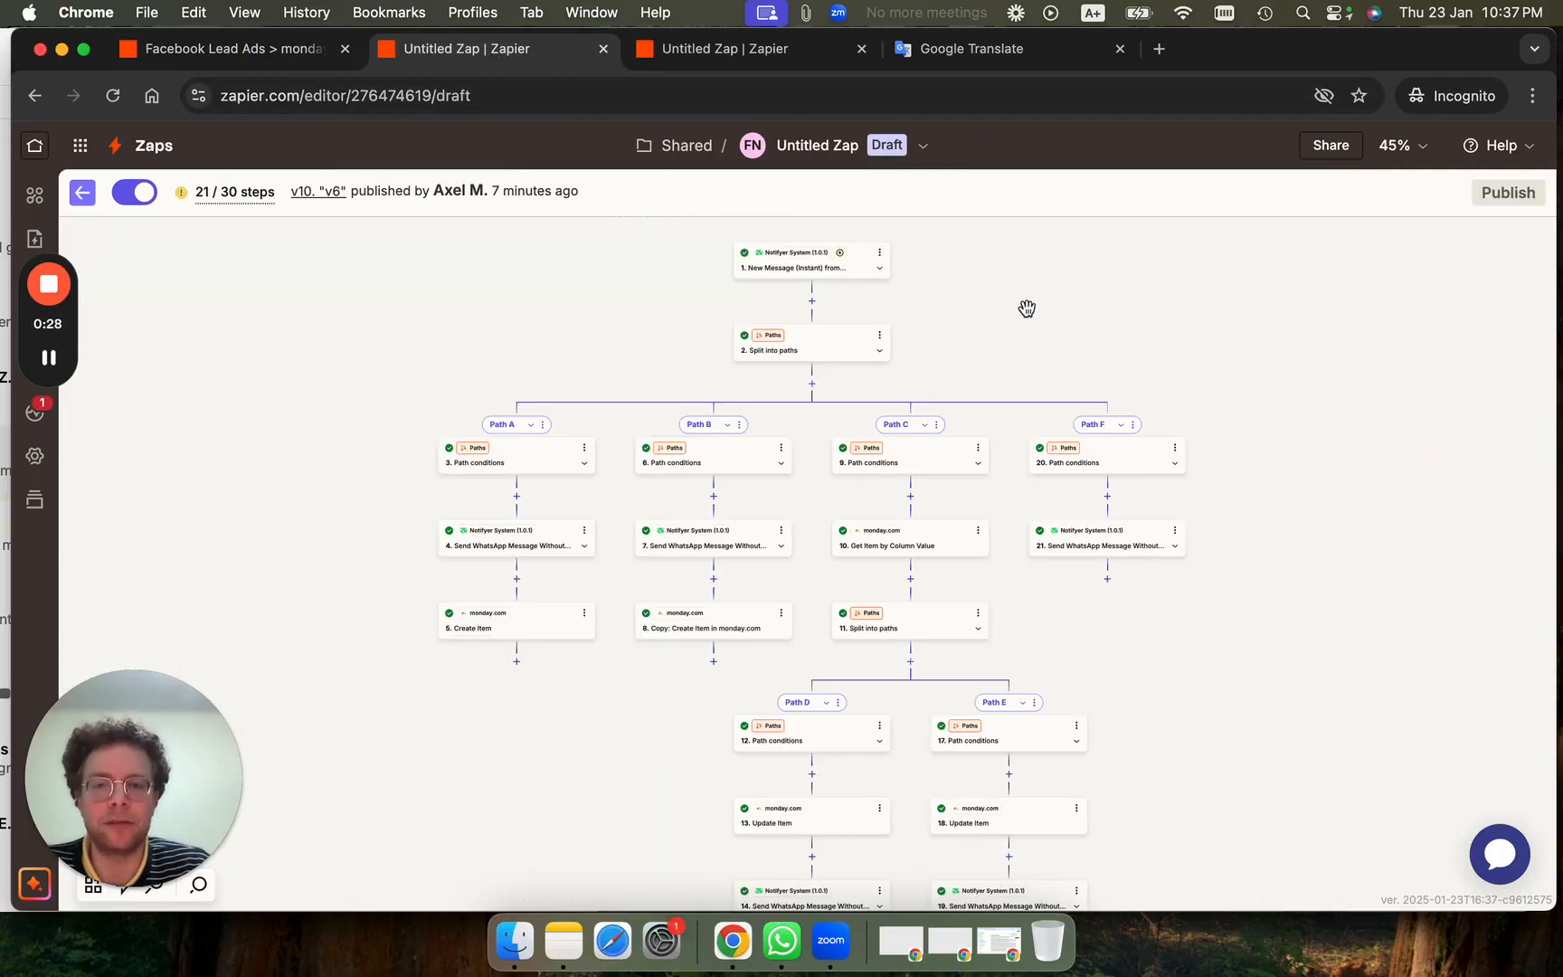
pyautogui.scroll(5, 759, 280)
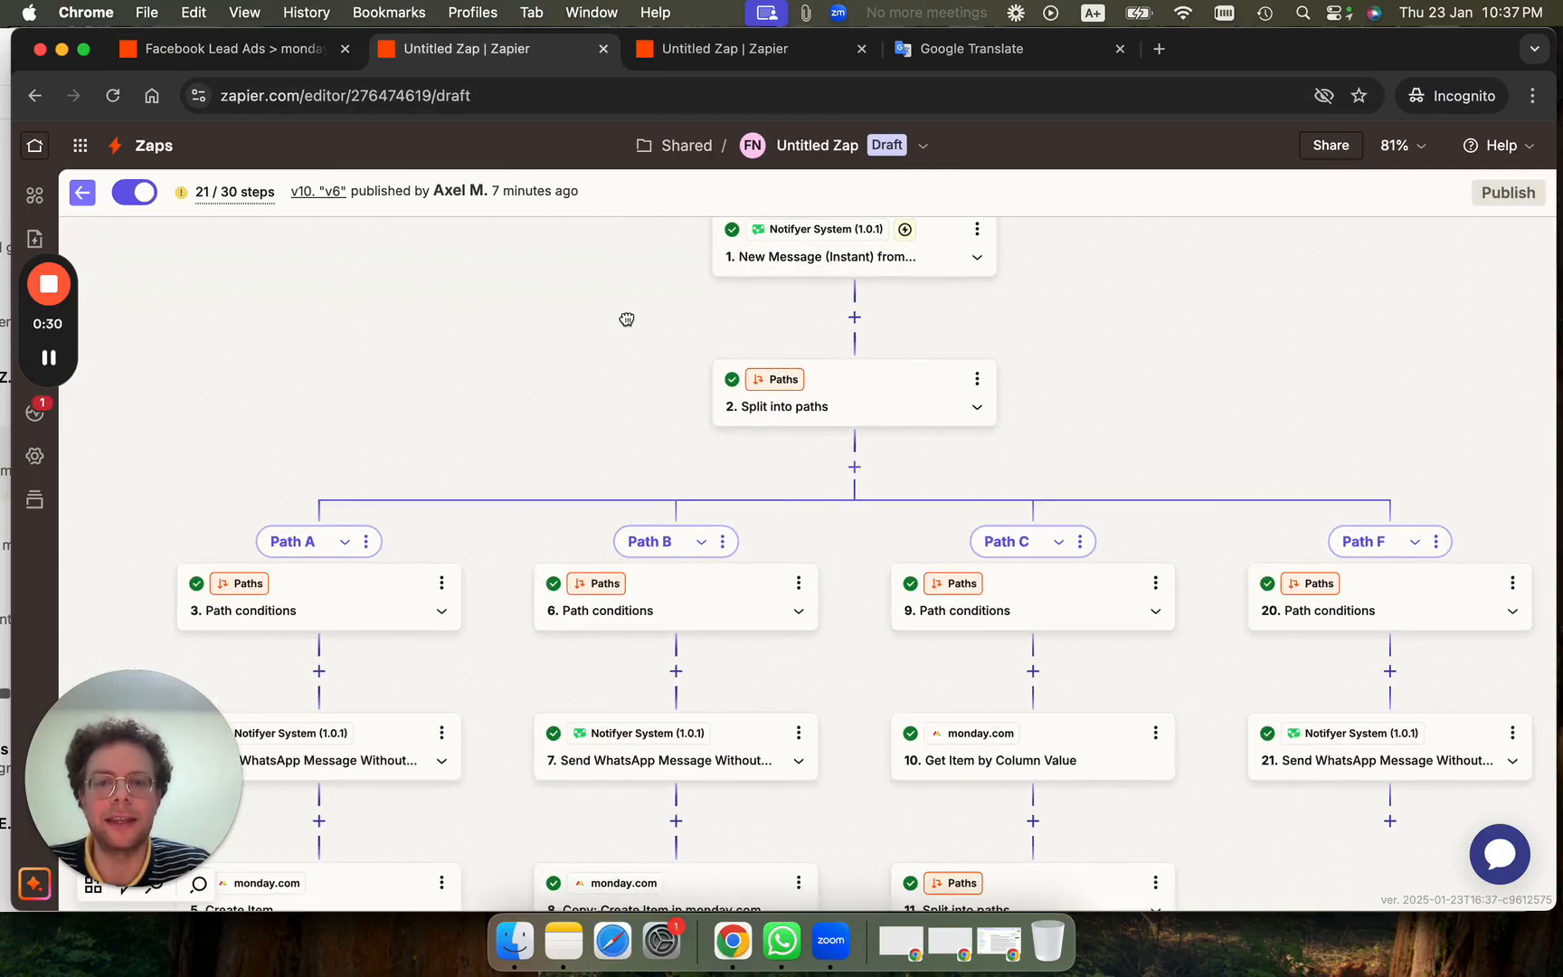
pyautogui.moveTo(628, 321); pyautogui.dragTo(613, 407)
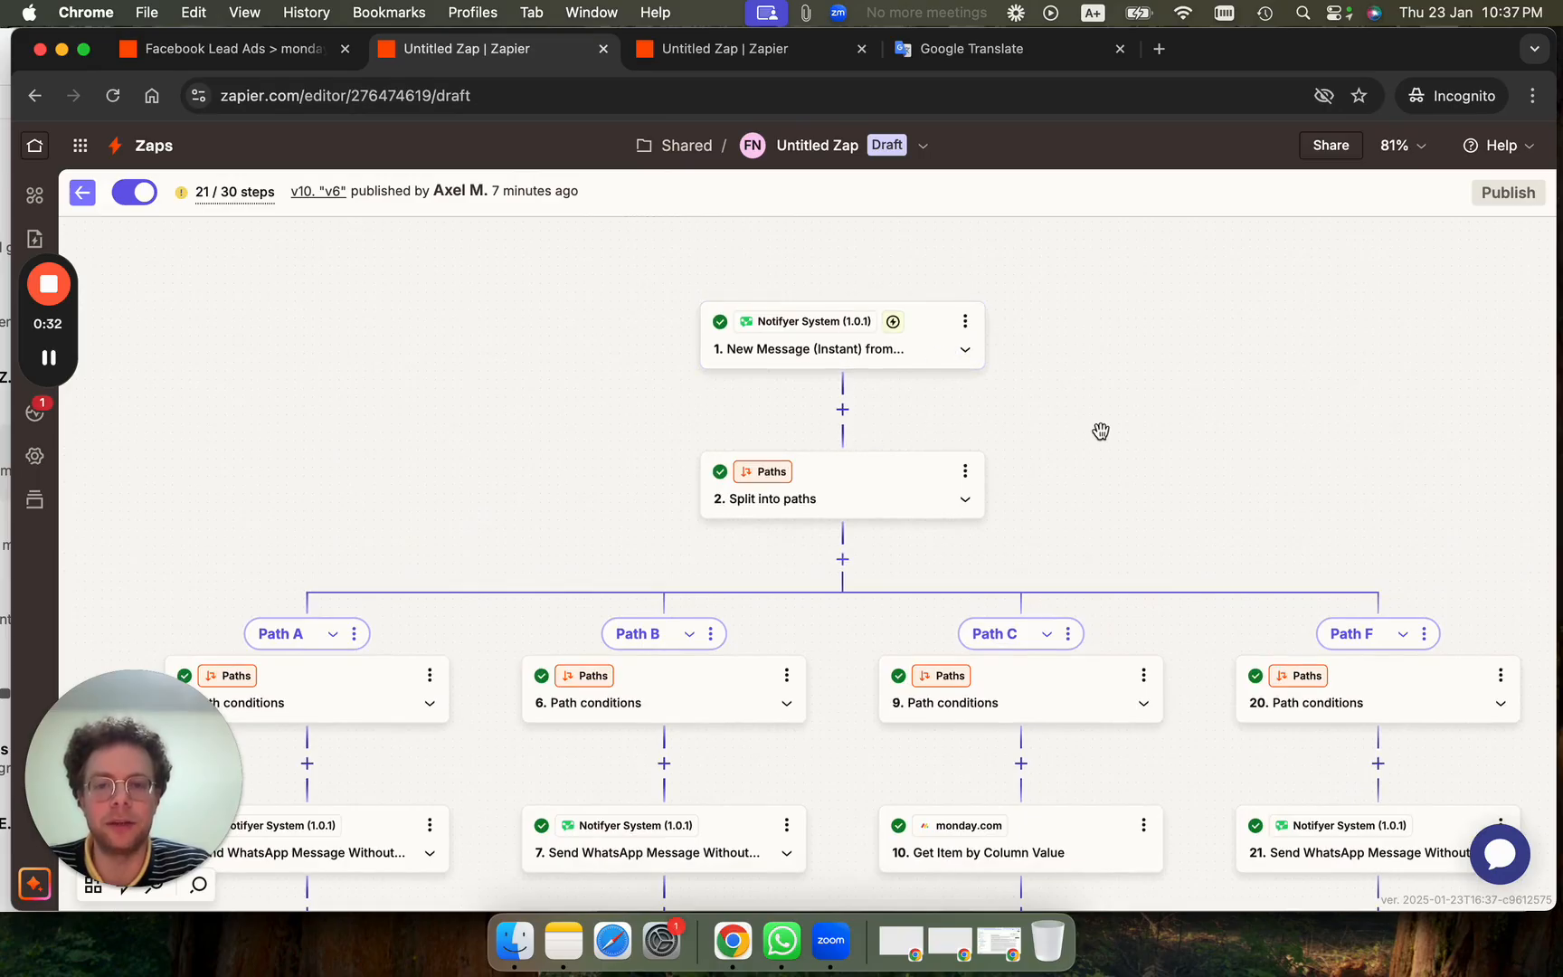
pyautogui.moveTo(1126, 435); pyautogui.dragTo(1333, 184)
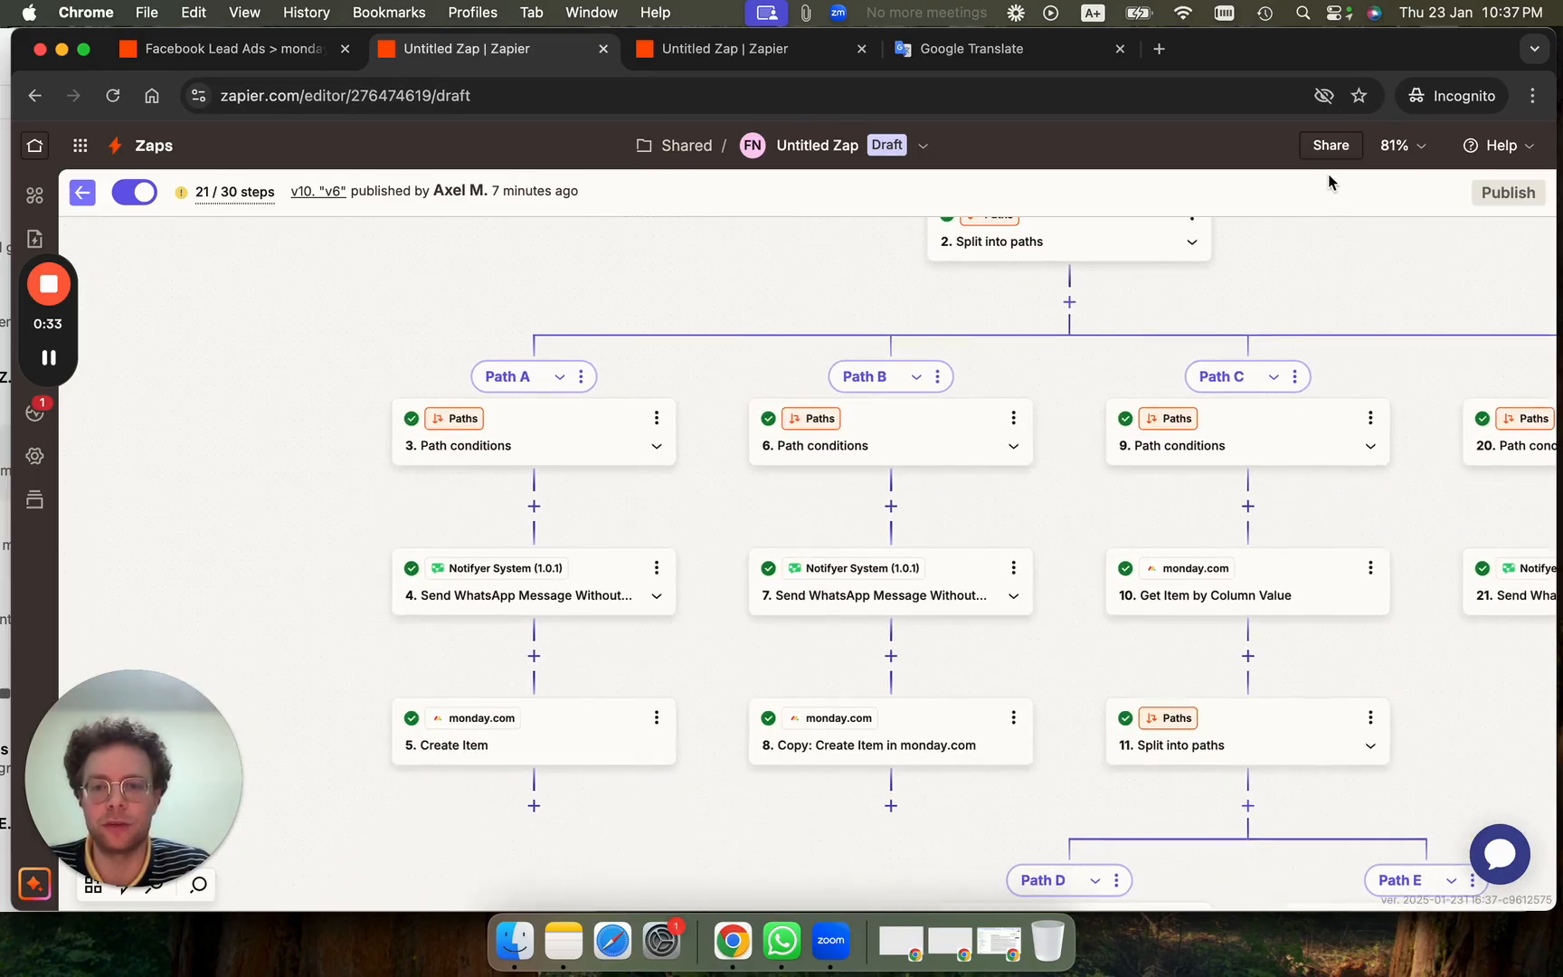
# Recheck WhatsApp's reply options, then open Path A's conditions matching Hidráulica.
pyautogui.click(7, 58)
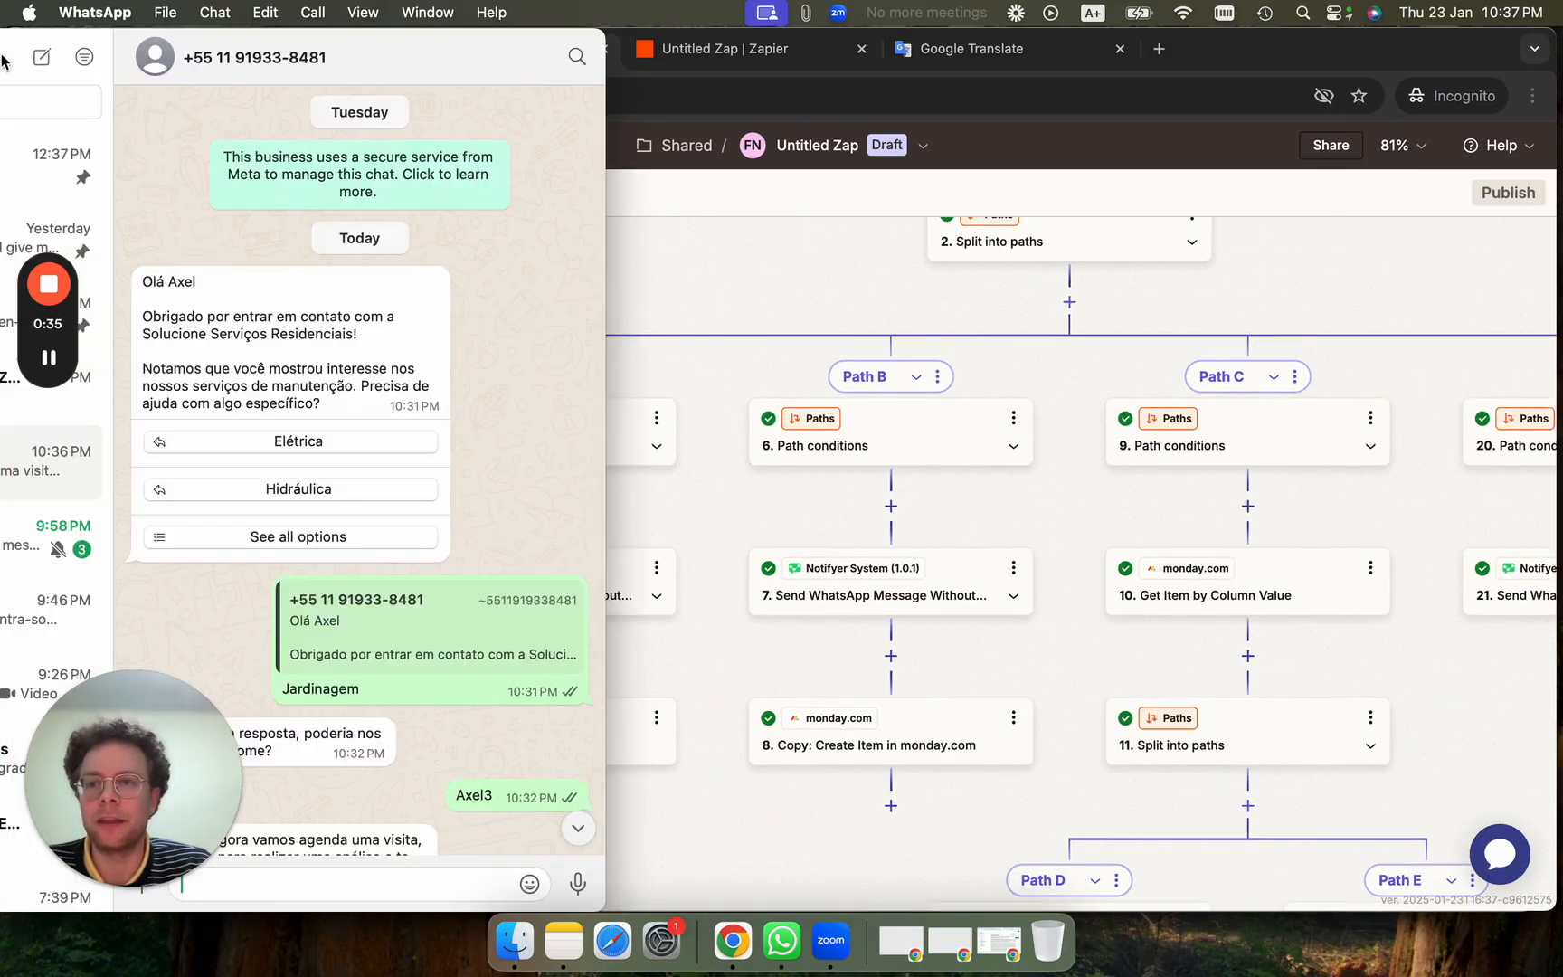
pyautogui.click(329, 535)
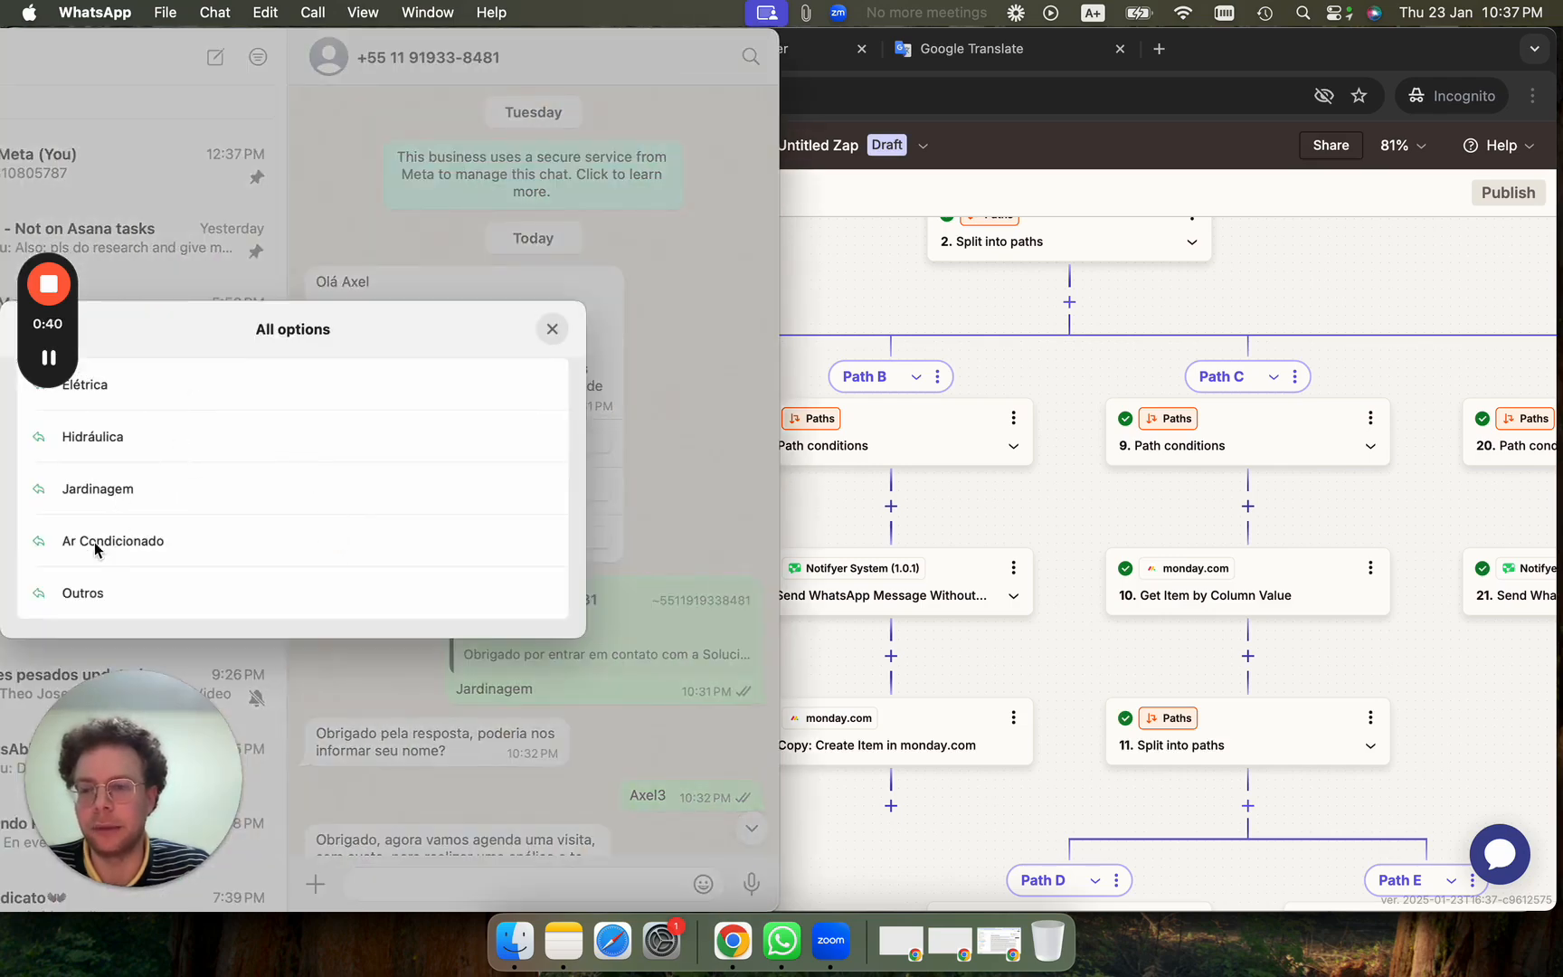
pyautogui.click(1023, 476)
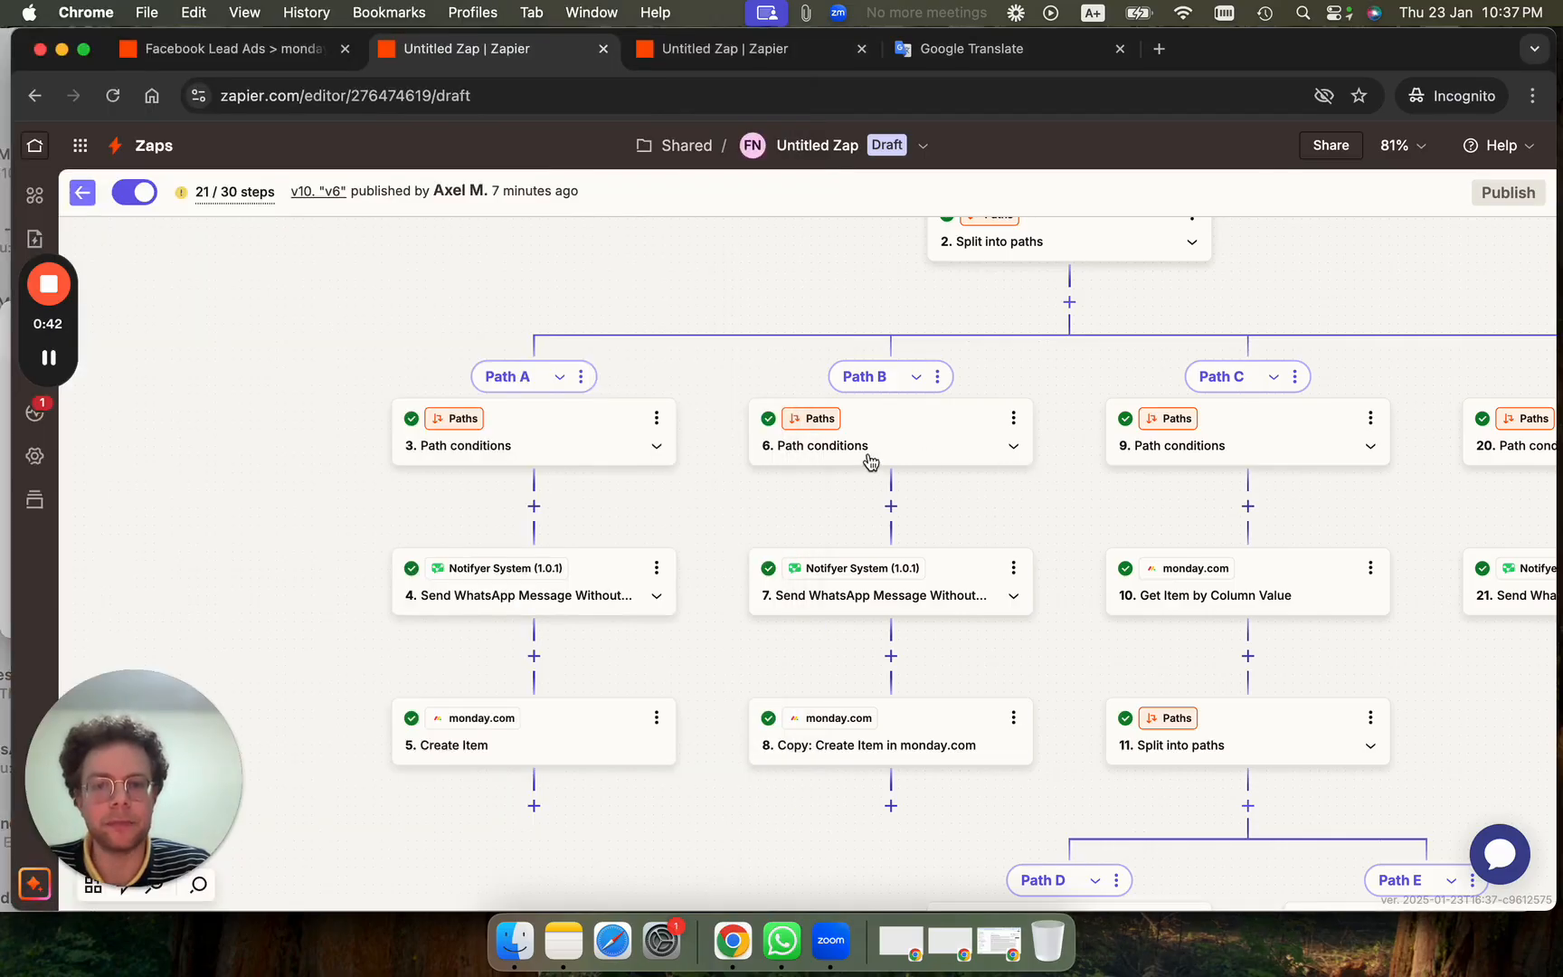
pyautogui.click(595, 423)
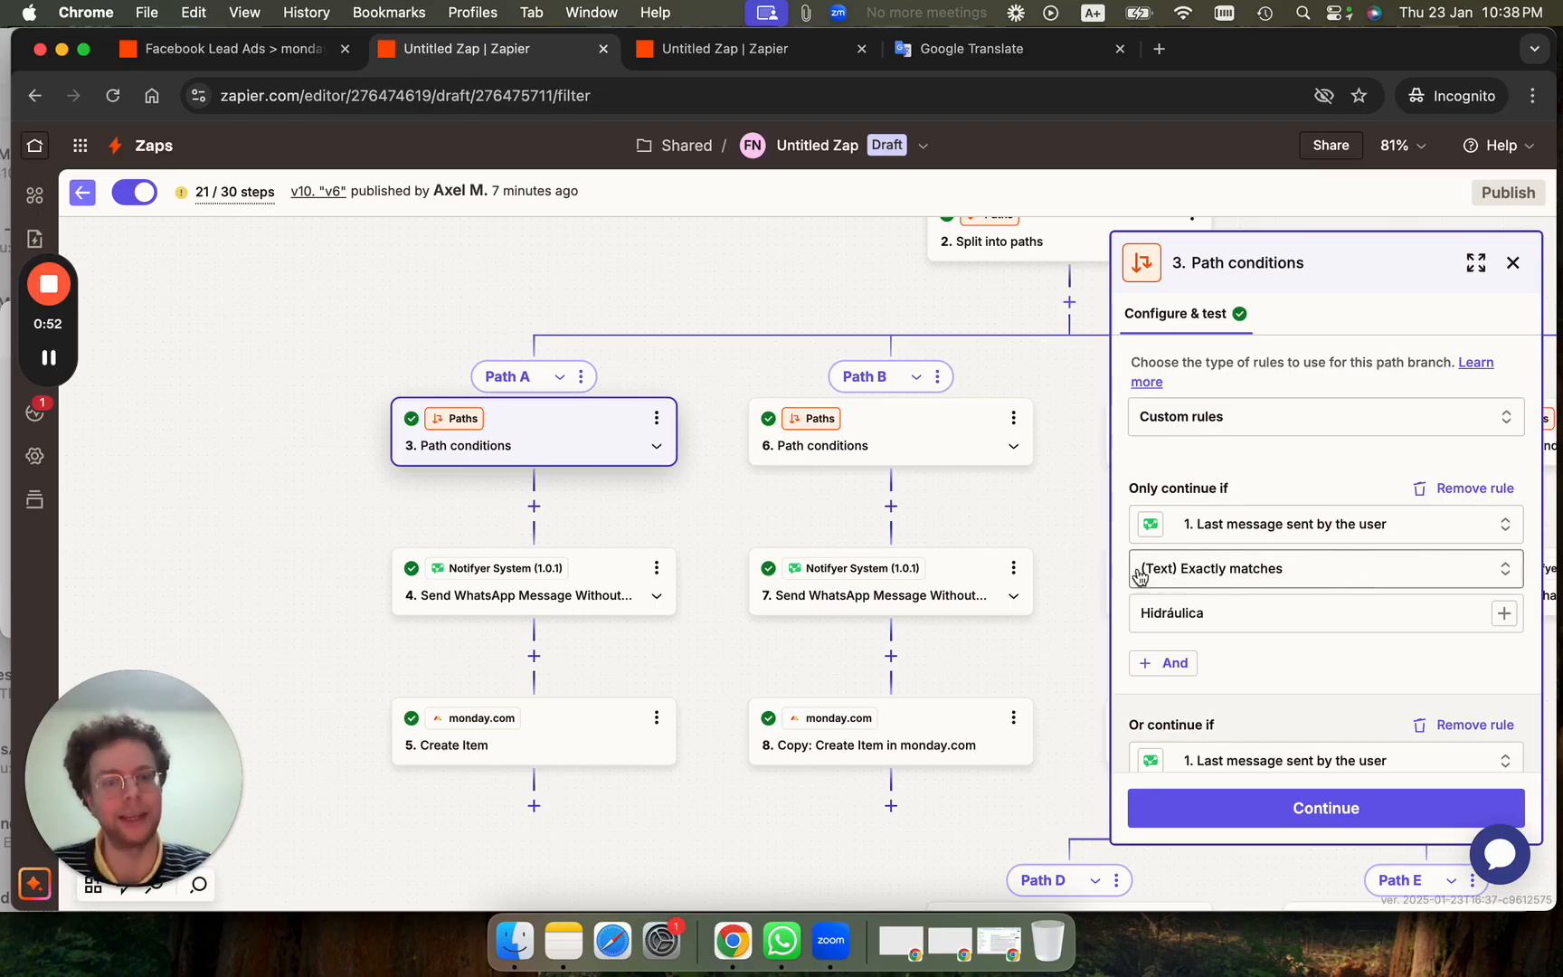
# Scroll Path A's rules, recheck WhatsApp's options, and open Path B's conditions matching Outros.
pyautogui.scroll(-10, 1242, 593)
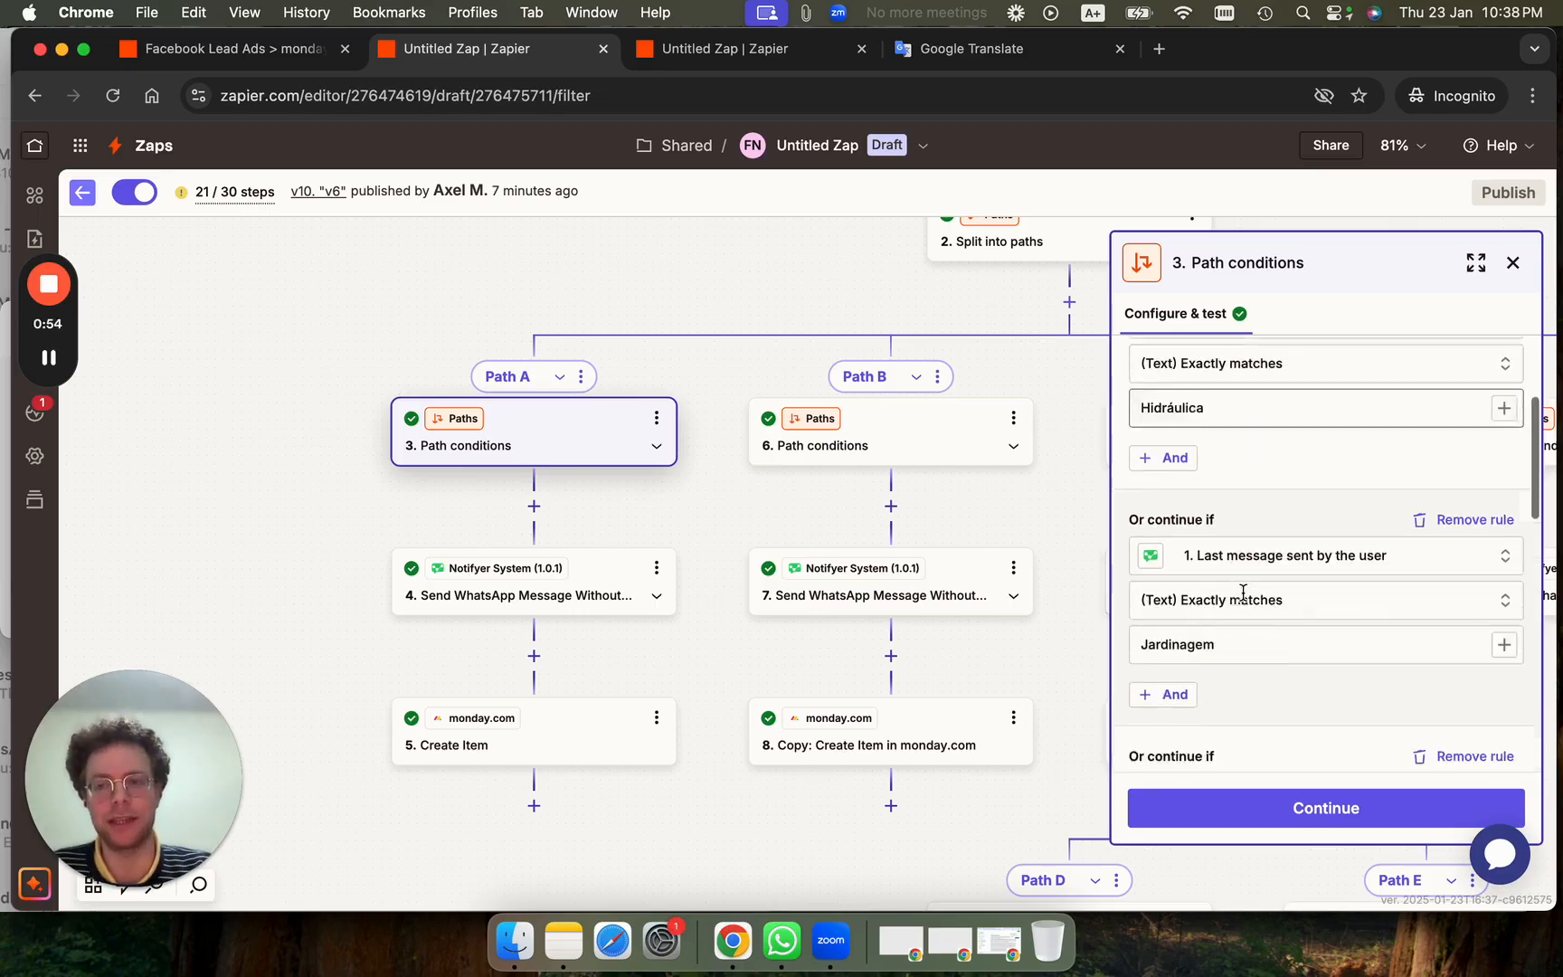
pyautogui.scroll(-3, 1244, 593)
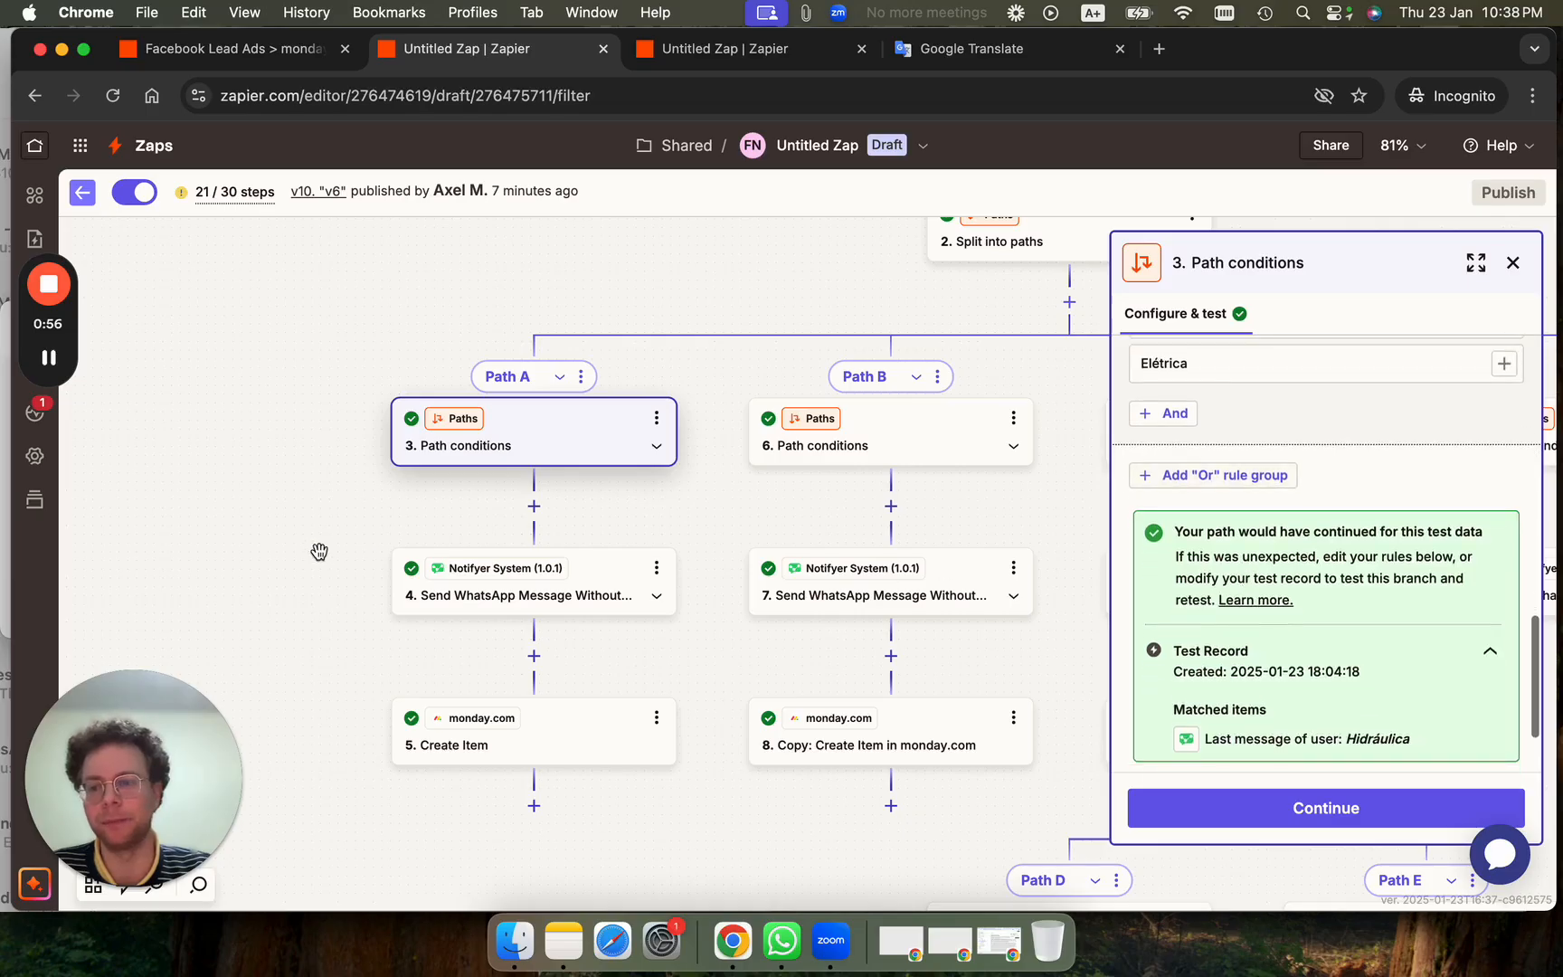
pyautogui.click(2, 513)
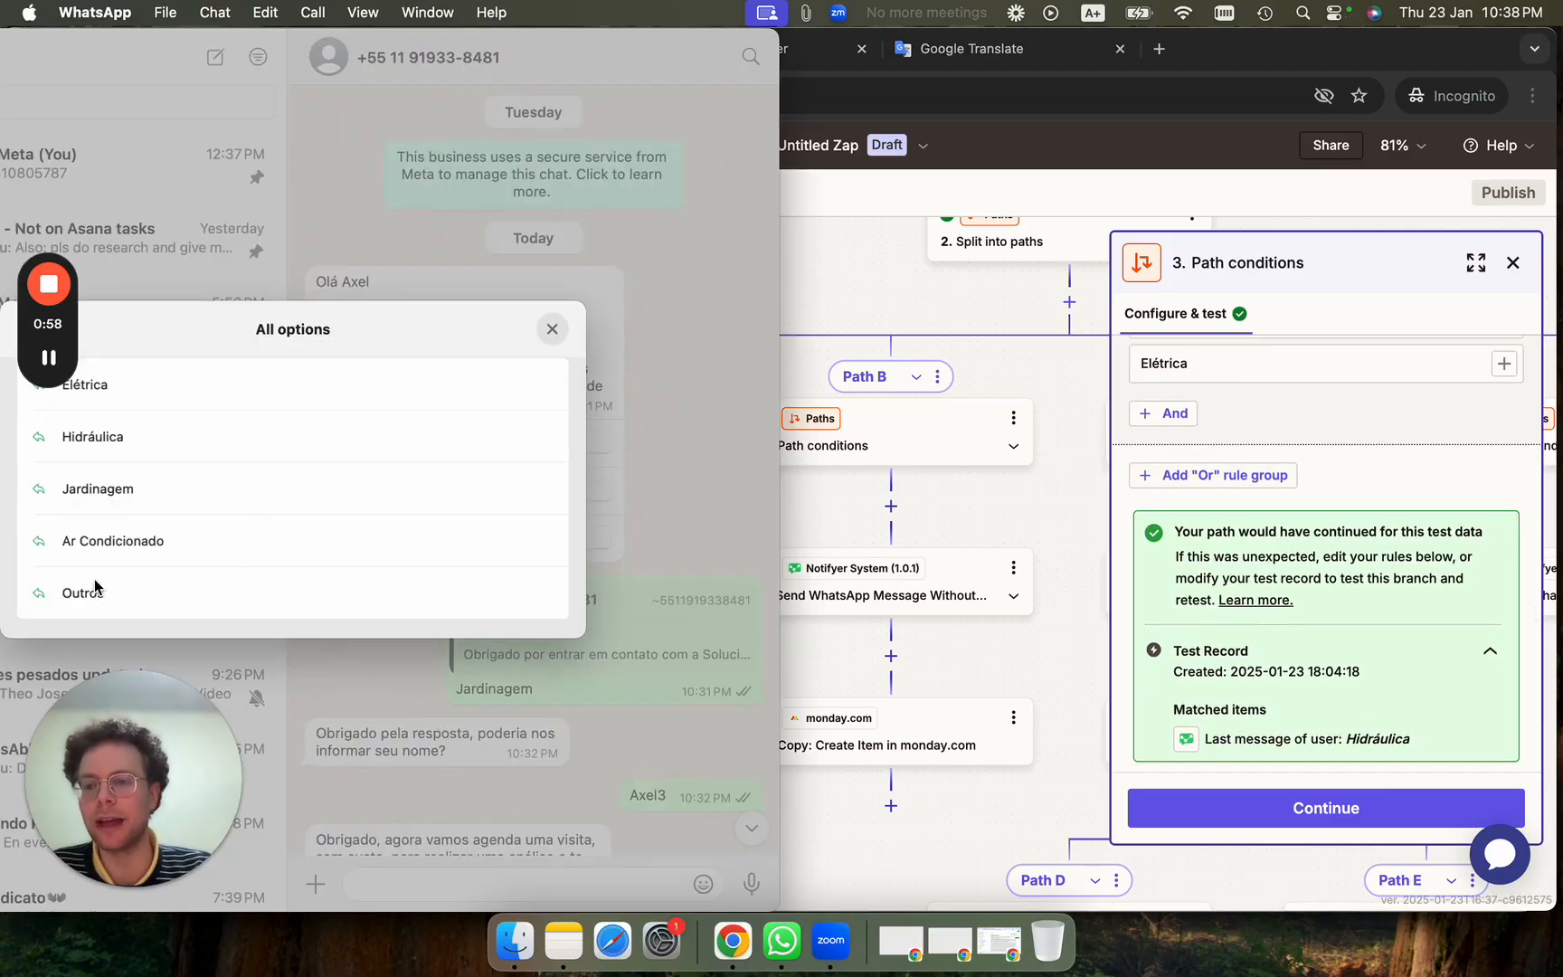
pyautogui.click(1101, 499)
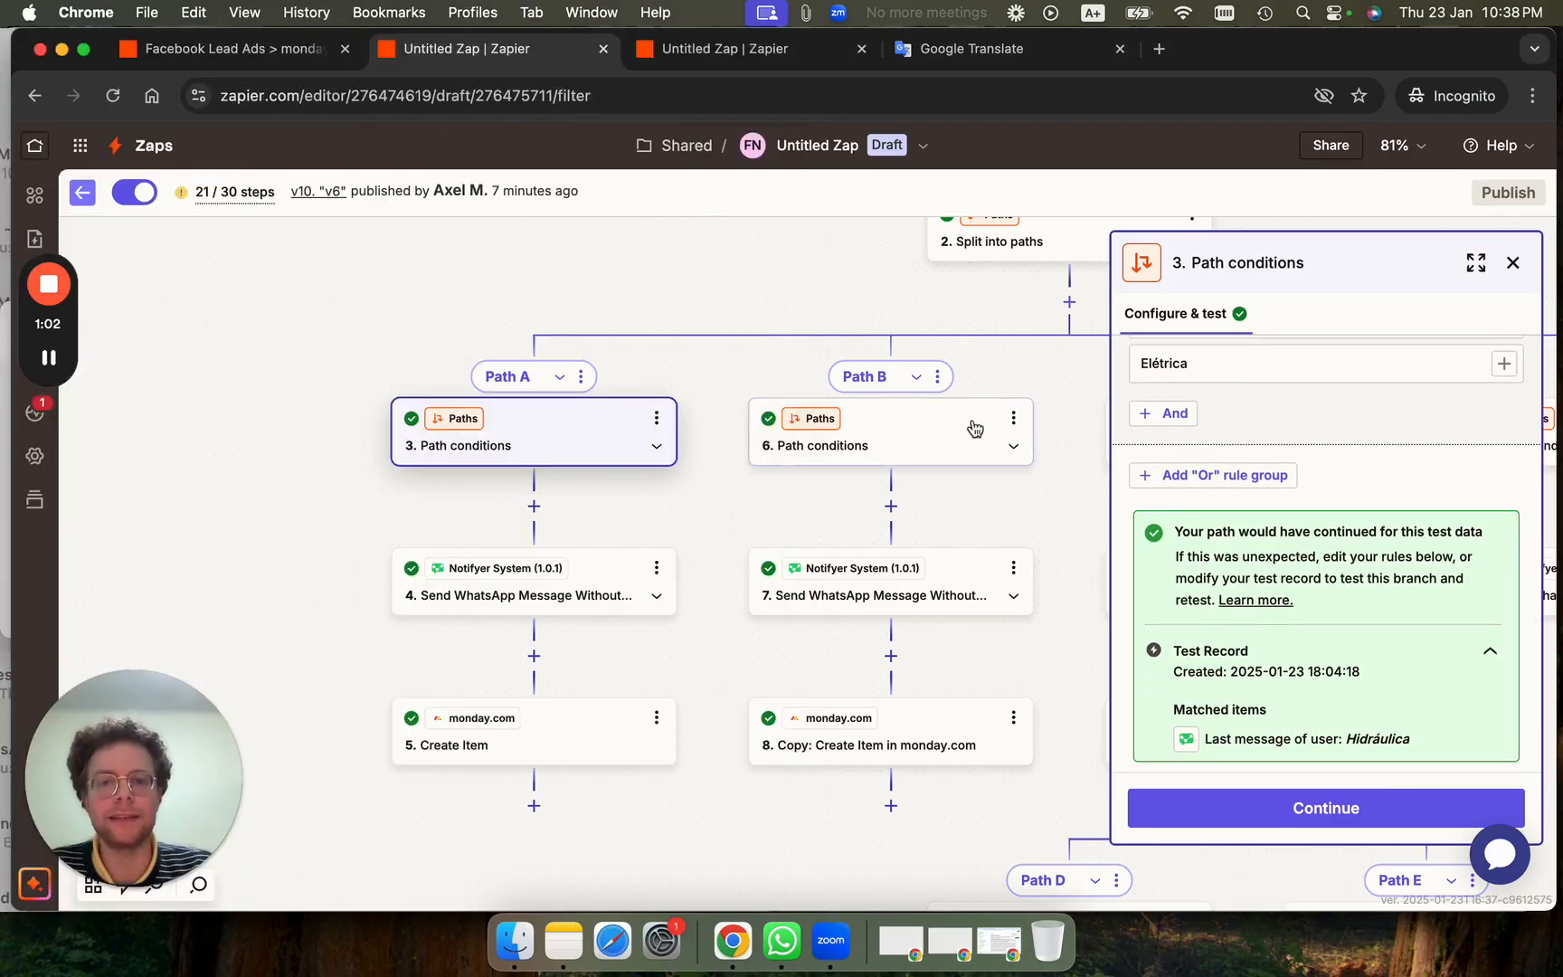
pyautogui.click(943, 418)
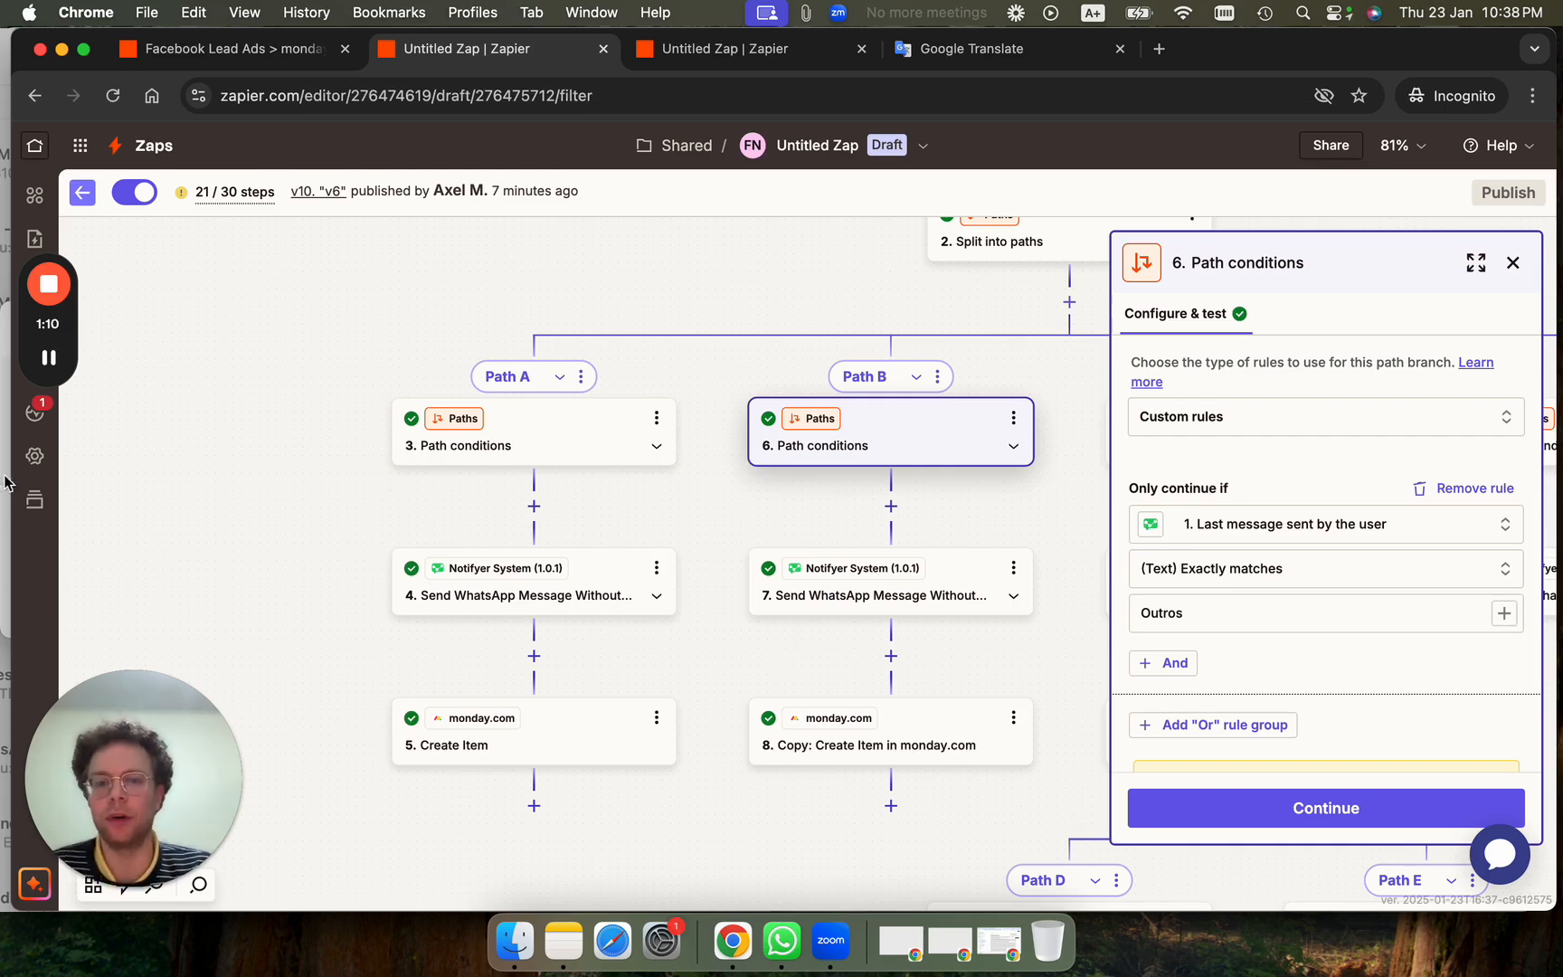
# Pan to Path C, recheck WhatsApp's options, and open Path C's conditions excluding Elétrica.
pyautogui.moveTo(1064, 496); pyautogui.dragTo(865, 480)
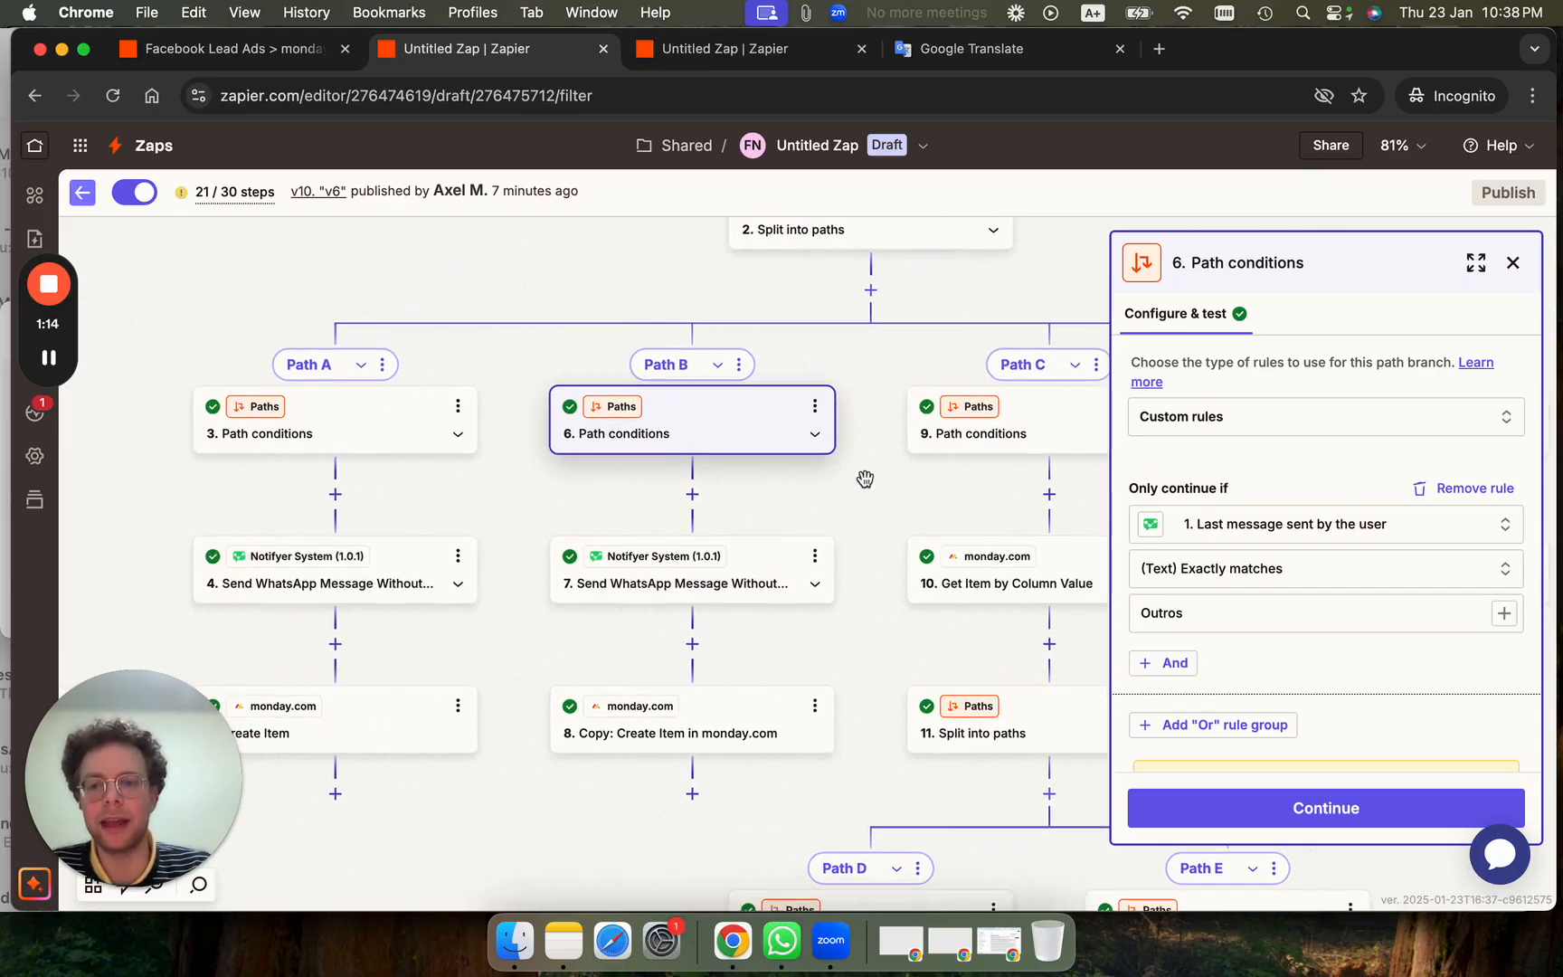
pyautogui.click(3, 287)
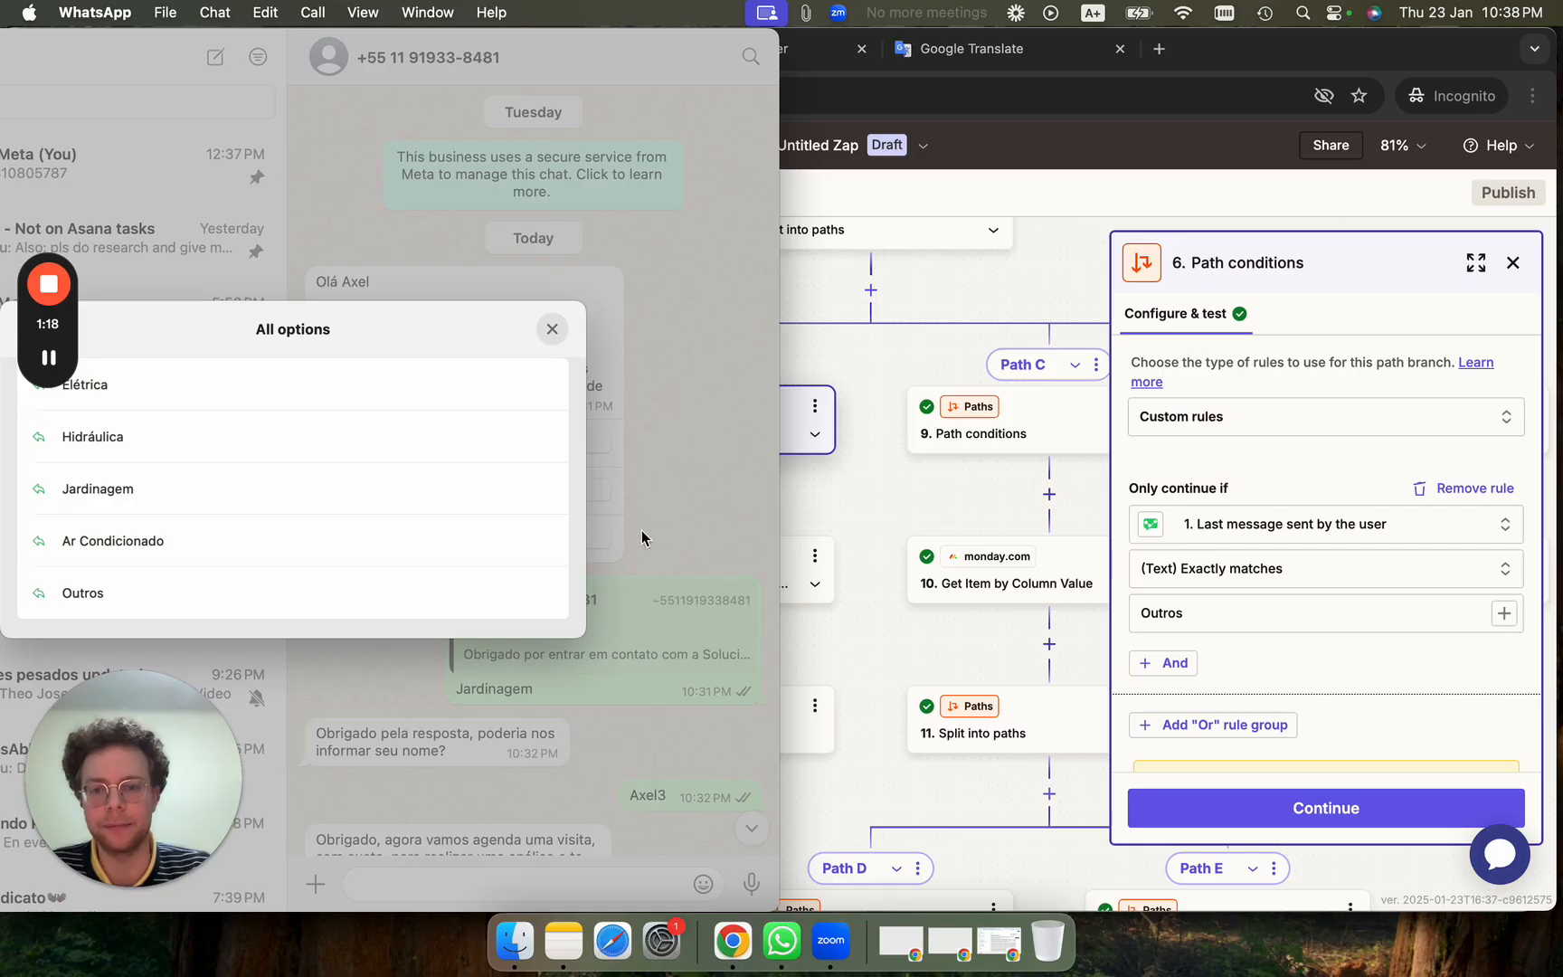
pyautogui.click(553, 330)
pyautogui.scroll(-3, 419, 556)
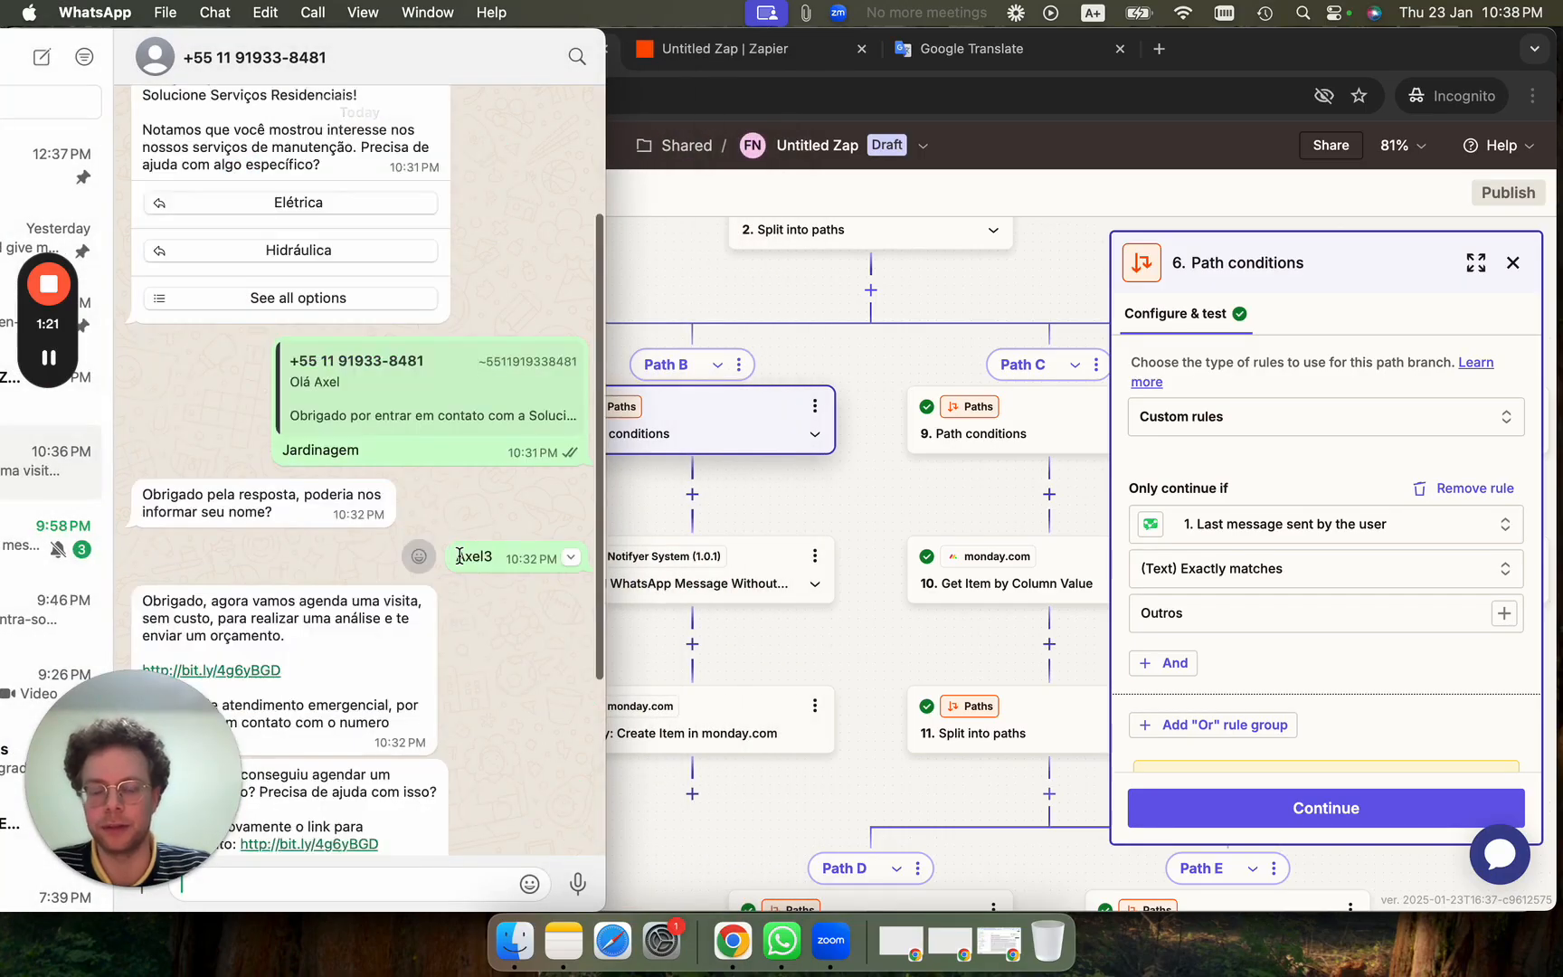
pyautogui.click(909, 487)
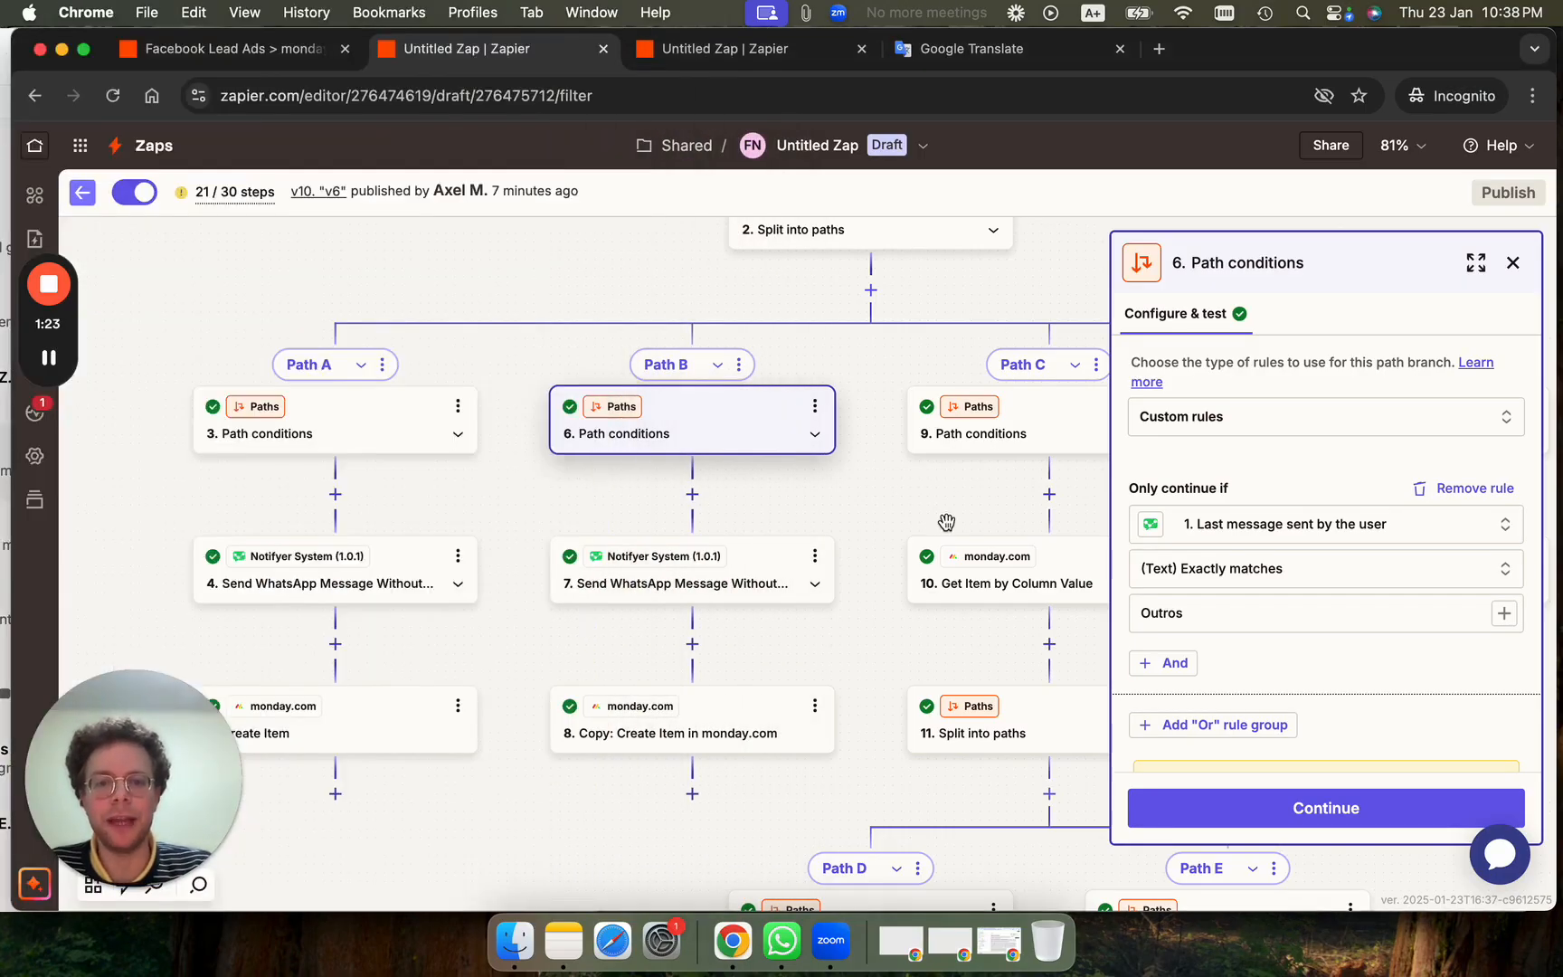
pyautogui.moveTo(946, 522); pyautogui.dragTo(541, 496)
pyautogui.click(700, 404)
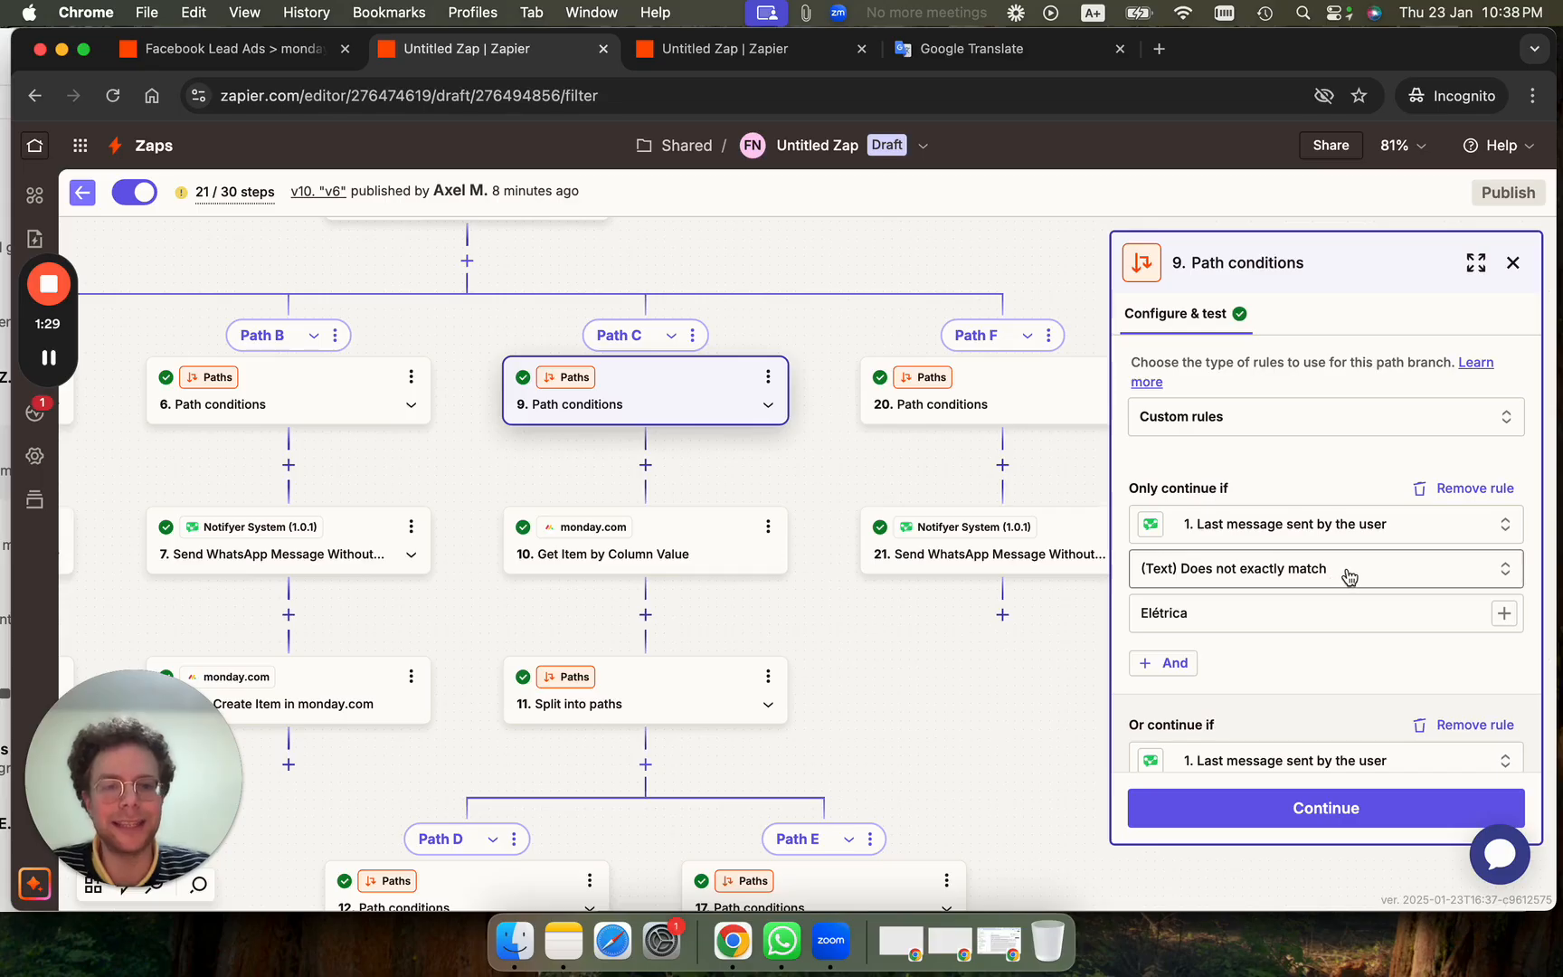
pyautogui.scroll(-2, 1350, 577)
pyautogui.click(5, 272)
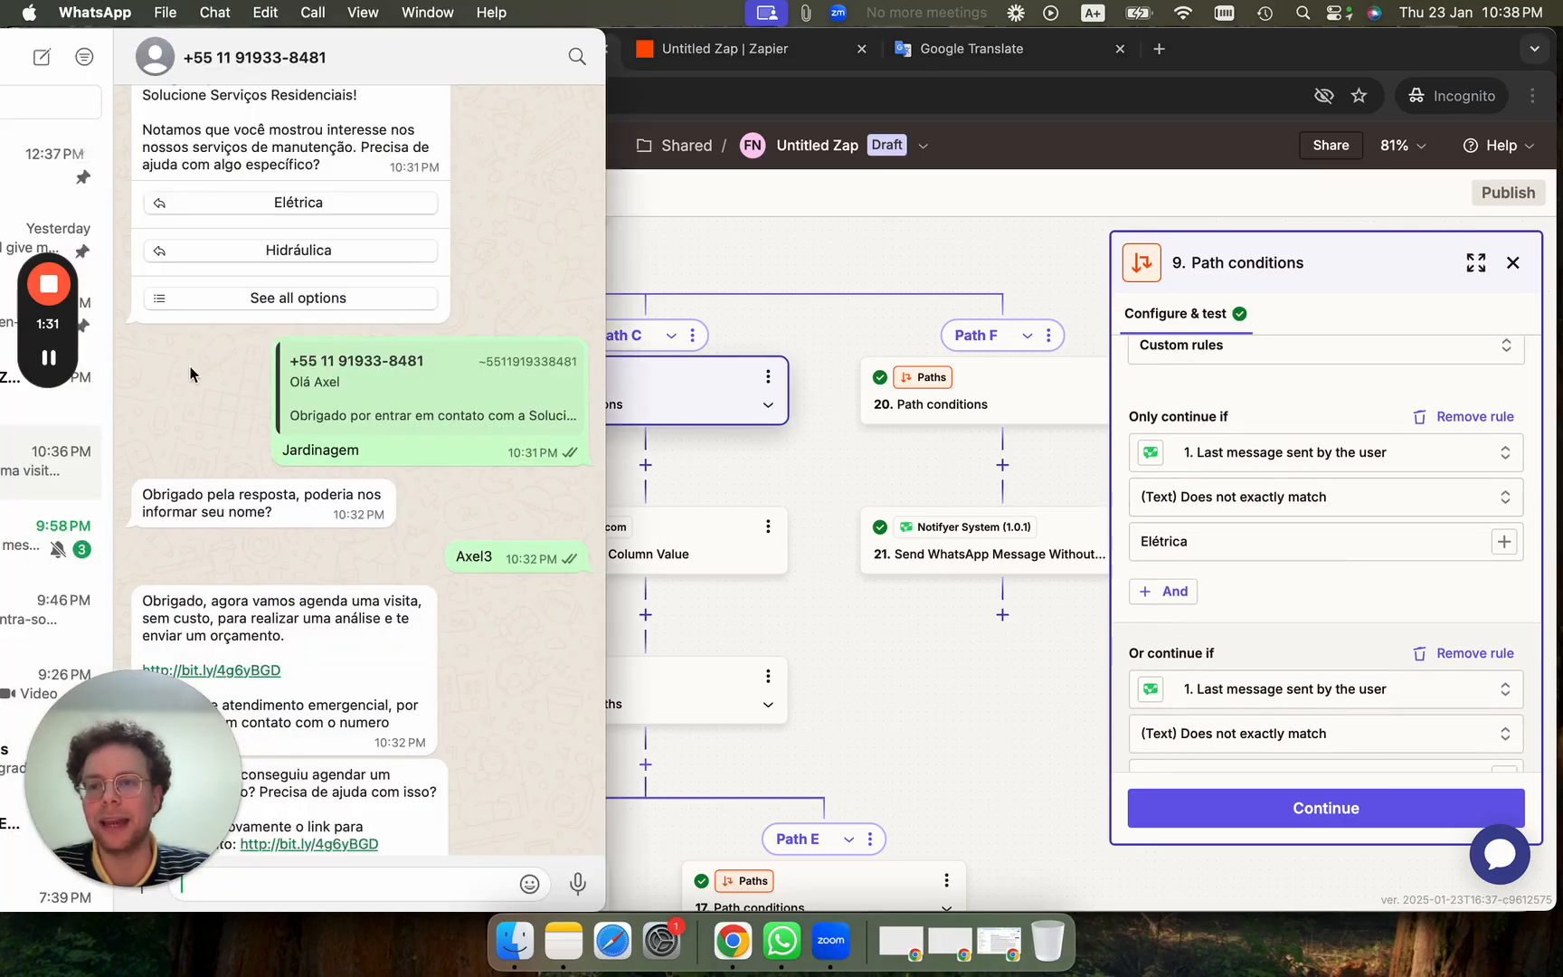
pyautogui.click(256, 299)
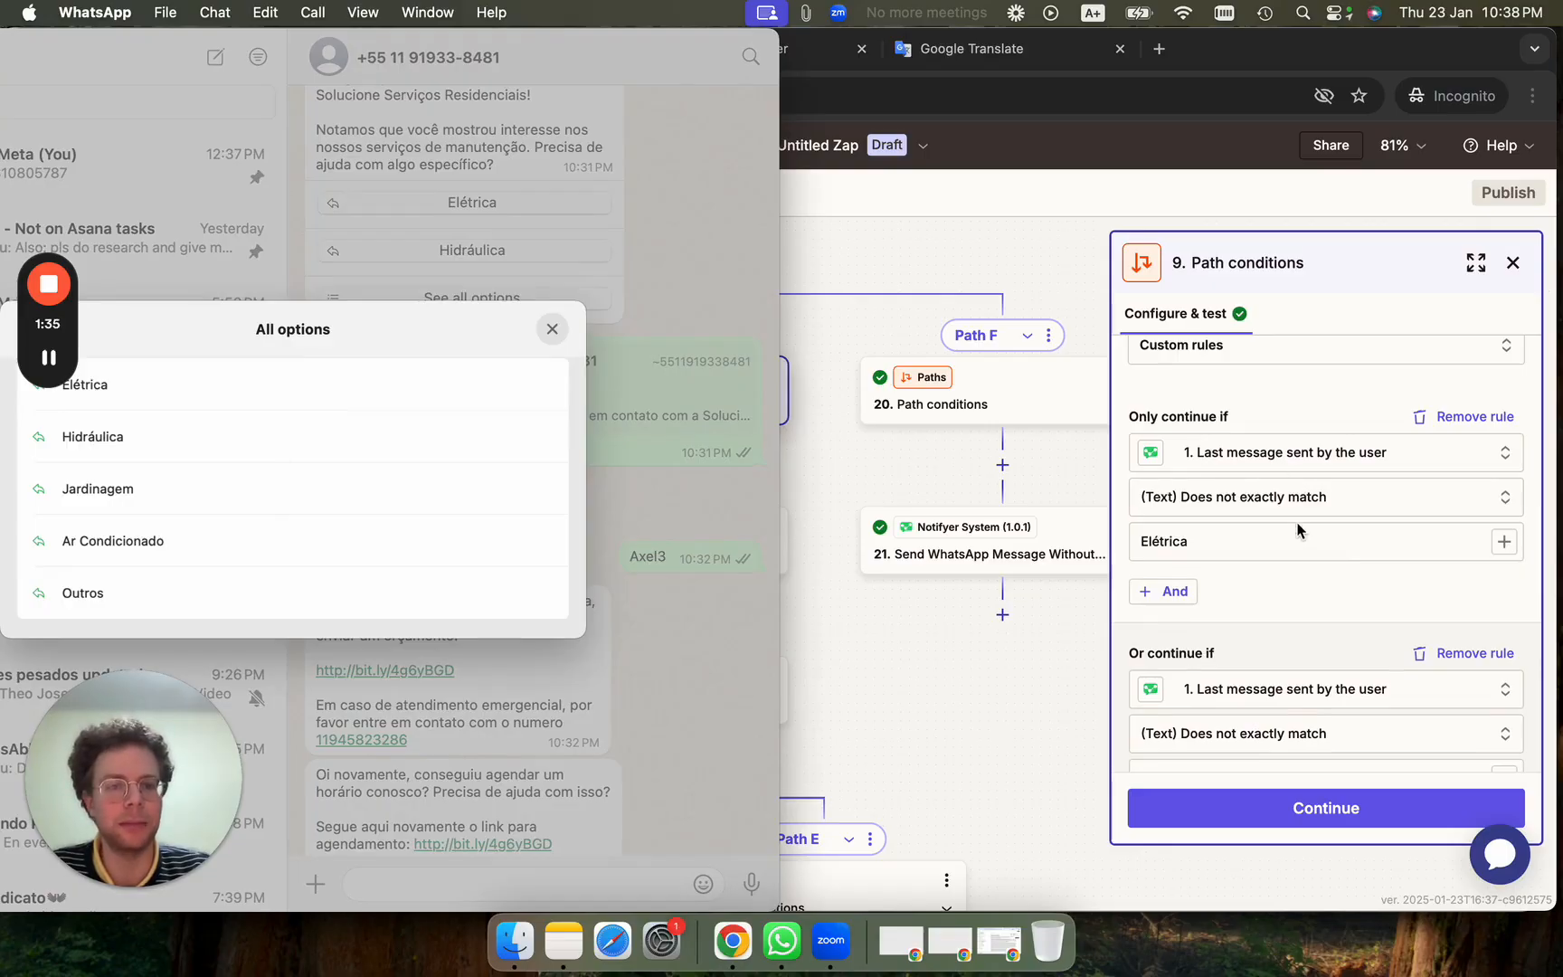
pyautogui.scroll(-8, 1258, 512)
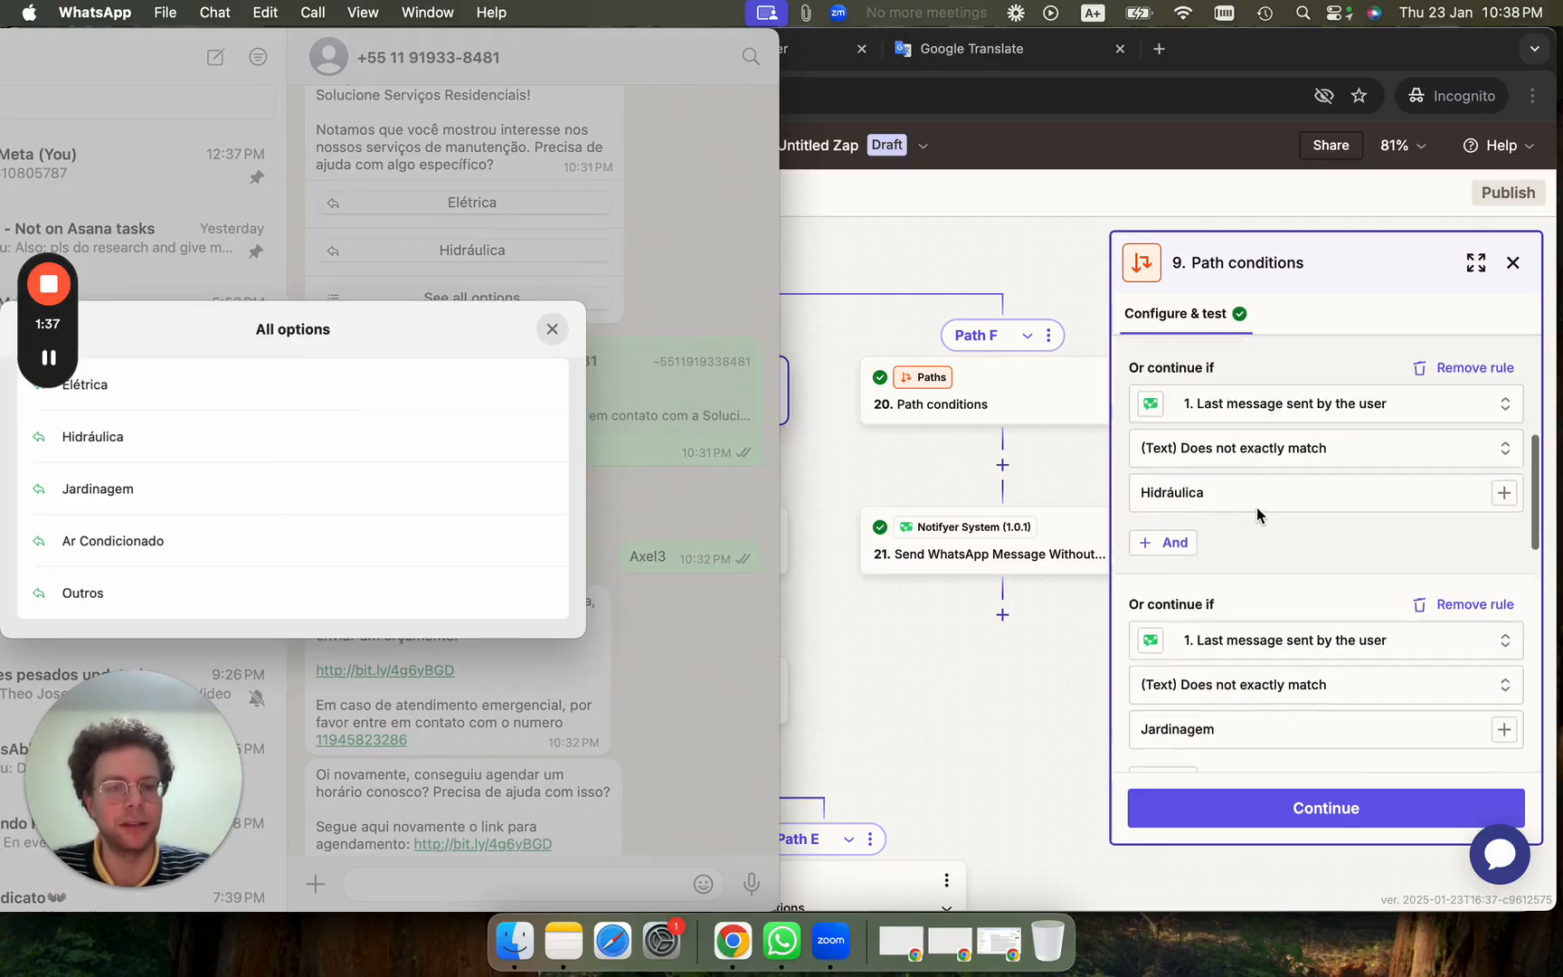
pyautogui.scroll(-6, 1257, 514)
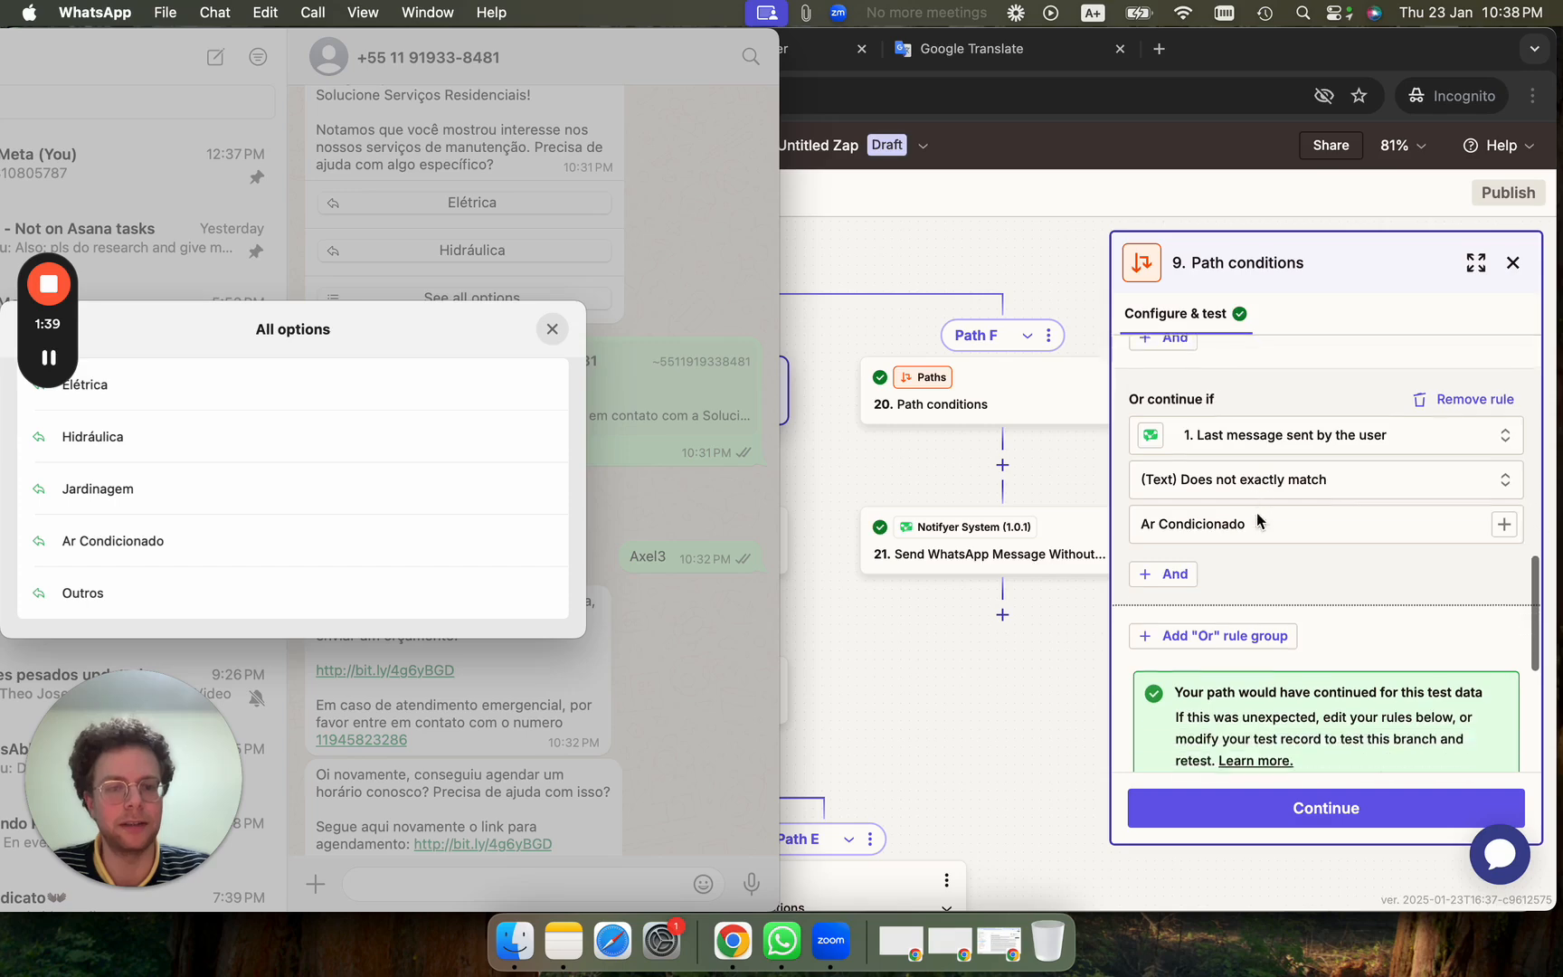
pyautogui.scroll(-5, 1257, 514)
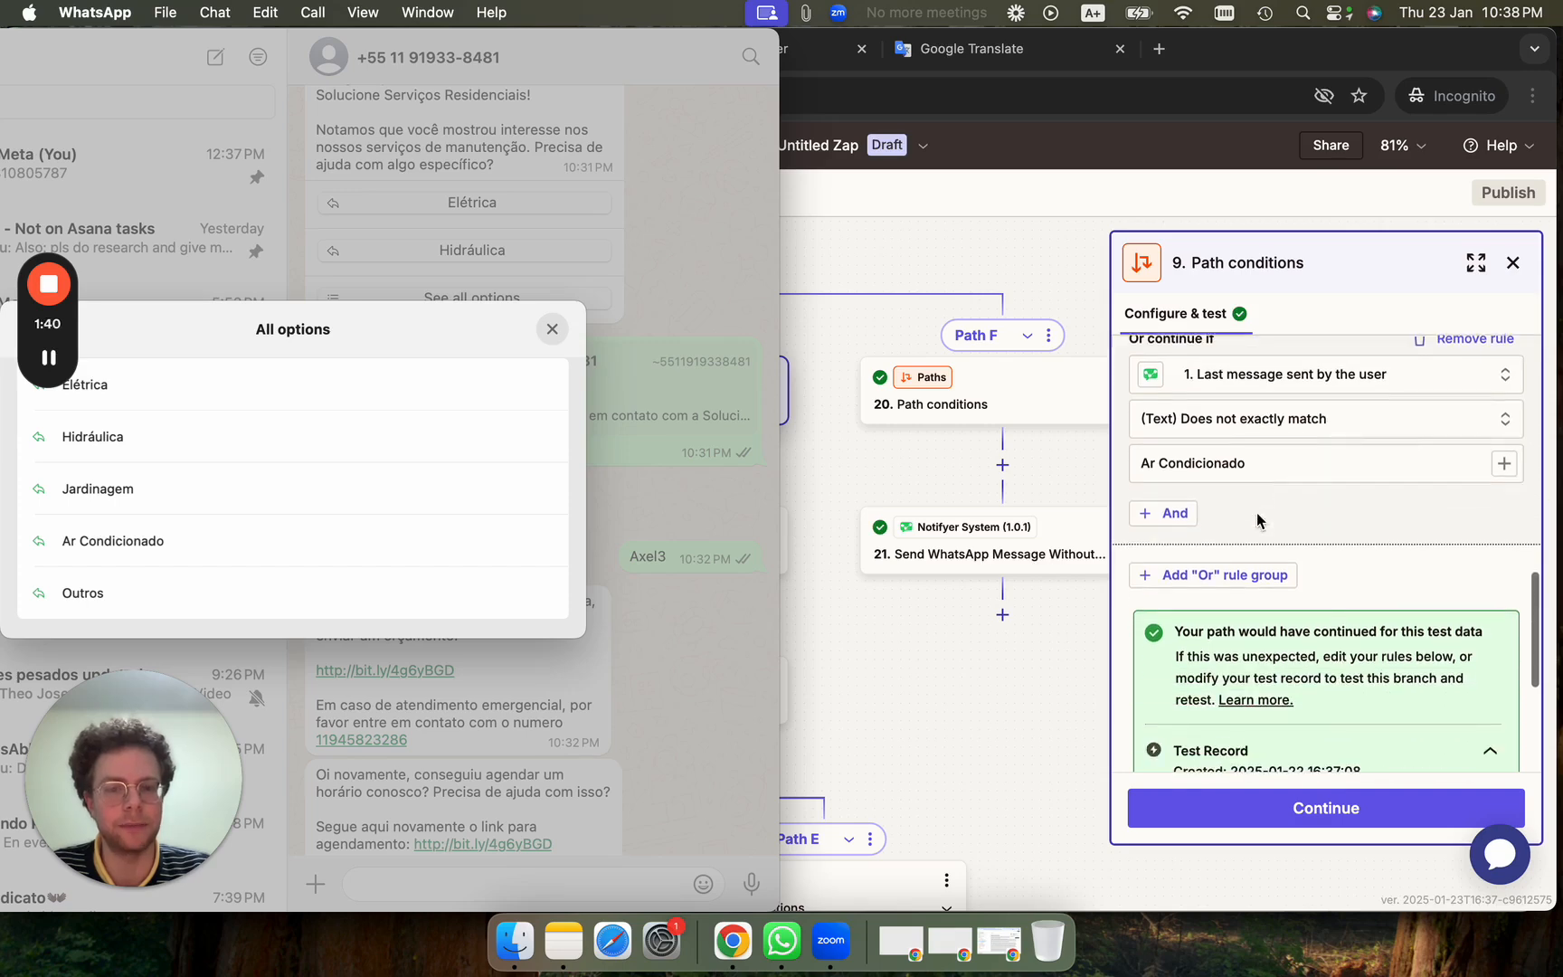
pyautogui.click(948, 692)
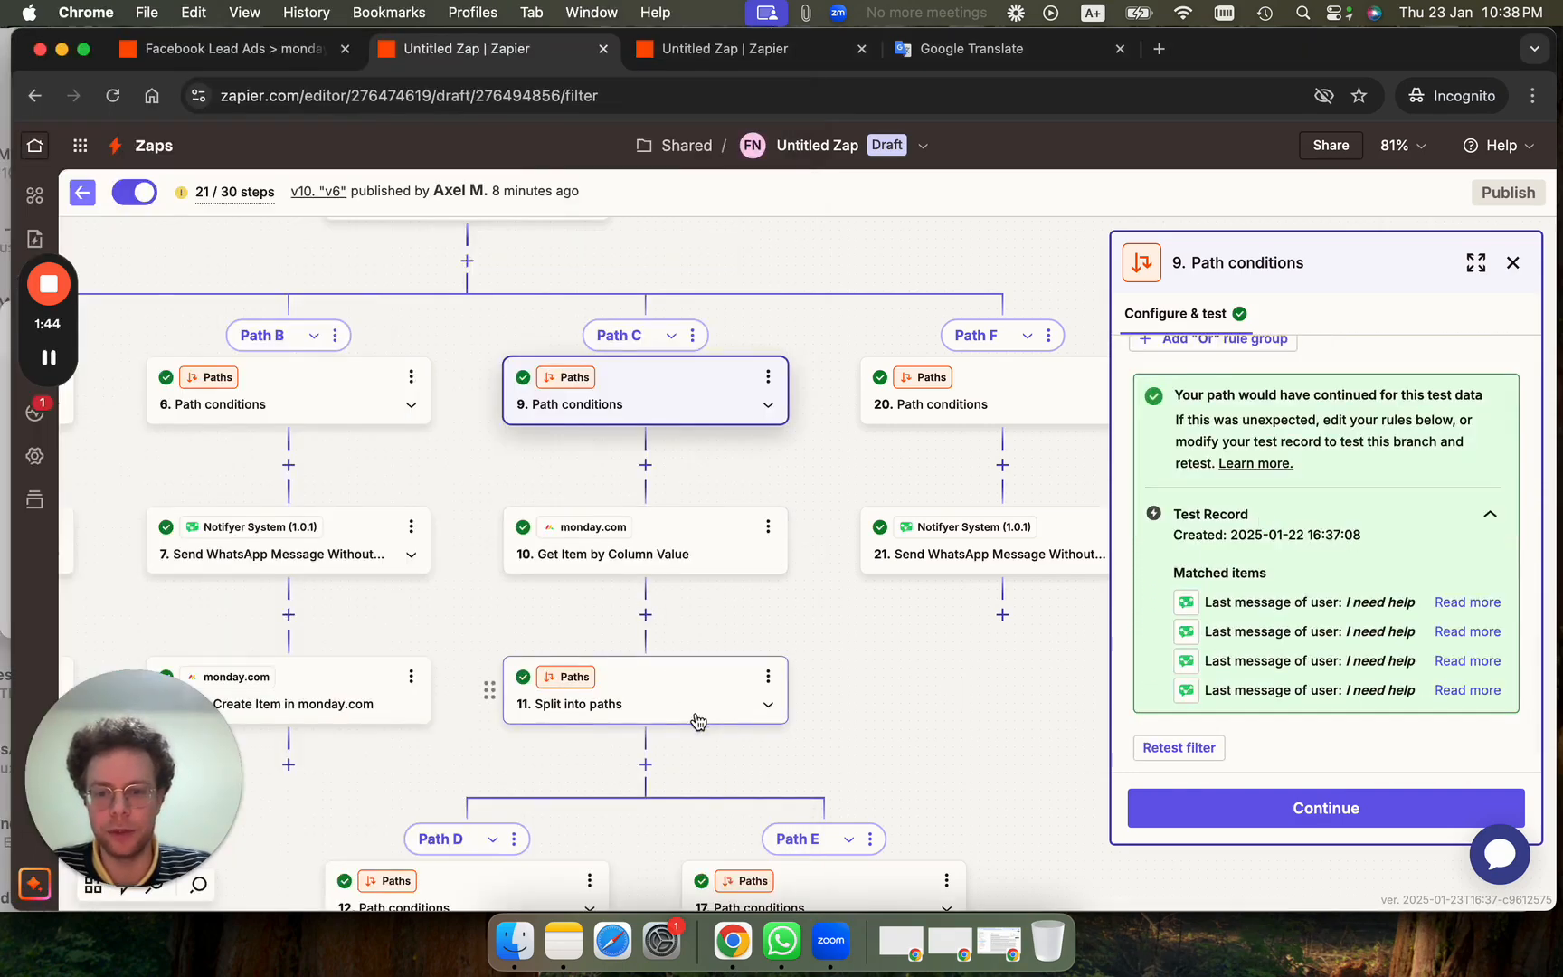
pyautogui.scroll(-8, 694, 709)
pyautogui.hscroll(-3, 827, 548)
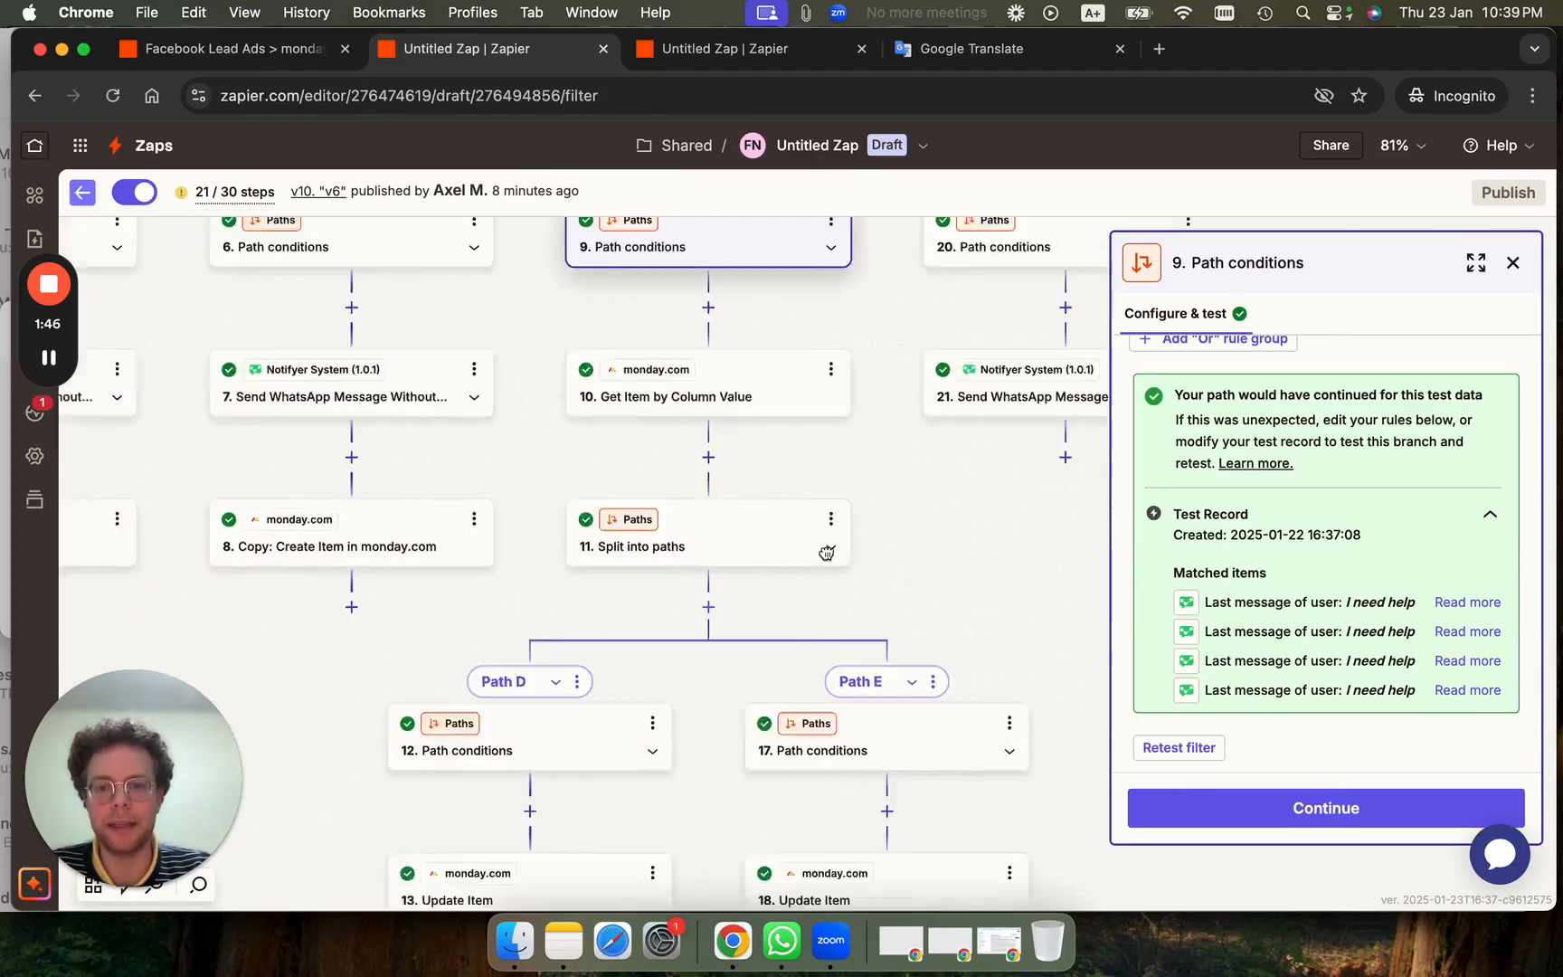
pyautogui.scroll(2, 846, 393)
pyautogui.hscroll(2, 846, 393)
pyautogui.click(541, 581)
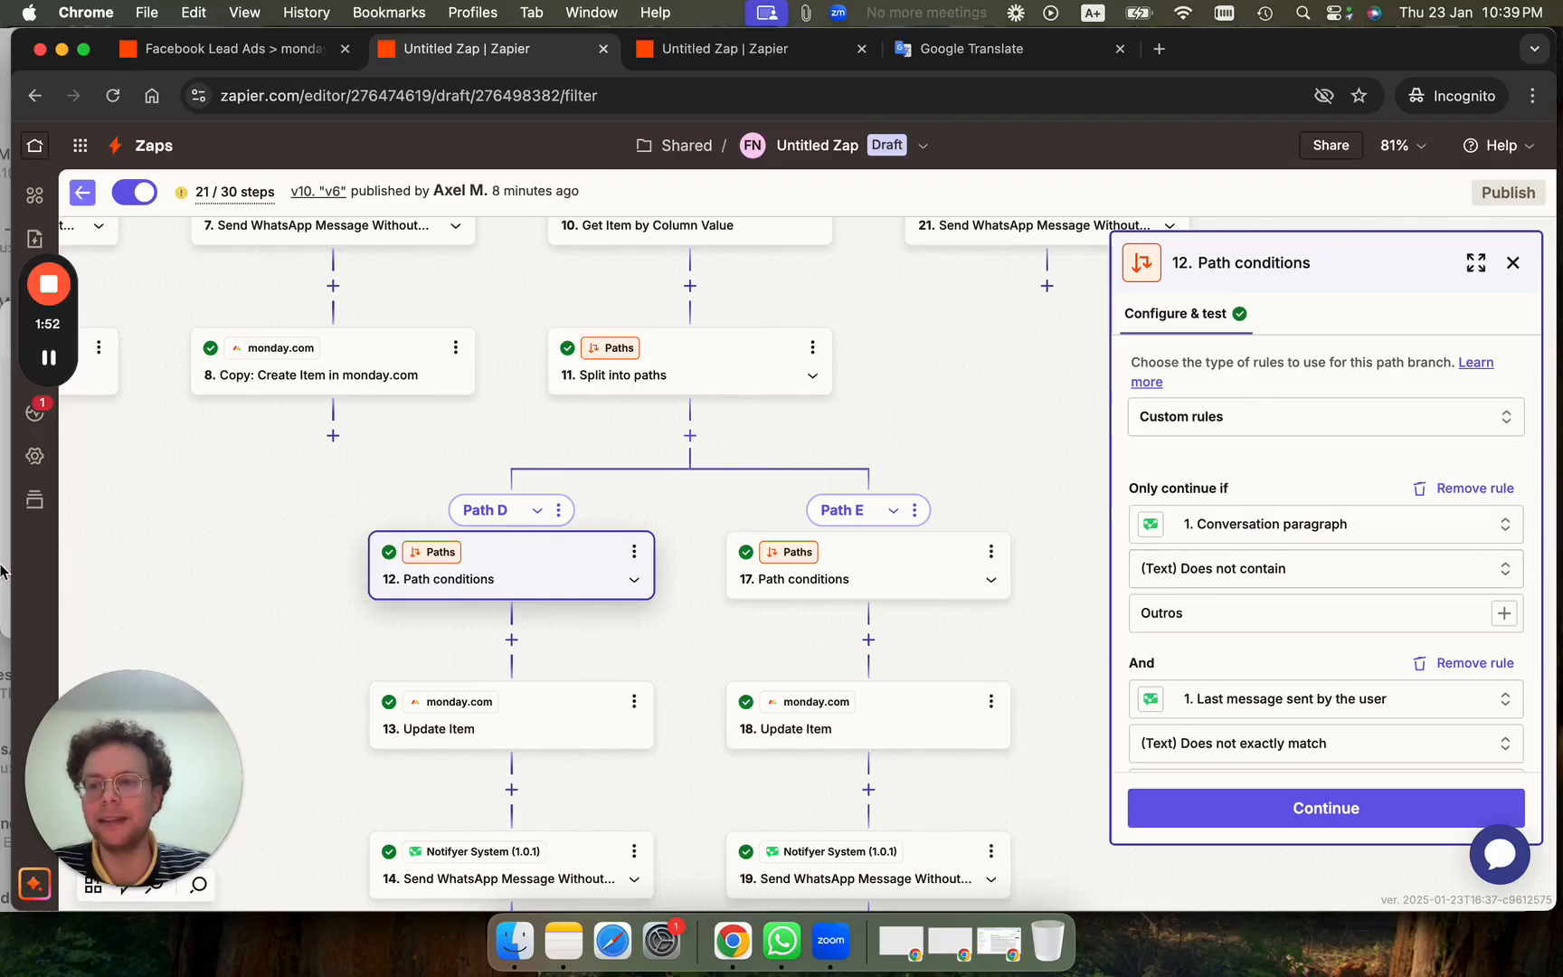
pyautogui.press('super+Tab')
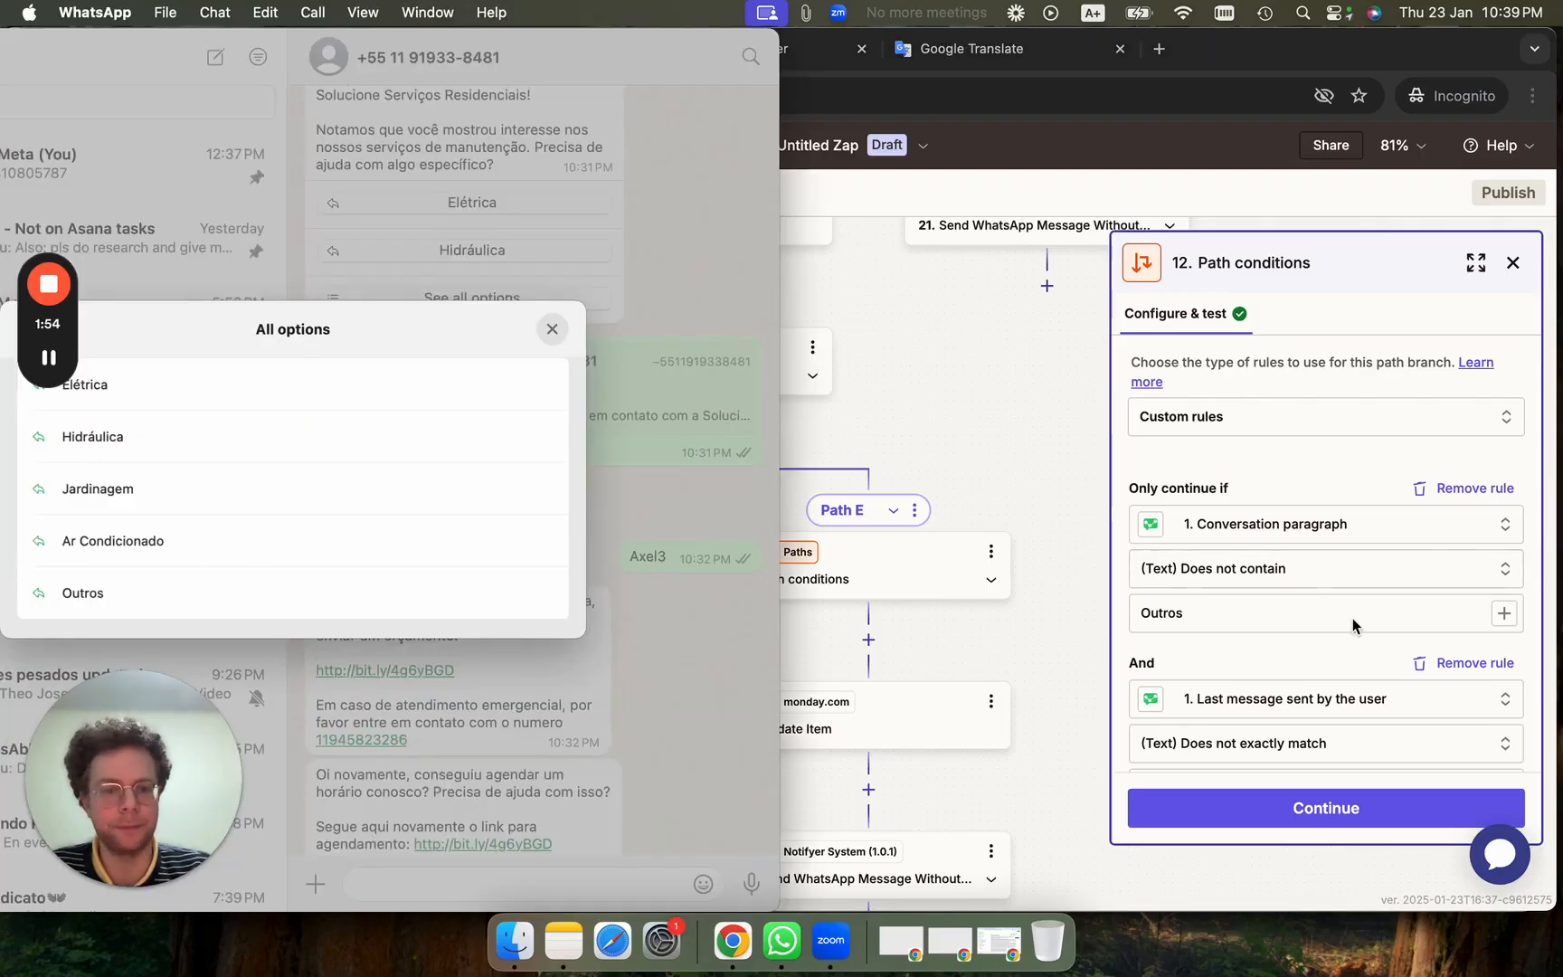
pyautogui.scroll(-2, 1353, 624)
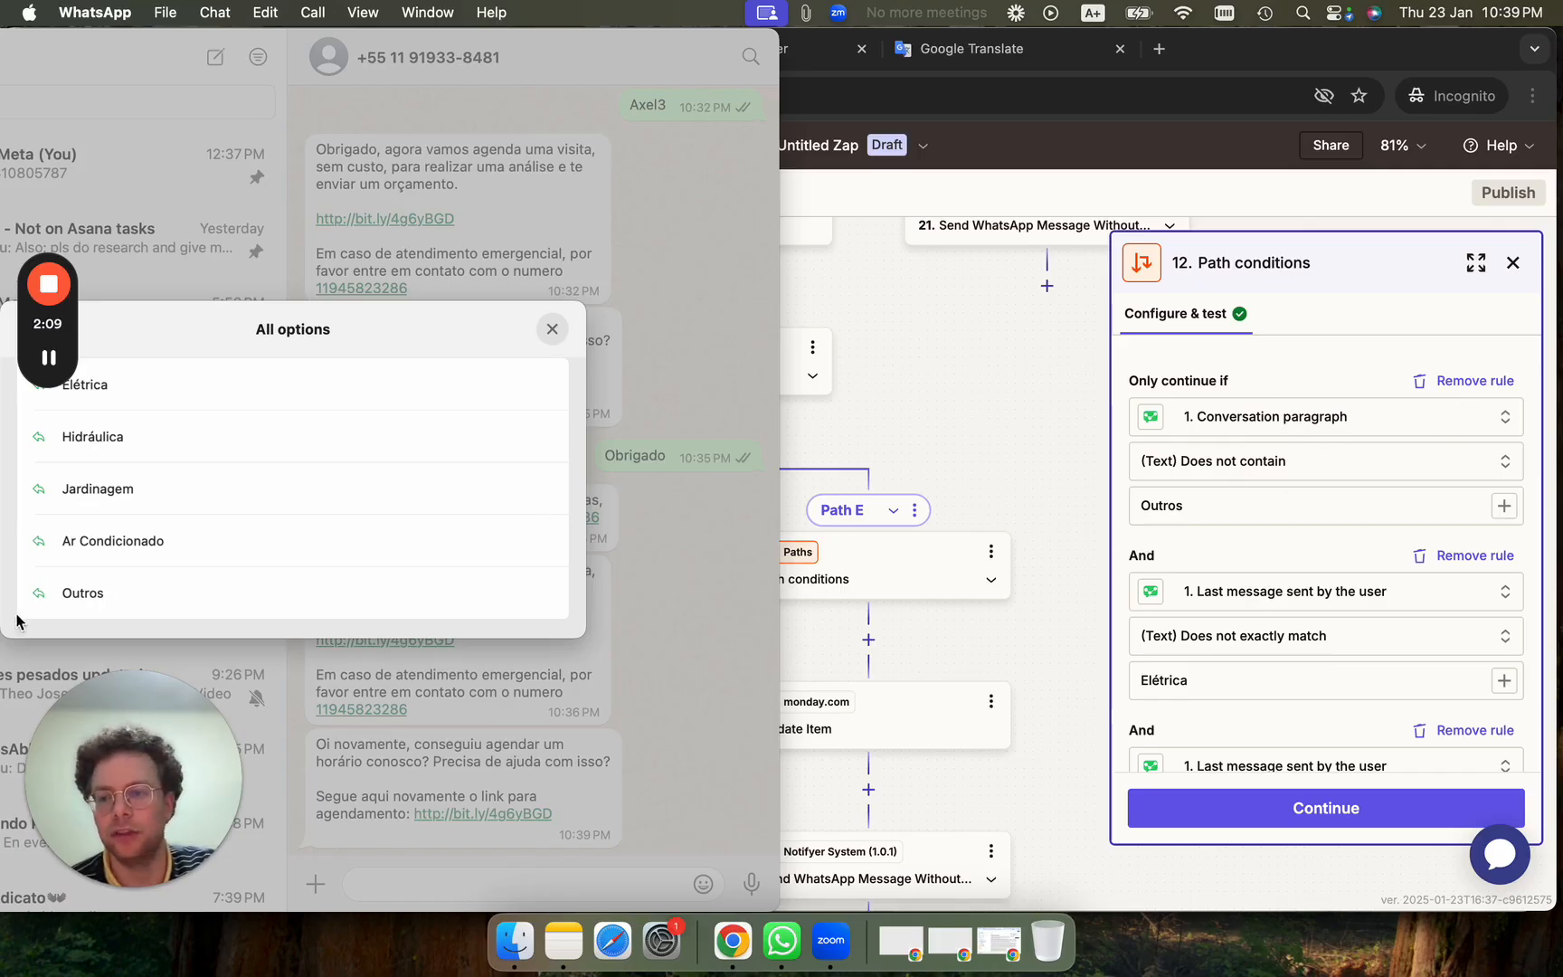
pyautogui.scroll(-3, 1315, 631)
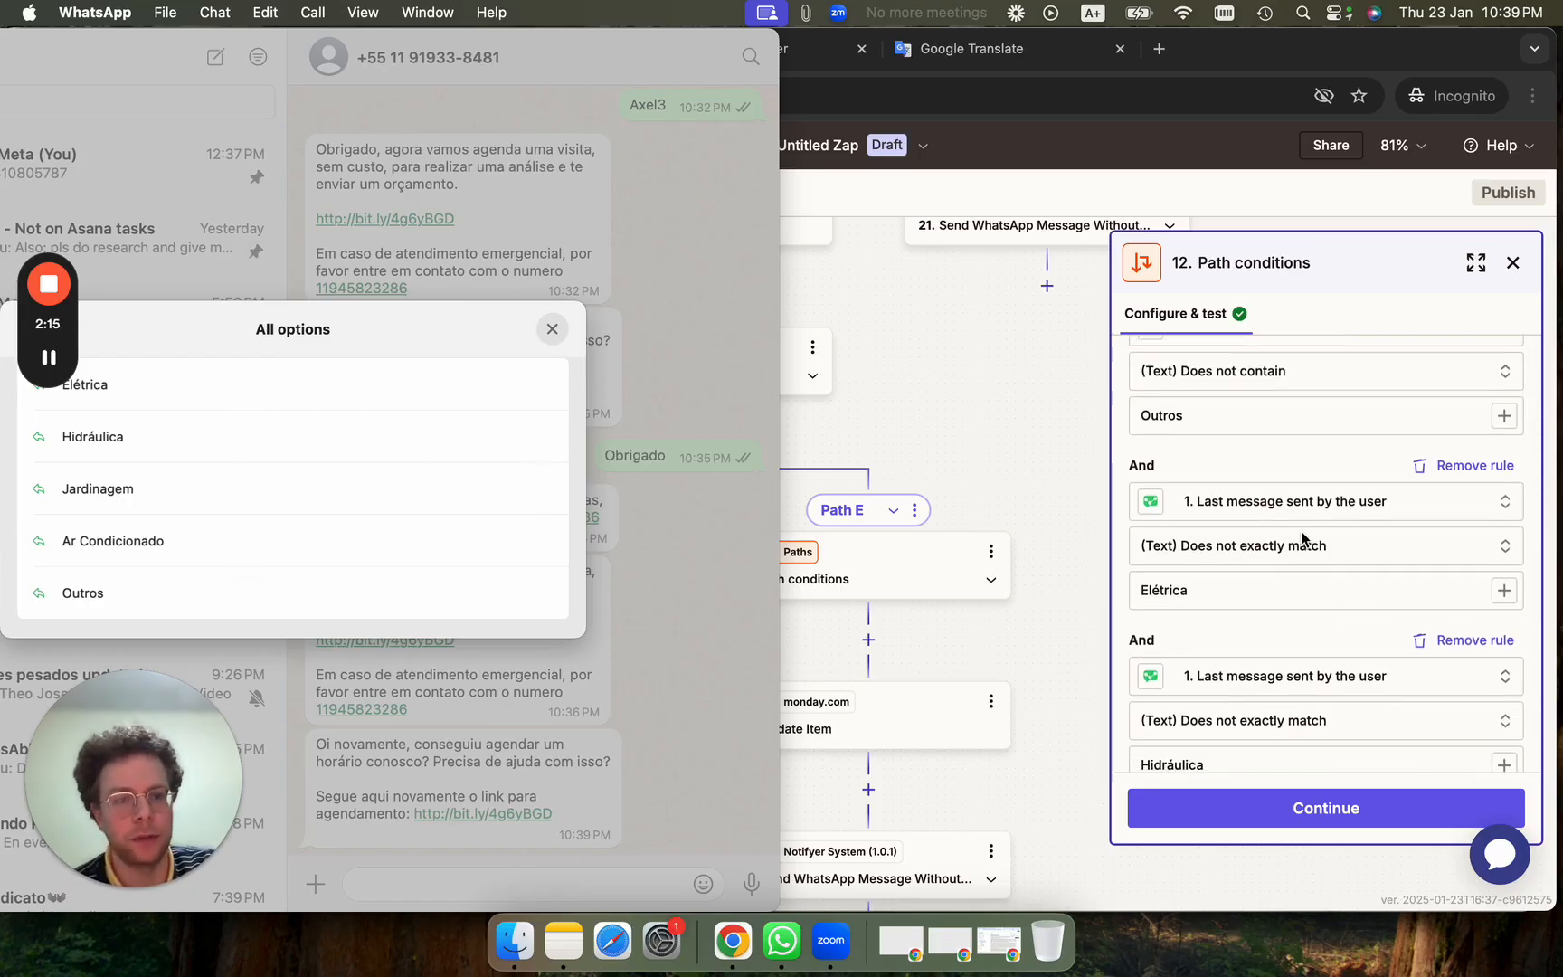
pyautogui.scroll(2, 1245, 438)
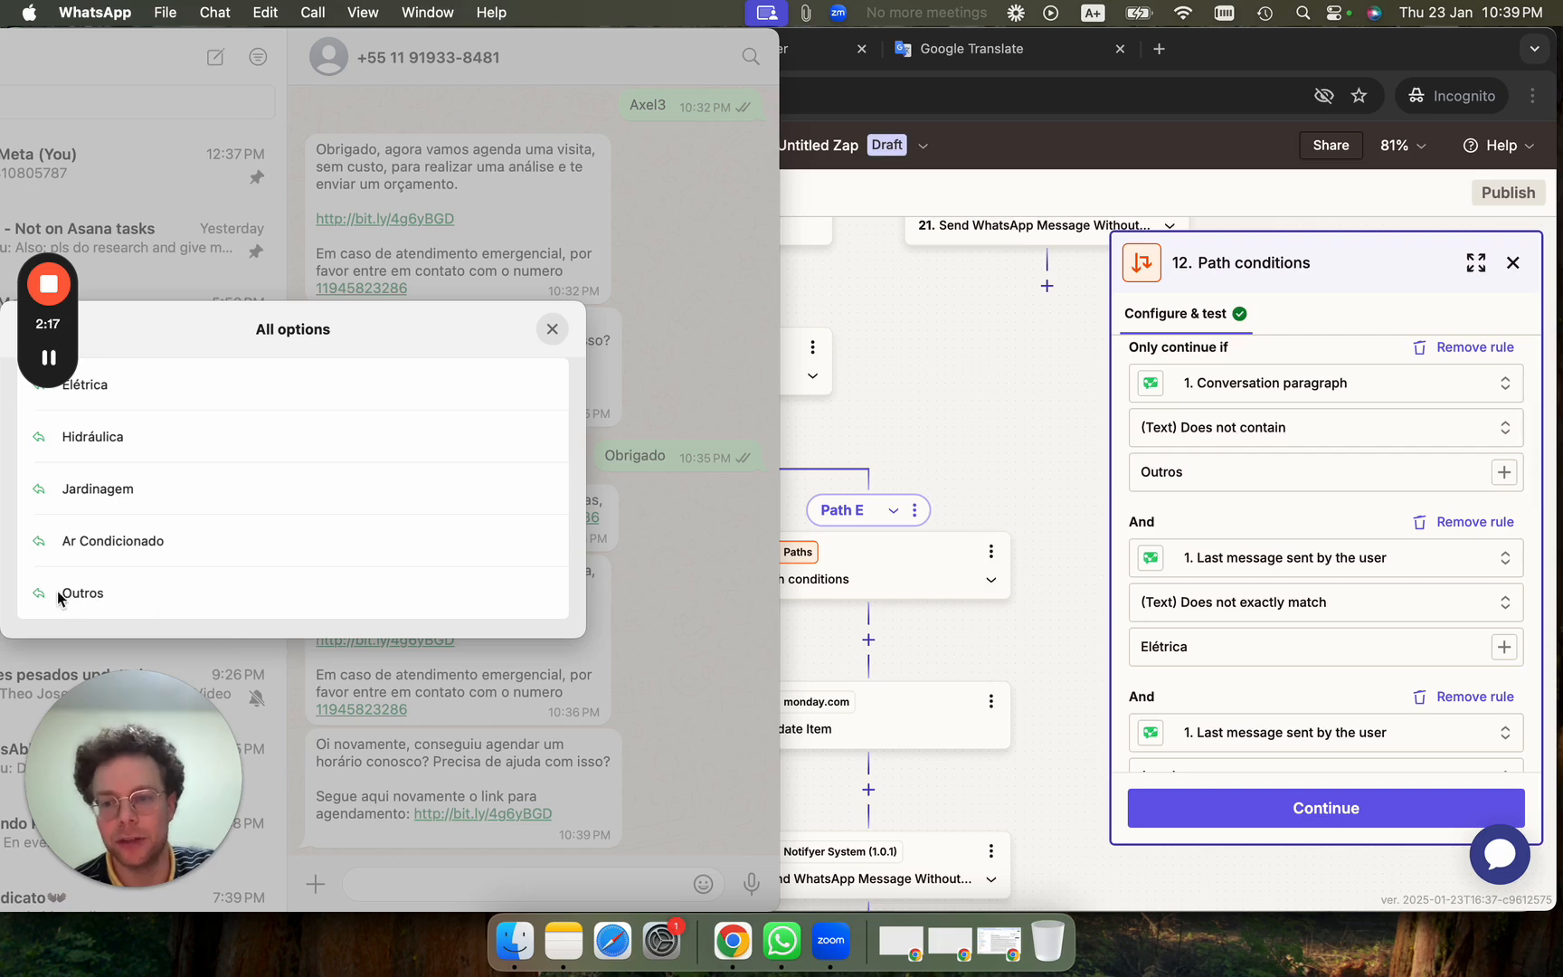
pyautogui.scroll(-2, 1274, 676)
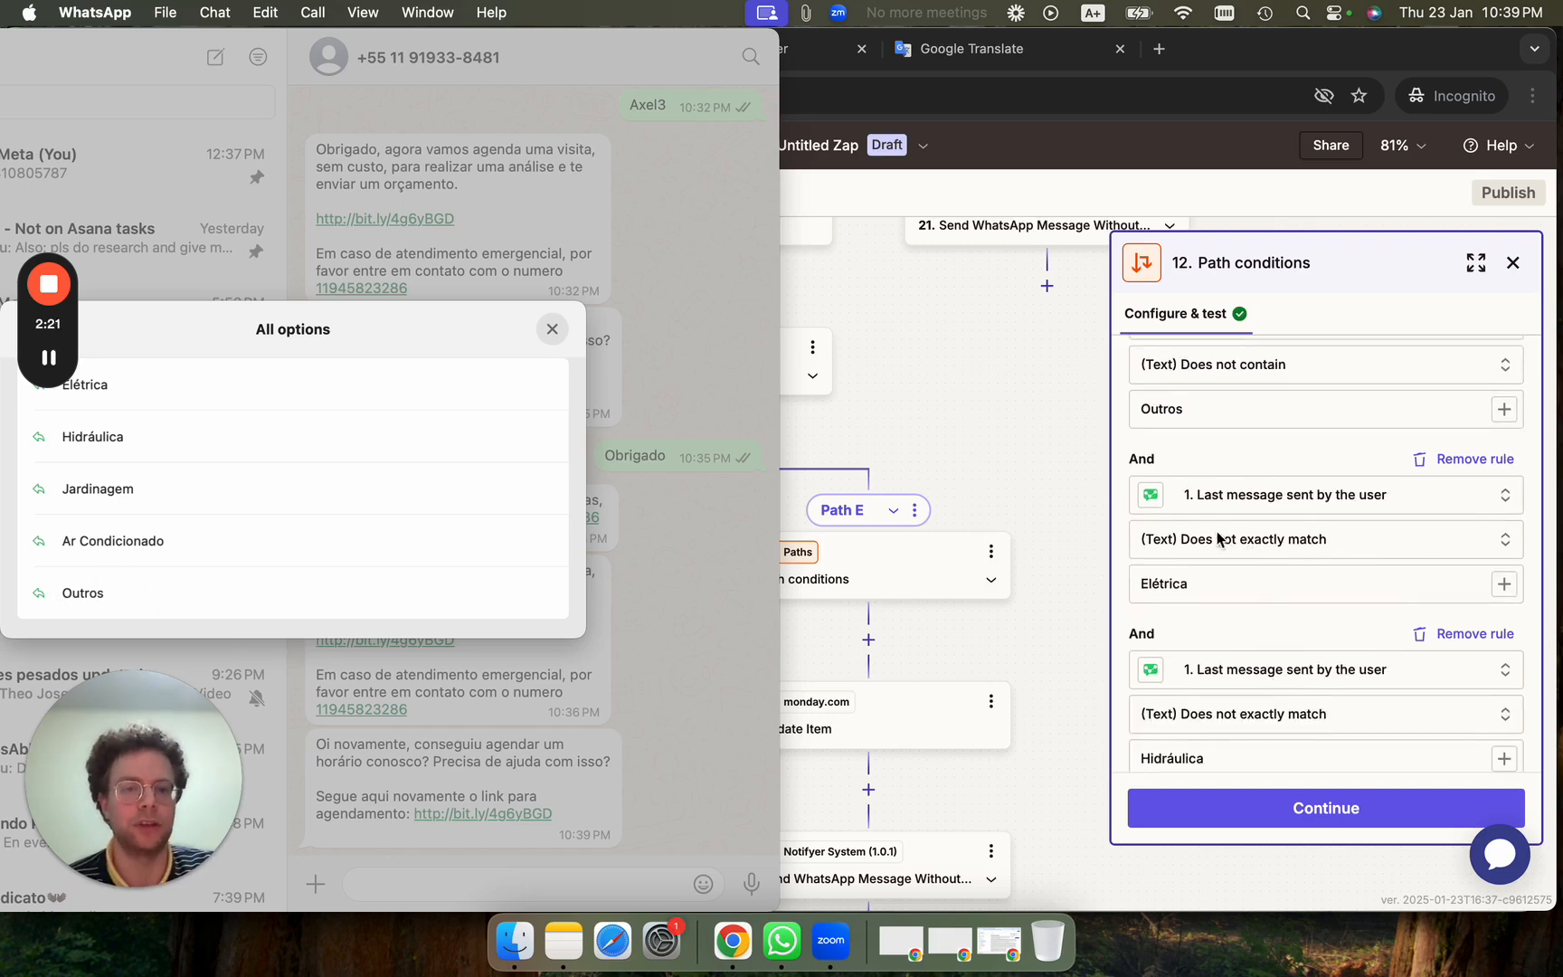
pyautogui.scroll(-15, 1382, 672)
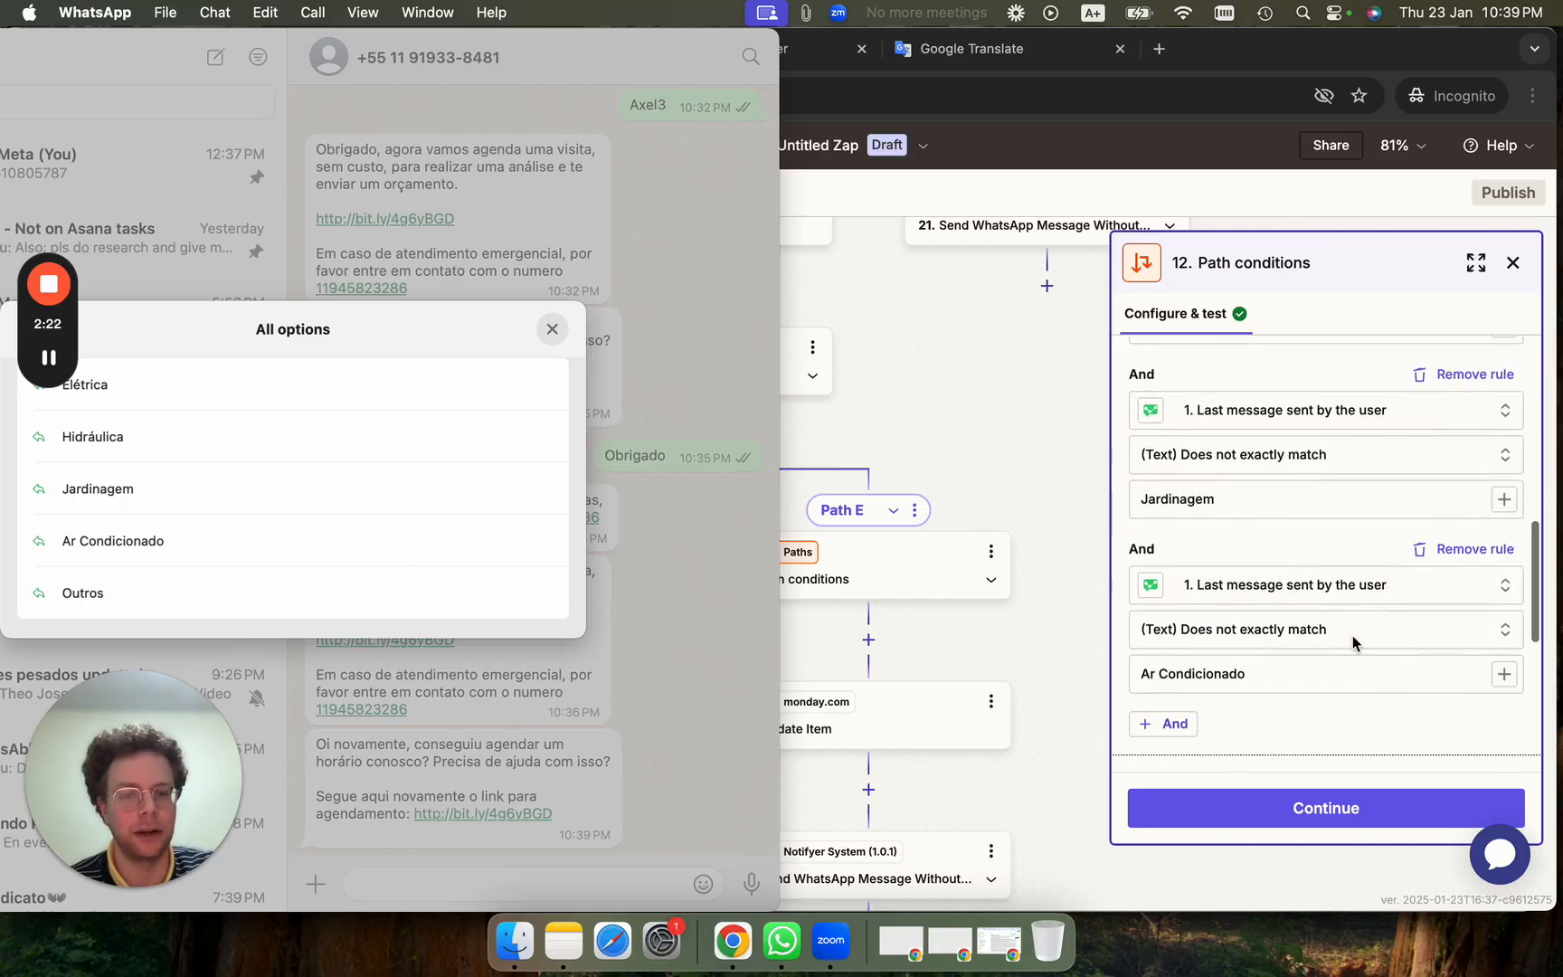
pyautogui.click(552, 329)
pyautogui.scroll(5, 489, 298)
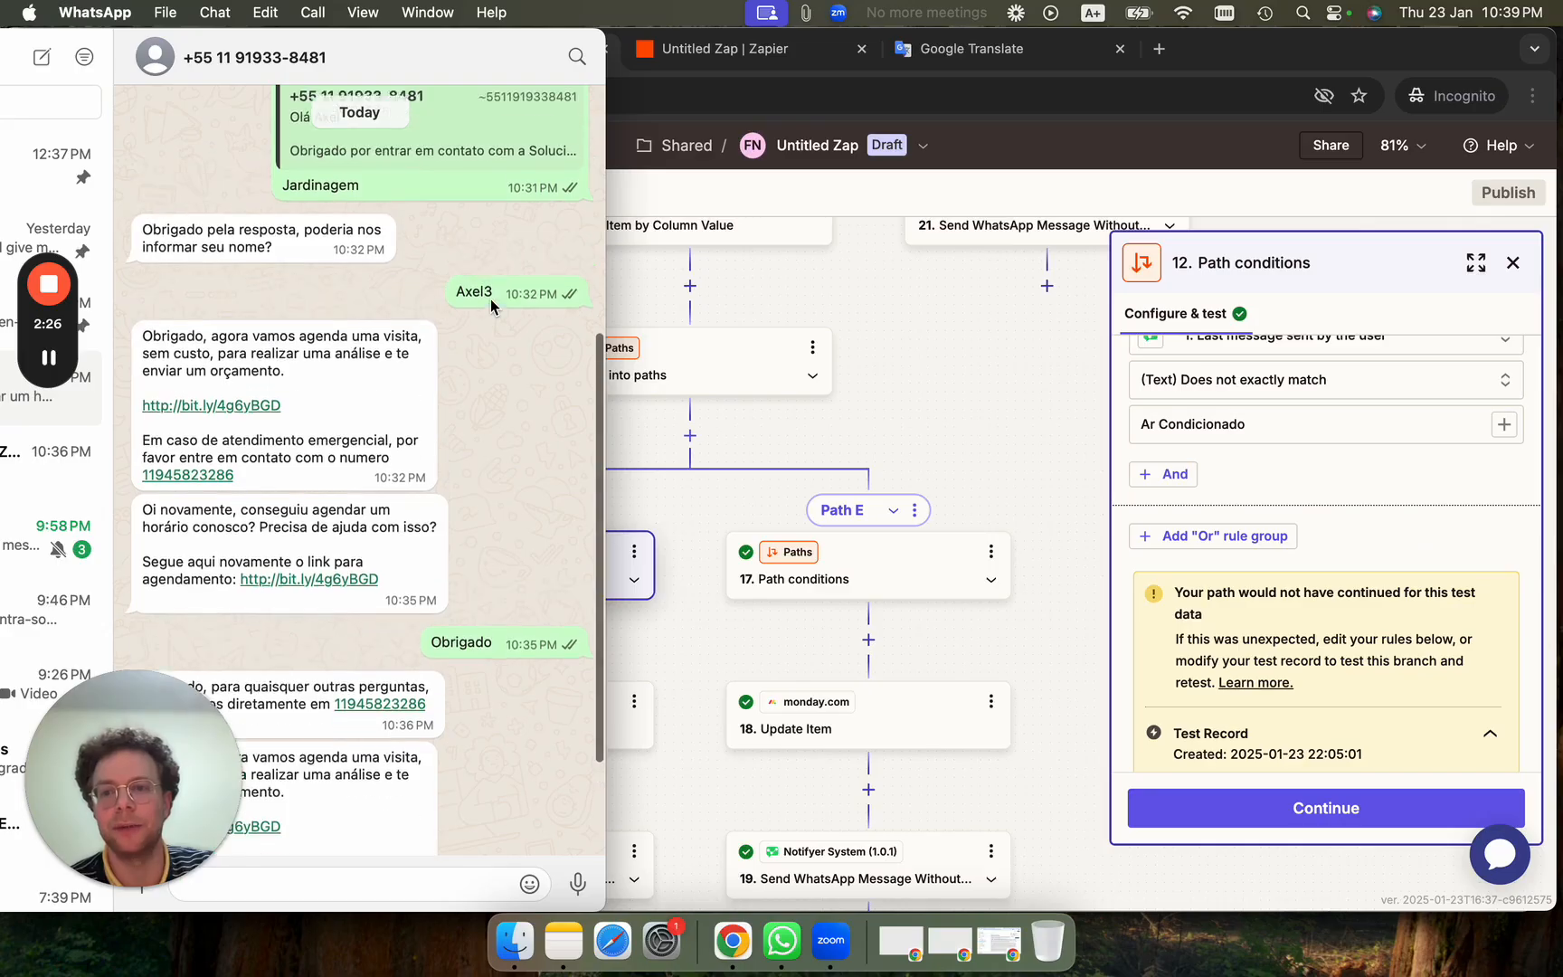
pyautogui.moveTo(148, 238); pyautogui.dragTo(273, 262)
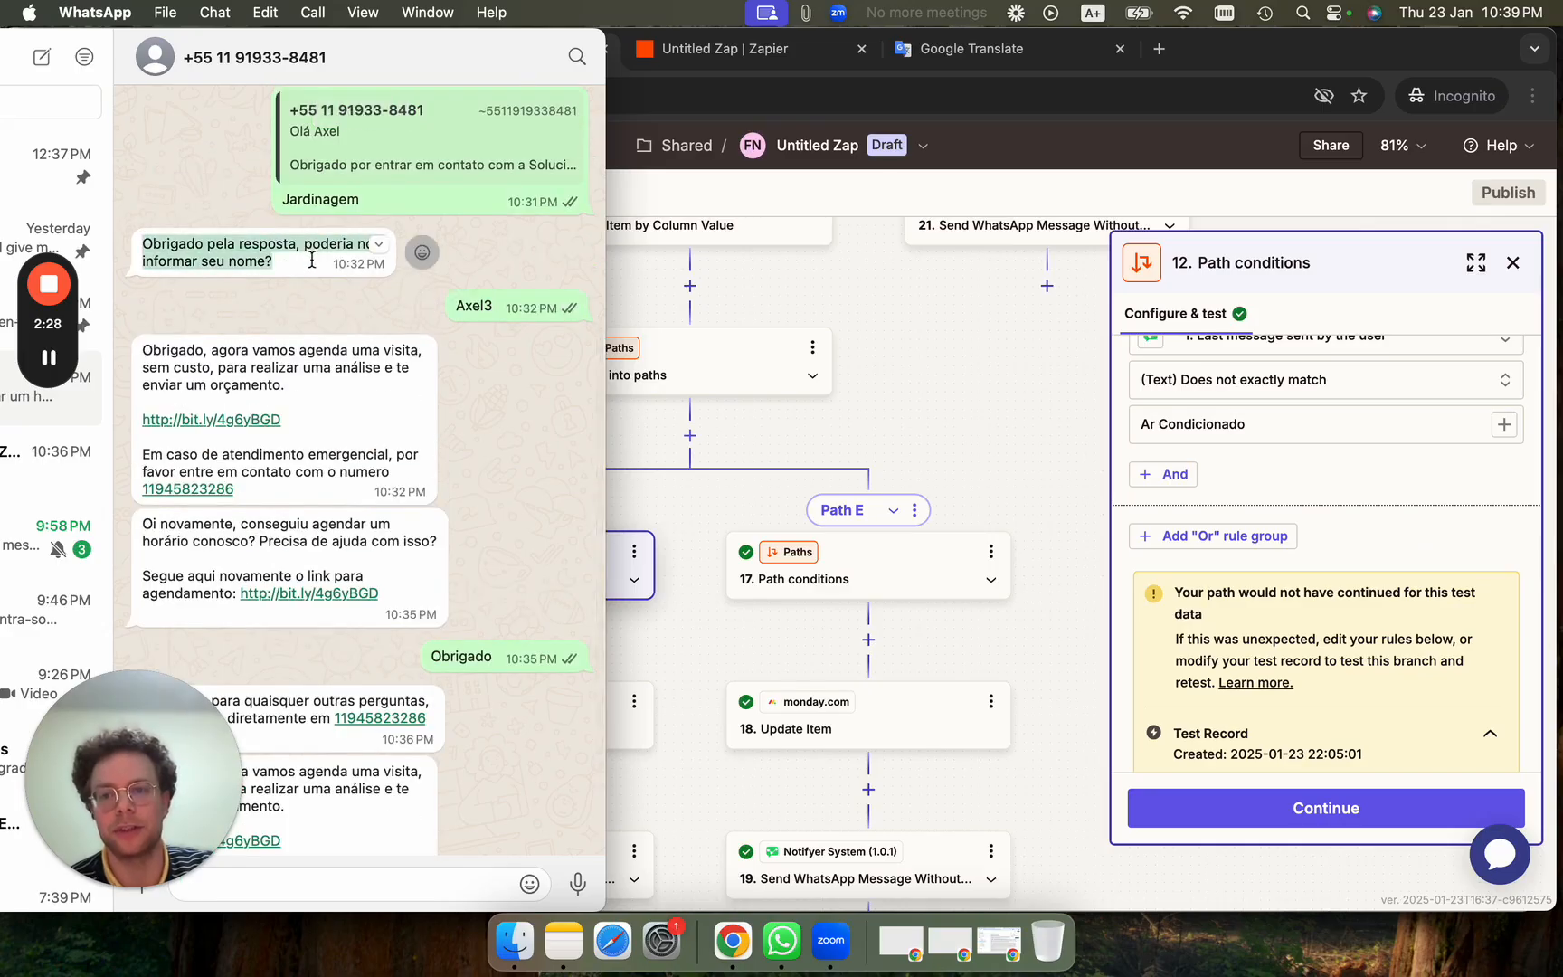
pyautogui.click(725, 632)
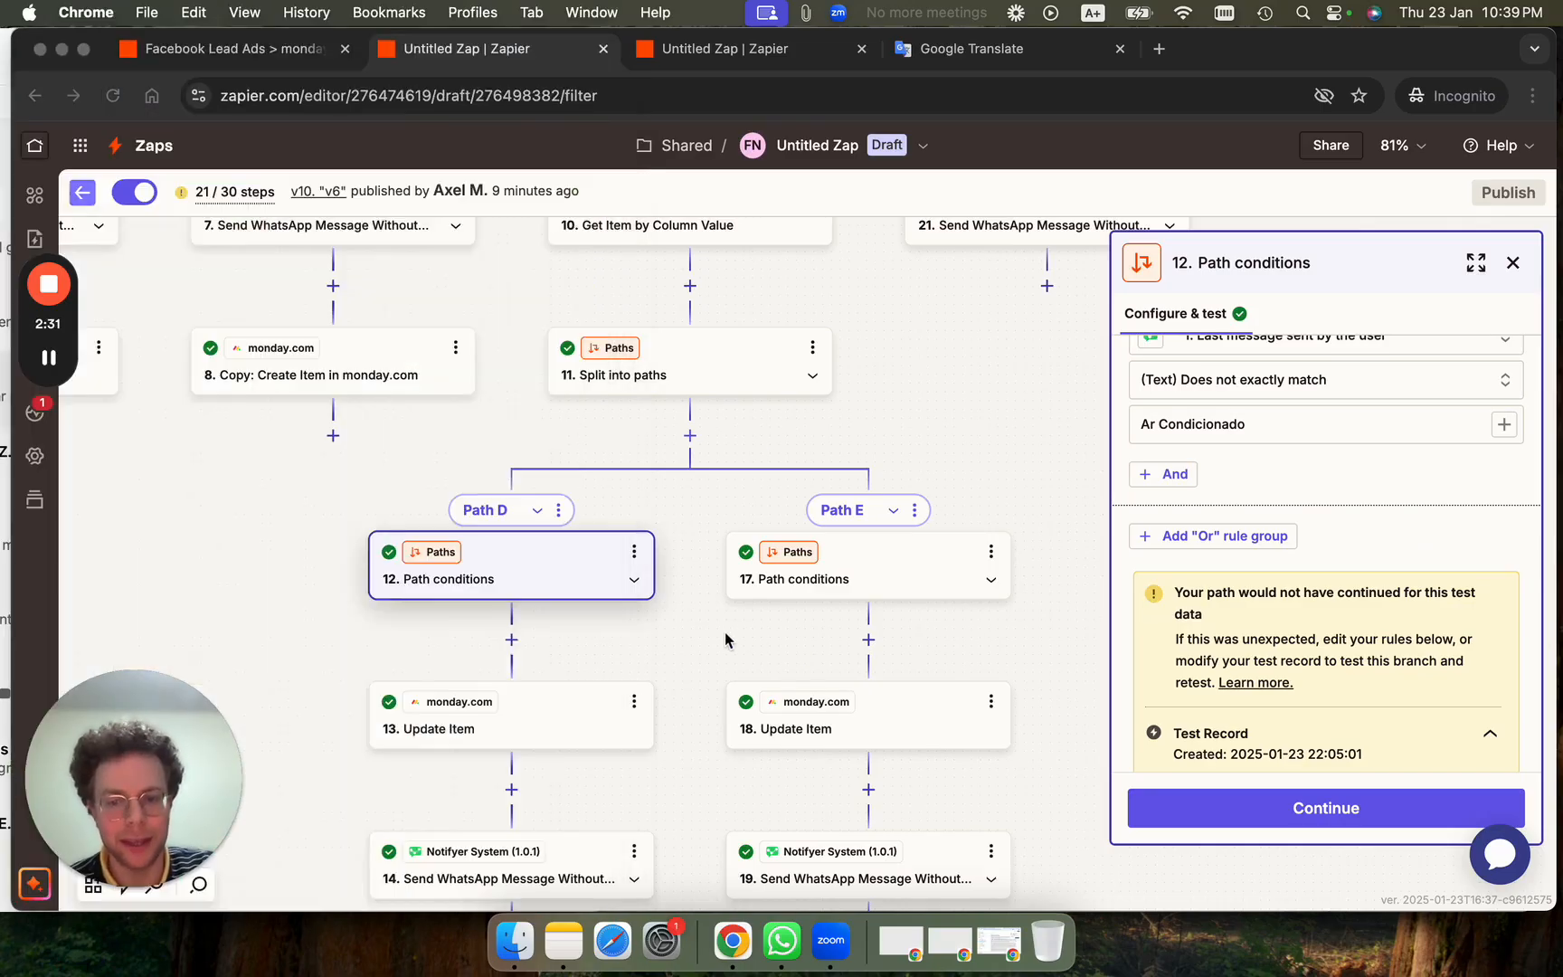
pyautogui.scroll(-3, 725, 631)
pyautogui.scroll(-2, 725, 631)
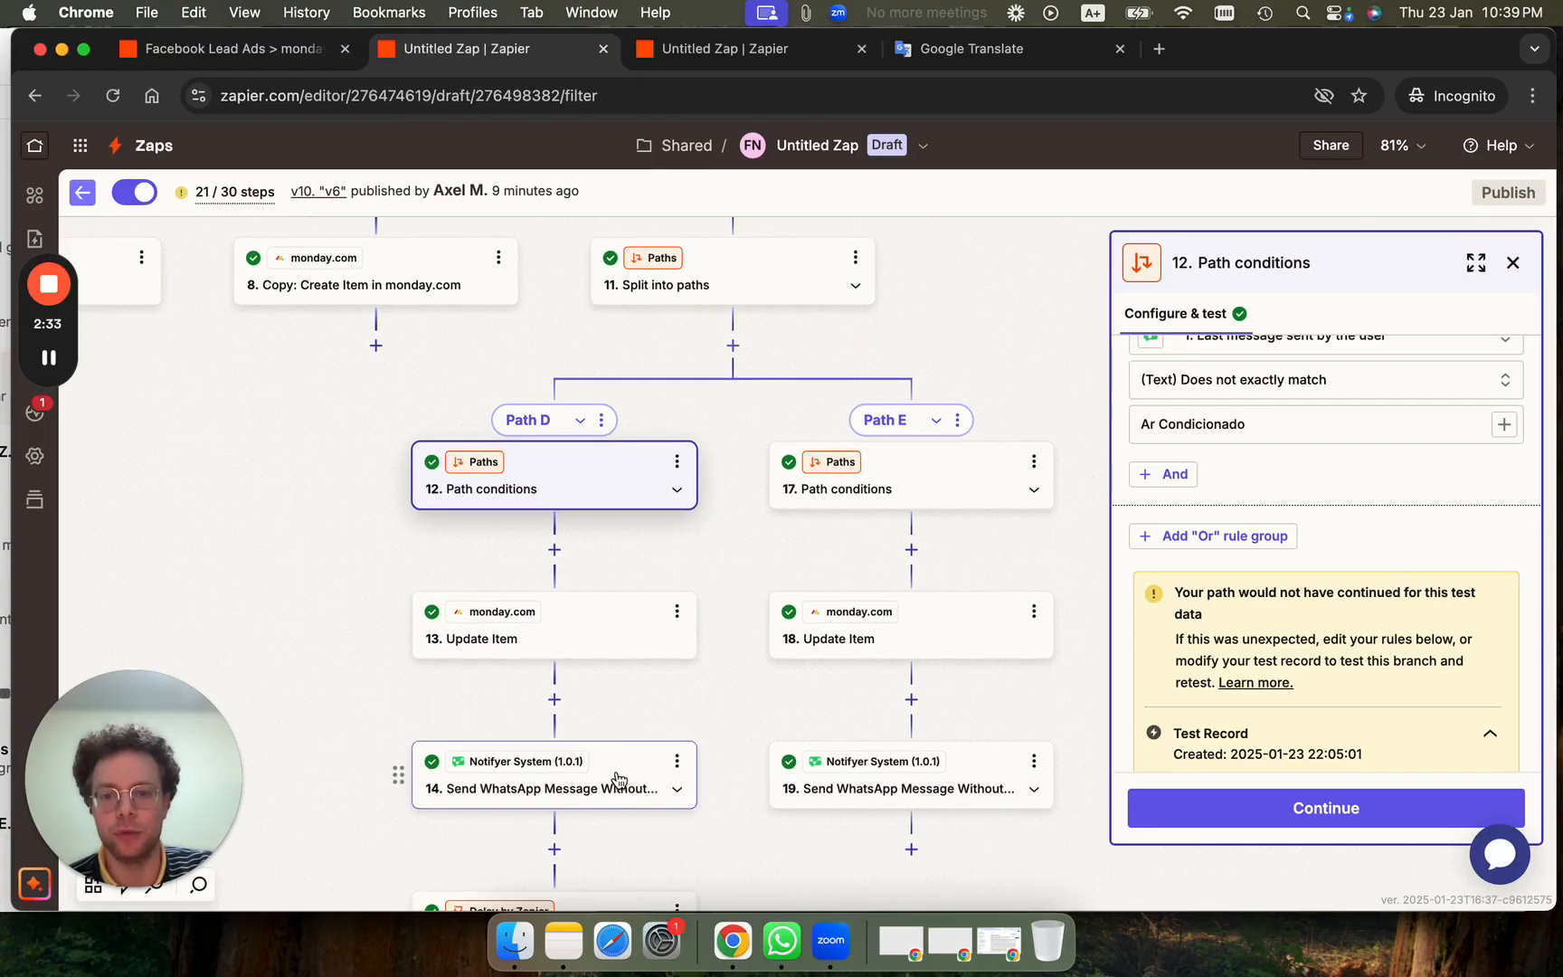
# Open Path D's step 14 and view its free-visit-and-quote message text.
pyautogui.click(606, 627)
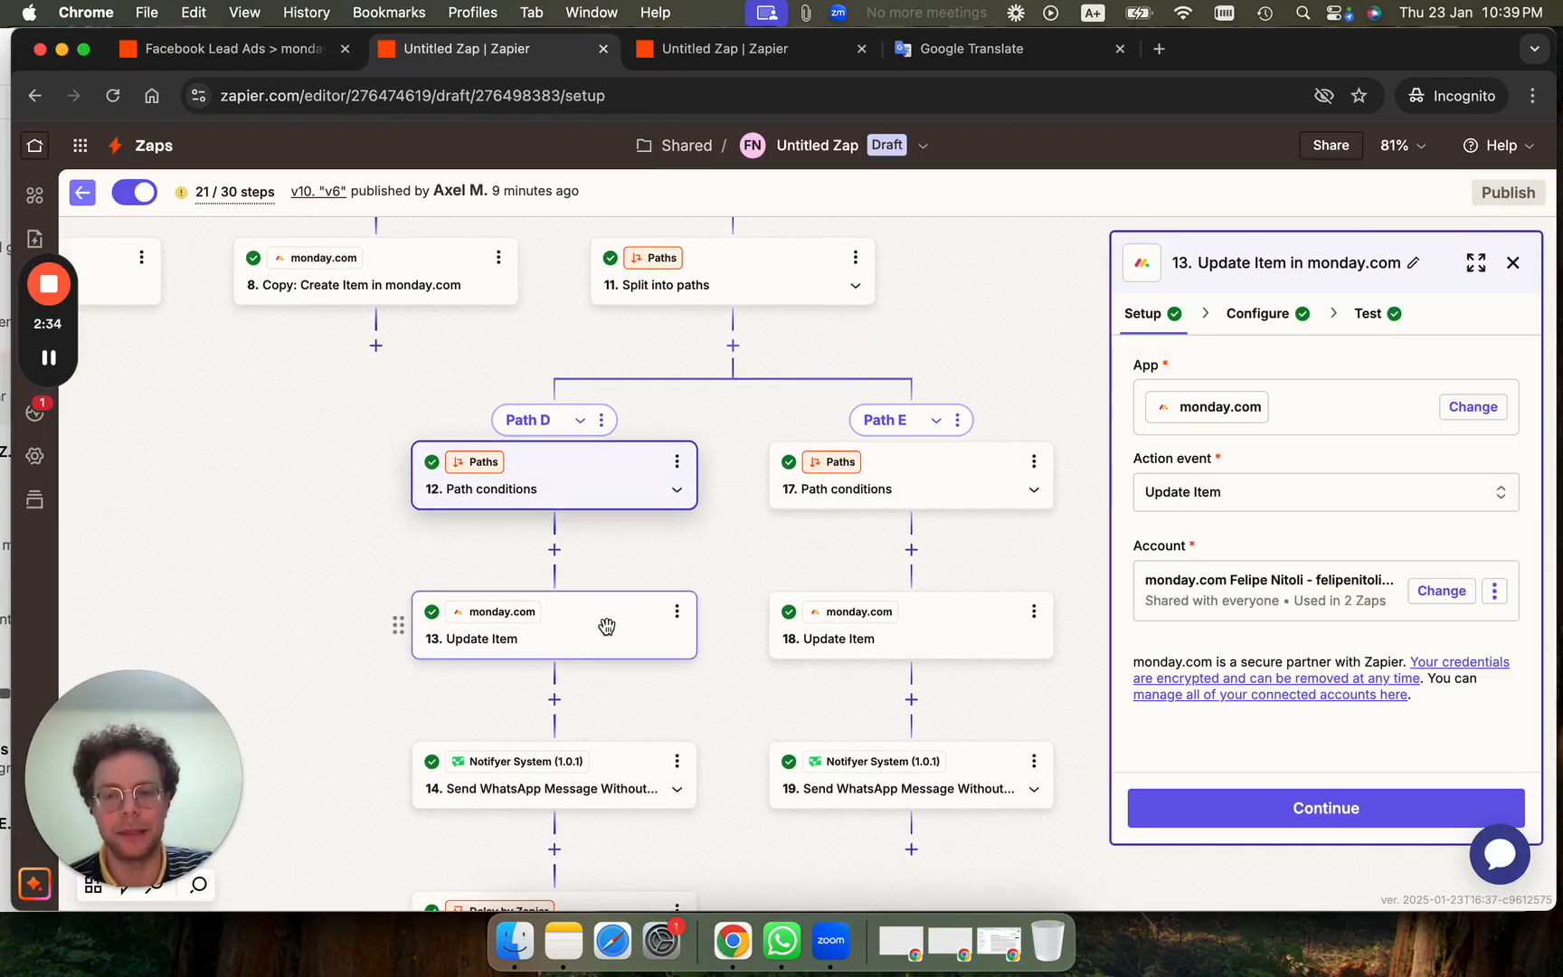
pyautogui.click(618, 770)
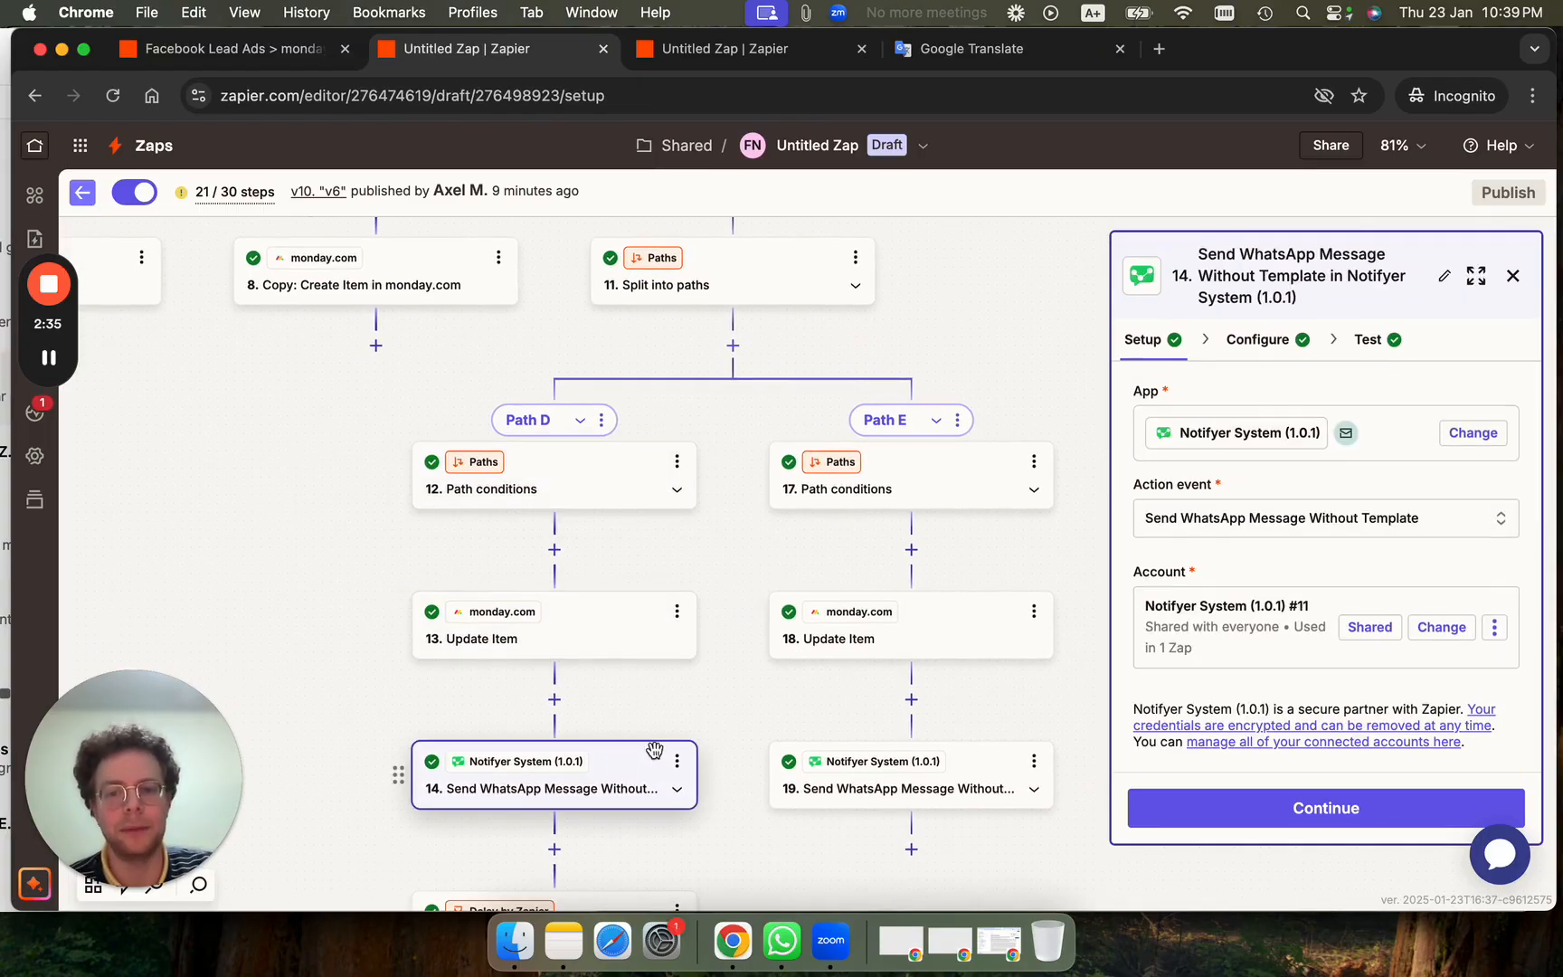
pyautogui.click(1260, 340)
pyautogui.scroll(-3, 1263, 641)
pyautogui.scroll(-2, 1263, 641)
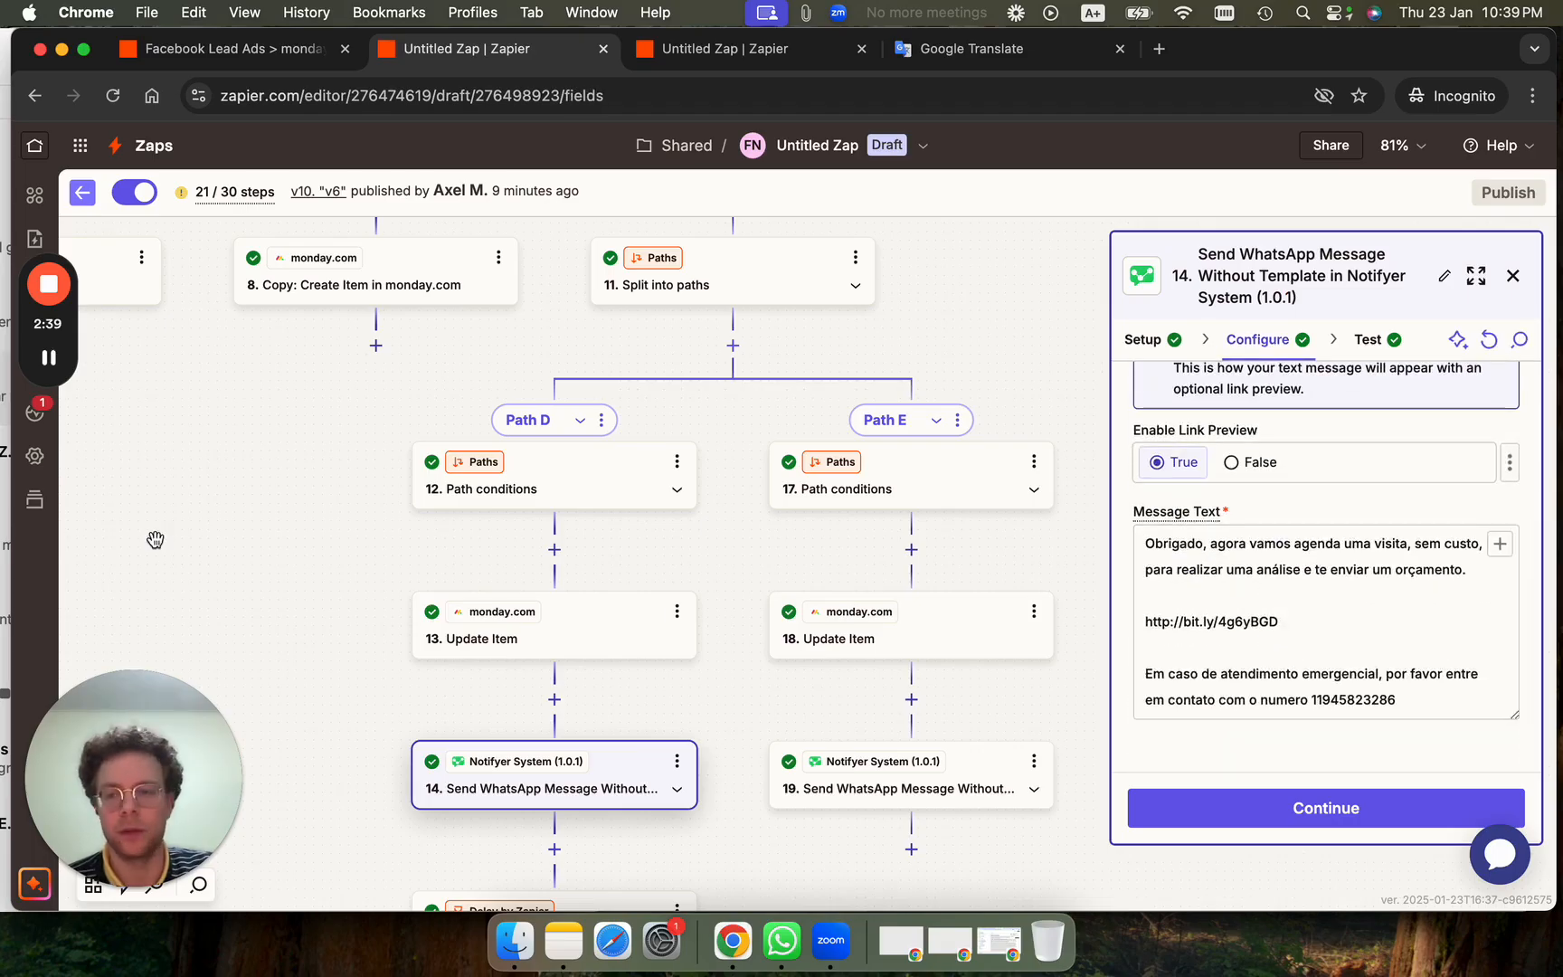
# Compare it with the visit-scheduling message received in the WhatsApp chat.
pyautogui.press('super+Tab')
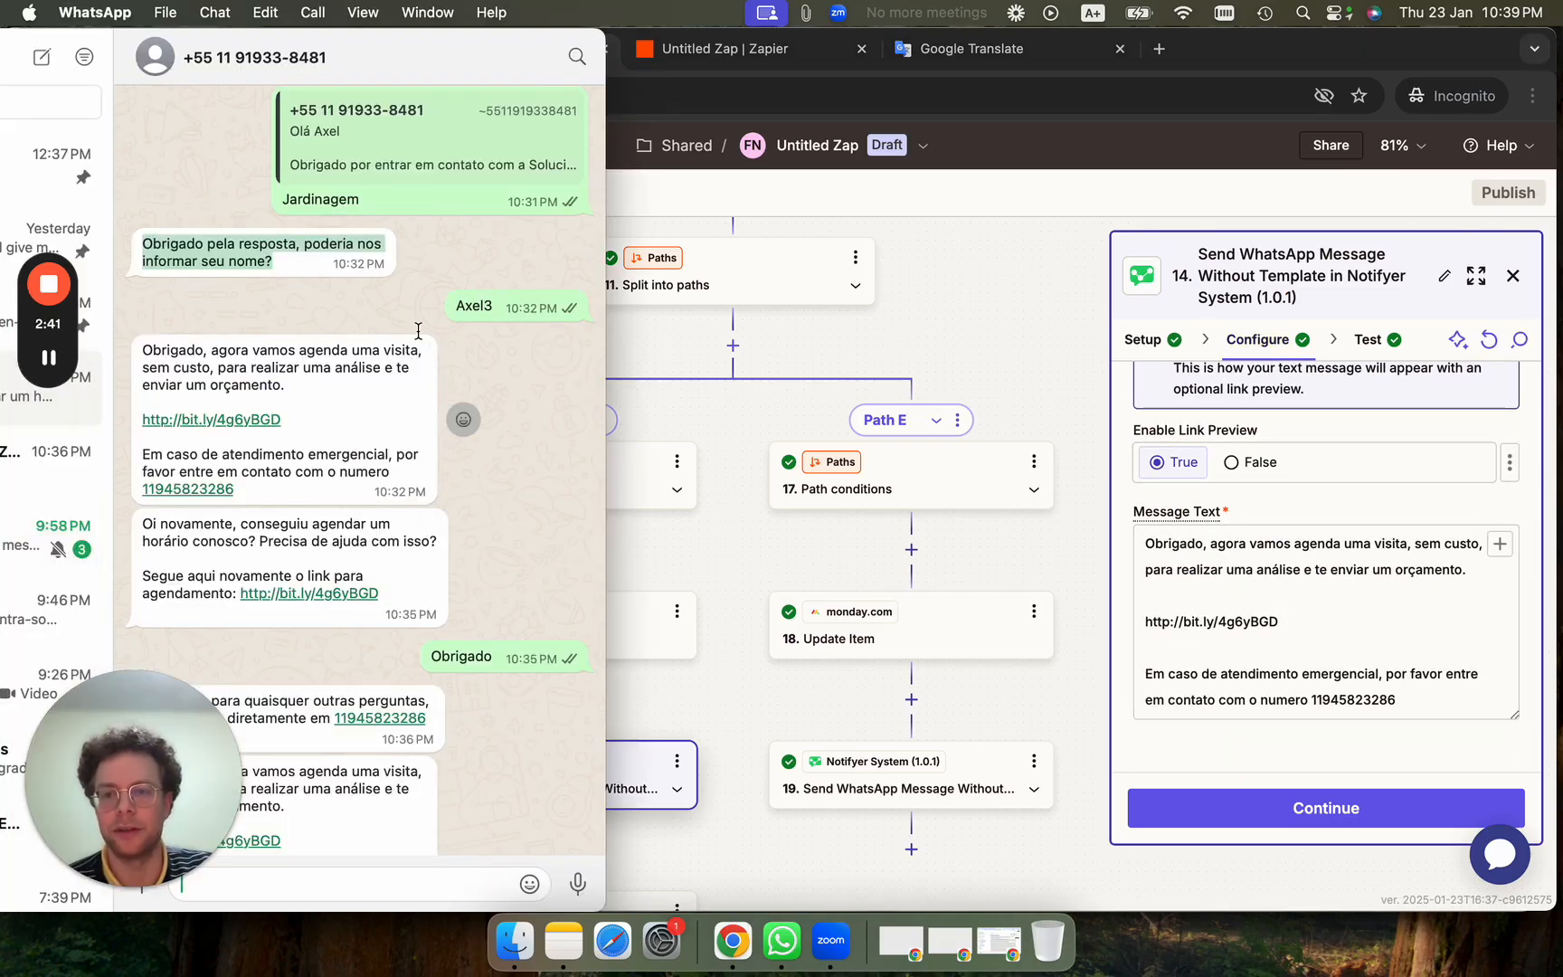
pyautogui.doubleClick(467, 306)
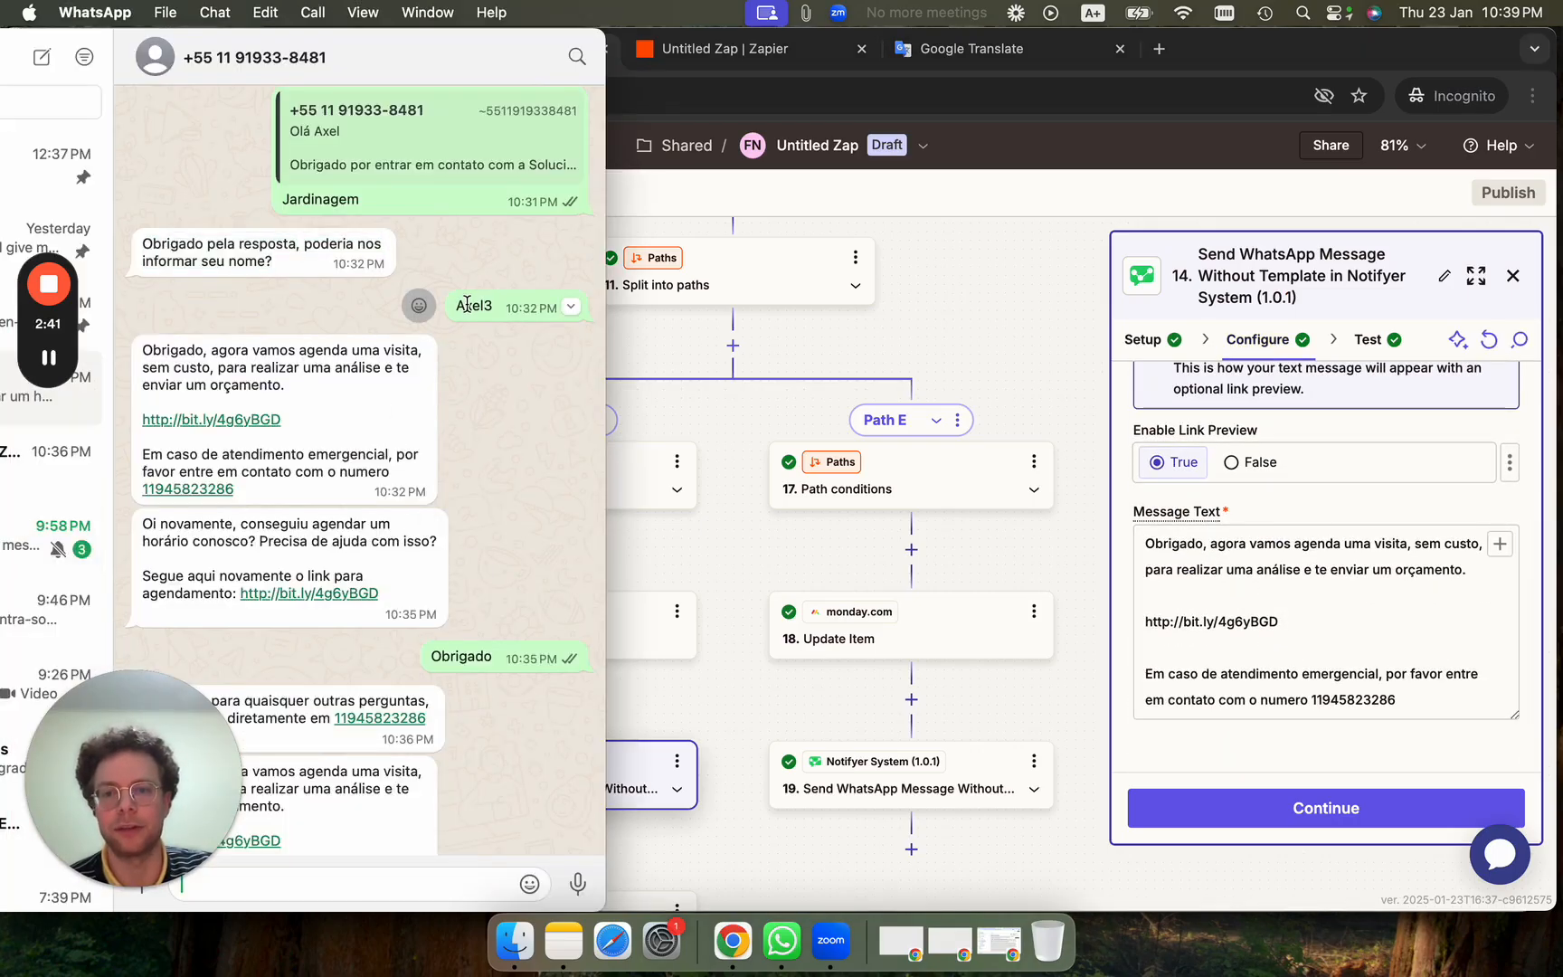
pyautogui.tripleClick(234, 366)
pyautogui.click(745, 586)
pyautogui.scroll(-5, 744, 585)
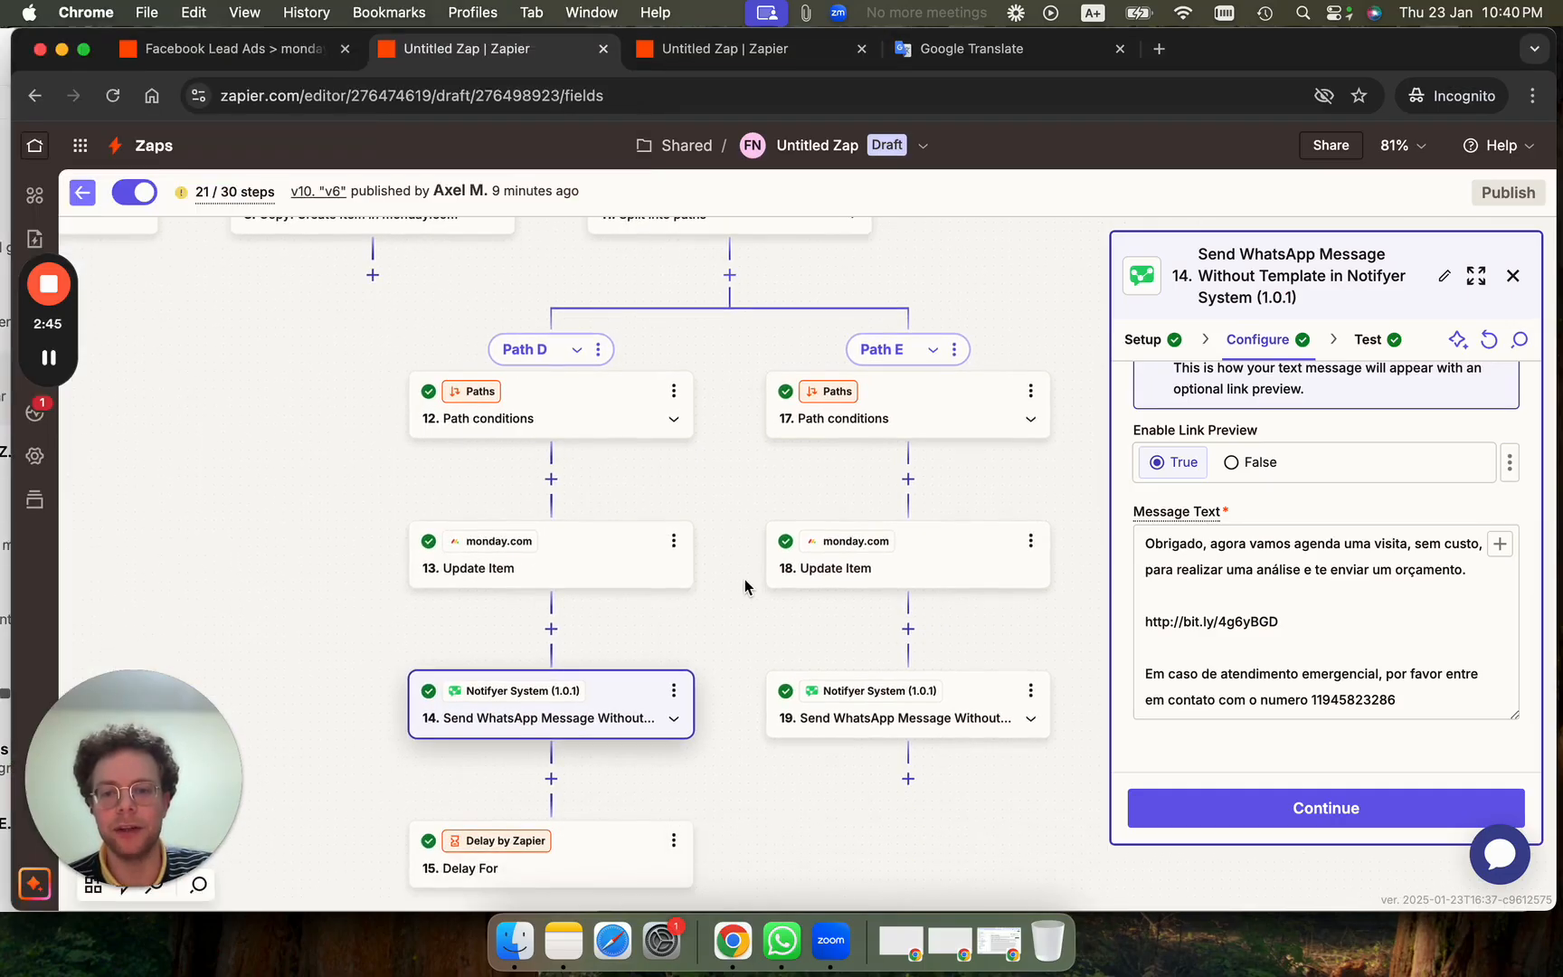
# Change step 15's Delay For unit from minutes to hours, making it 3 hours.
pyautogui.click(546, 620)
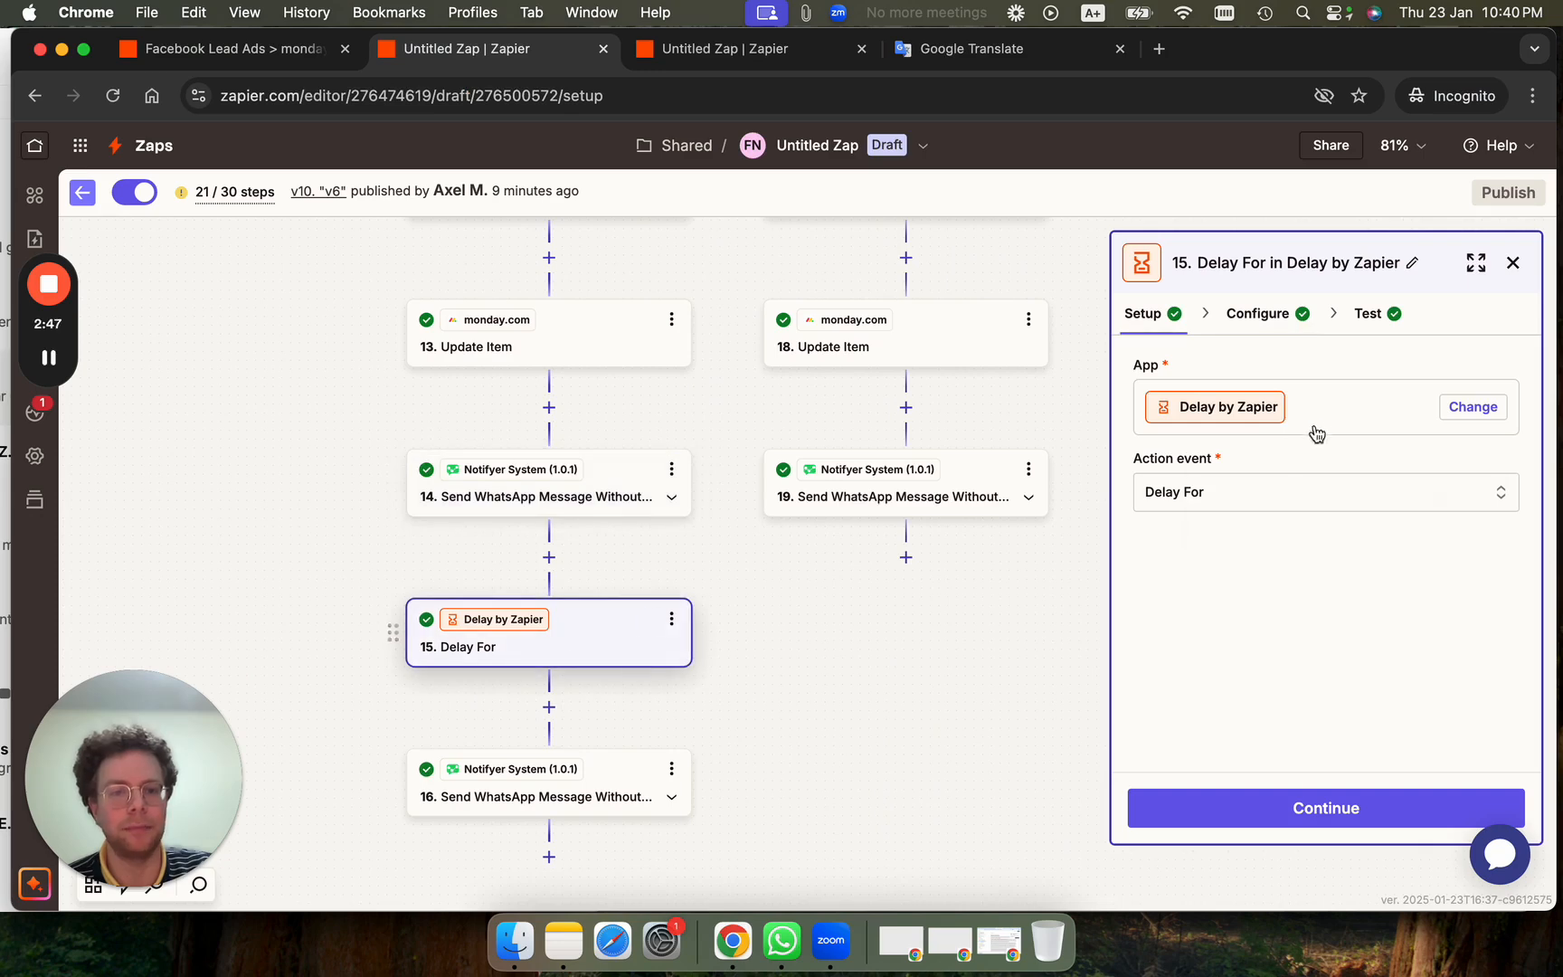
pyautogui.click(1236, 494)
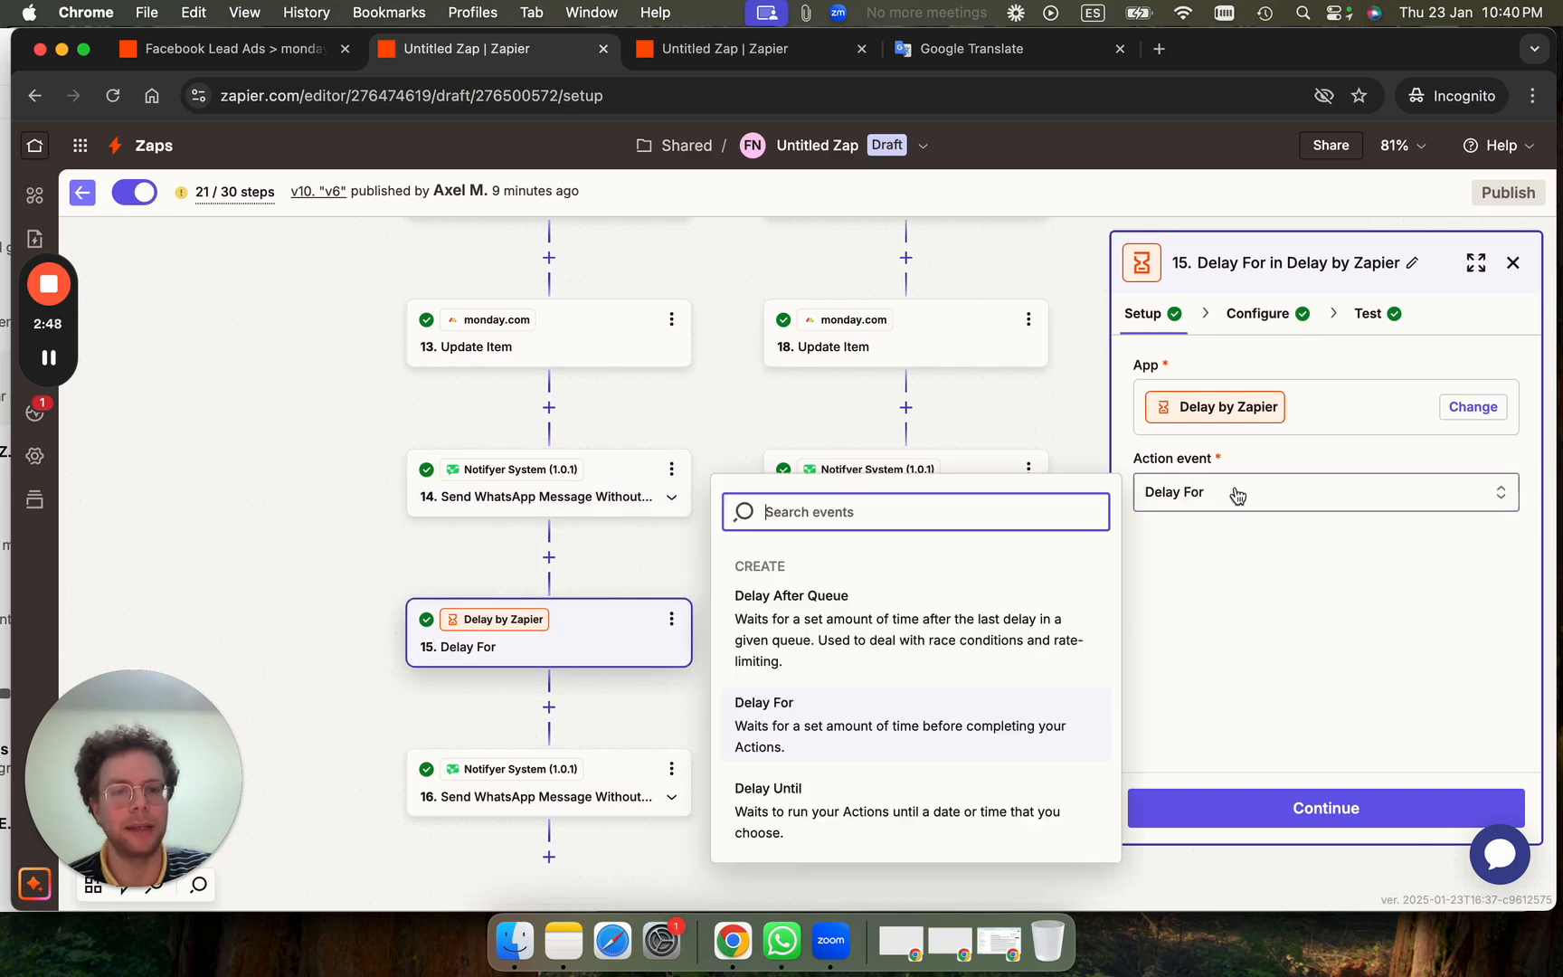
pyautogui.click(1256, 315)
pyautogui.click(1236, 488)
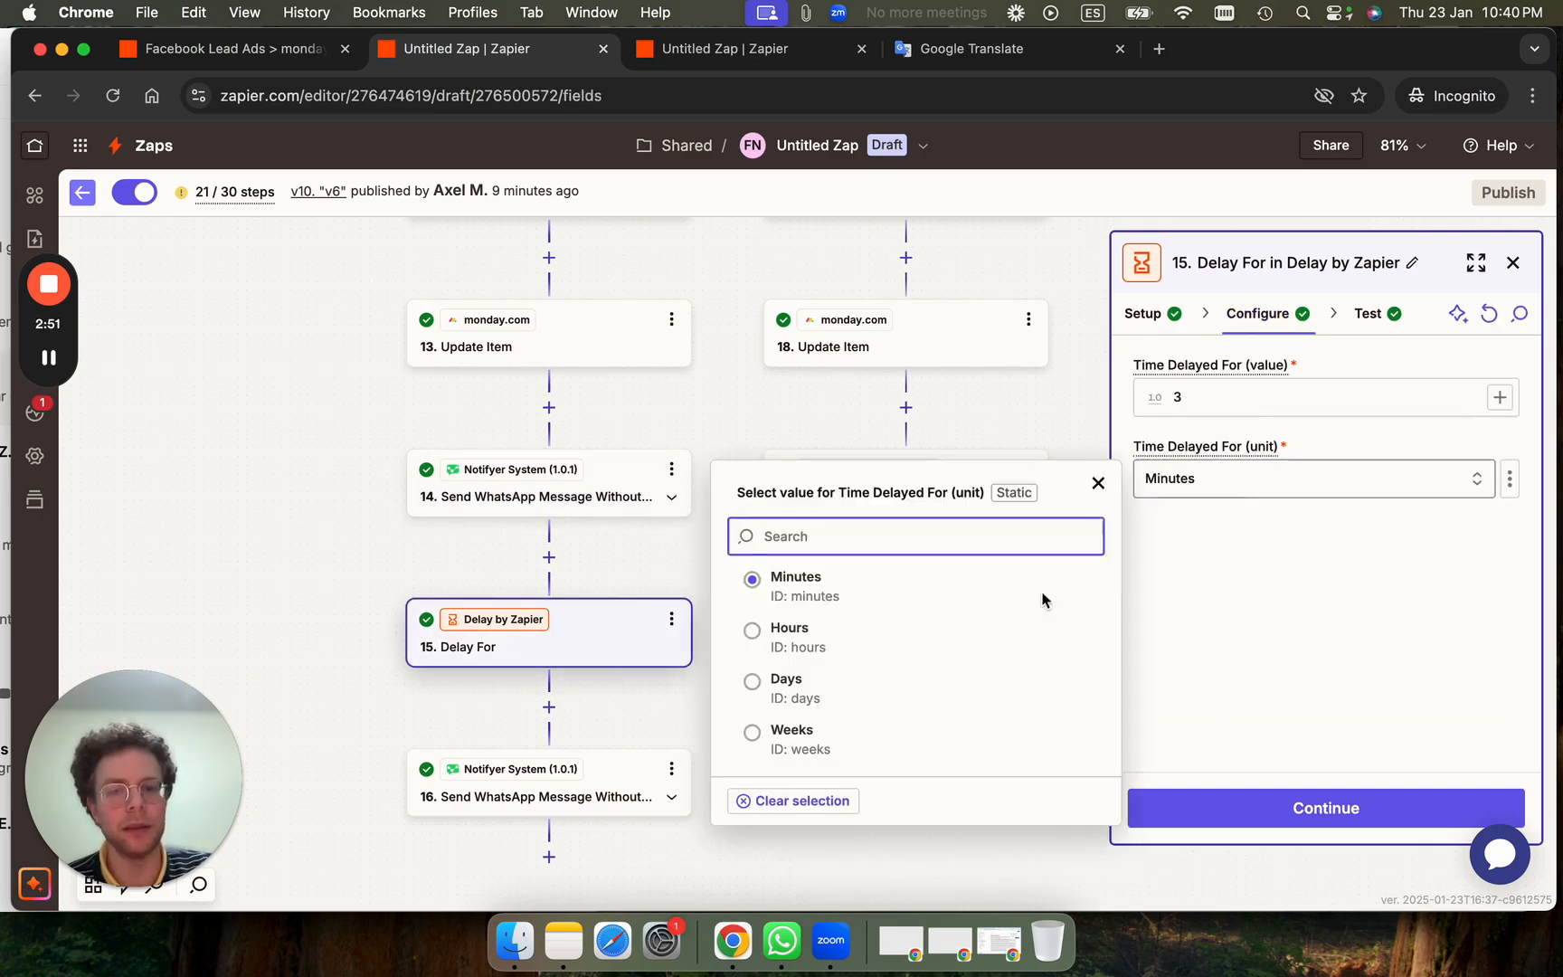
pyautogui.click(921, 652)
pyautogui.click(1409, 813)
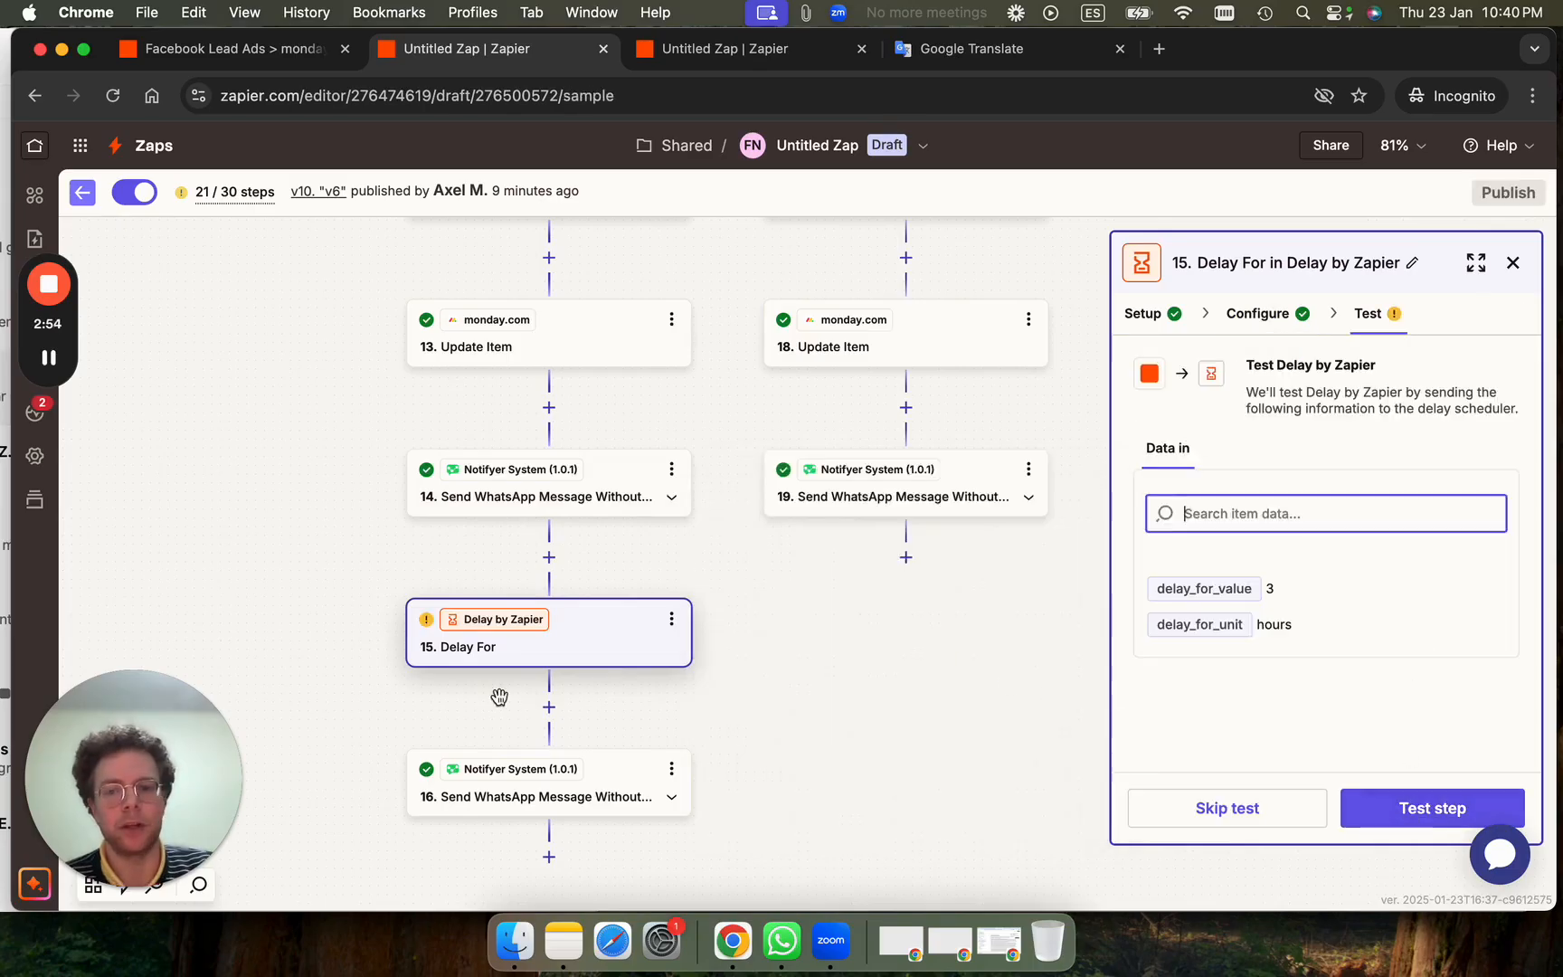
# Check the WhatsApp chat, then return to the Zap editor.
pyautogui.click(6, 523)
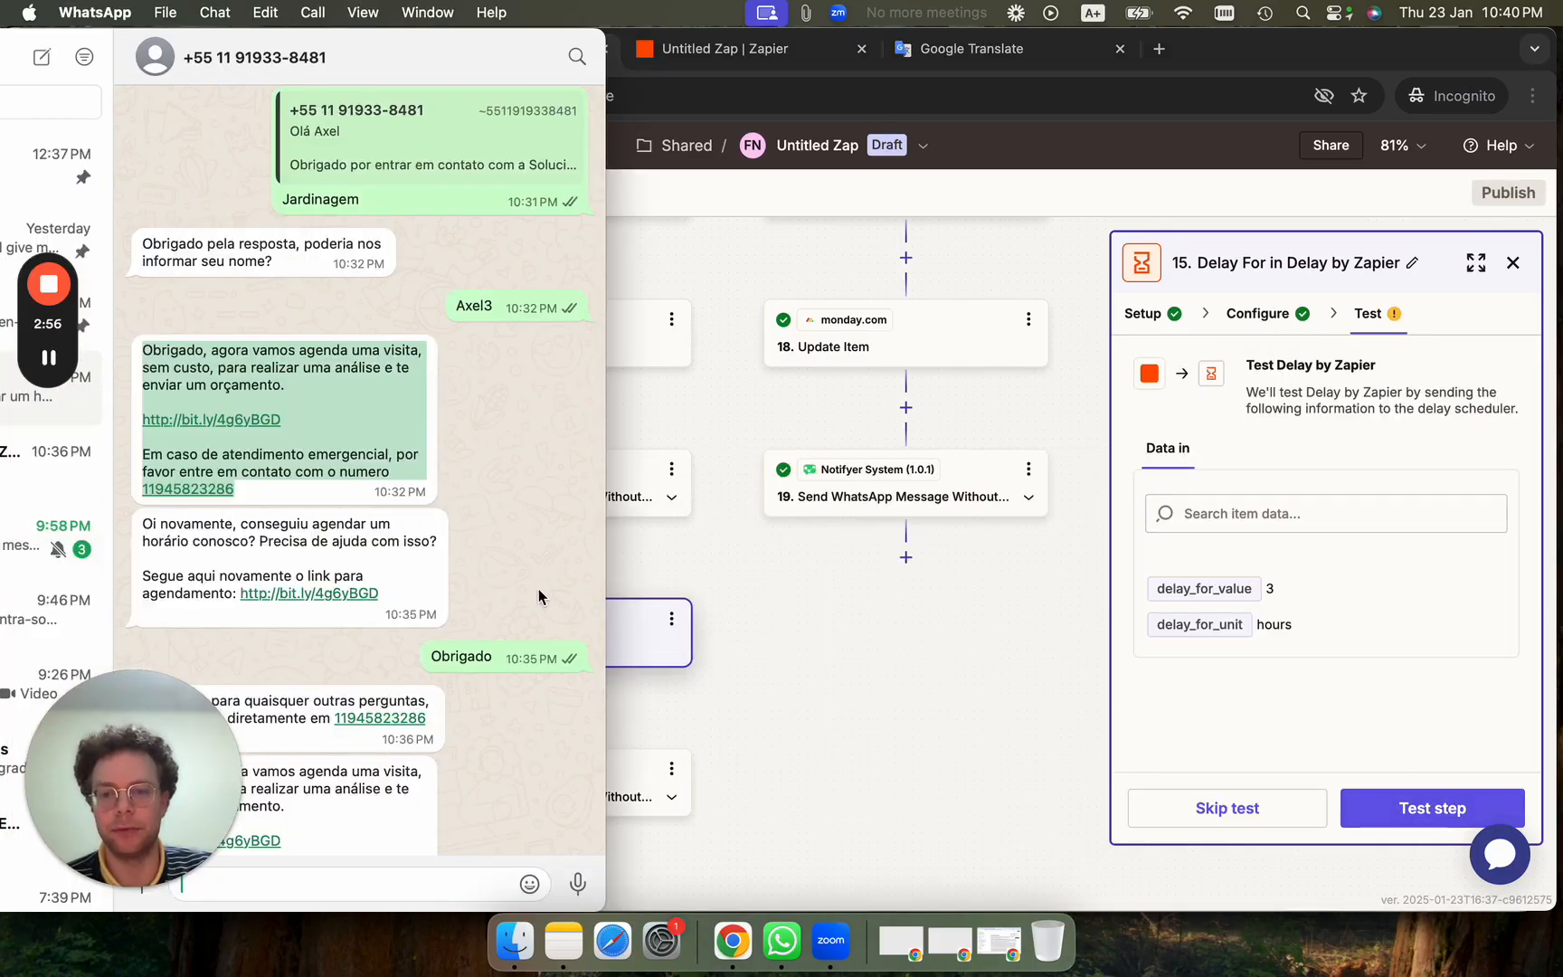
pyautogui.scroll(-2, 520, 570)
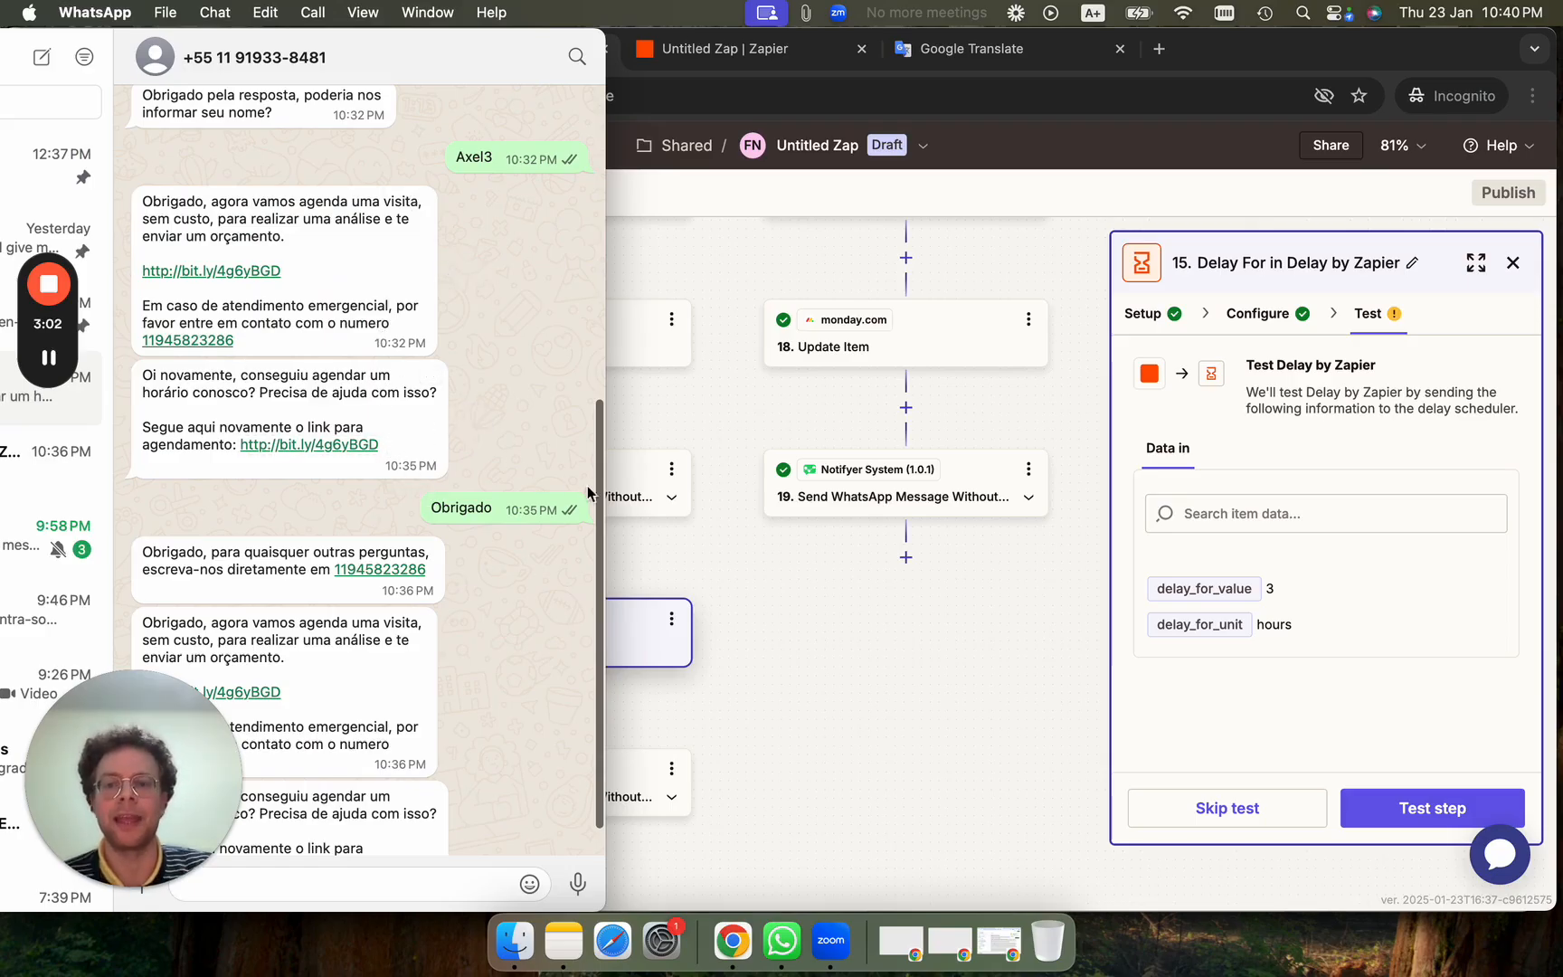
pyautogui.click(615, 642)
# Open step 16's WhatsApp message, then Path E's step 17 conditions.
pyautogui.click(607, 784)
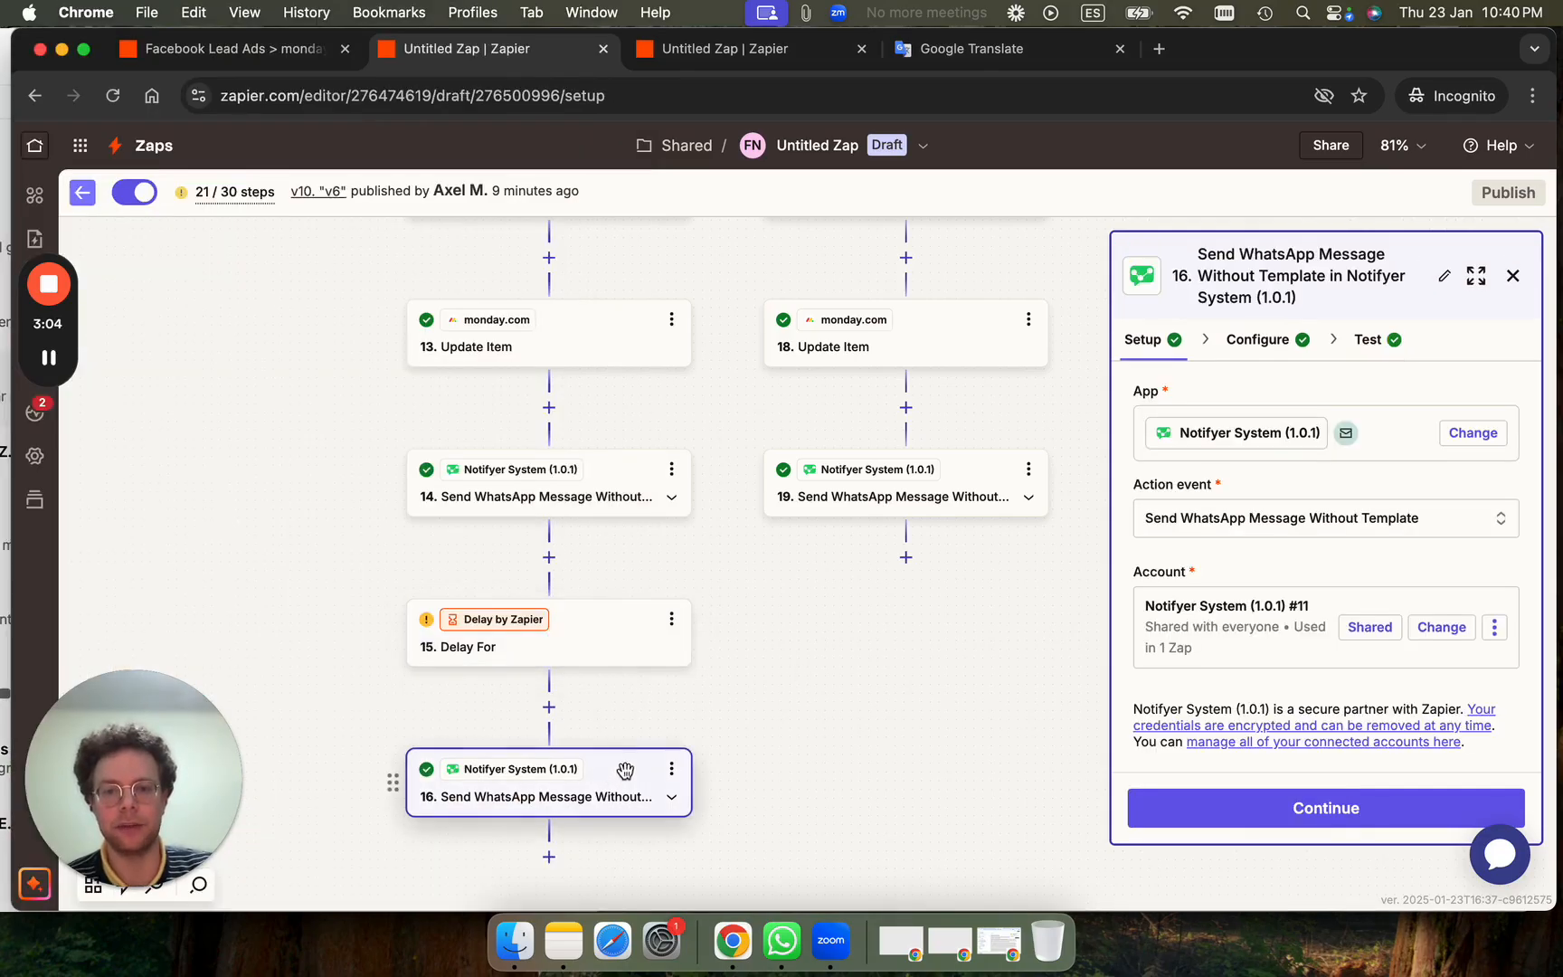
pyautogui.moveTo(848, 639); pyautogui.dragTo(643, 827)
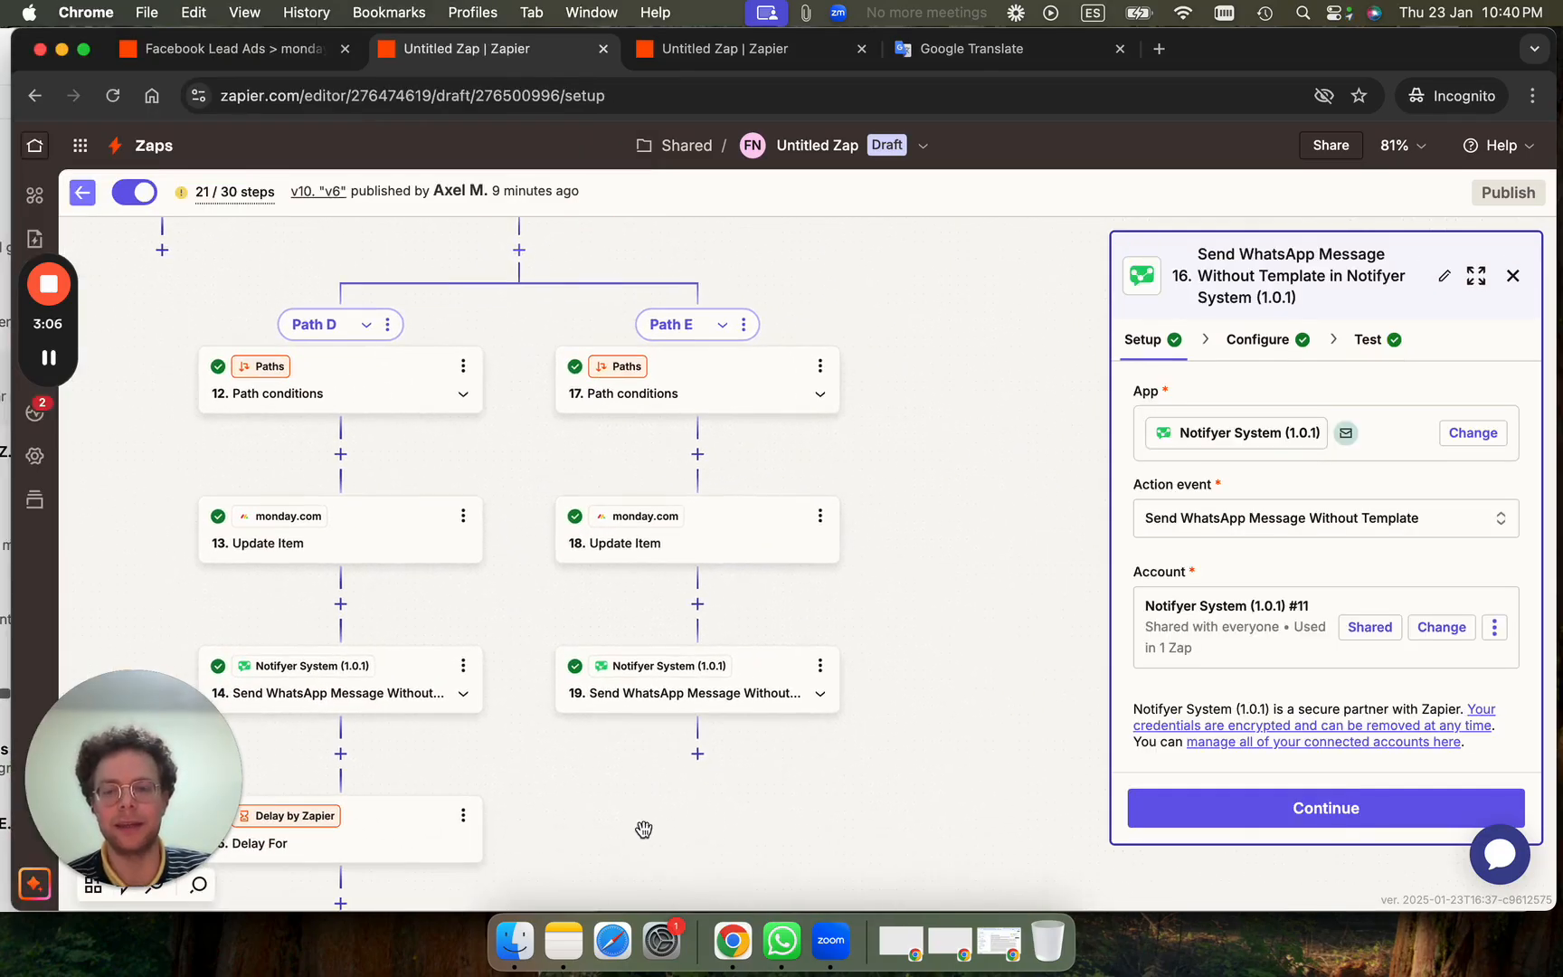
pyautogui.click(715, 399)
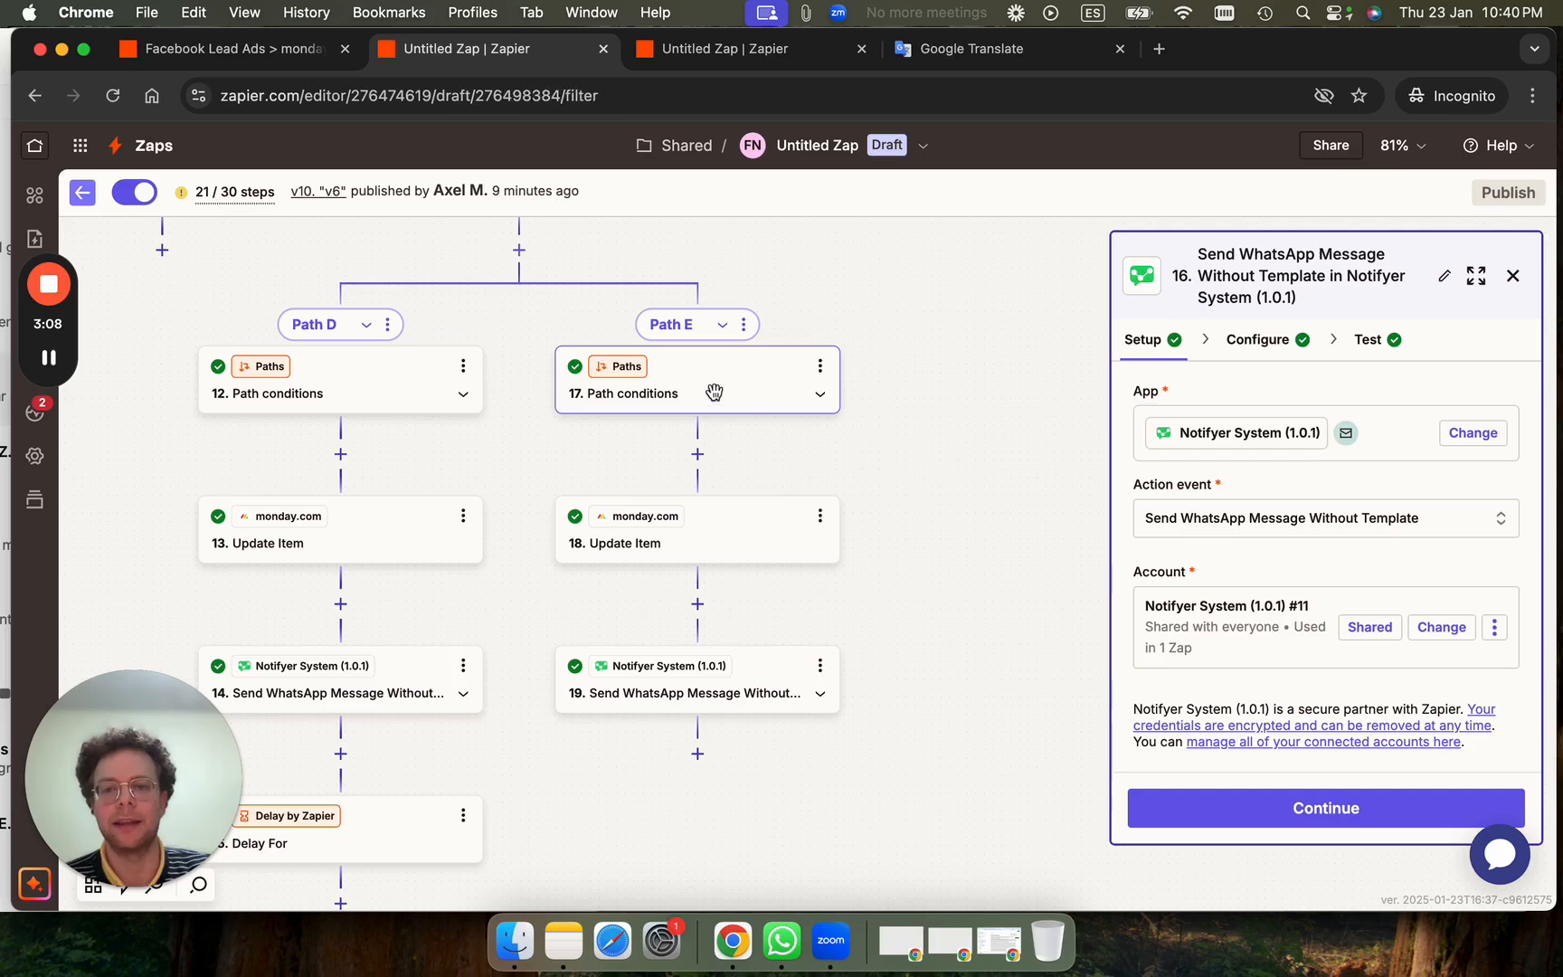
# Compare the rules against the chat's full menu options list, then scroll the canvas back.
pyautogui.click(5, 237)
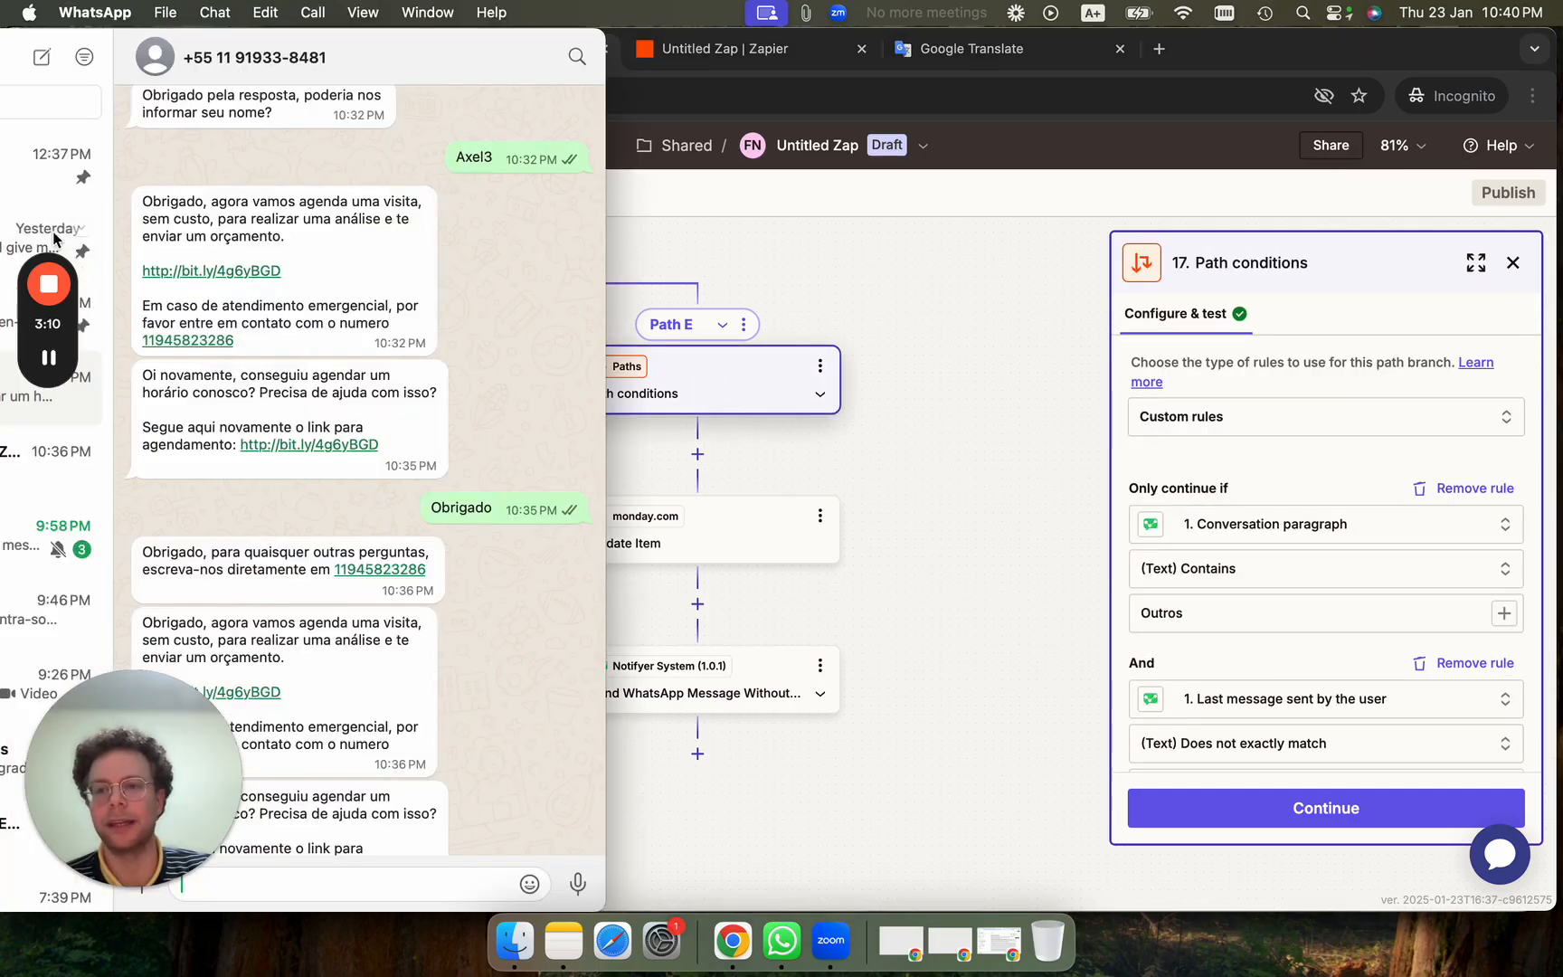
pyautogui.scroll(5, 392, 318)
pyautogui.click(316, 360)
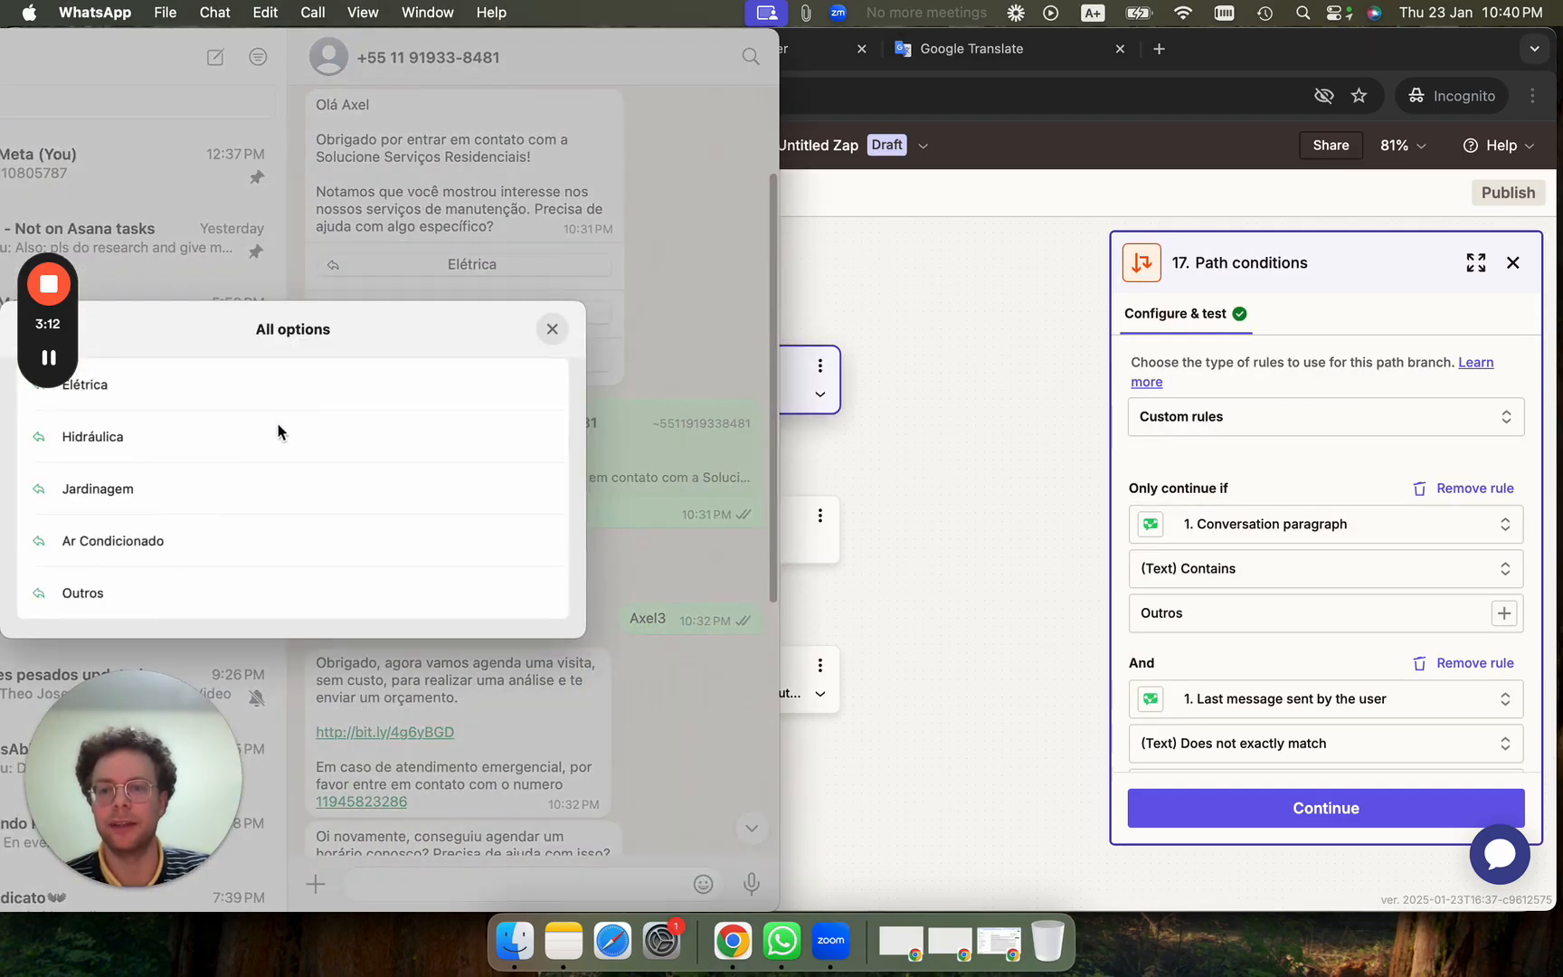
pyautogui.click(1041, 513)
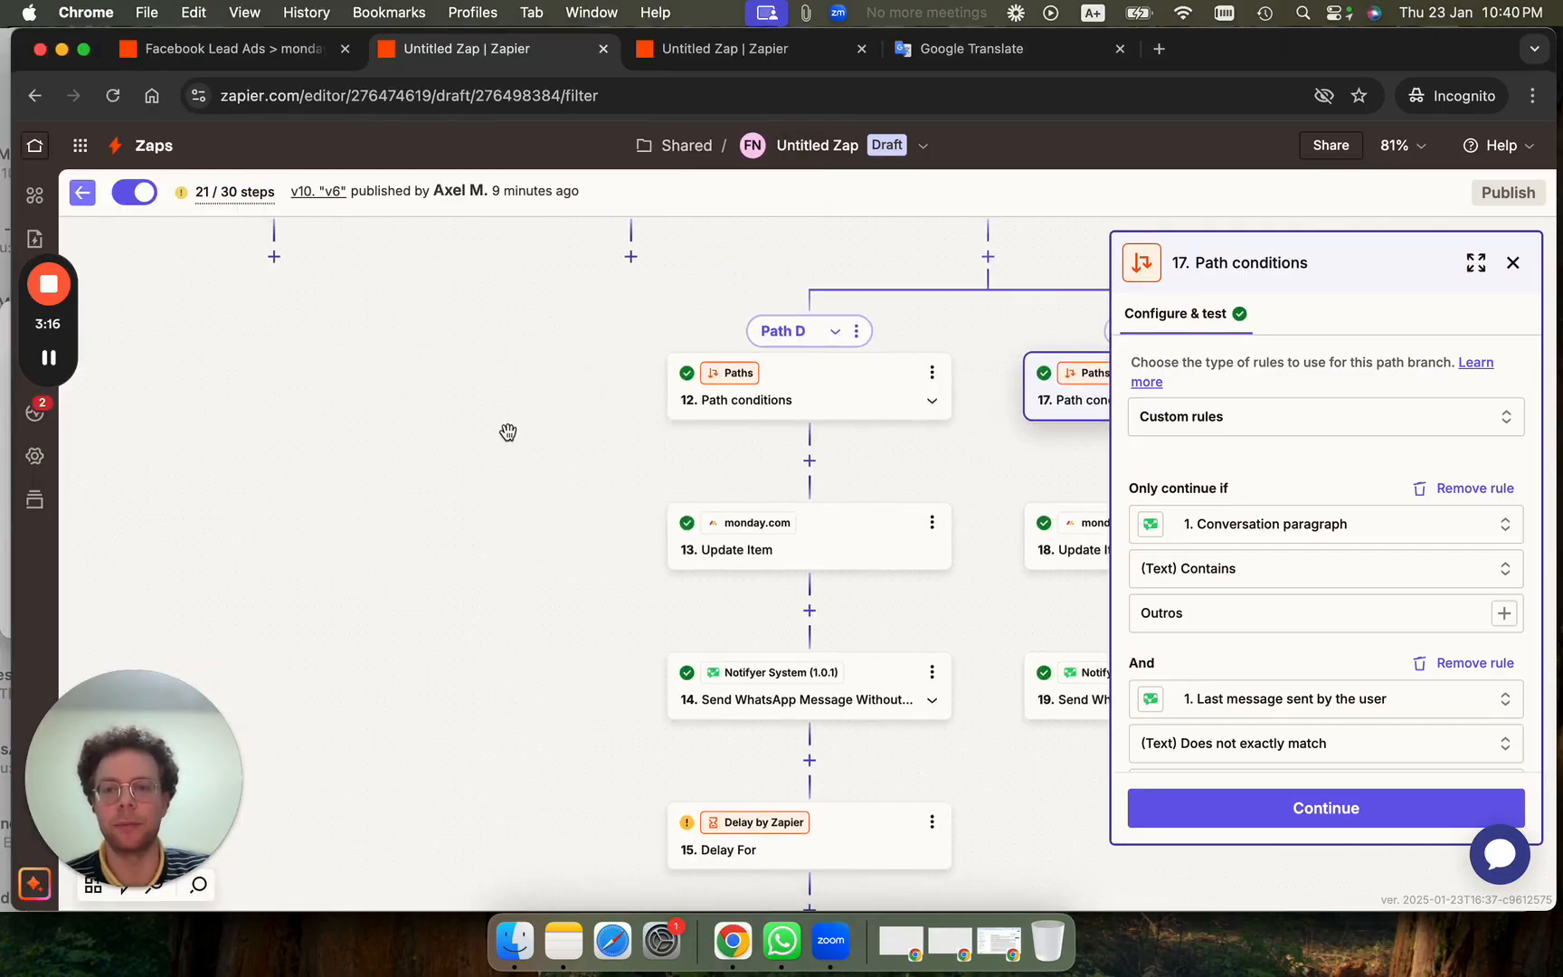
pyautogui.scroll(5, 471, 575)
pyautogui.hscroll(-1, 472, 576)
# View step 7's WhatsApp message settings, then open Path E's step 17 conditions containing Outros.
pyautogui.click(596, 362)
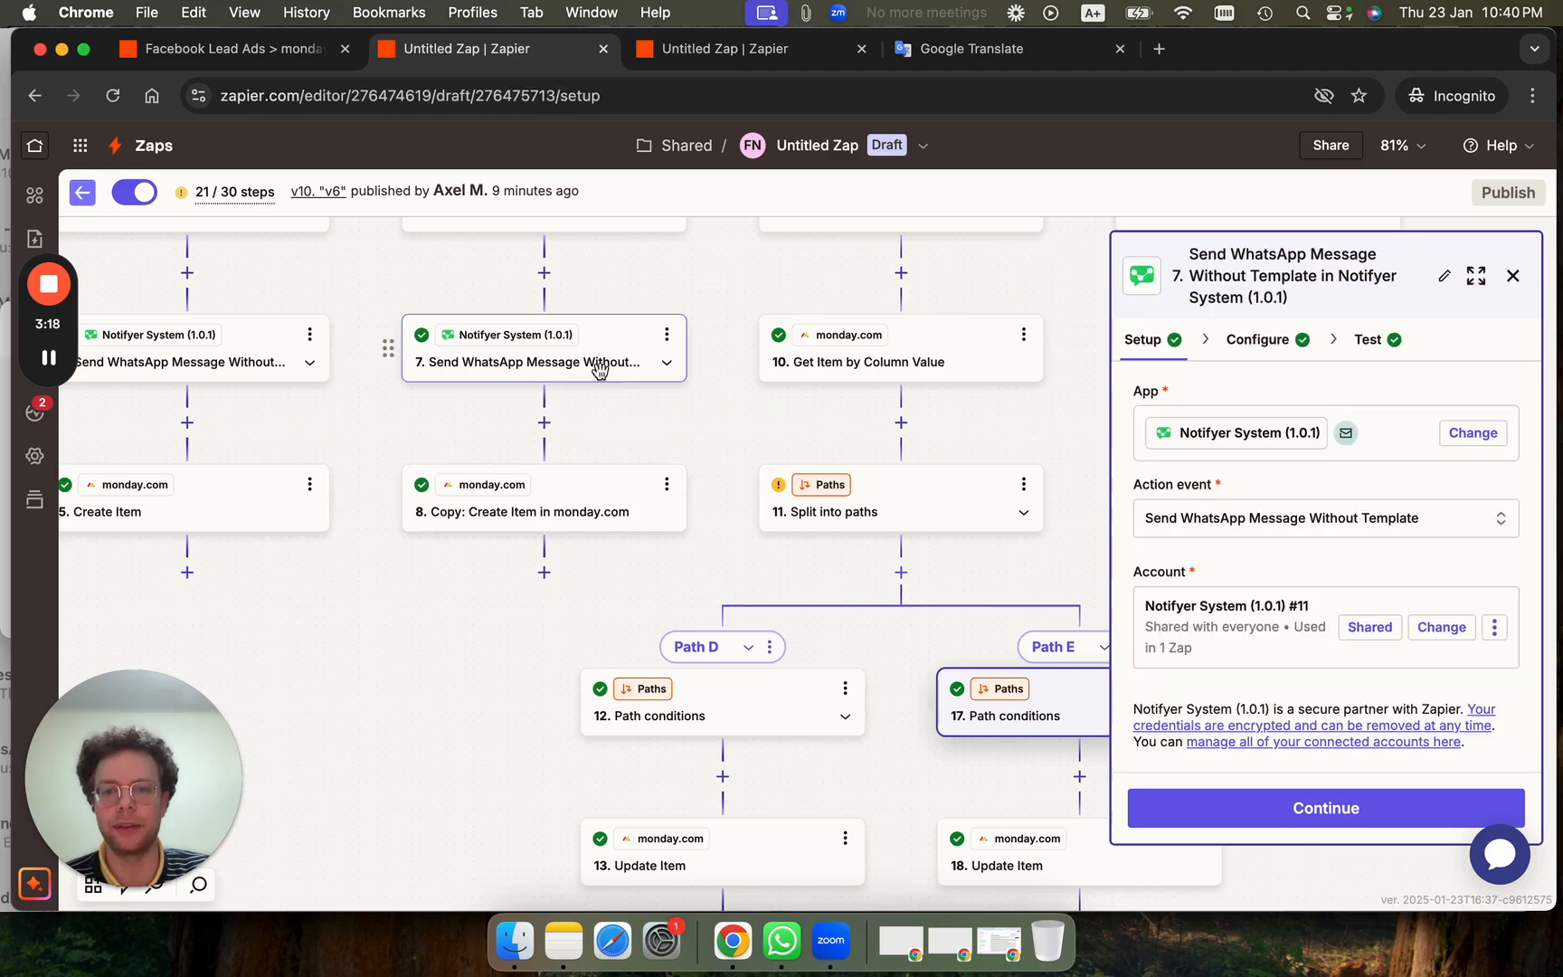
pyautogui.click(1262, 343)
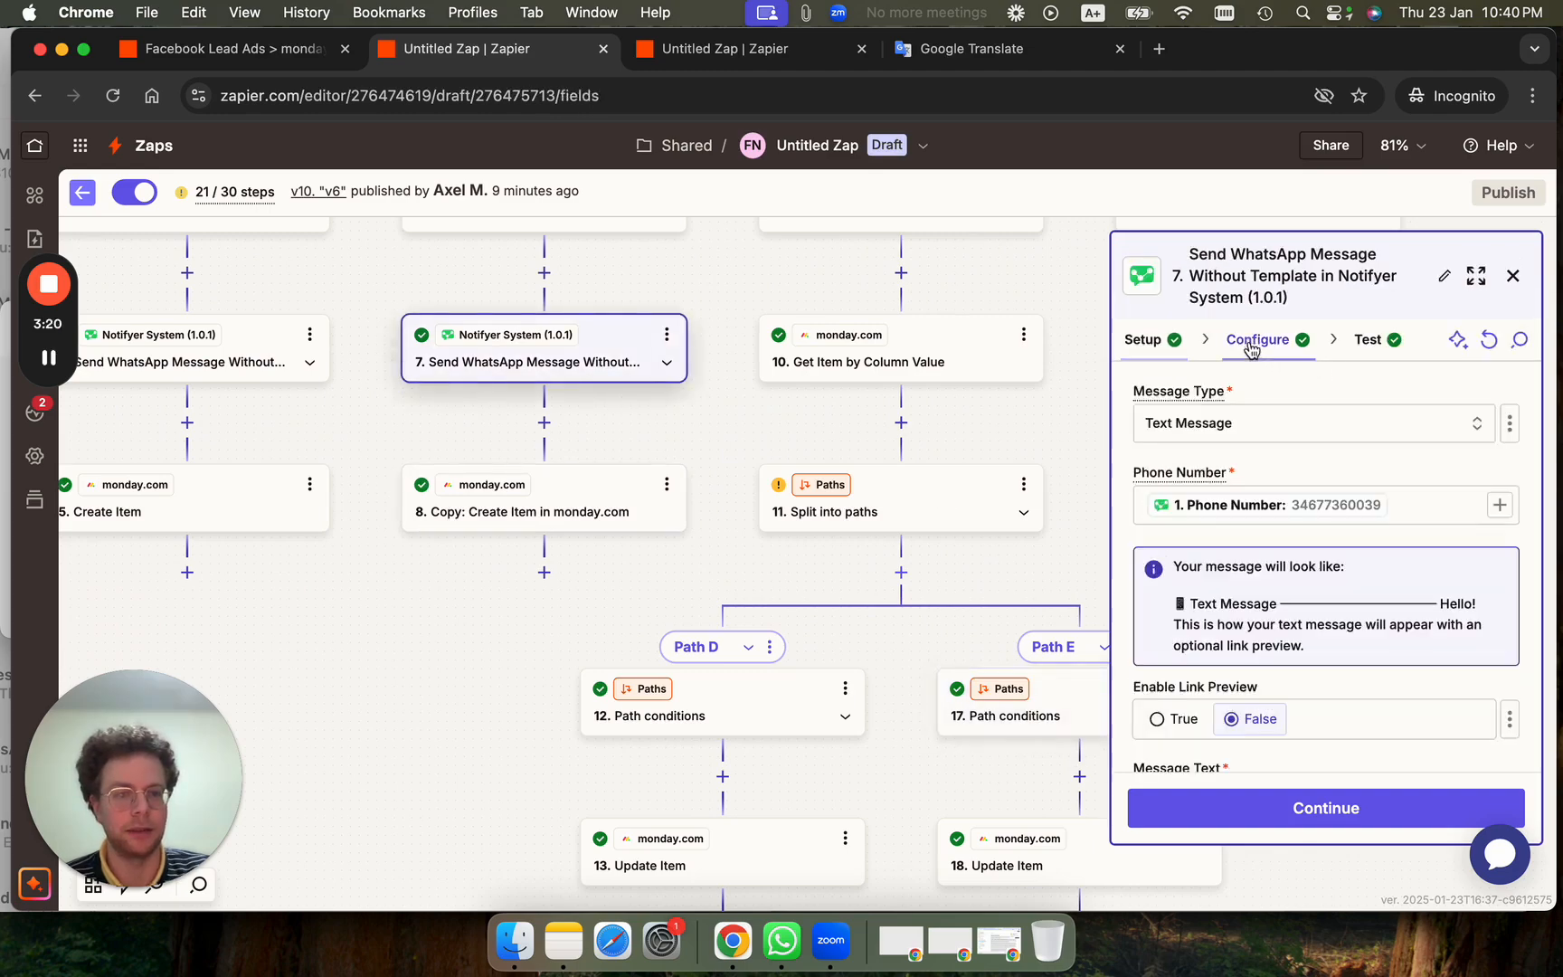
pyautogui.scroll(-3, 1282, 663)
pyautogui.scroll(-3, 443, 440)
pyautogui.hscroll(4, 443, 440)
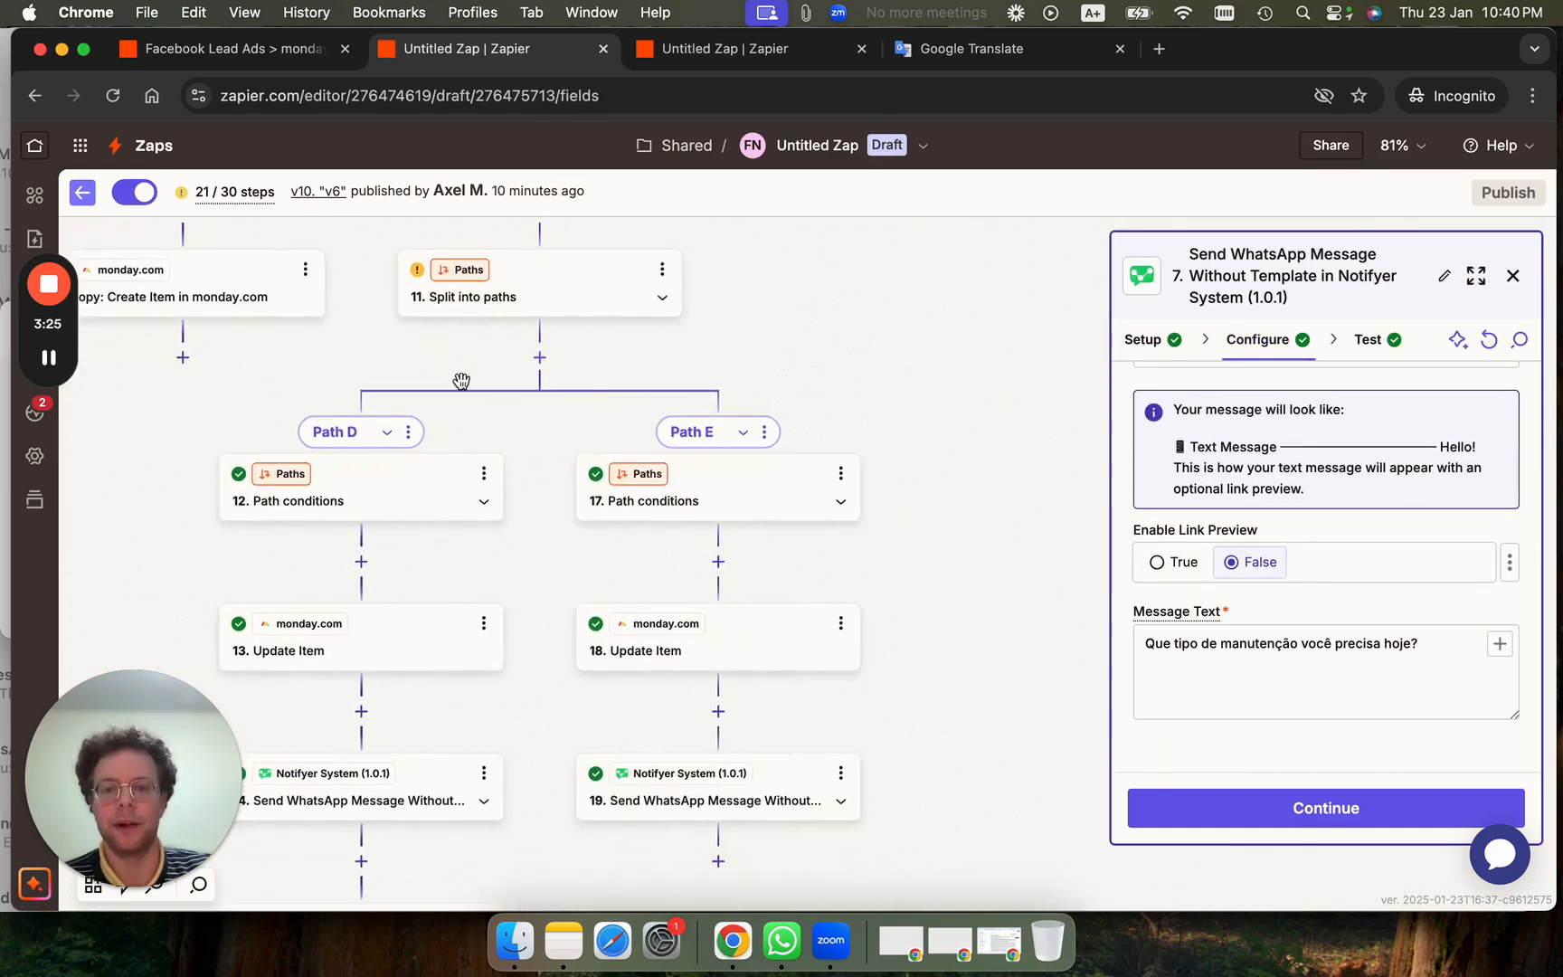
pyautogui.click(718, 477)
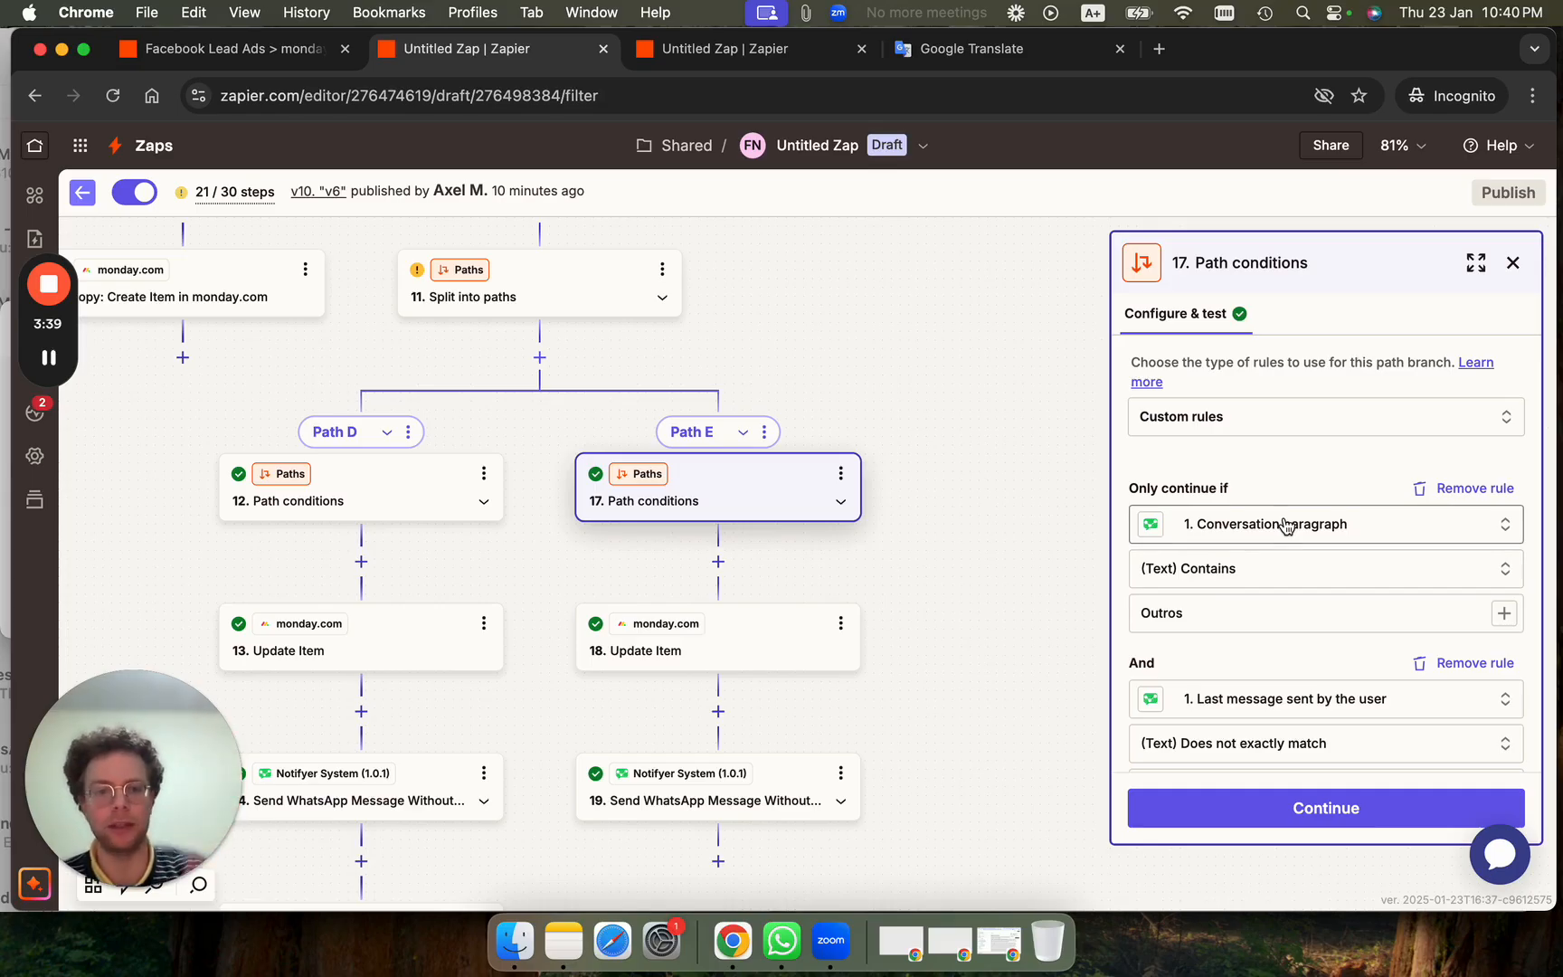
# Check Path E's Outros rule and review the chat's reply options in WhatsApp.
pyautogui.click(1180, 613)
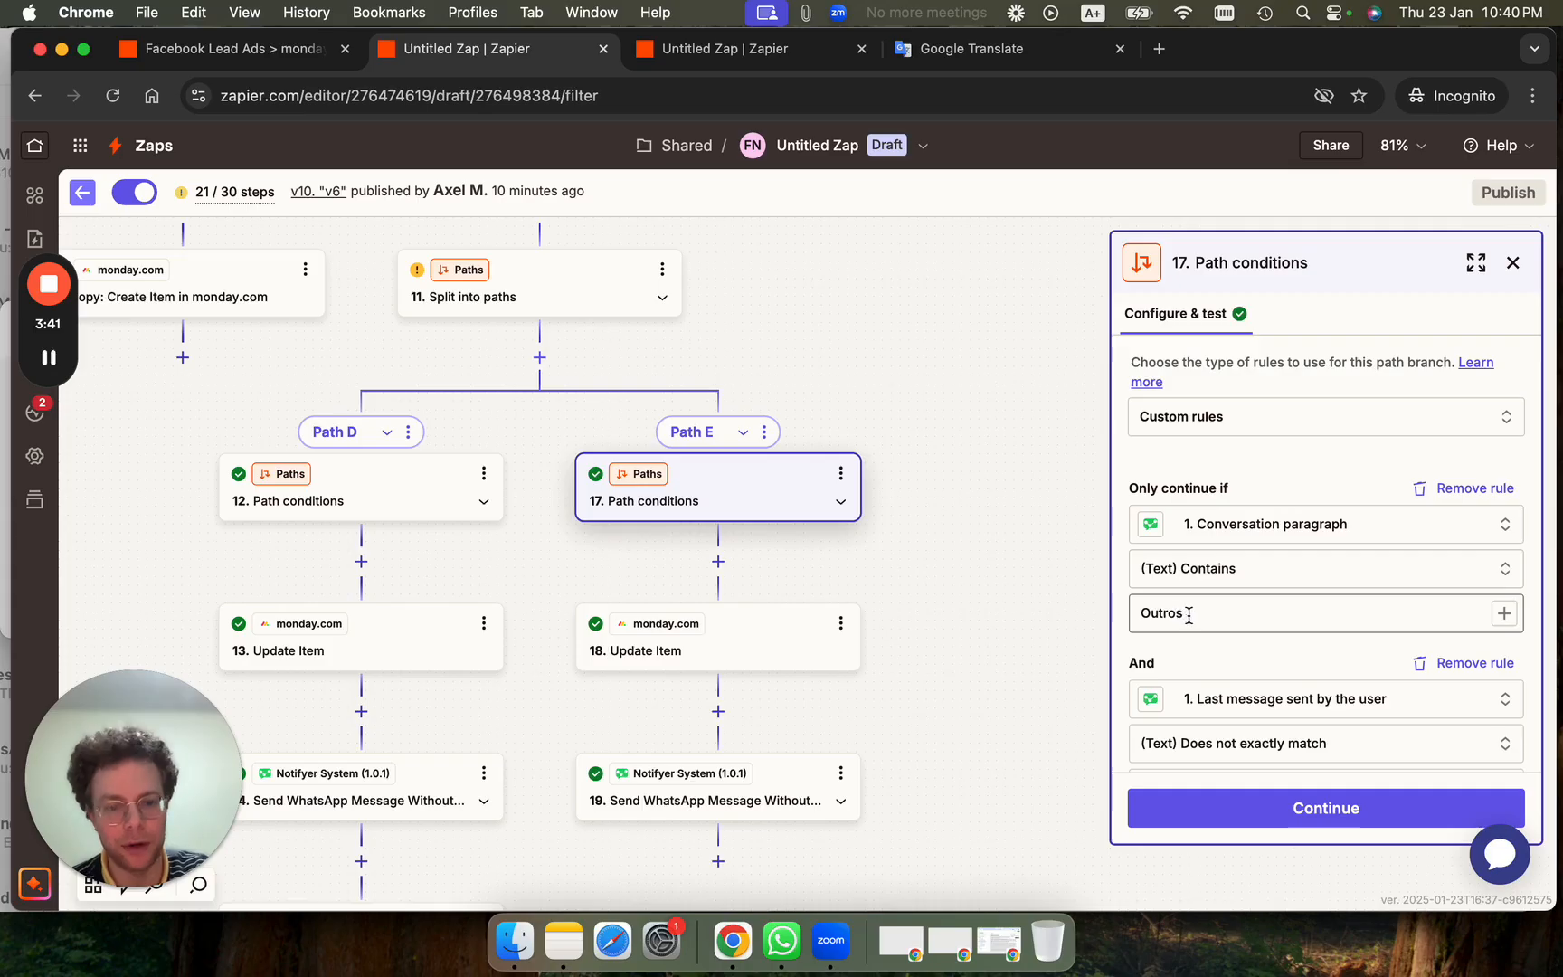
pyautogui.scroll(-5, 1186, 618)
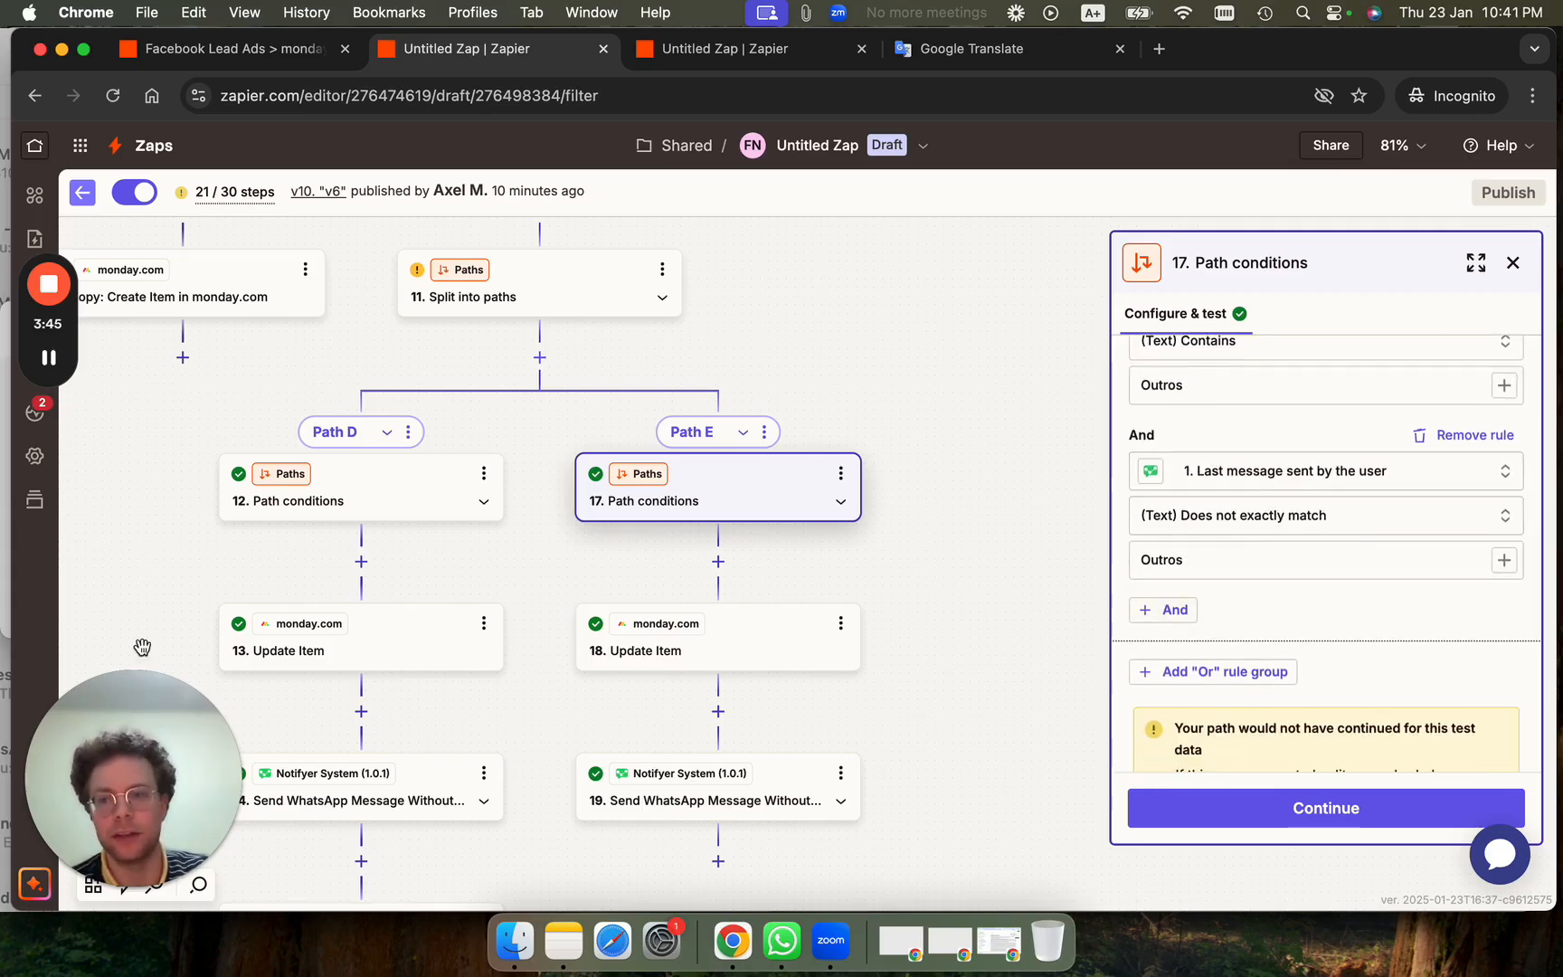
pyautogui.click(4, 499)
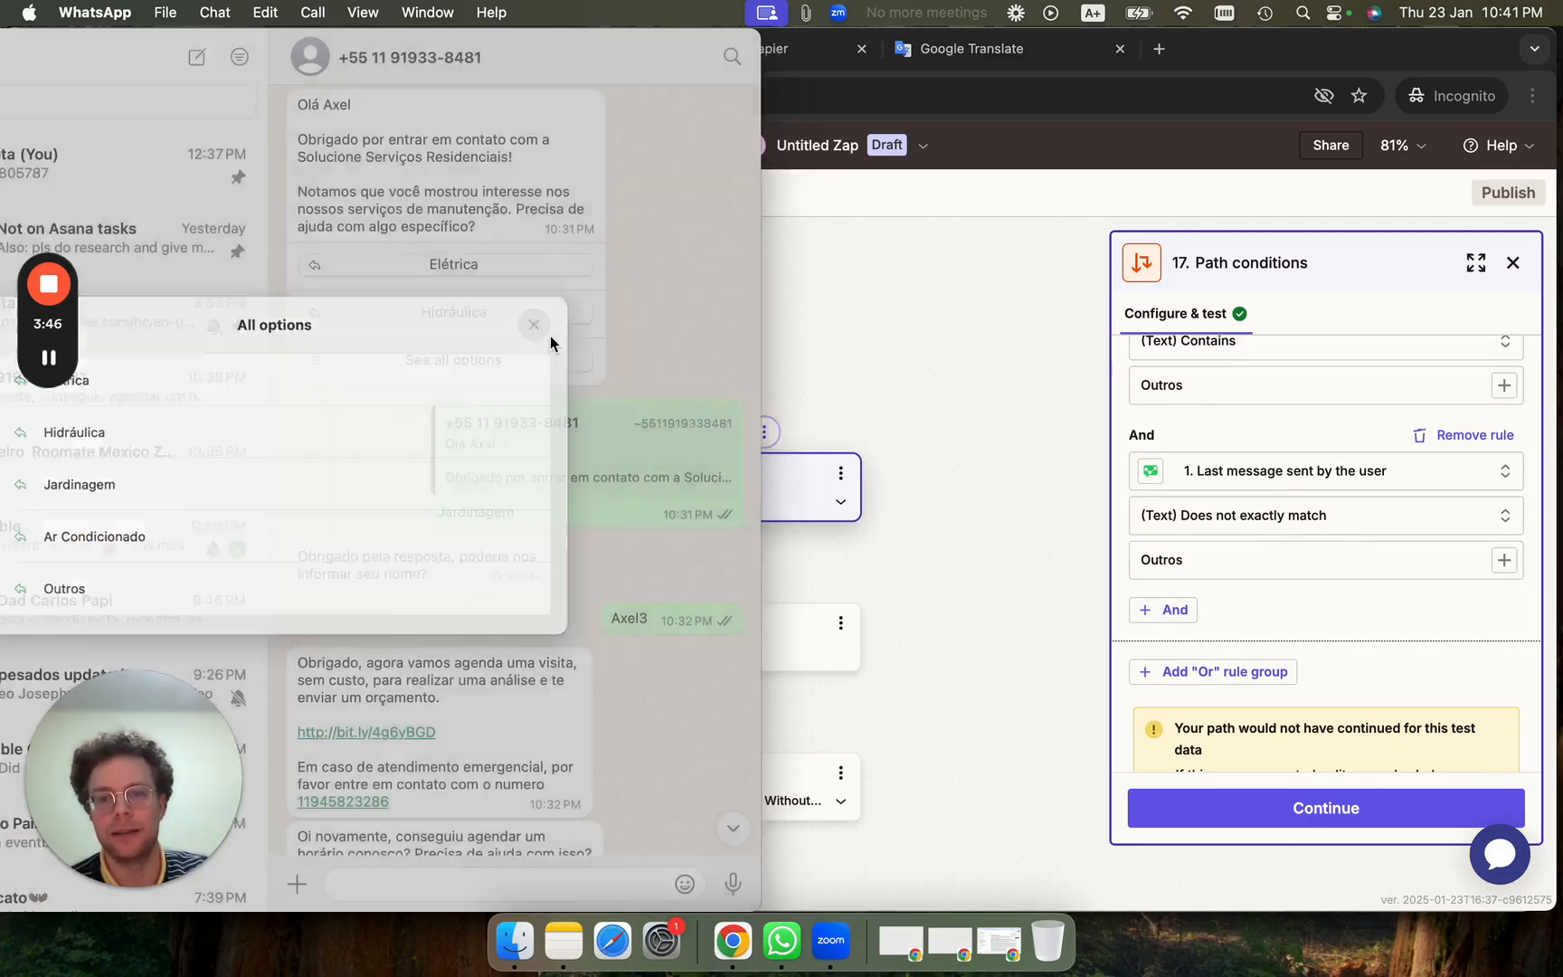
pyautogui.click(551, 328)
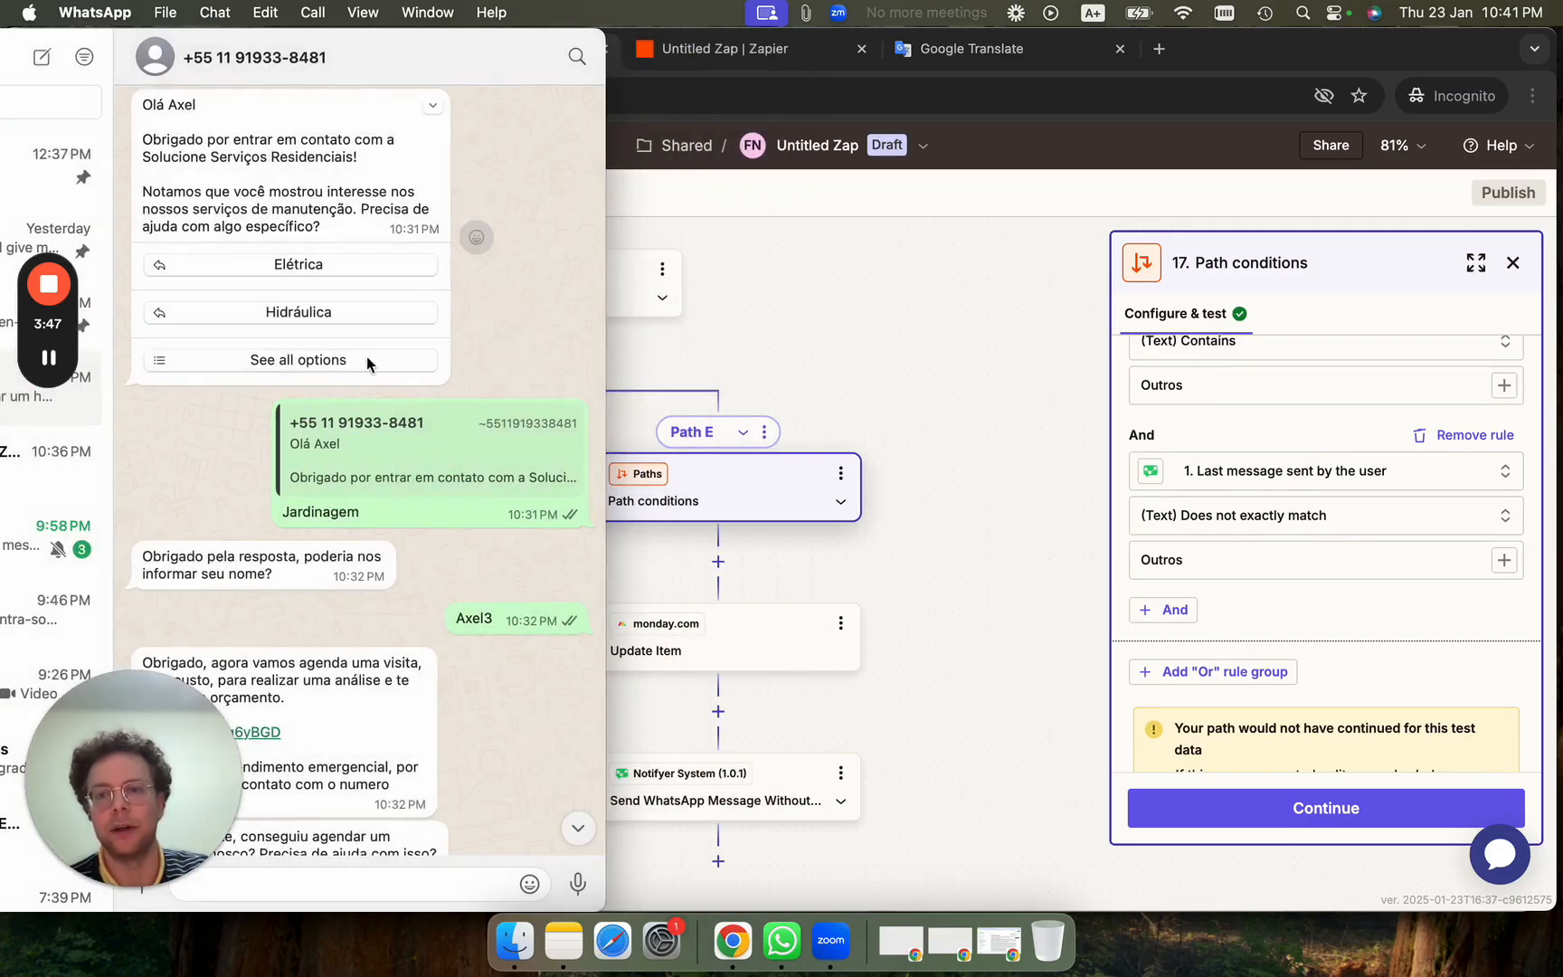
pyautogui.click(322, 360)
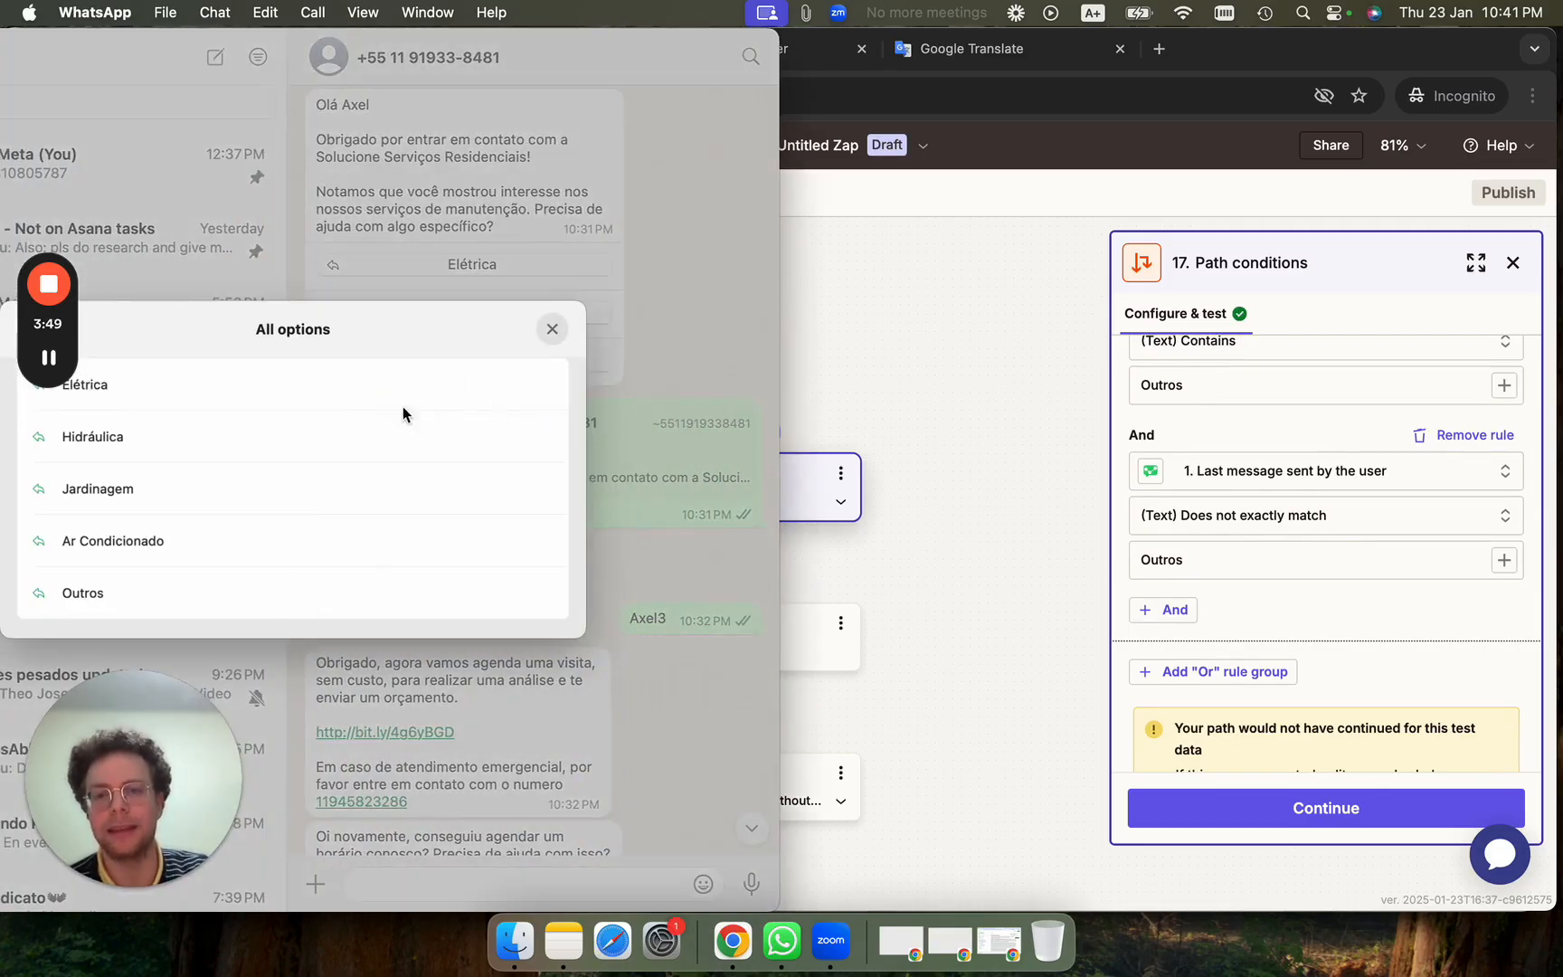
pyautogui.click(553, 328)
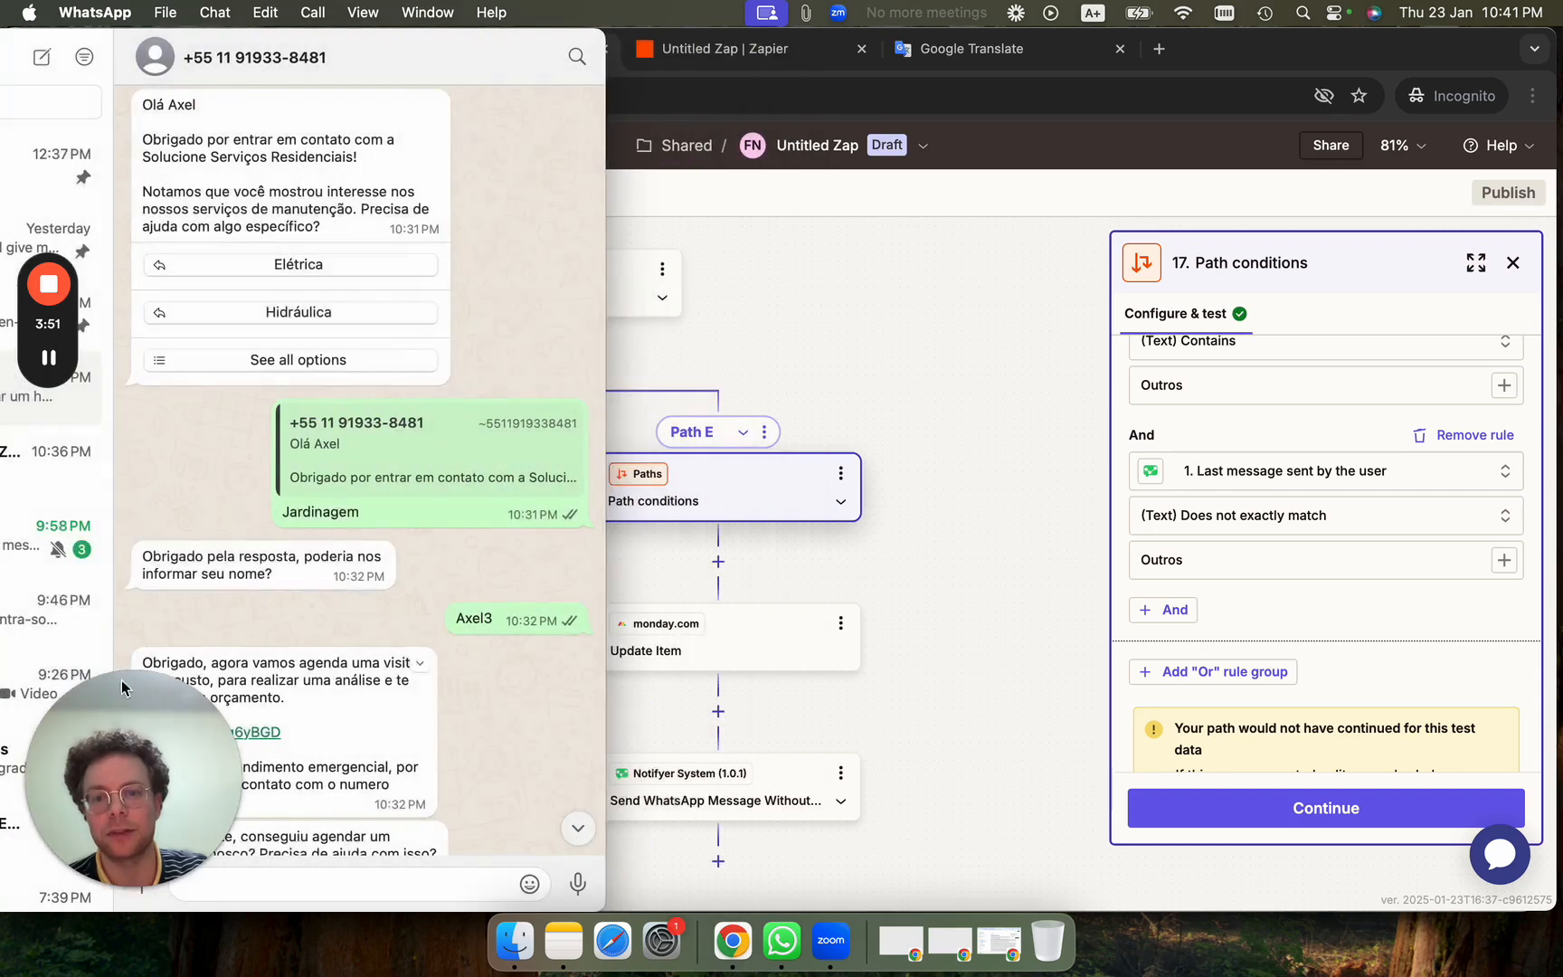
pyautogui.scroll(-3, 1307, 626)
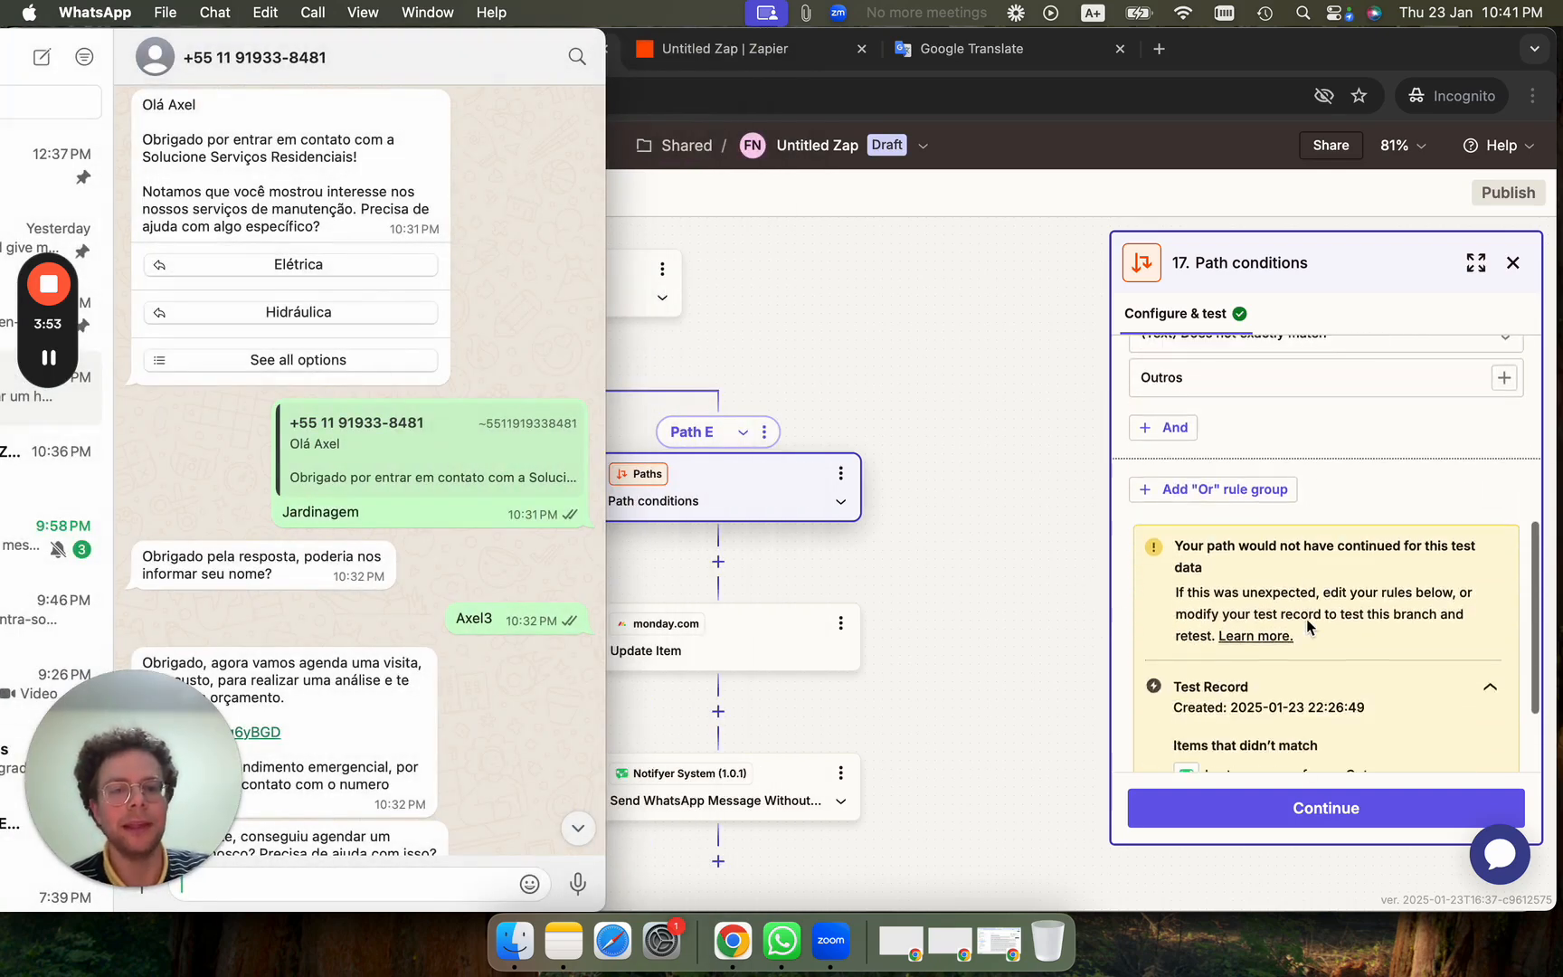
# Review step 19's handoff message text, then open Path F's conditions excluding Elétrica.
pyautogui.click(780, 778)
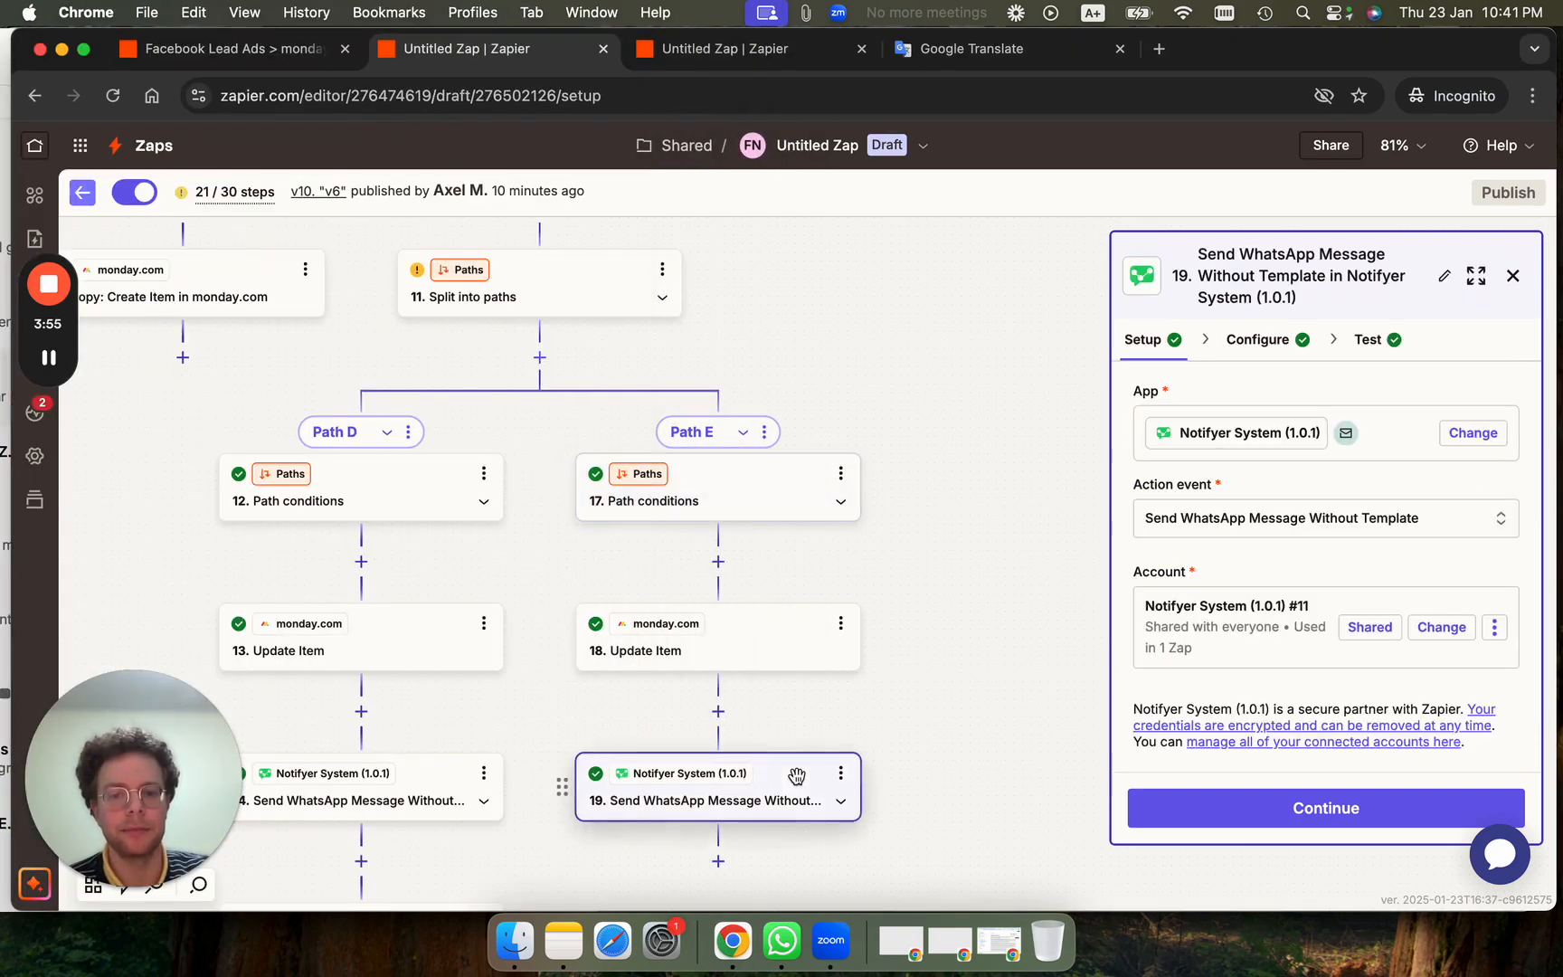
pyautogui.click(1265, 340)
pyautogui.scroll(-3, 1331, 626)
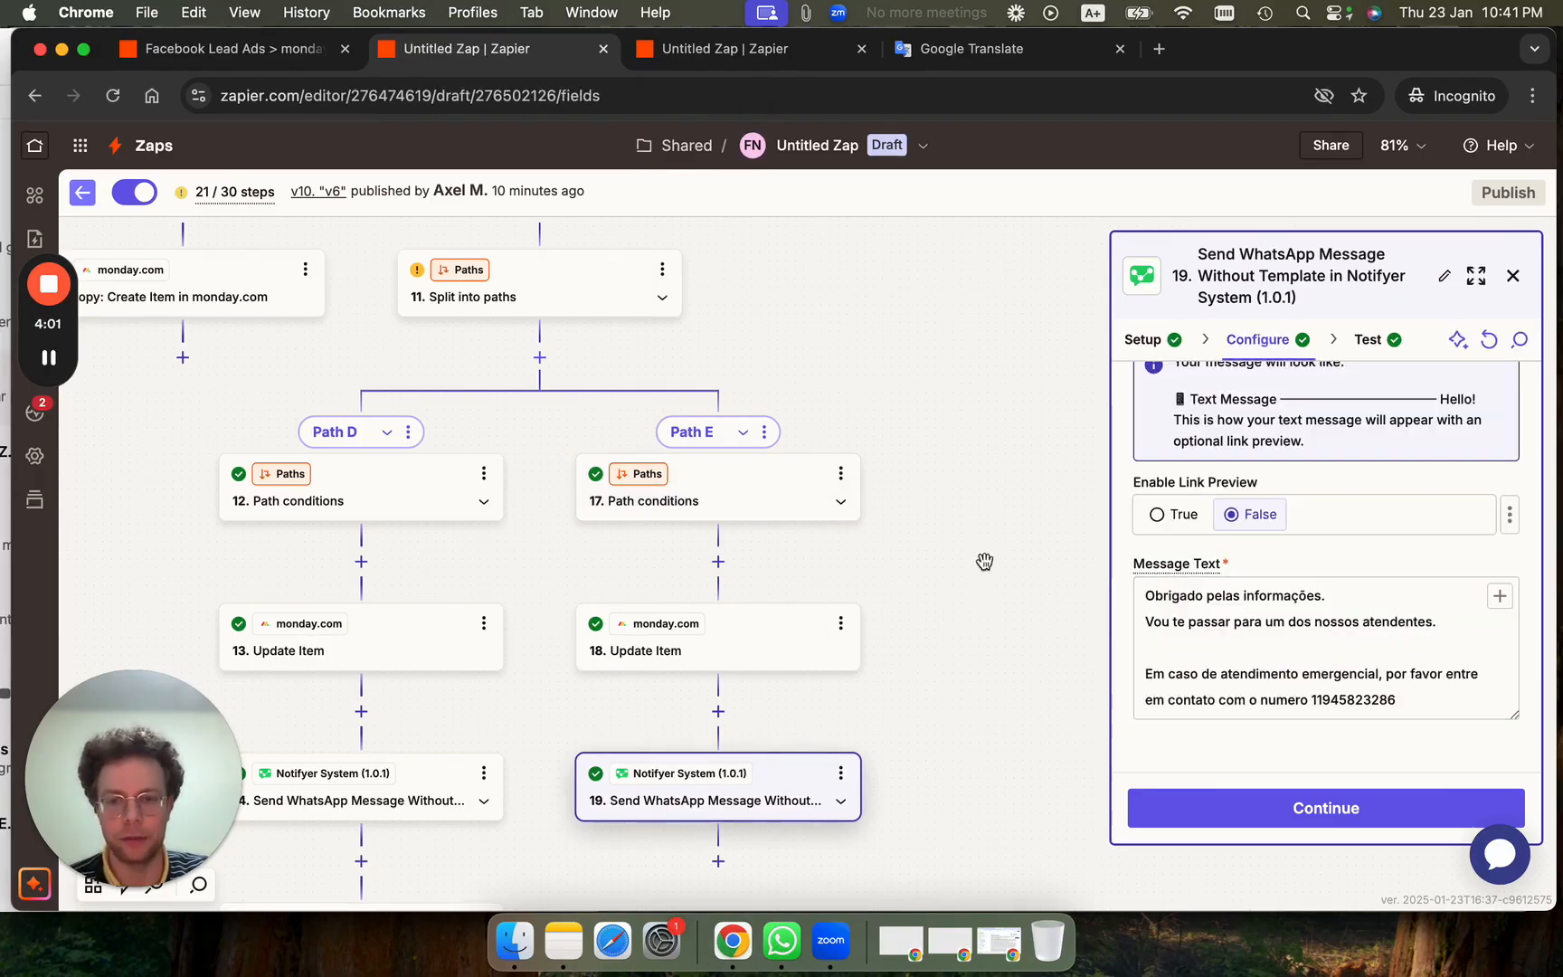
pyautogui.scroll(5, 905, 579)
pyautogui.hscroll(3, 905, 579)
pyautogui.click(670, 395)
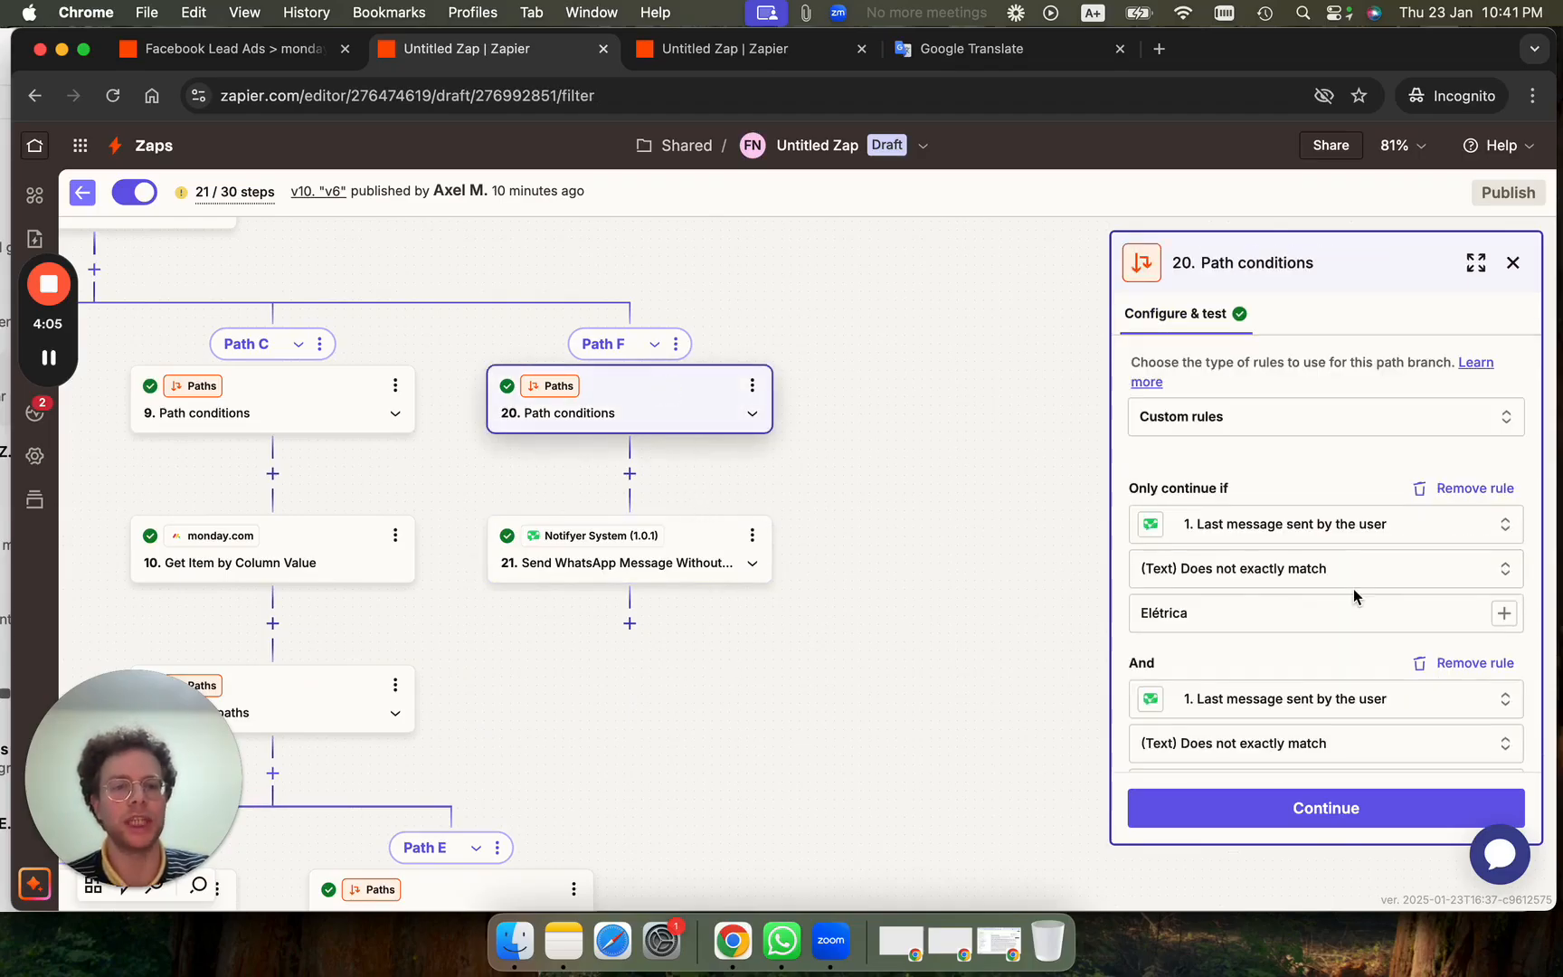
# Show the chat's five menu replies beside Path F's exclusion rules and scroll through them.
pyautogui.scroll(-2, 1353, 589)
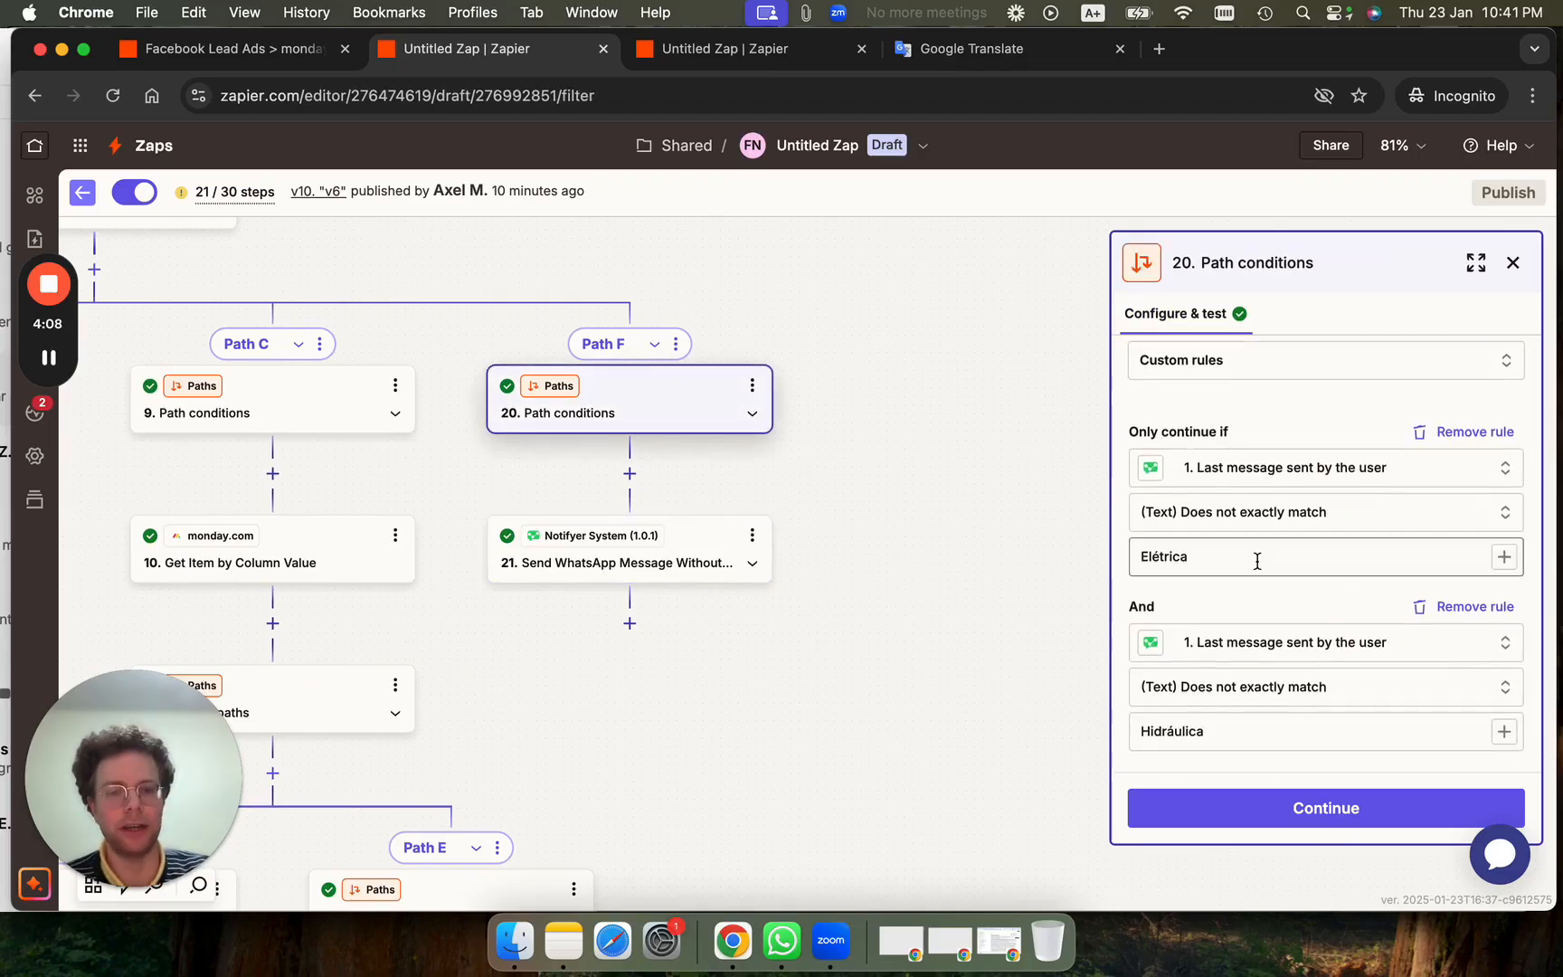
pyautogui.scroll(-1, 1253, 543)
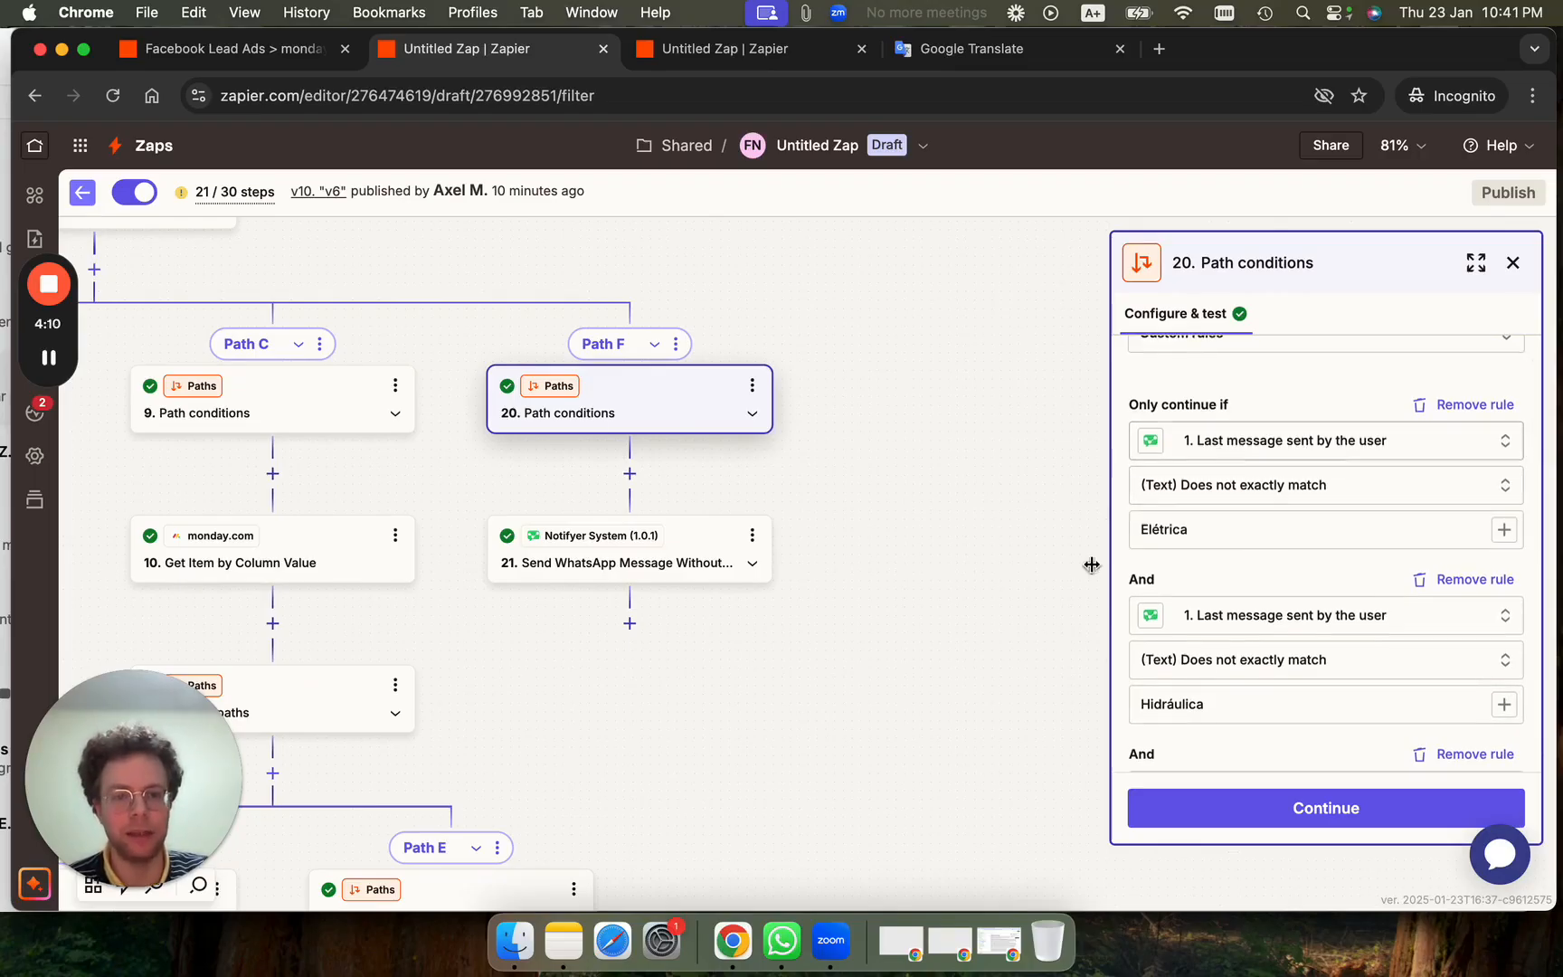
pyautogui.click(3, 152)
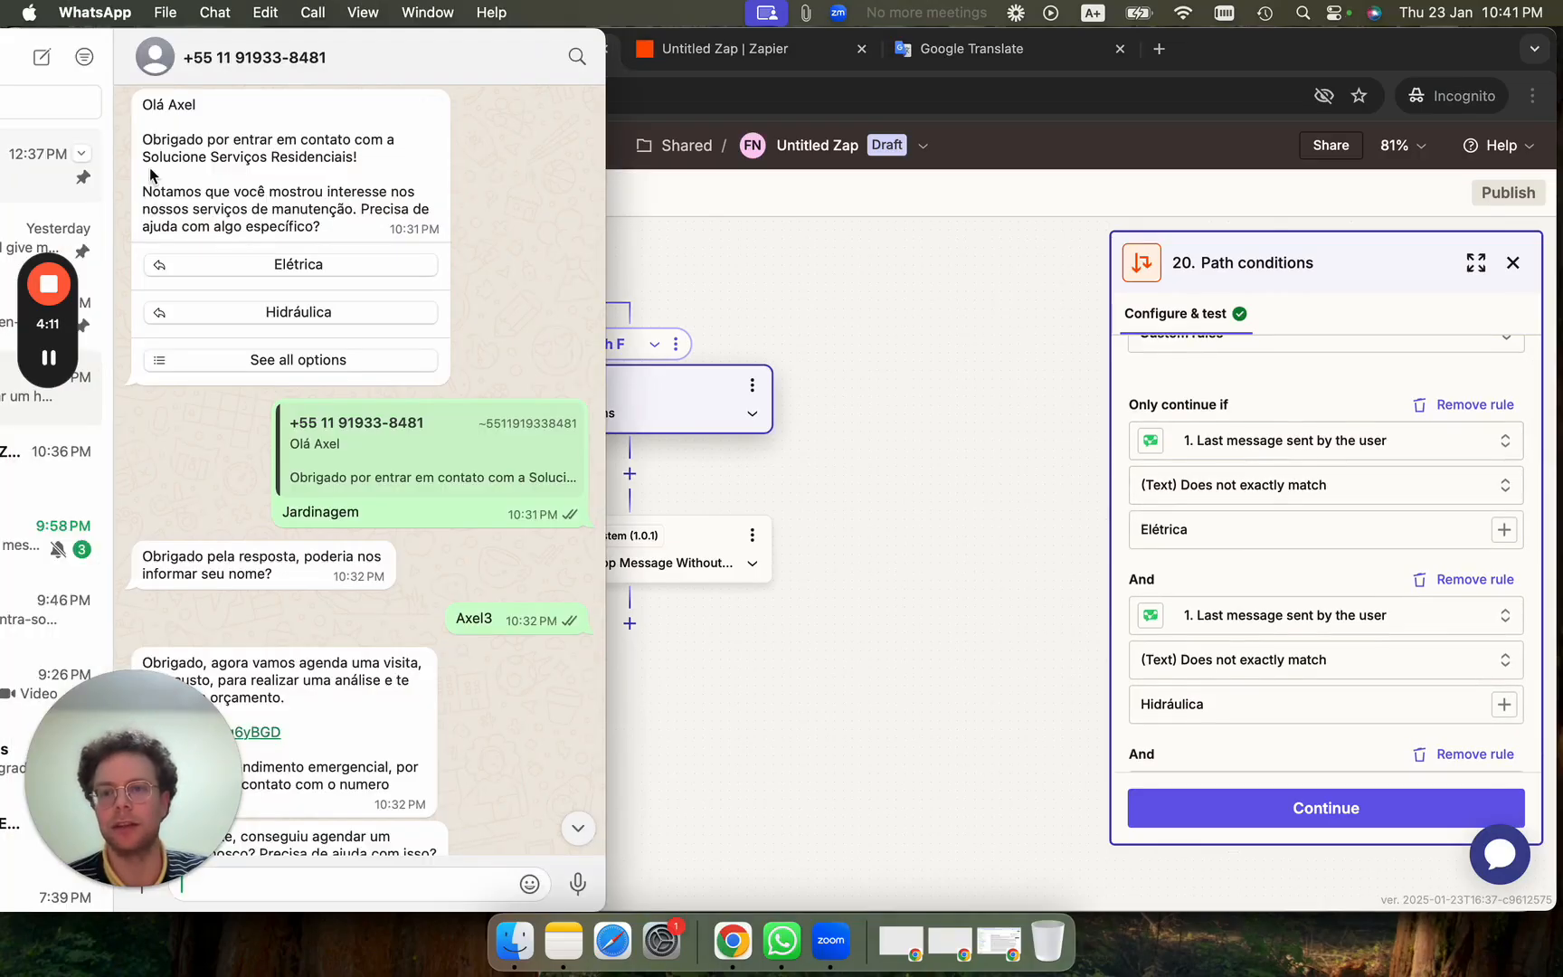
pyautogui.click(301, 361)
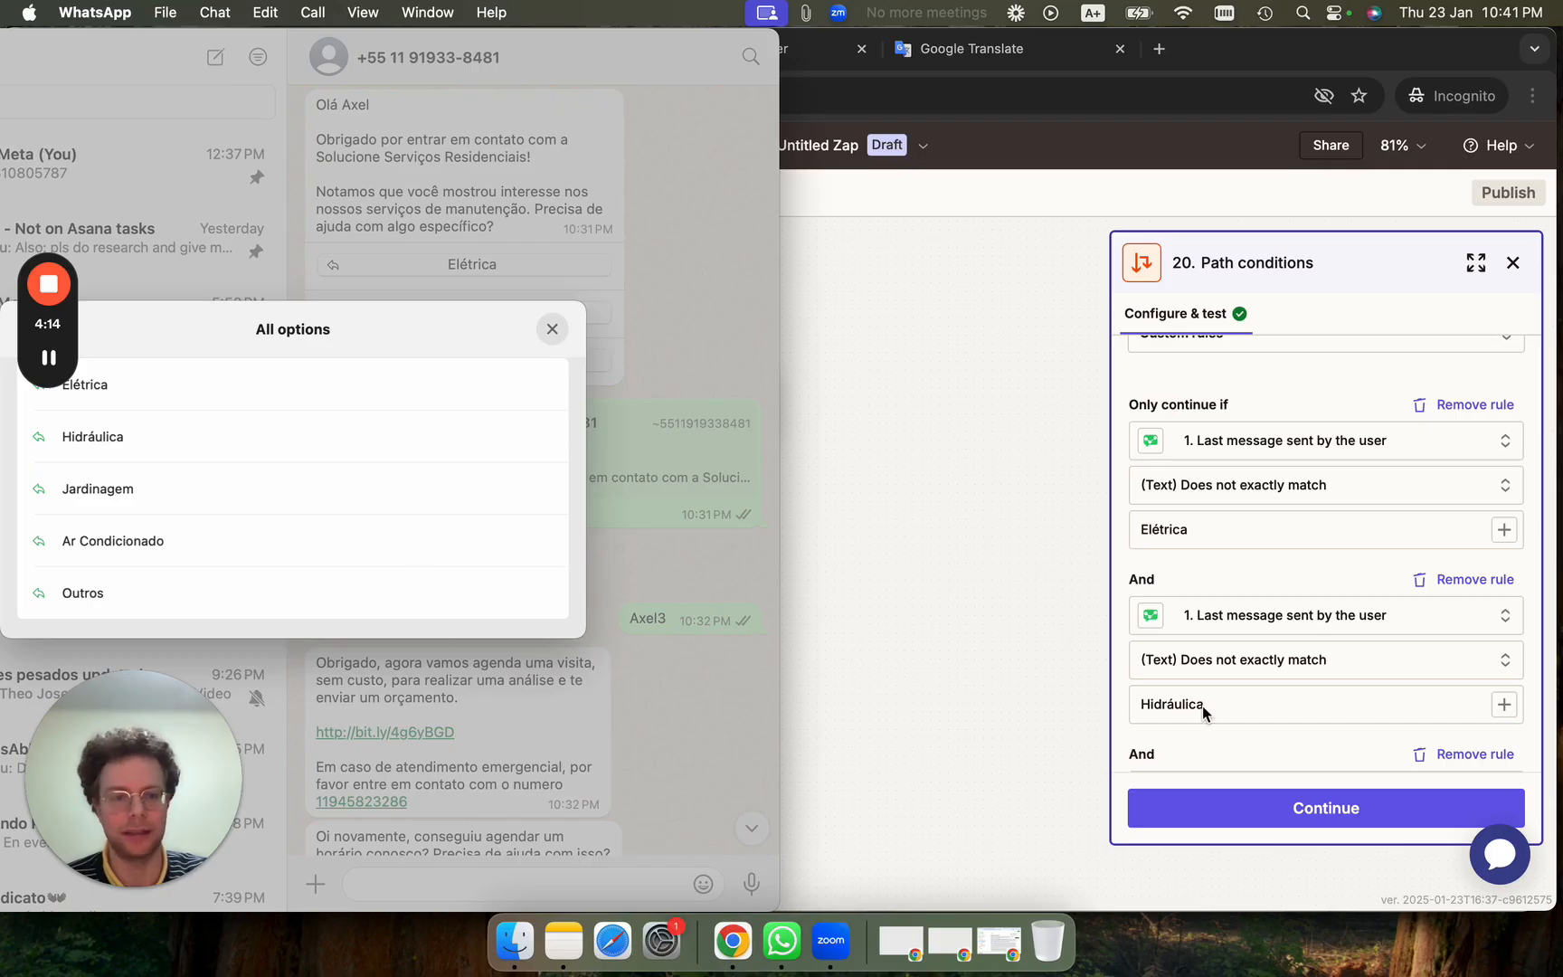
pyautogui.scroll(-3, 1269, 688)
pyautogui.scroll(-5, 1229, 633)
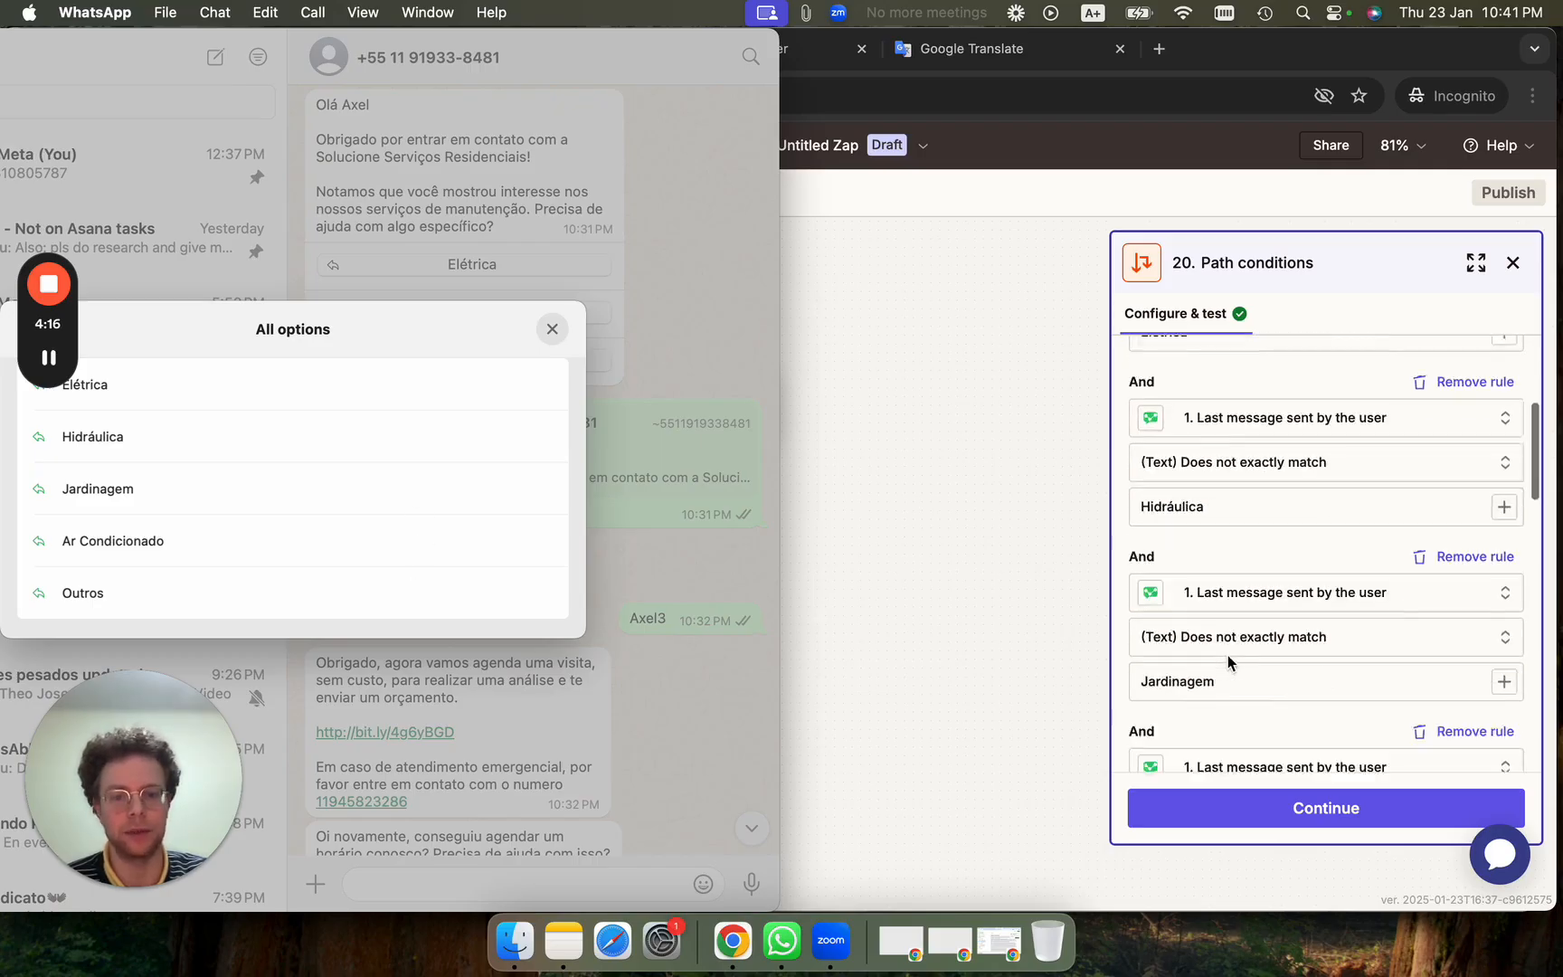
pyautogui.scroll(-8, 1397, 660)
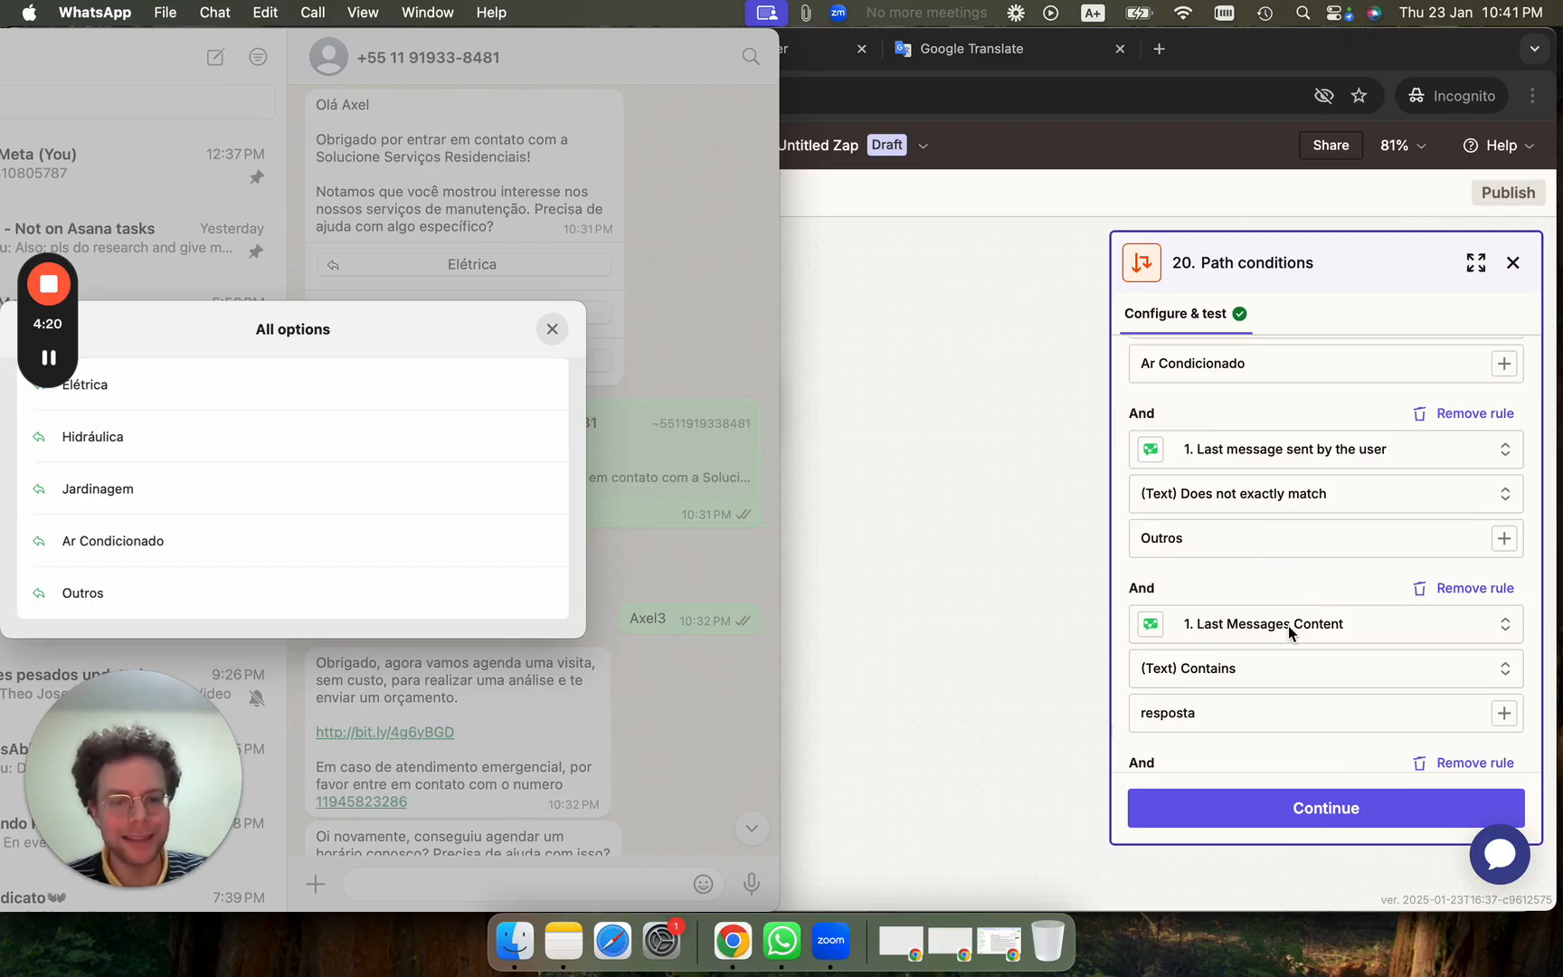
pyautogui.scroll(-2, 1289, 625)
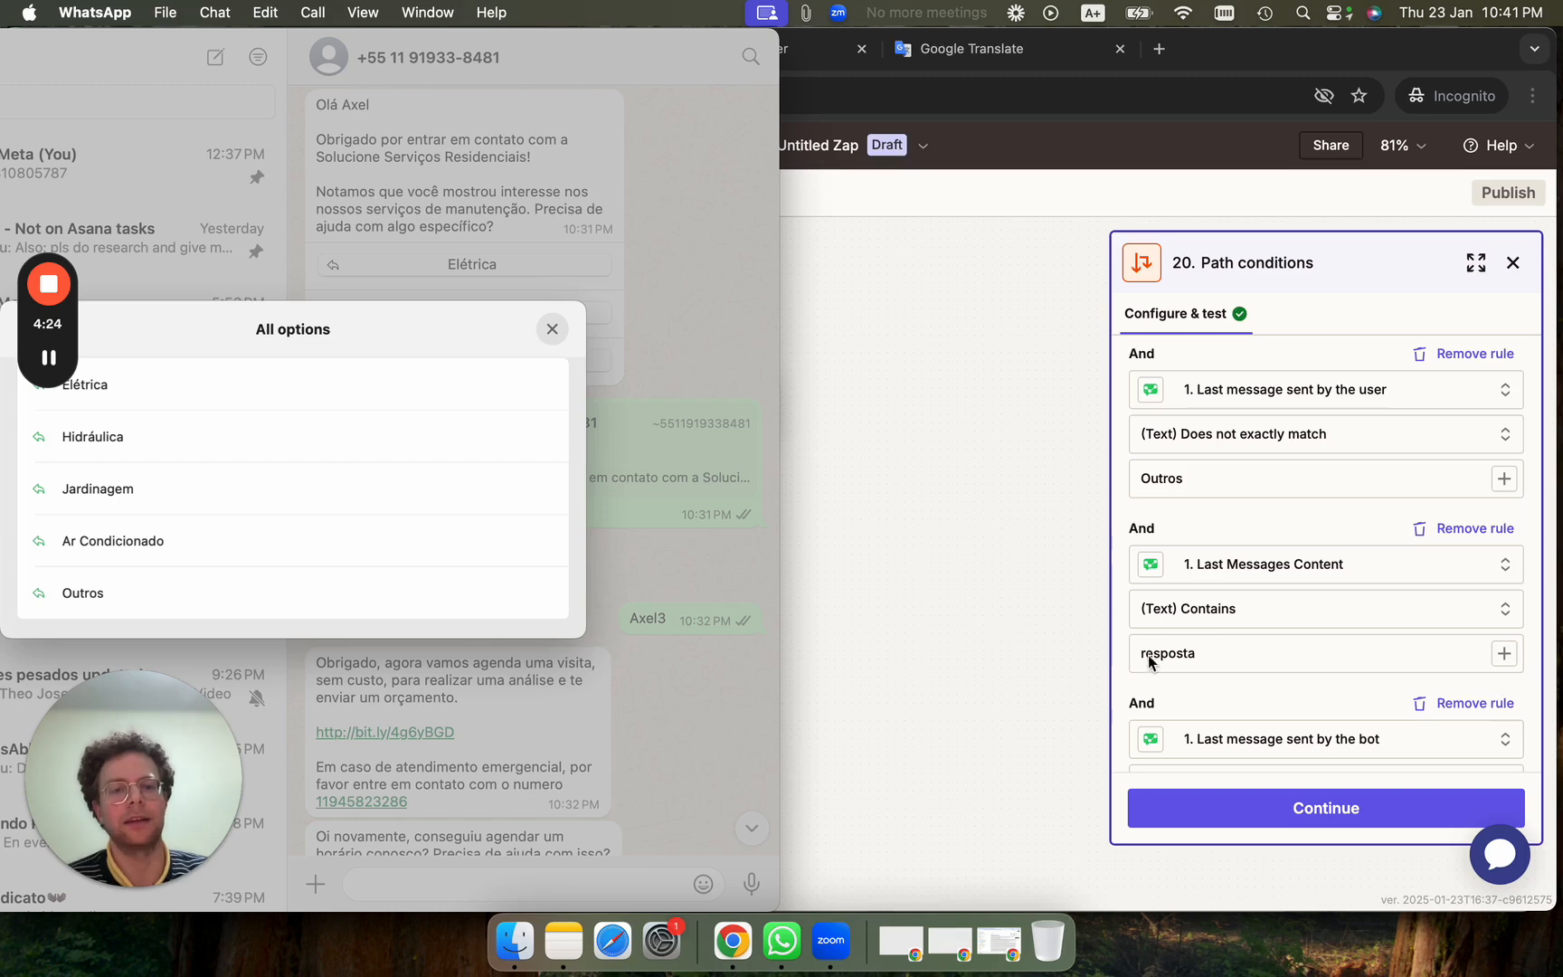
pyautogui.scroll(-3, 1219, 656)
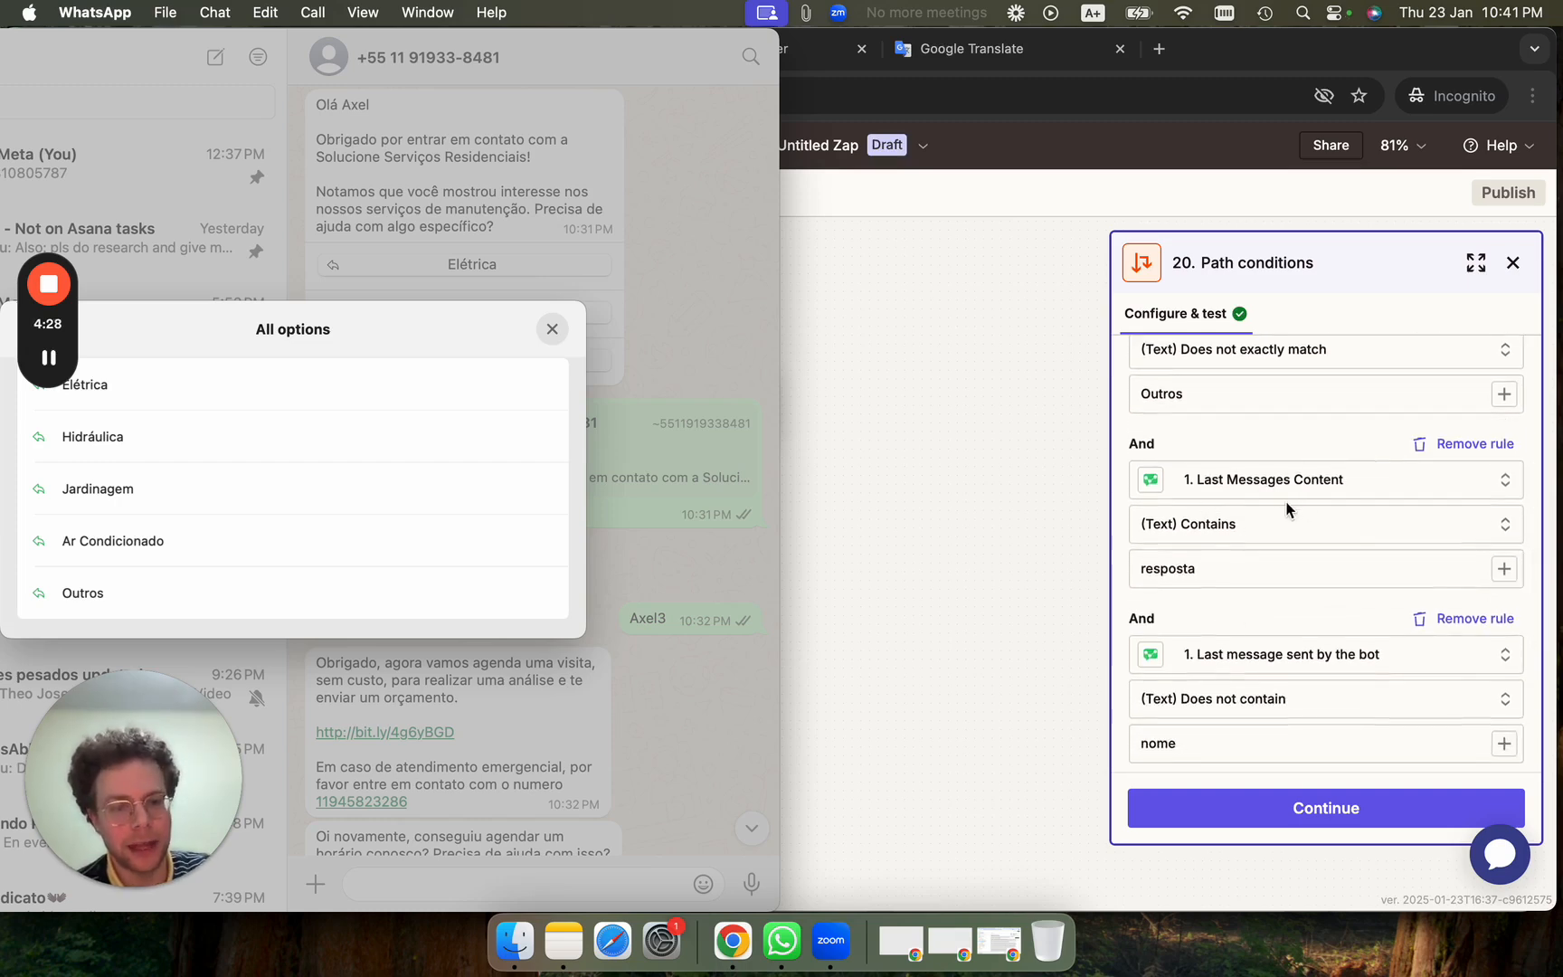
# Close the reply list and highlight 'nome?' in the bot's question.
pyautogui.click(552, 331)
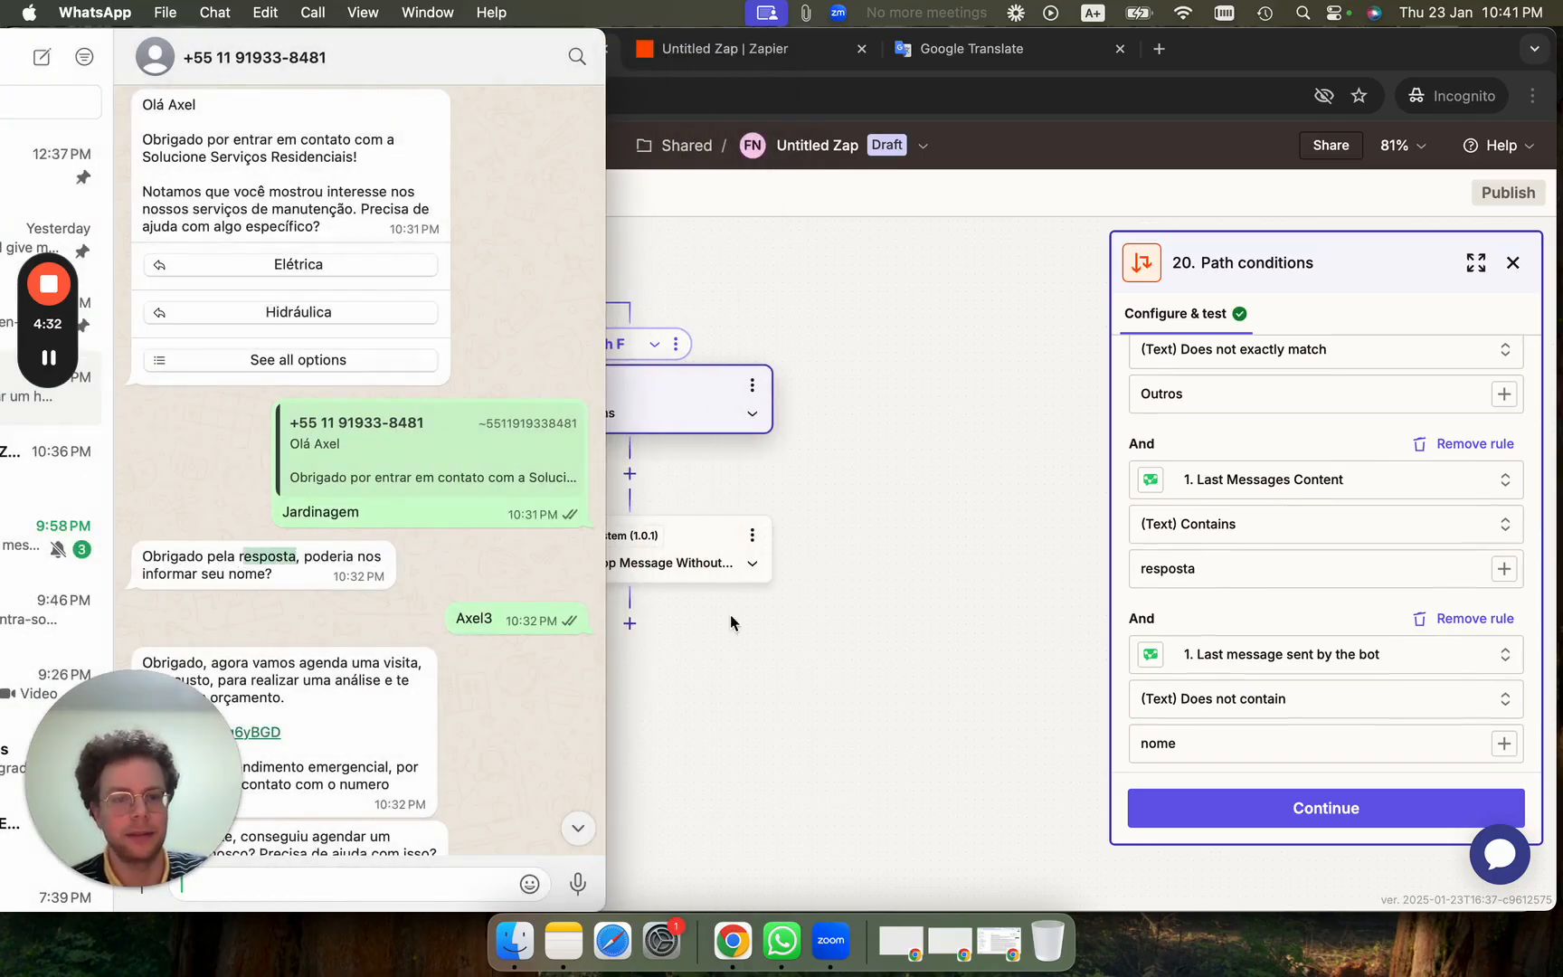
pyautogui.scroll(-3, 1300, 696)
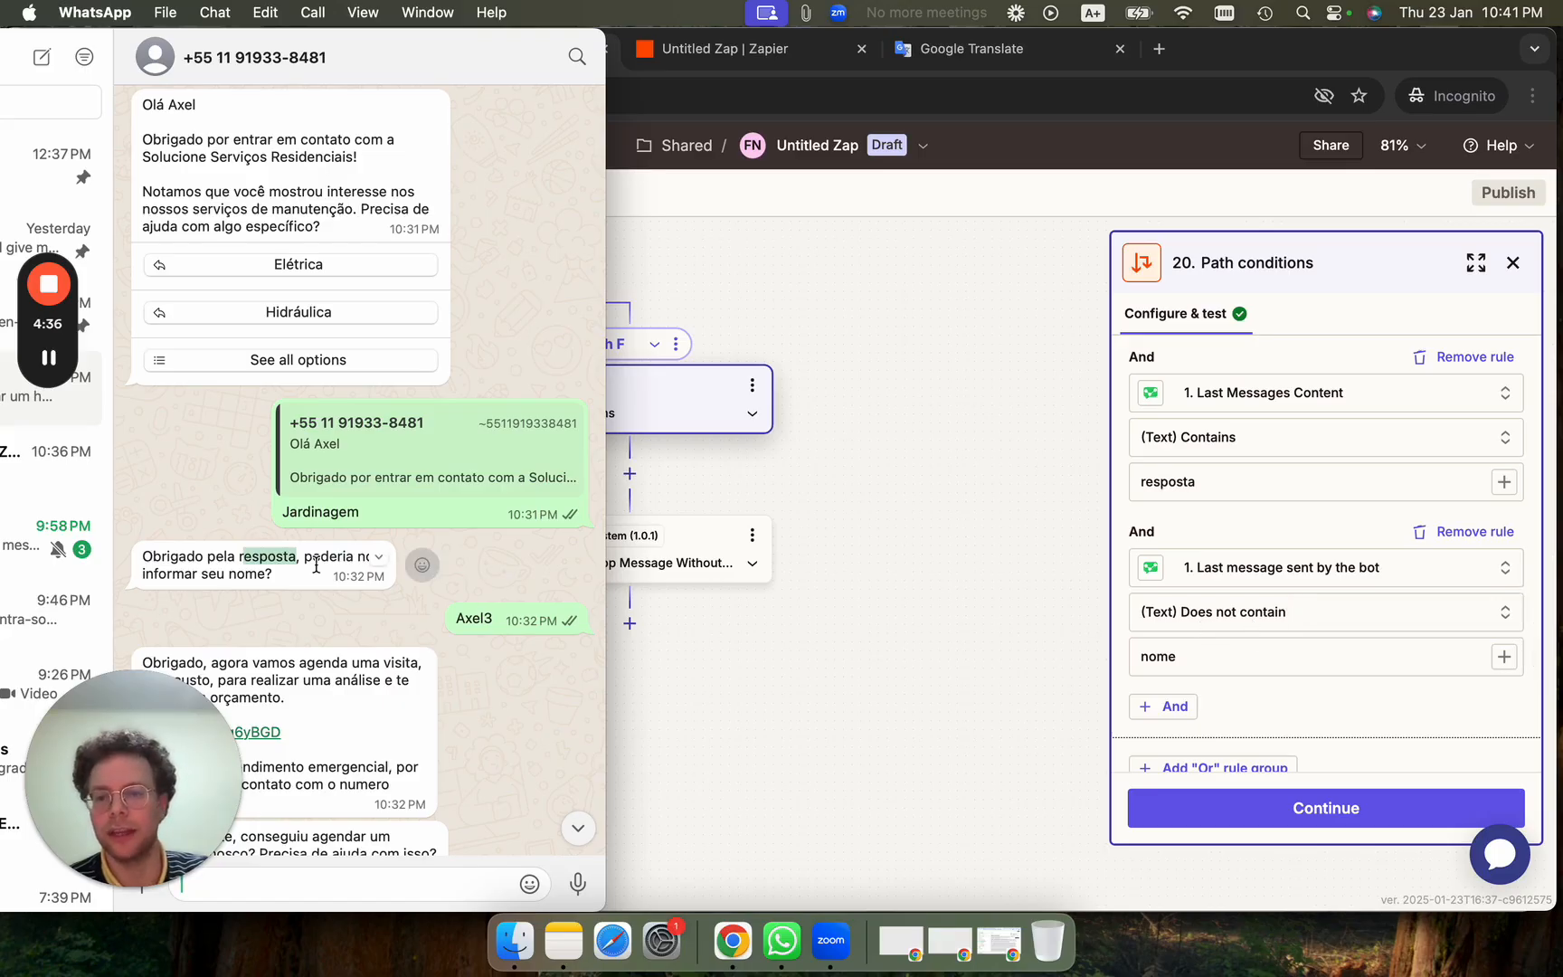
pyautogui.scroll(-3, 316, 565)
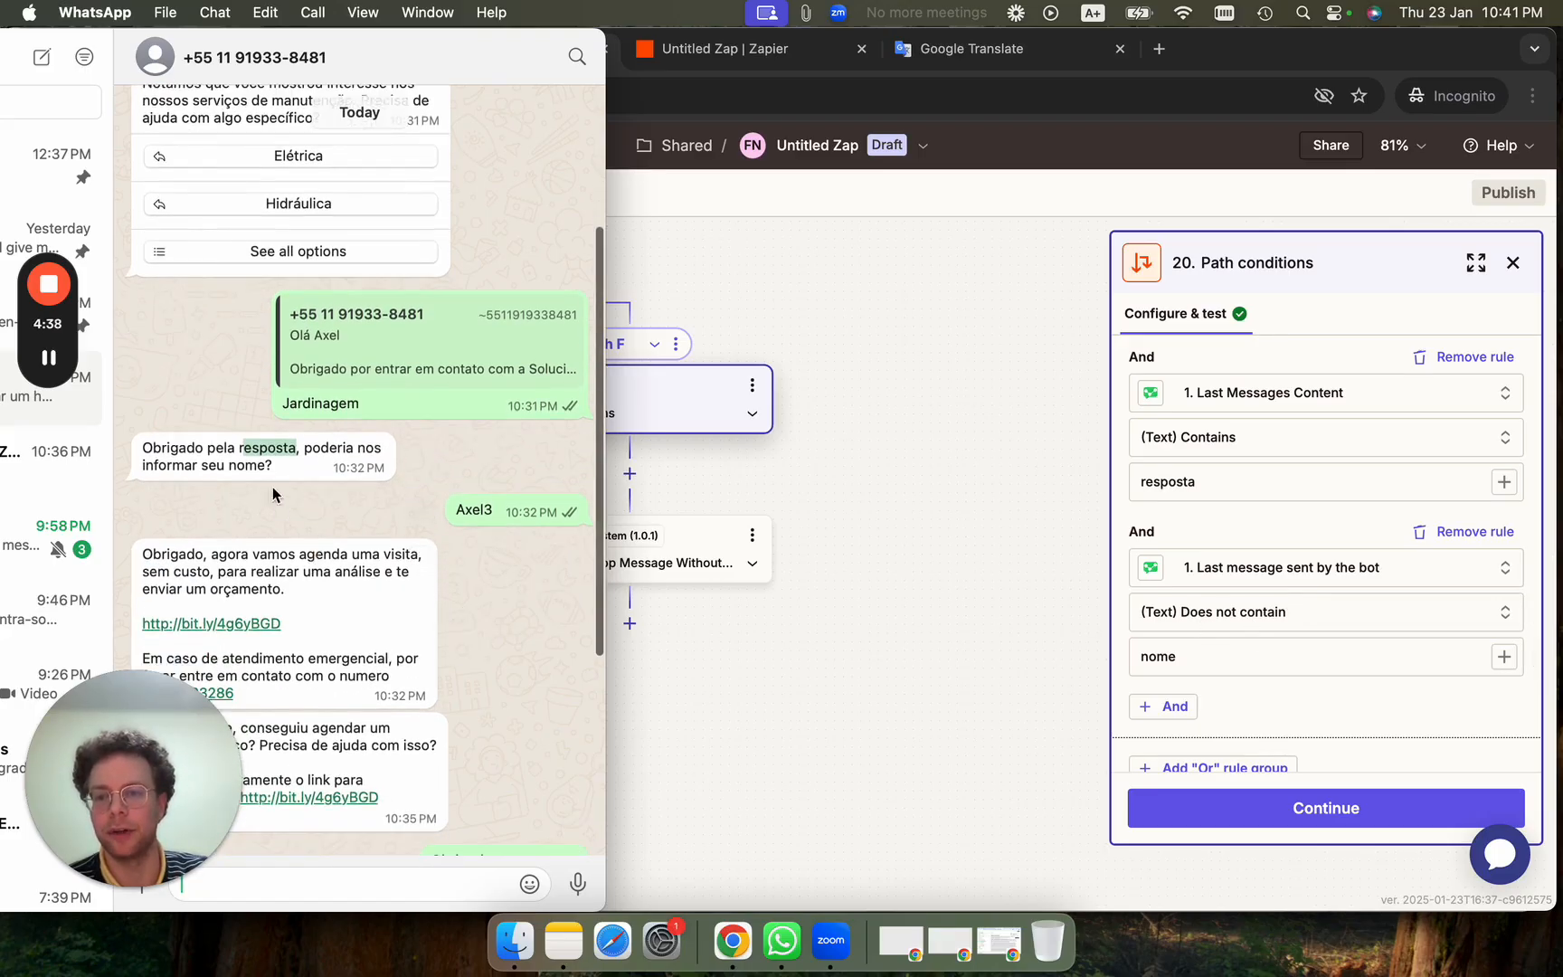
pyautogui.moveTo(231, 465); pyautogui.dragTo(309, 465)
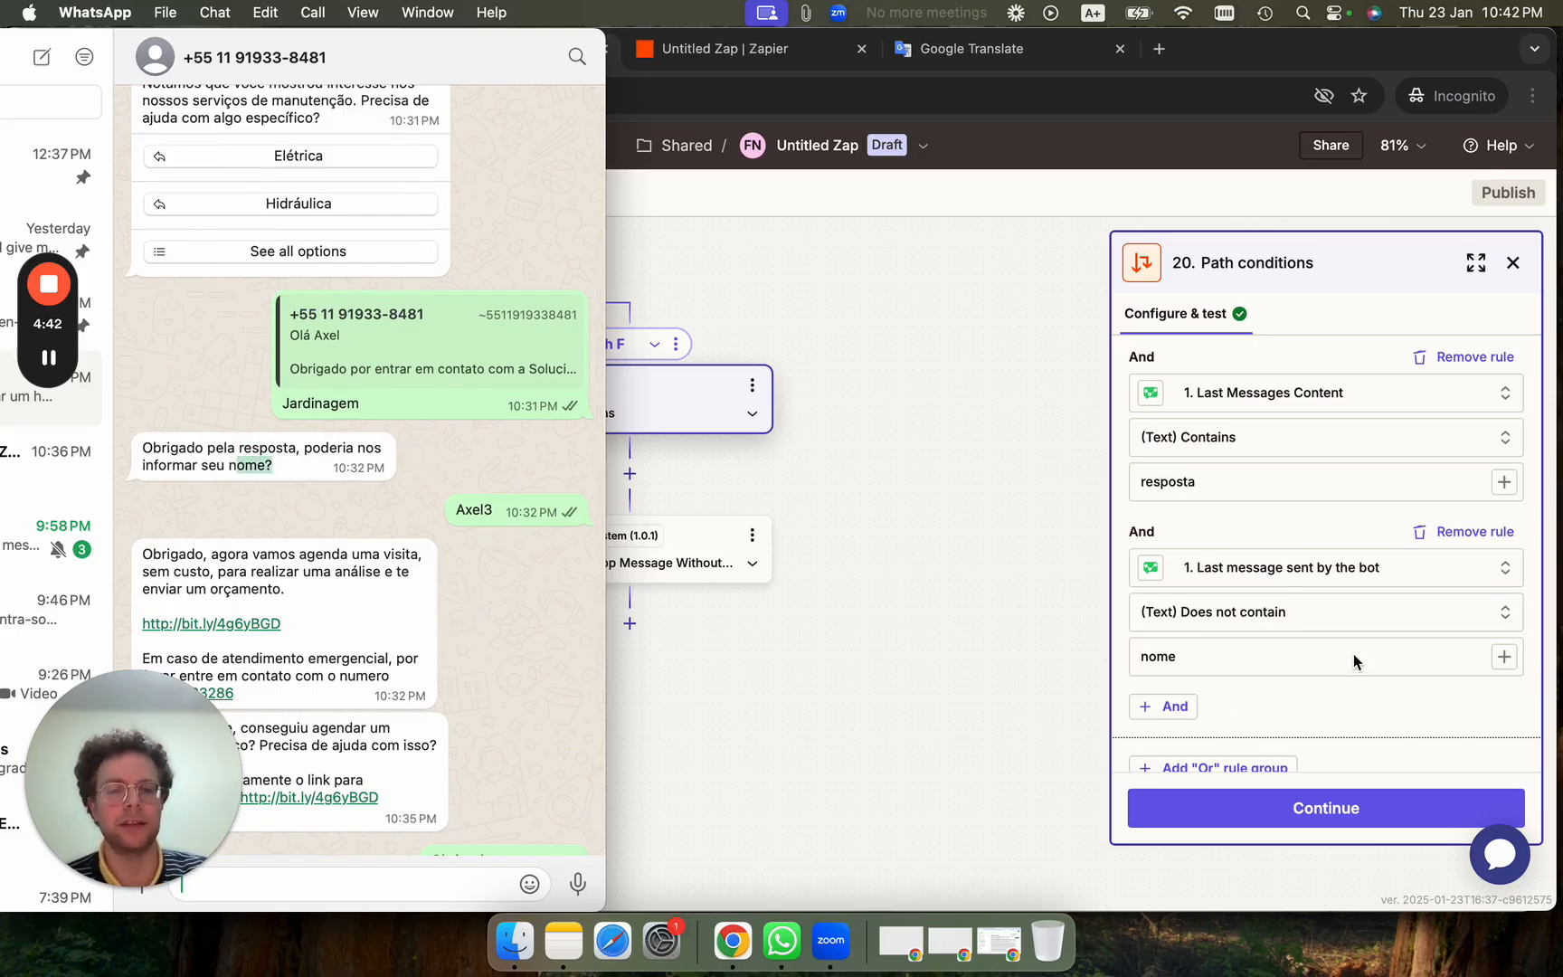
pyautogui.scroll(-5, 1354, 661)
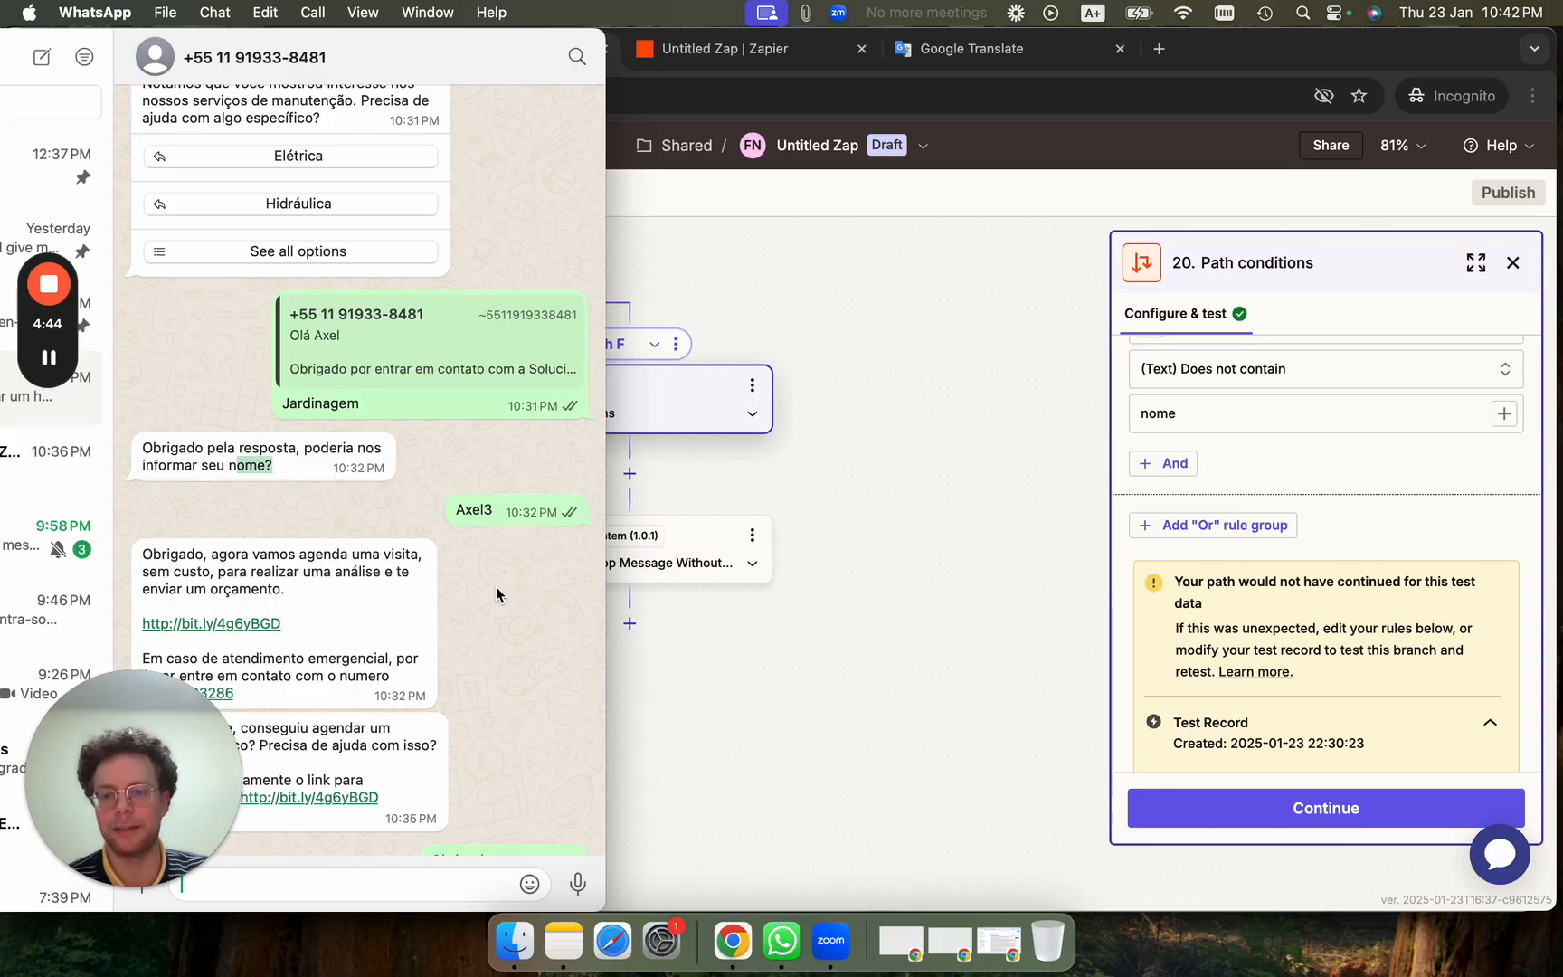
pyautogui.scroll(-5, 496, 594)
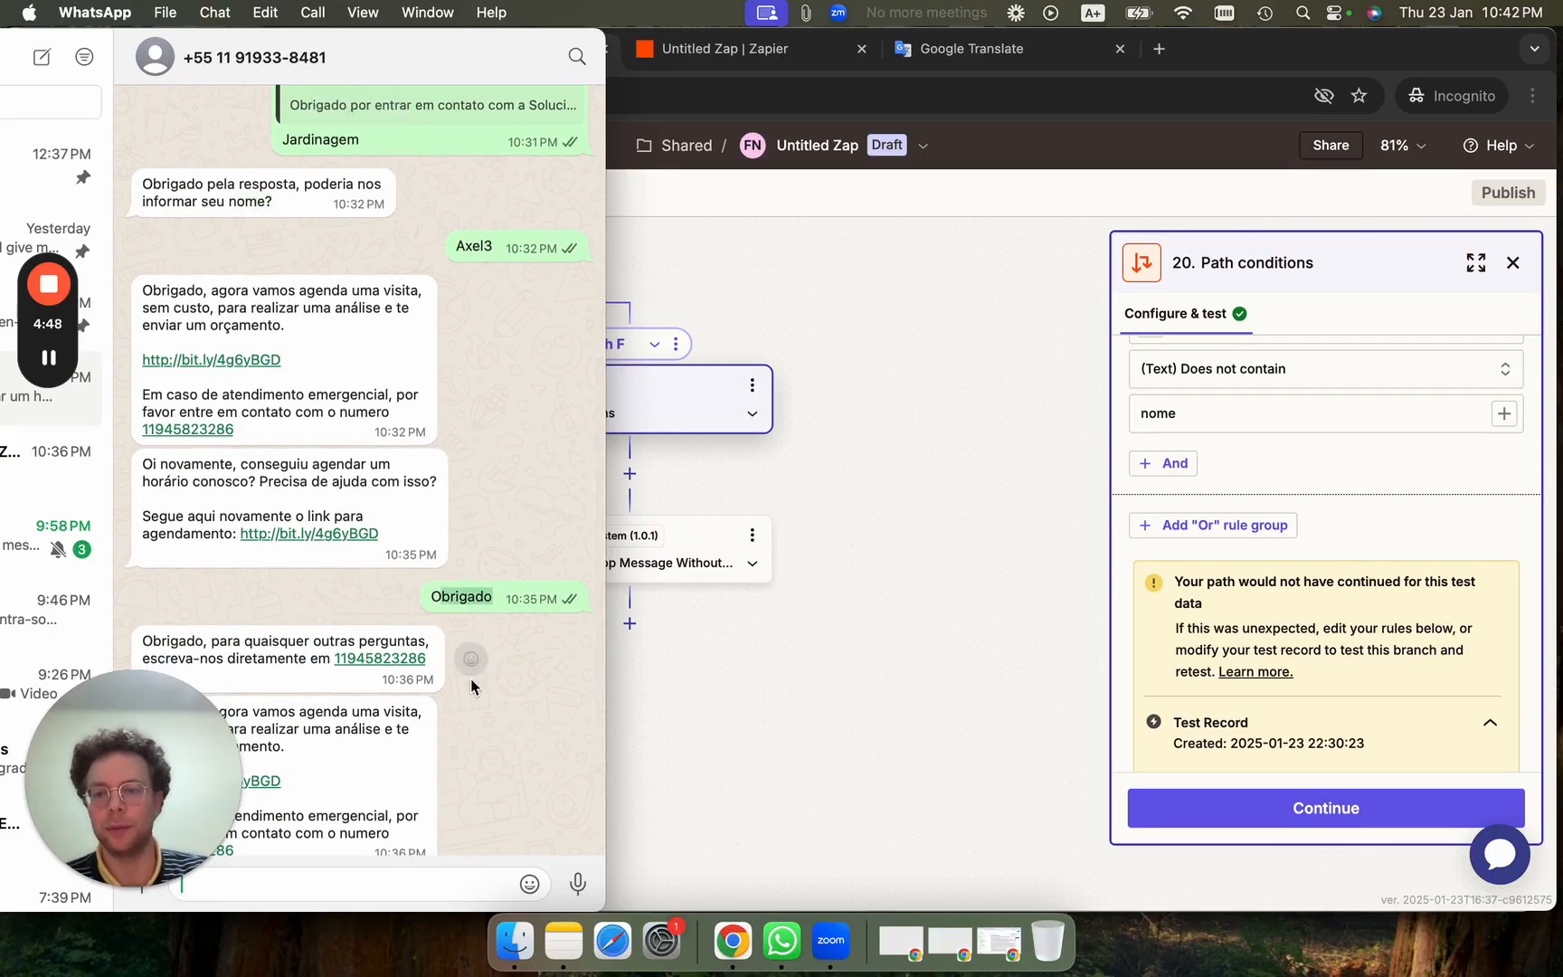
pyautogui.scroll(-2, 470, 680)
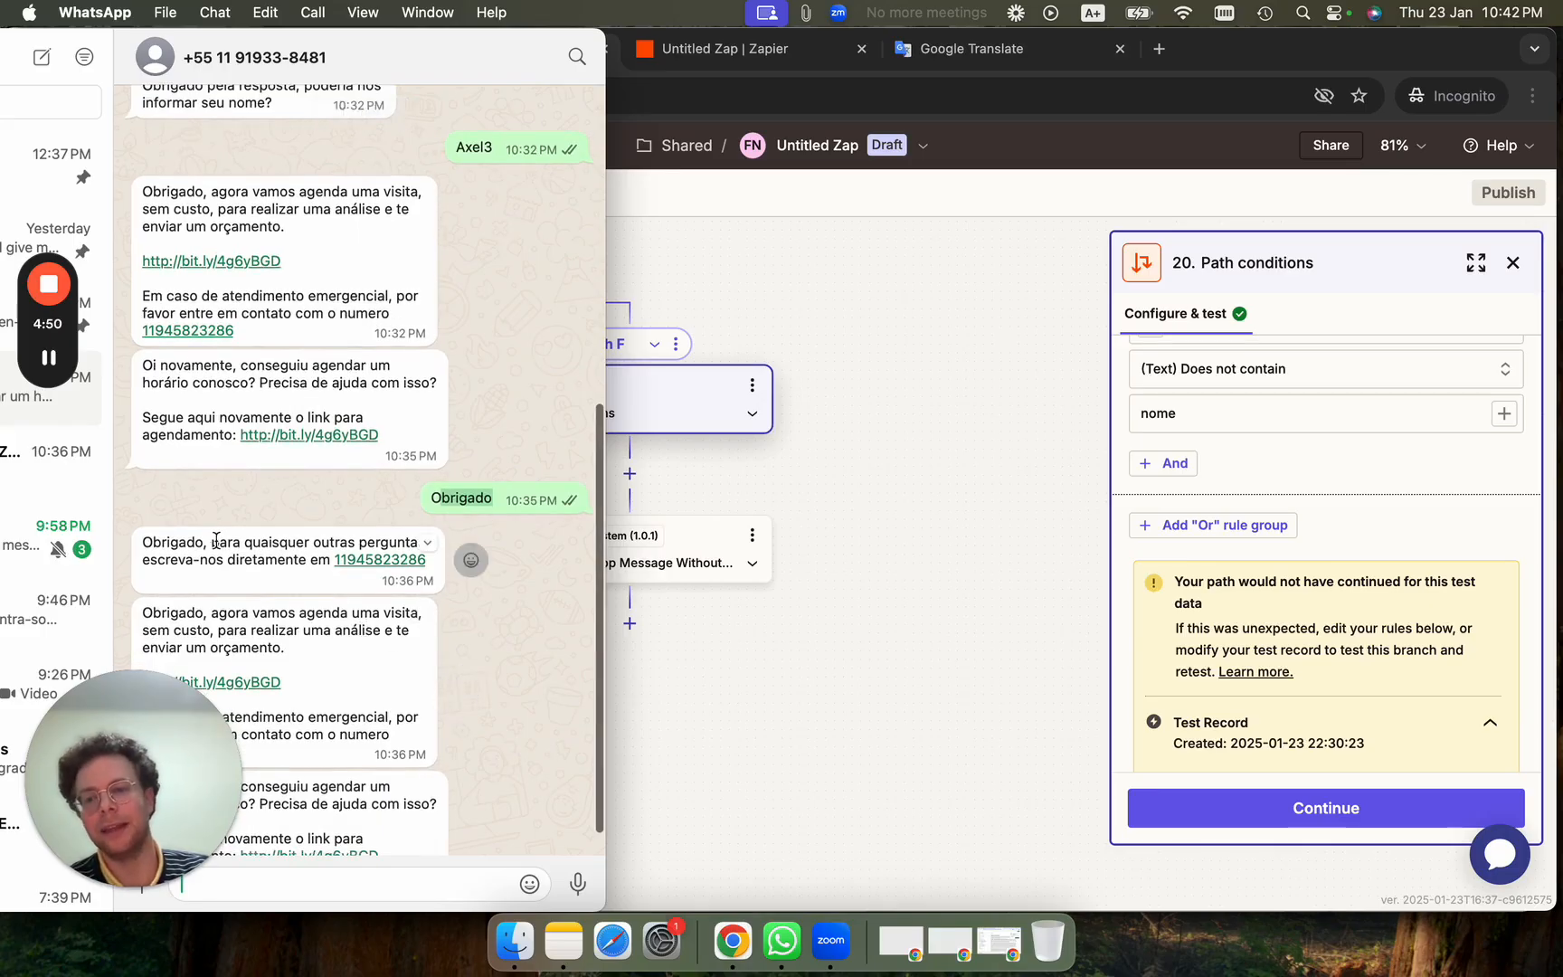
# Scroll back through the chat, highlighting the closing reply and Jardinagem, then return to Zapier.
pyautogui.moveTo(250, 542); pyautogui.dragTo(332, 548)
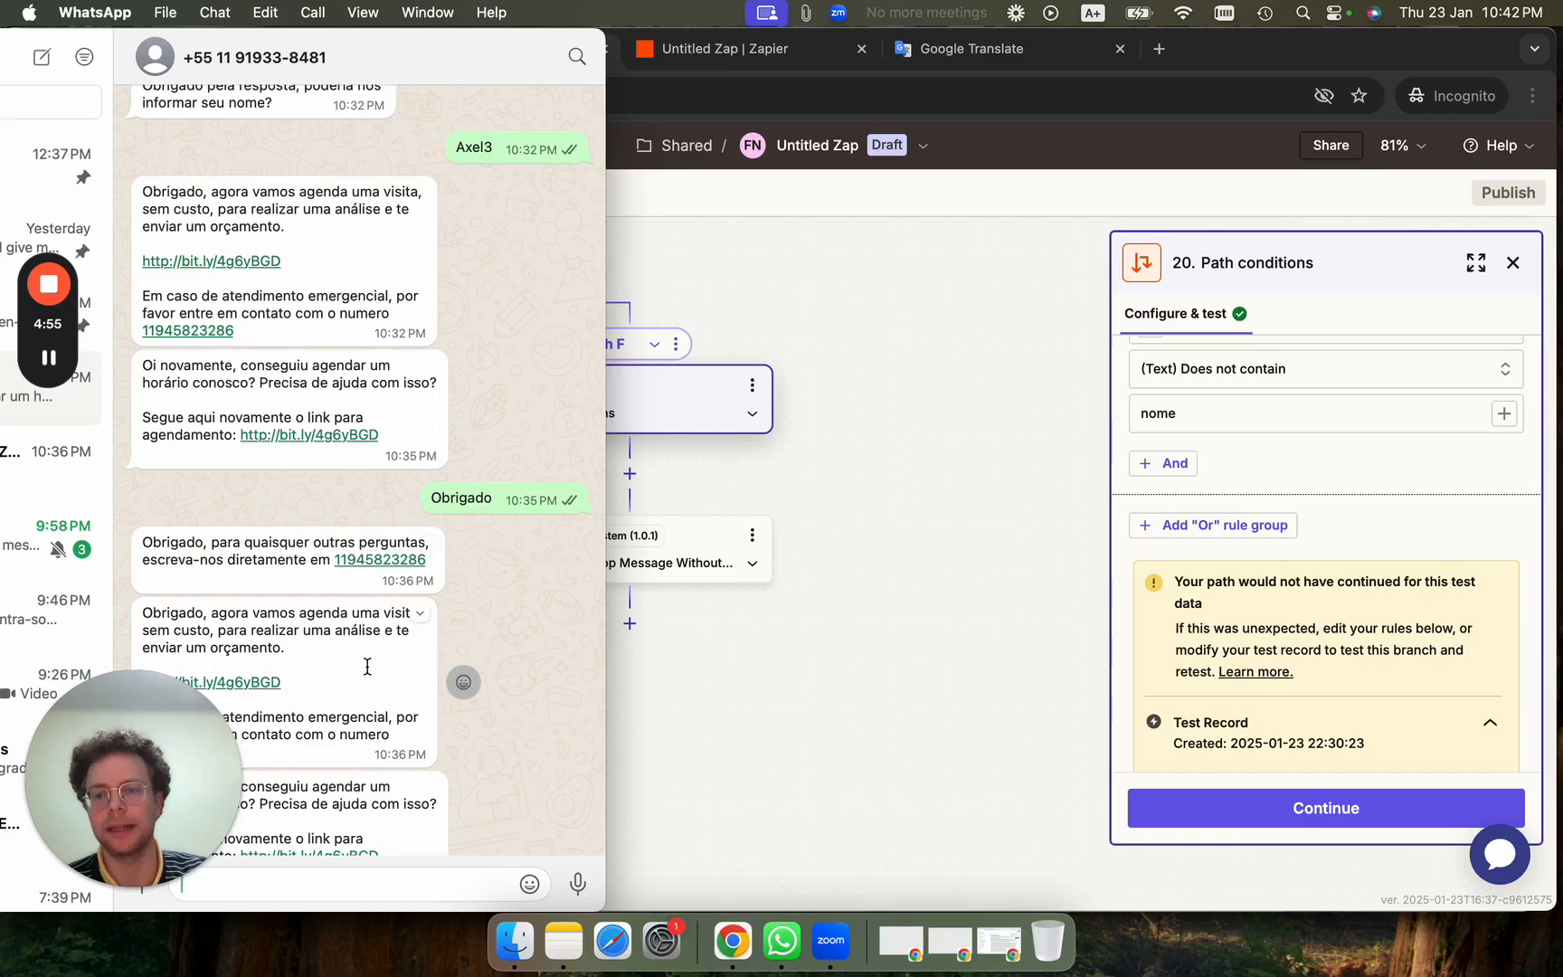
pyautogui.scroll(-1, 366, 663)
pyautogui.scroll(8, 332, 586)
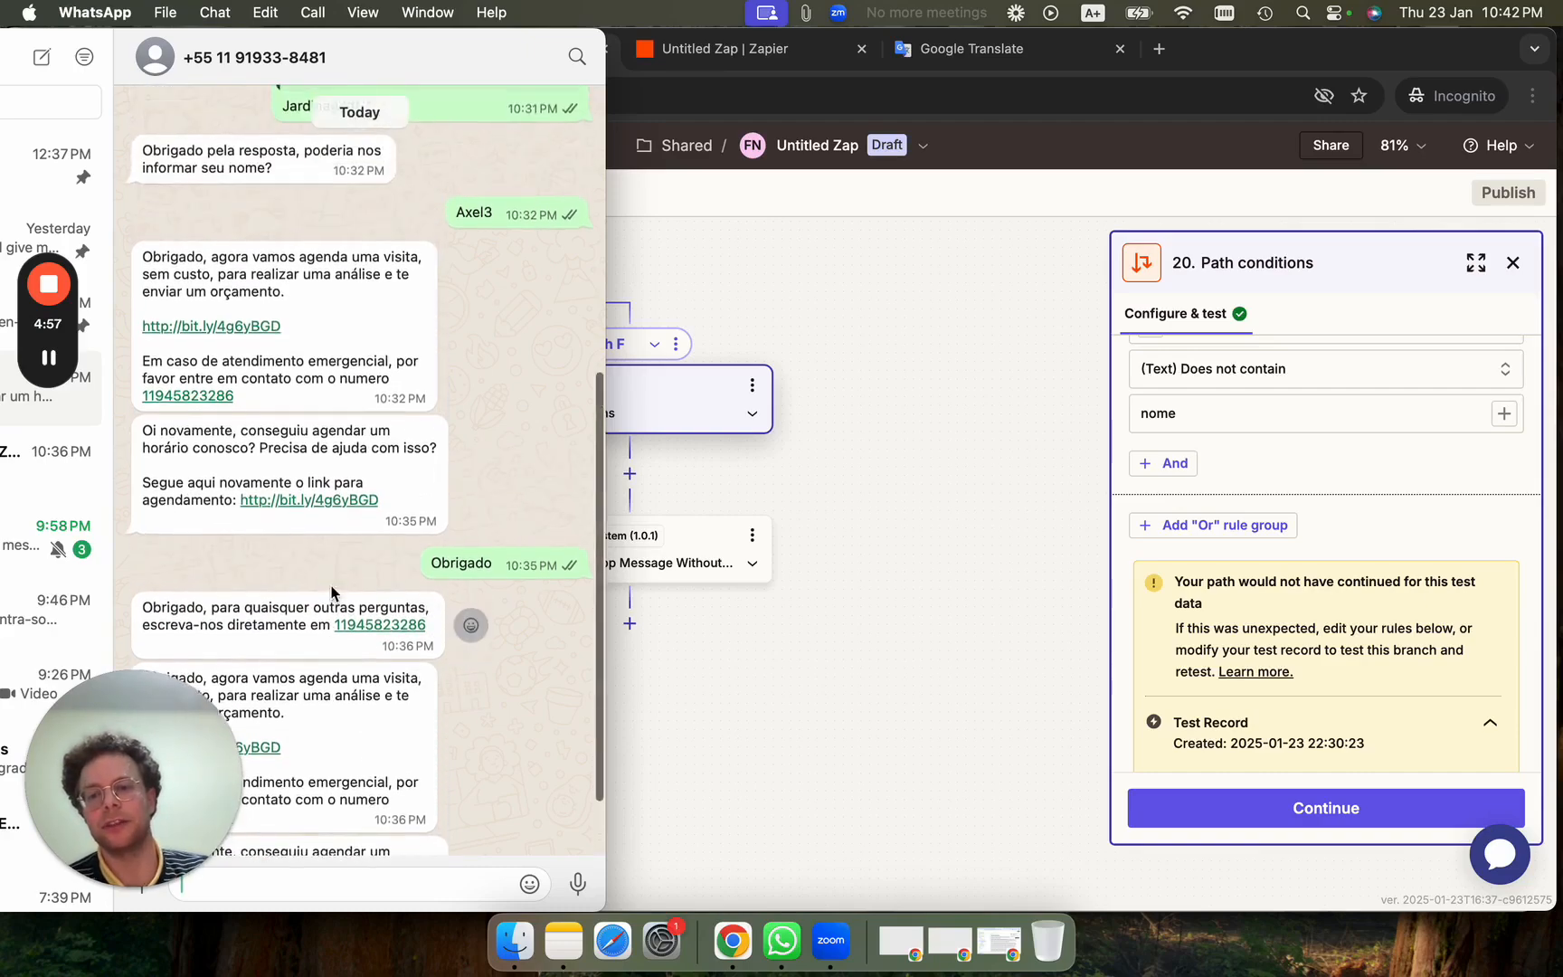
pyautogui.scroll(1, 340, 371)
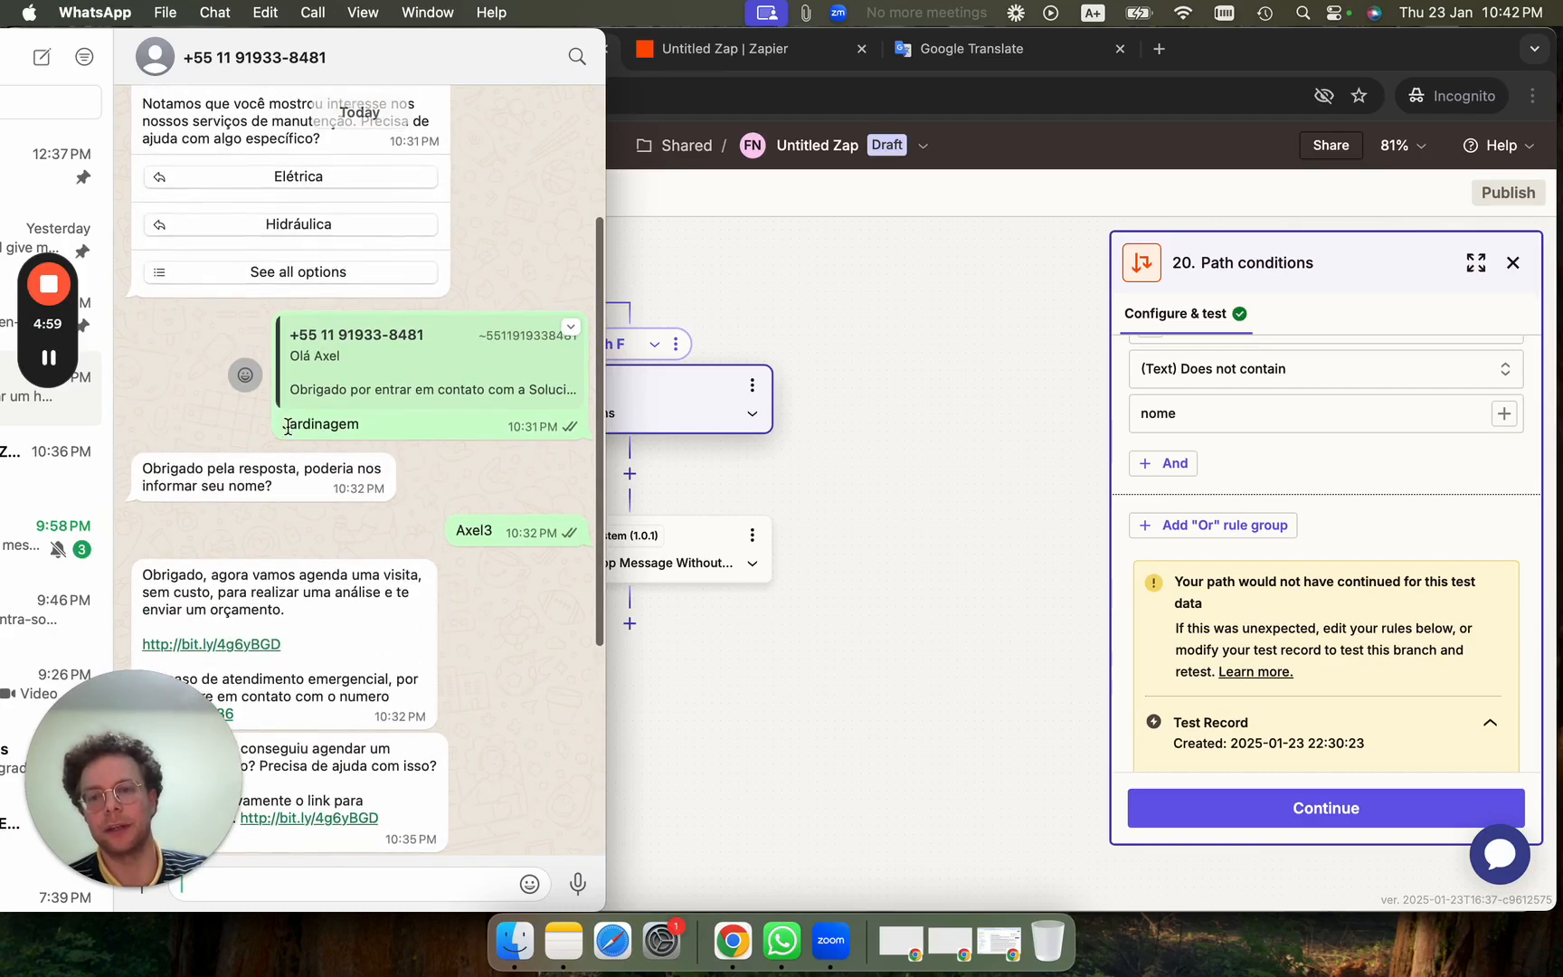
pyautogui.moveTo(283, 422); pyautogui.dragTo(284, 414)
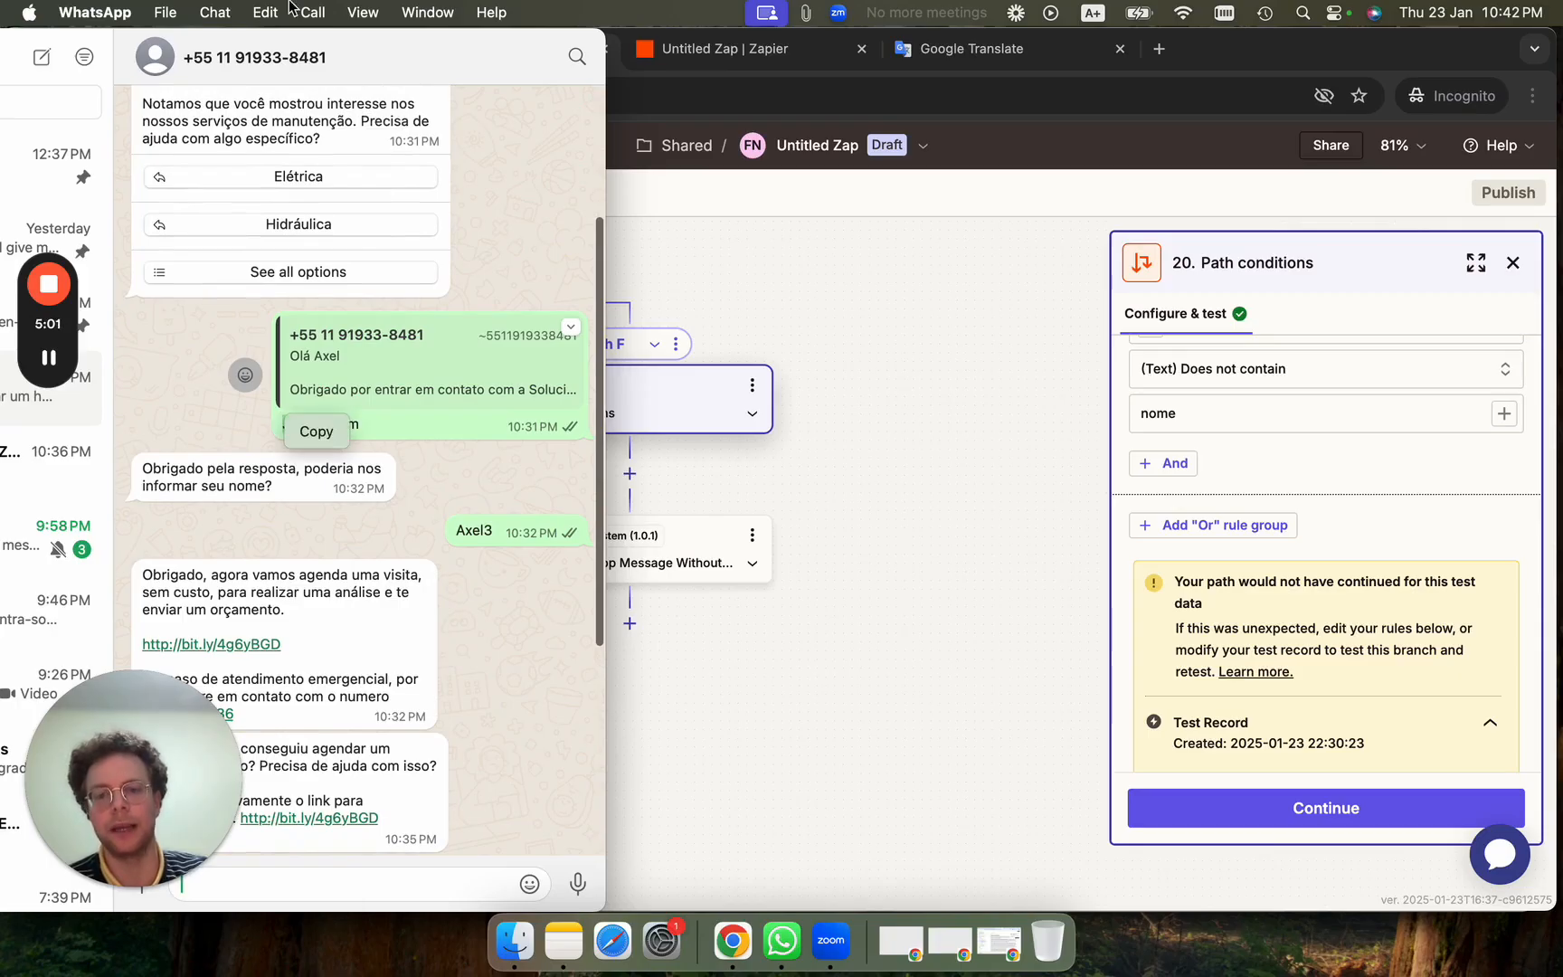
pyautogui.scroll(-10, 509, 593)
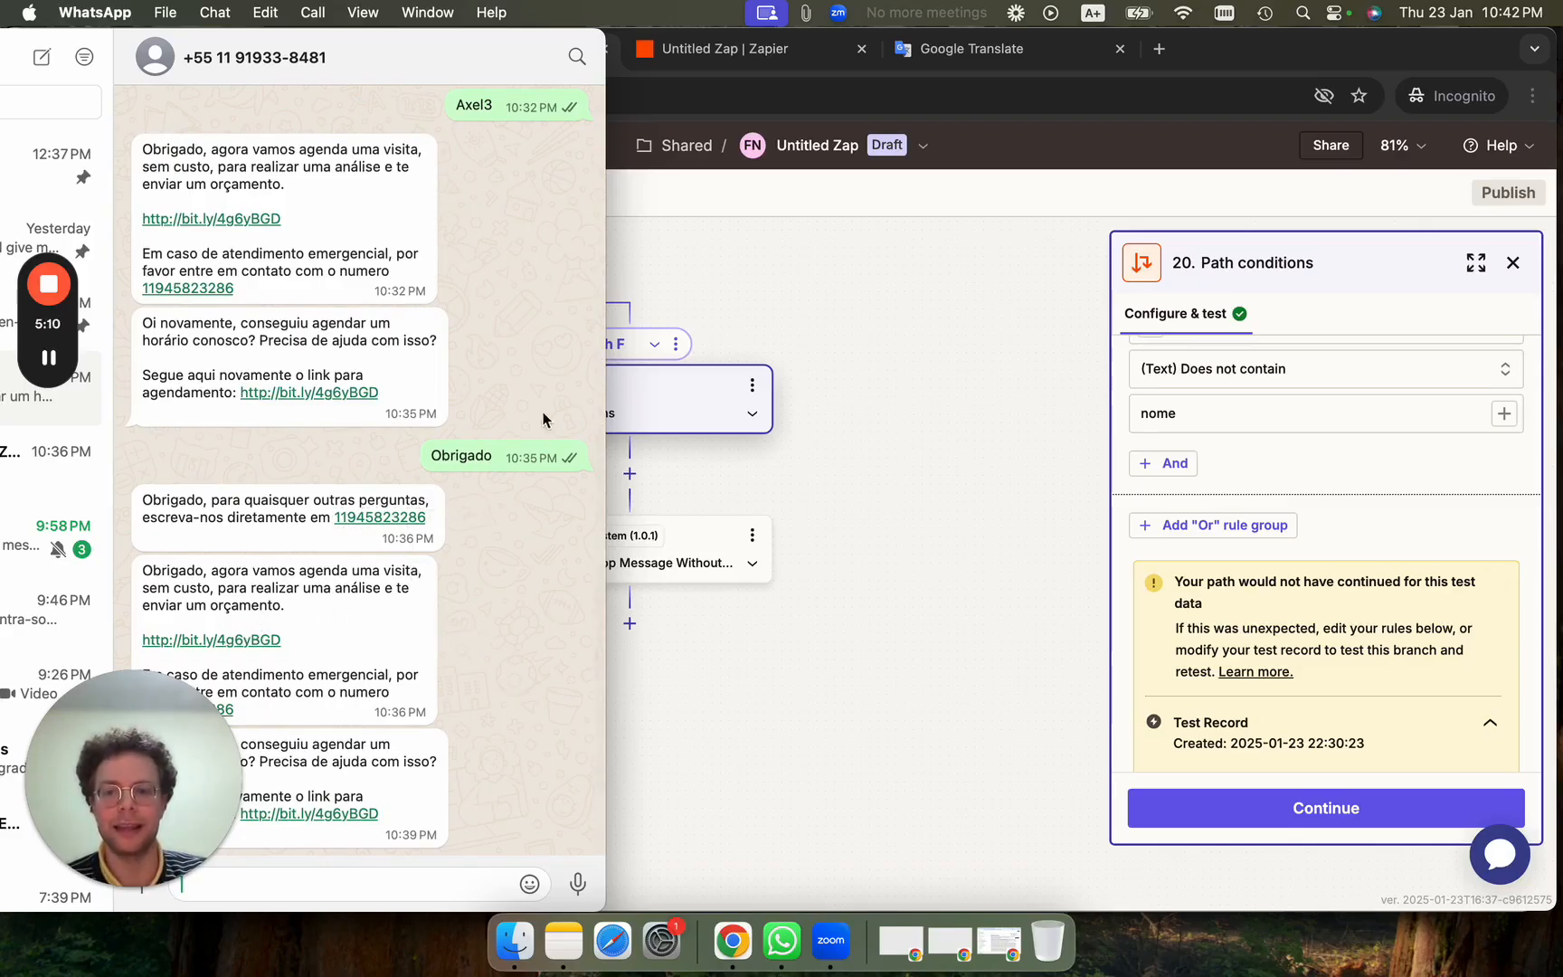
pyautogui.scroll(15, 459, 311)
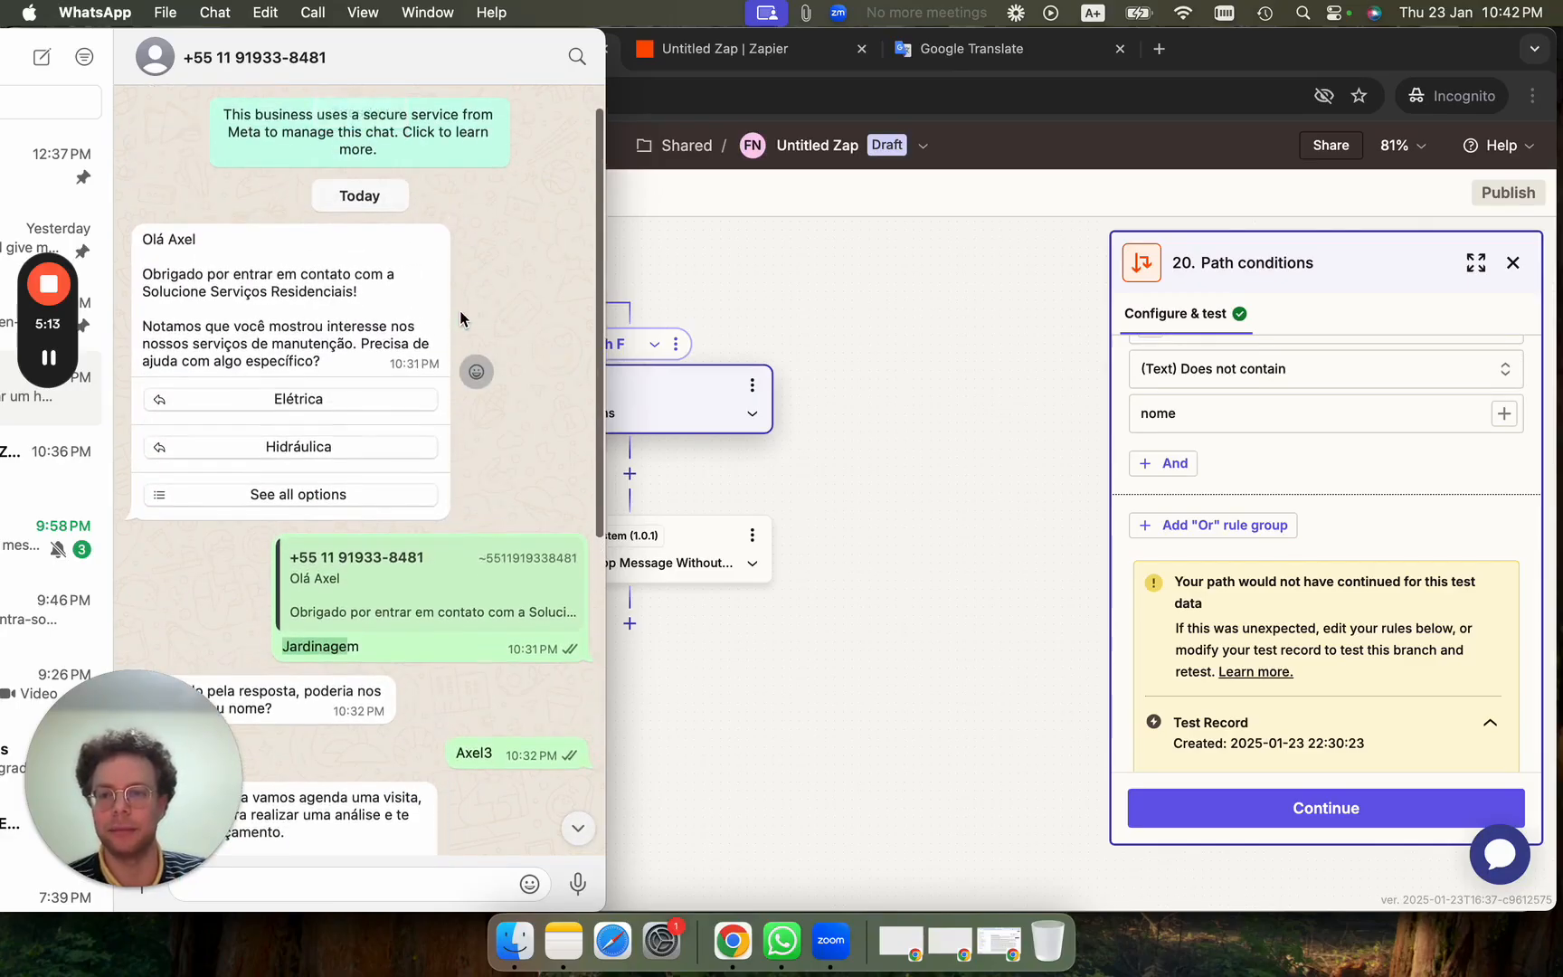
pyautogui.scroll(-13, 460, 311)
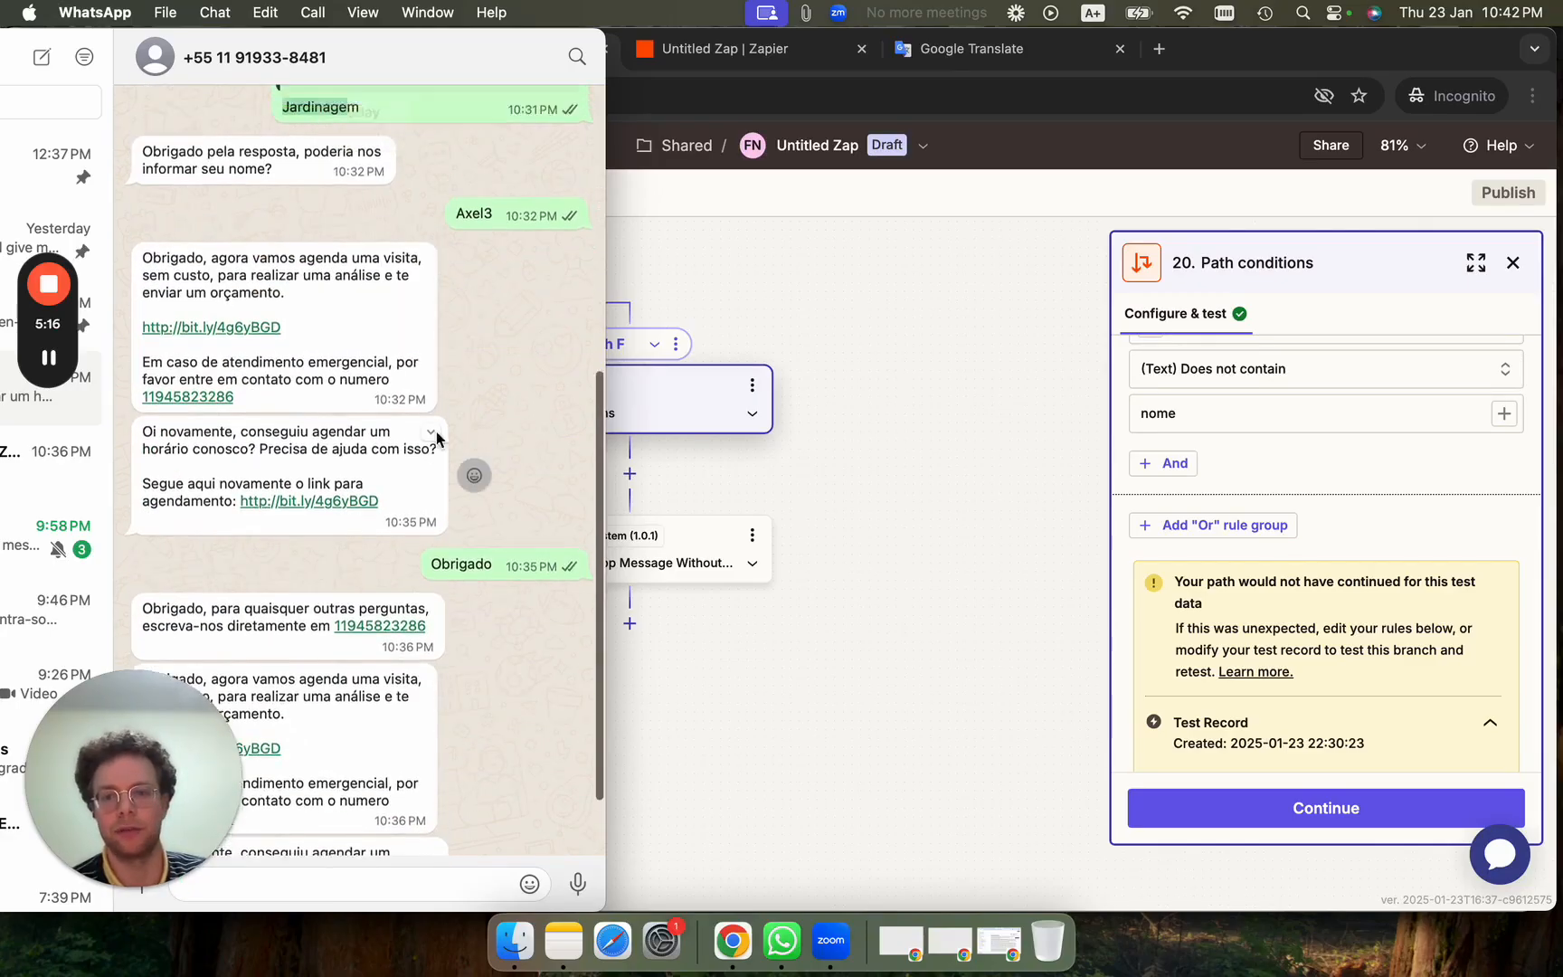
pyautogui.scroll(5, 437, 439)
pyautogui.click(49, 359)
pyautogui.click(49, 359)
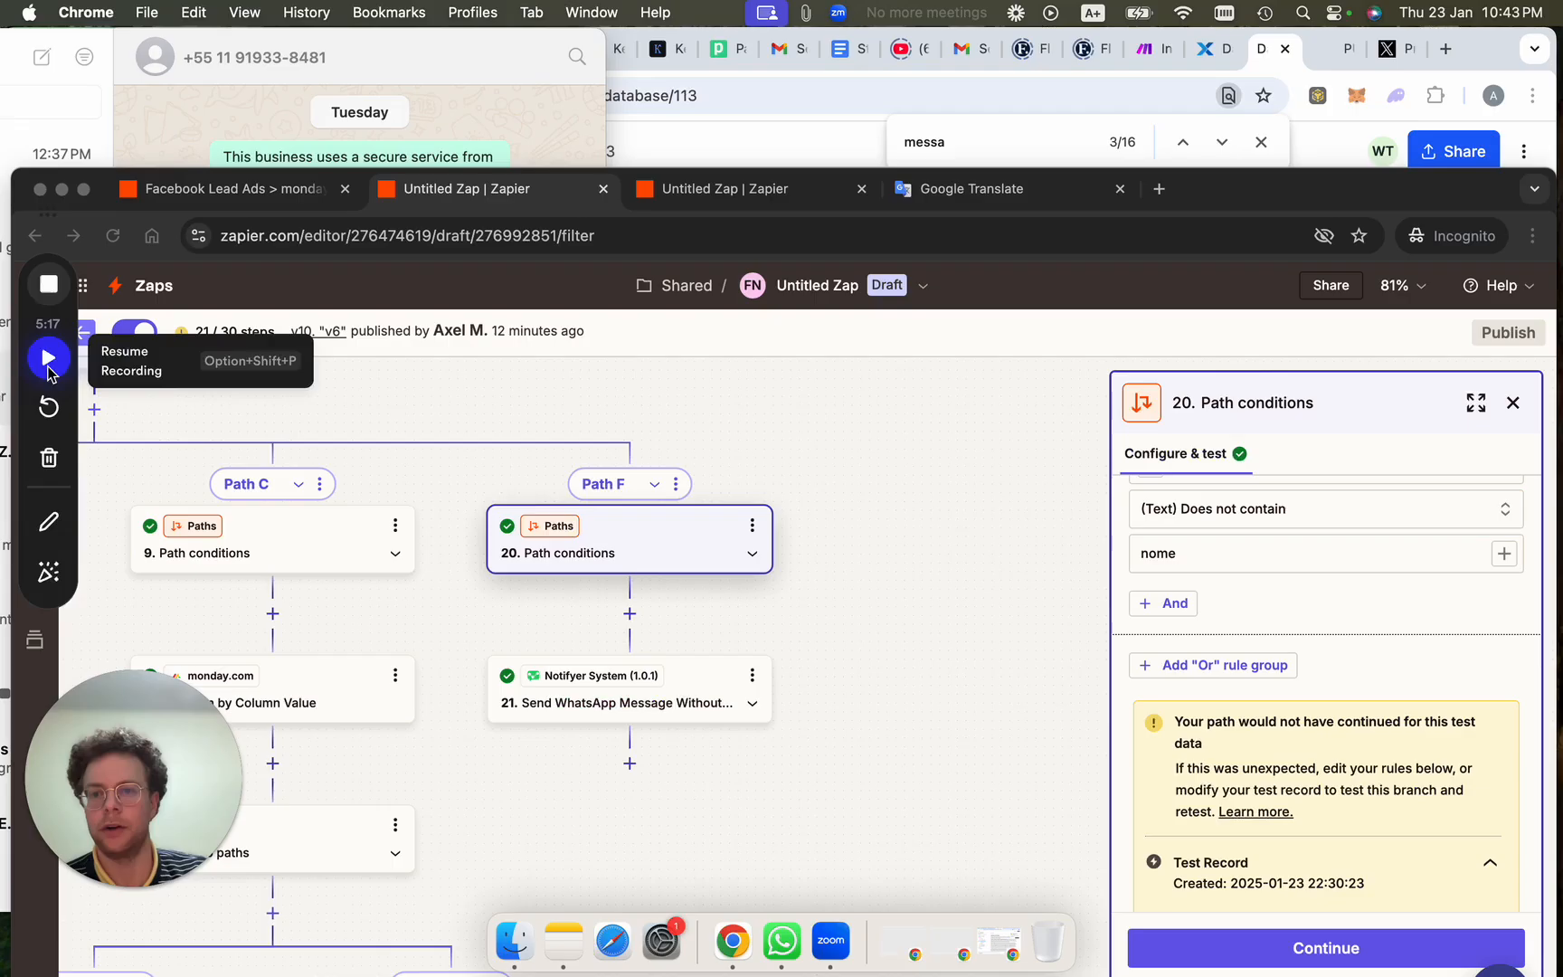
# Retest step 4 of the Facebook Lead Ads > monday.com Zap and check WhatsApp for the fresh greeting.
pyautogui.click(209, 208)
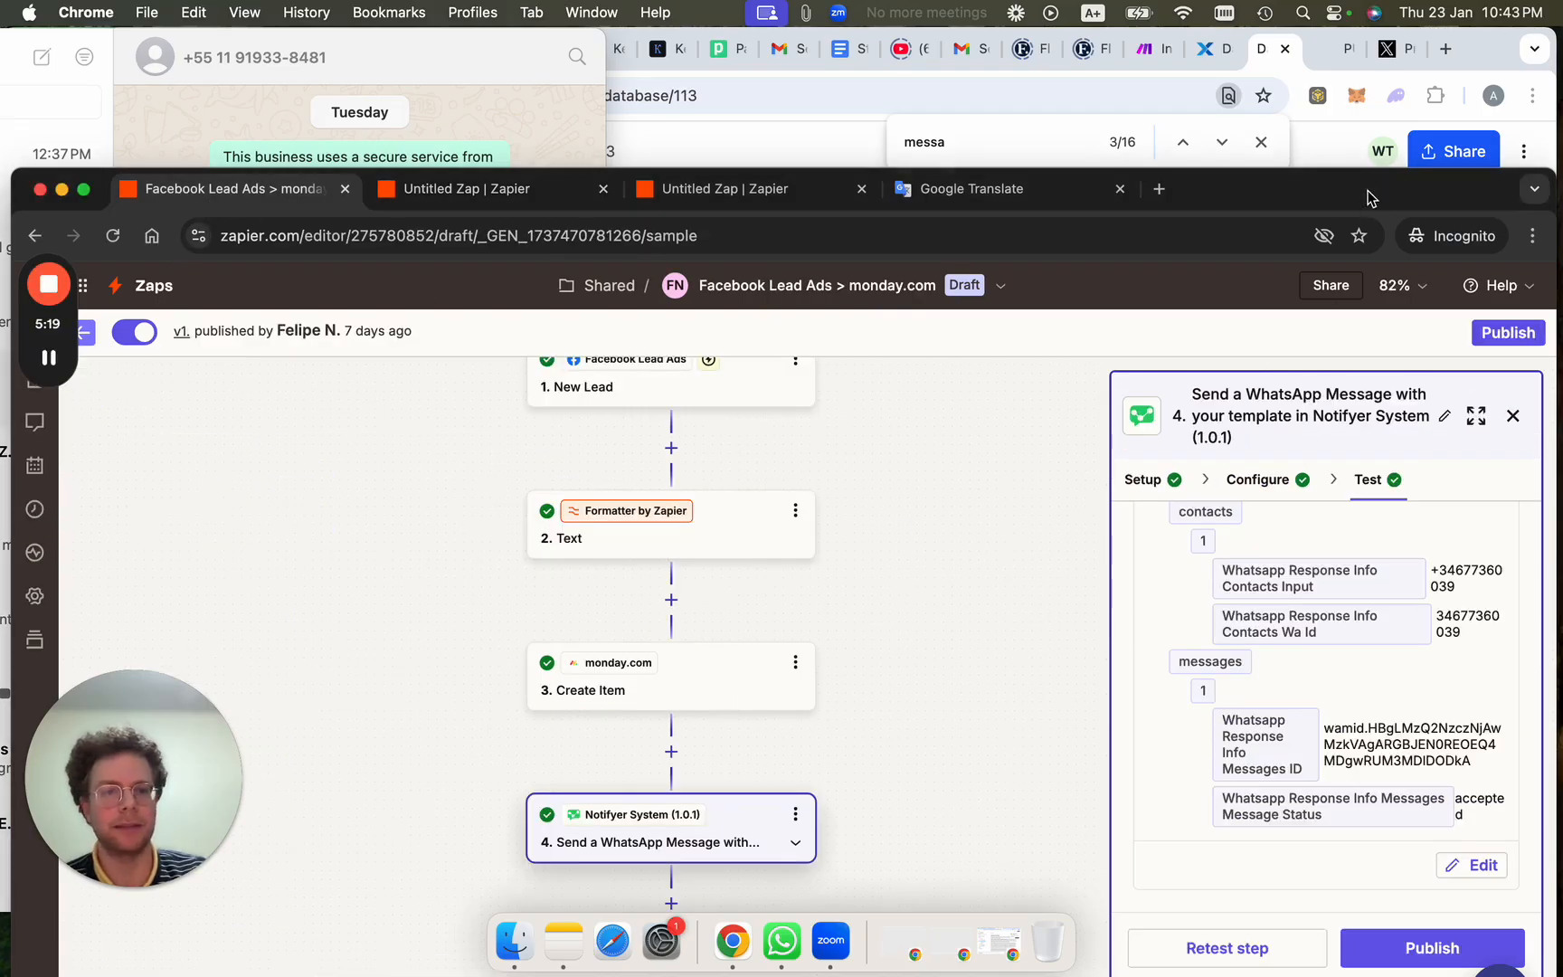
pyautogui.moveTo(1371, 198); pyautogui.dragTo(1370, 70)
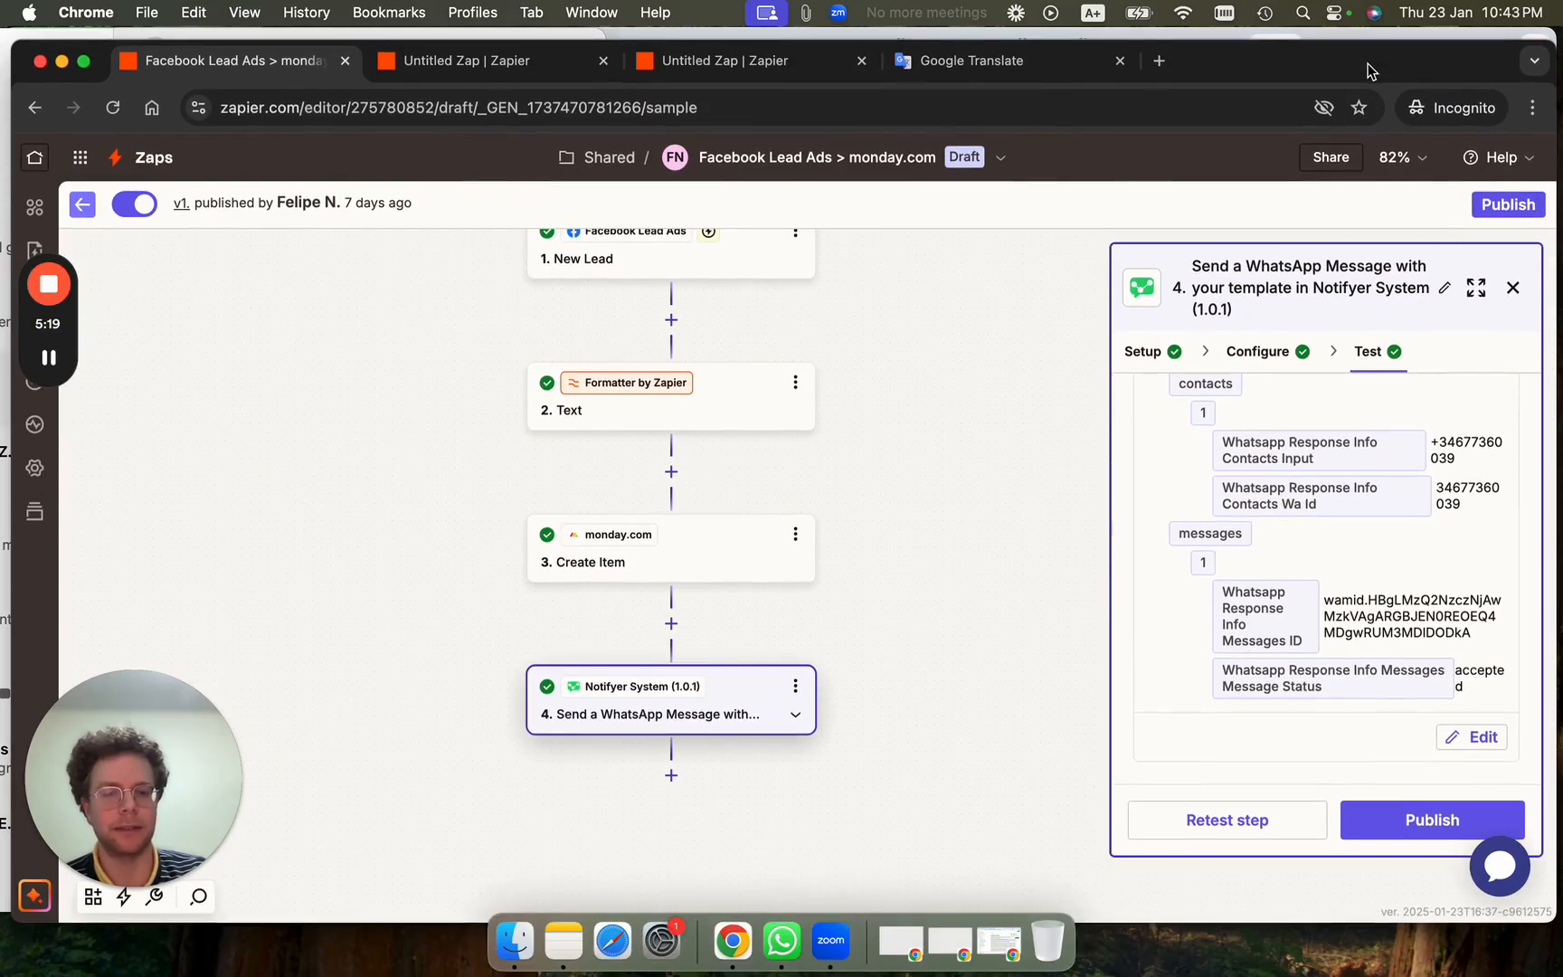
pyautogui.click(1269, 836)
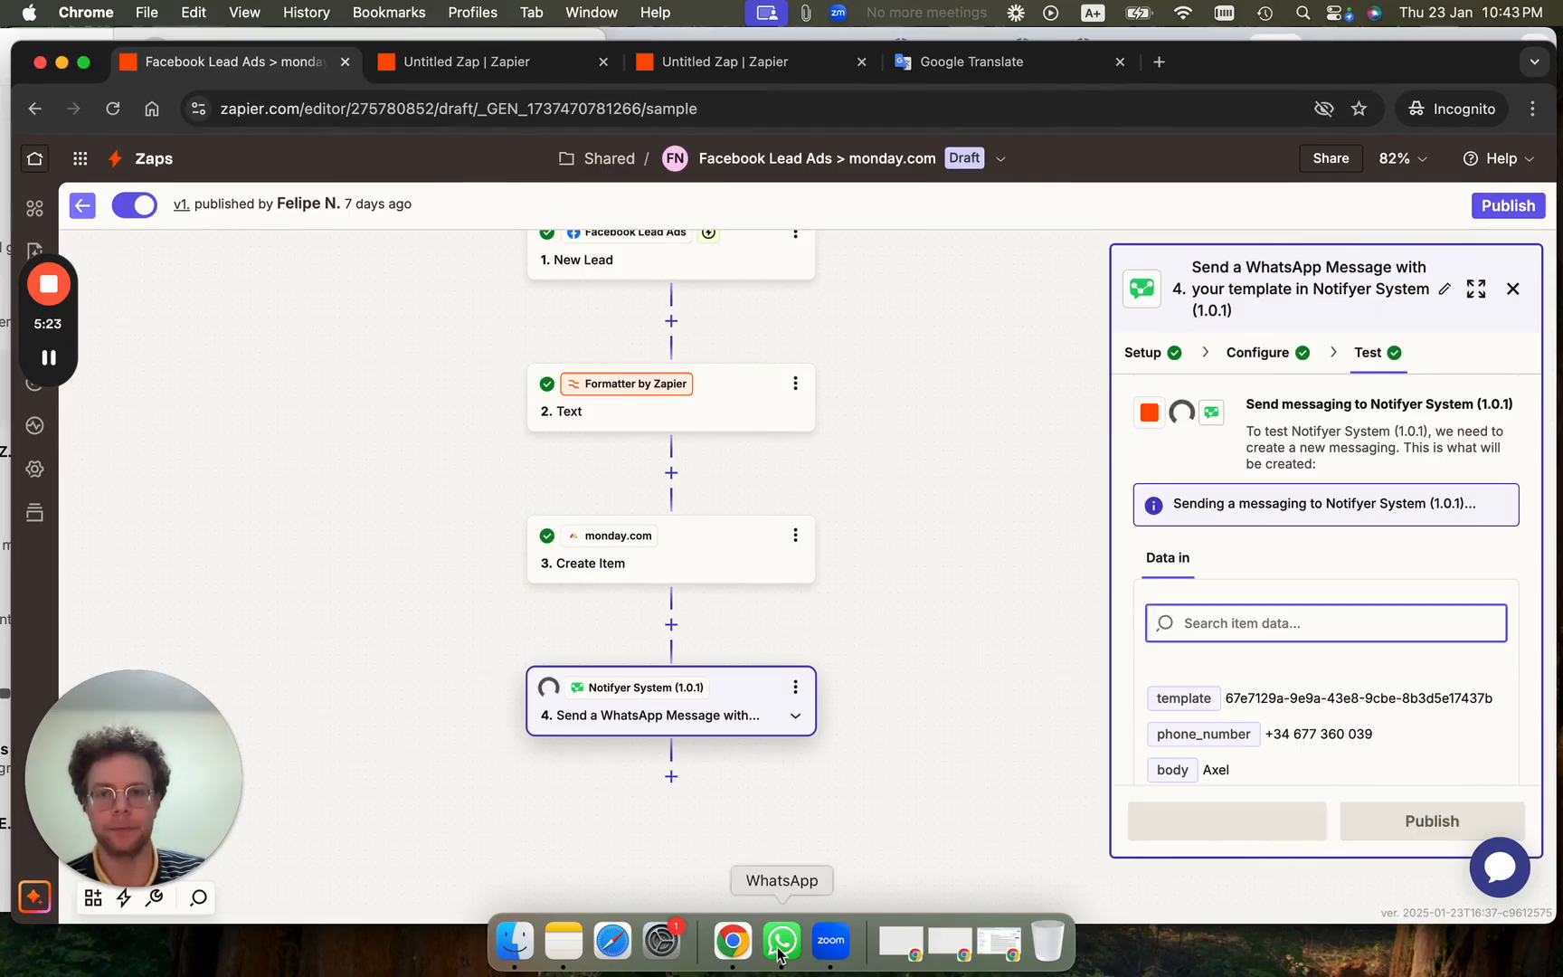
pyautogui.click(534, 62)
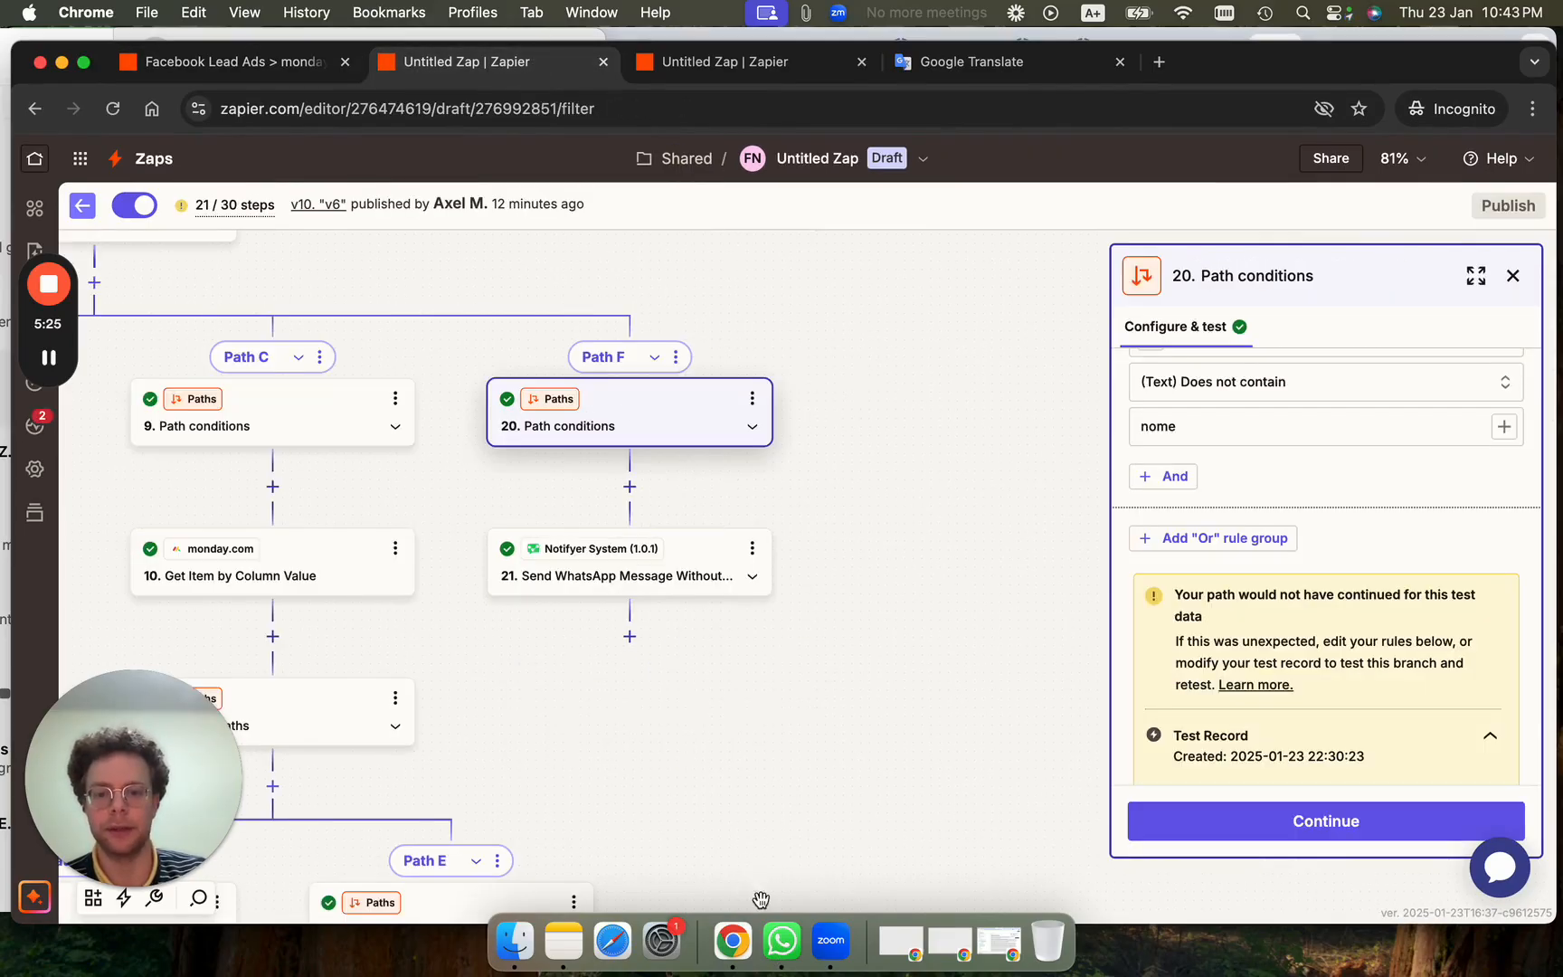
pyautogui.click(780, 936)
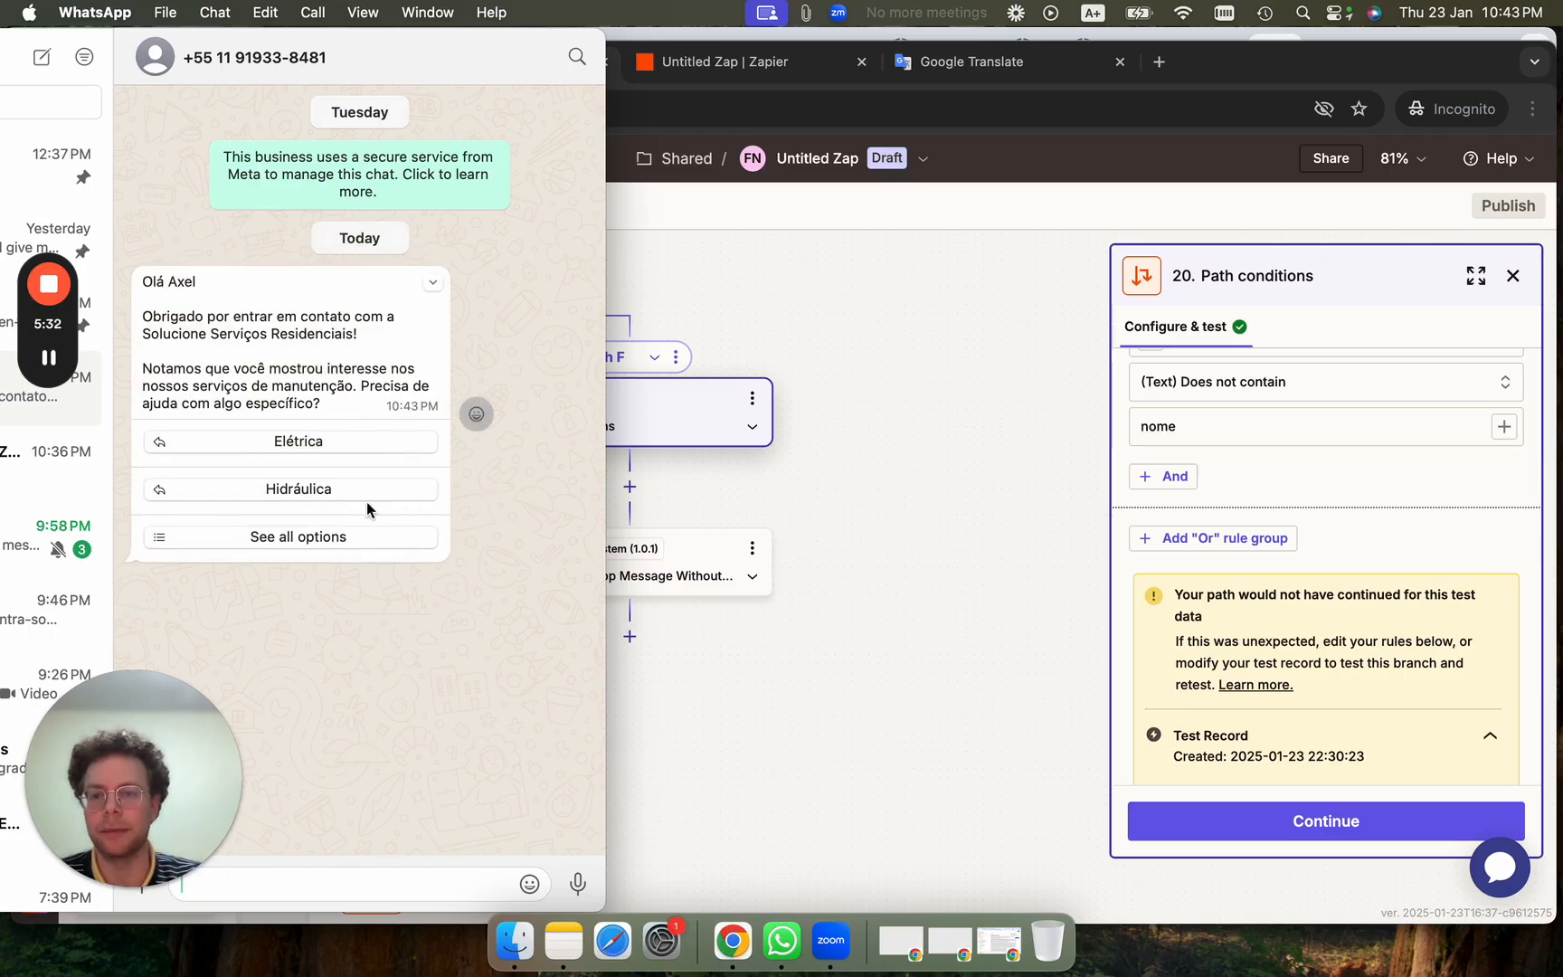
# Reply to the chatbot with the Outros option.
pyautogui.click(334, 536)
pyautogui.click(352, 595)
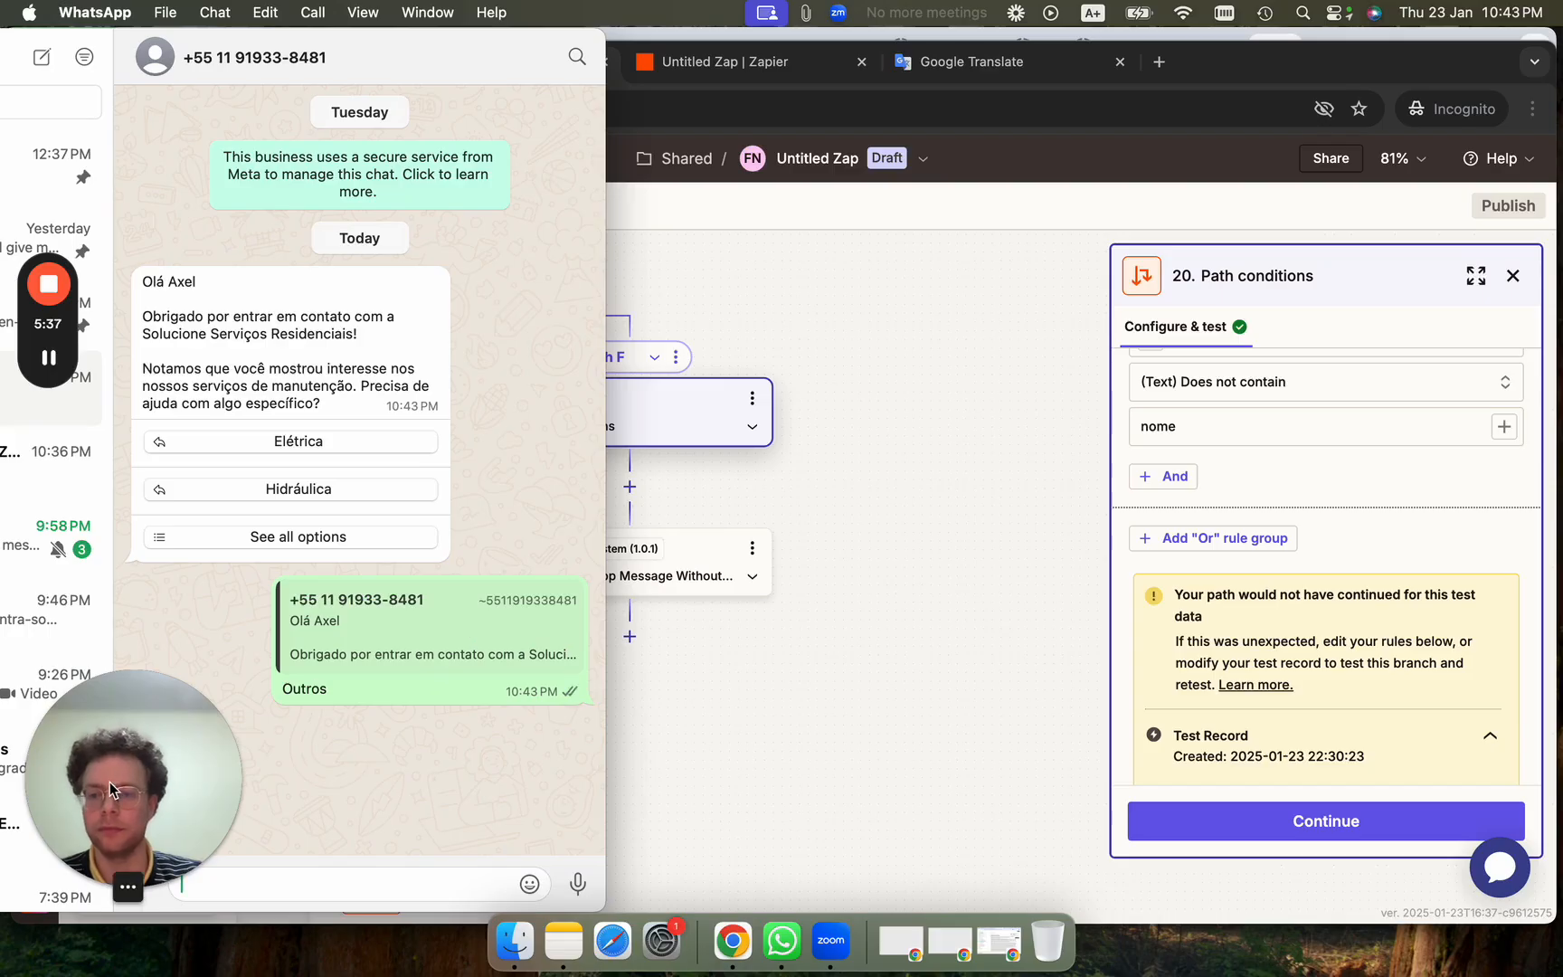
pyautogui.moveTo(110, 782); pyautogui.dragTo(860, 709)
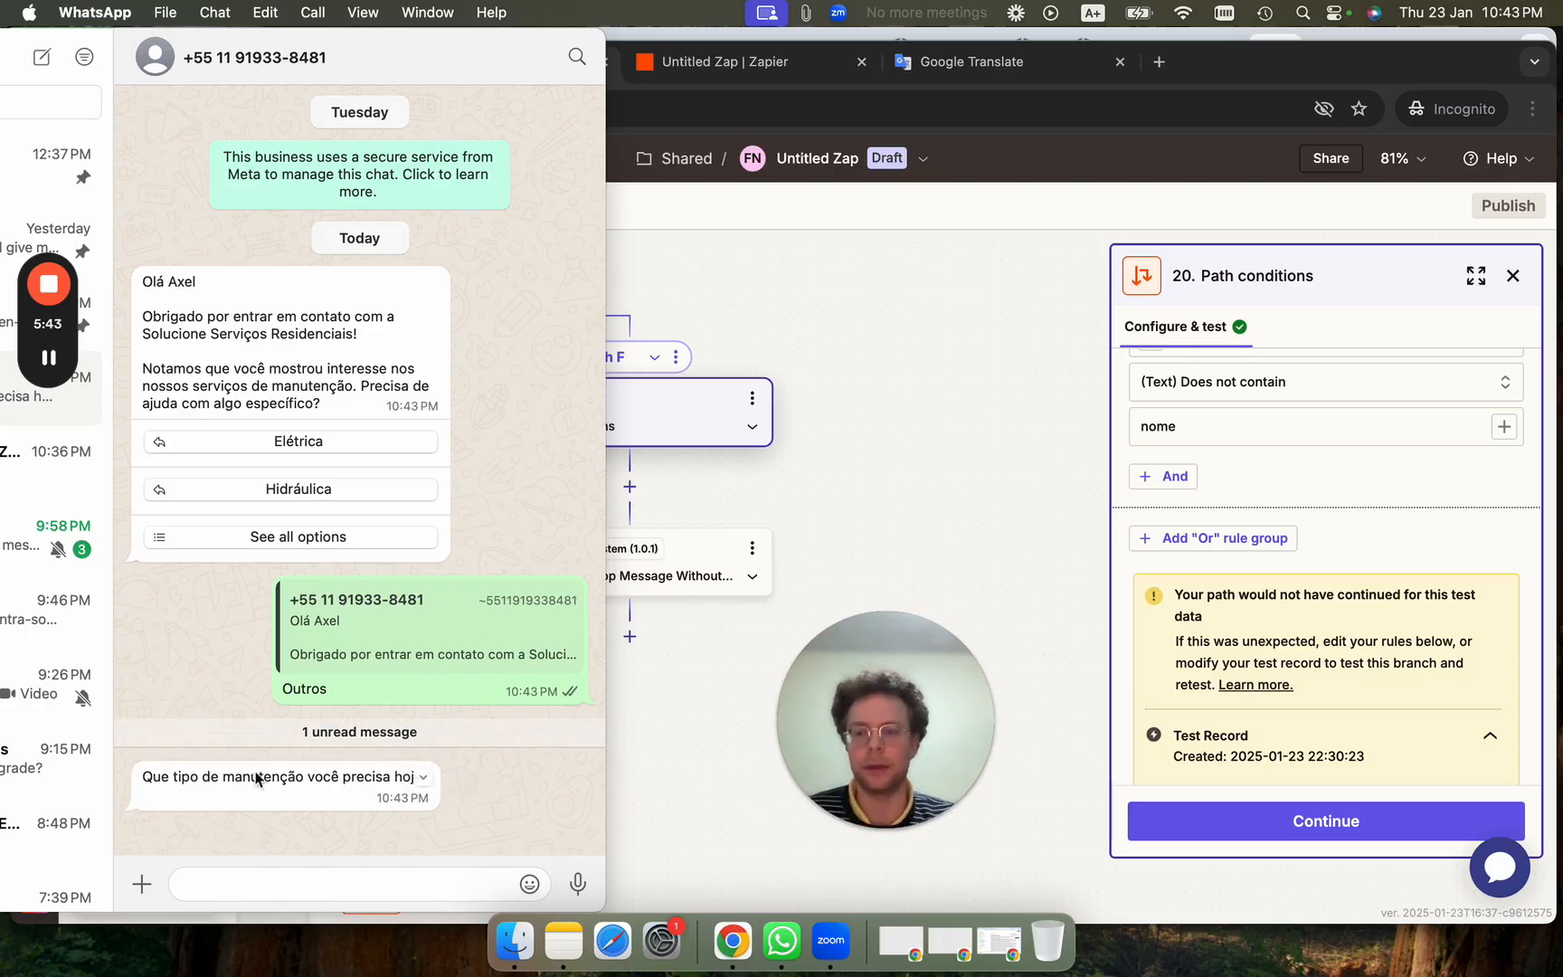
# Send 'i need pool' so the bot hands off to an attendant, then return to Zapier.
pyautogui.click(295, 891)
pyautogui.write('i need')
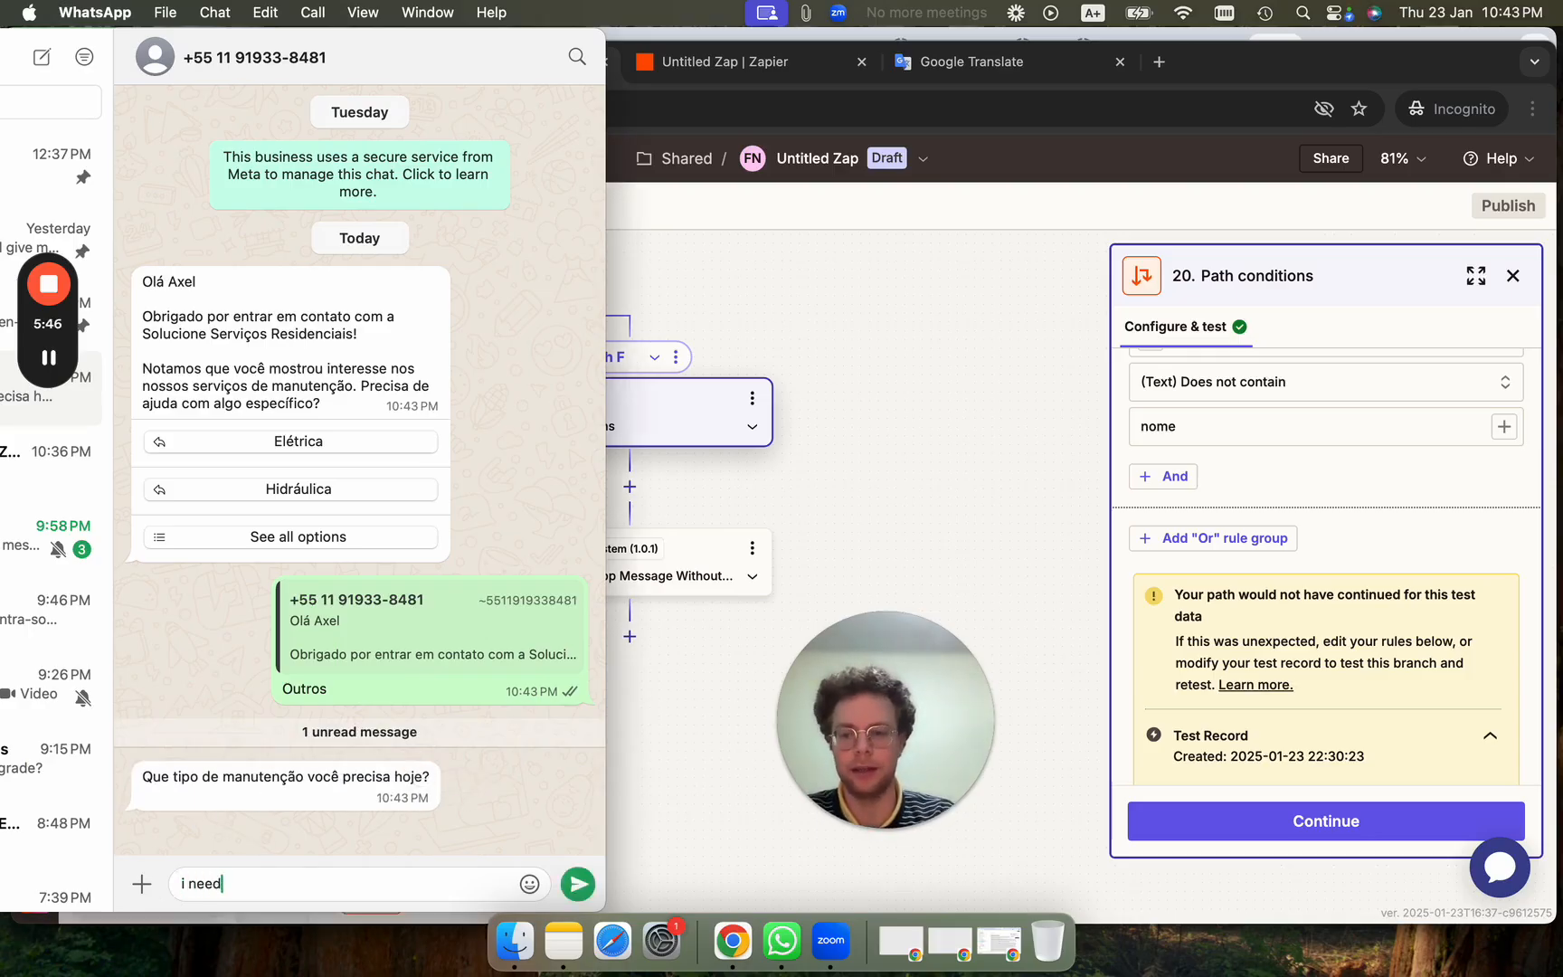
pyautogui.write(' pool')
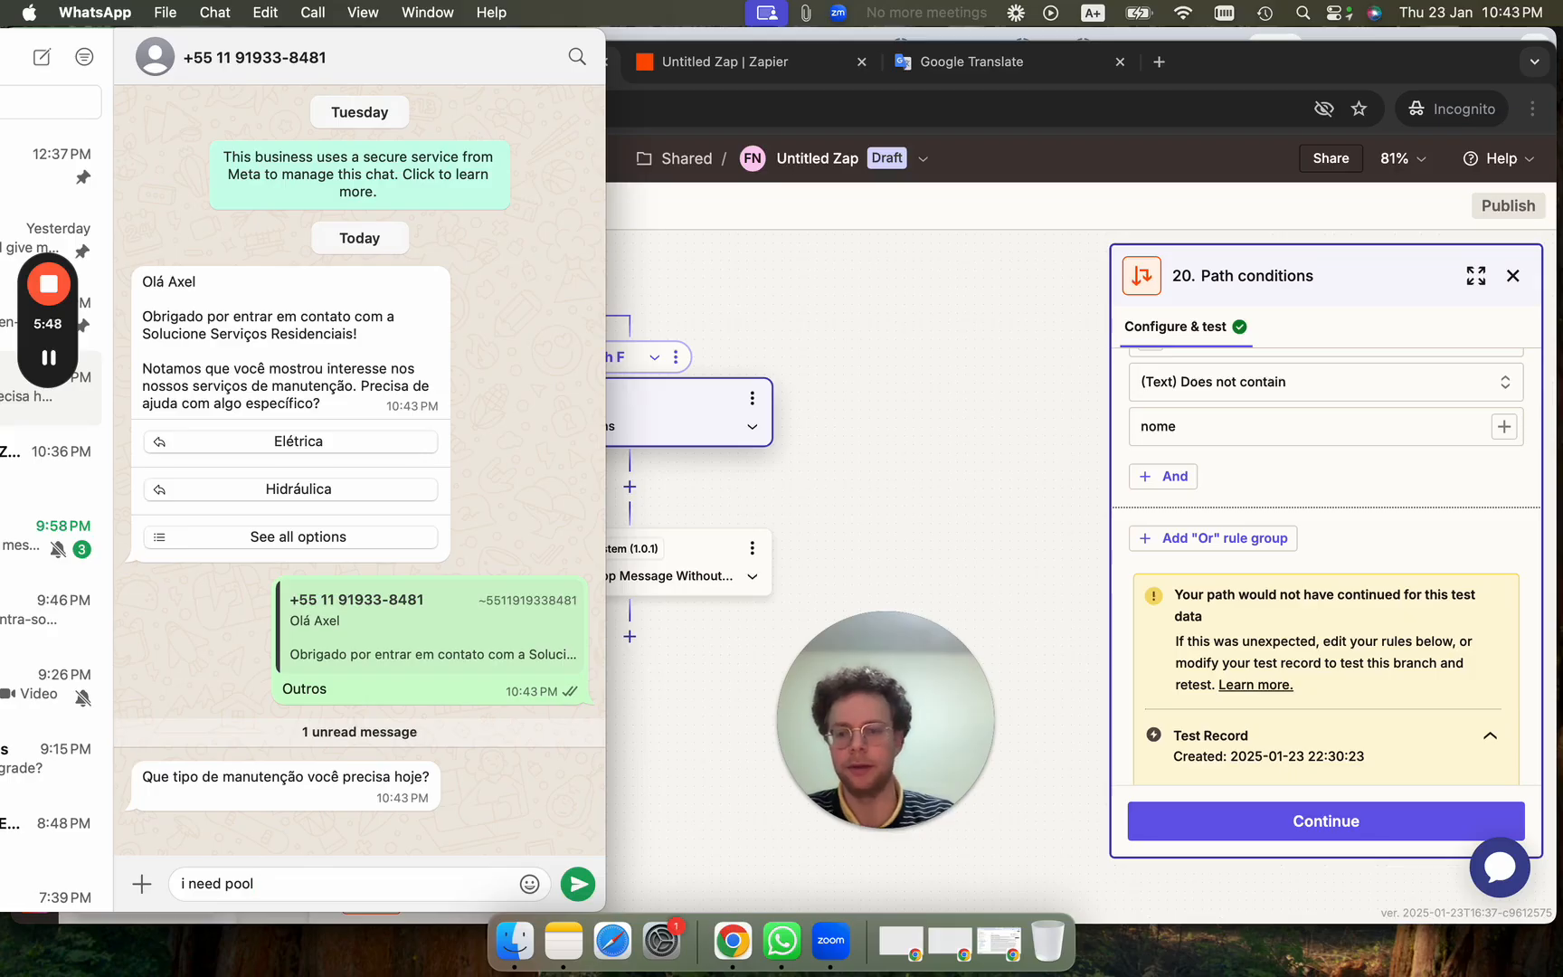
pyautogui.press('Return')
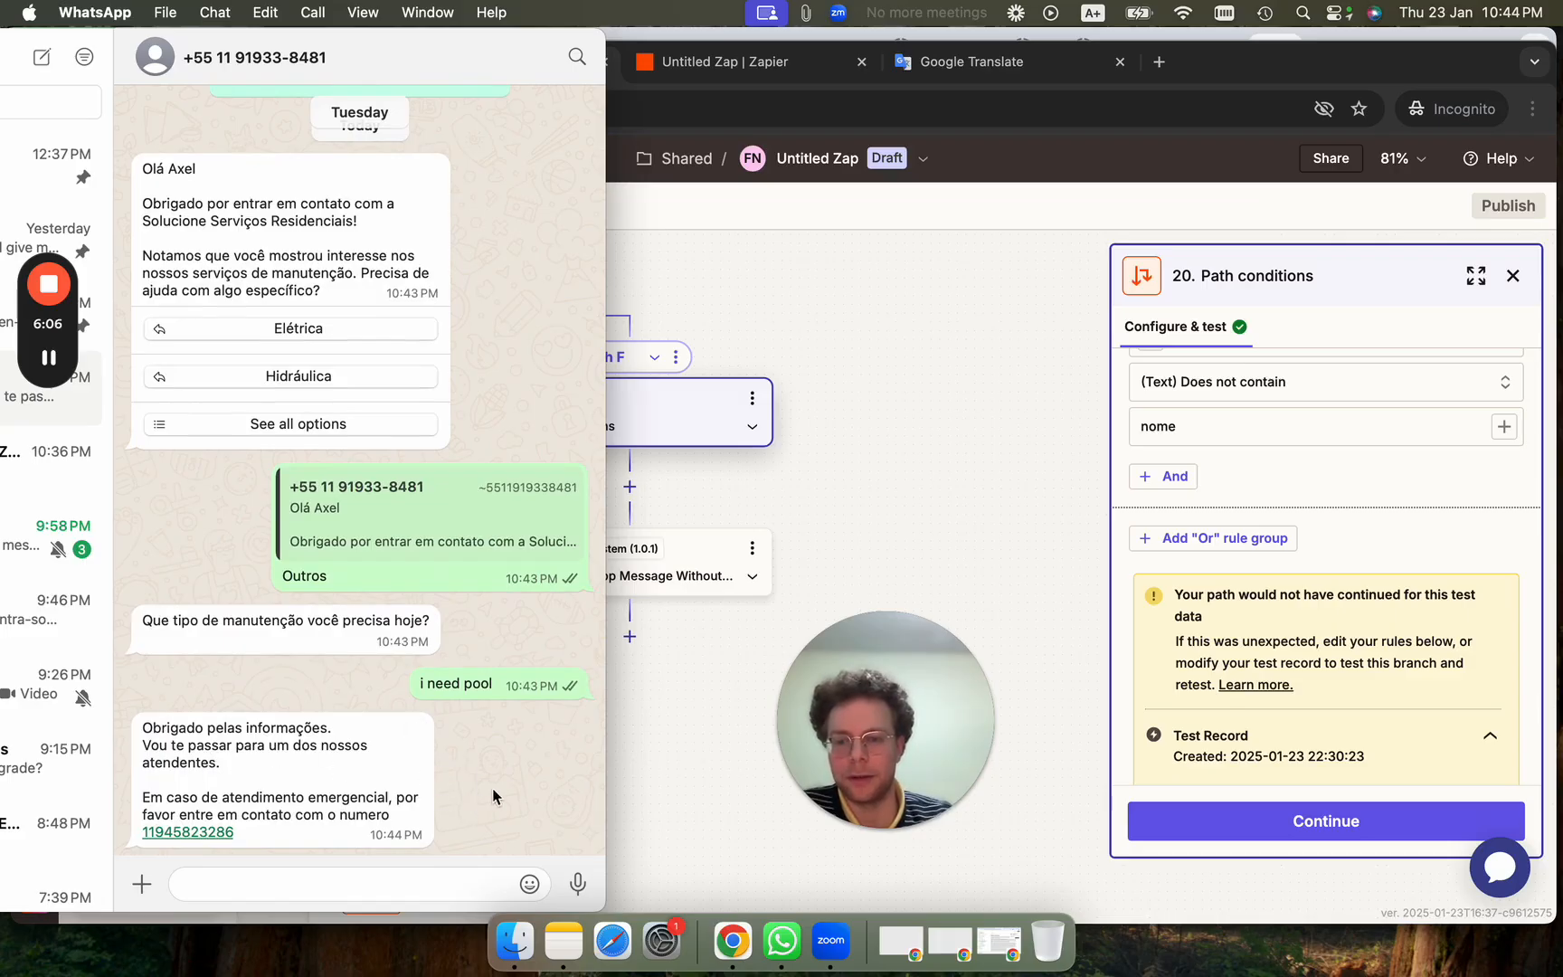
pyautogui.click(674, 754)
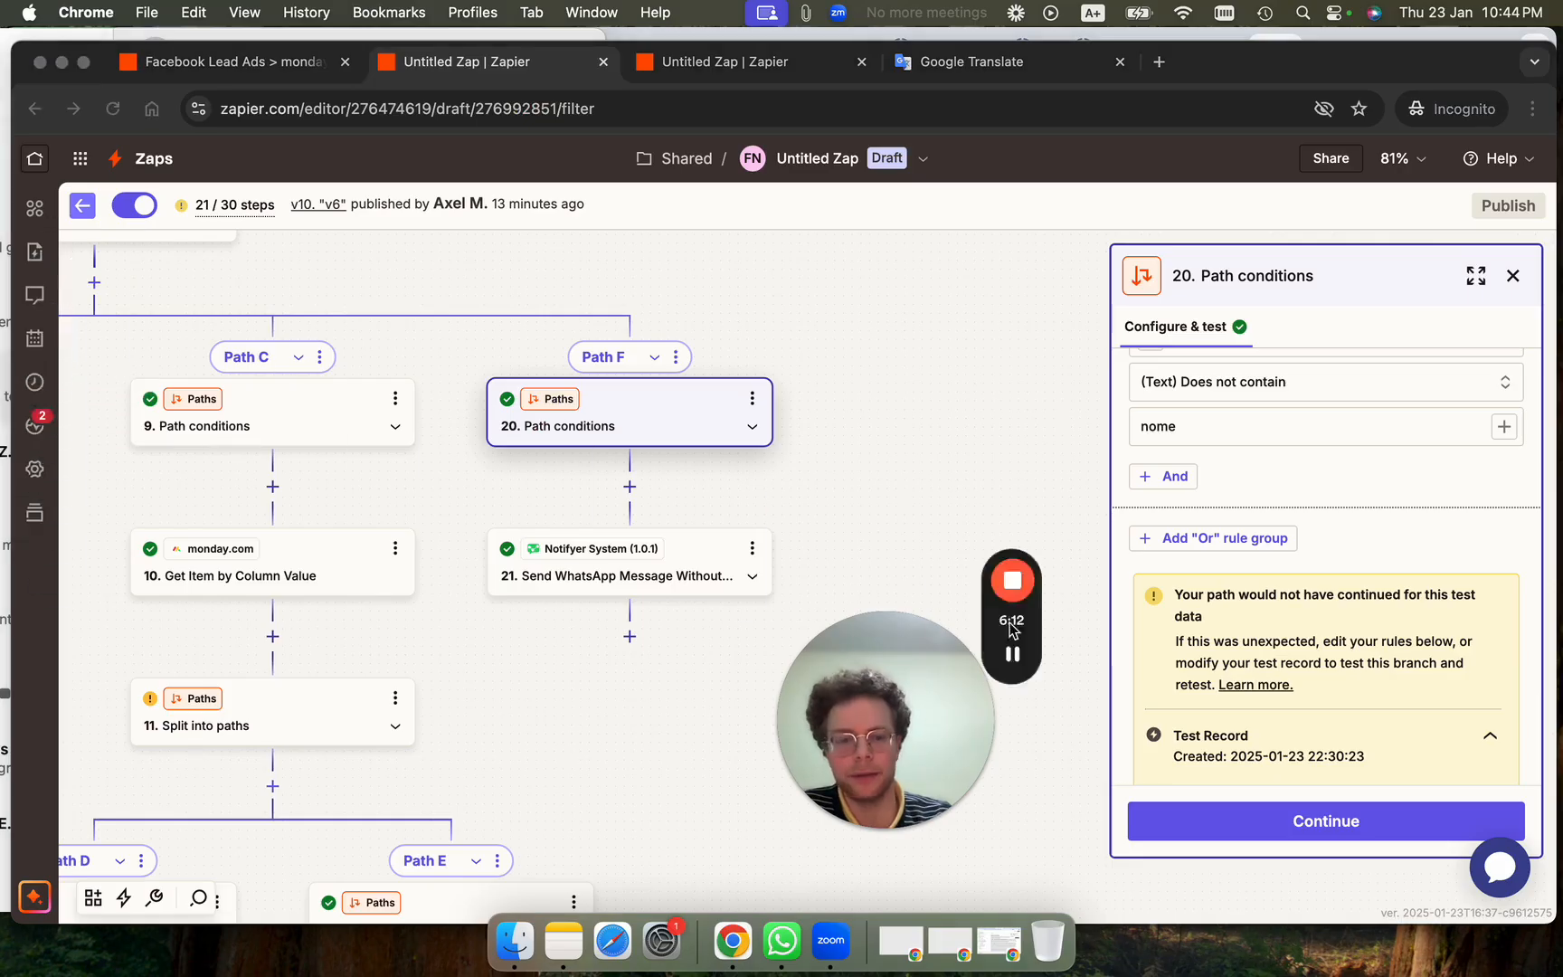
# Review the Zap runs history of stopped and successful runs, then go back to the WhatsApp chat.
pyautogui.click(35, 381)
pyautogui.scroll(-3, 419, 747)
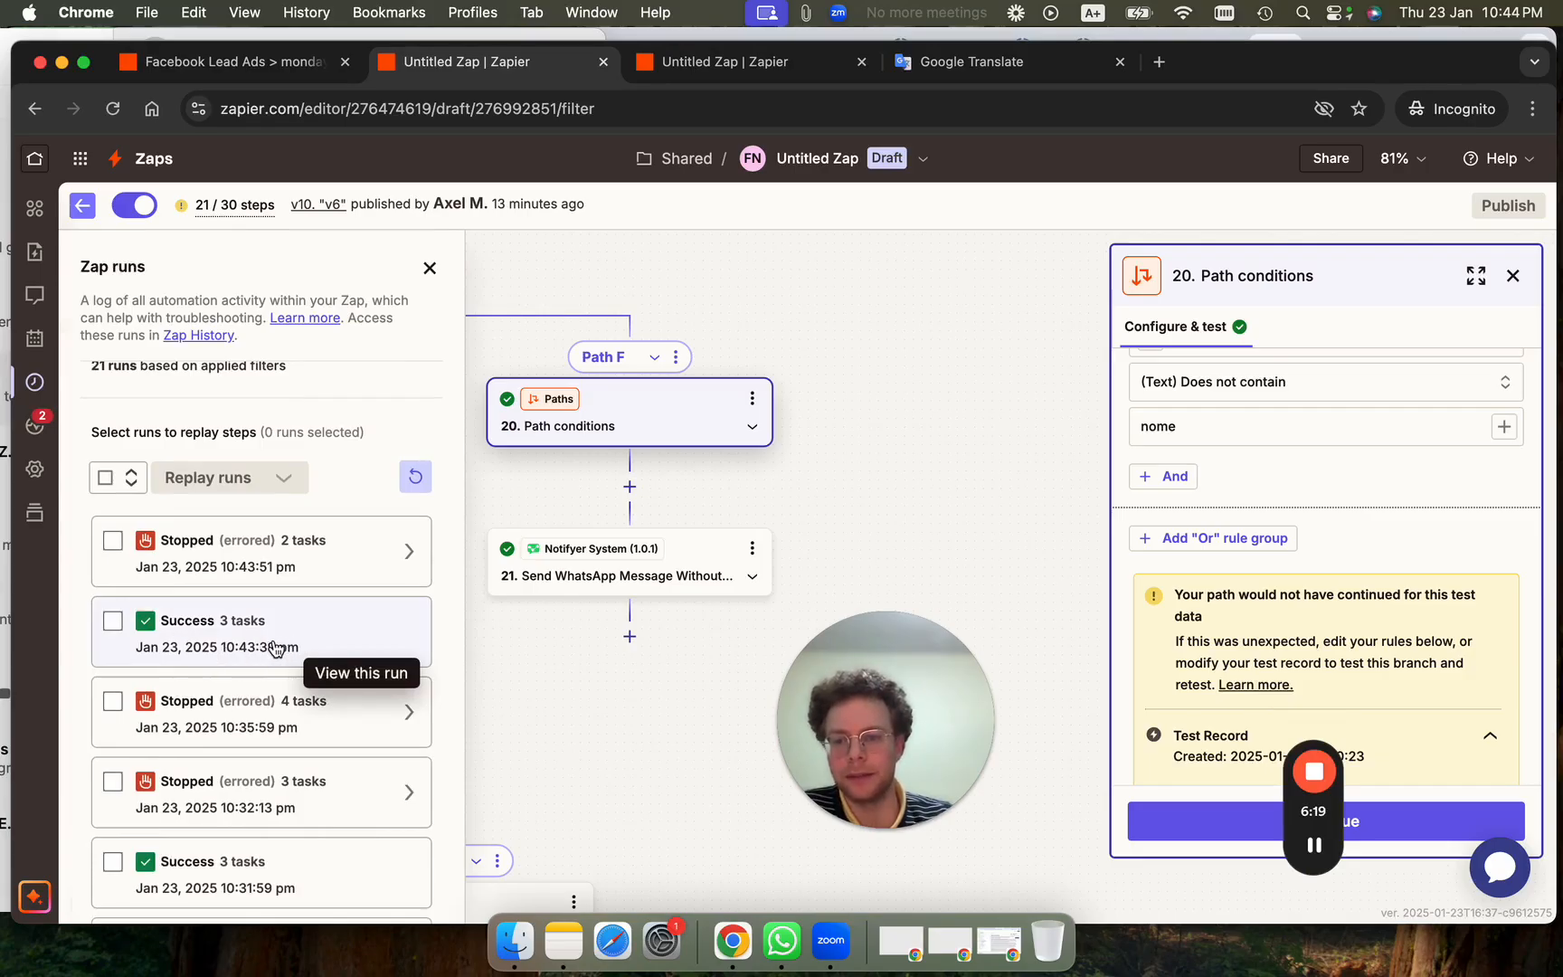
pyautogui.click(7, 636)
pyautogui.scroll(3, 420, 630)
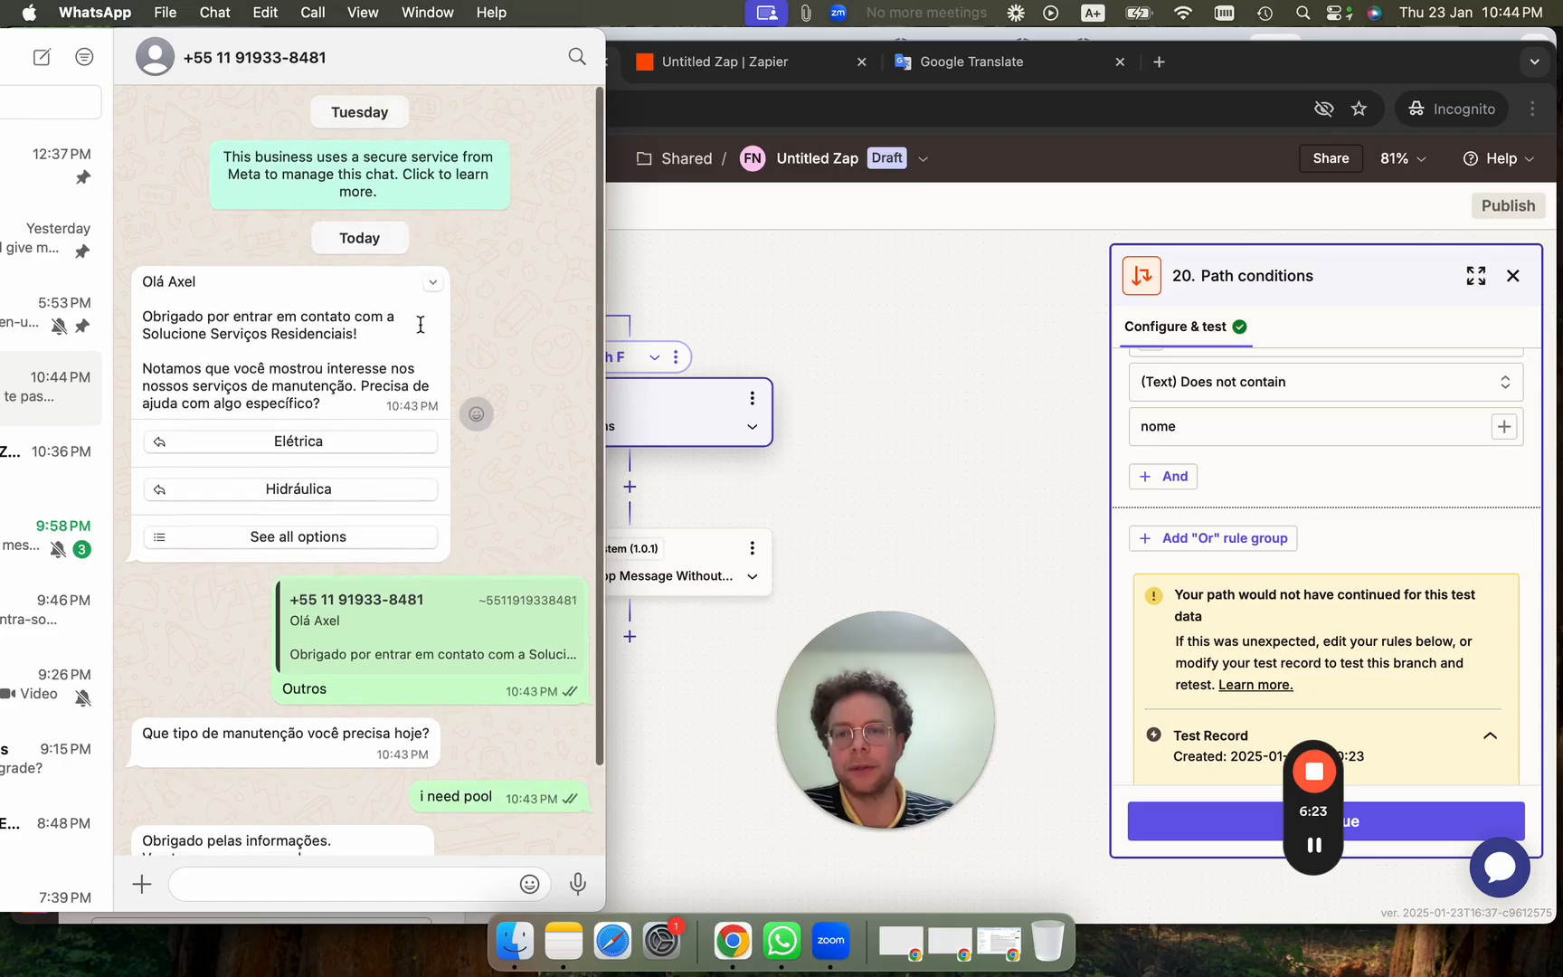
# Select the five chatbot test messages, greeting through Que tipo de manutenção, and delete them for me.
pyautogui.rightClick(380, 350)
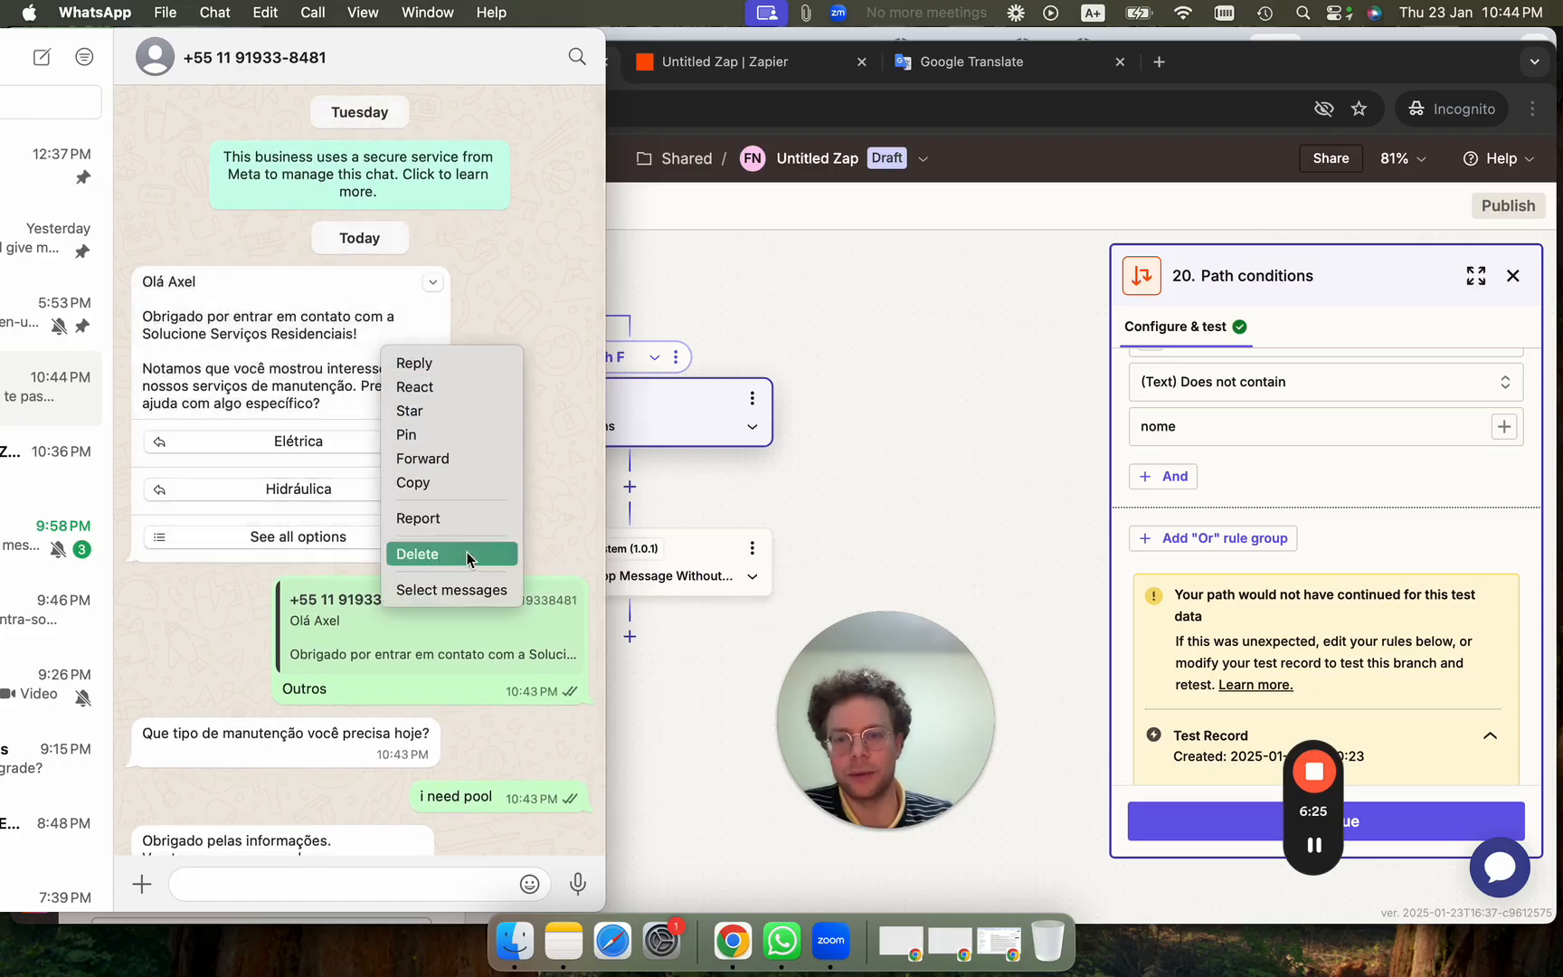
pyautogui.click(459, 591)
pyautogui.click(460, 608)
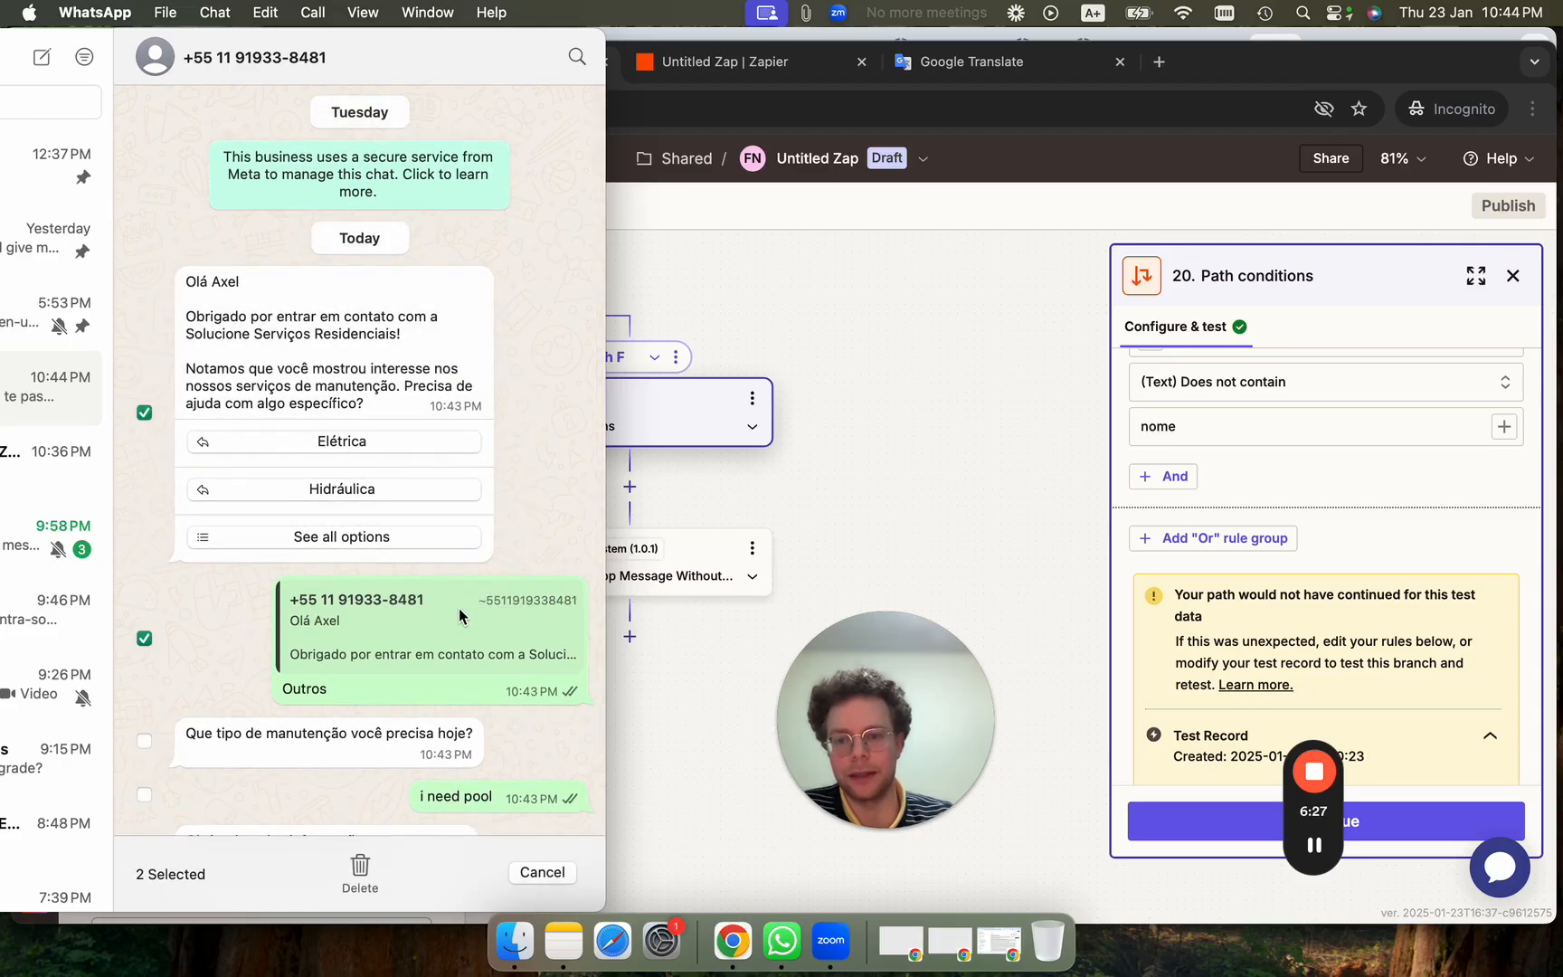
pyautogui.scroll(-2, 459, 608)
pyautogui.click(386, 638)
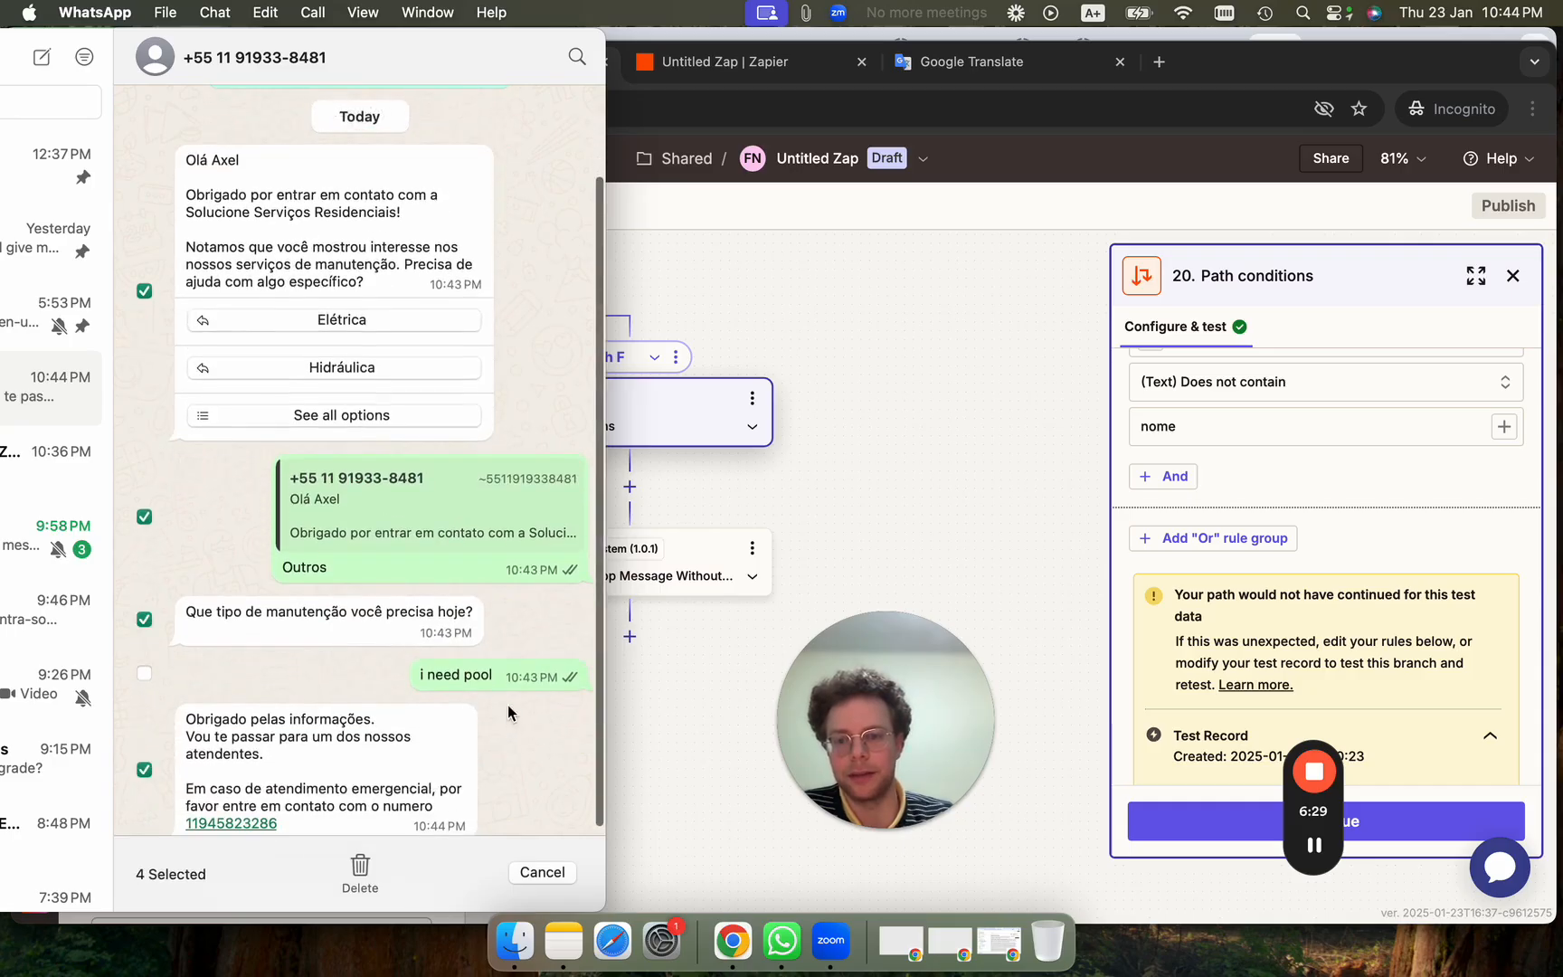
pyautogui.click(360, 868)
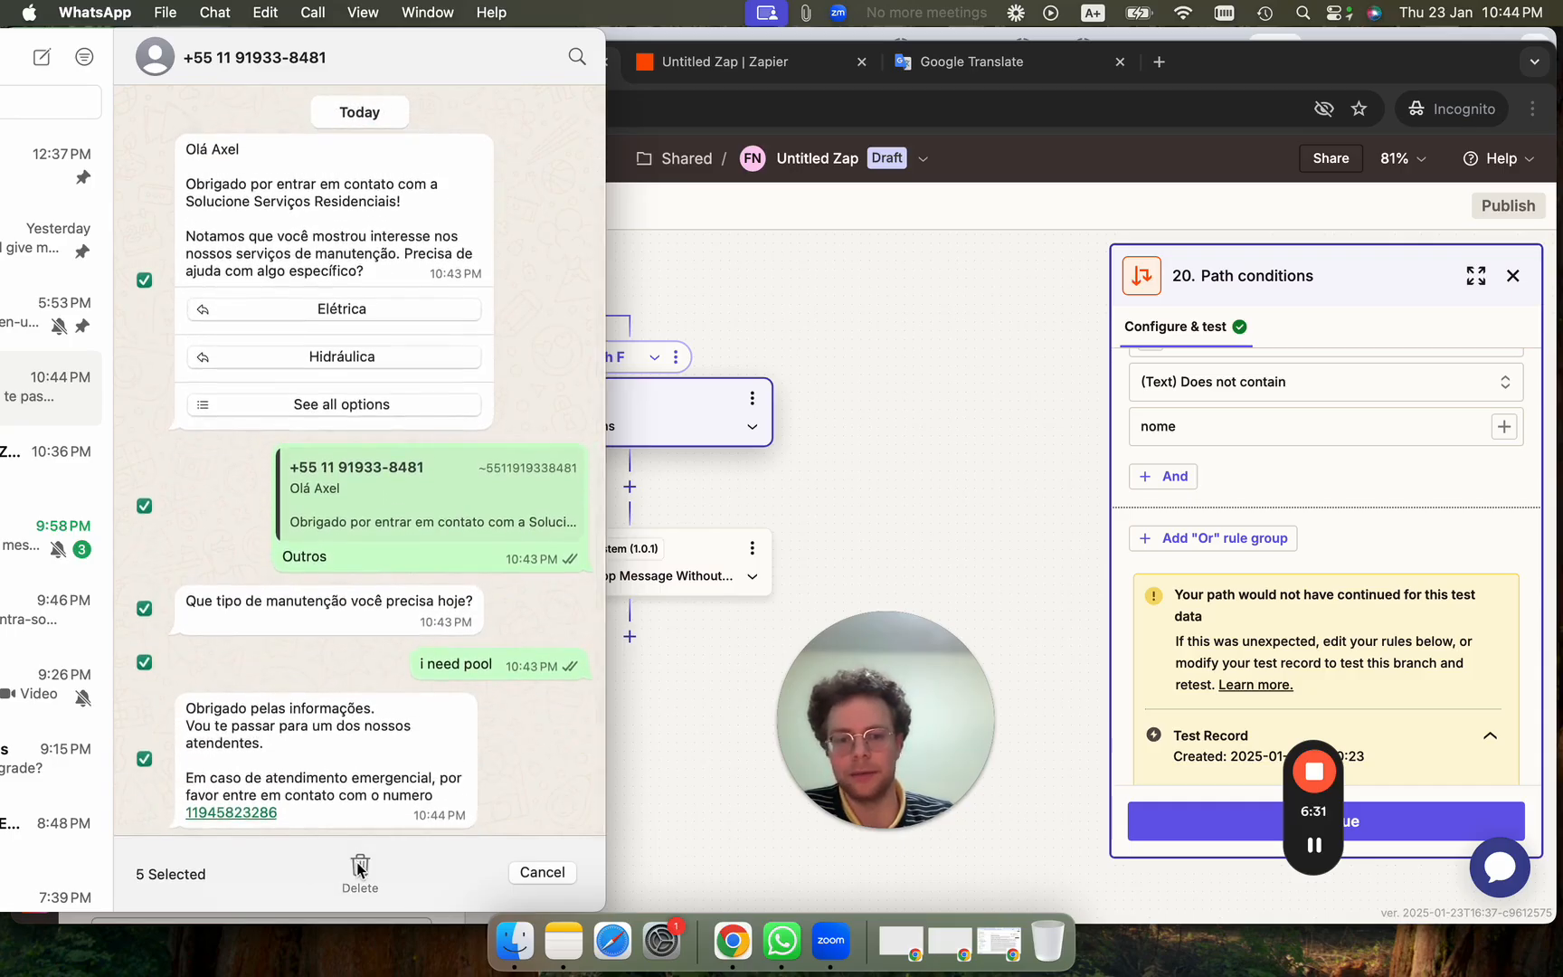
pyautogui.click(190, 517)
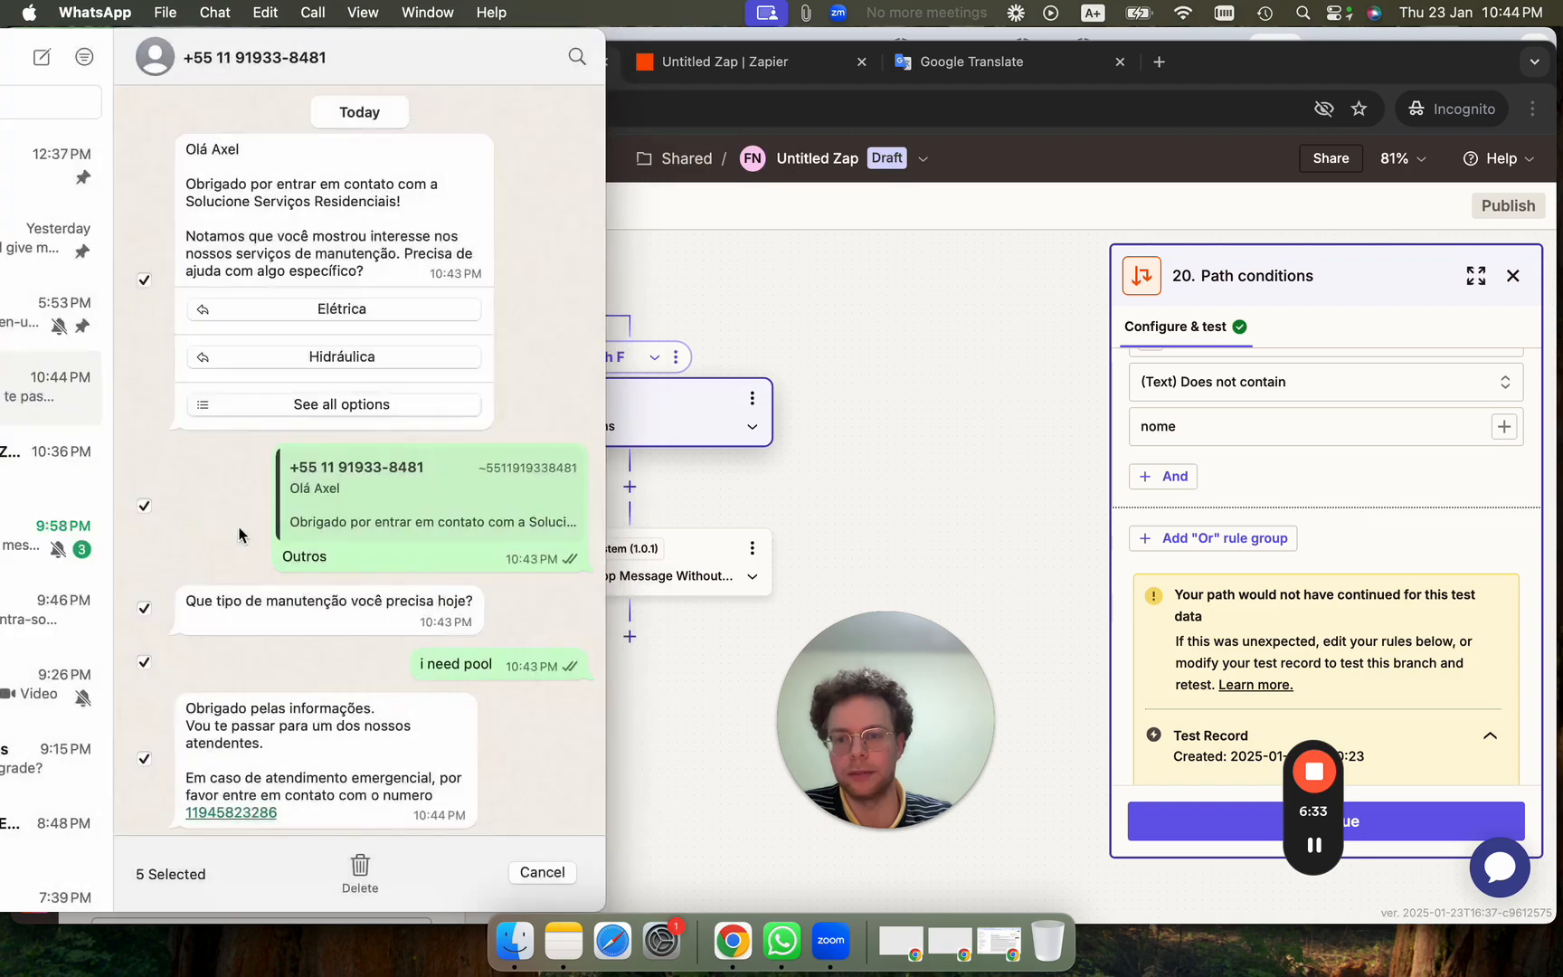
# Retest step 4 of the Facebook Lead Ads > monday.com Zap to send a fresh WhatsApp message.
pyautogui.click(614, 278)
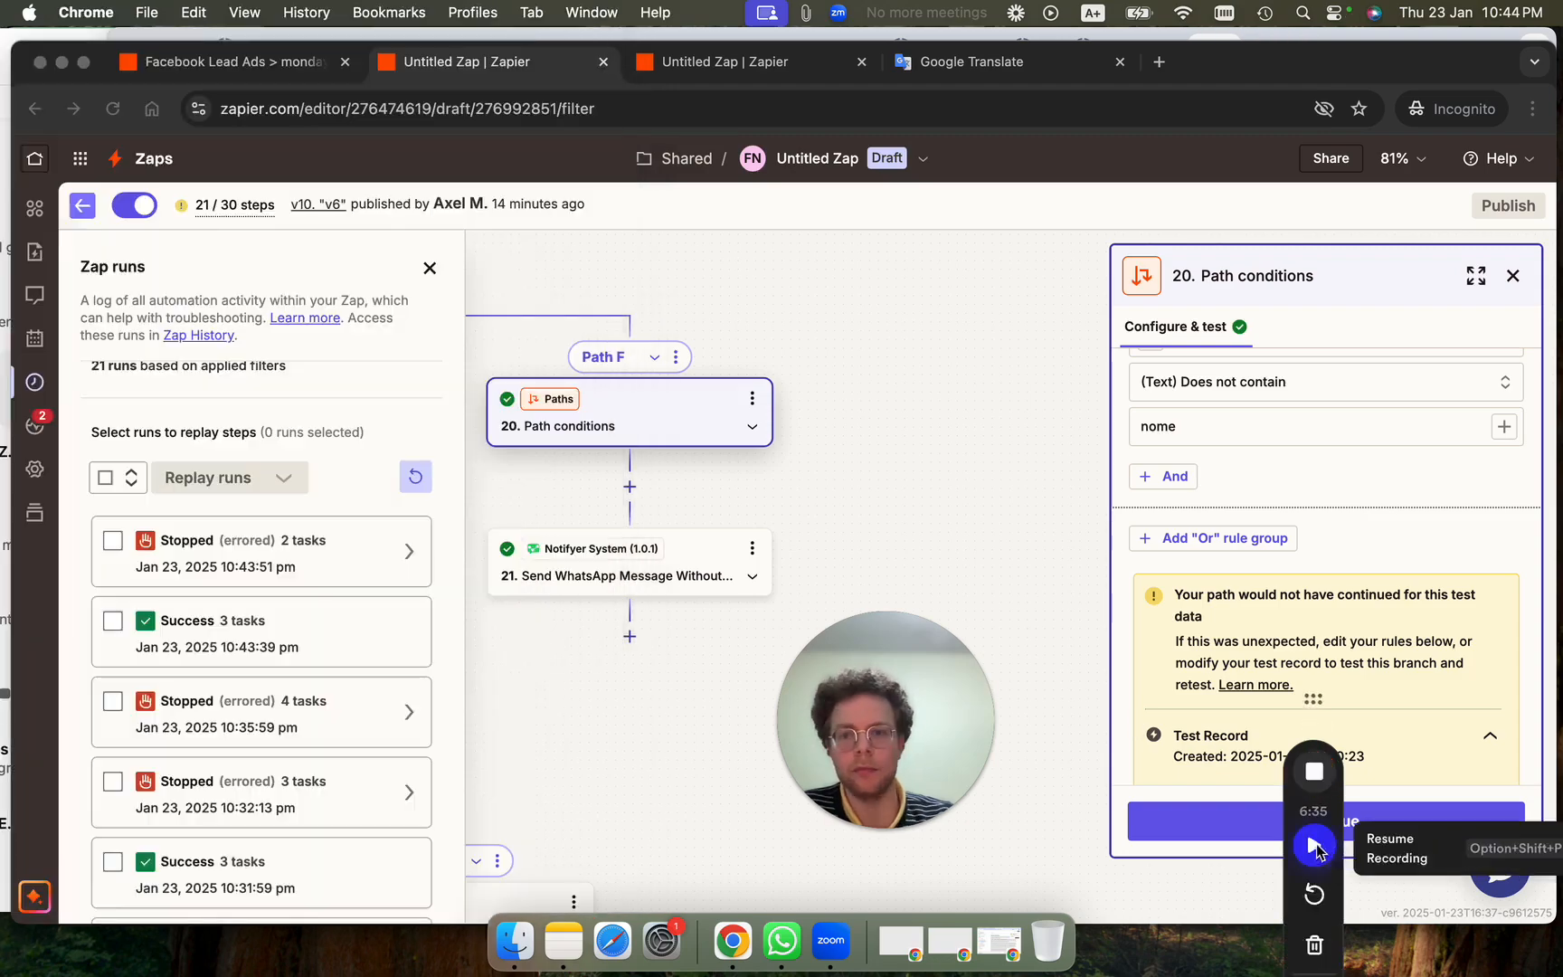
pyautogui.click(297, 60)
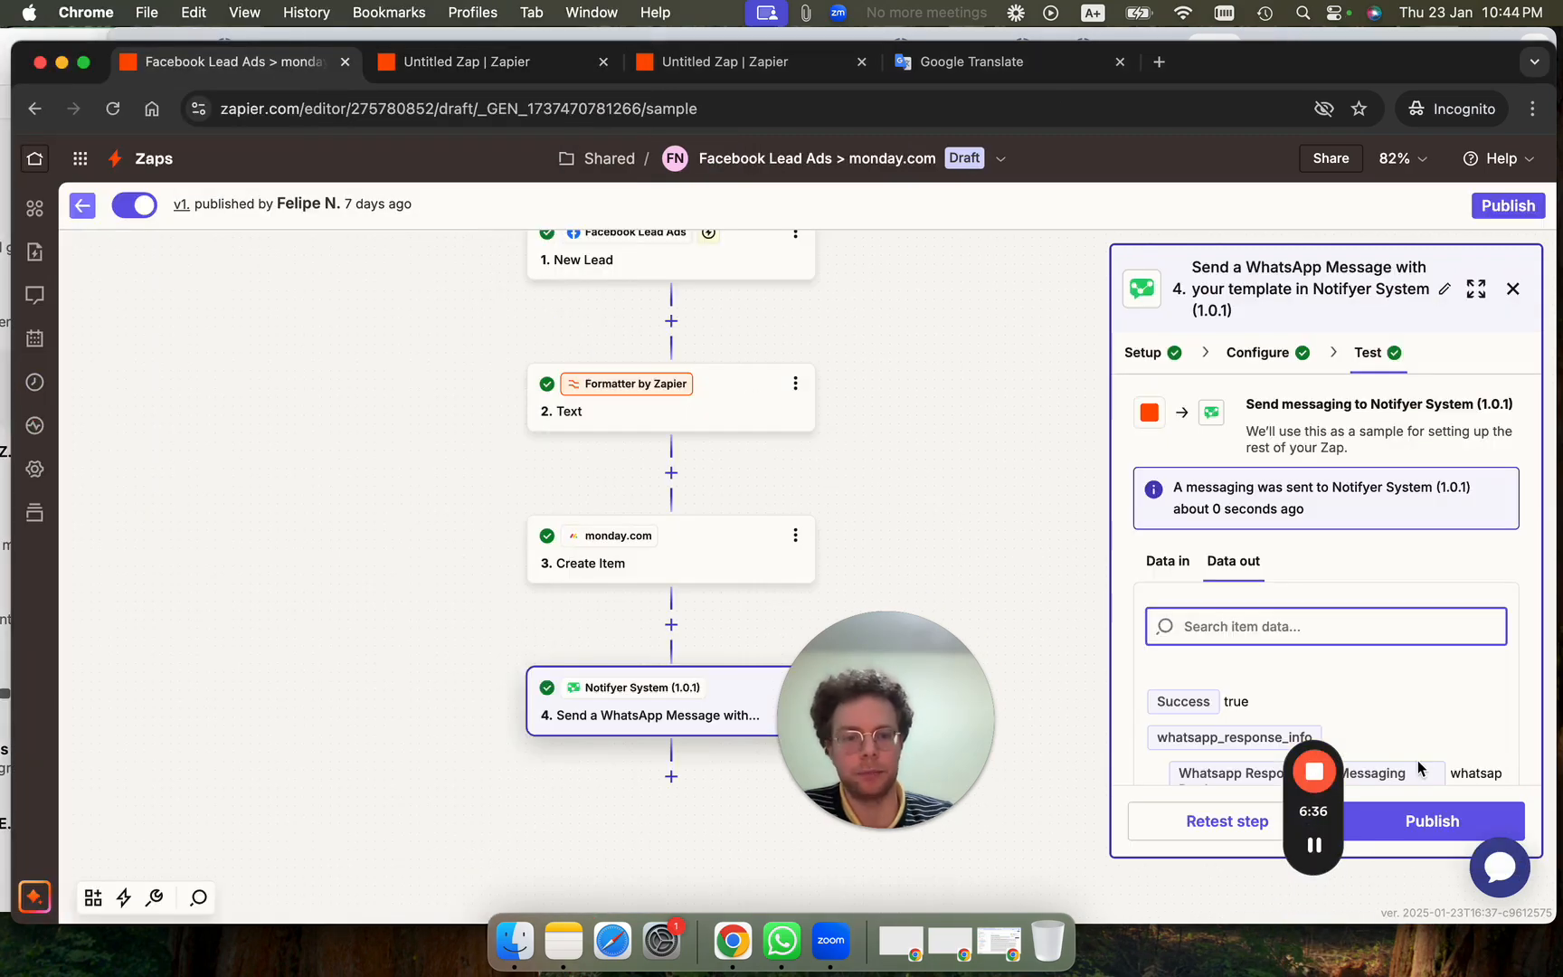
pyautogui.click(1244, 820)
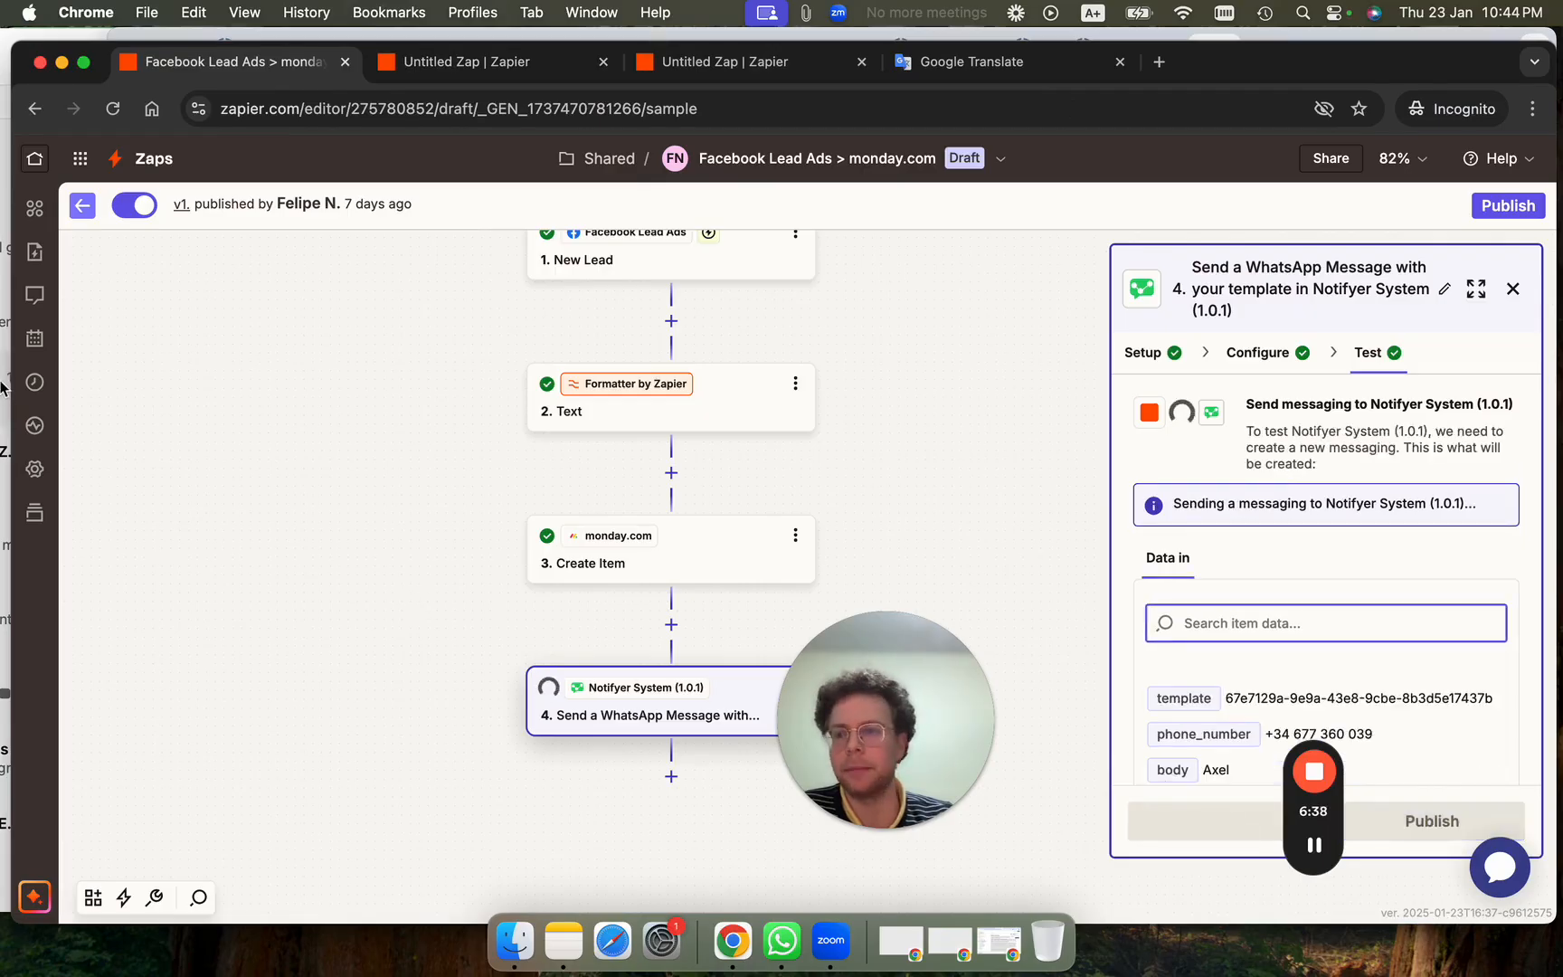
pyautogui.click(2, 112)
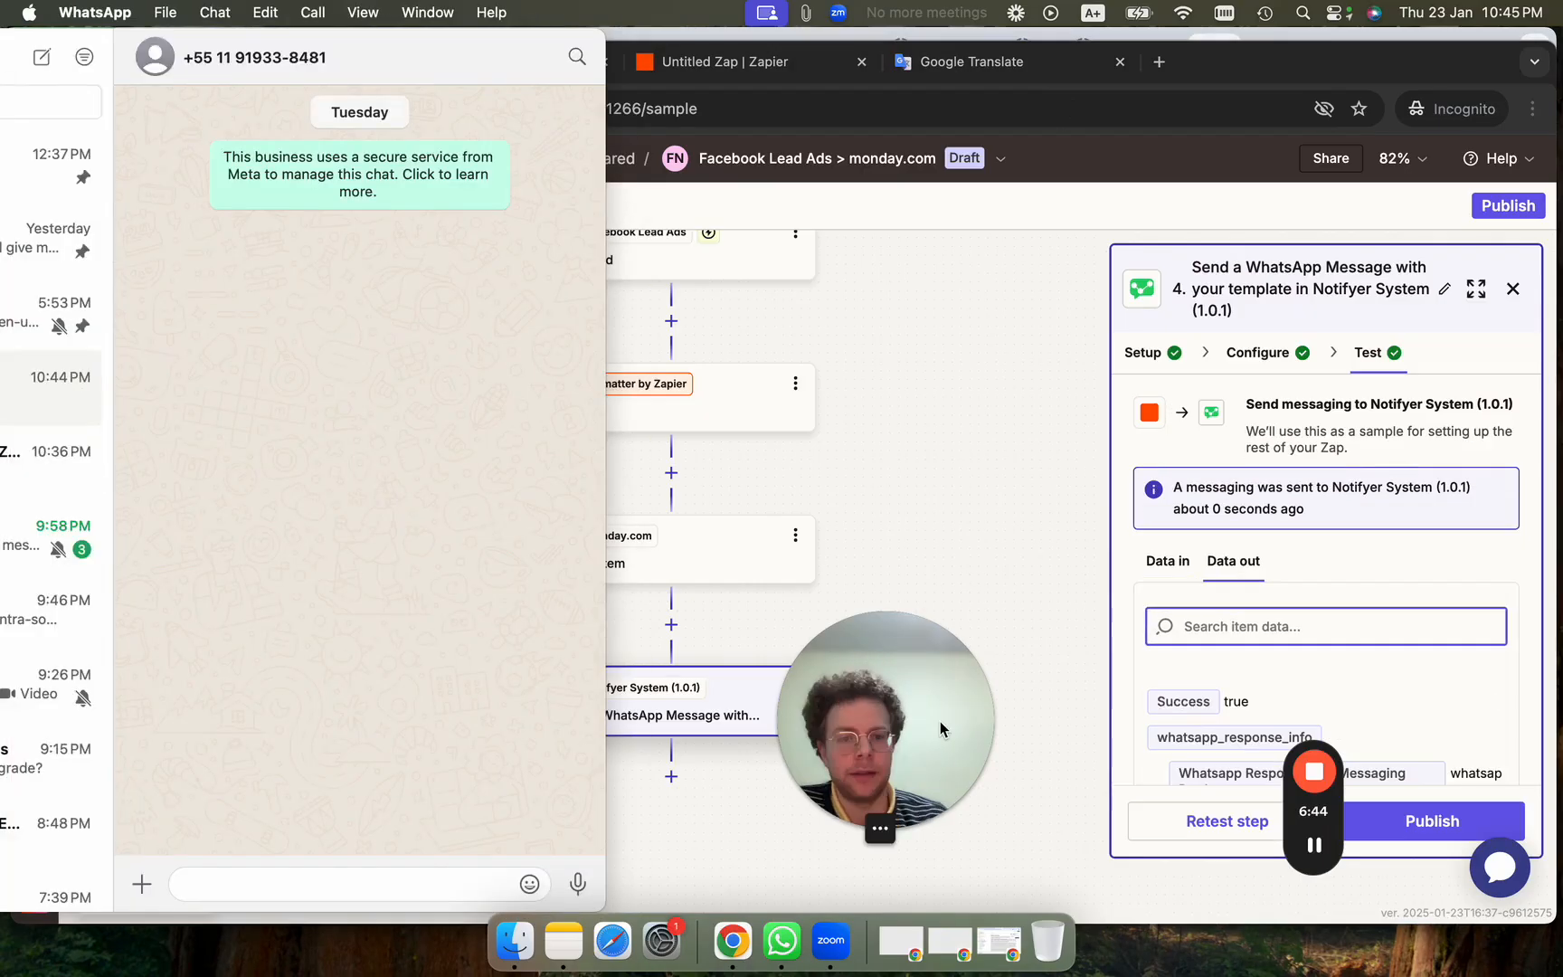
pyautogui.moveTo(940, 722); pyautogui.dragTo(1050, 685)
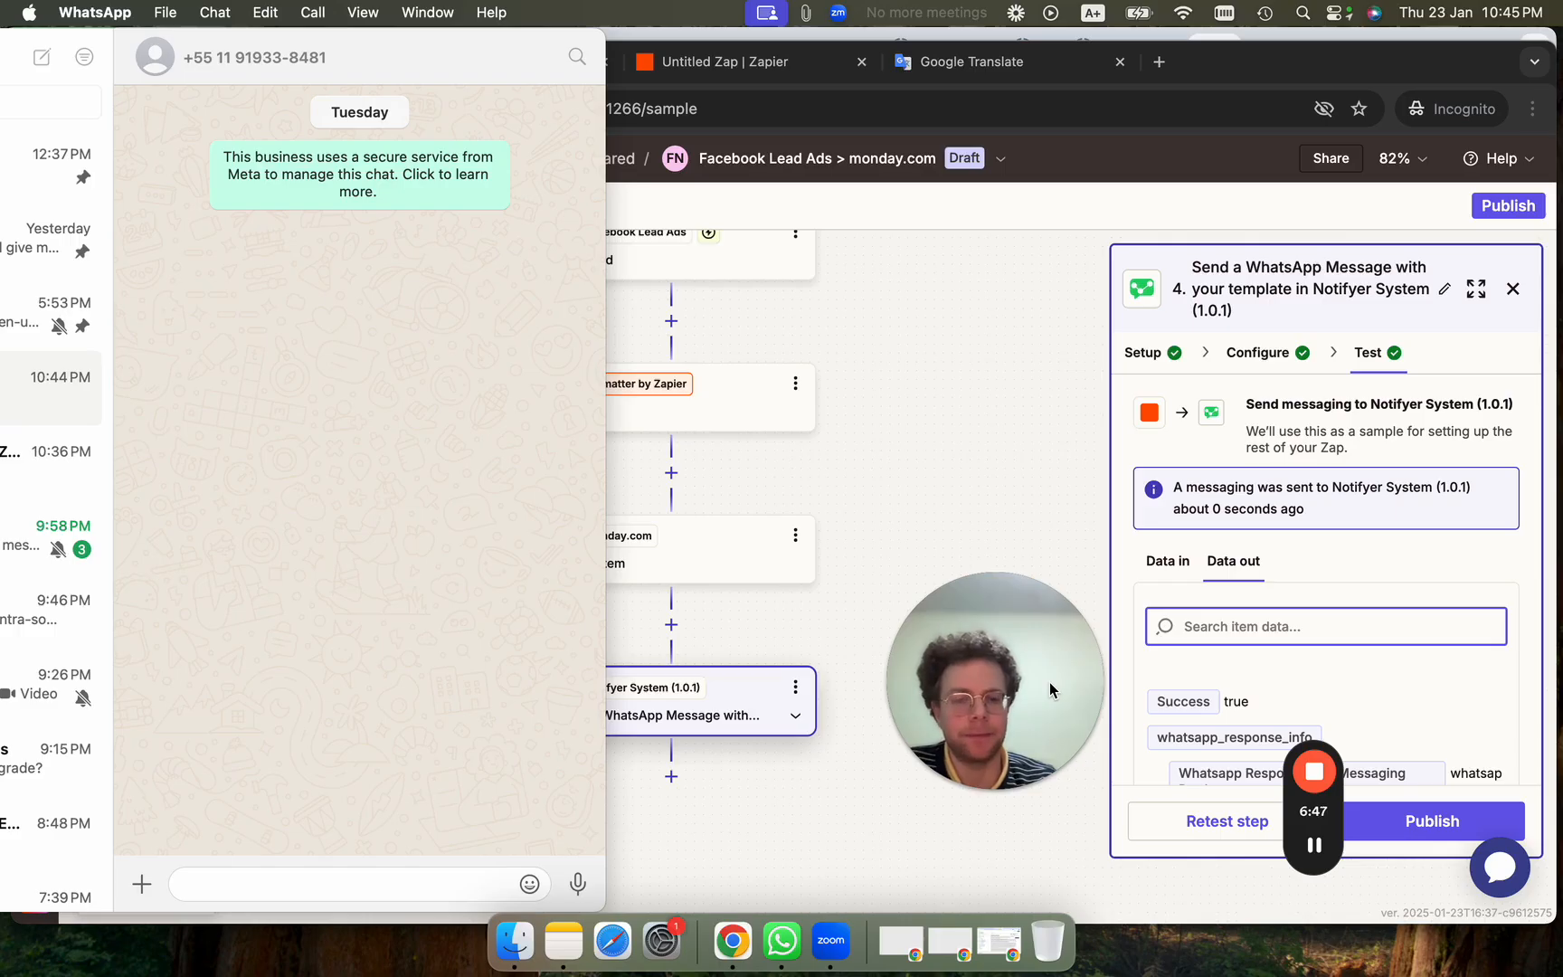
# Answer the chatbot with Hidráulica and a name to get the free-visit booking link, then return to Zapier.
pyautogui.moveTo(1049, 686); pyautogui.dragTo(1027, 799)
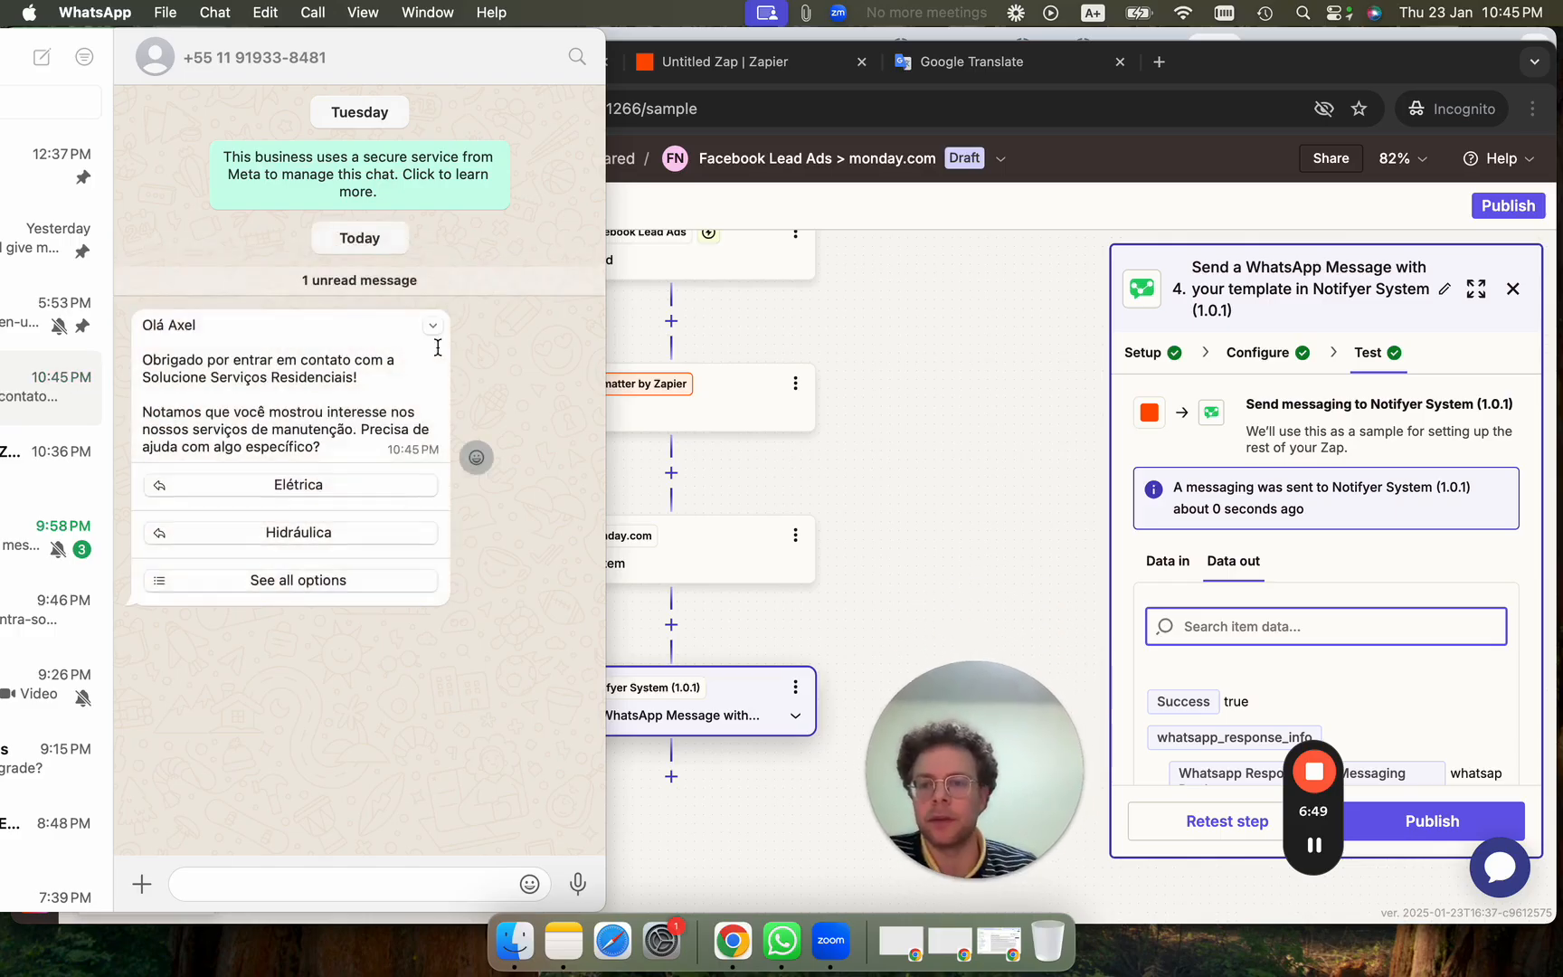
pyautogui.click(325, 538)
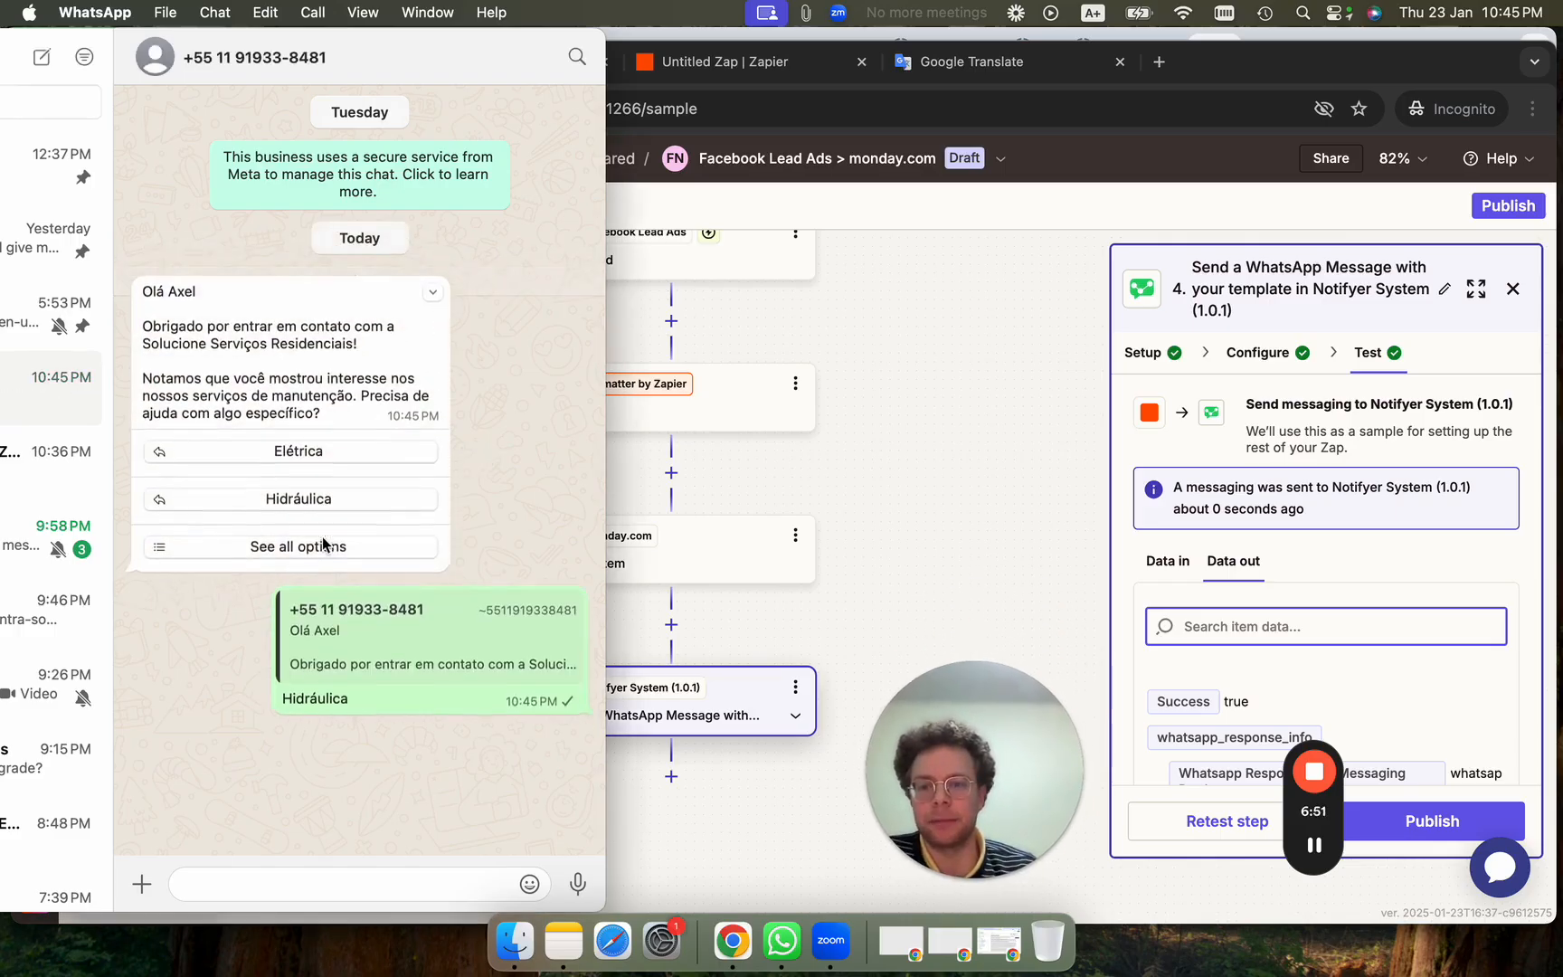
pyautogui.click(297, 876)
pyautogui.write('axel')
pyautogui.press('Return')
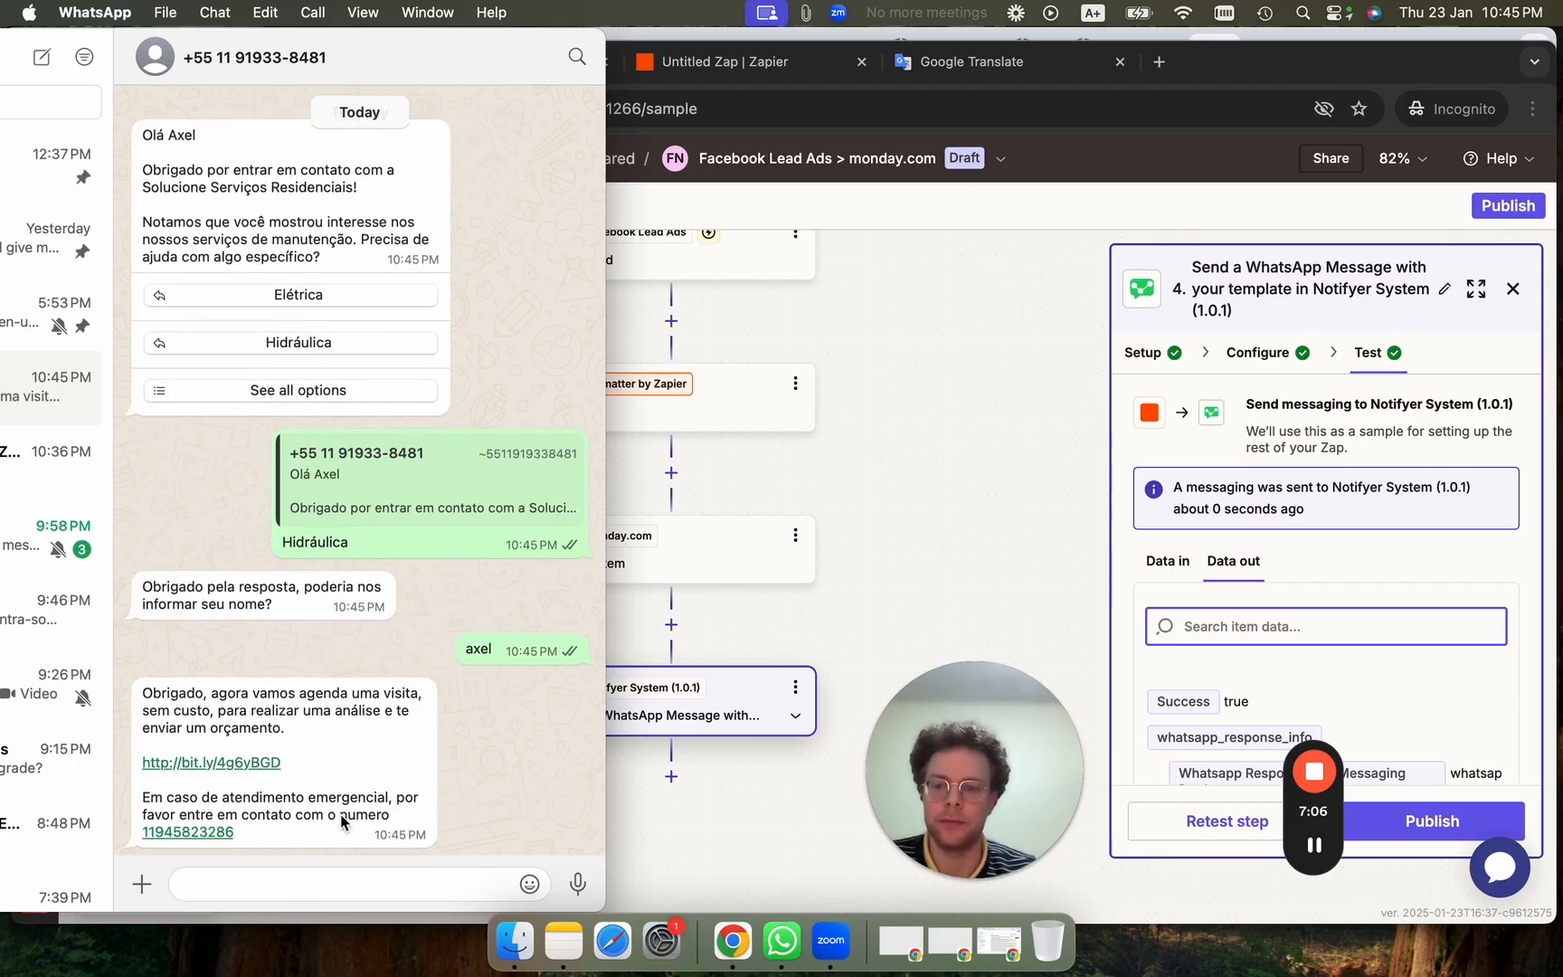
pyautogui.click(944, 557)
pyautogui.click(466, 62)
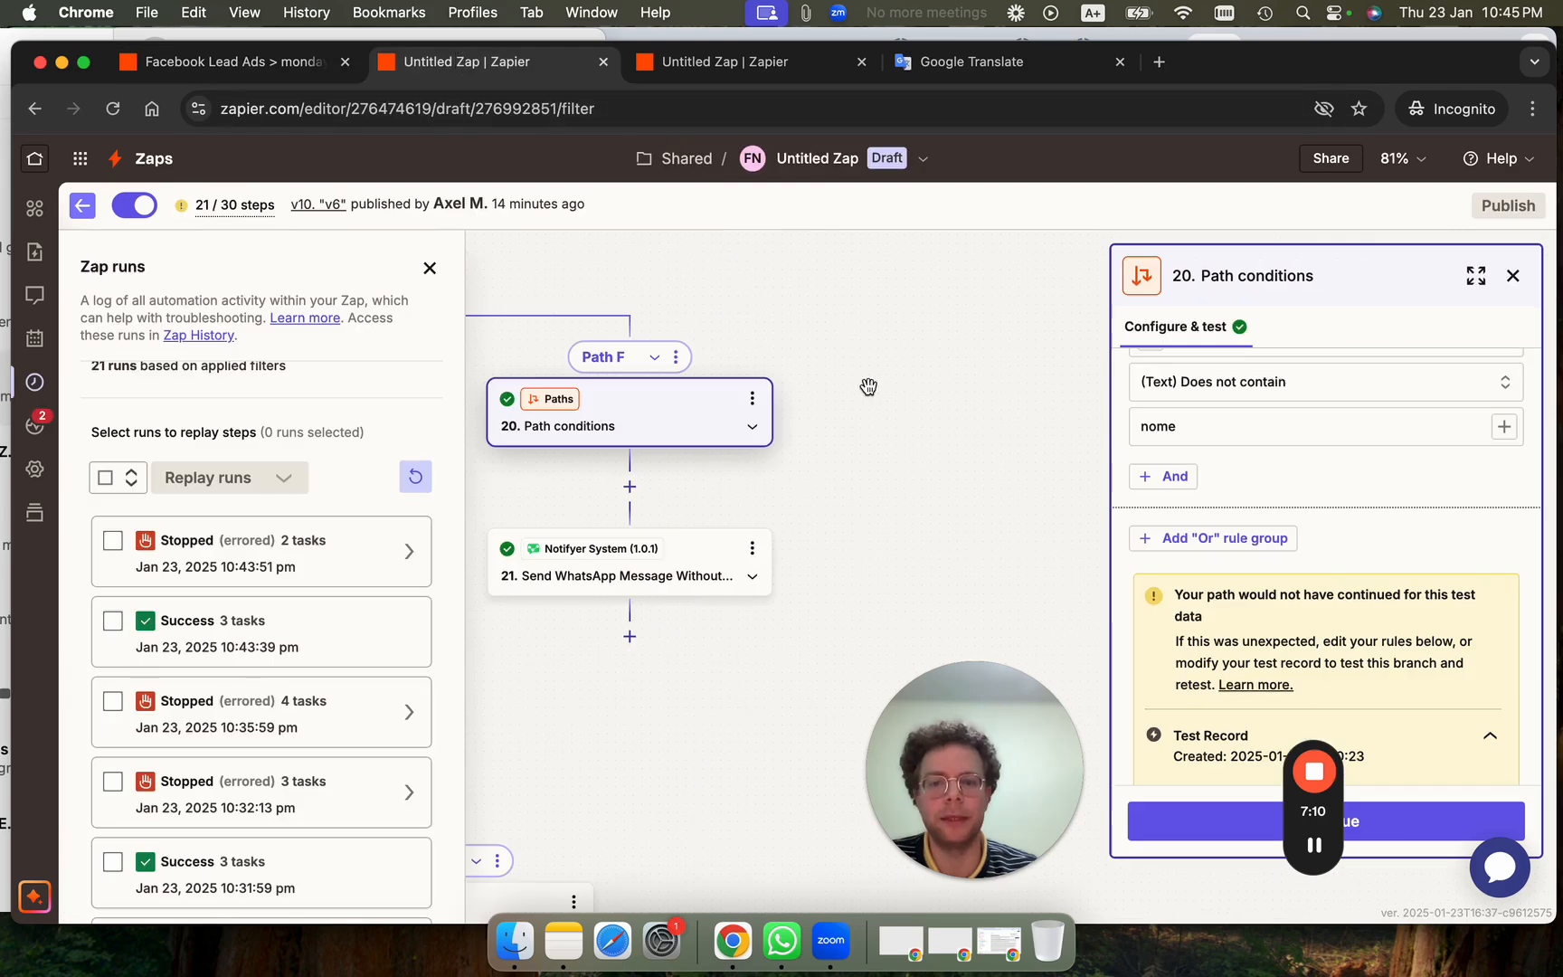
# Refresh Zap runs and open the newest Waiting run to view steps 14 to 16.
pyautogui.hscroll(-5, 977, 532)
pyautogui.hscroll(-5, 900, 600)
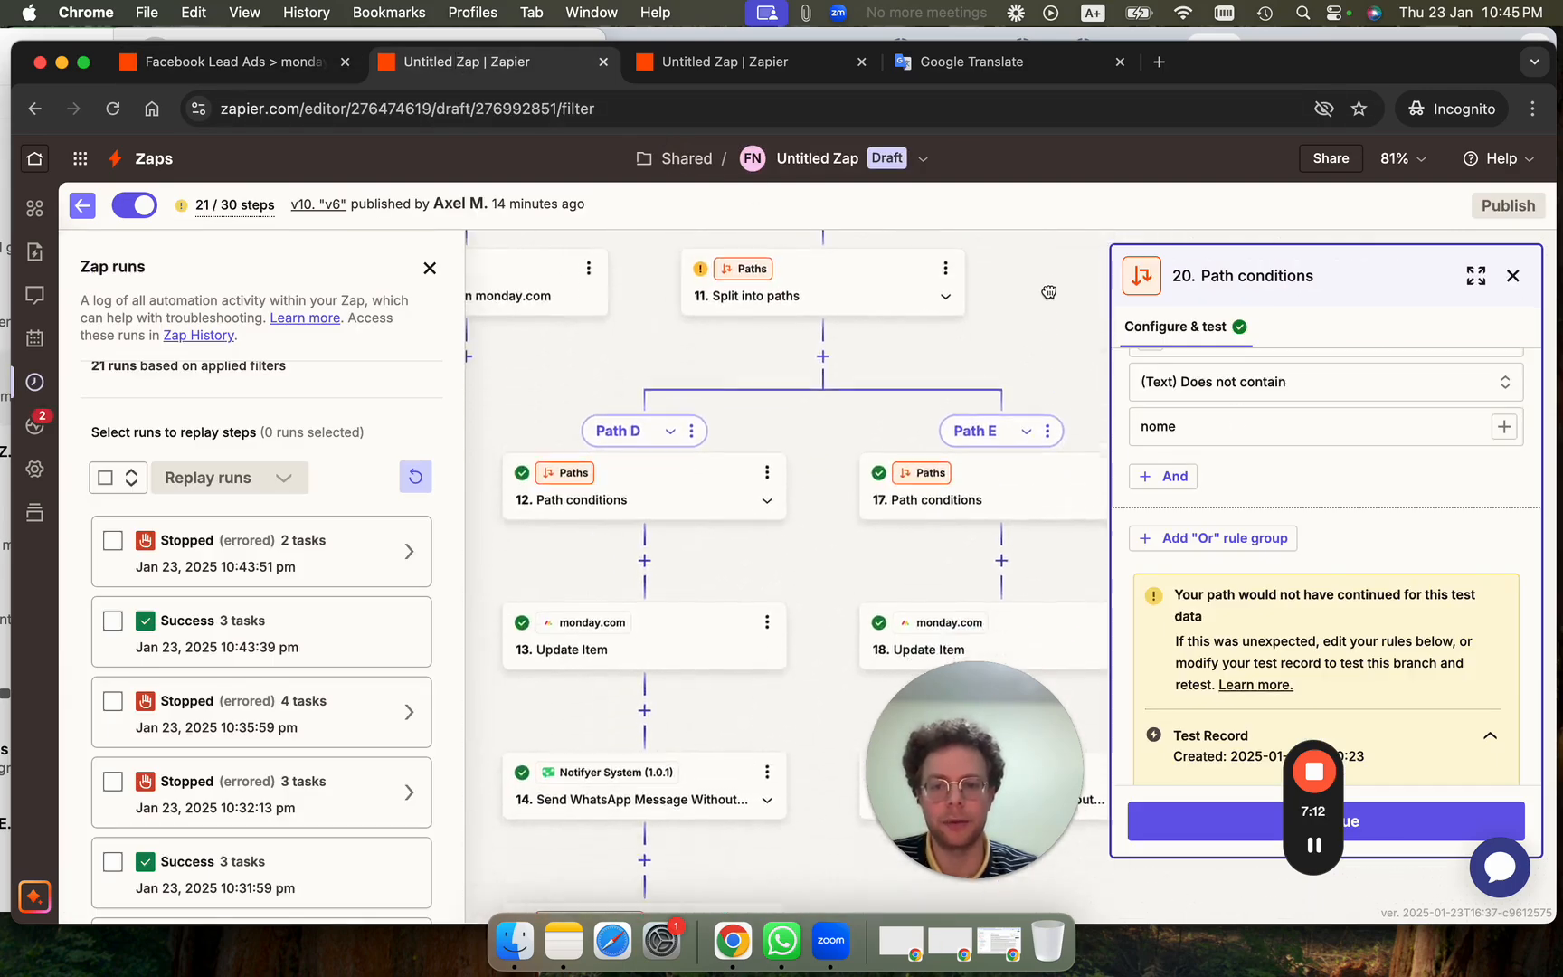
pyautogui.click(415, 476)
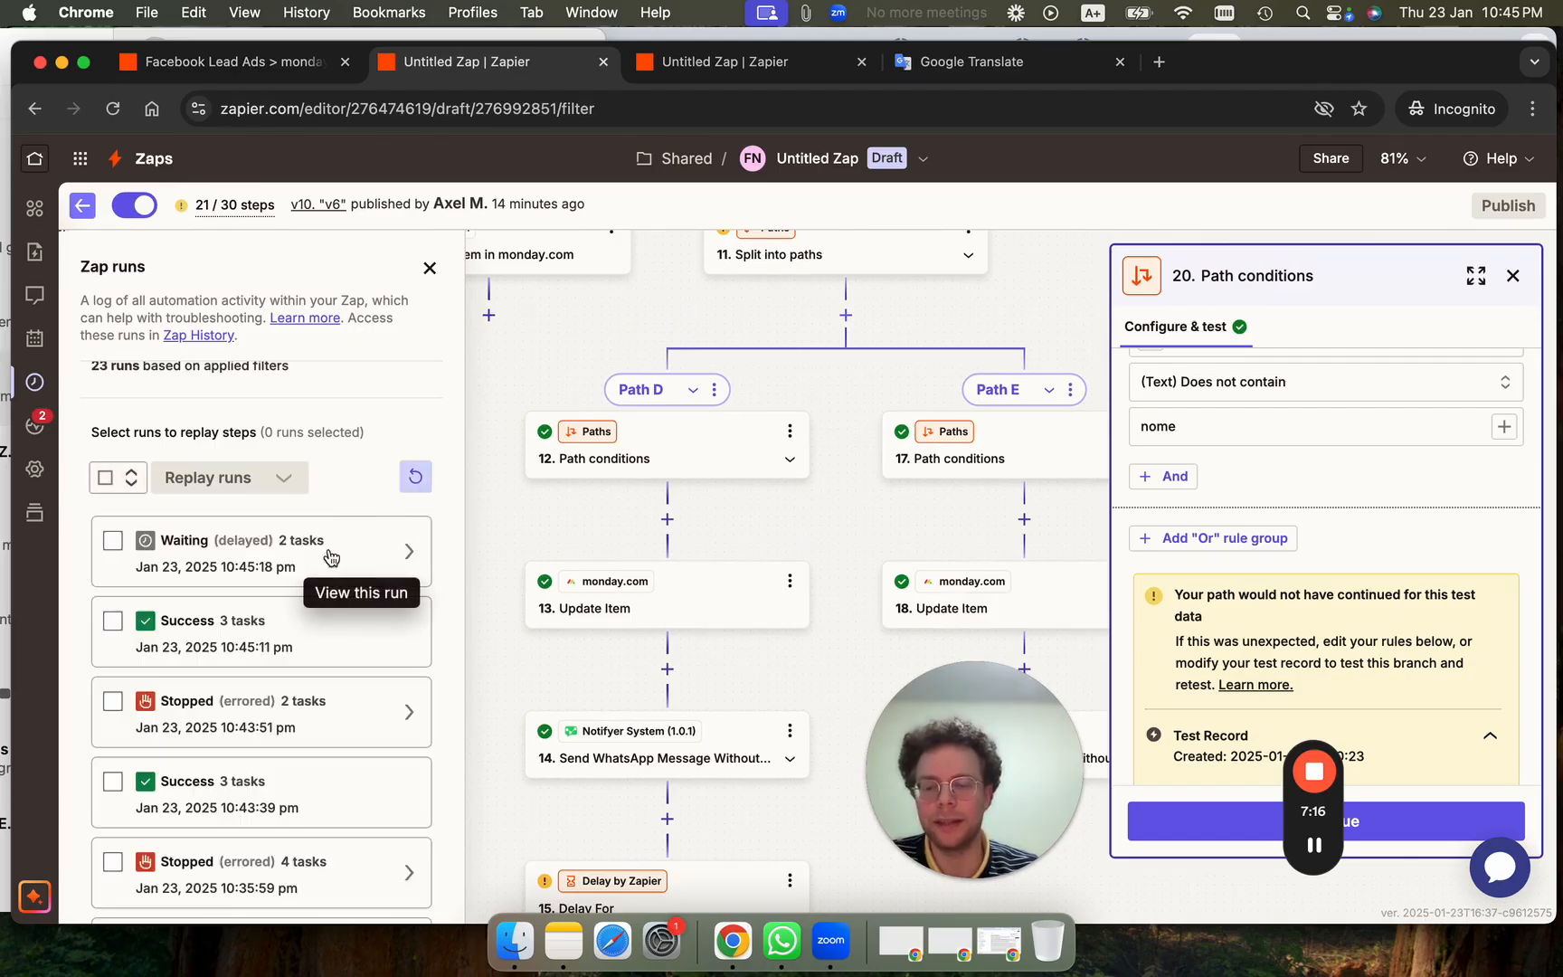
pyautogui.click(310, 559)
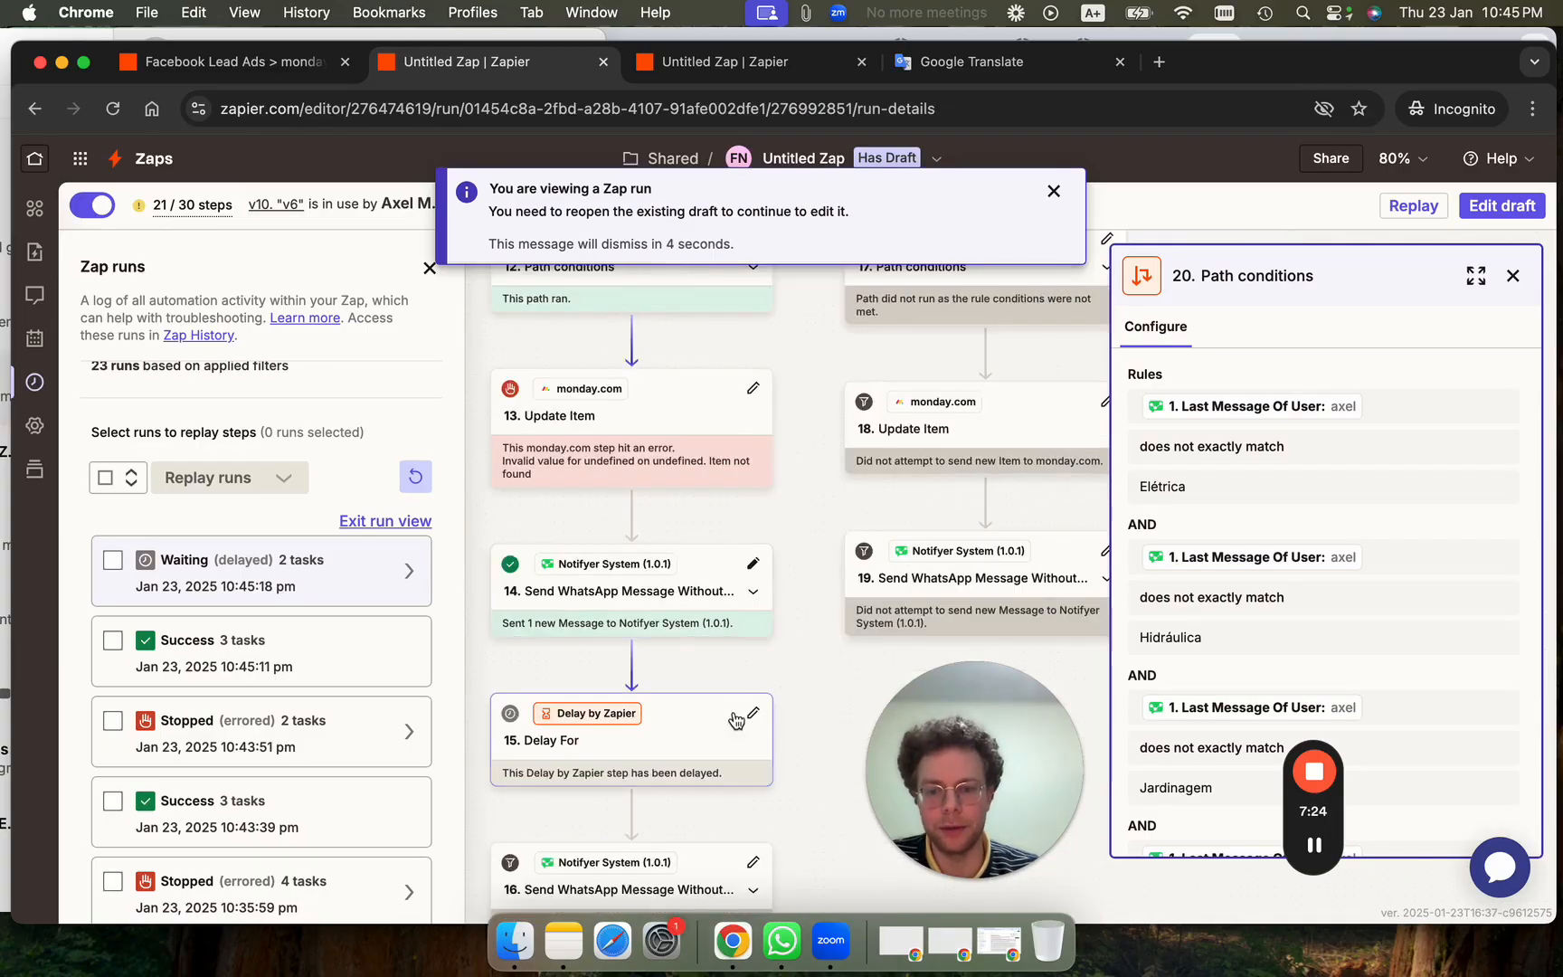
pyautogui.moveTo(693, 682); pyautogui.dragTo(694, 414)
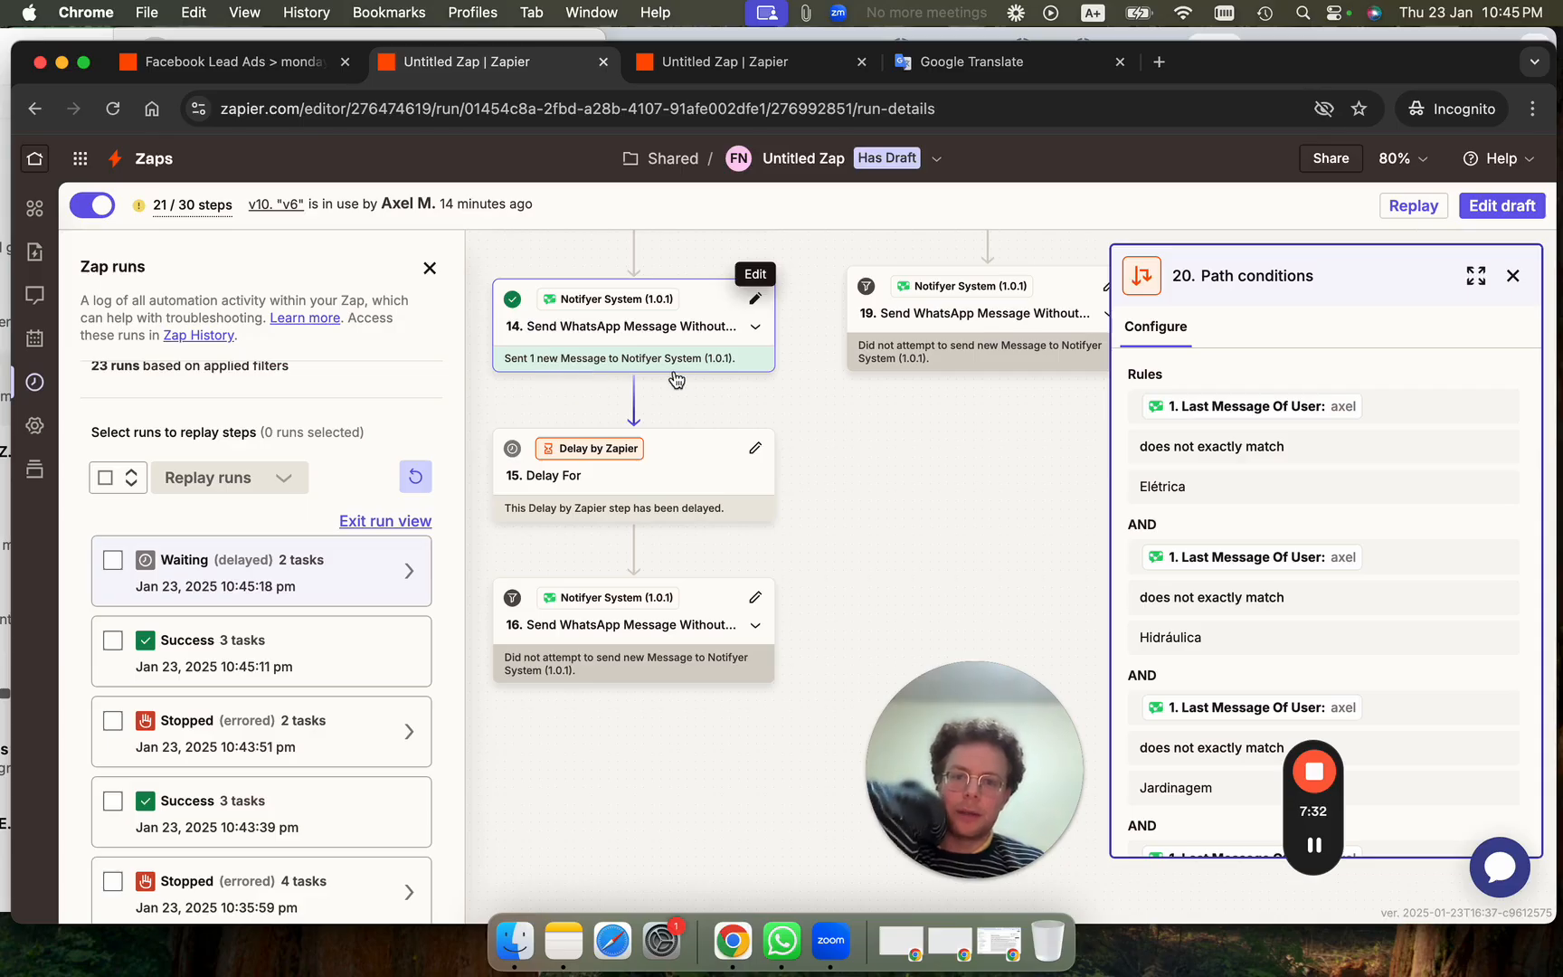
# Check the configured 3-minute wait on the Delay For step 15.
pyautogui.click(665, 489)
pyautogui.click(1253, 337)
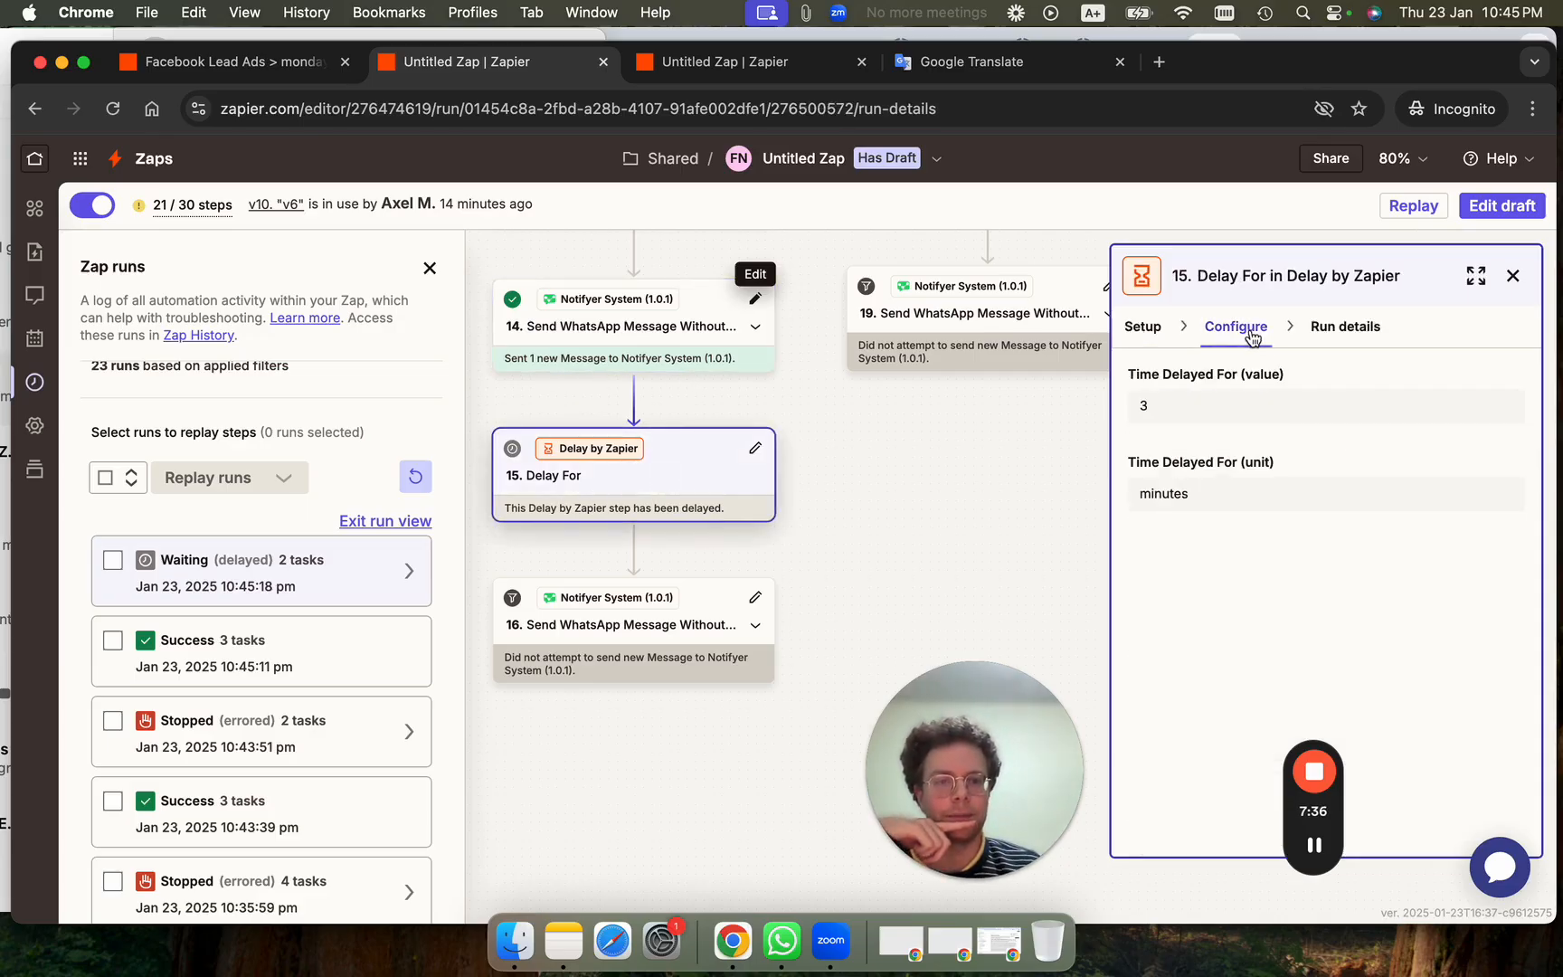
pyautogui.moveTo(1317, 847)
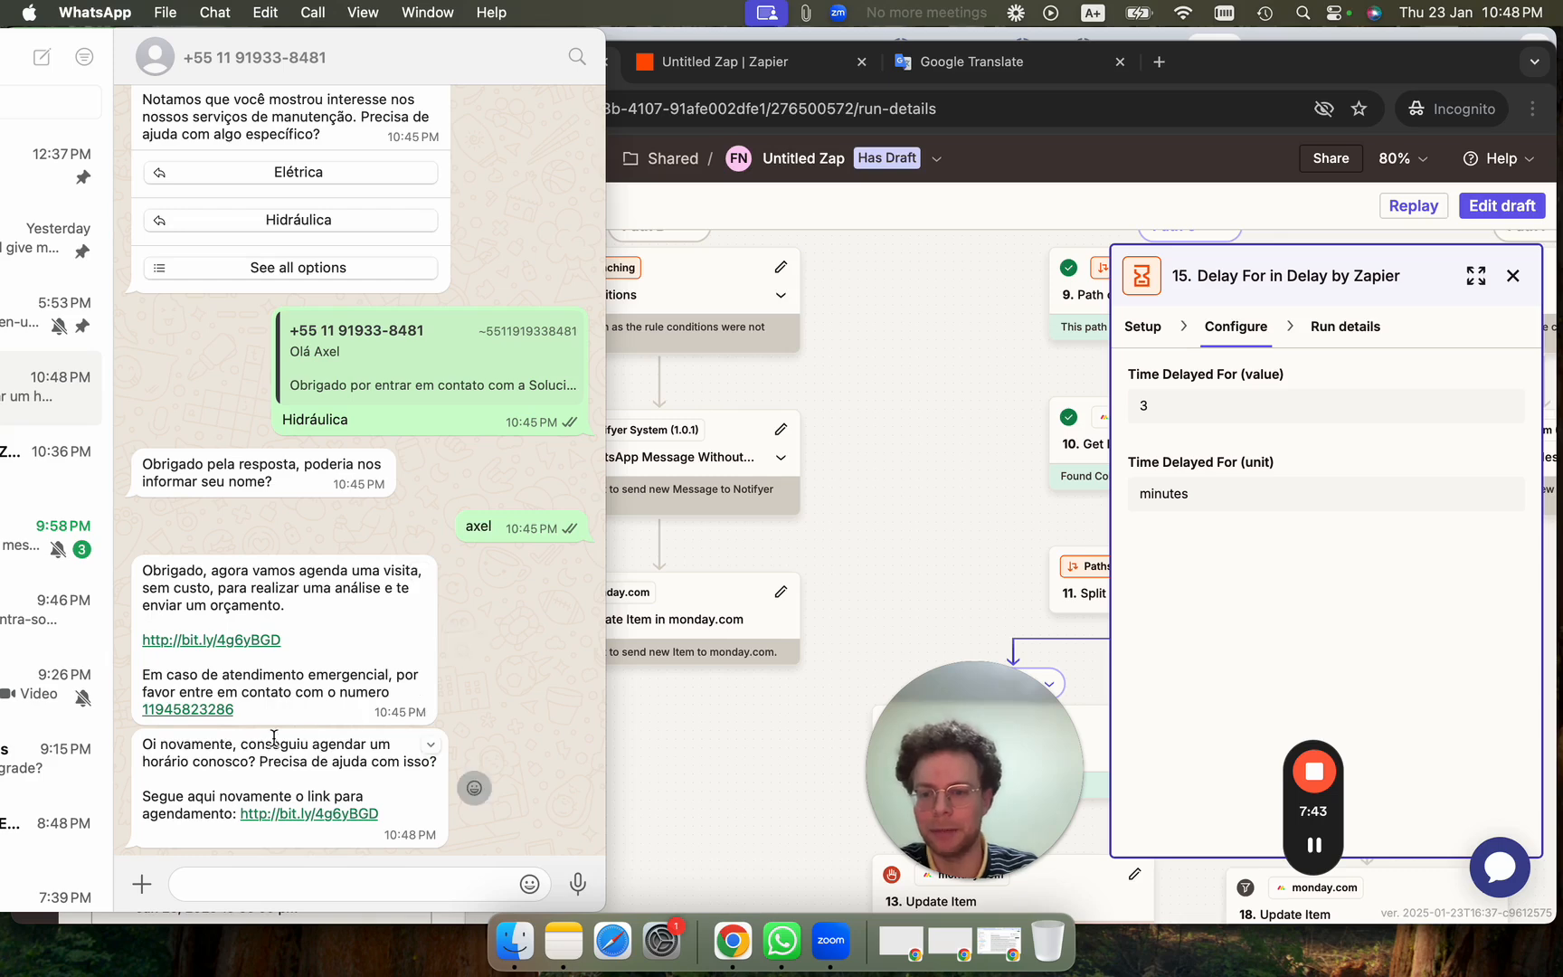
# Refresh Zap runs and review the successful 10:45:11 PM run, where Paths D and E didn't run.
pyautogui.click(610, 734)
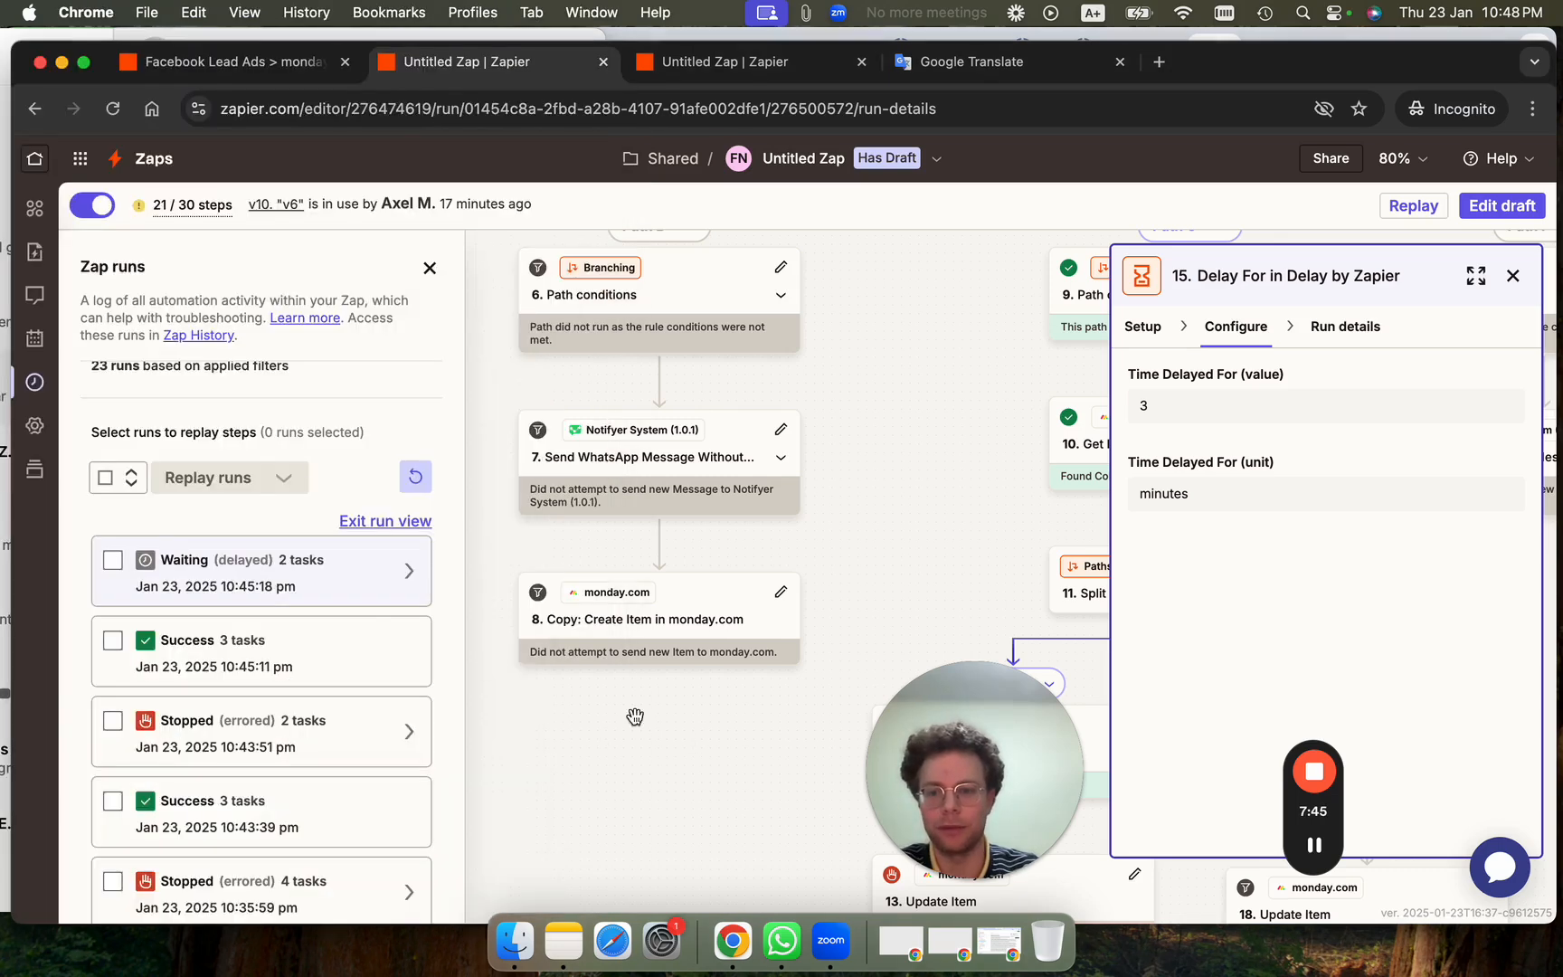
pyautogui.click(416, 472)
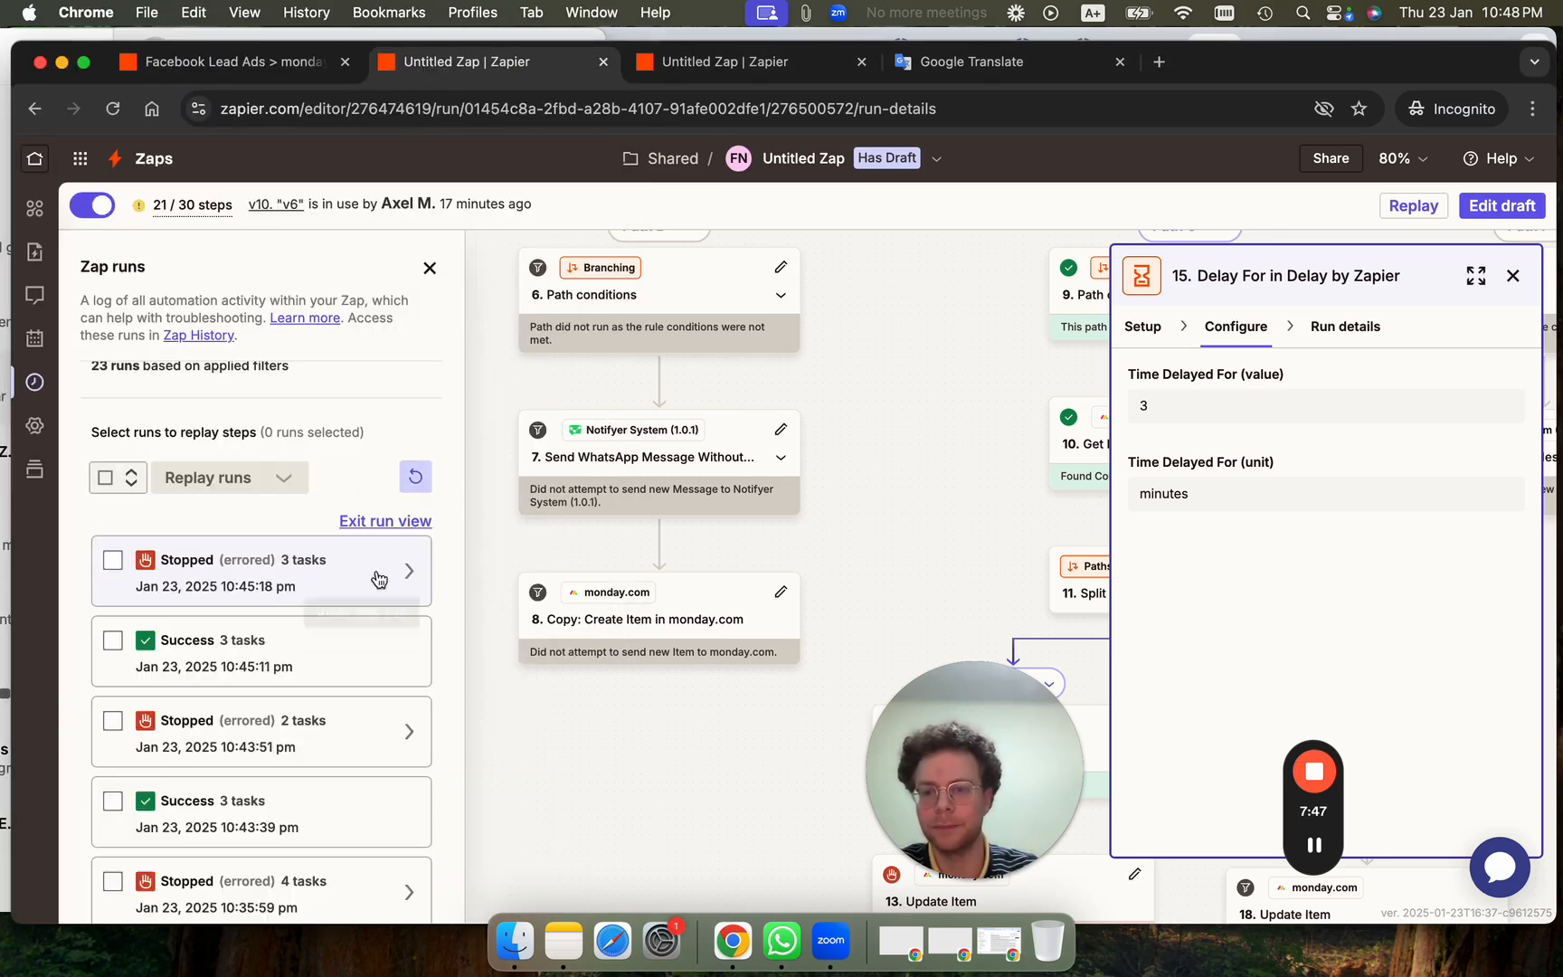
pyautogui.click(326, 644)
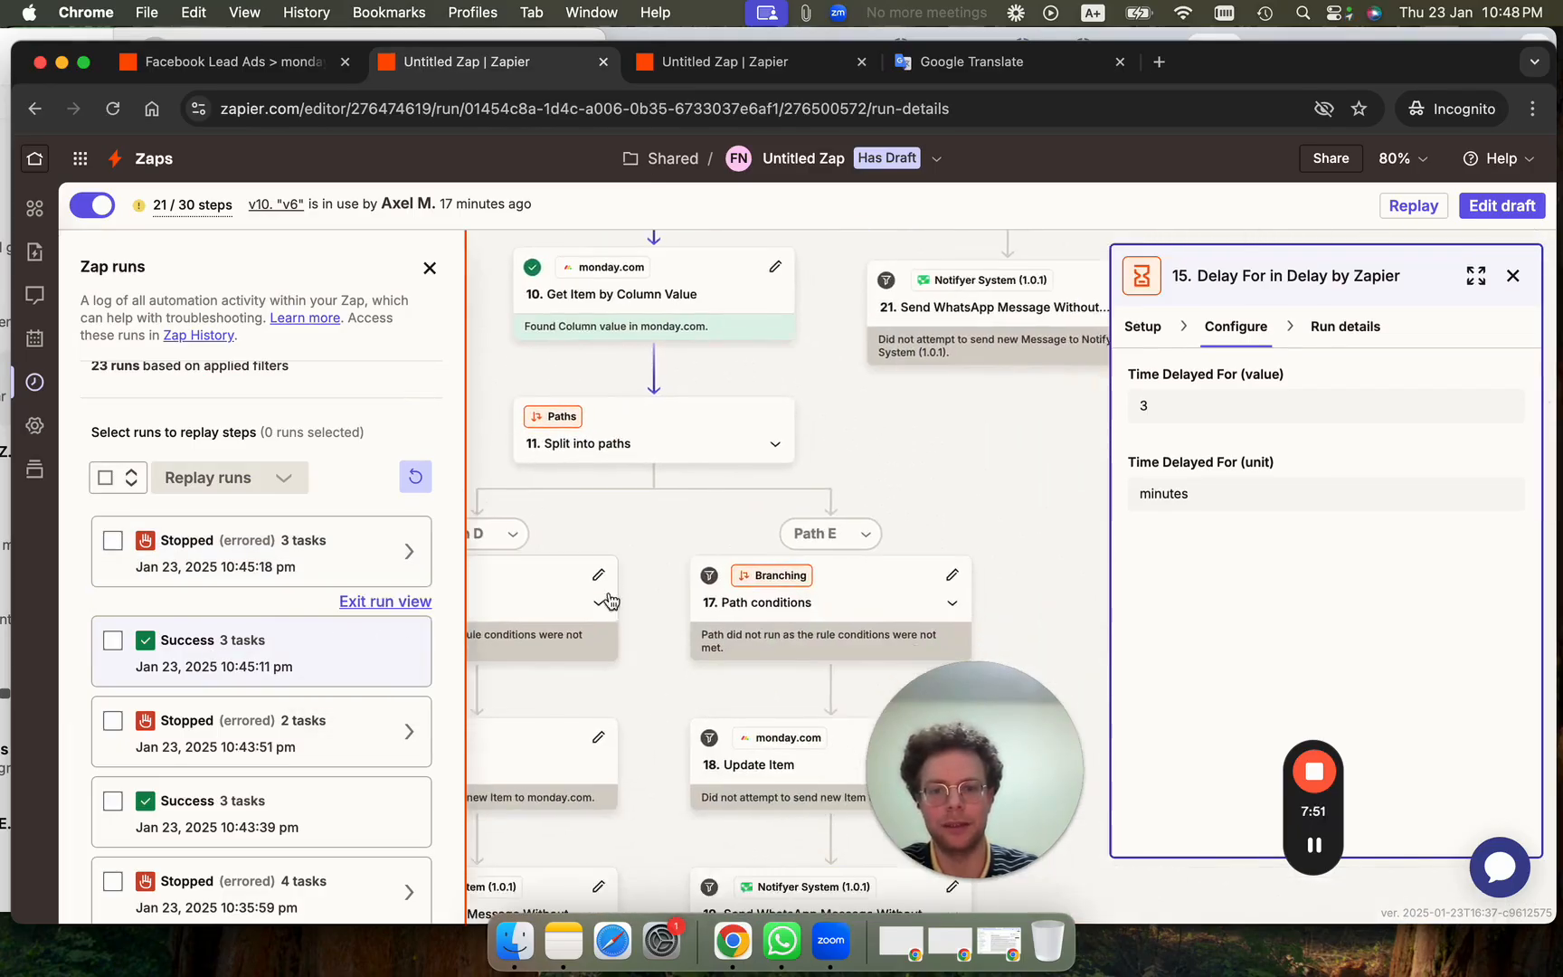
pyautogui.moveTo(675, 640); pyautogui.dragTo(833, 248)
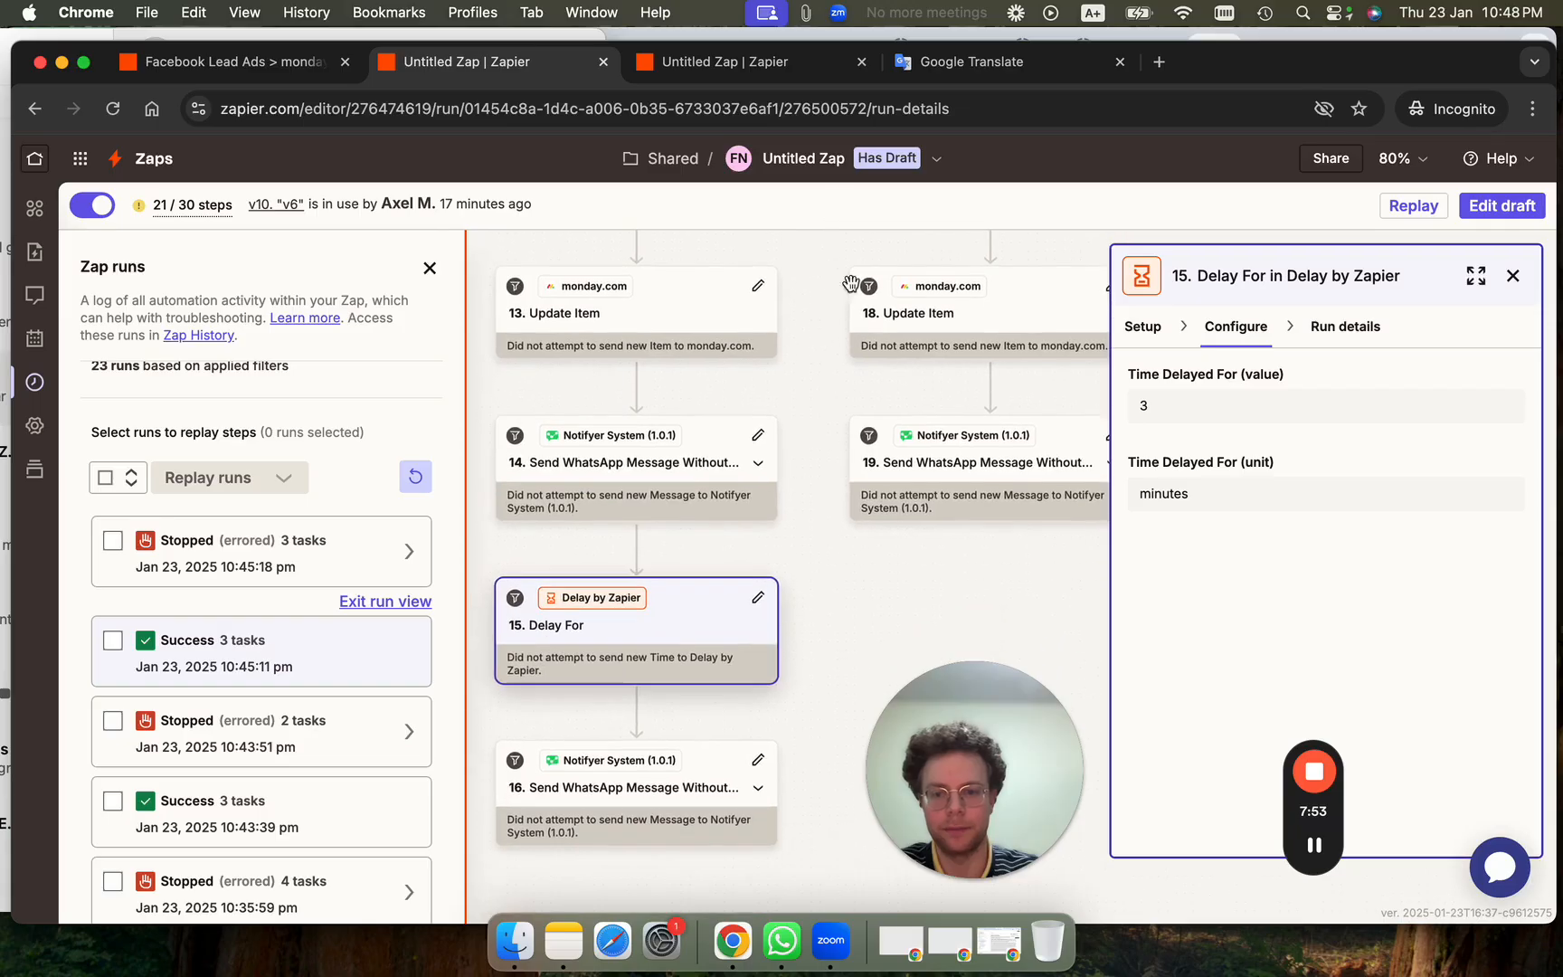
pyautogui.scroll(-5, 814, 625)
pyautogui.scroll(-4, 814, 625)
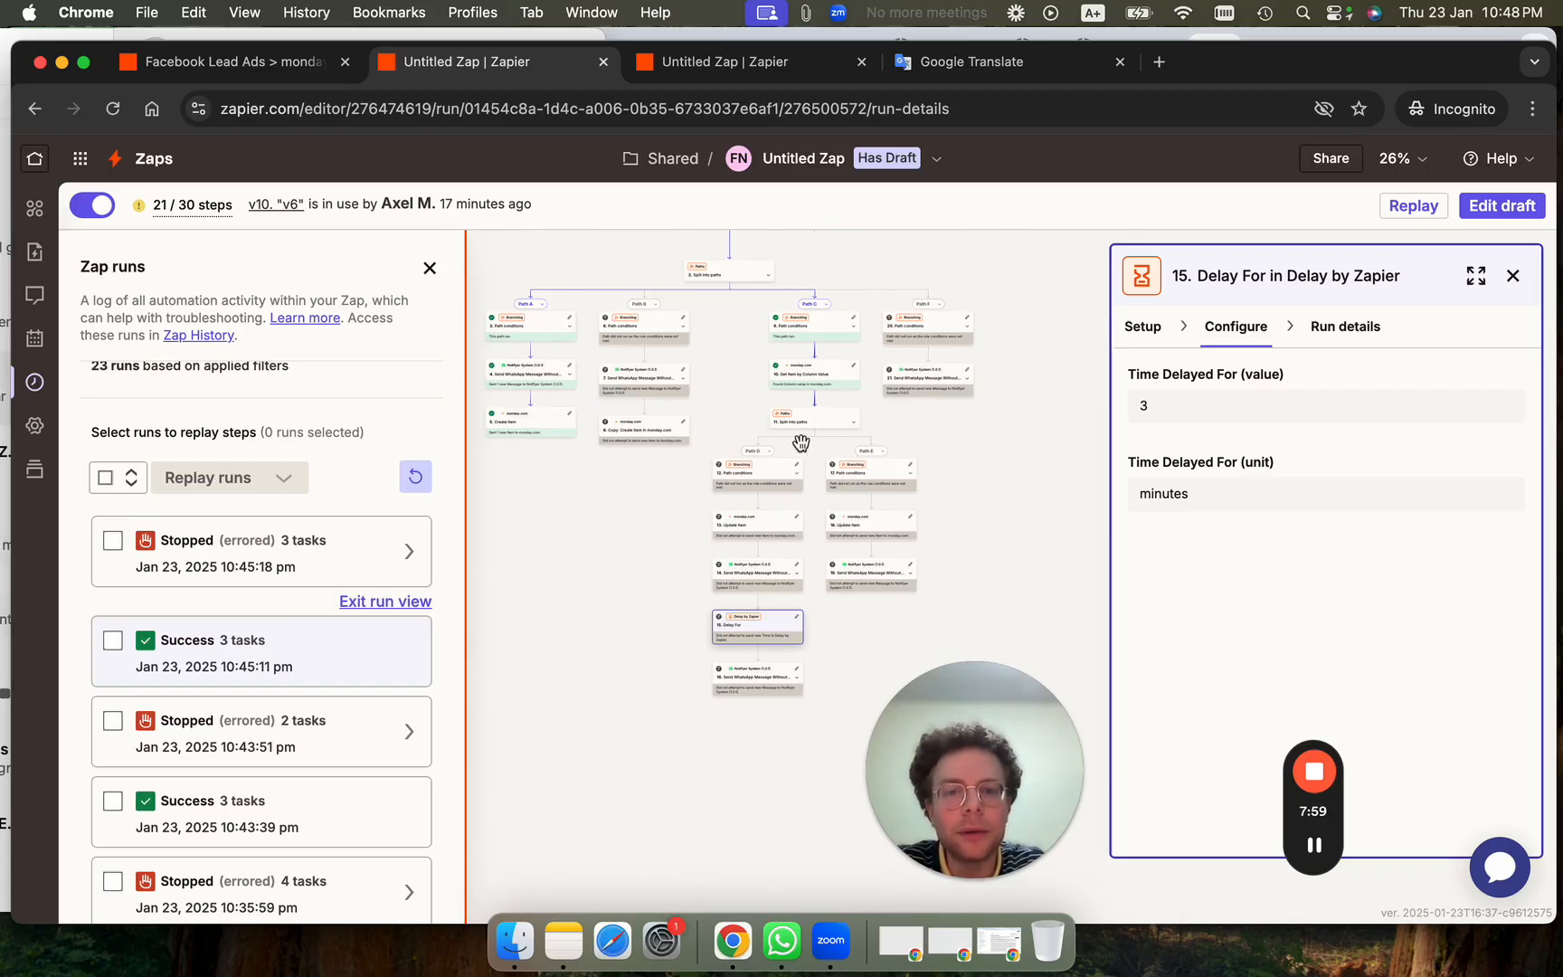
pyautogui.scroll(2, 845, 684)
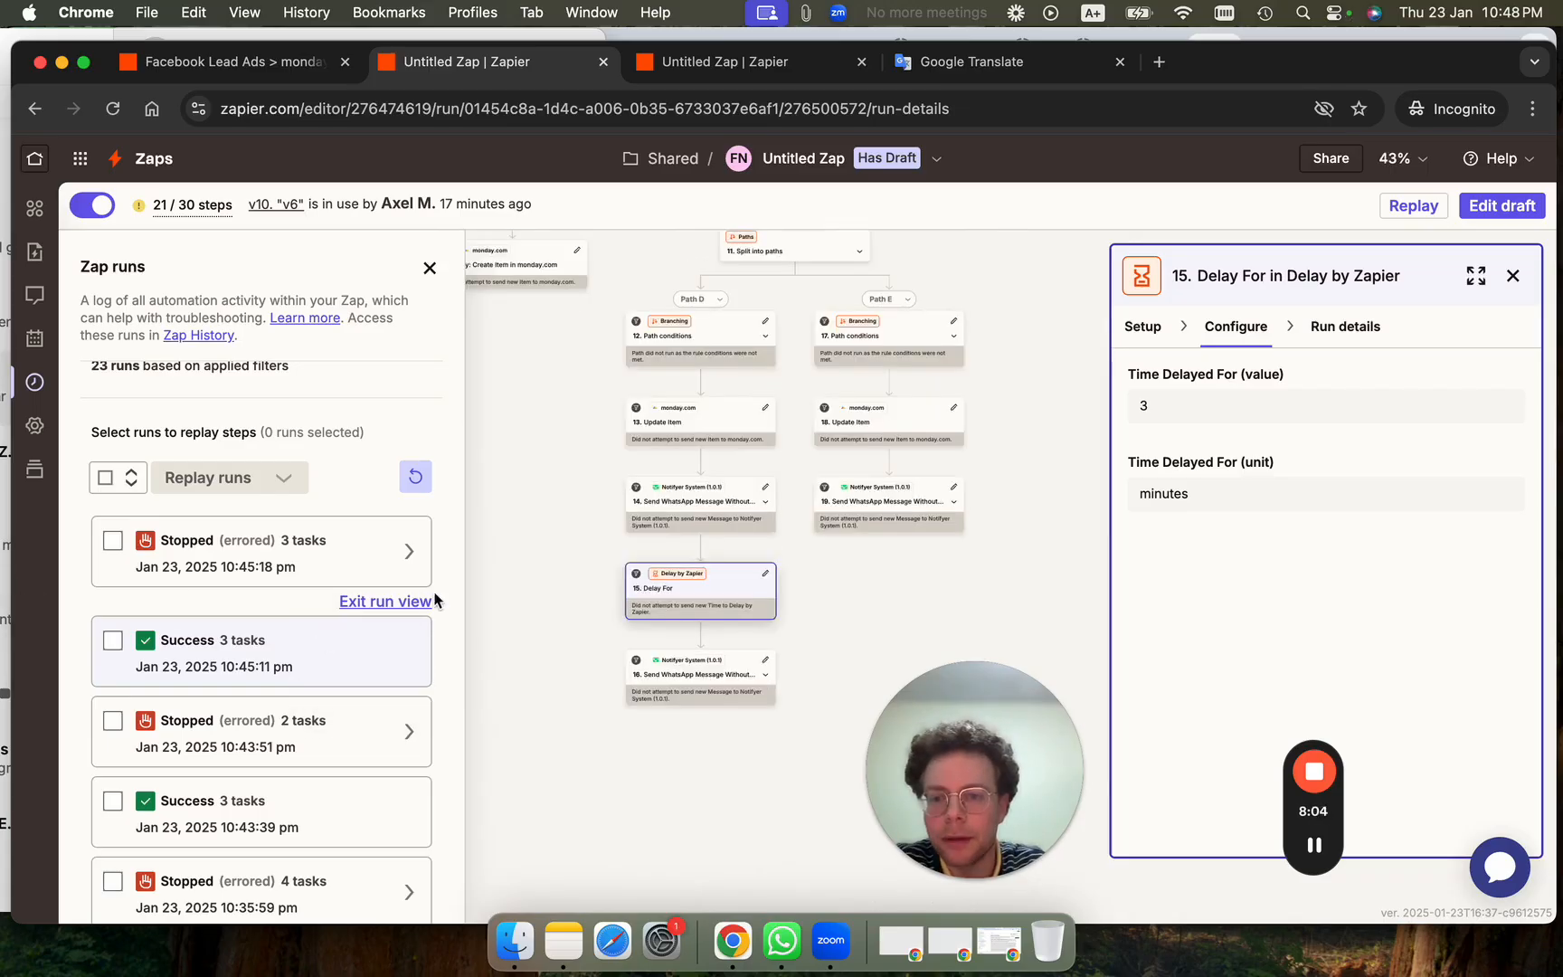
pyautogui.click(415, 477)
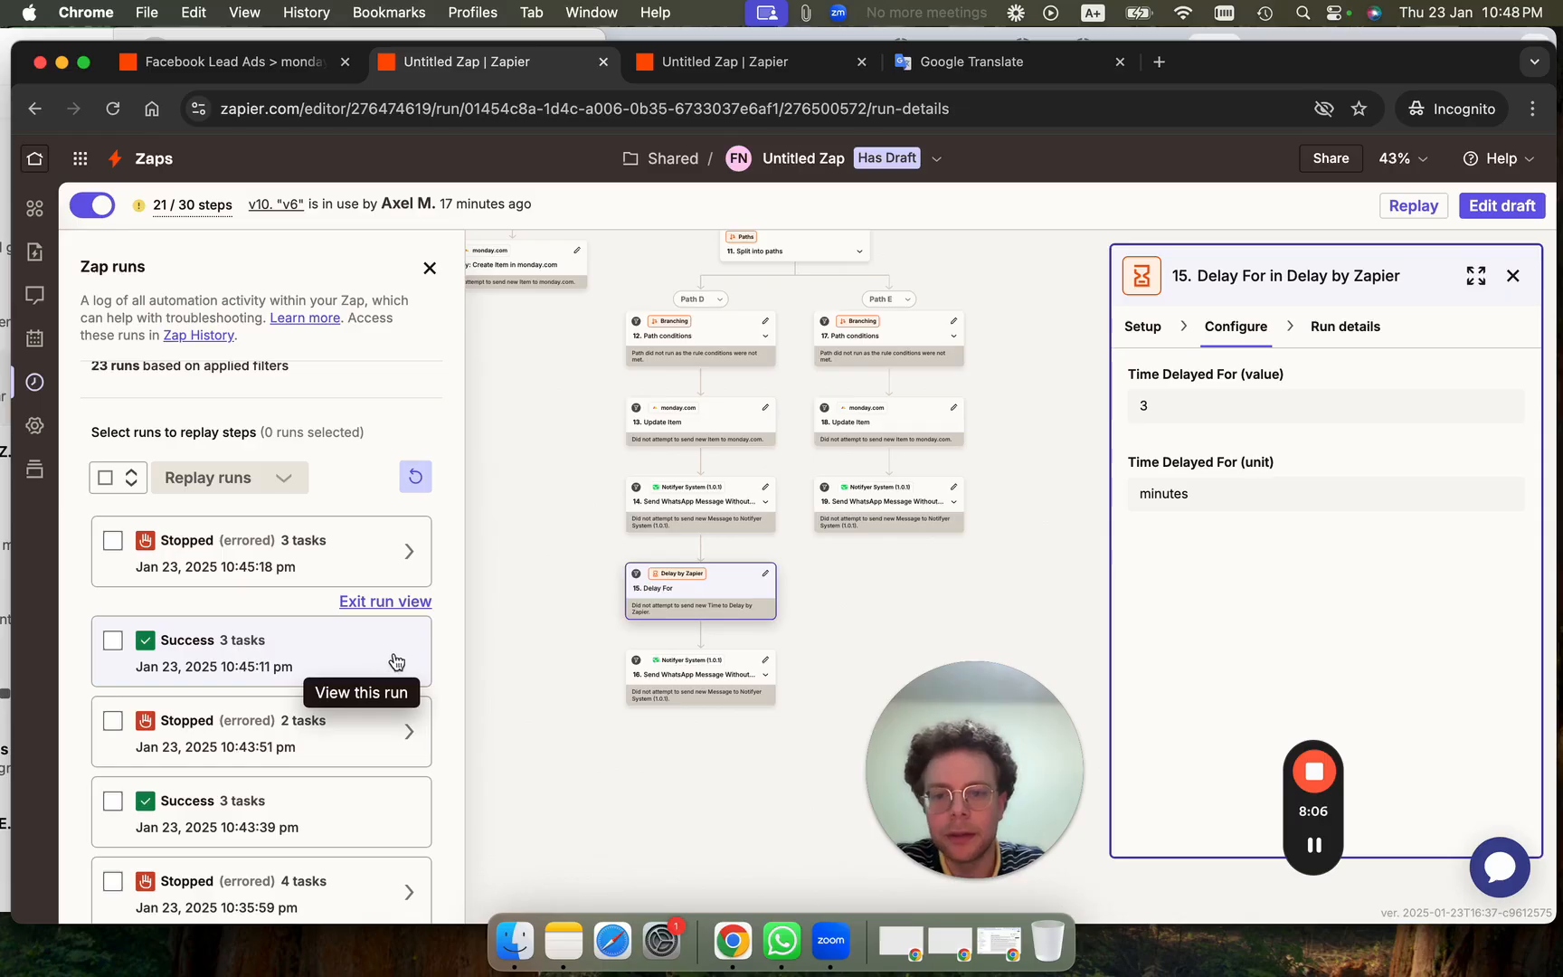
# Reply 'obridado' to the chatbot and read its thank-you and visit-scheduling messages.
pyautogui.click(3, 486)
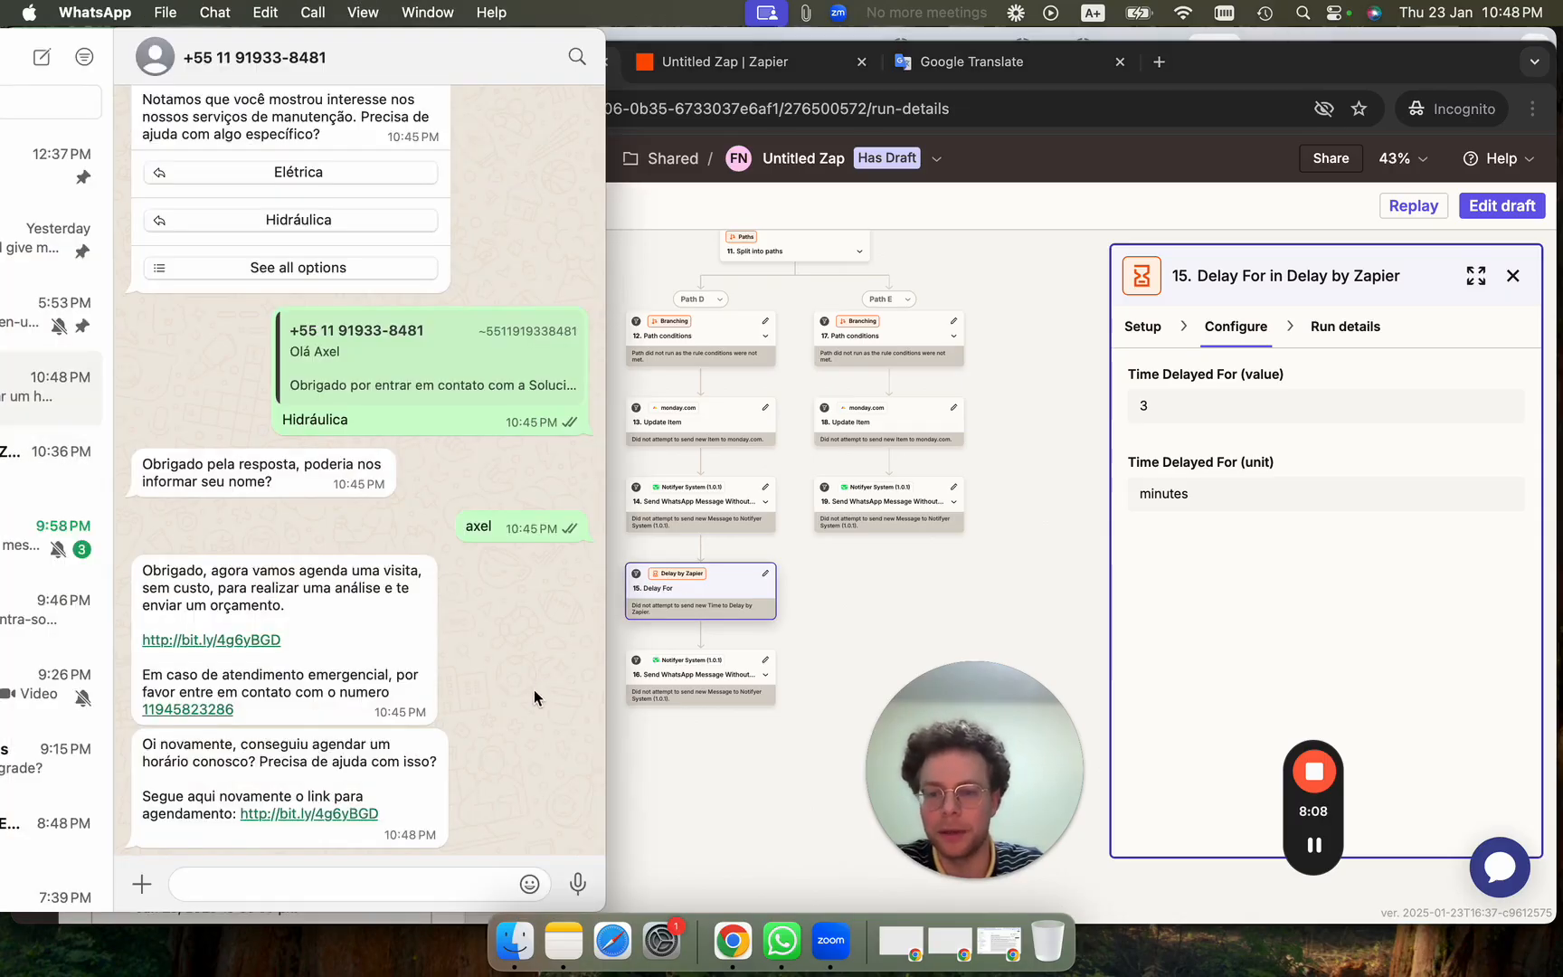
pyautogui.click(317, 885)
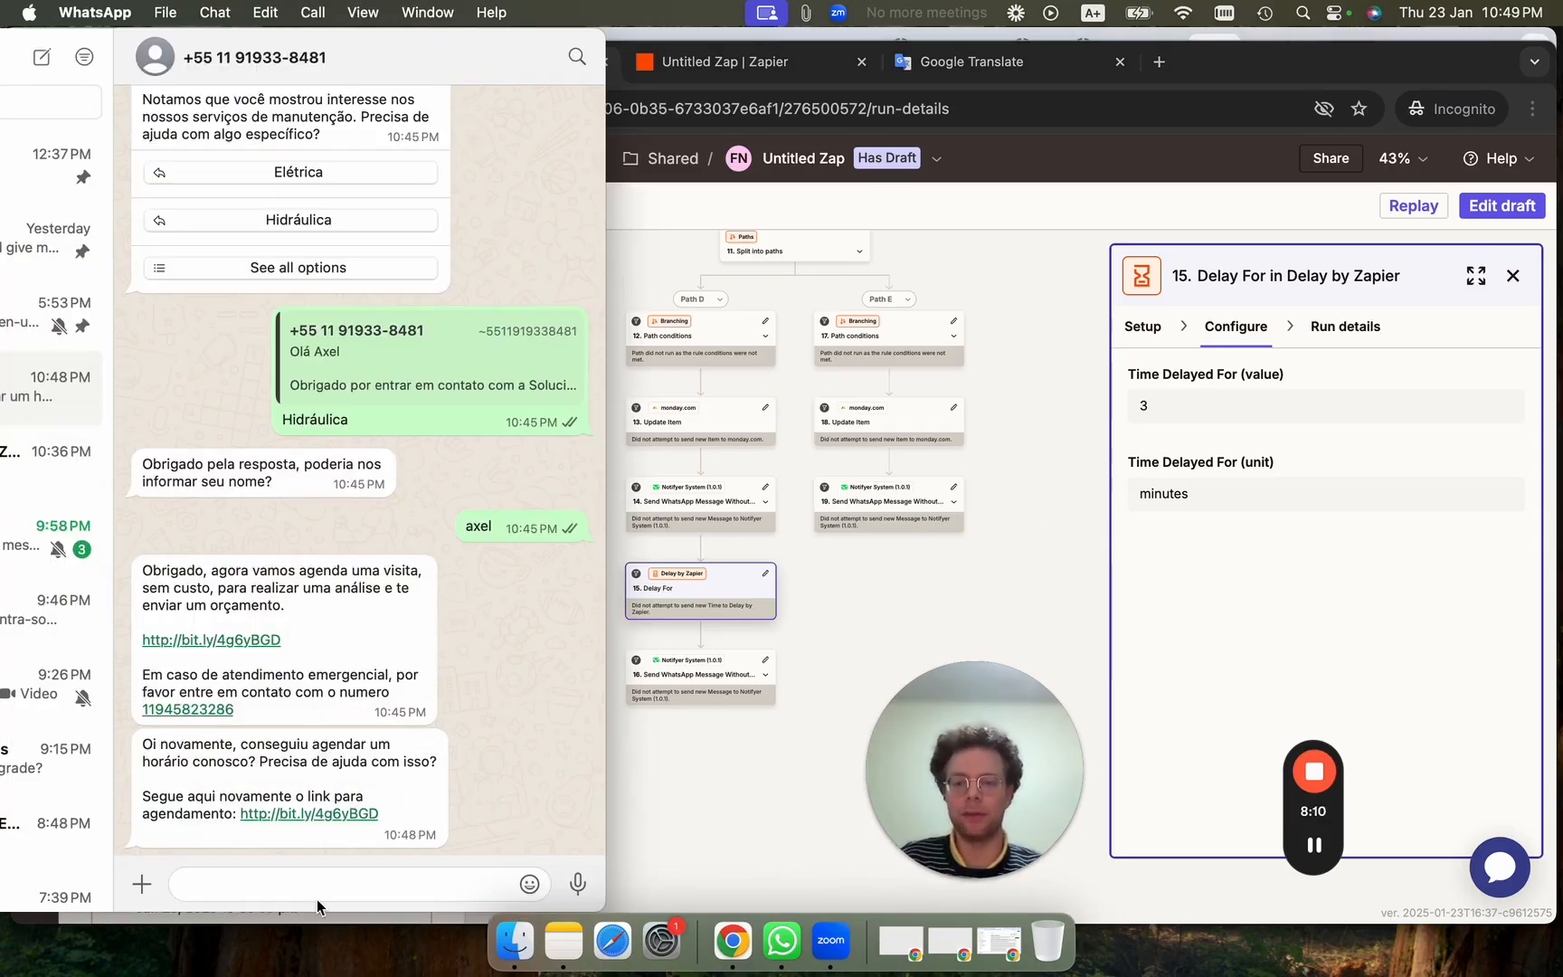
pyautogui.write('ob')
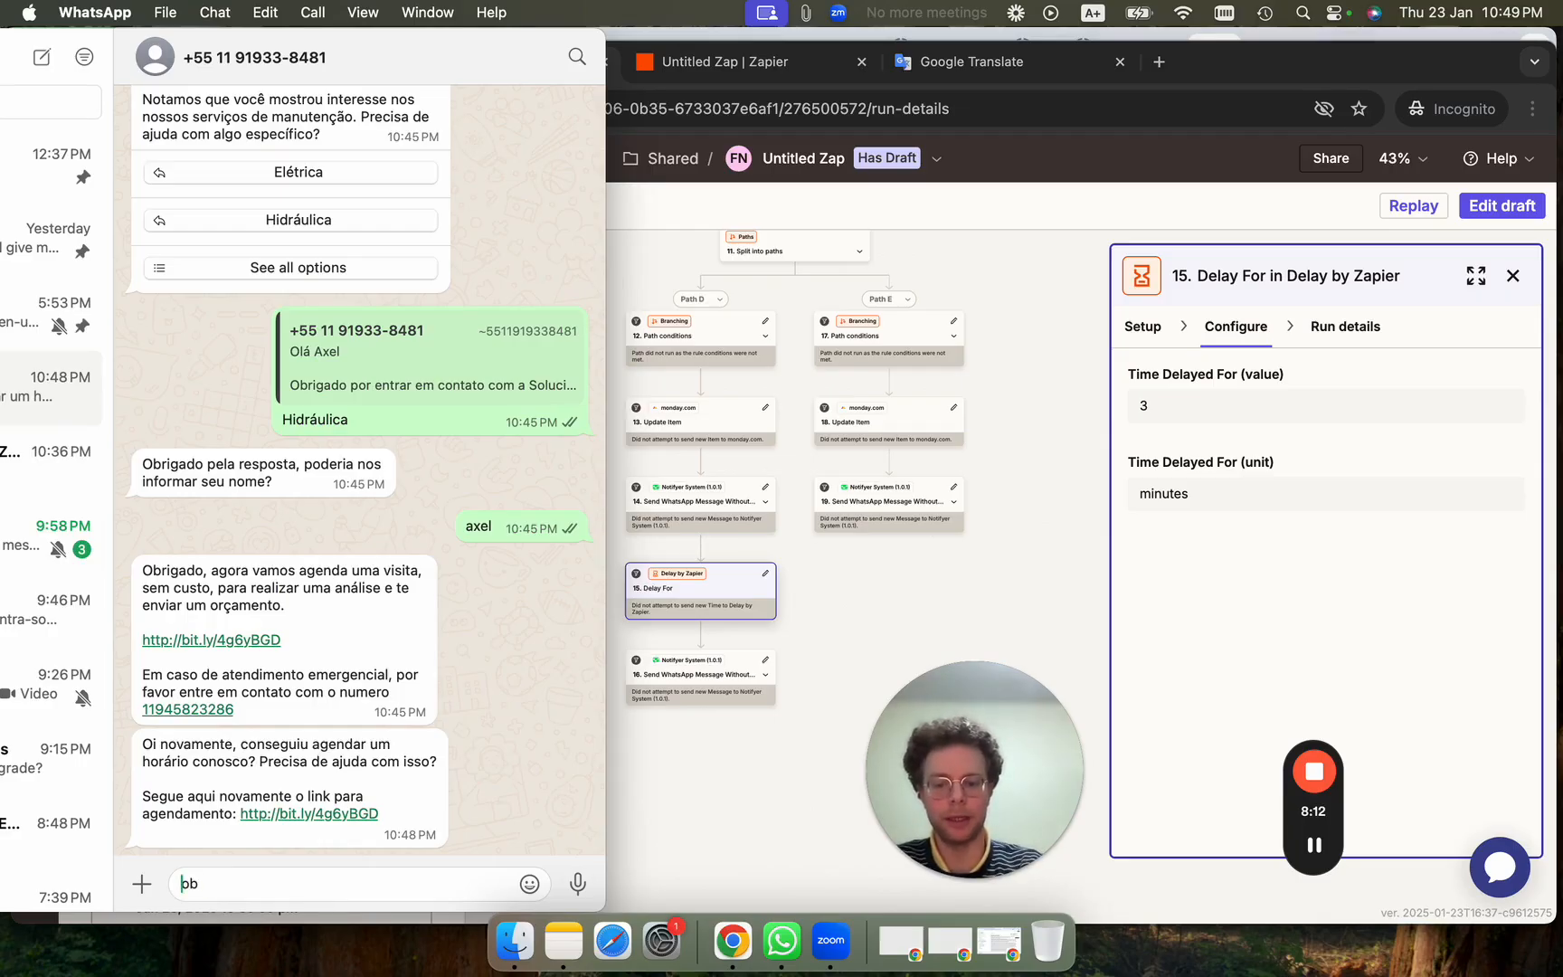
pyautogui.write('ridado')
pyautogui.press('Return')
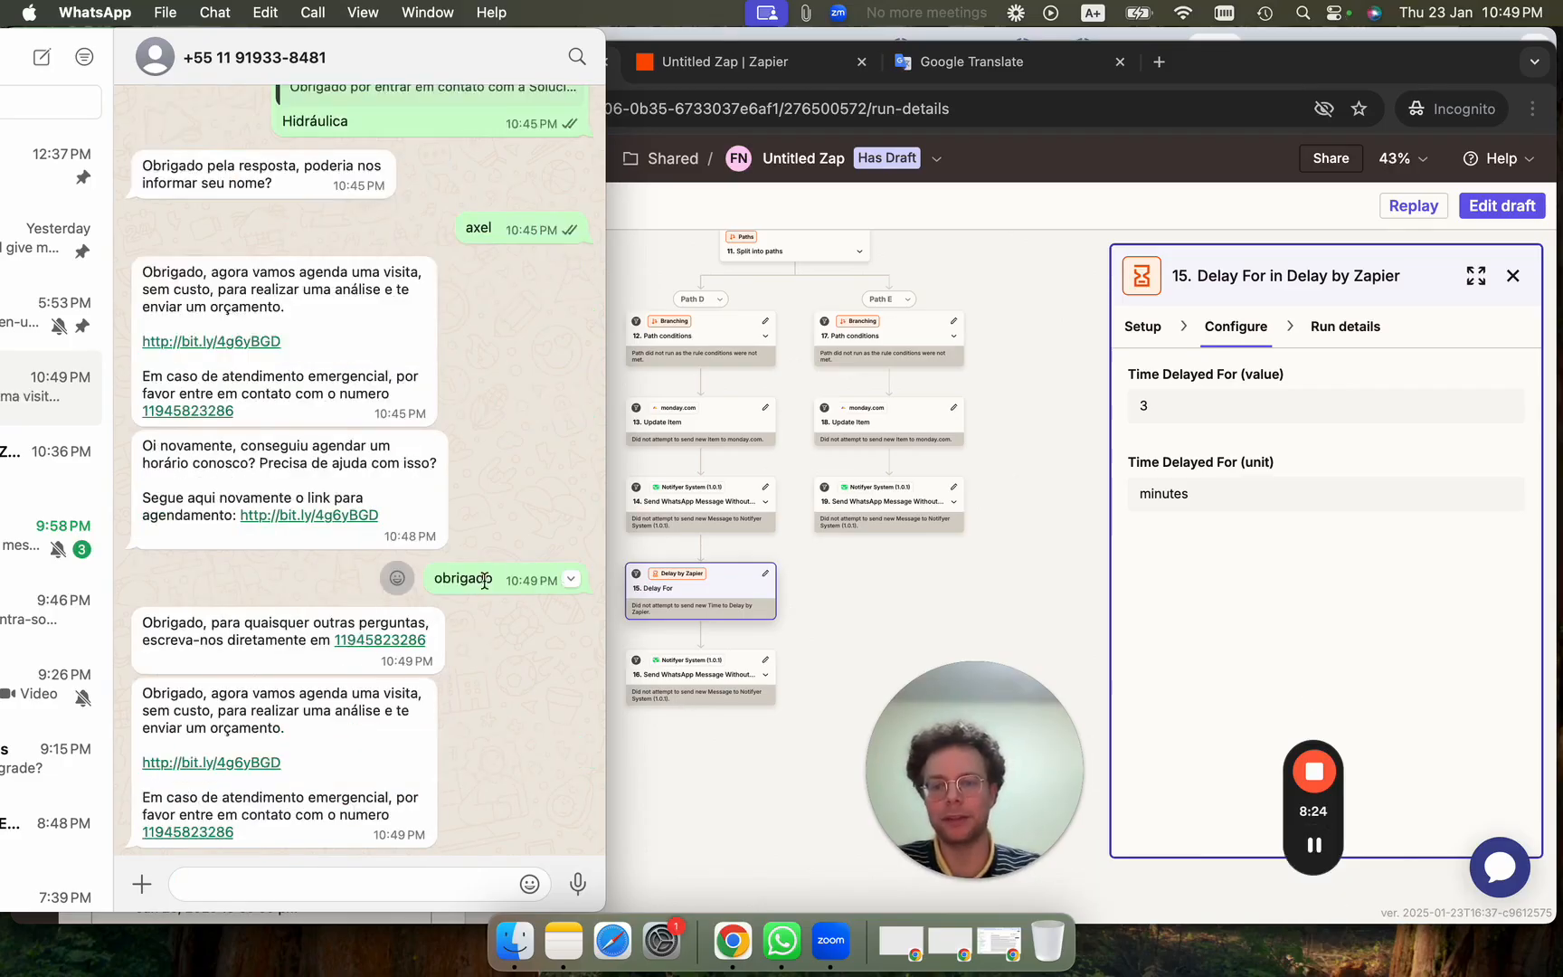
pyautogui.scroll(5, 436, 423)
pyautogui.scroll(-5, 437, 424)
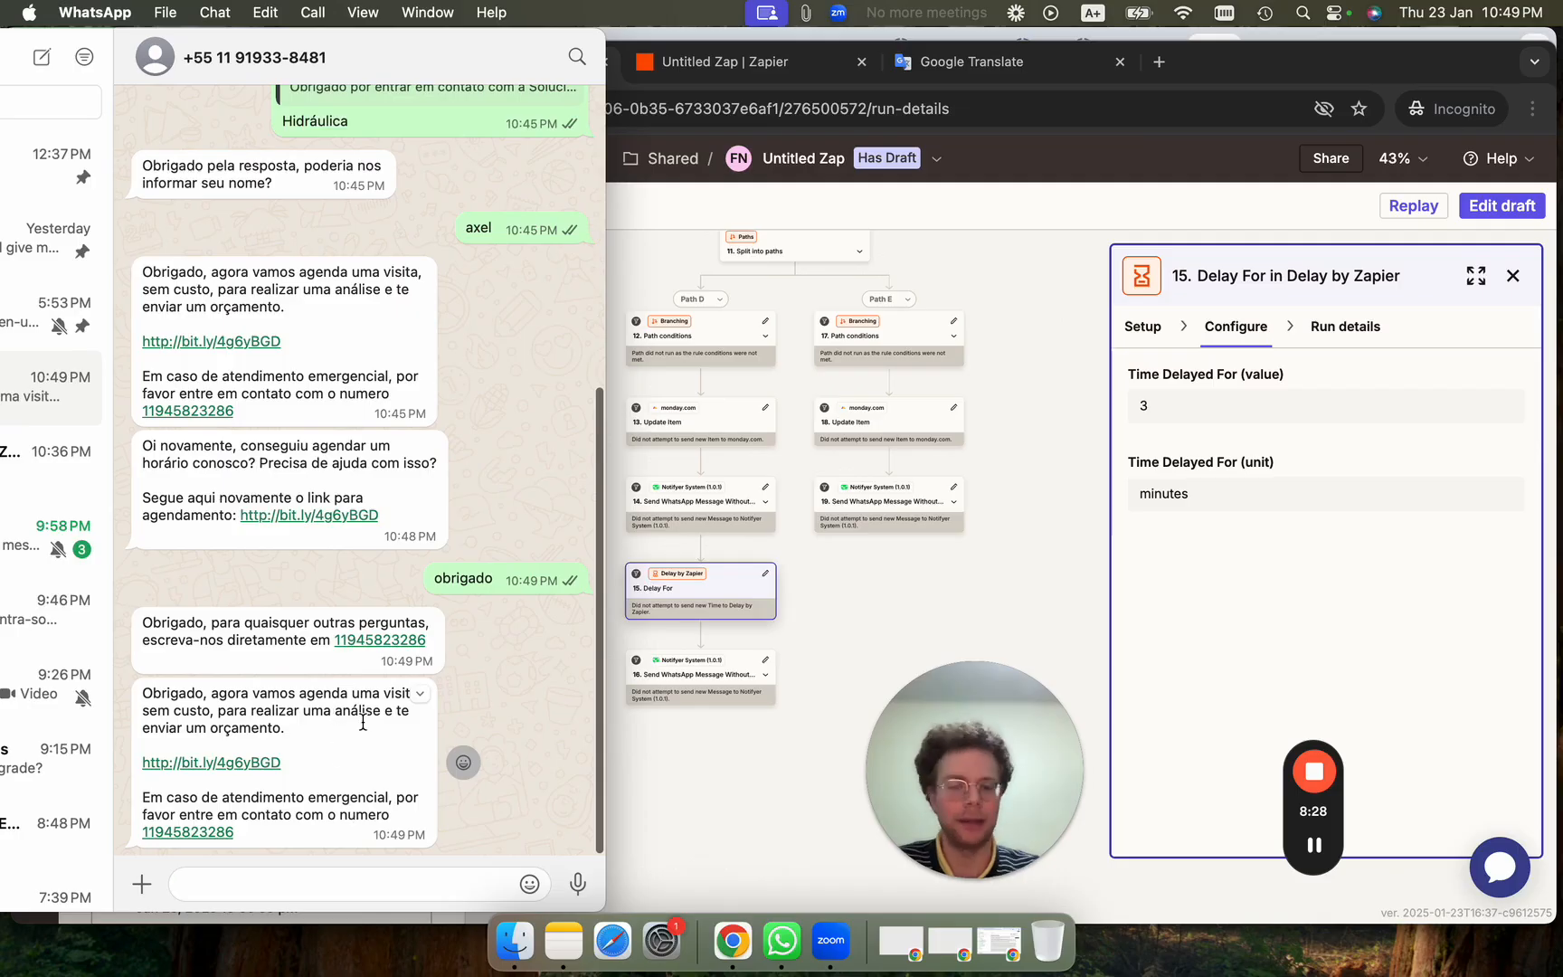
# Show the Setup tab of the Notifyer System step 4 that sends the WhatsApp template message.
pyautogui.click(1313, 770)
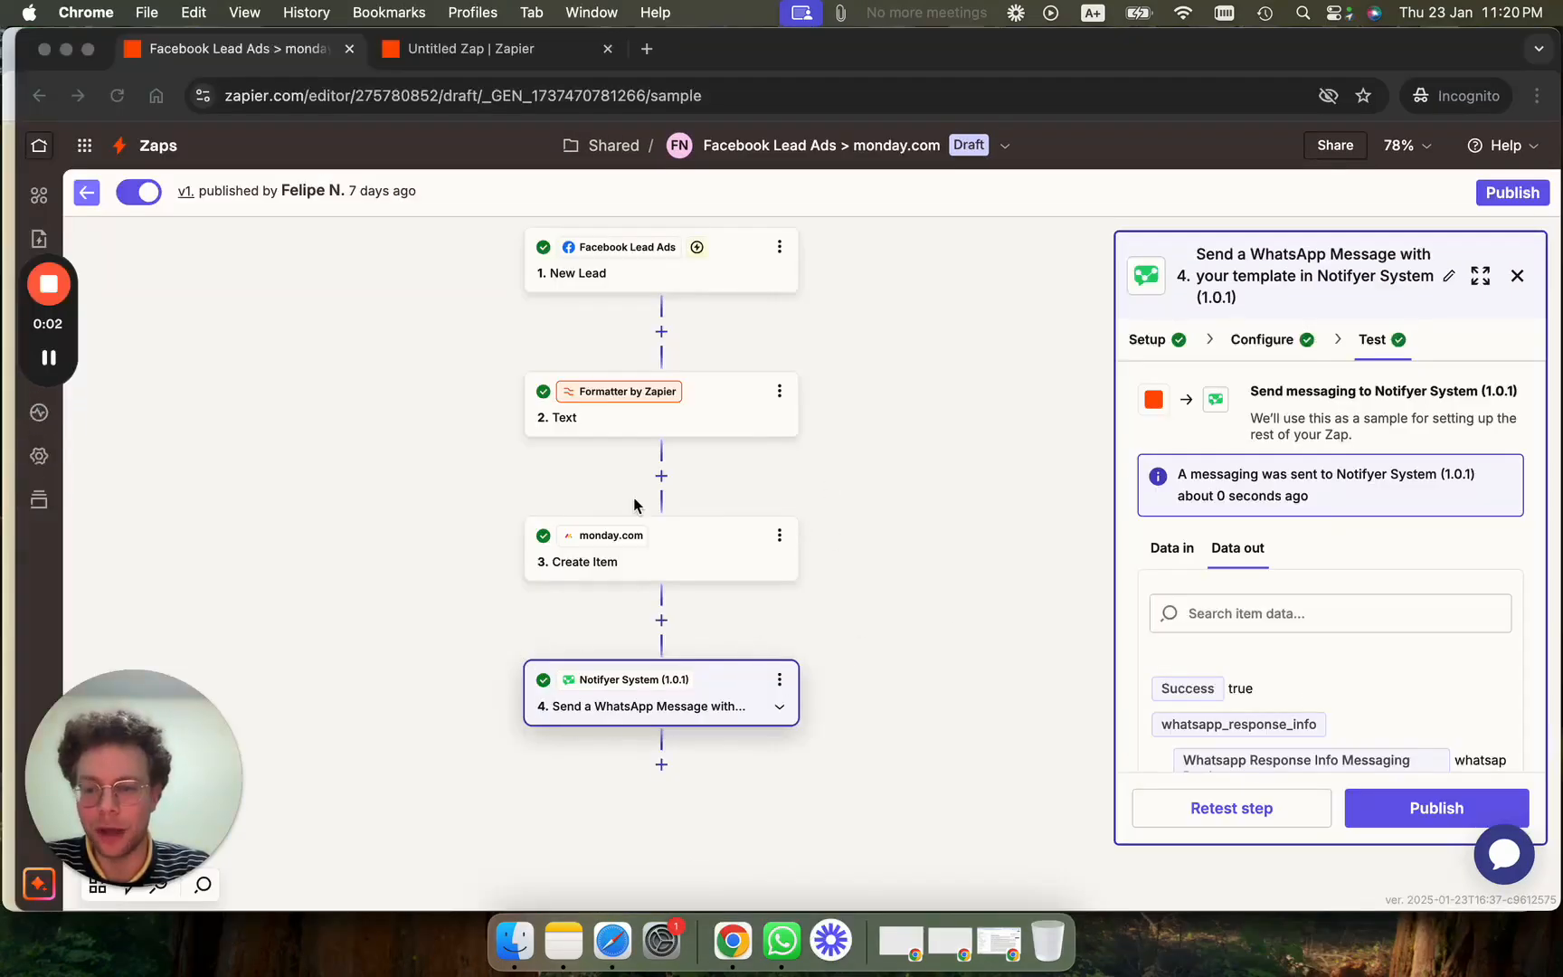
pyautogui.click(1176, 615)
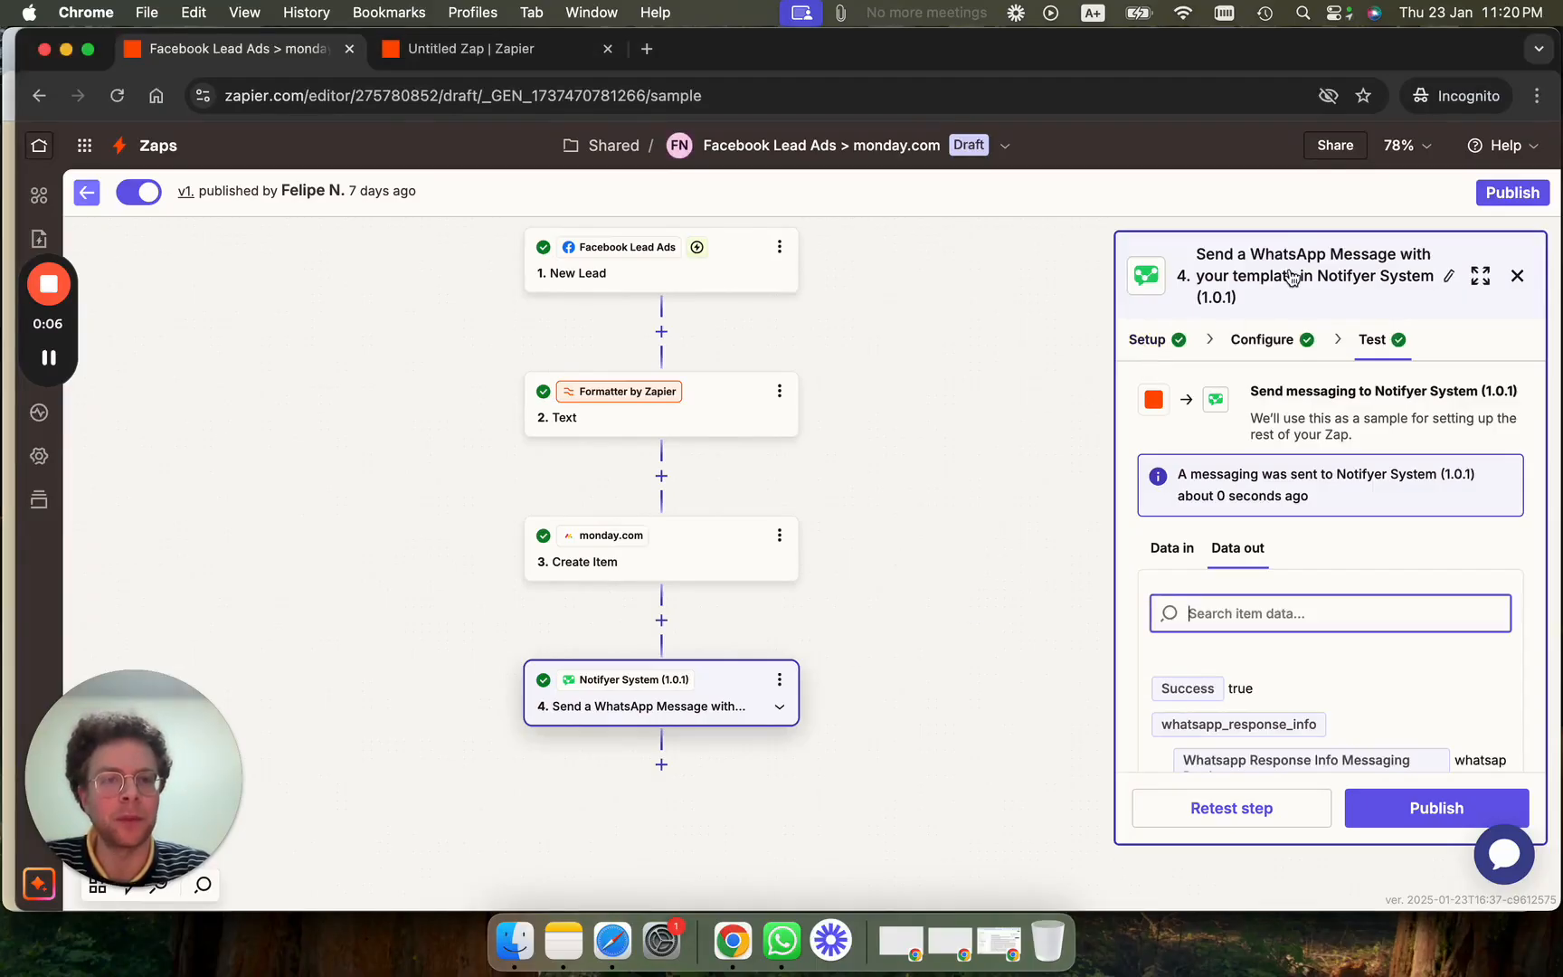
pyautogui.click(1147, 339)
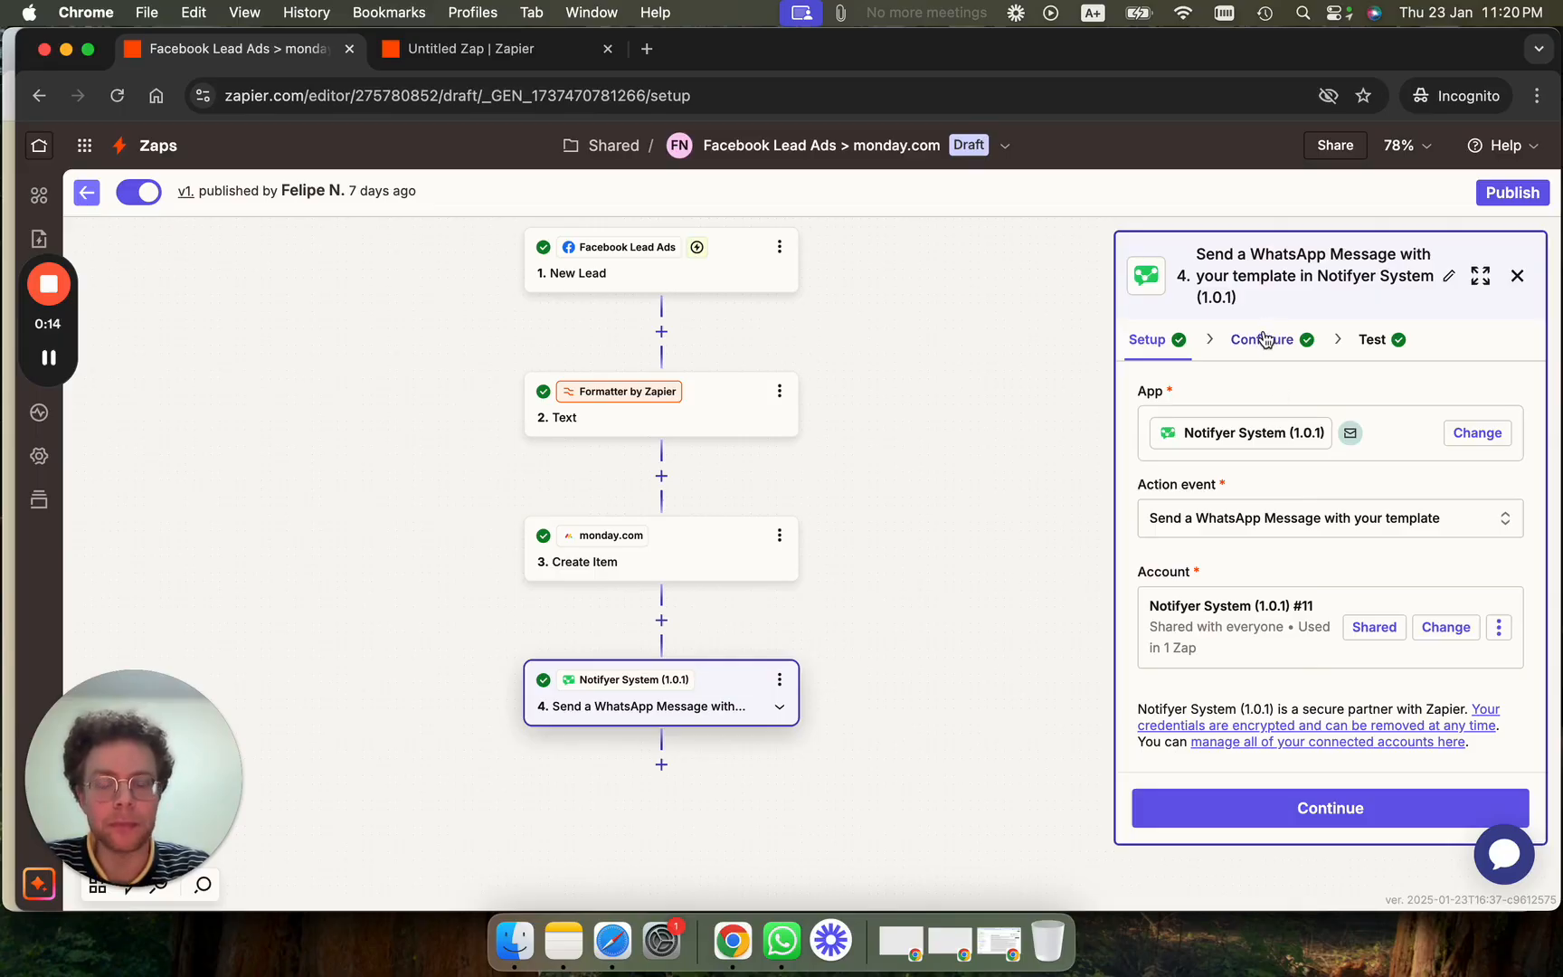
pyautogui.click(50, 360)
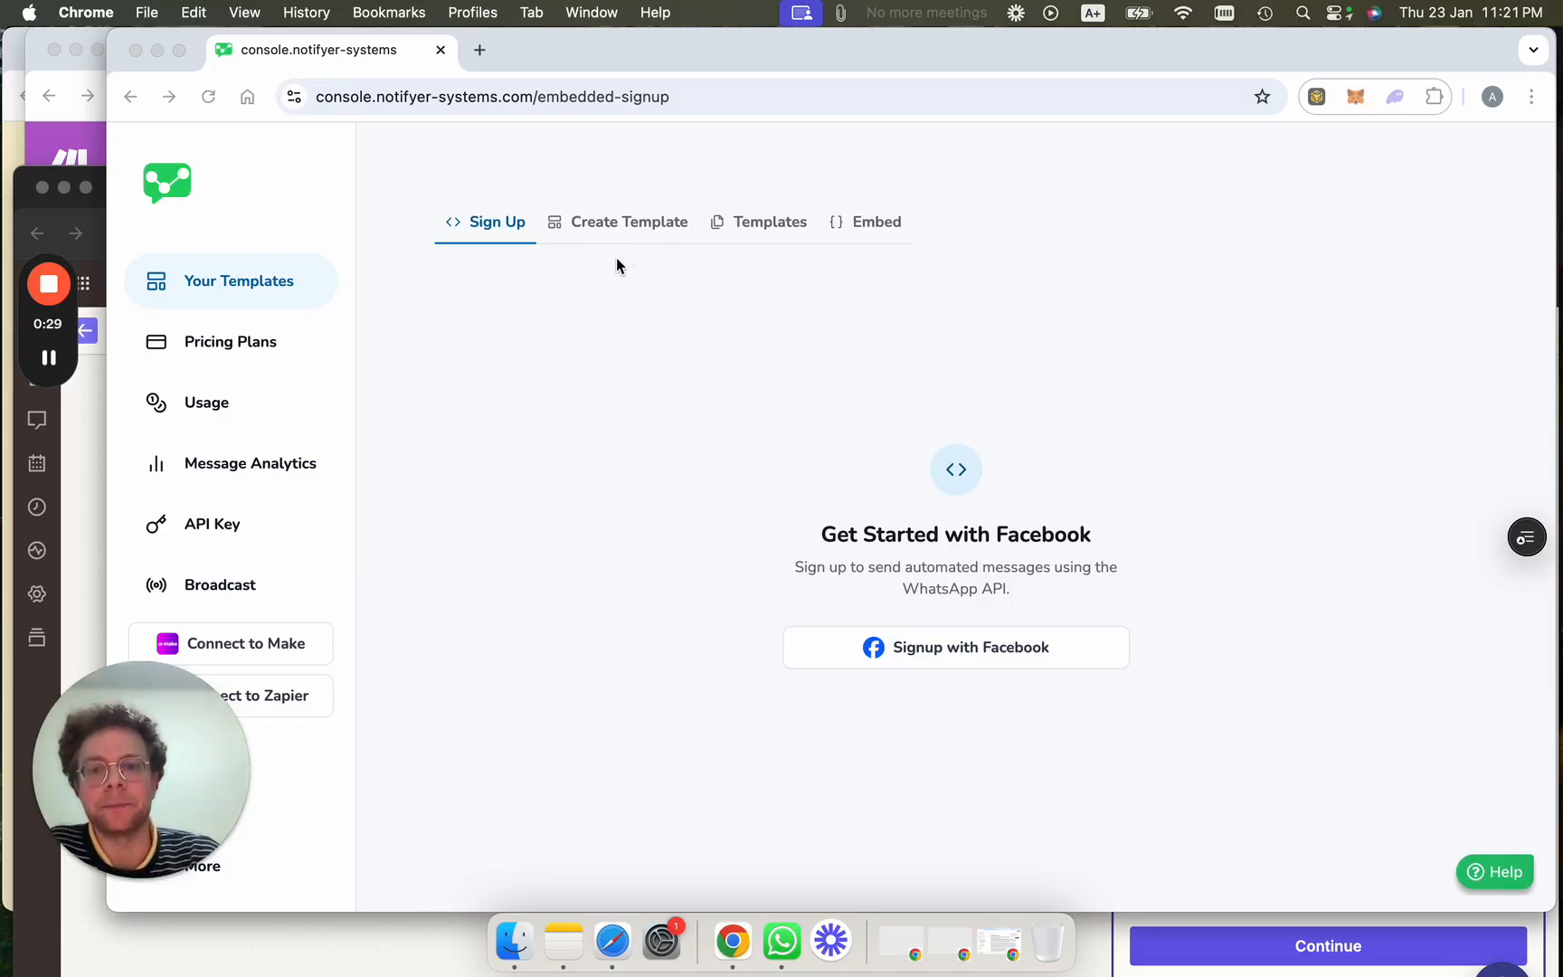
# Start a new template with a body beginning 'hello, thank you for boo'.
pyautogui.click(615, 234)
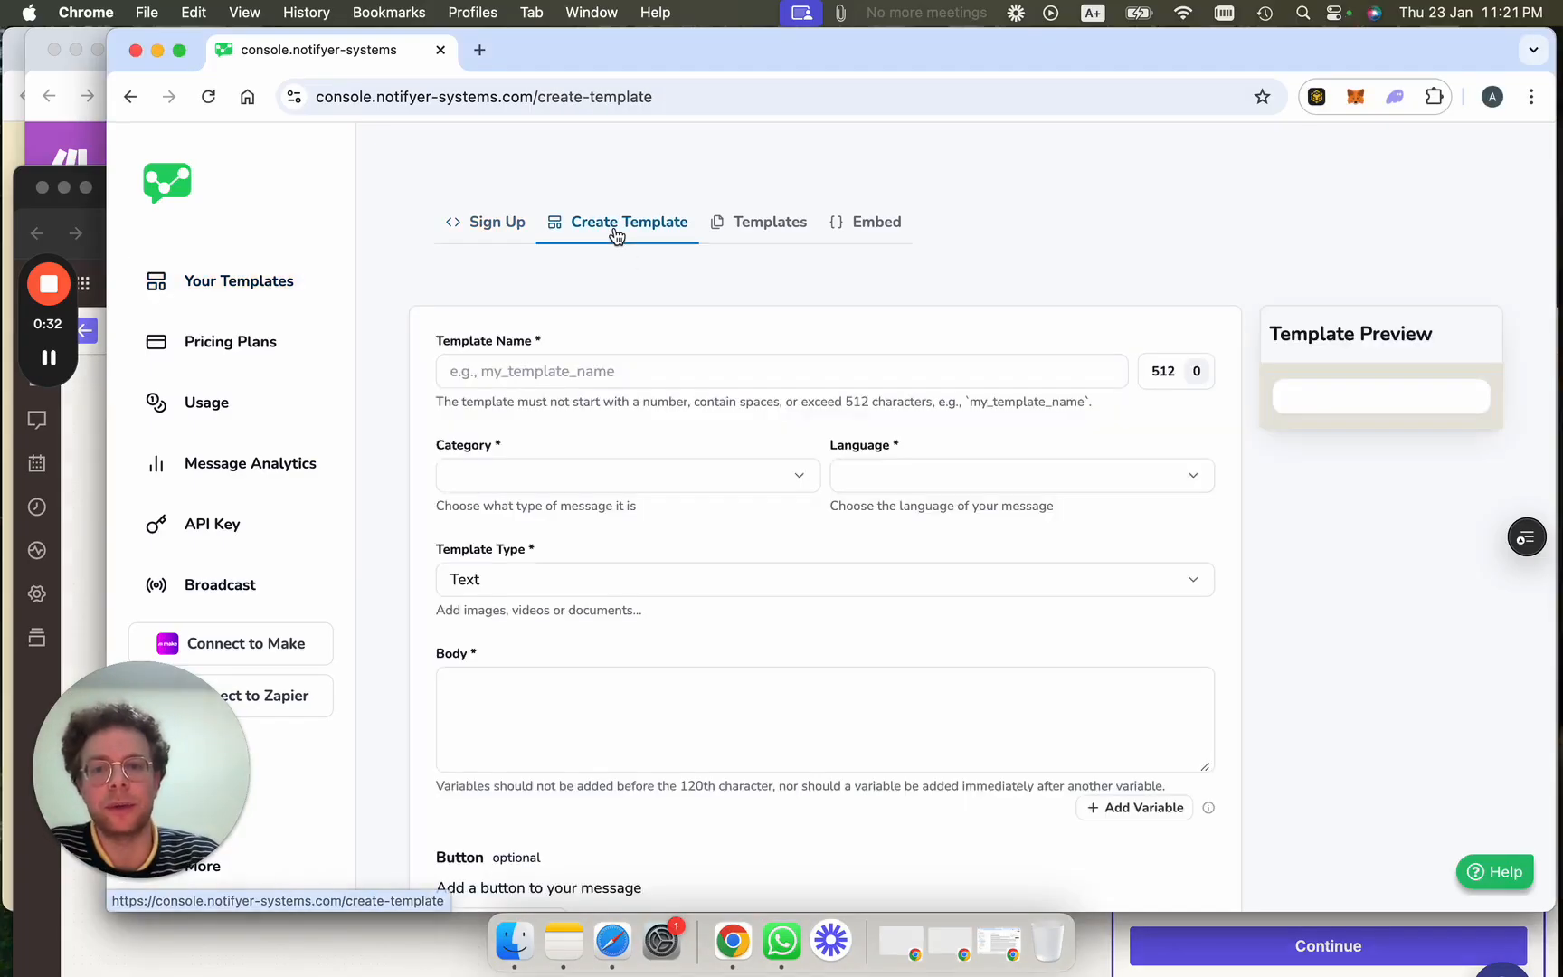
pyautogui.click(602, 718)
pyautogui.write('hello,')
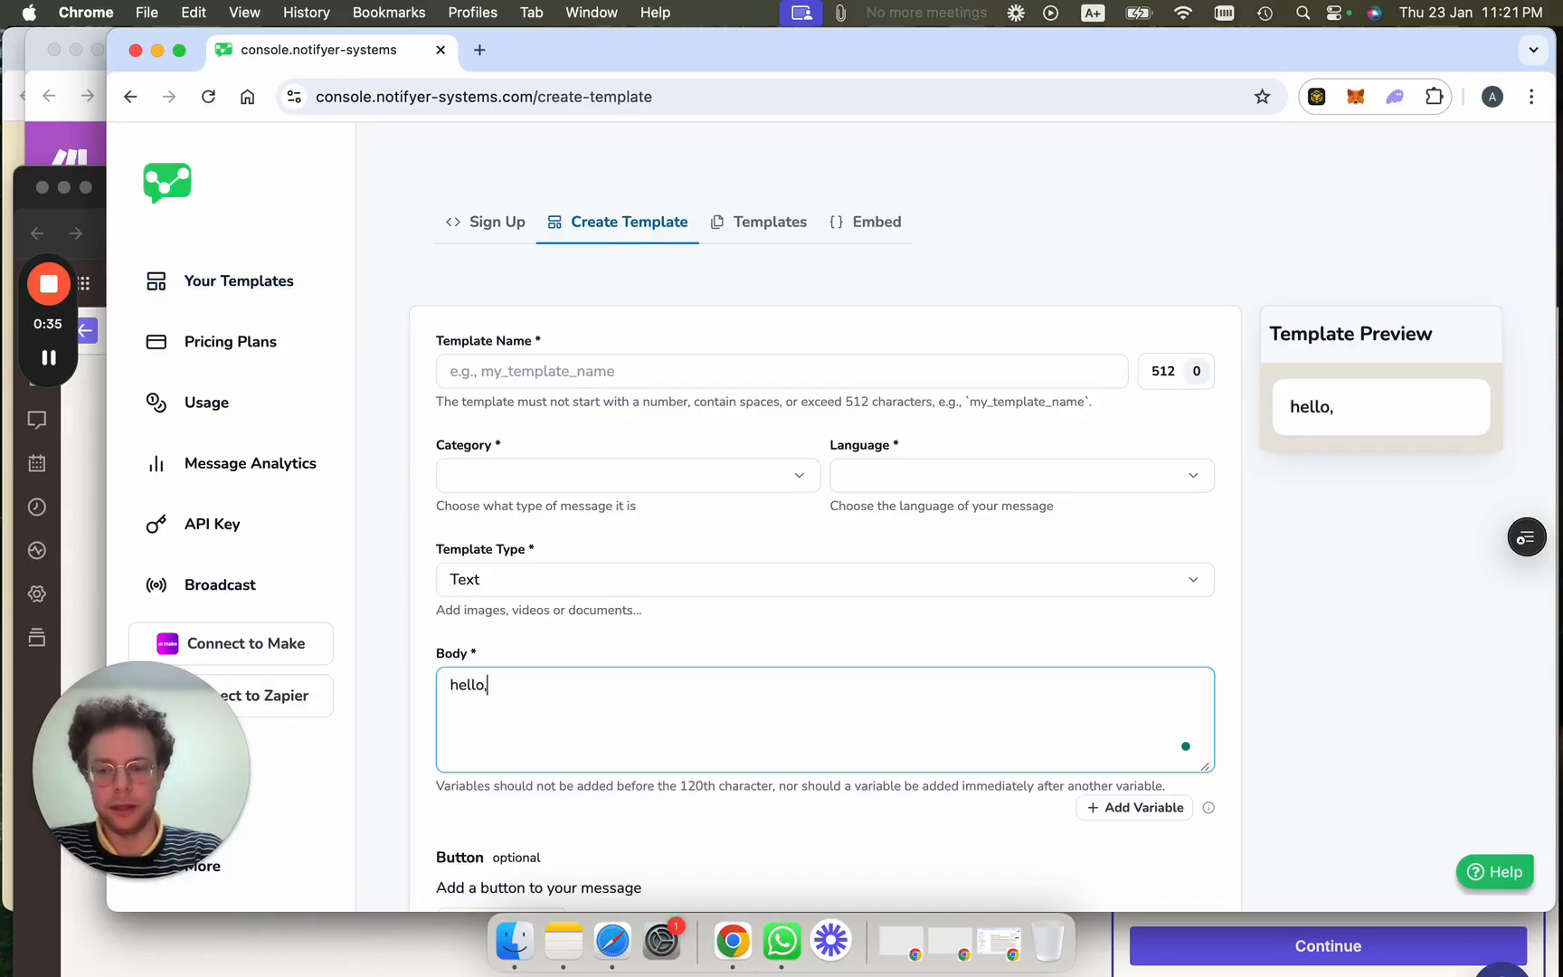
pyautogui.write(' thank you for ')
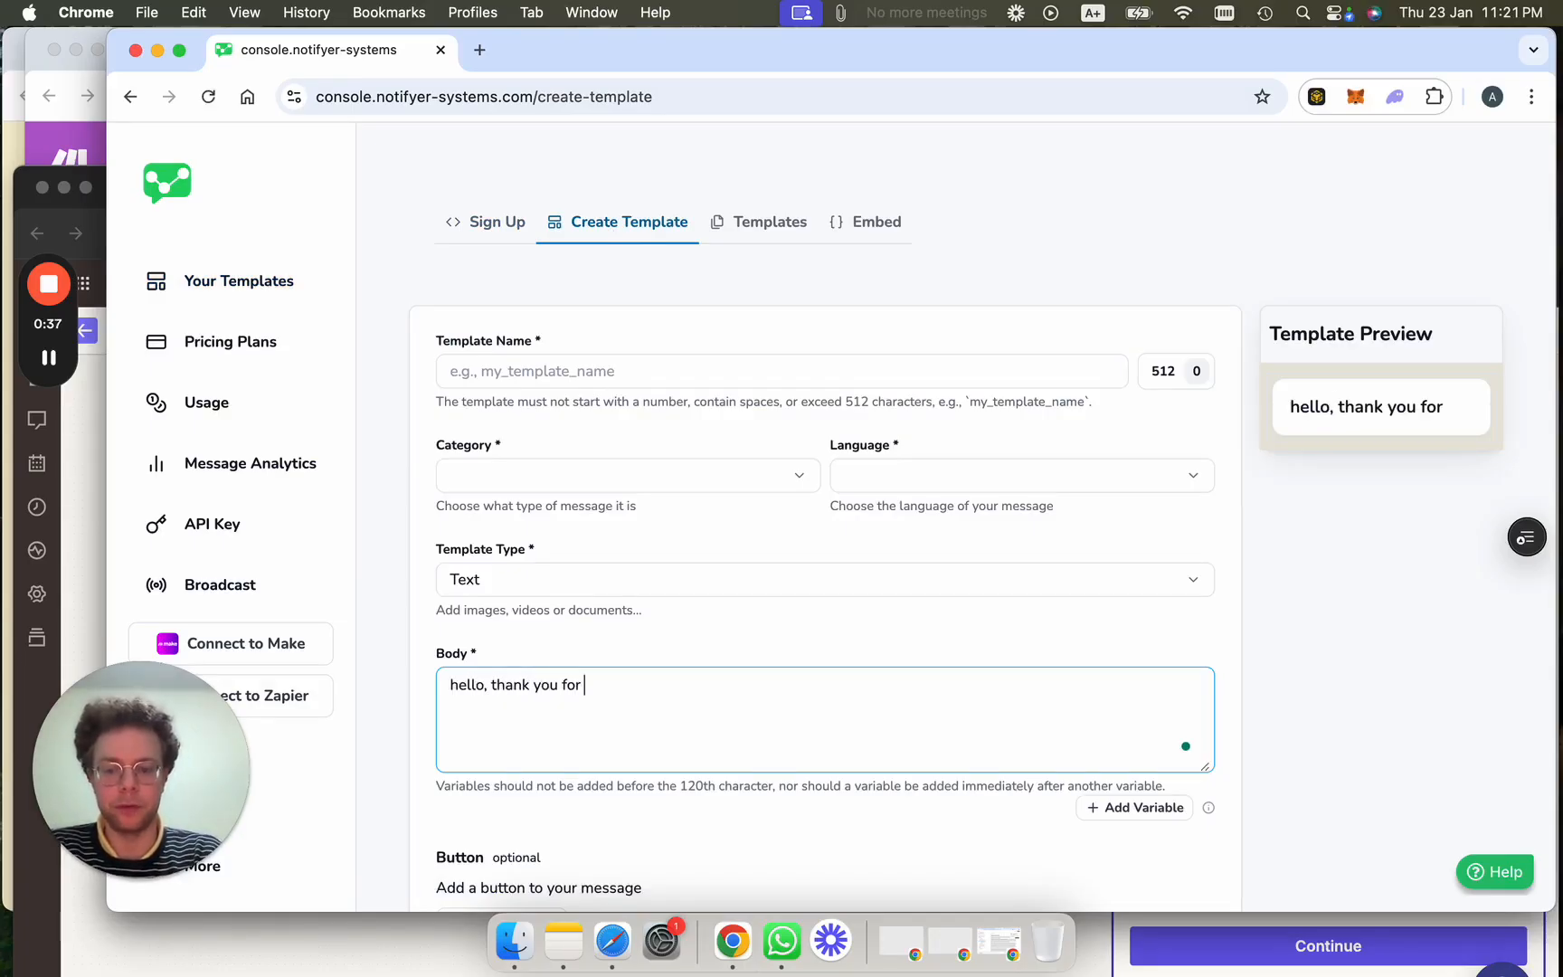
pyautogui.write('booking a demo')
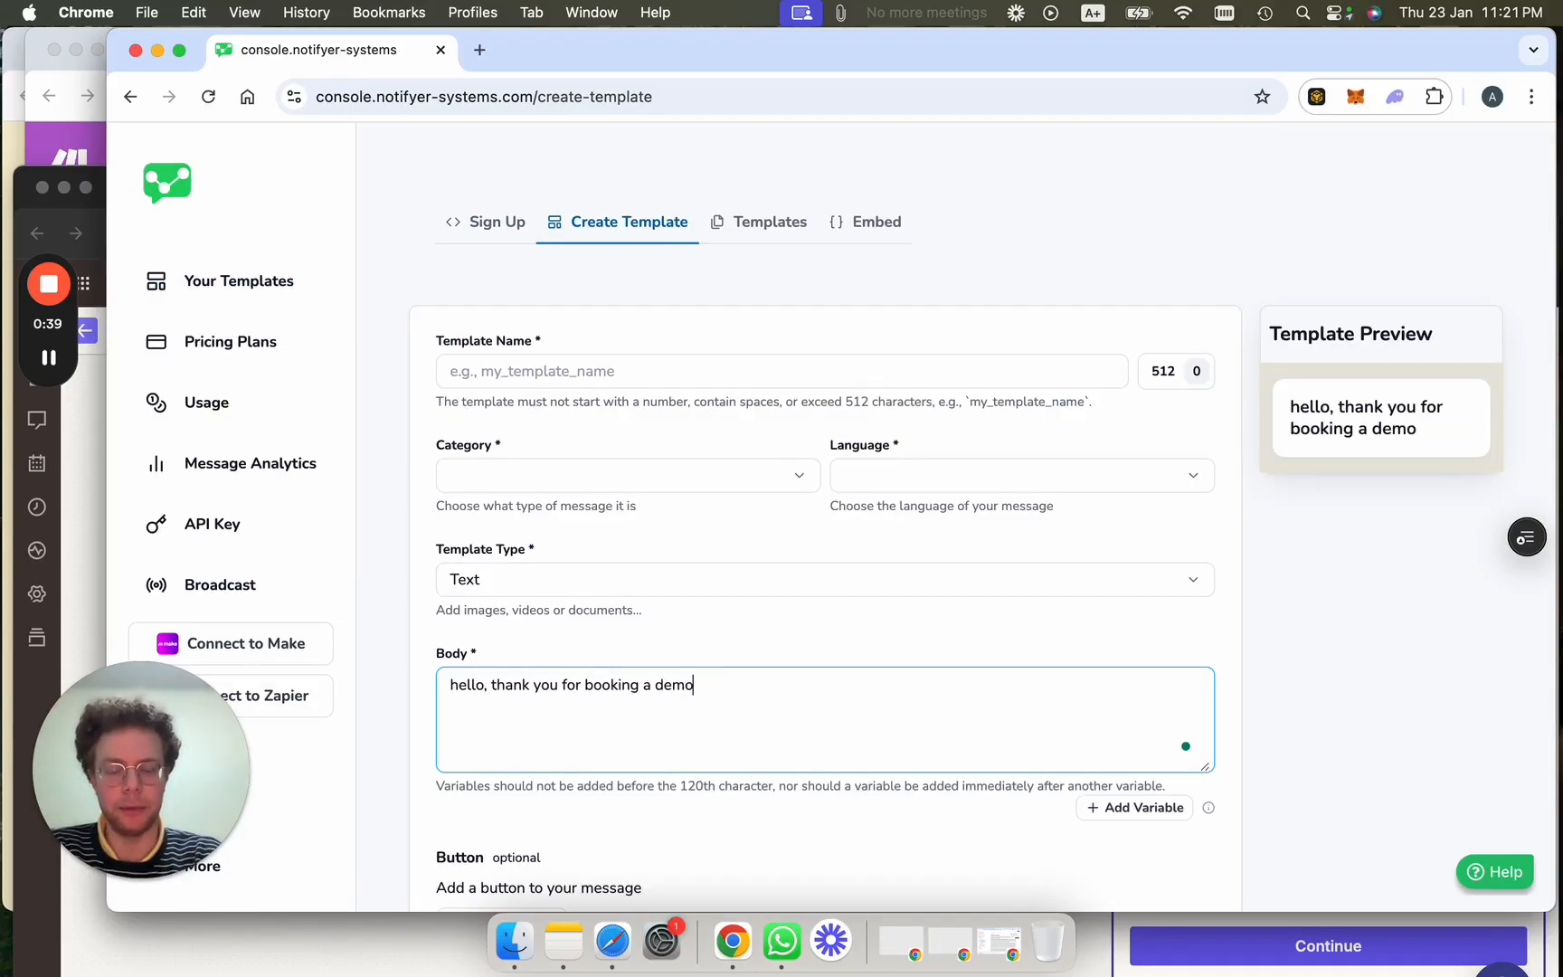
pyautogui.scroll(-3, 507, 723)
# Add a quick reply button labelled 'Scheduled'.
pyautogui.click(496, 655)
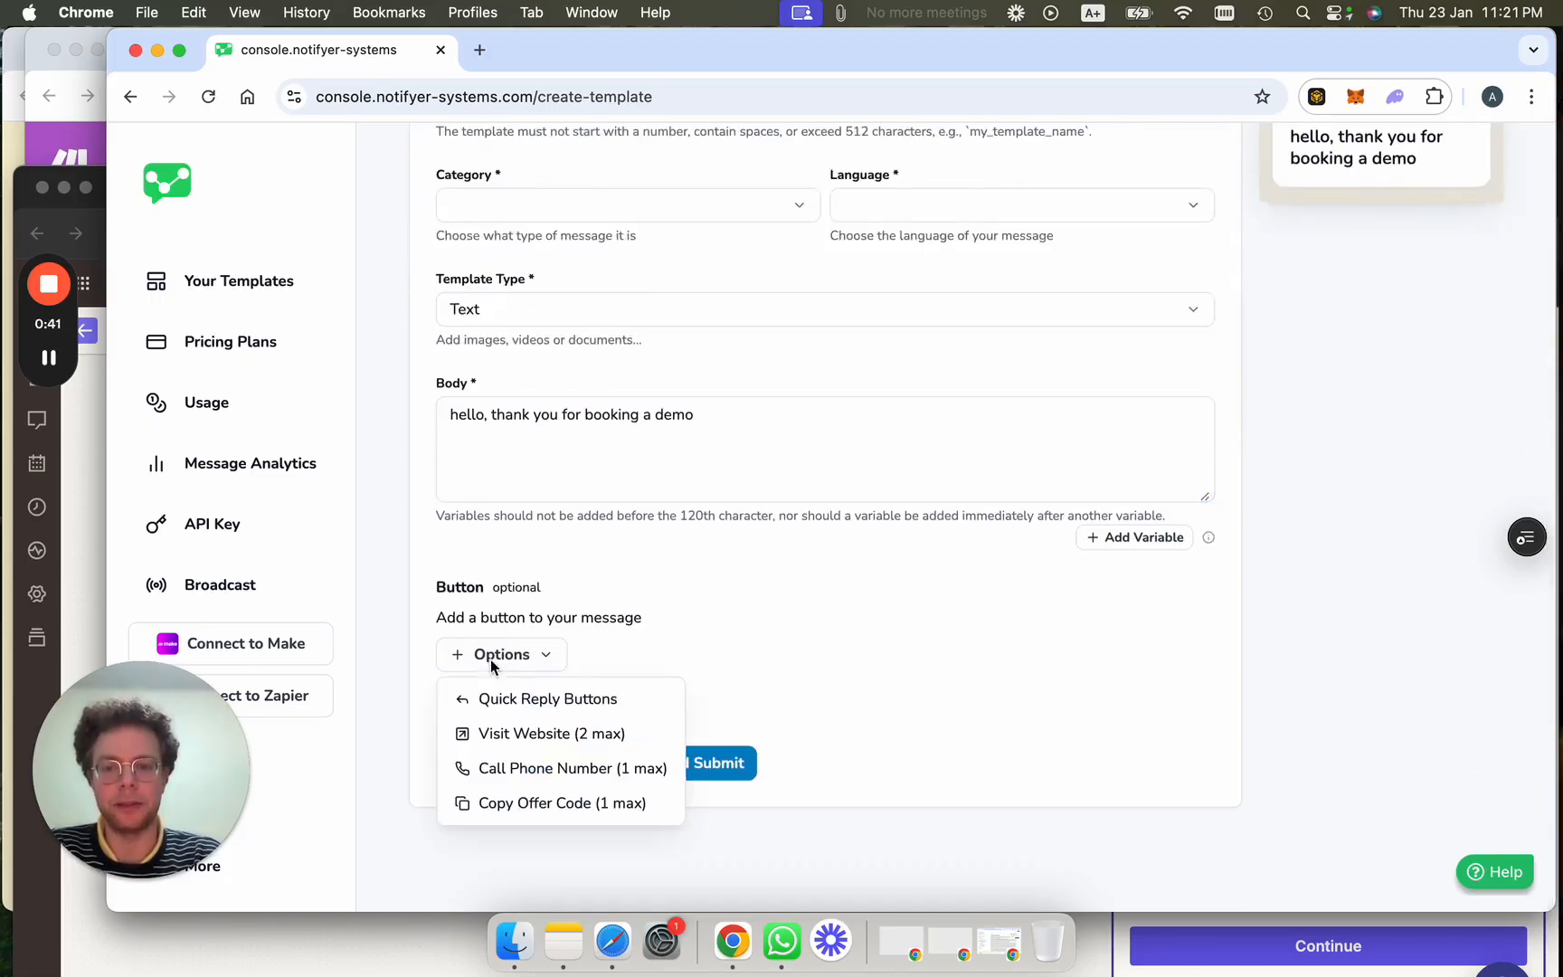
pyautogui.click(537, 701)
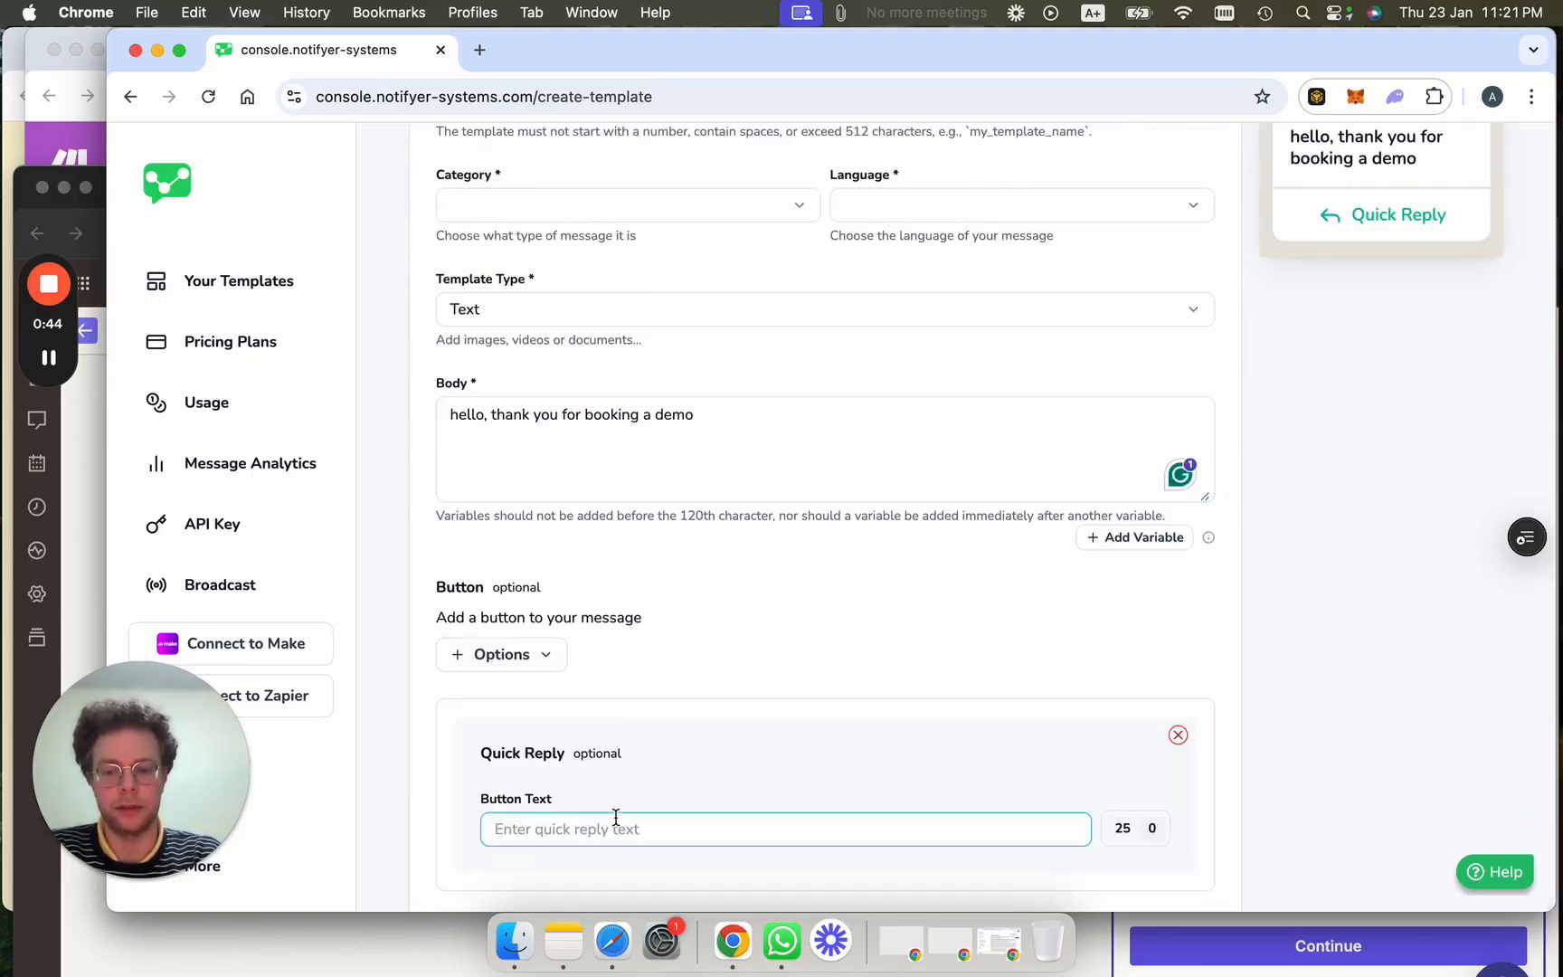
pyautogui.write('Sche')
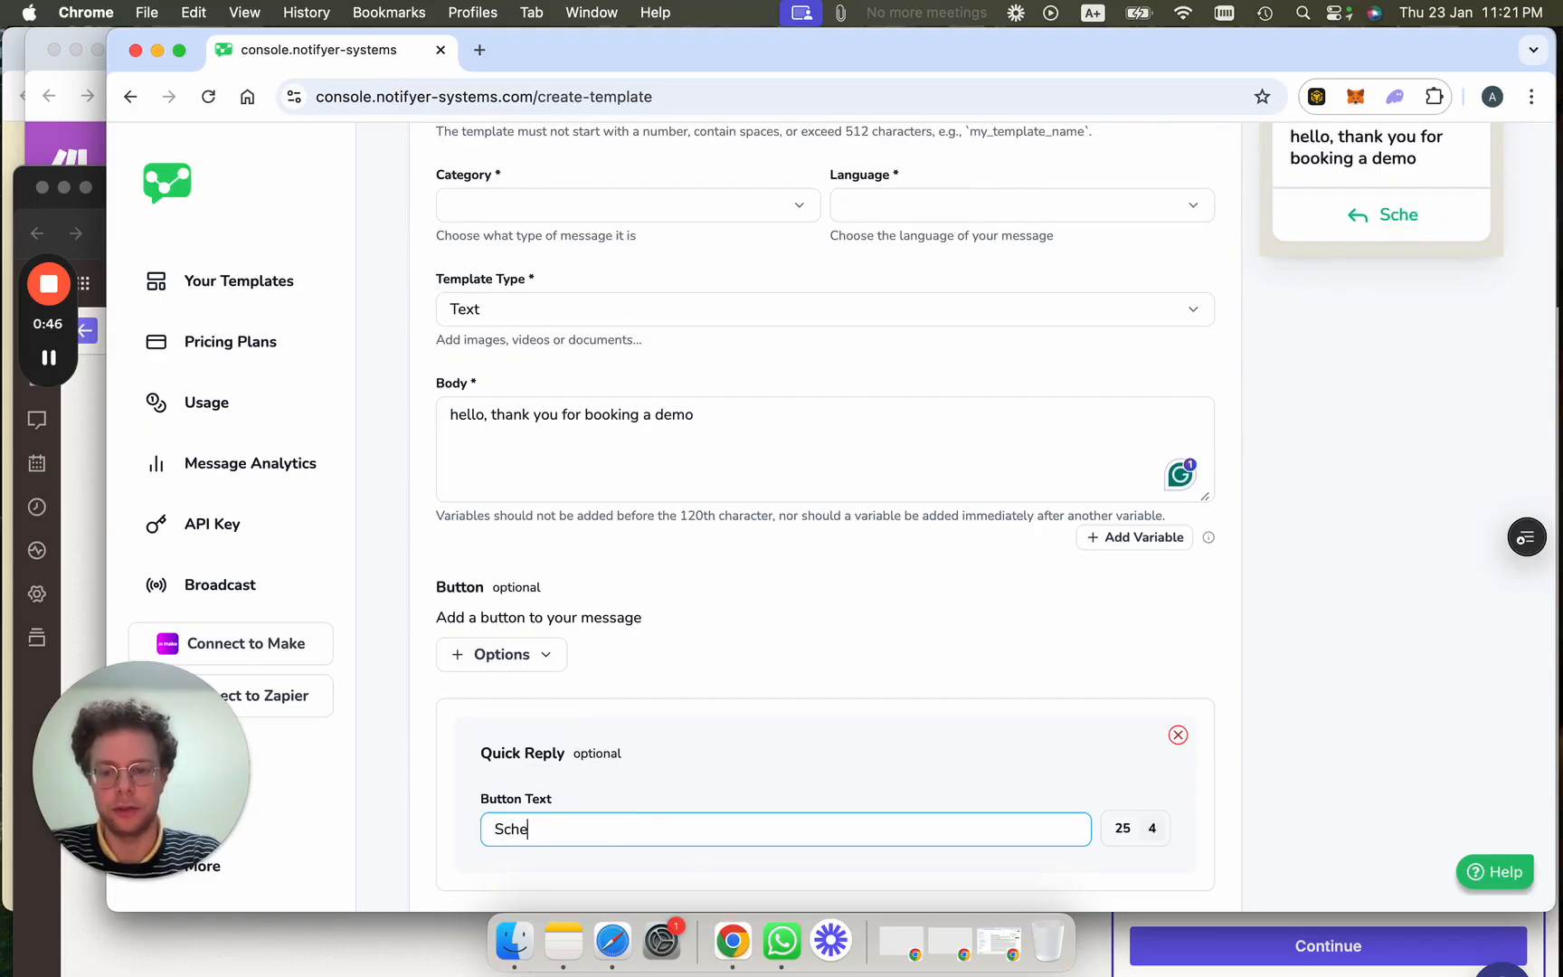
pyautogui.write('duled')
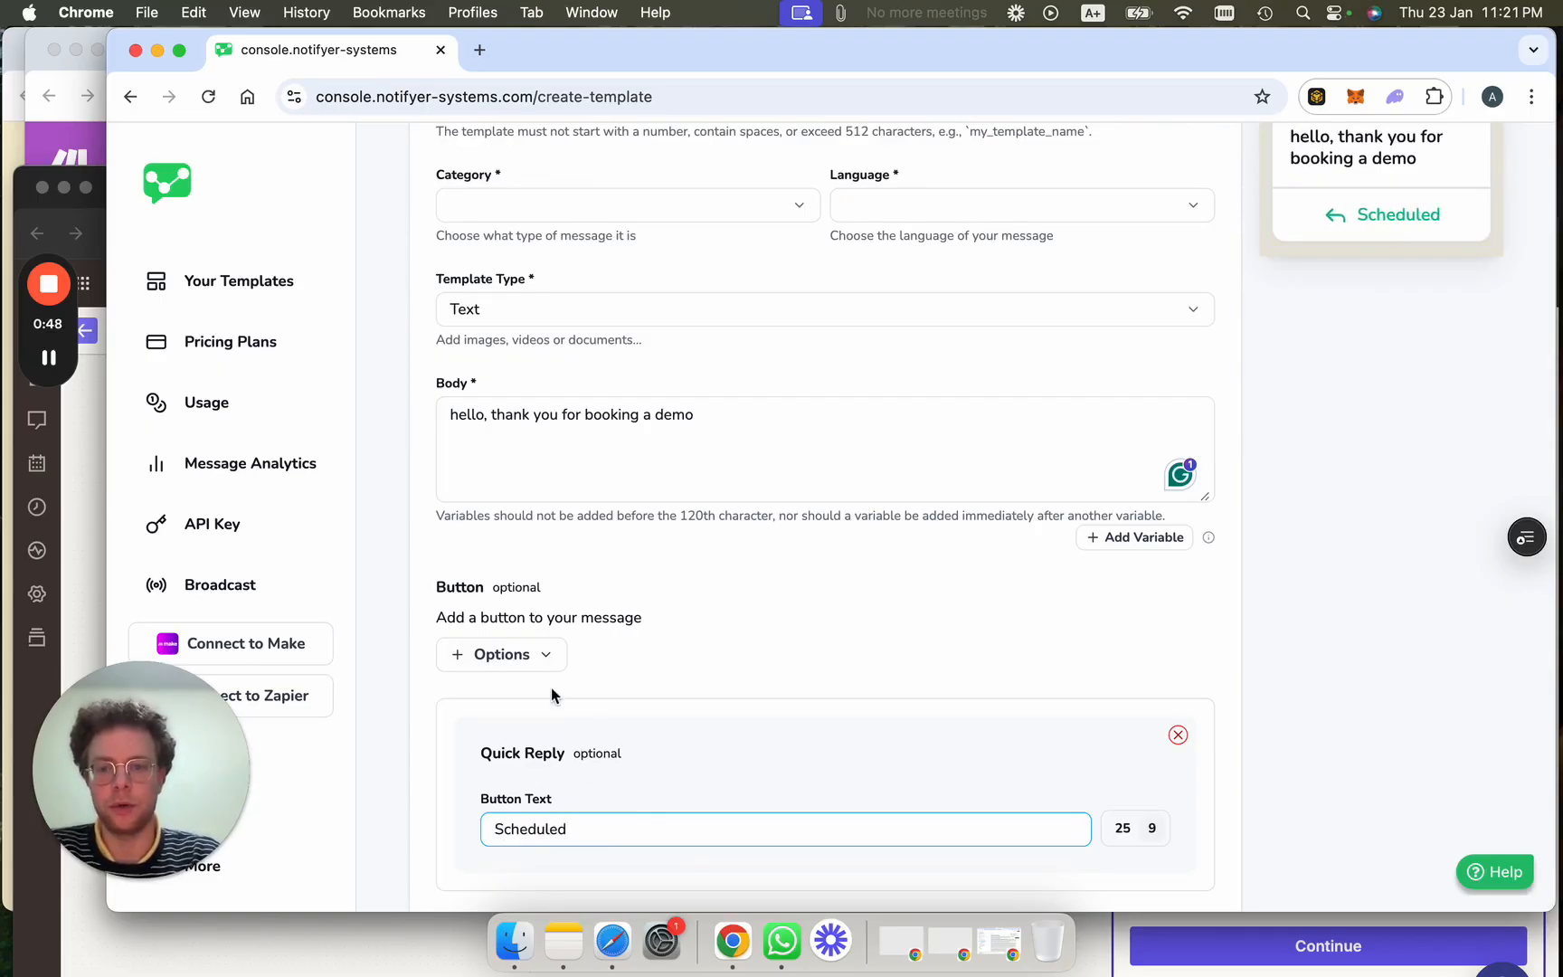
# Add a Visit Website button labelled Schedule and rename the quick reply to 'i have a question'.
pyautogui.click(500, 654)
pyautogui.click(527, 734)
pyautogui.scroll(-3, 584, 760)
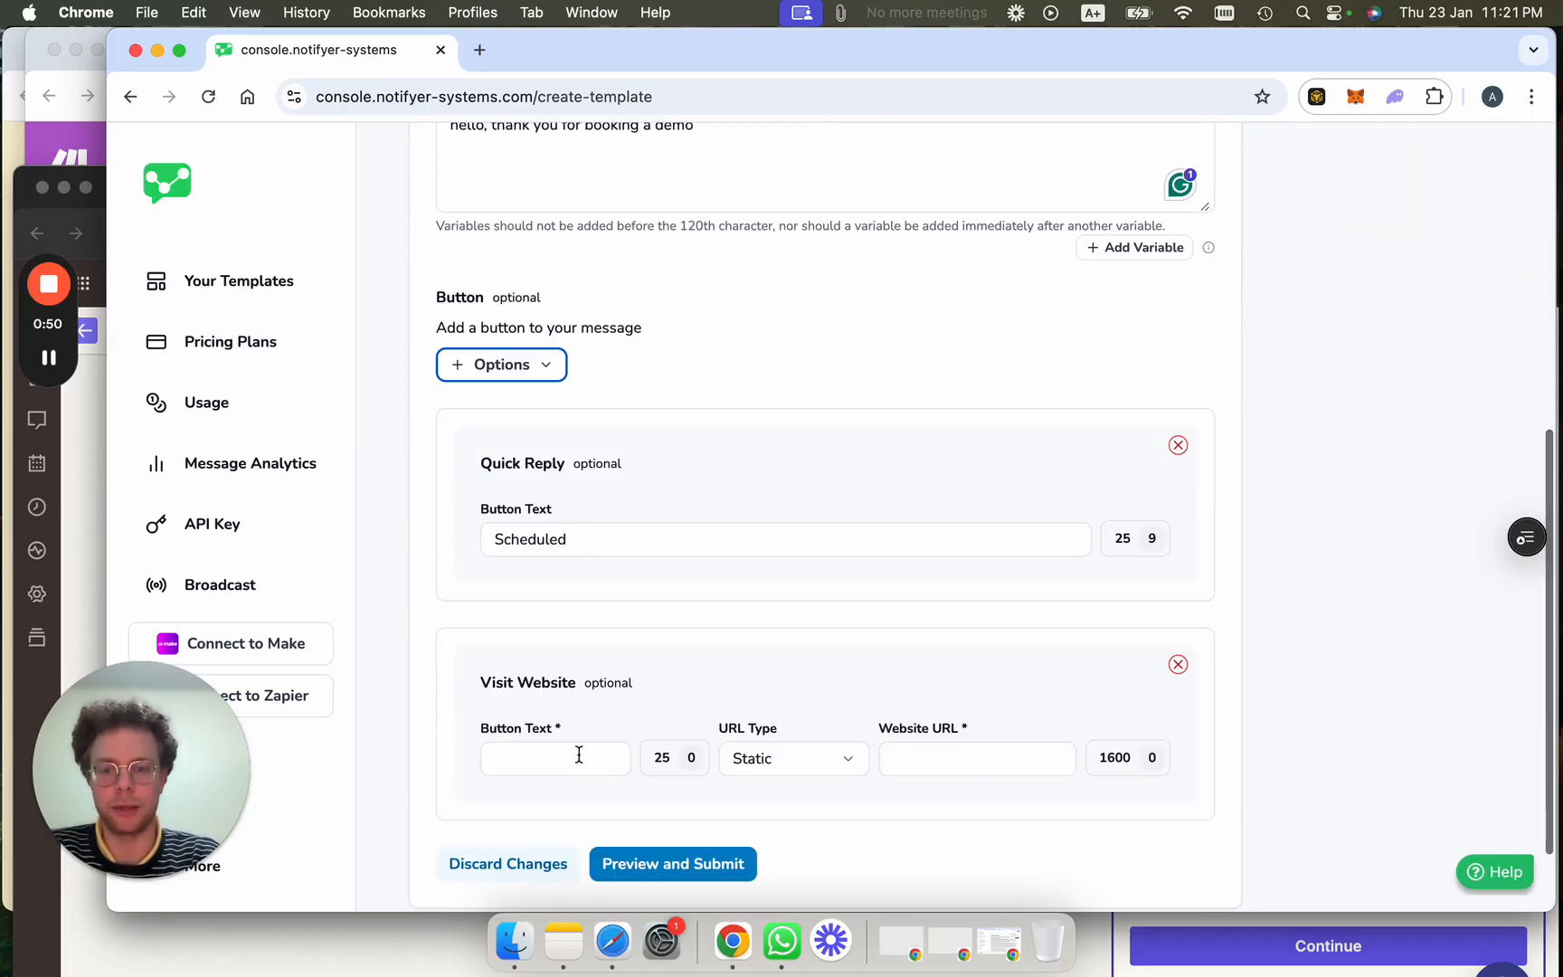
pyautogui.click(568, 753)
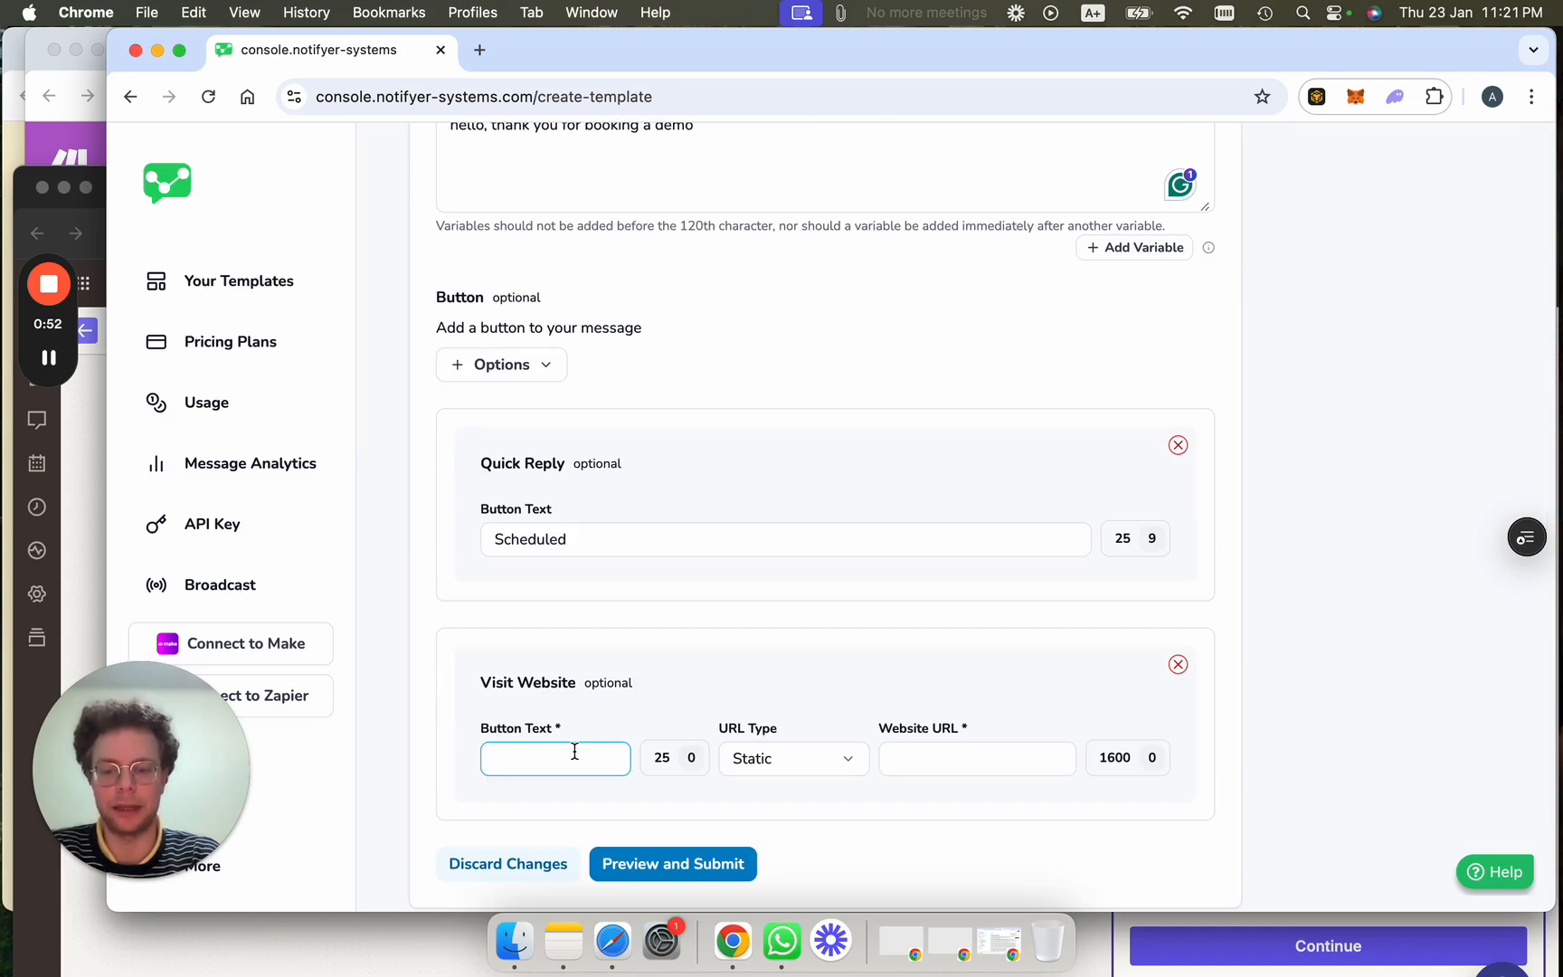
pyautogui.doubleClick(556, 541)
pyautogui.write('I')
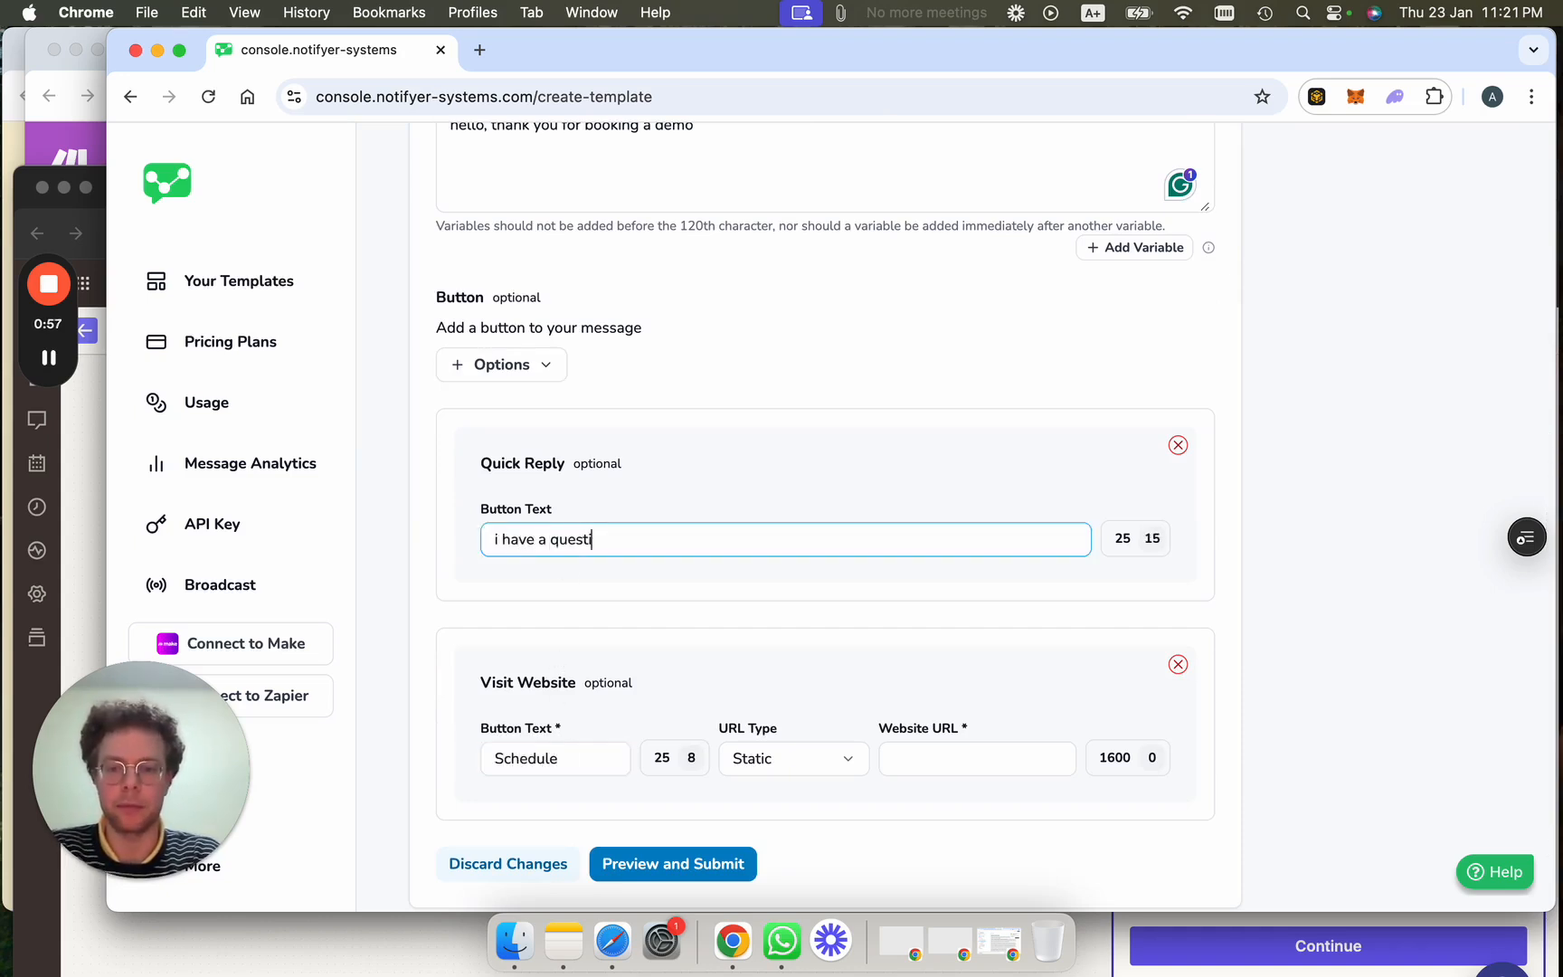
# Set the website button's URL type to Static and enter the Calendly URL.
pyautogui.click(776, 760)
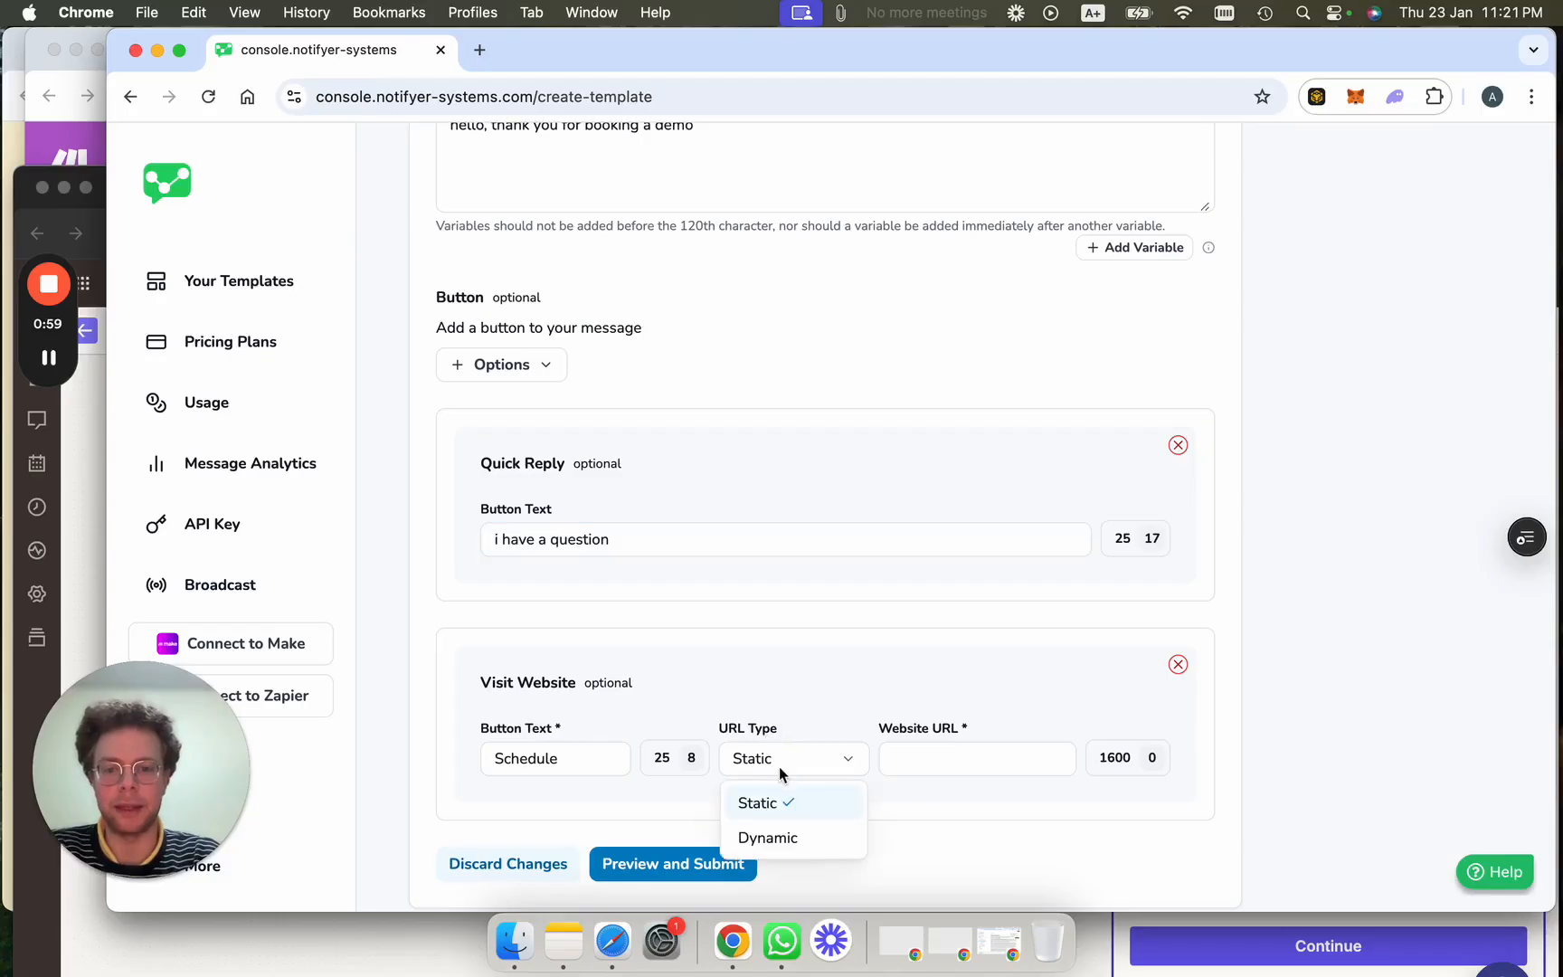
pyautogui.click(796, 838)
pyautogui.click(898, 765)
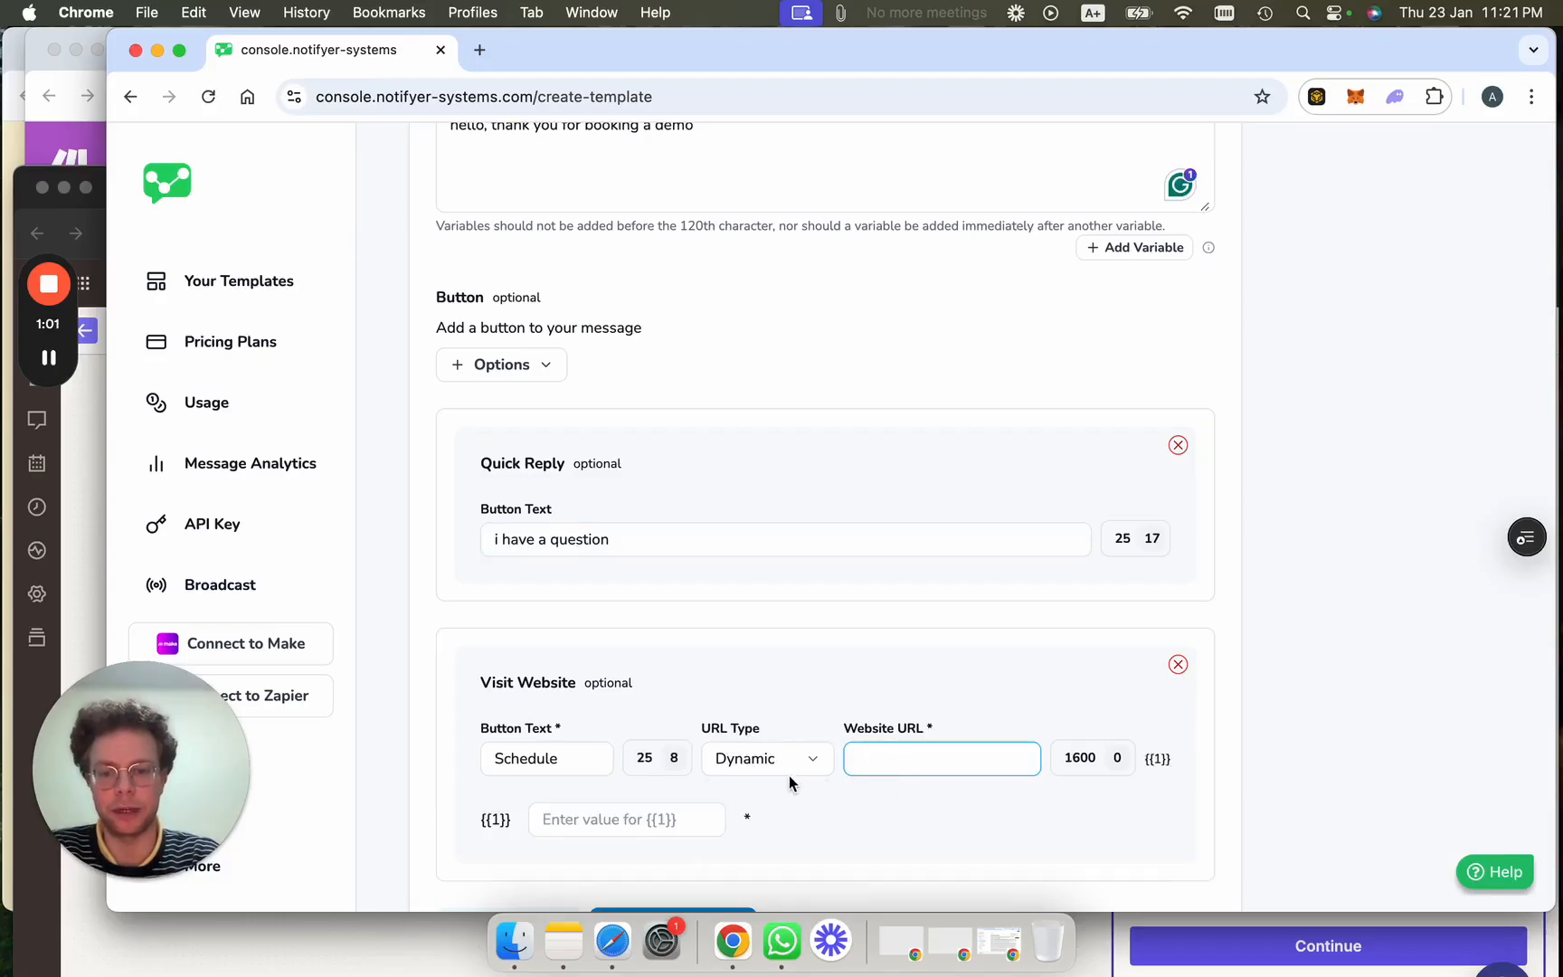
pyautogui.click(789, 775)
pyautogui.click(742, 799)
pyautogui.click(911, 753)
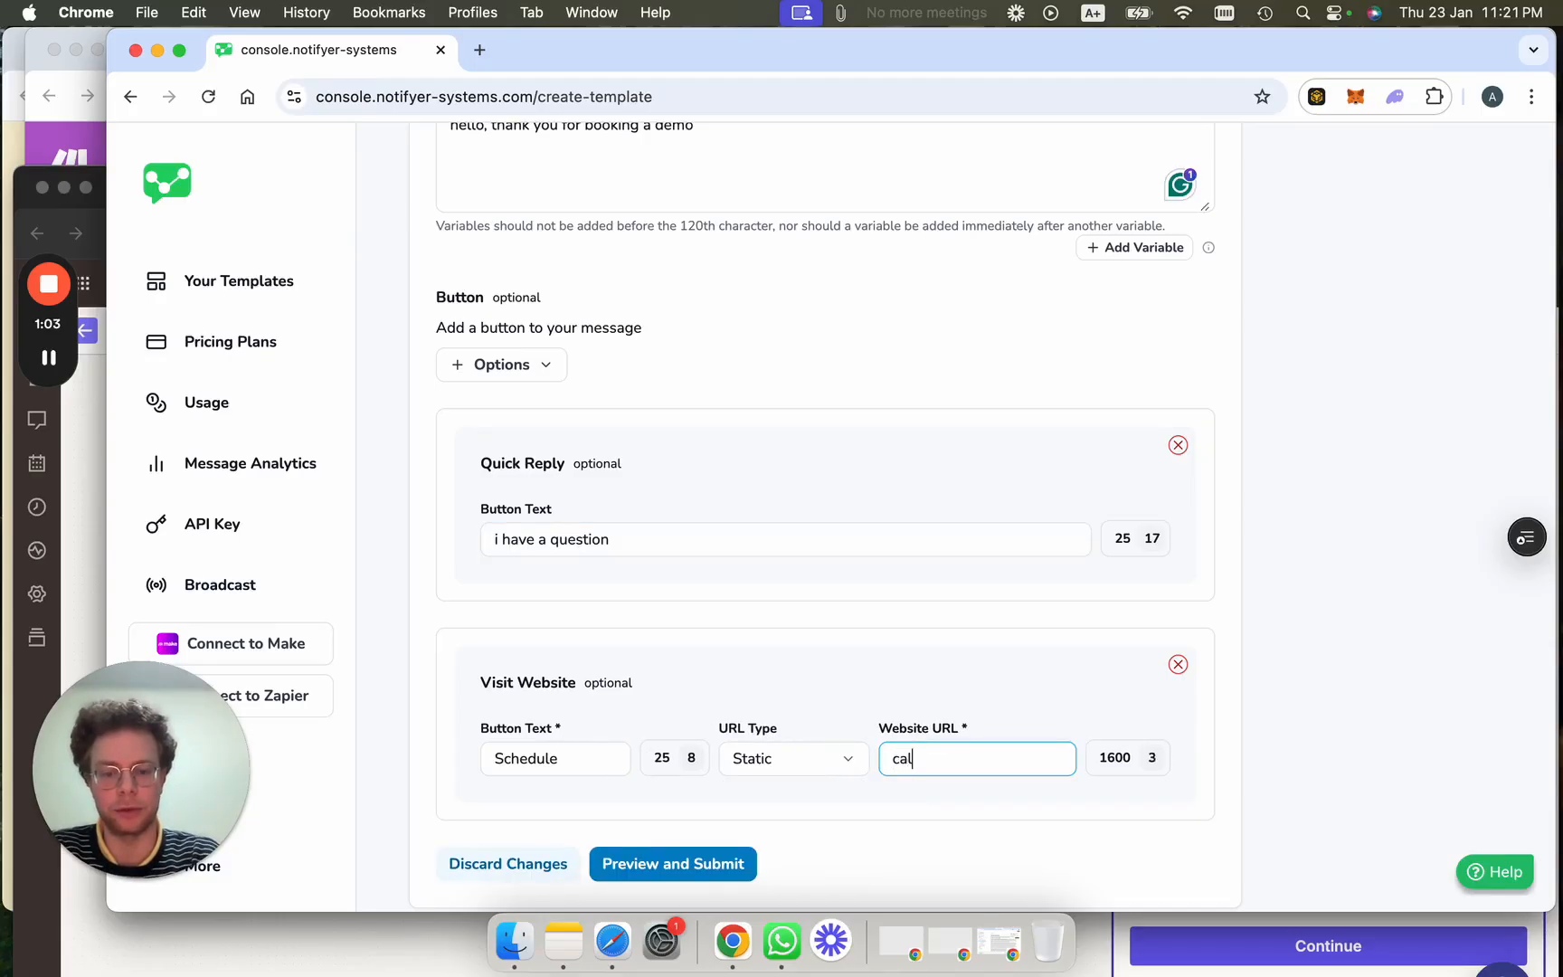
pyautogui.write('calendly')
pyautogui.press('Down')
pyautogui.press('Return')
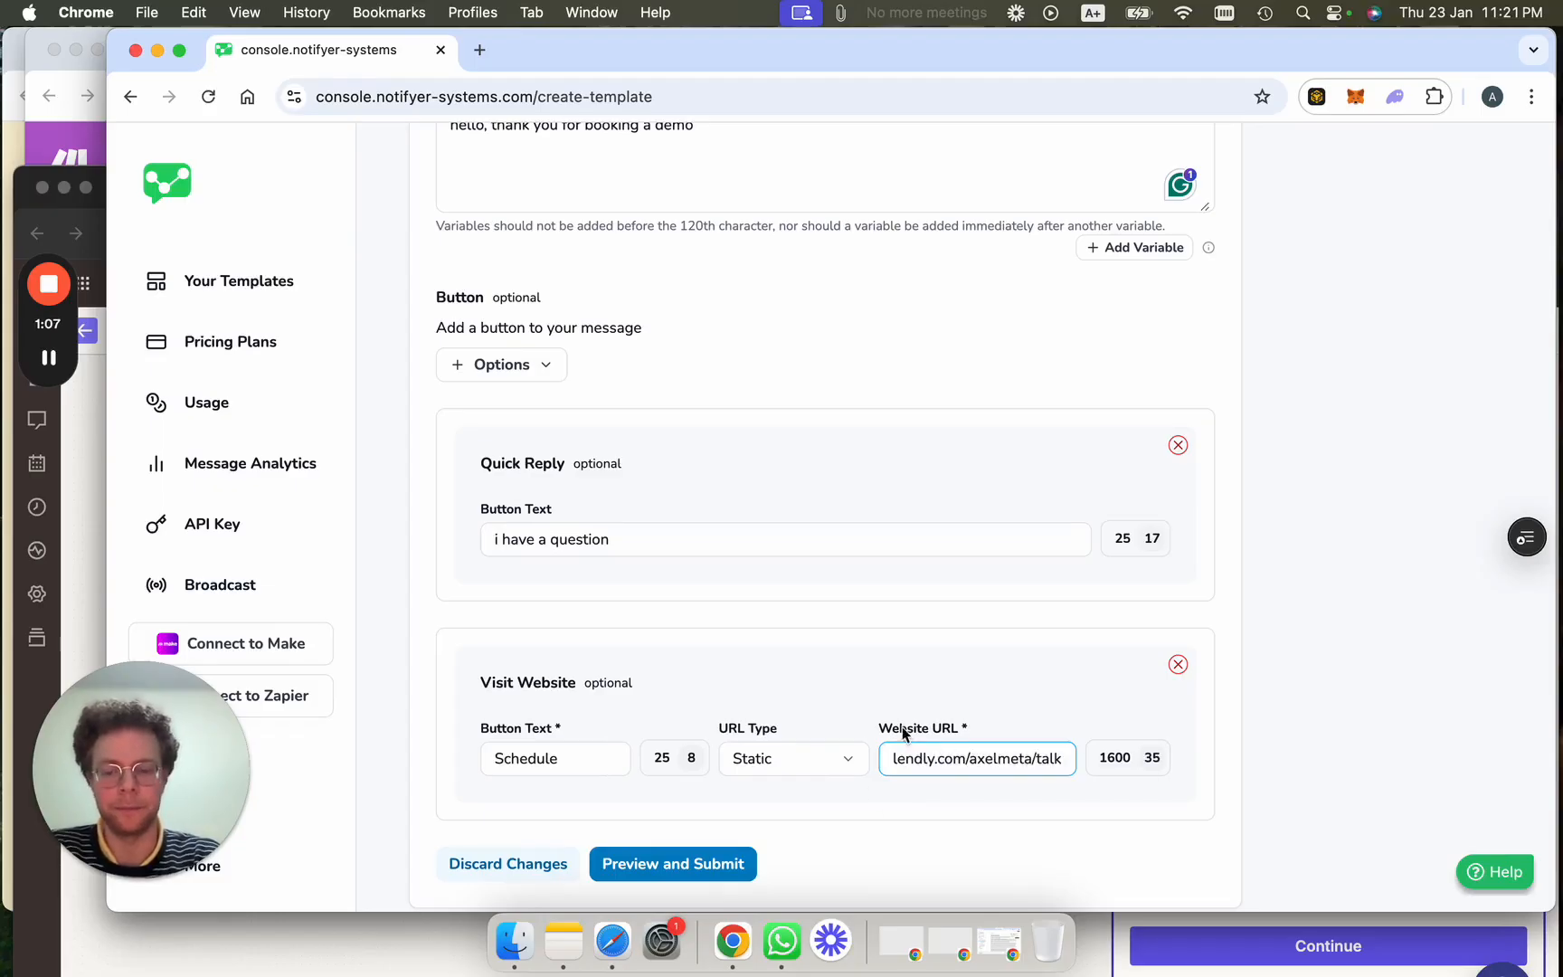
pyautogui.scroll(6, 876, 612)
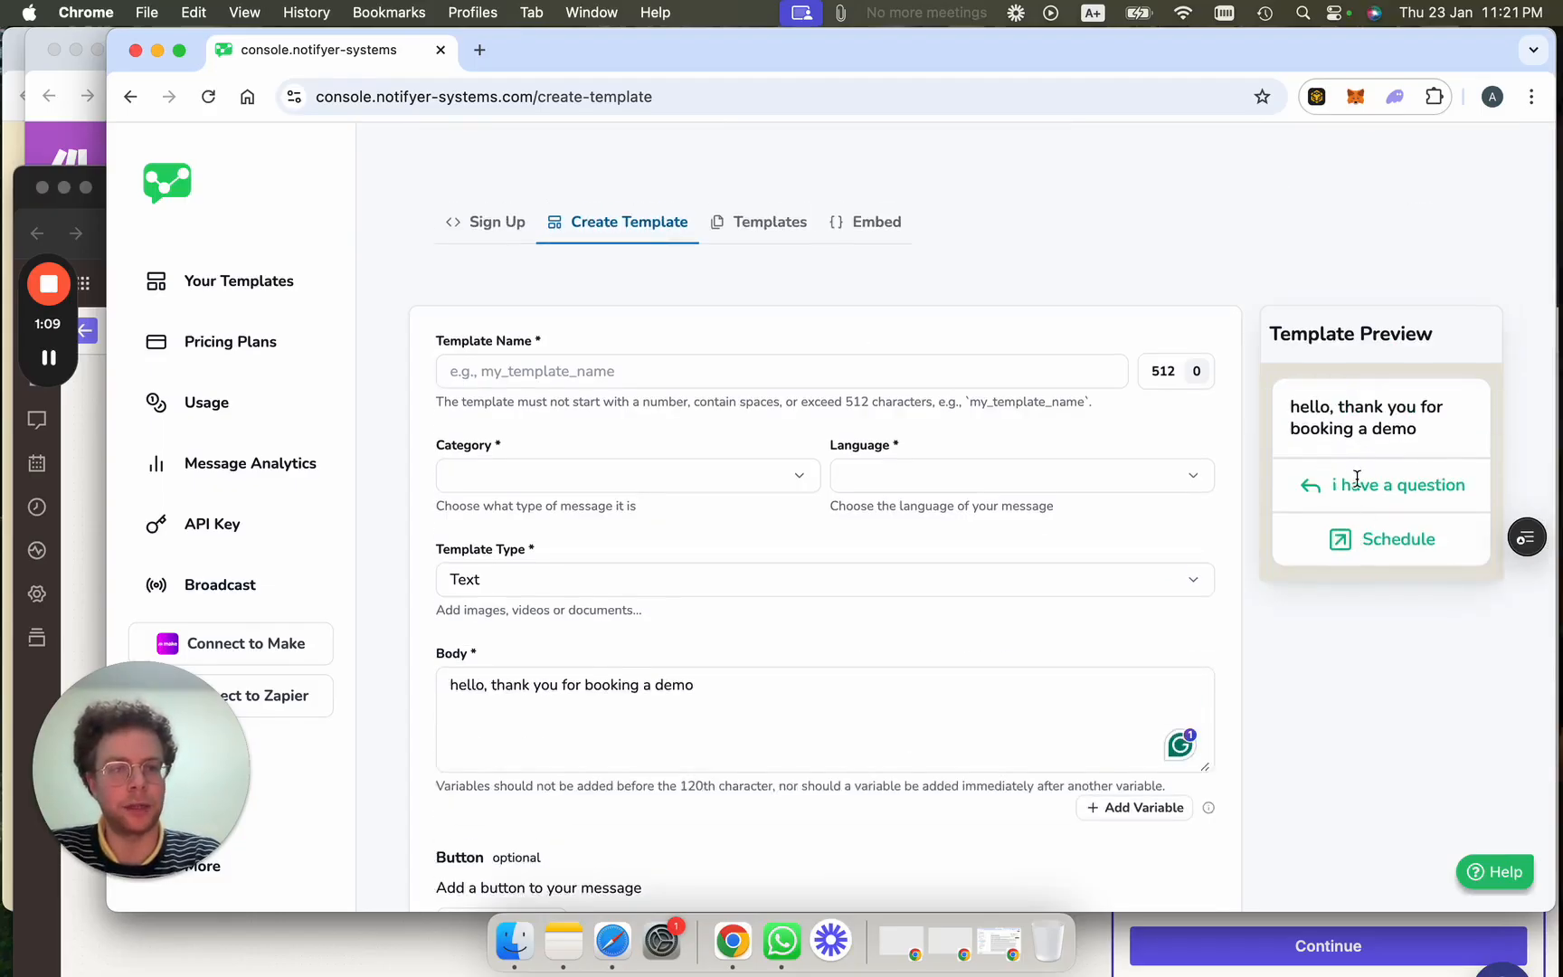
pyautogui.scroll(-1, 828, 617)
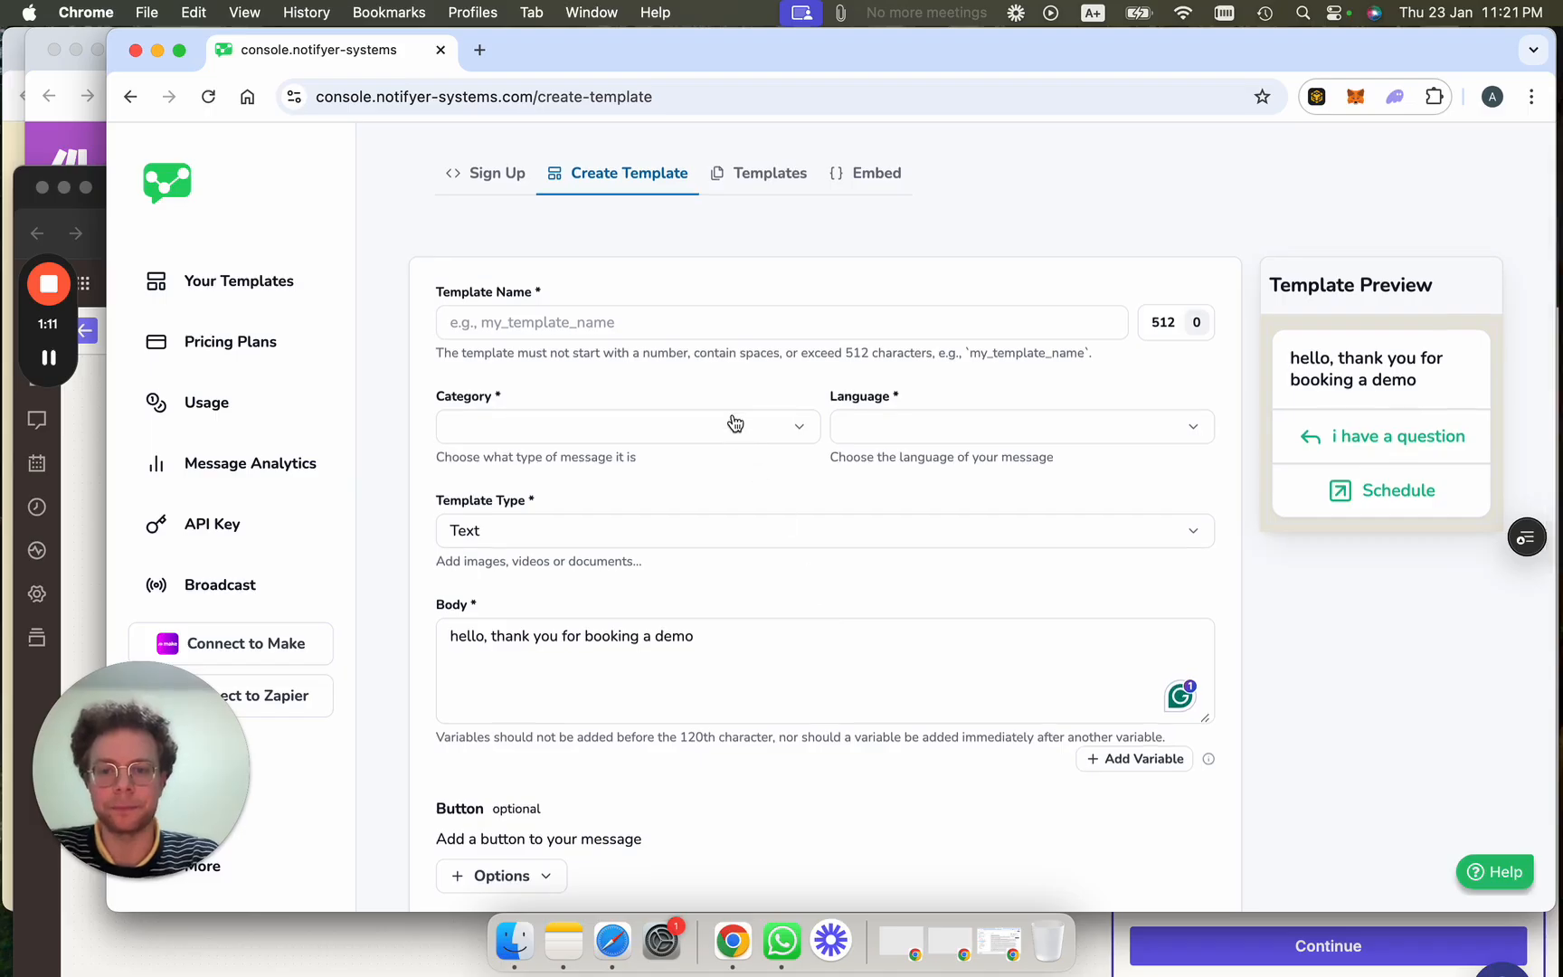
pyautogui.scroll(-4, 733, 416)
pyautogui.scroll(5, 733, 415)
# Preview the Spanish cita_llamadas template from the saved Templates list, then return to Zapier.
pyautogui.click(783, 225)
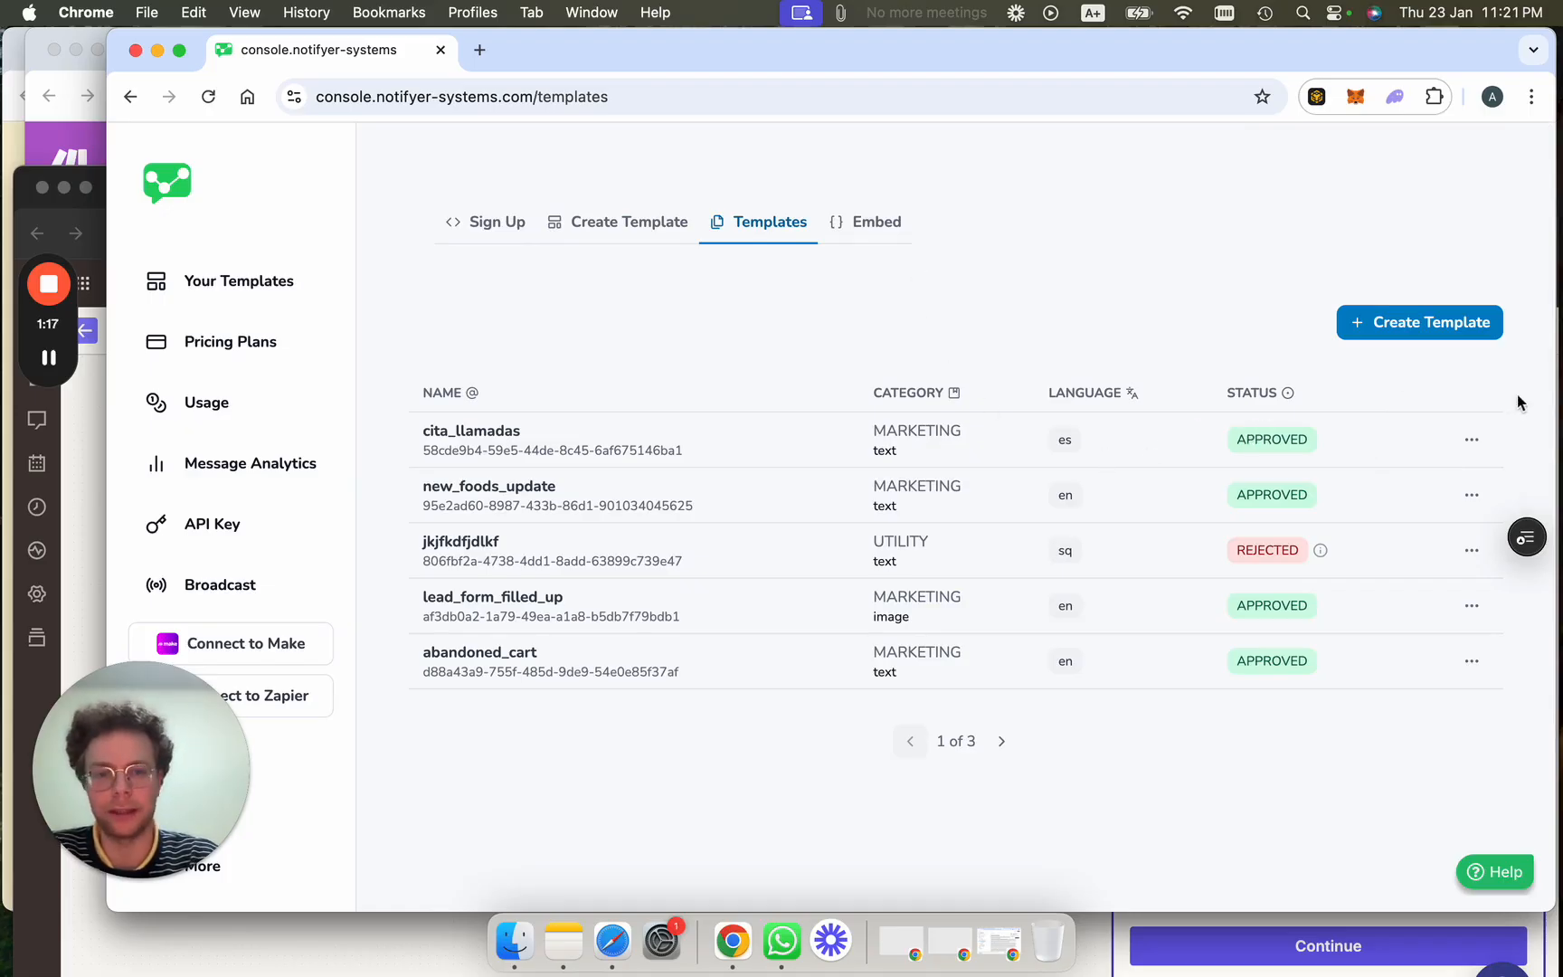
pyautogui.click(1477, 445)
pyautogui.click(1382, 498)
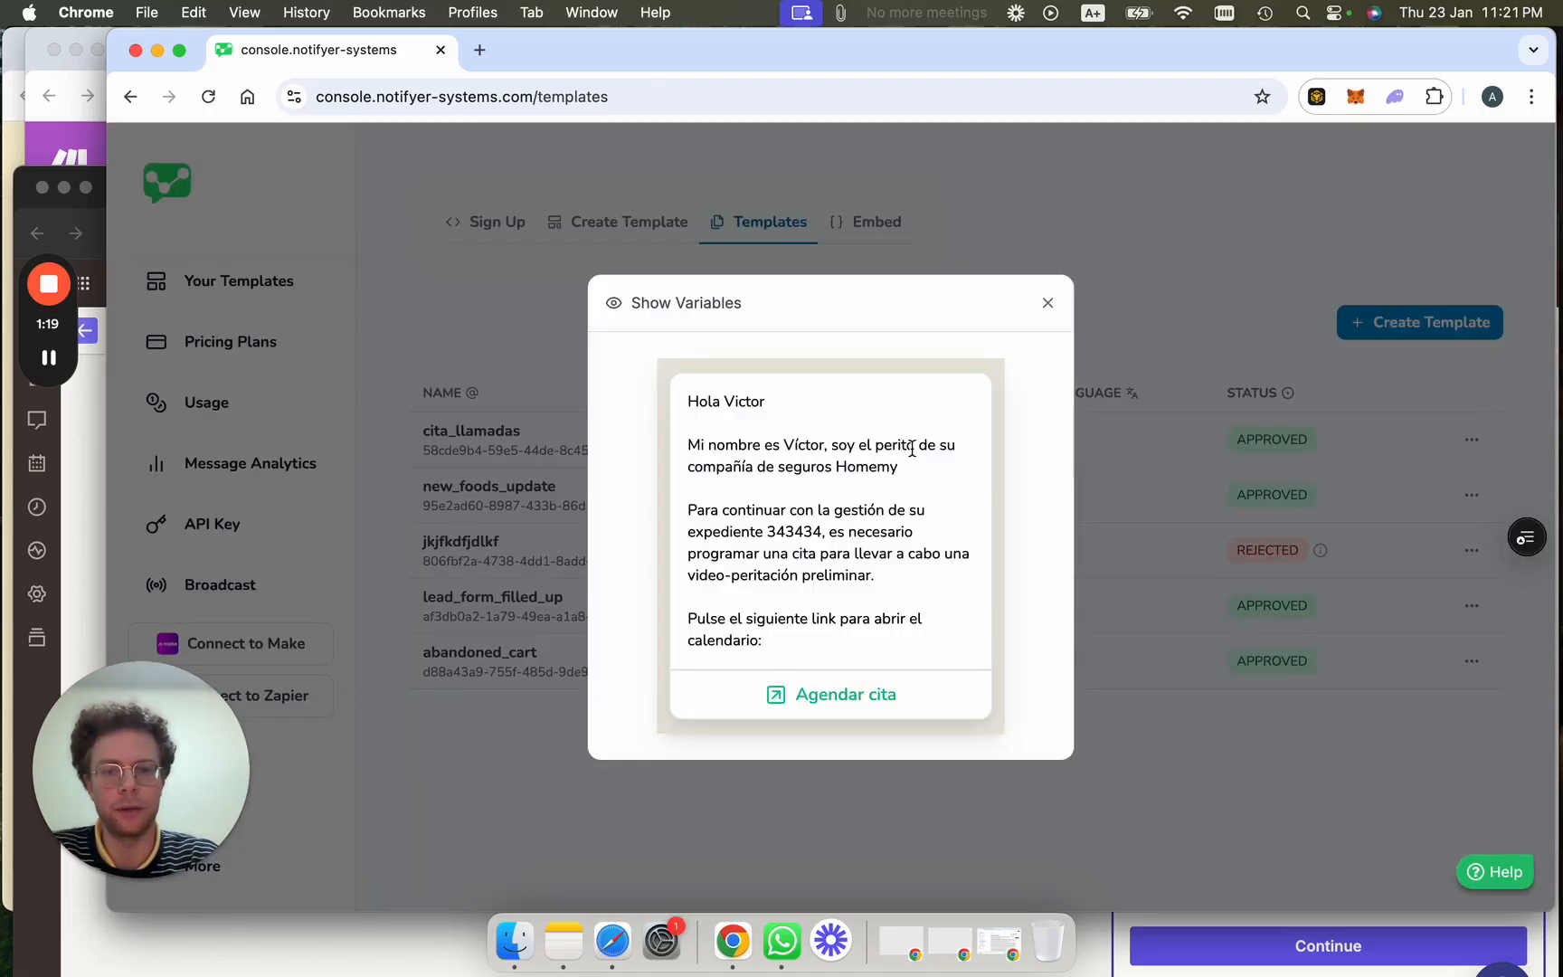
pyautogui.click(1047, 306)
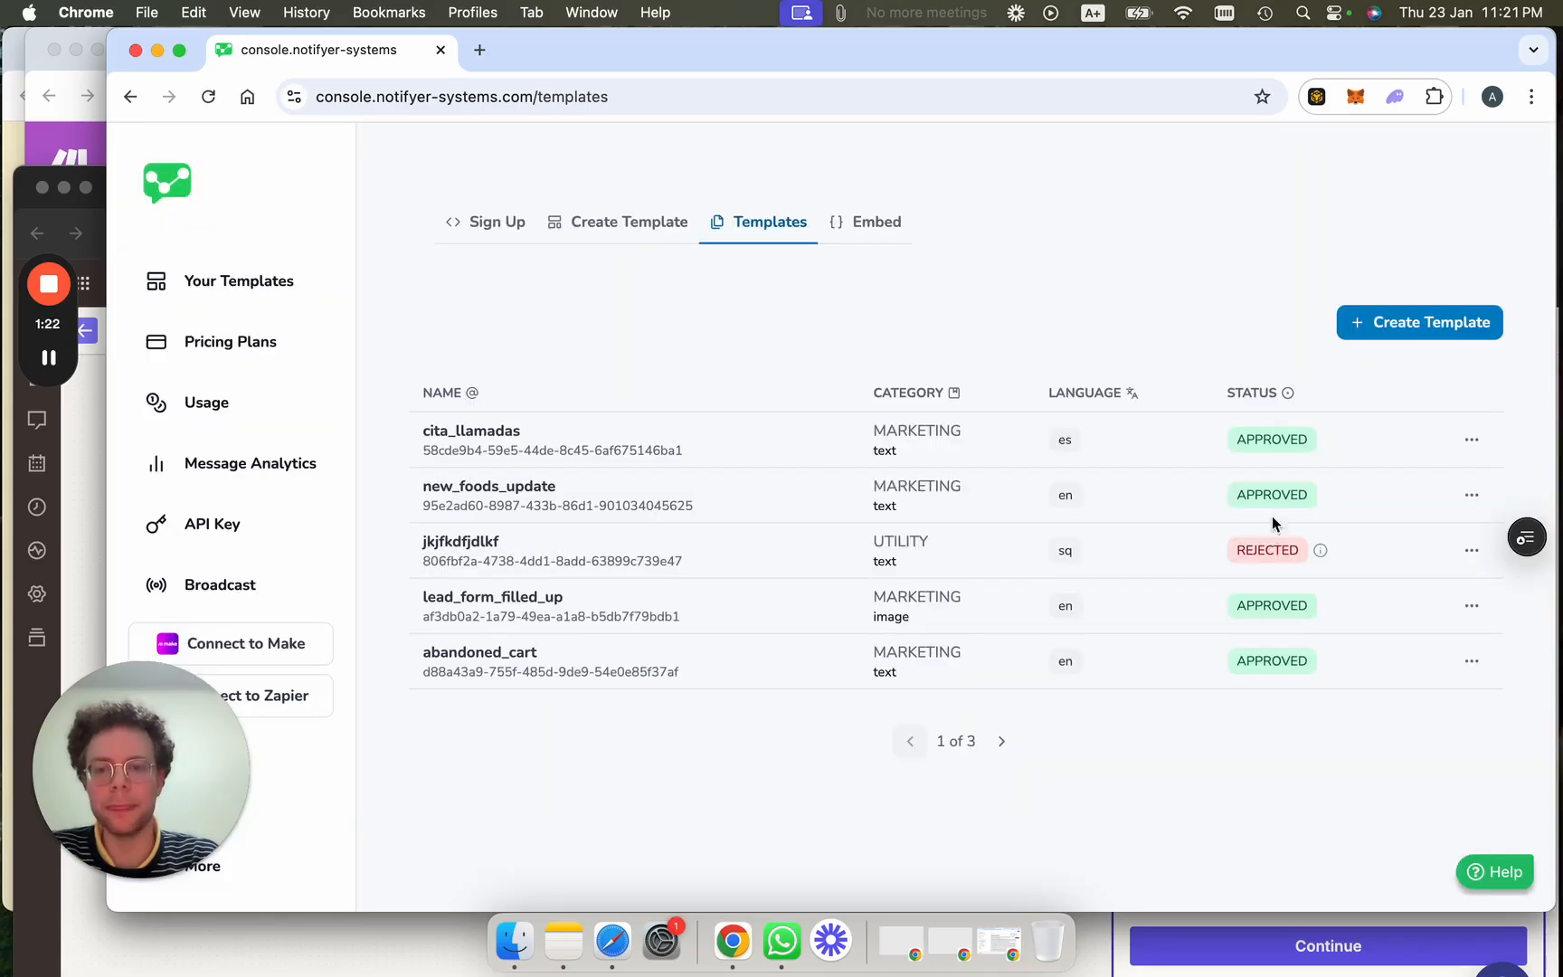
pyautogui.click(88, 499)
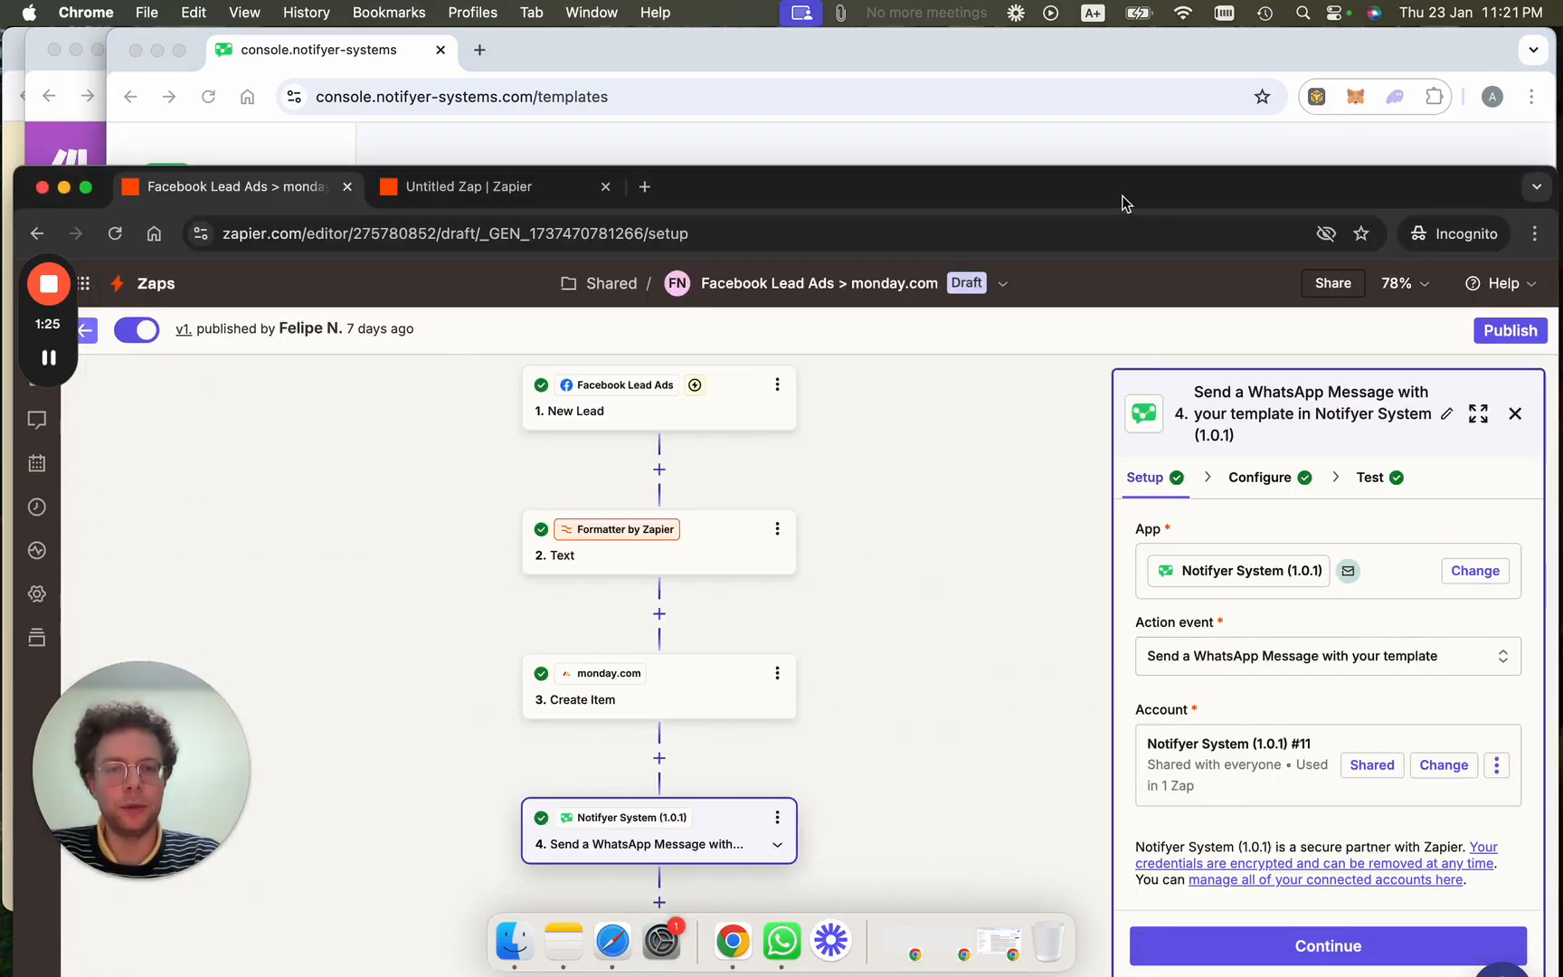
# Open step 4's configuration and check its service_questions -- pt_BR template selection.
pyautogui.moveTo(1120, 197); pyautogui.dragTo(1107, 109)
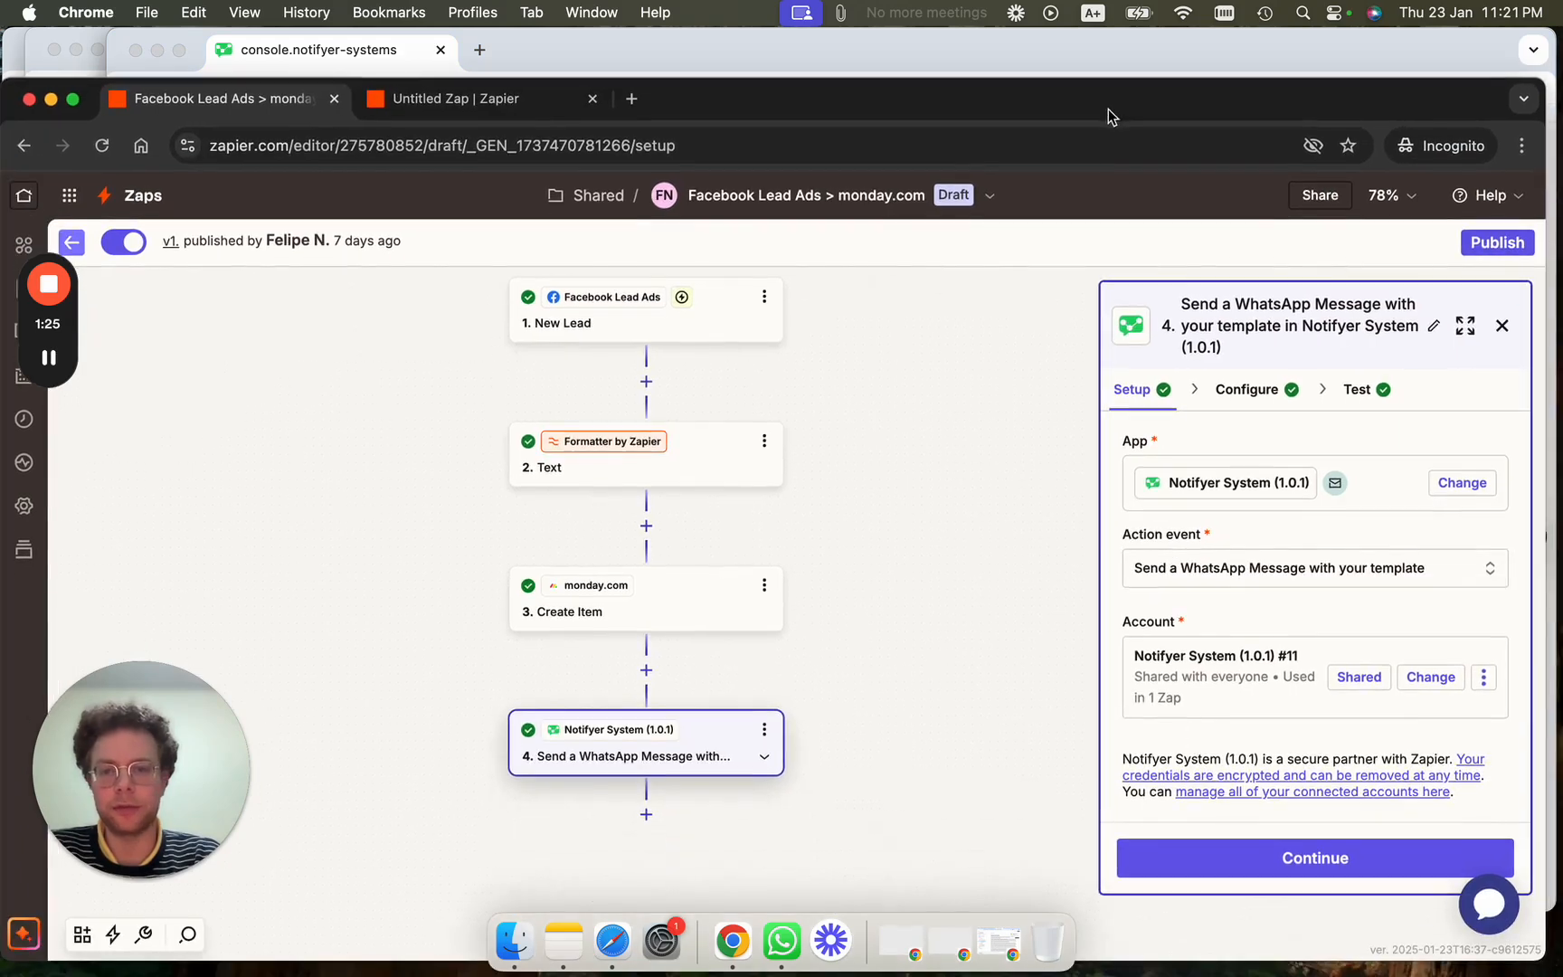
pyautogui.click(1261, 398)
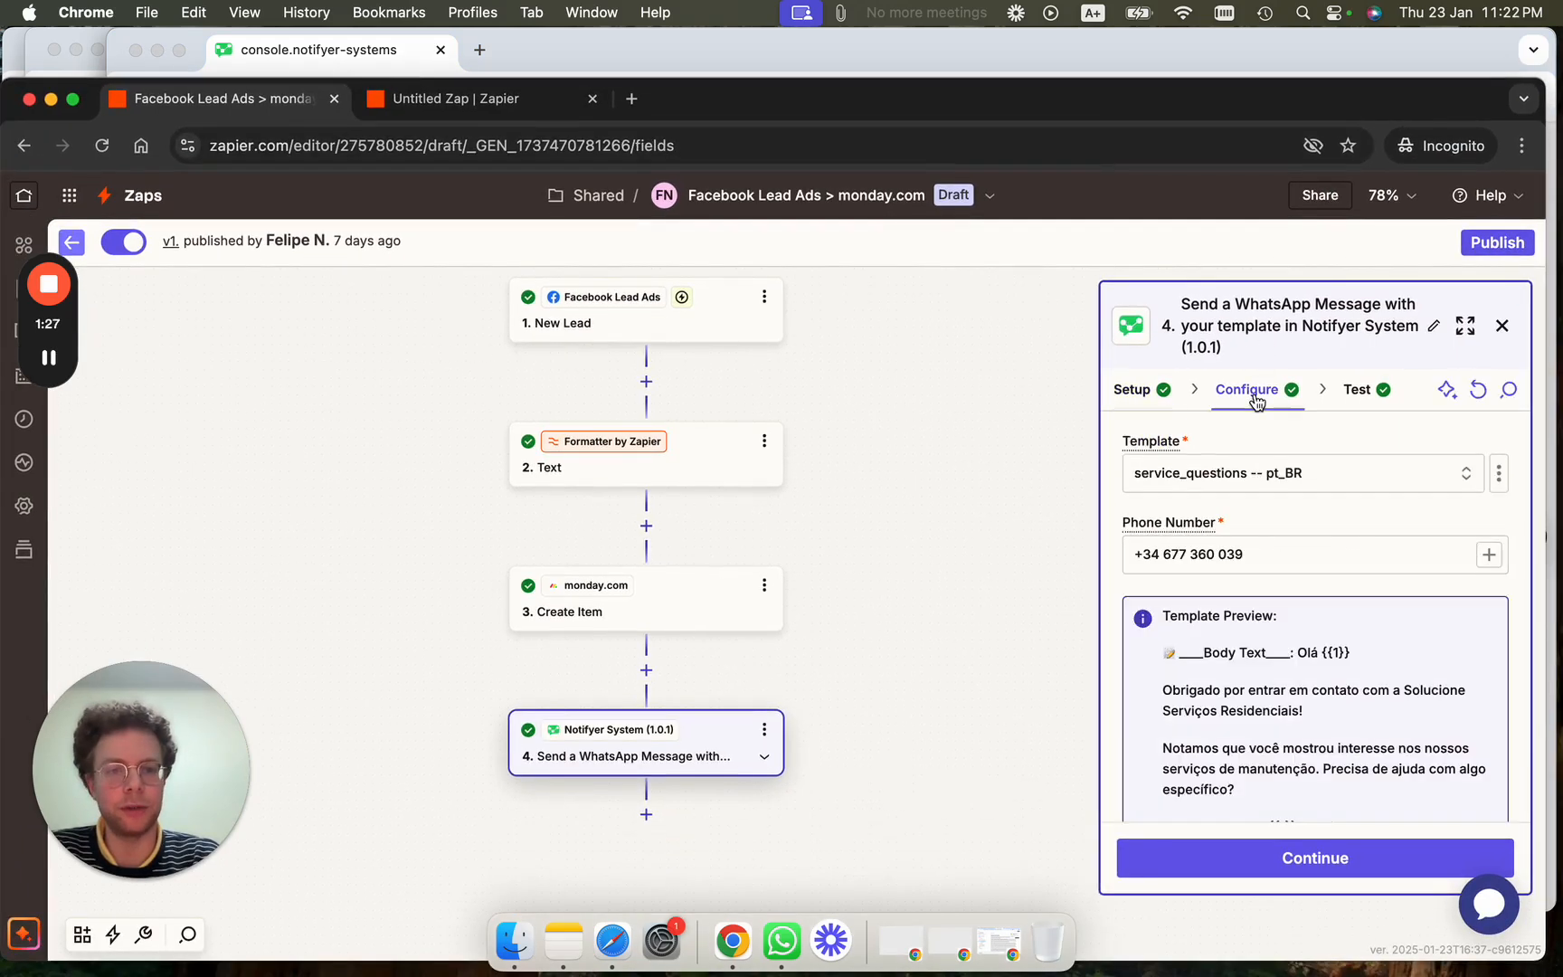
pyautogui.click(1172, 478)
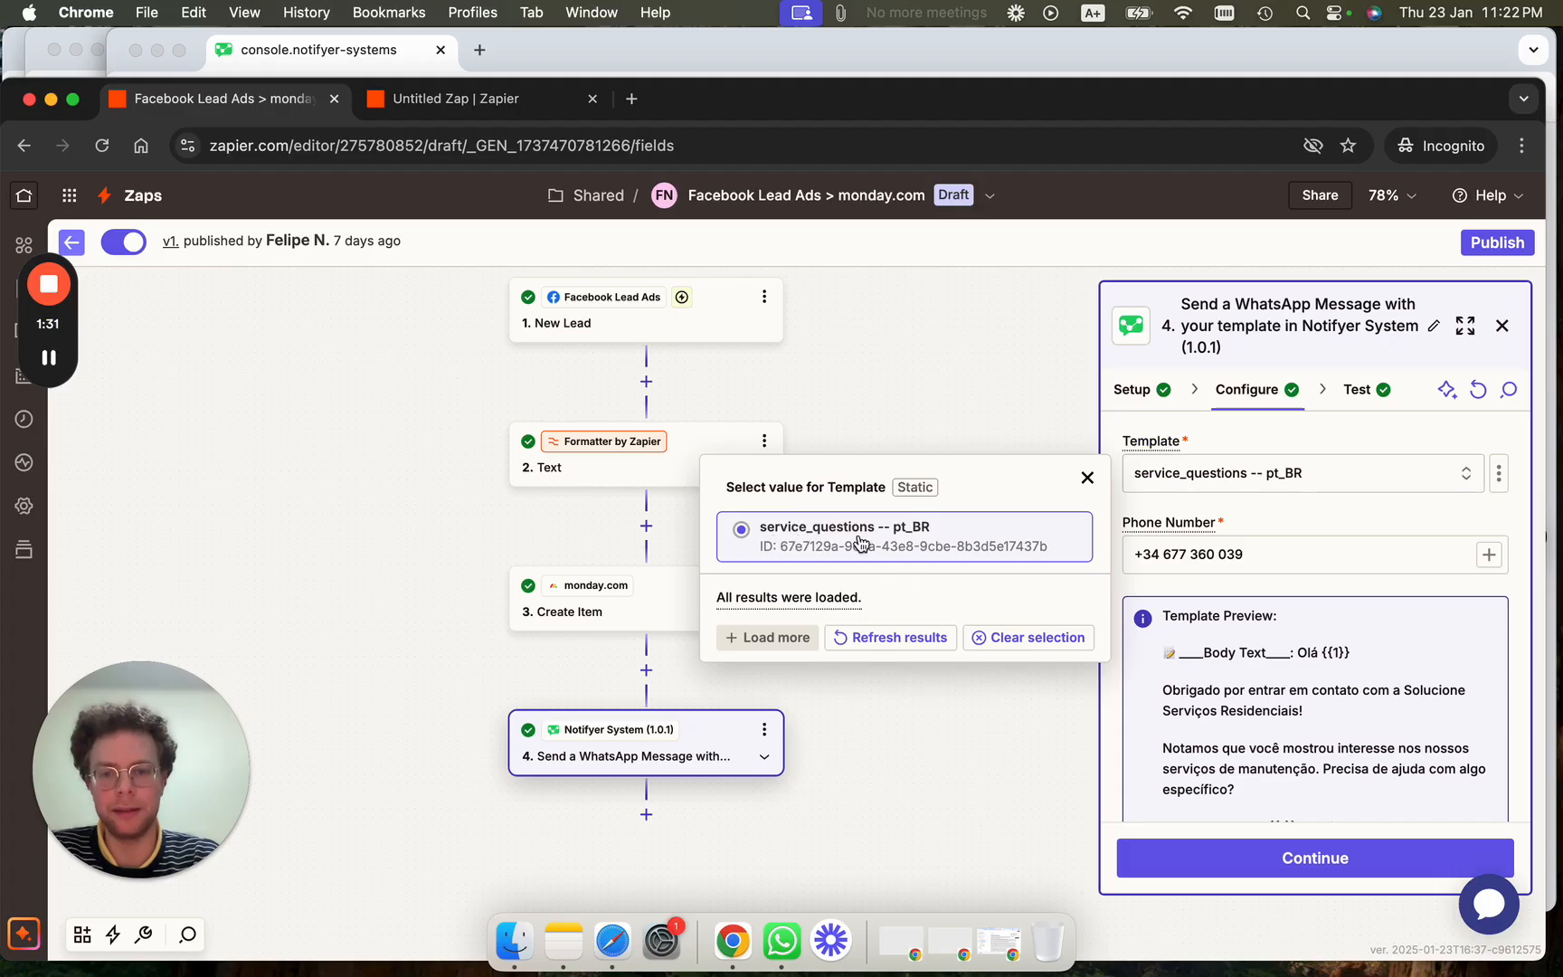
pyautogui.click(1025, 408)
# Review the template preview and the Body field's Olá {{1}} name variable.
pyautogui.scroll(-2, 1254, 680)
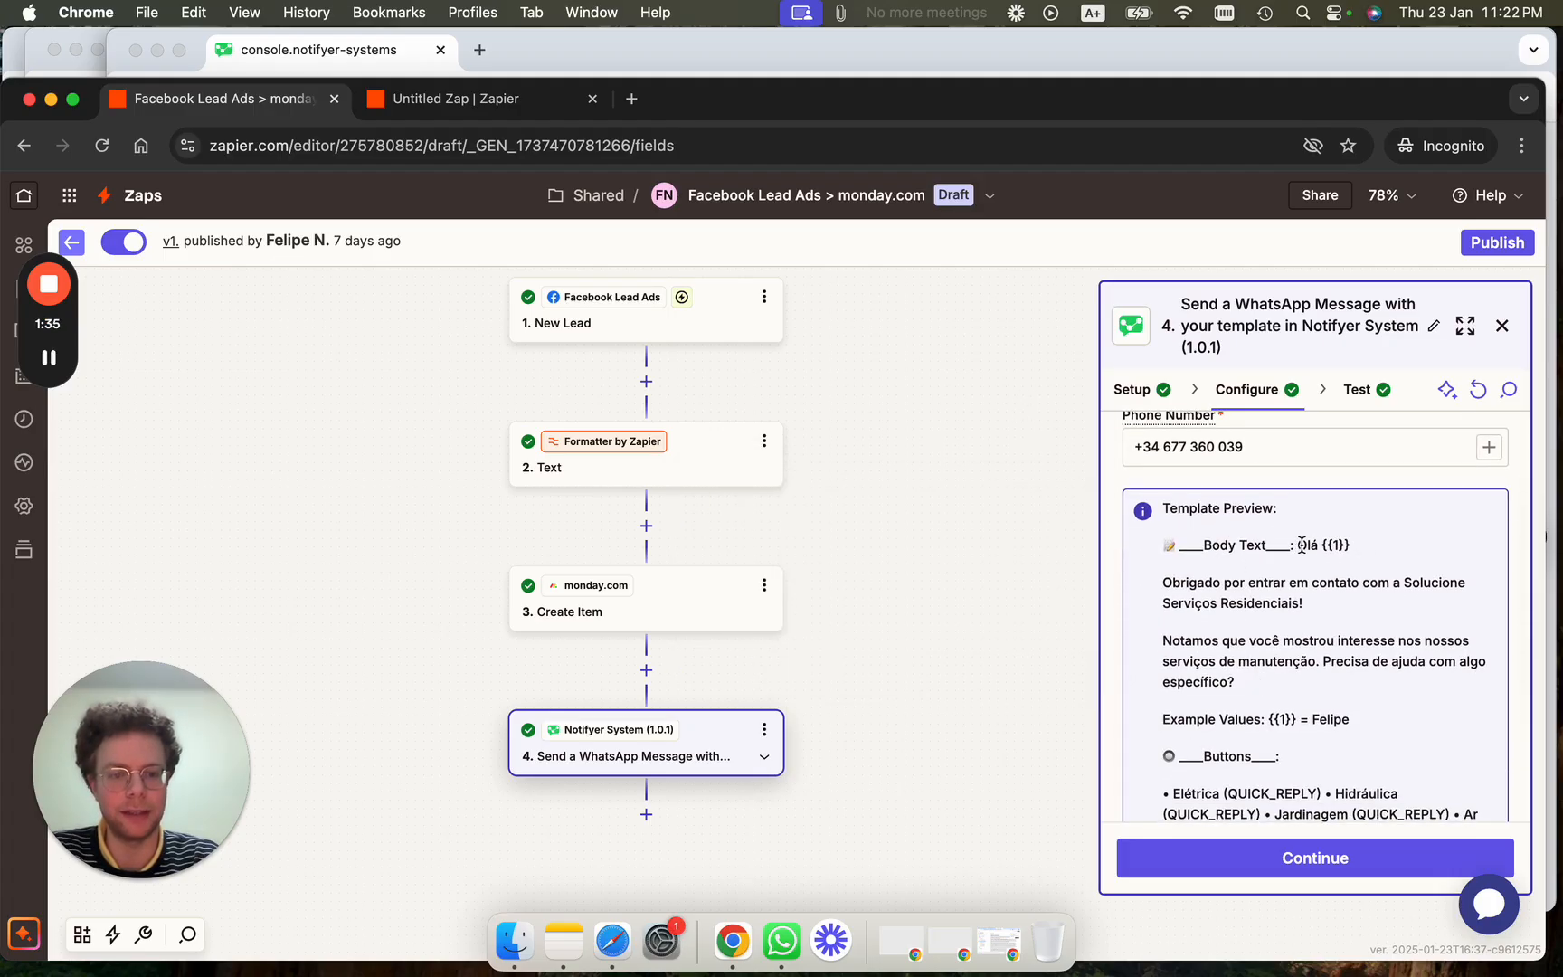
pyautogui.moveTo(1299, 546); pyautogui.dragTo(1337, 540)
pyautogui.click(1337, 546)
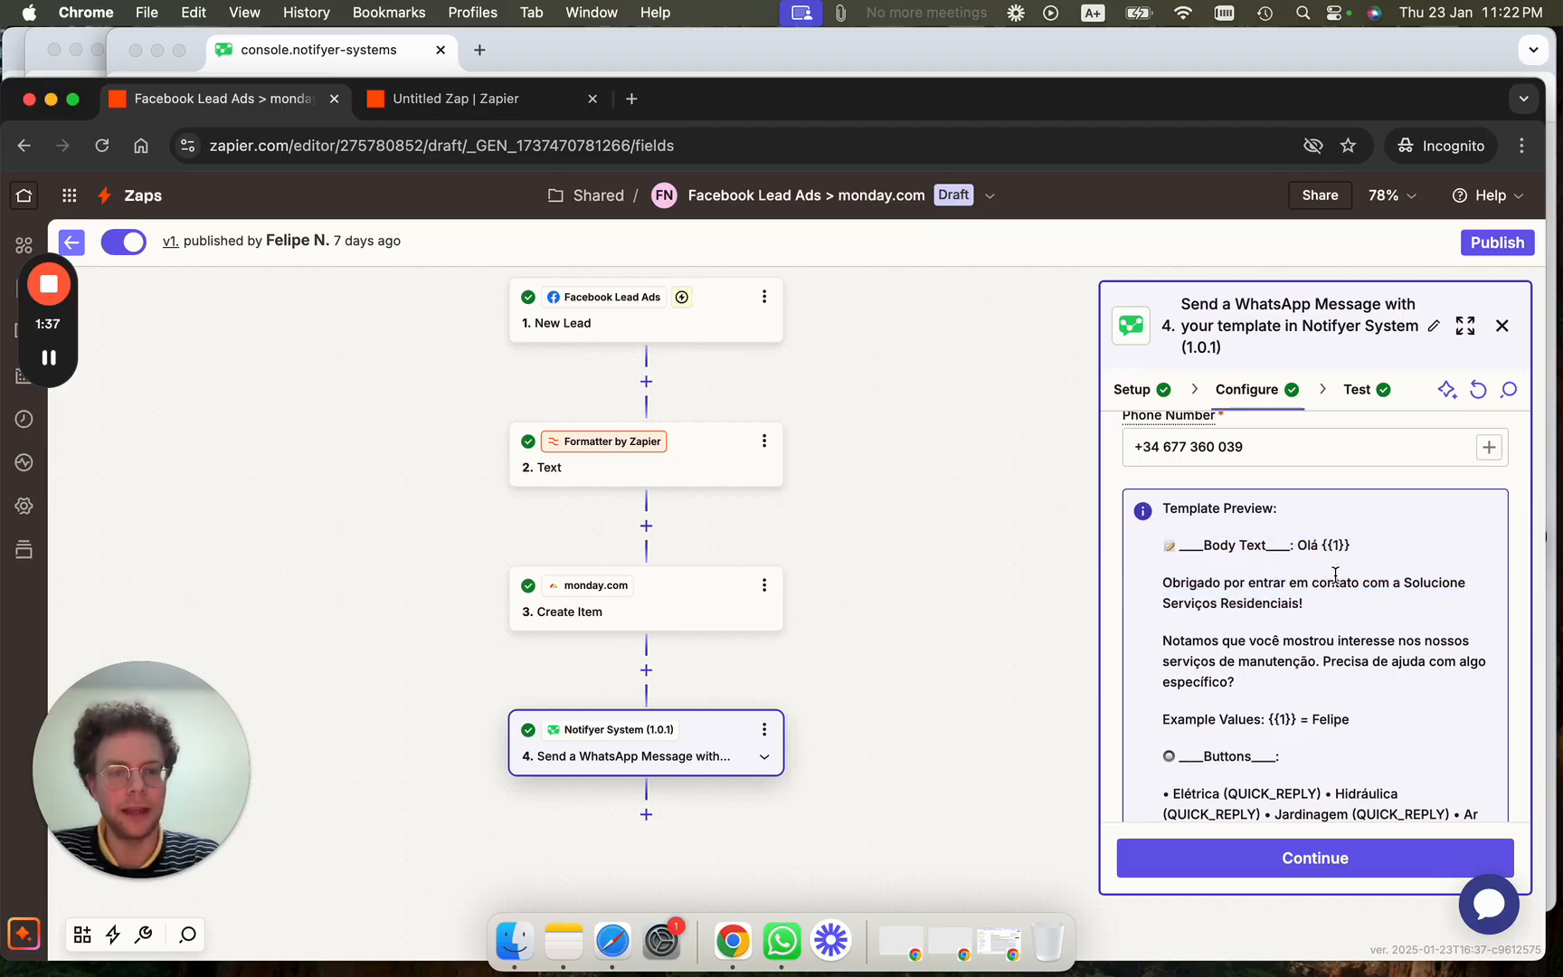
pyautogui.scroll(-1, 1335, 575)
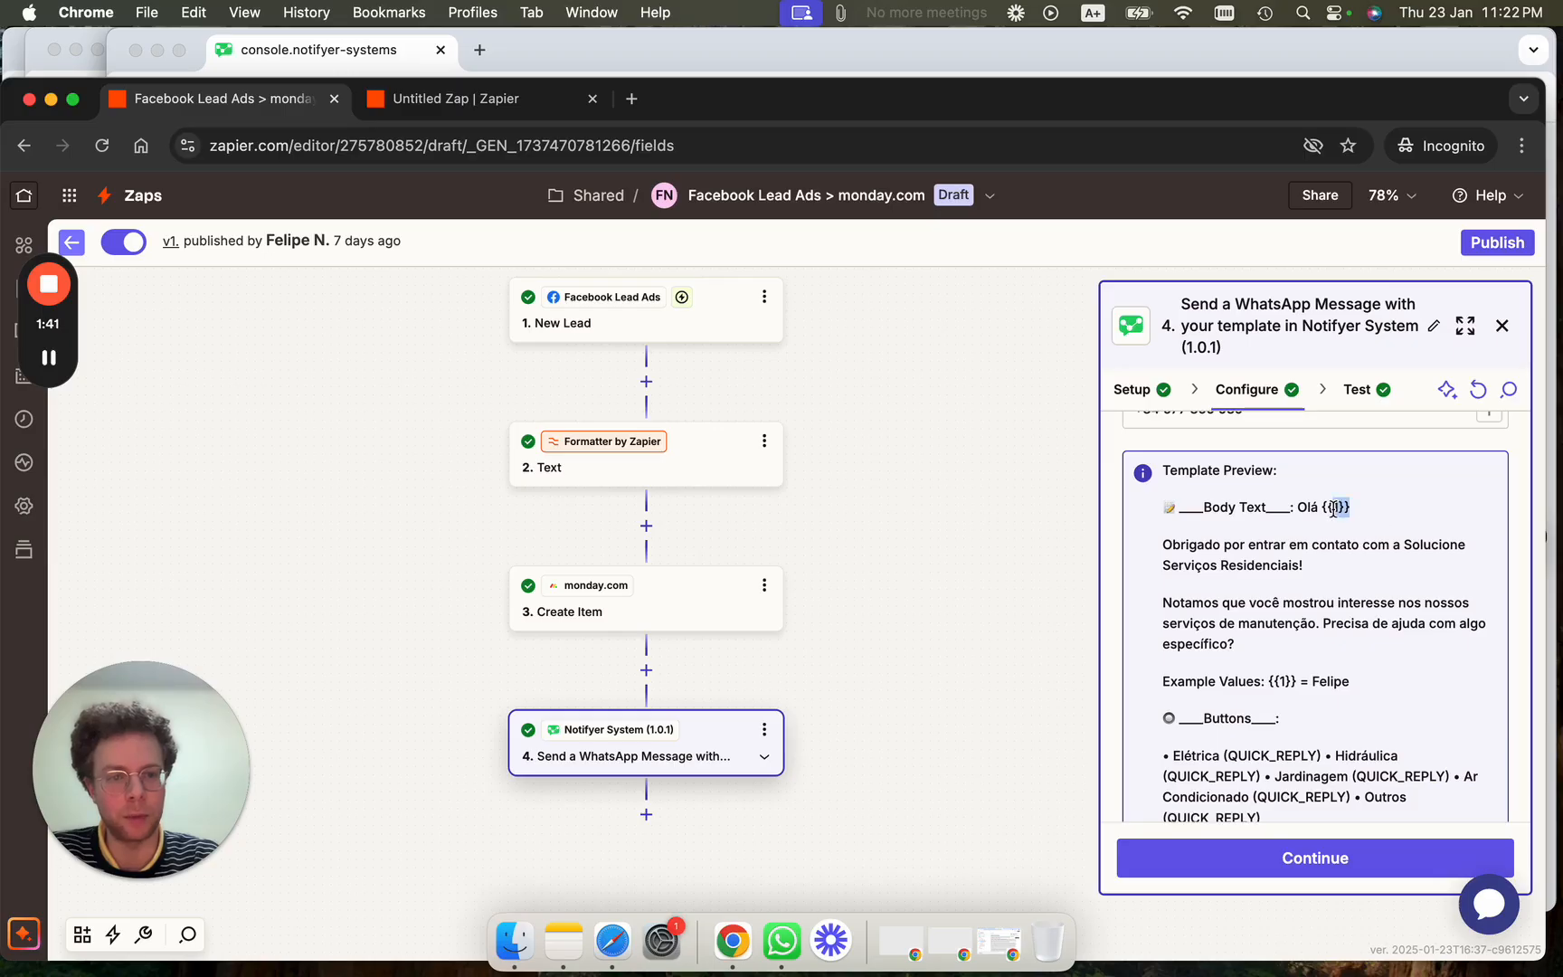
pyautogui.scroll(-3, 1359, 701)
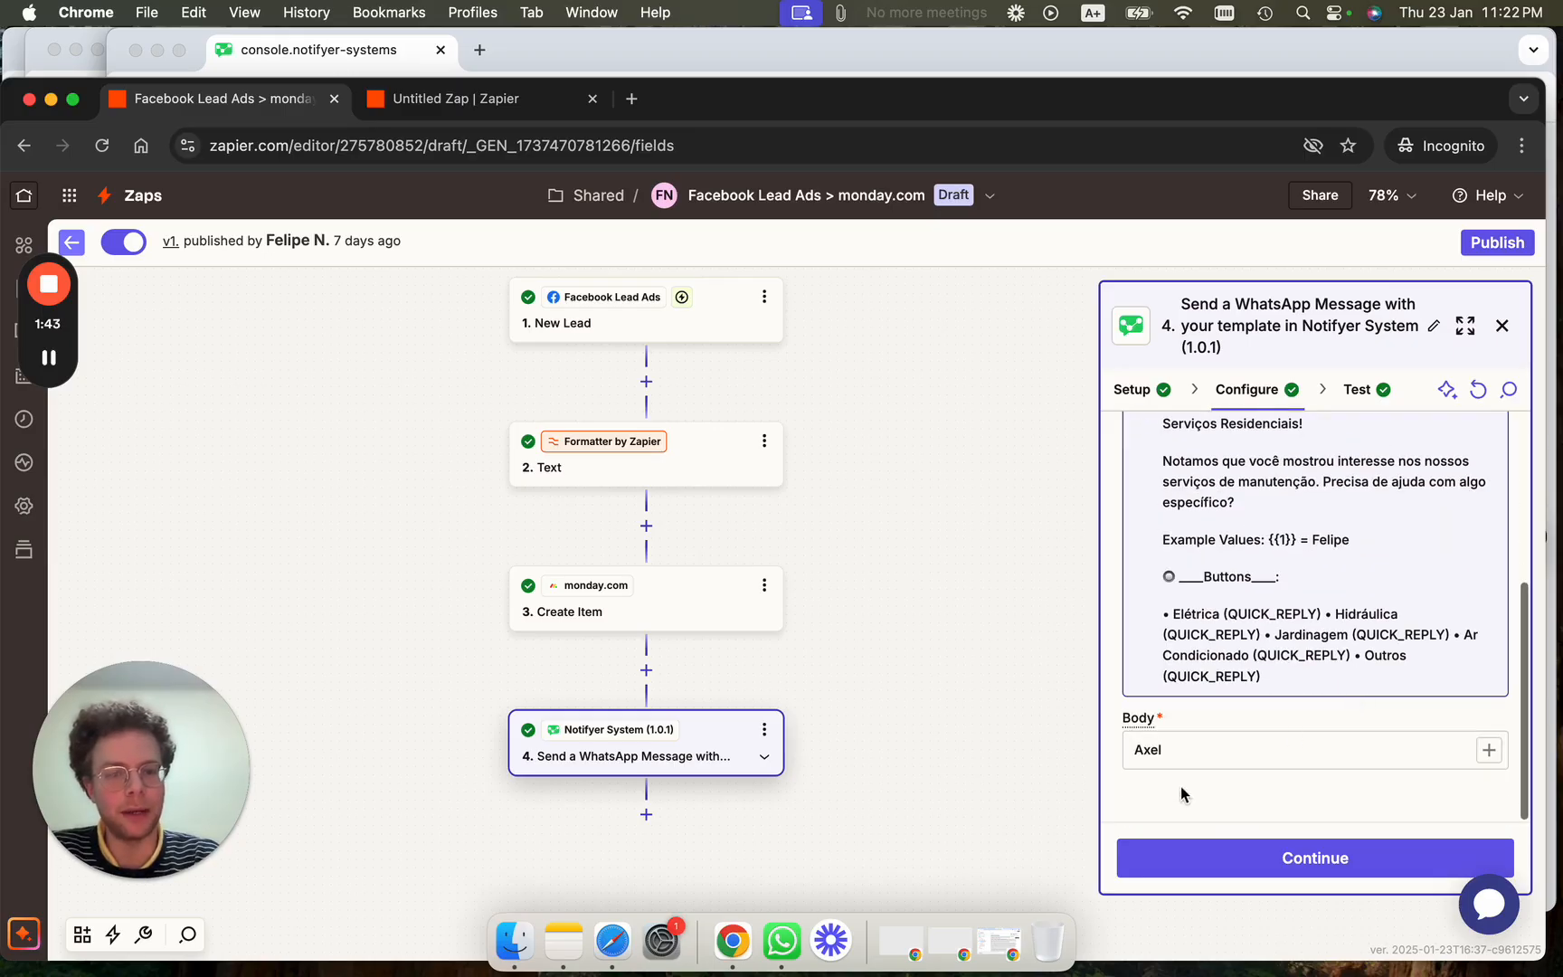
pyautogui.click(1182, 751)
pyautogui.scroll(5, 1181, 752)
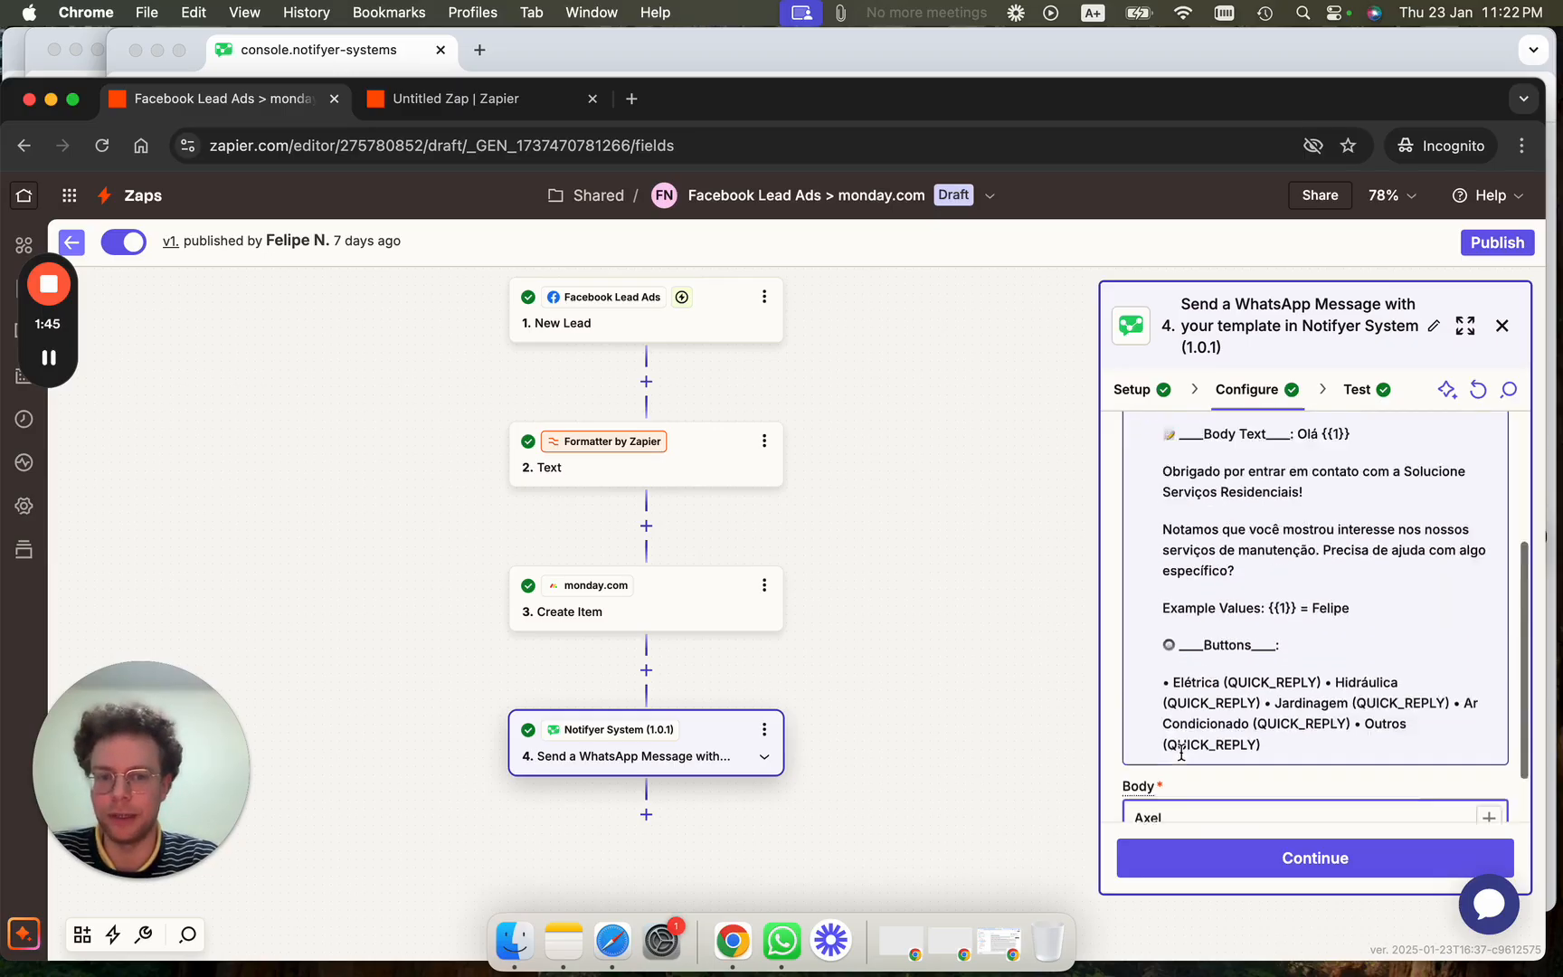
pyautogui.scroll(-5, 1182, 752)
pyautogui.scroll(5, 1195, 724)
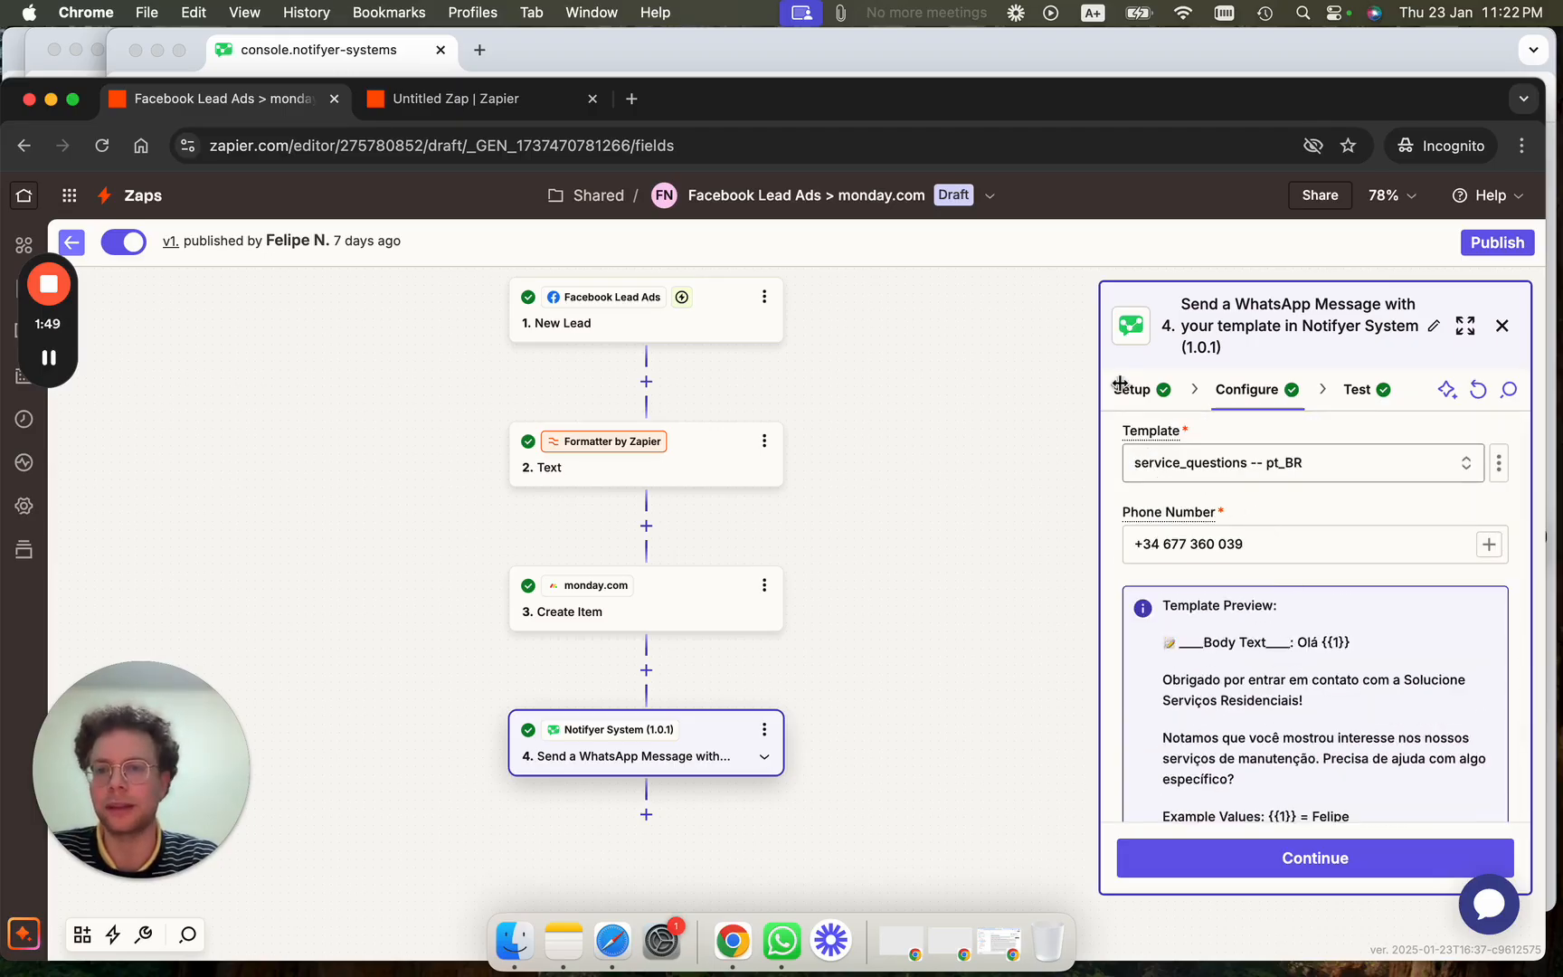
pyautogui.moveTo(1055, 99); pyautogui.dragTo(1067, 191)
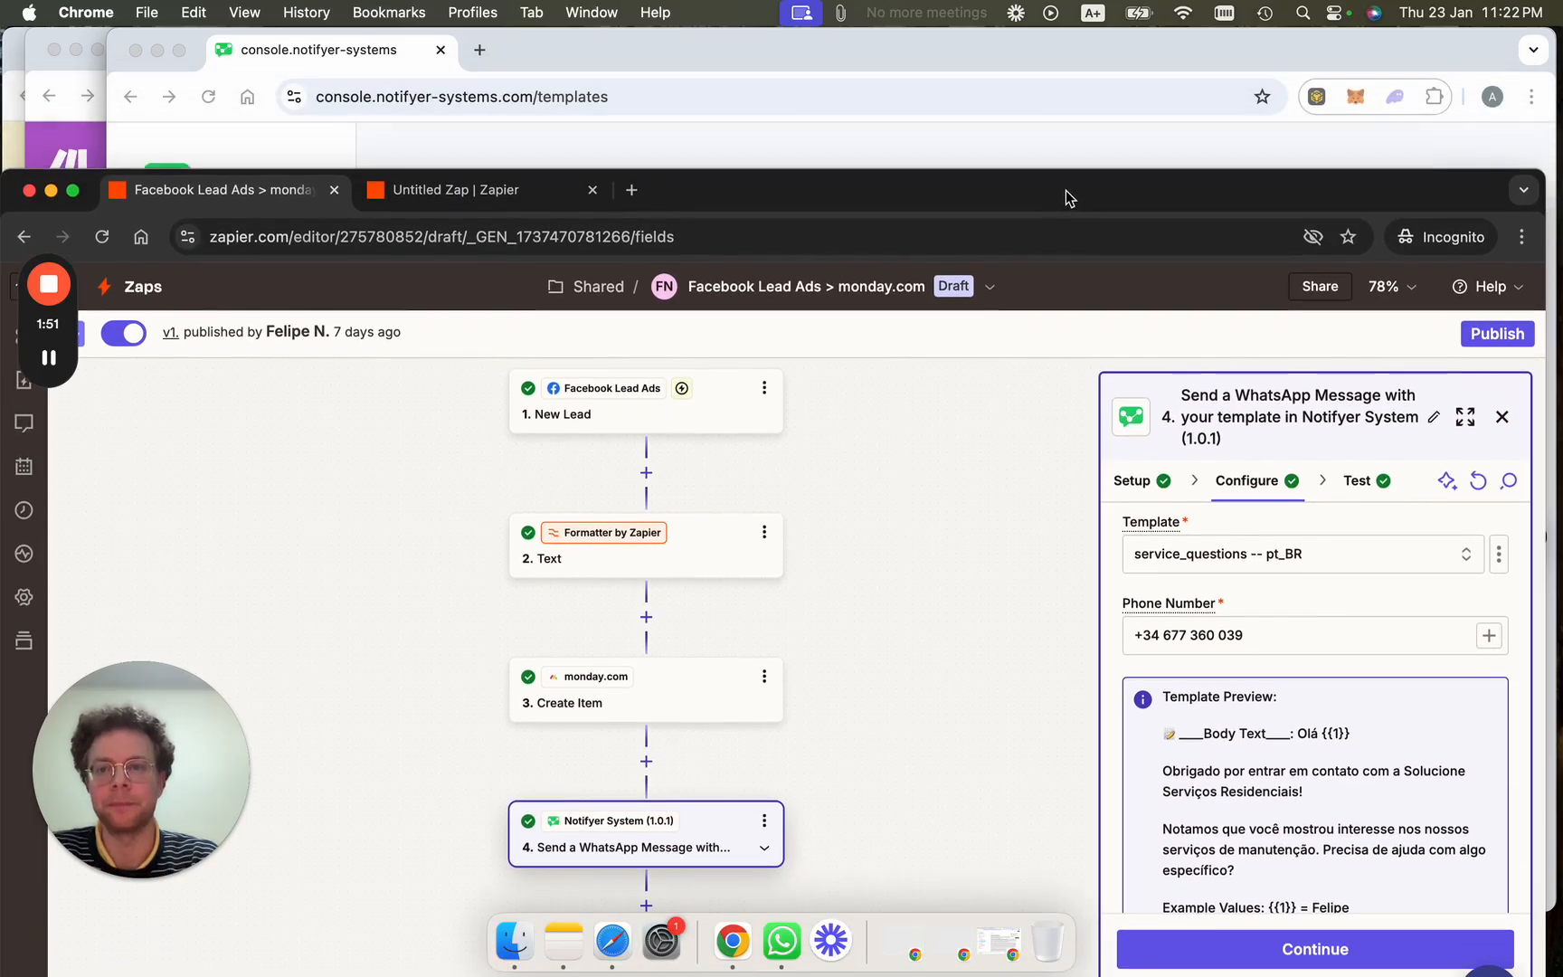
# In the Untitled Zap draft, inspect the Notifyer new-message trigger, then close its settings panel.
pyautogui.click(459, 192)
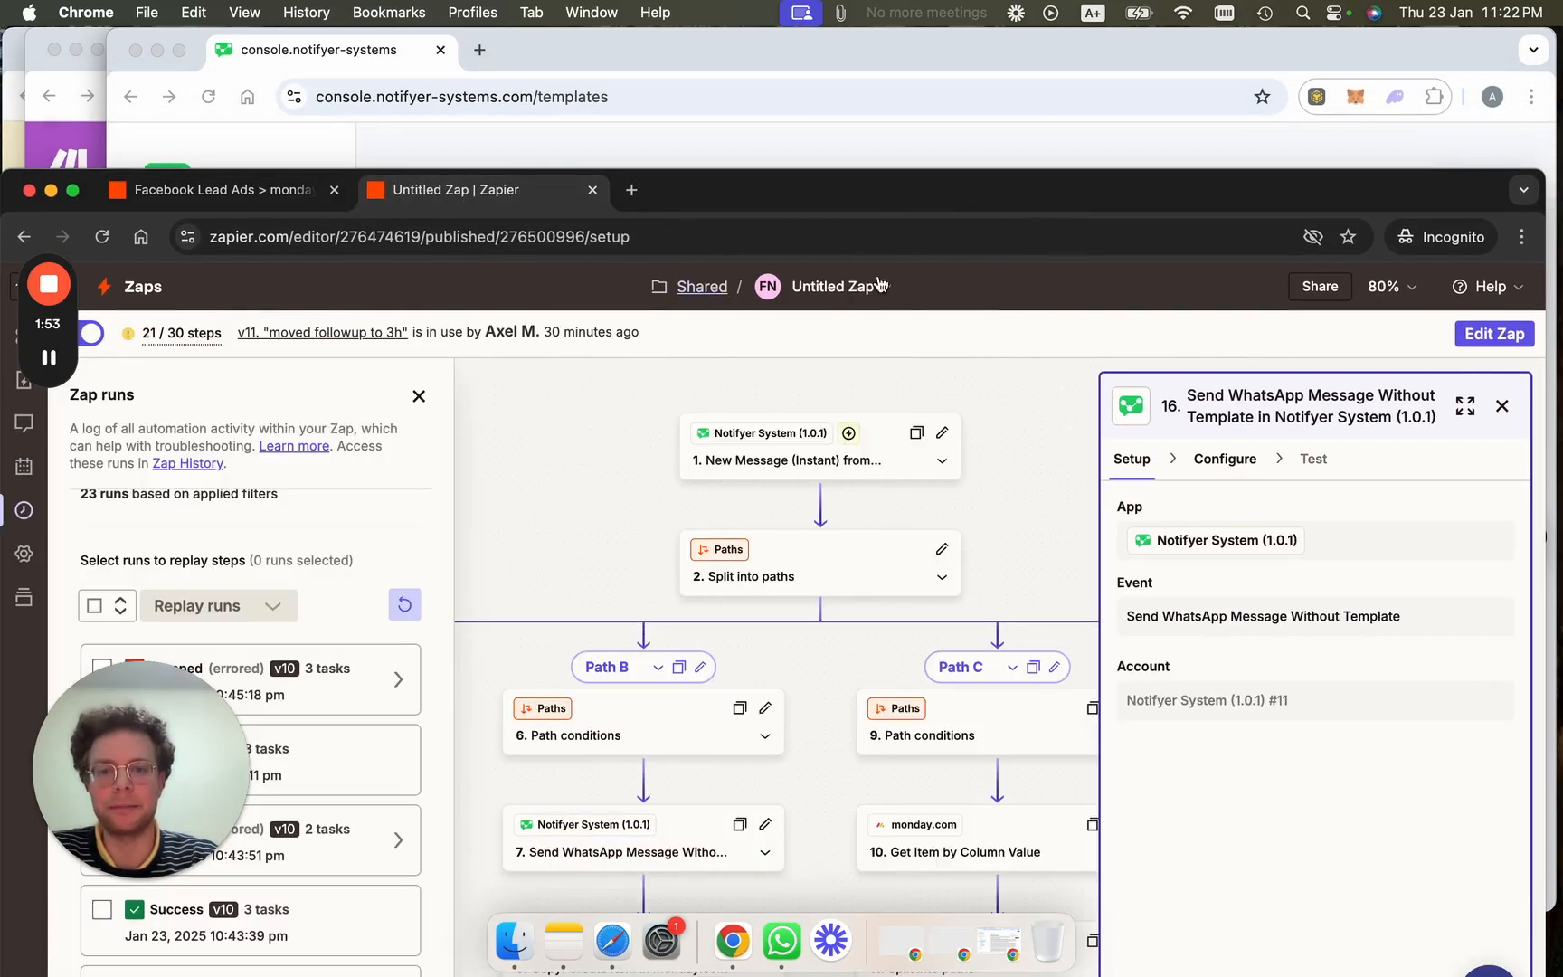
pyautogui.moveTo(937, 200); pyautogui.dragTo(940, 60)
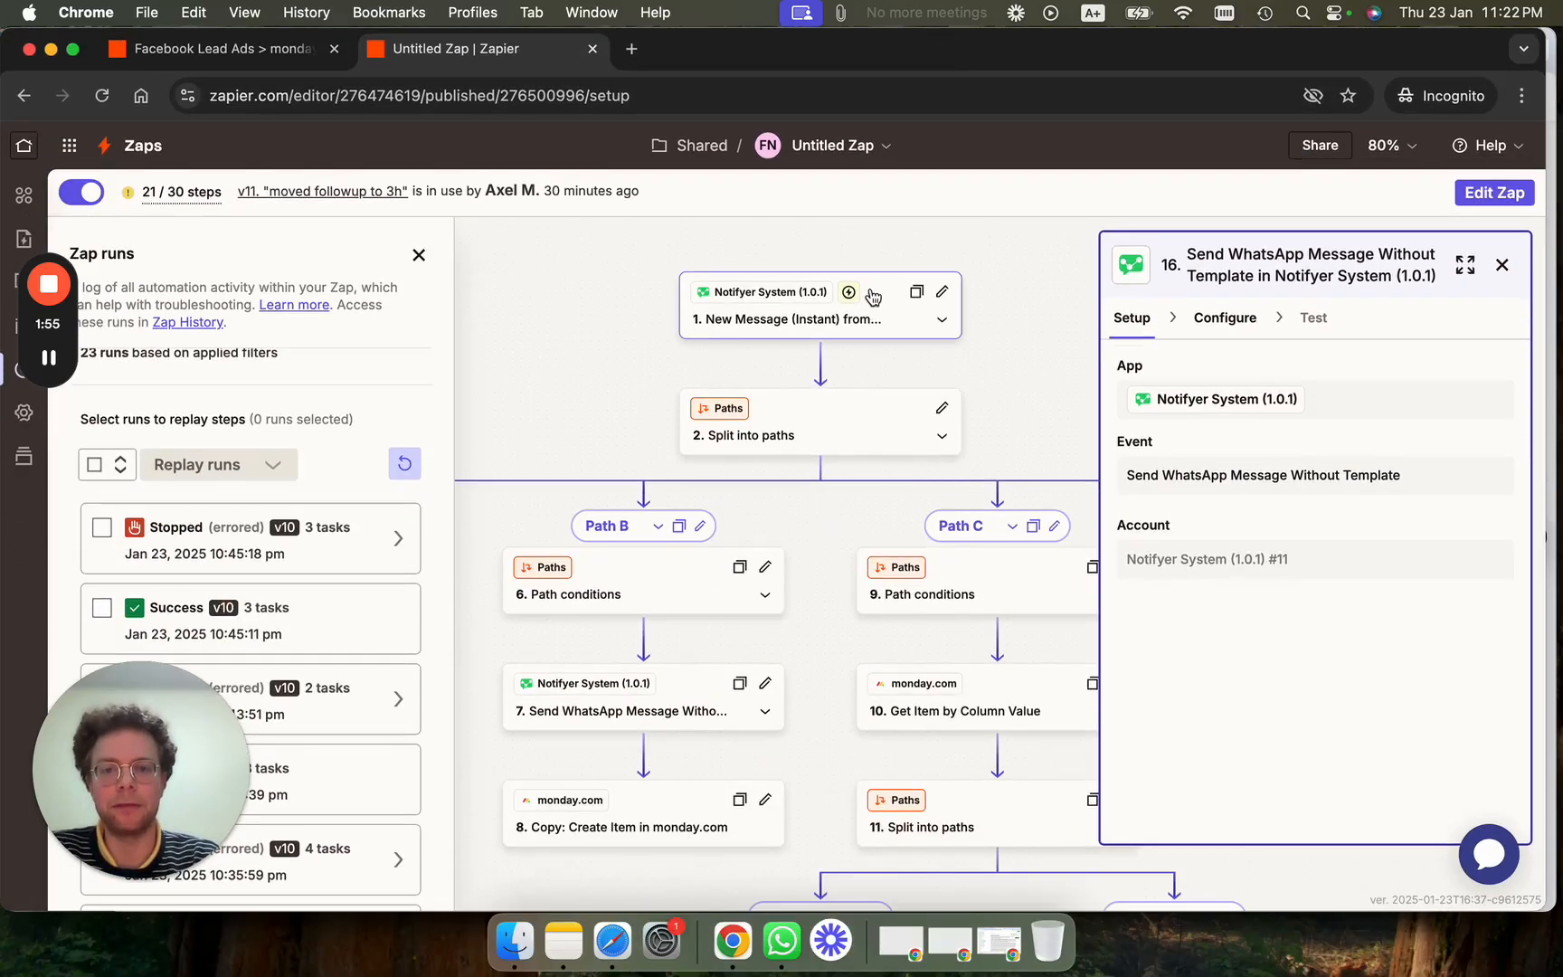
pyautogui.click(874, 297)
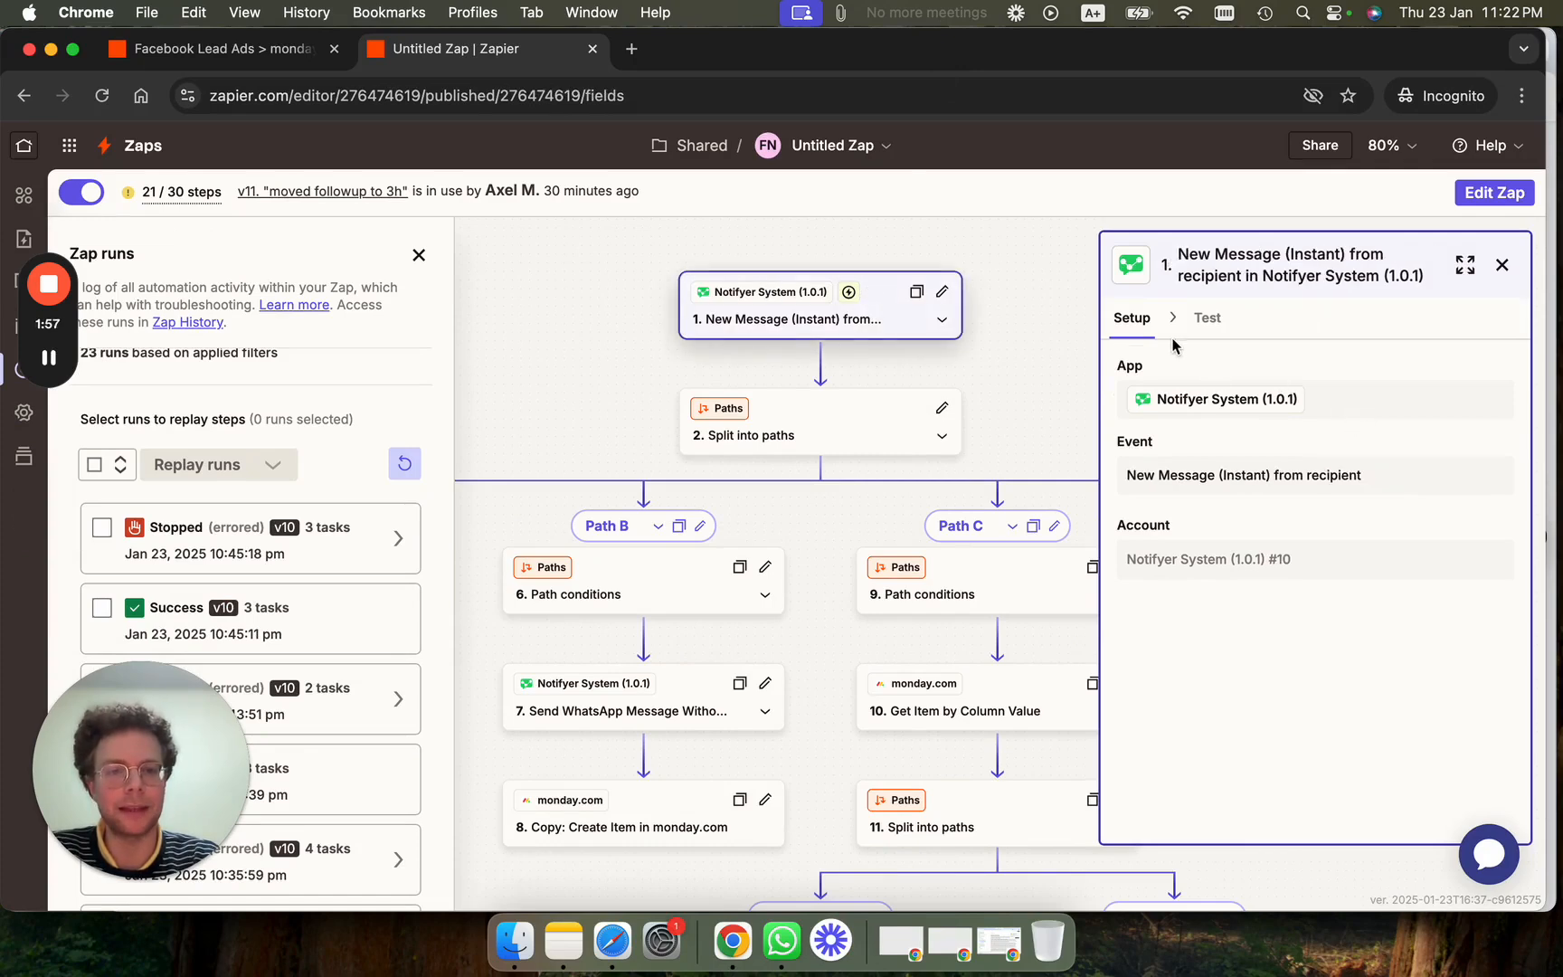
pyautogui.click(1487, 208)
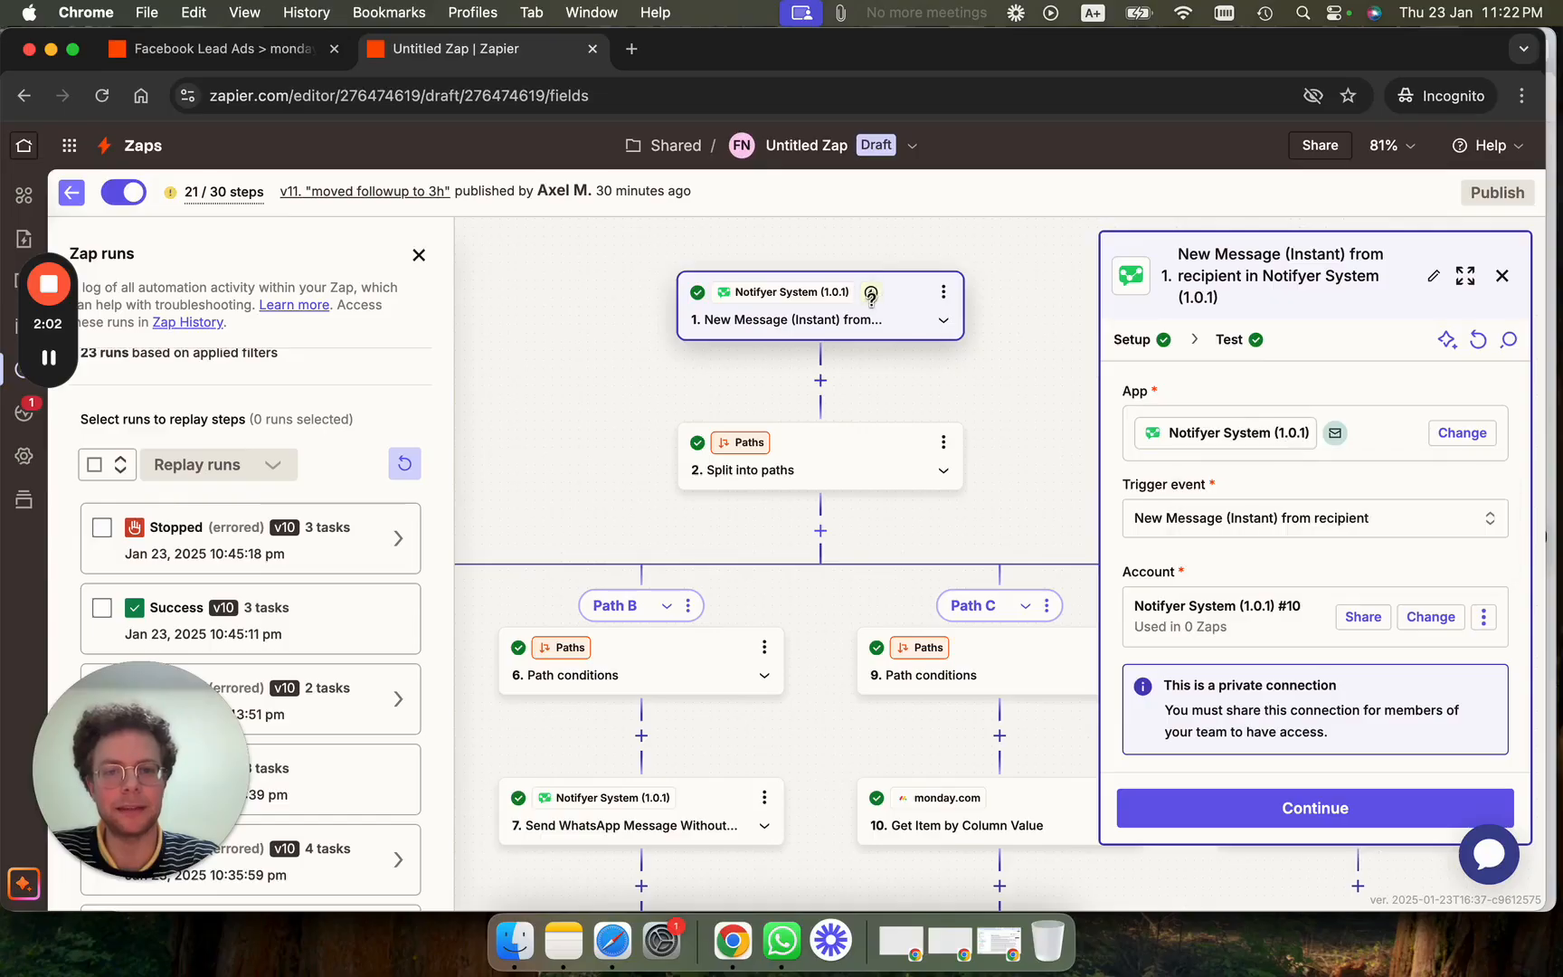
pyautogui.moveTo(867, 290)
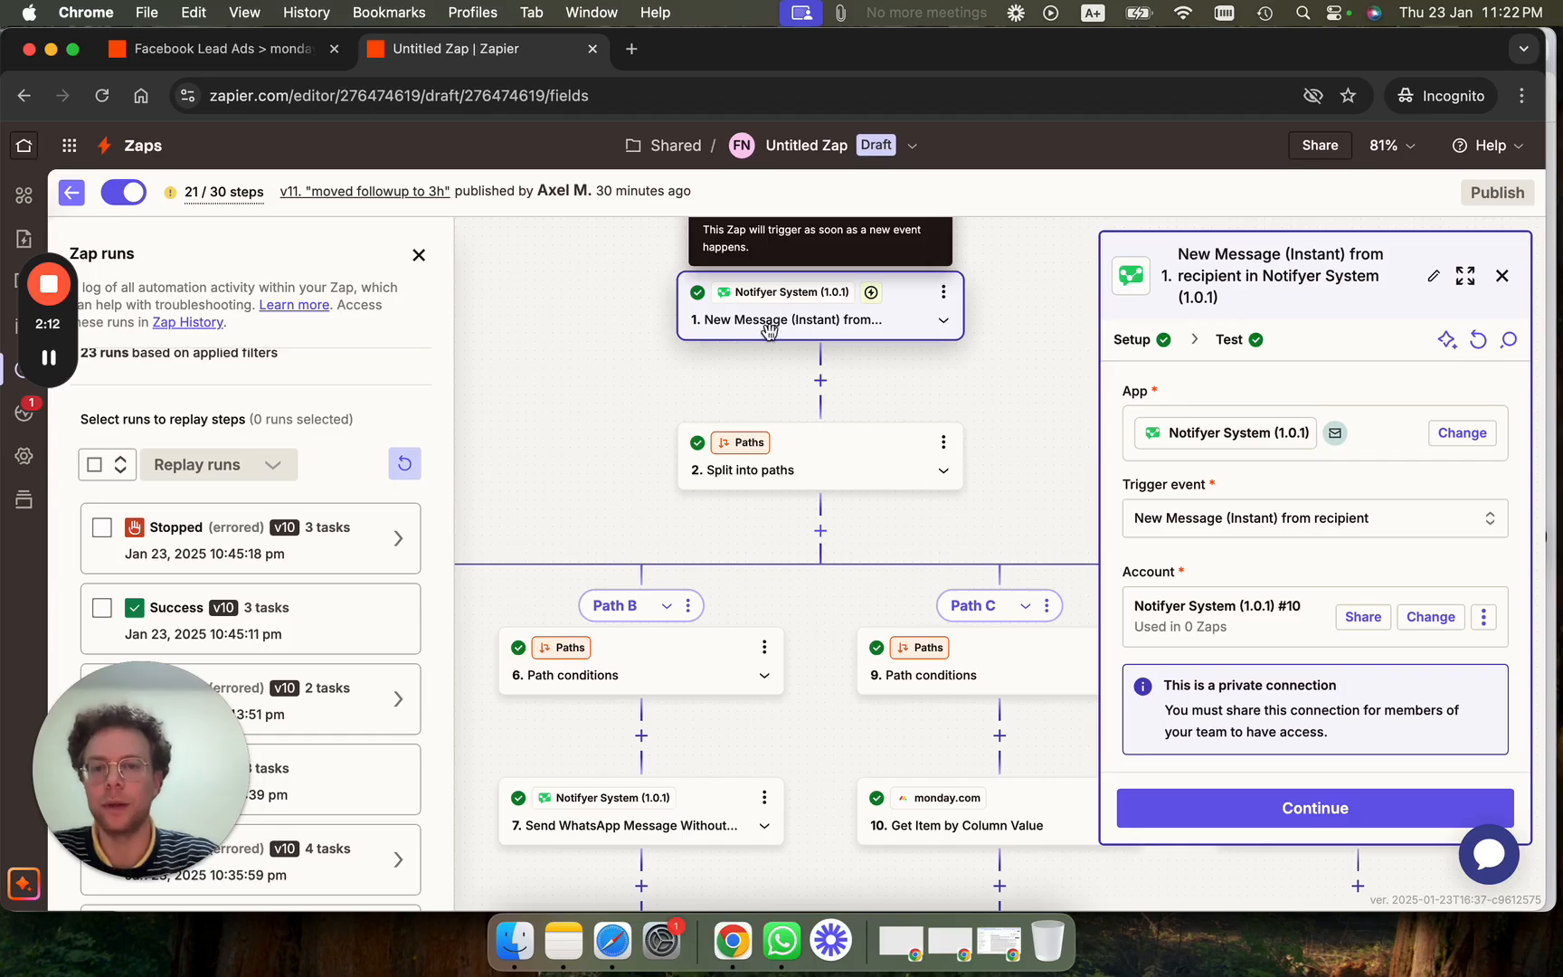
pyautogui.scroll(-10, 631, 398)
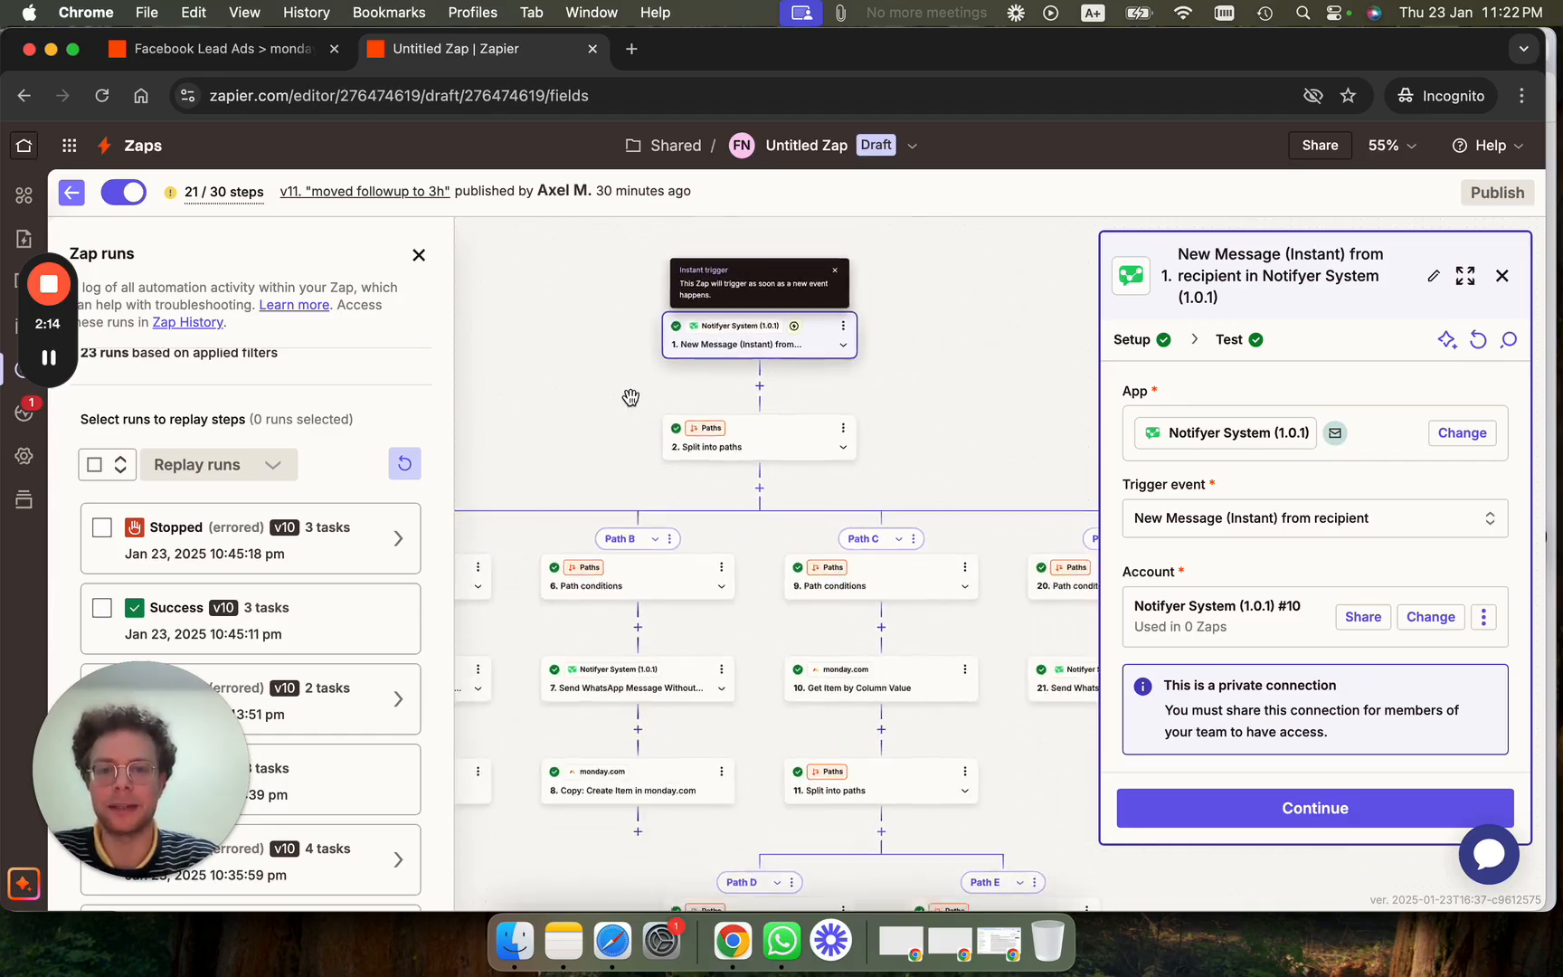
pyautogui.hscroll(-1, 630, 398)
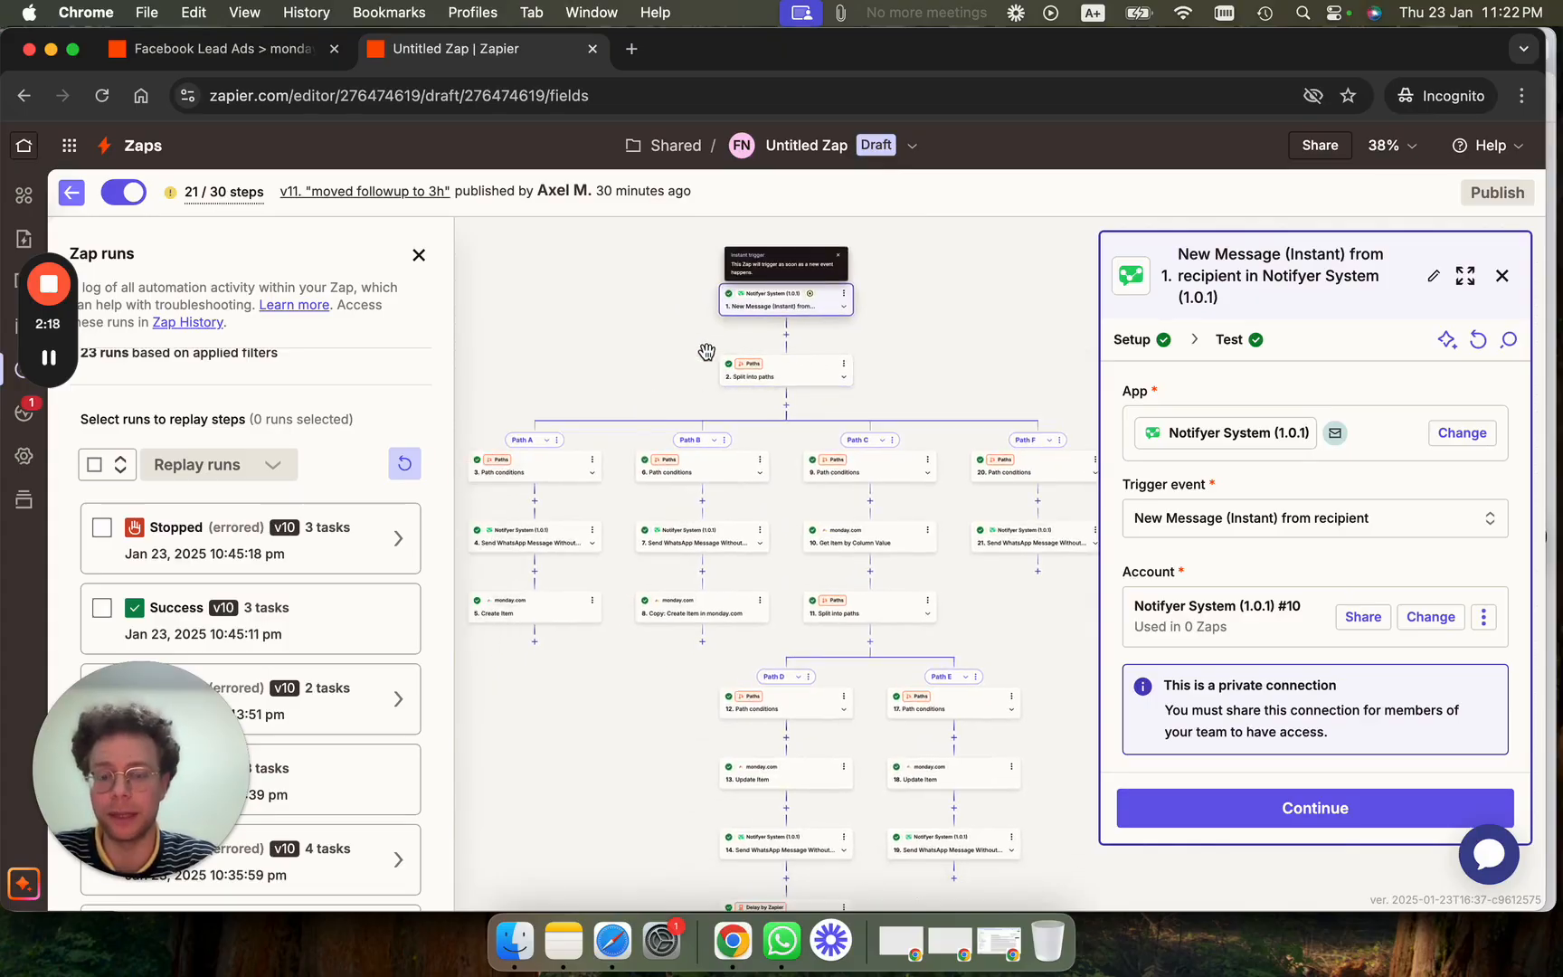
pyautogui.click(1515, 275)
# Navigate the canvas and open Path B's step 7, Send WhatsApp Message Without Template.
pyautogui.scroll(5, 722, 303)
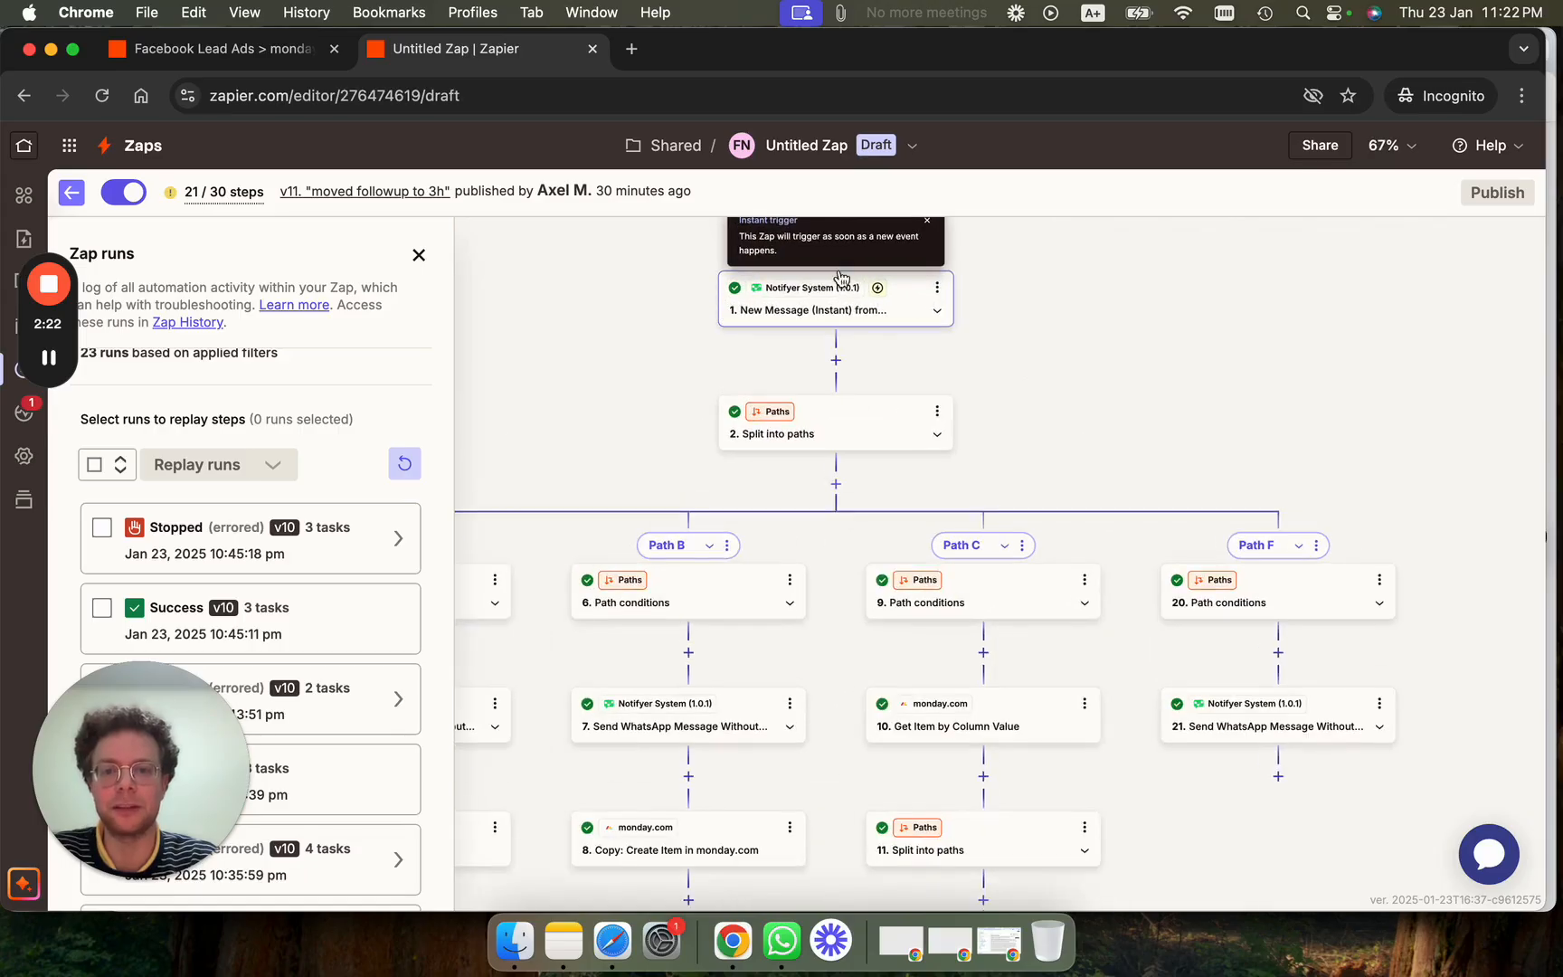
pyautogui.scroll(-5, 1083, 405)
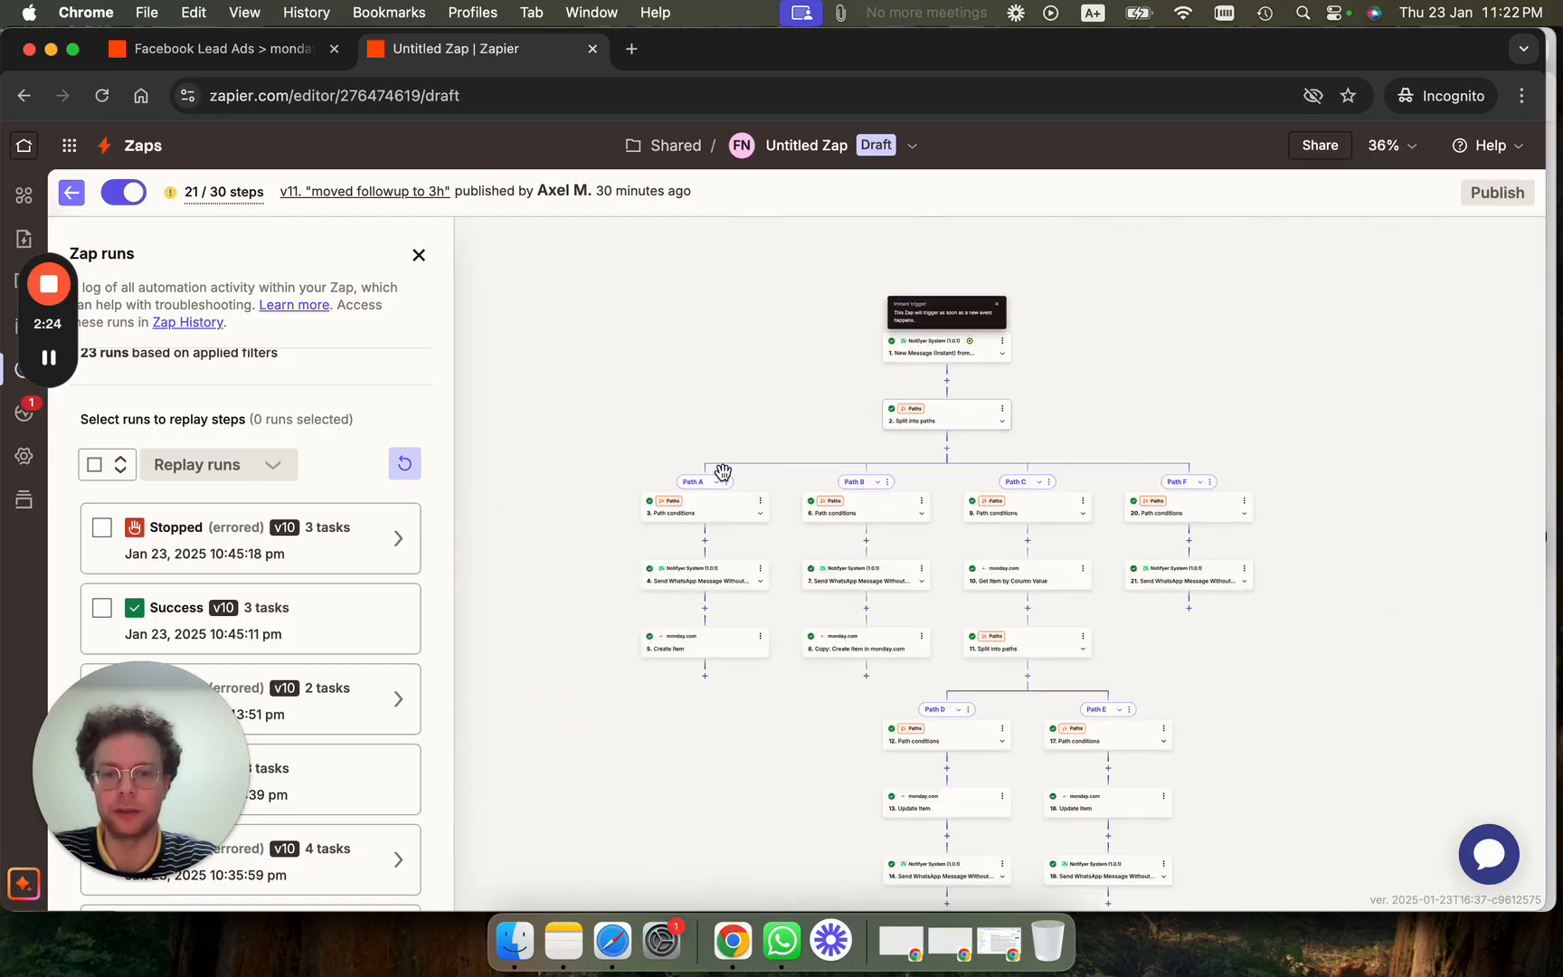
pyautogui.scroll(3, 731, 547)
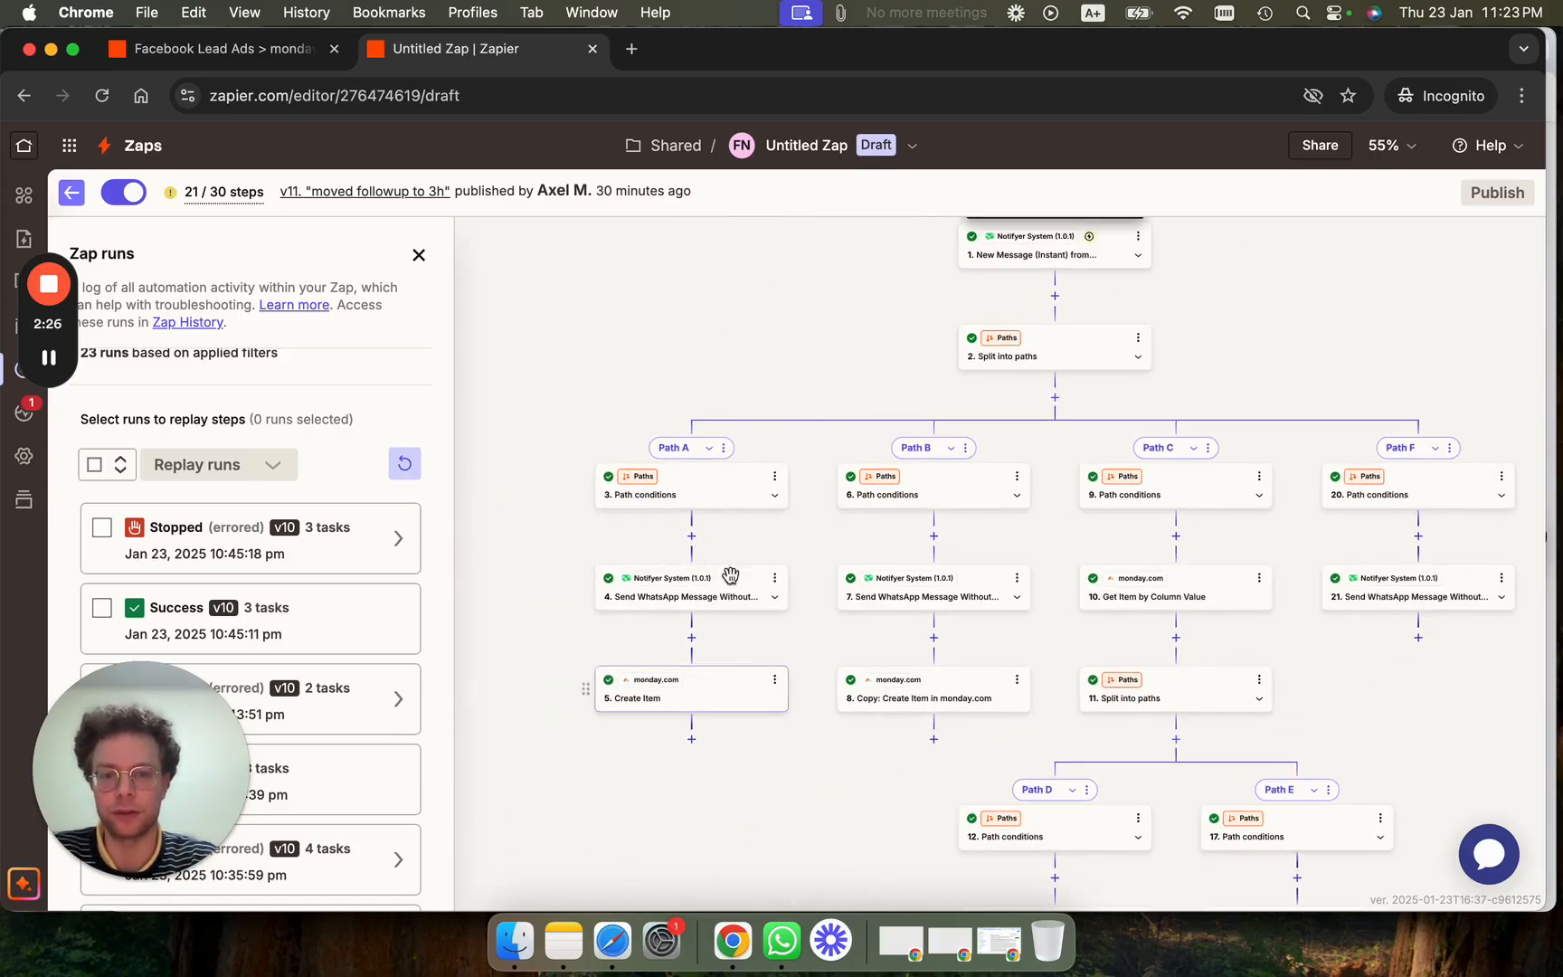
pyautogui.hscroll(5, 1177, 488)
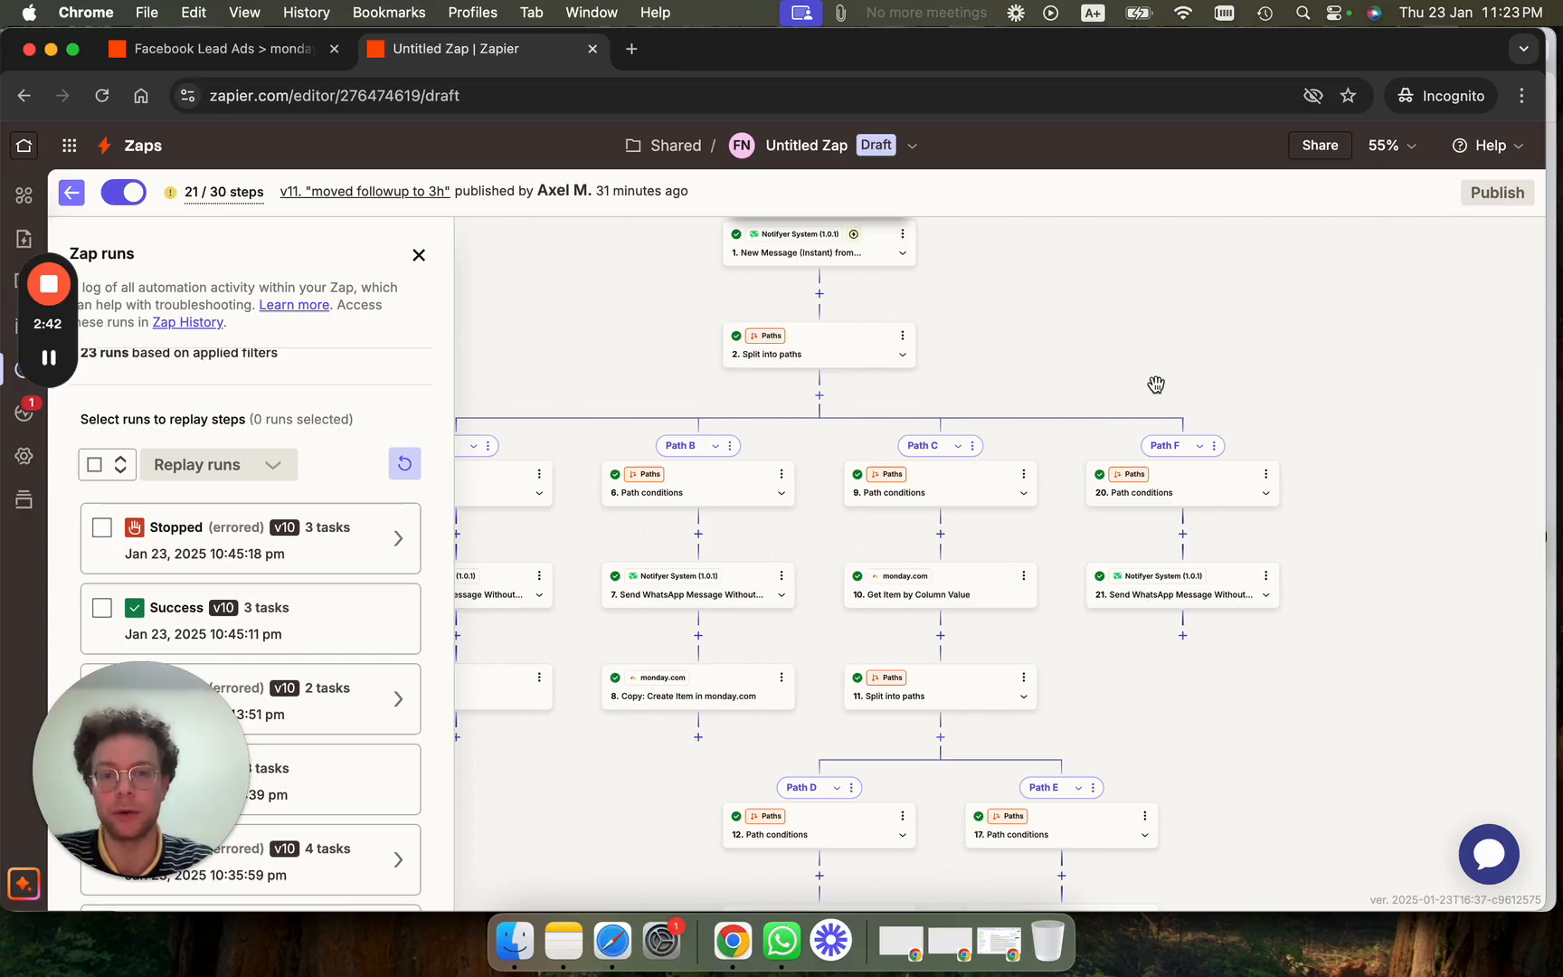
pyautogui.scroll(-5, 1093, 385)
pyautogui.scroll(5, 1093, 385)
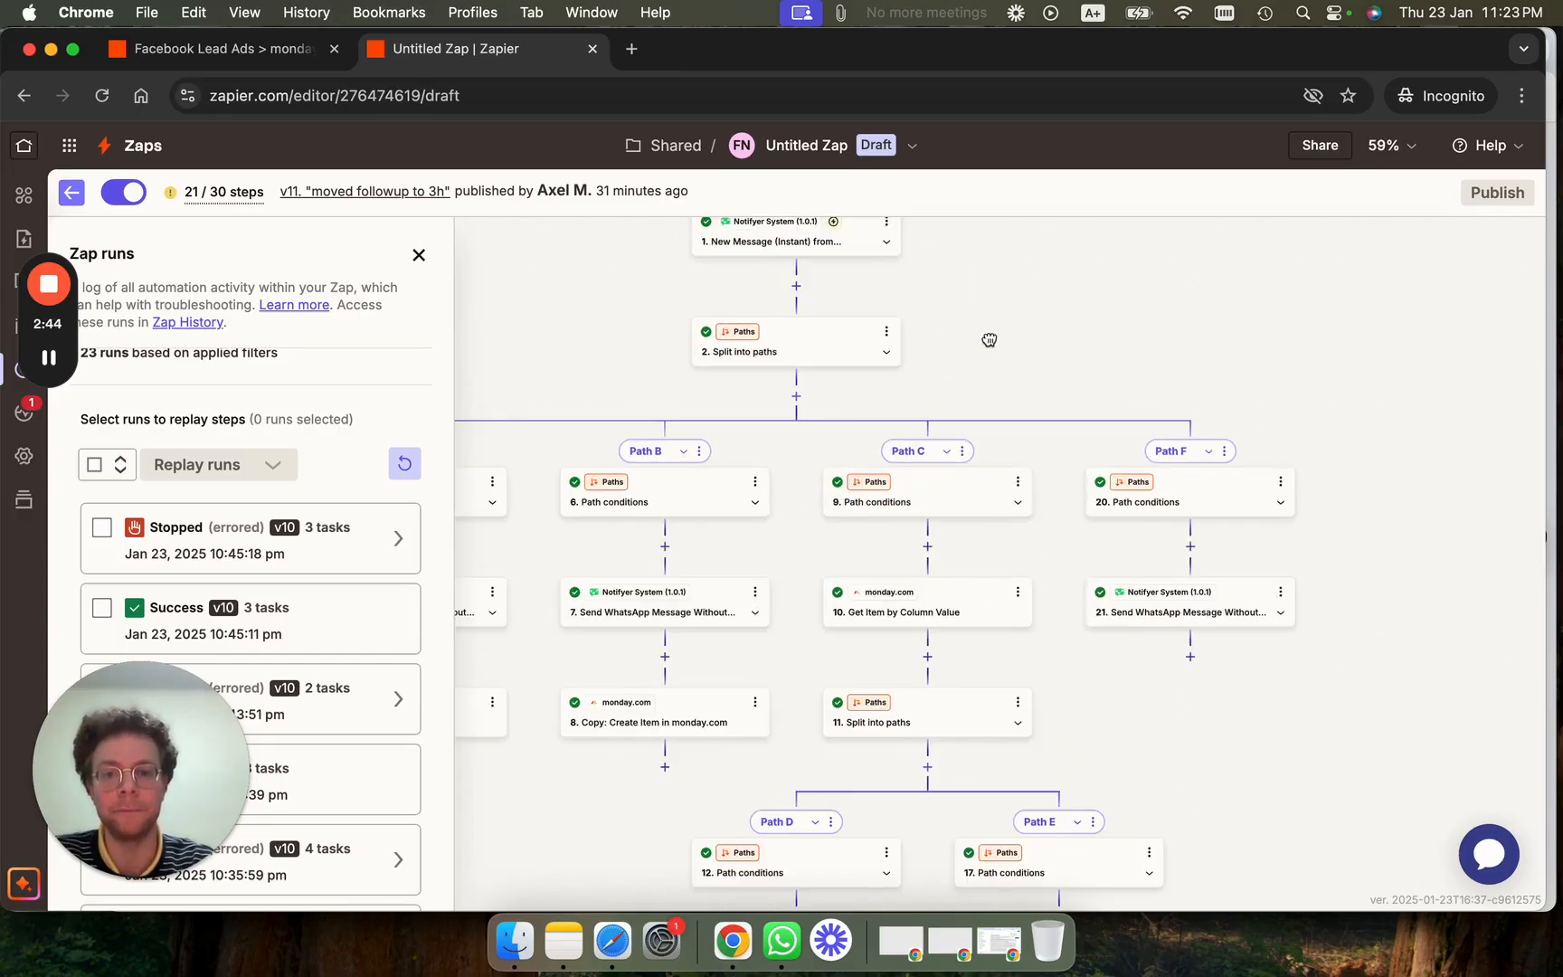
pyautogui.moveTo(989, 341); pyautogui.dragTo(1045, 500)
pyautogui.click(838, 389)
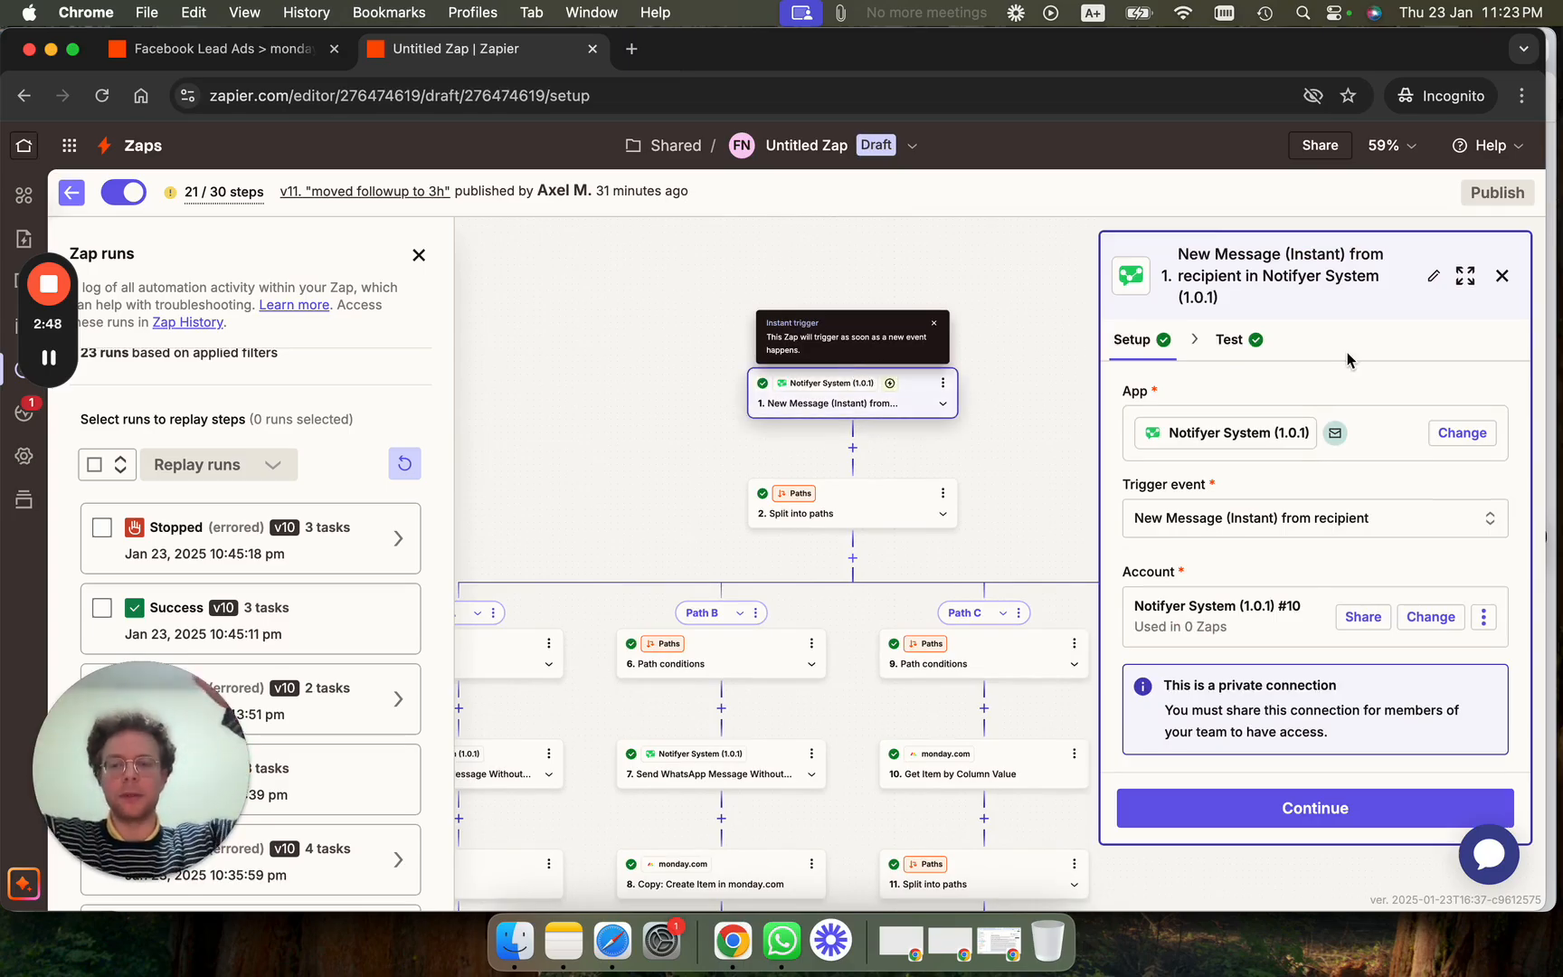
pyautogui.scroll(-5, 1000, 512)
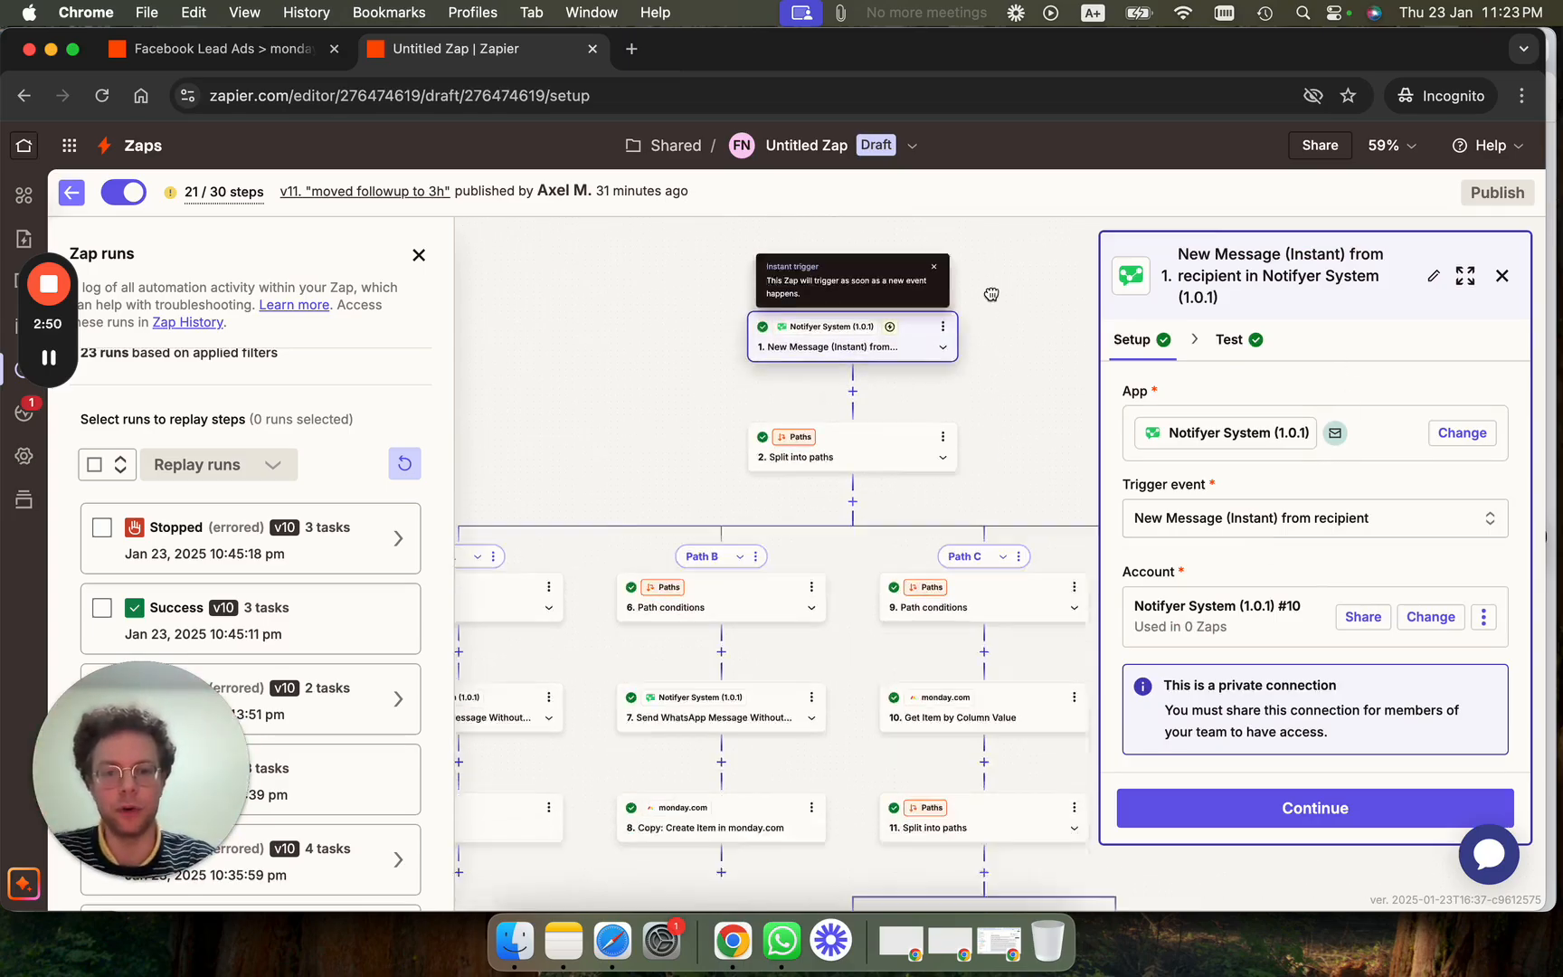
pyautogui.click(714, 540)
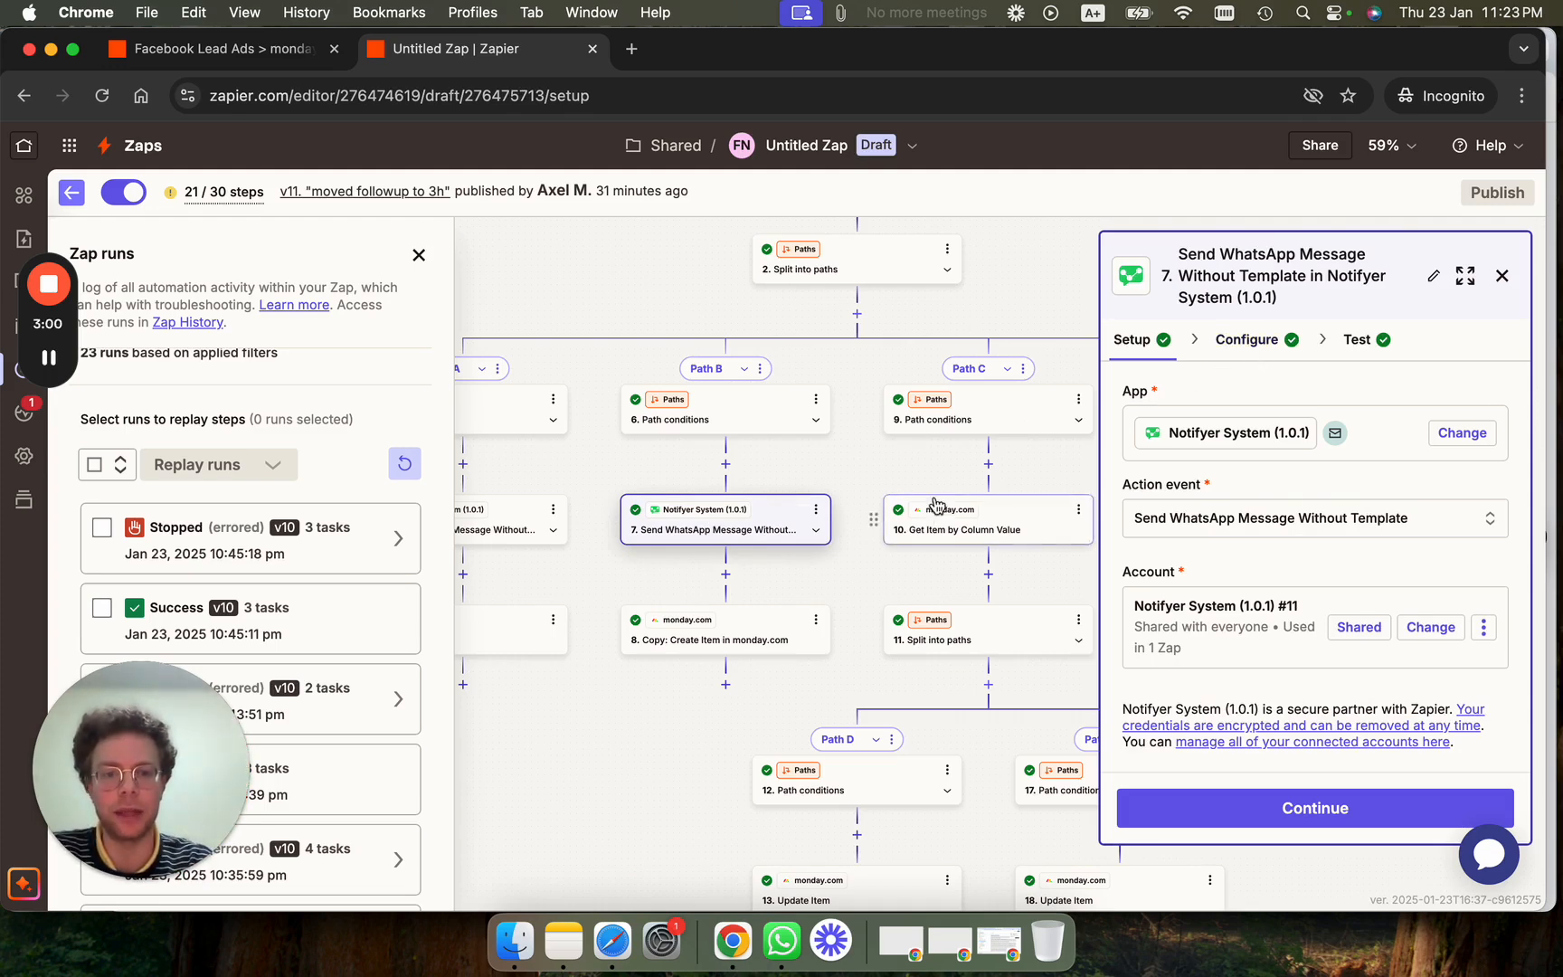
# Check step 7's action event and Text Message type, then open the Phone Number data picker.
pyautogui.click(1199, 525)
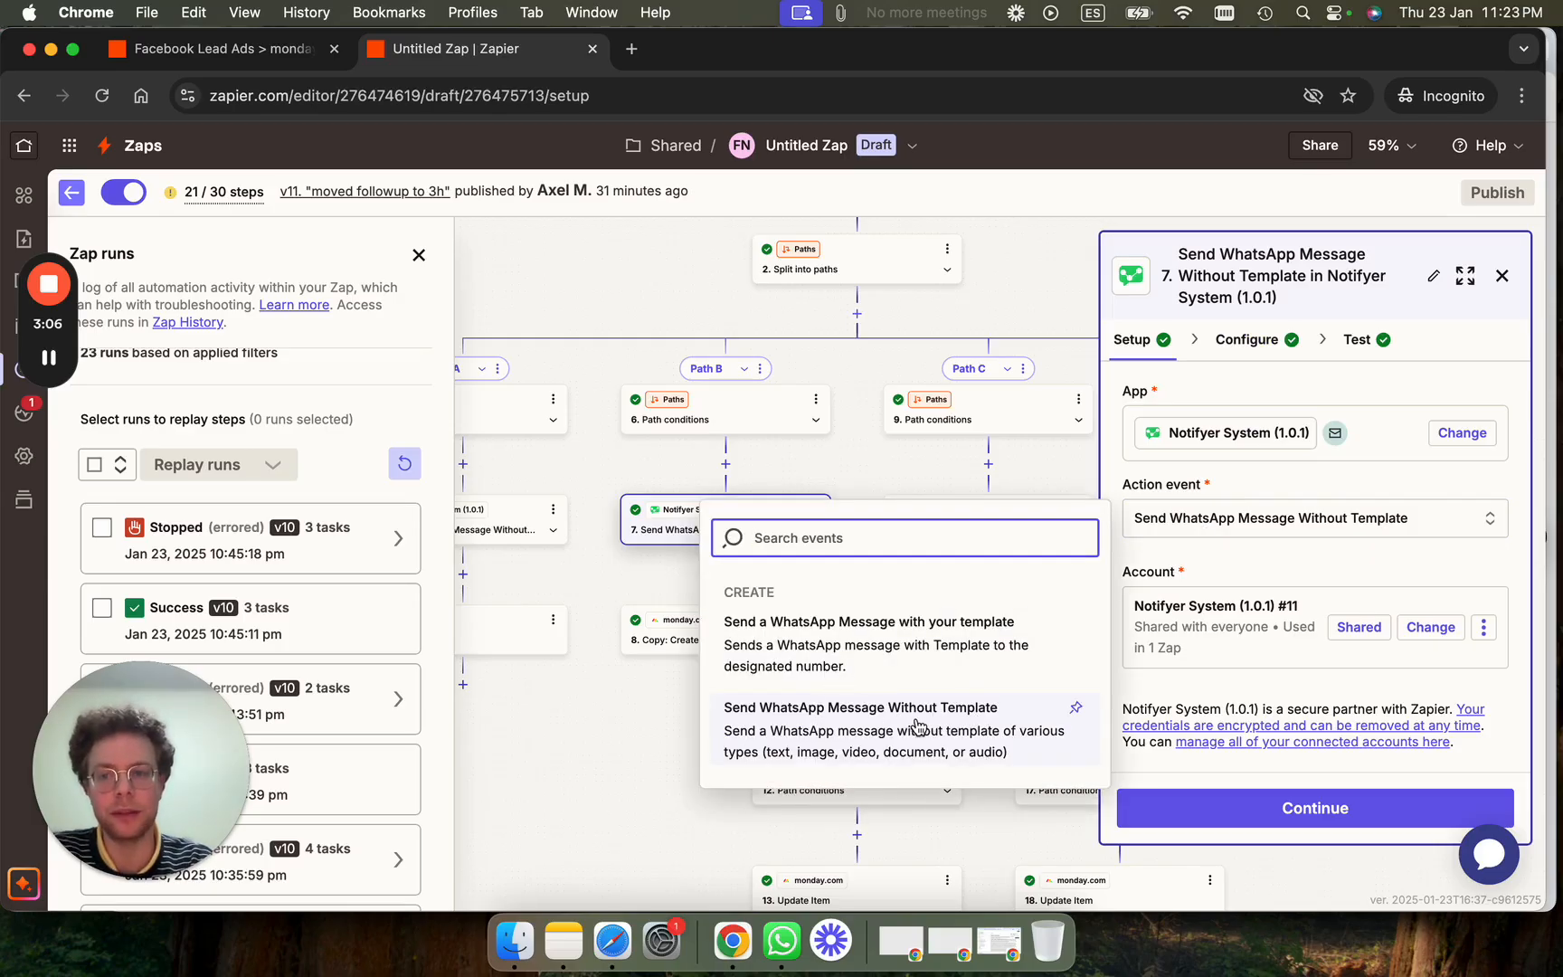
pyautogui.click(1256, 339)
pyautogui.scroll(-1, 1258, 543)
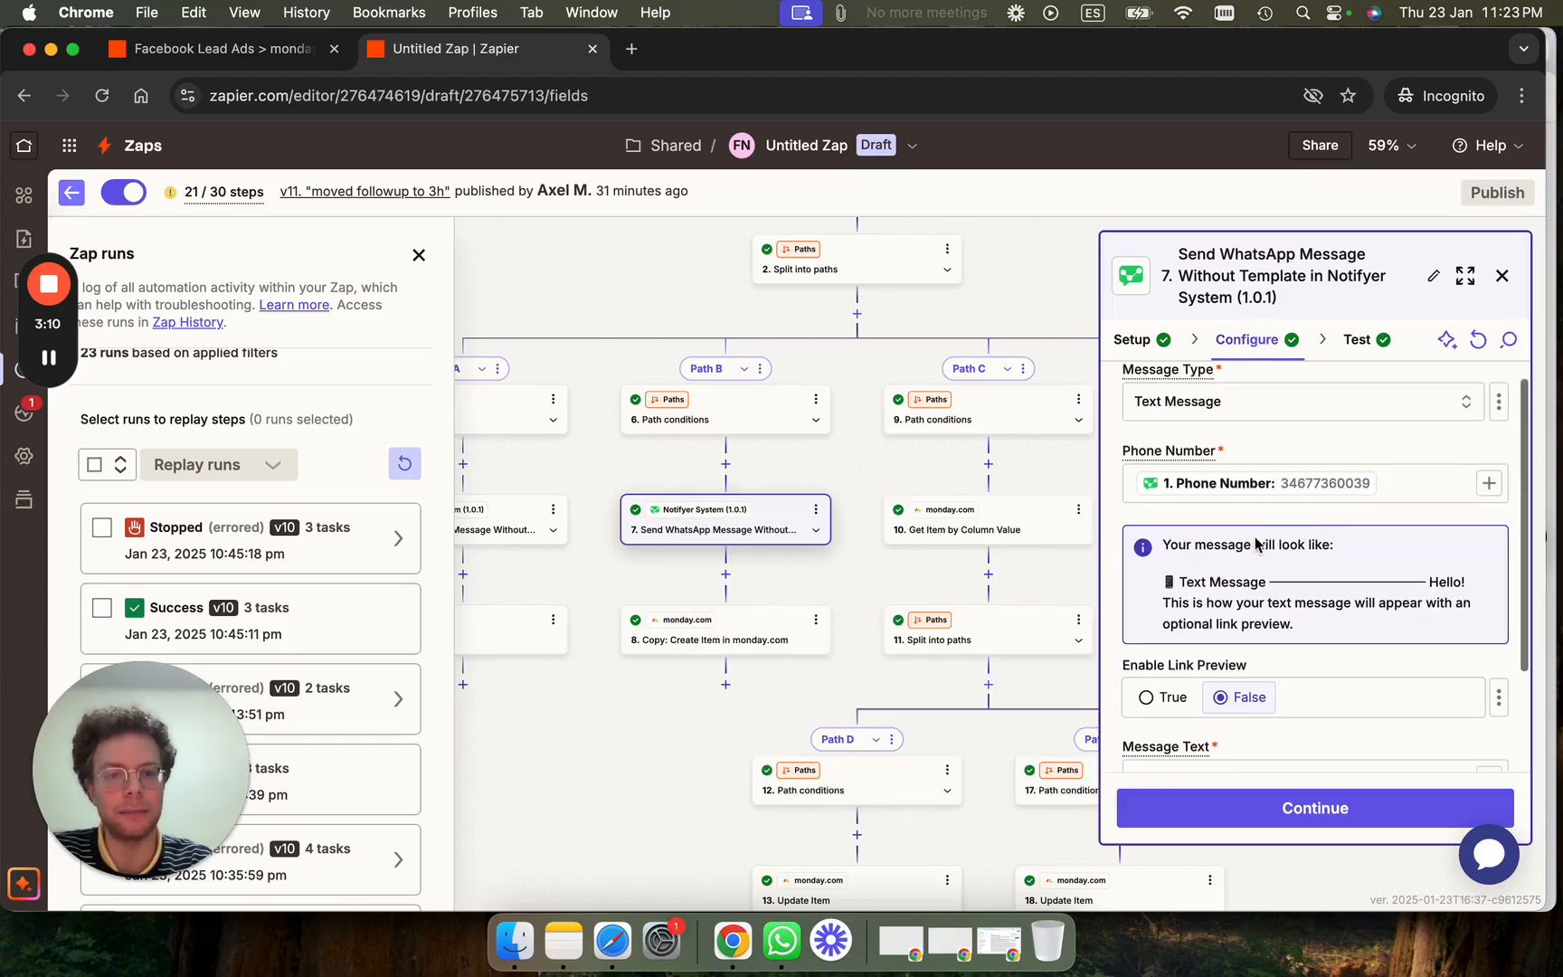
pyautogui.click(1265, 405)
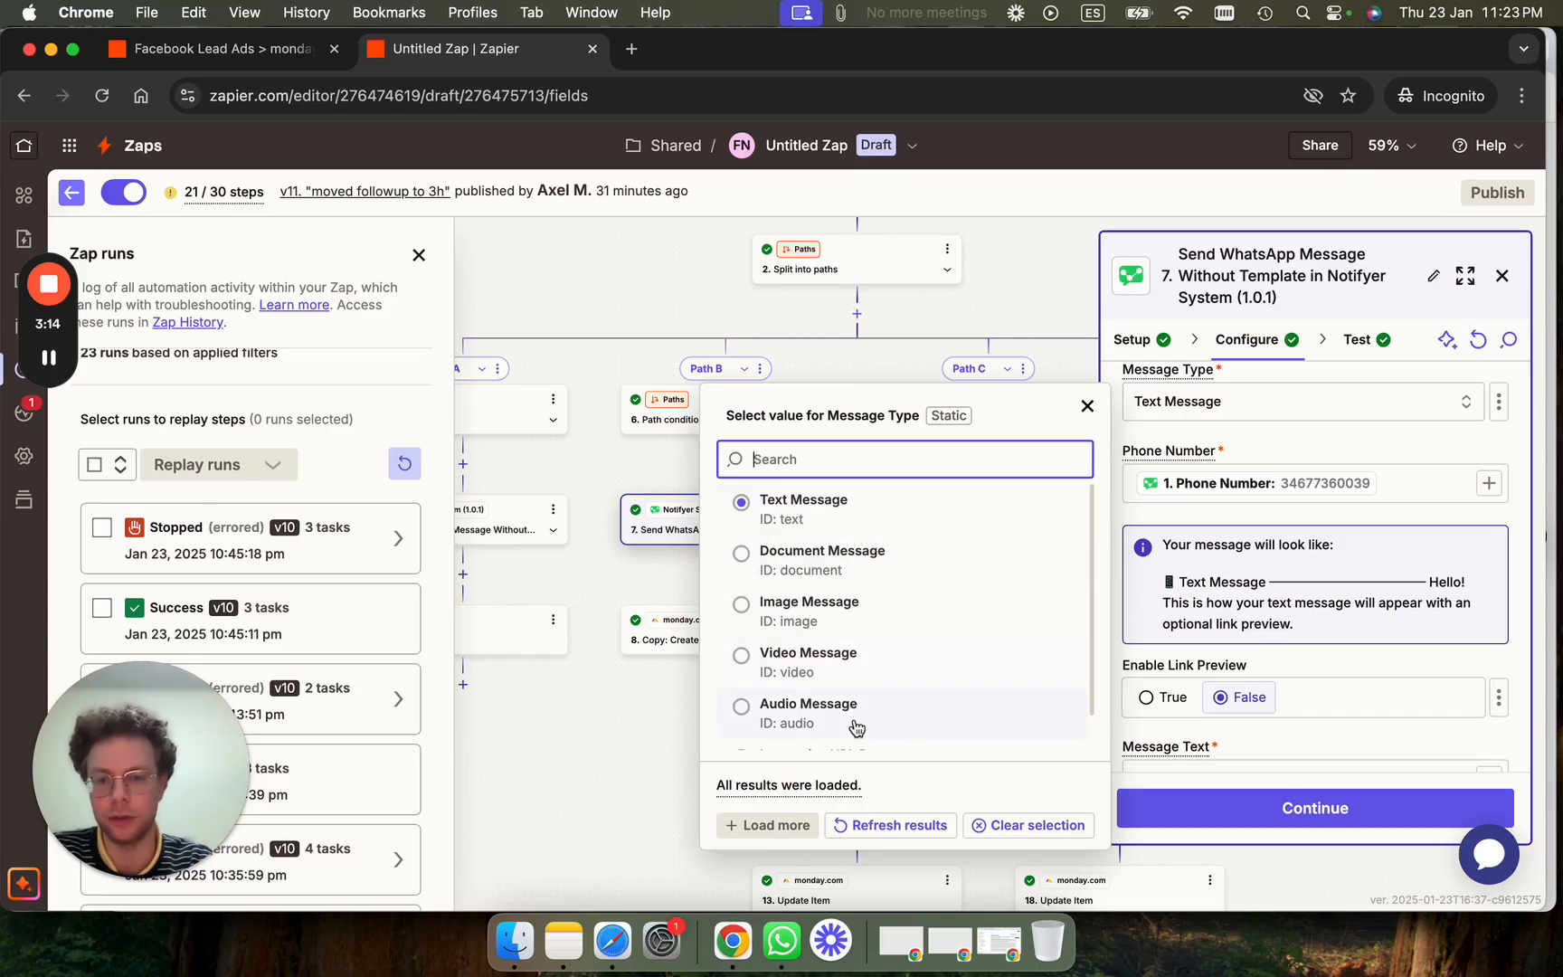
pyautogui.click(1246, 469)
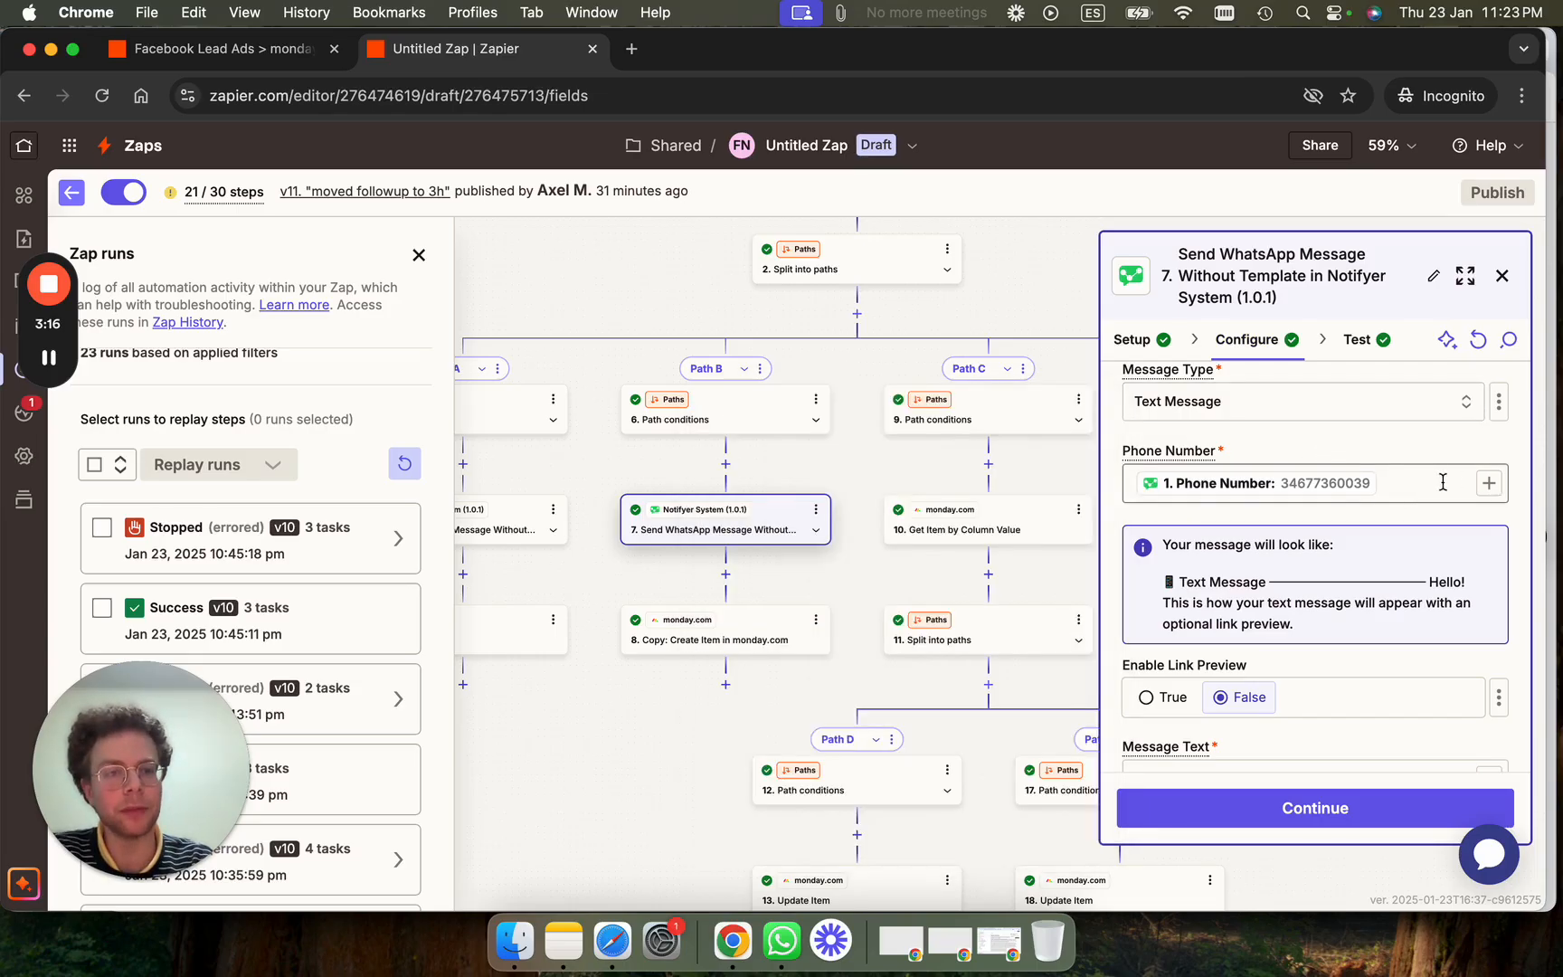
pyautogui.click(1490, 483)
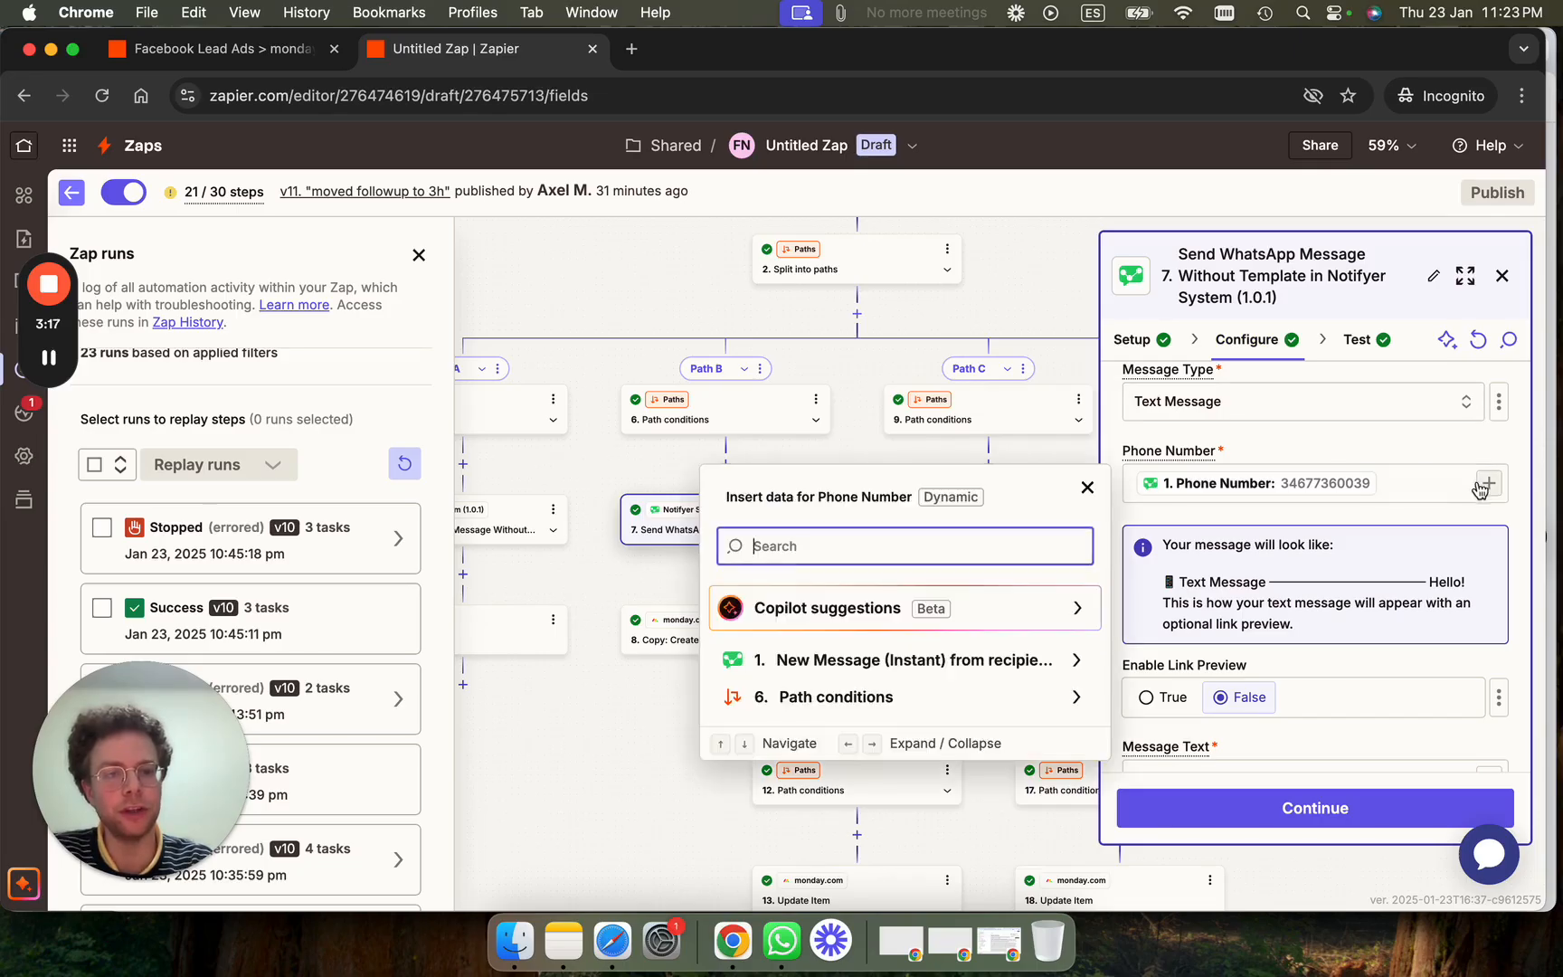
# Expand '1. New Message (Instant)' and browse fields like Last Messages and Last Messages Content.
pyautogui.click(1011, 671)
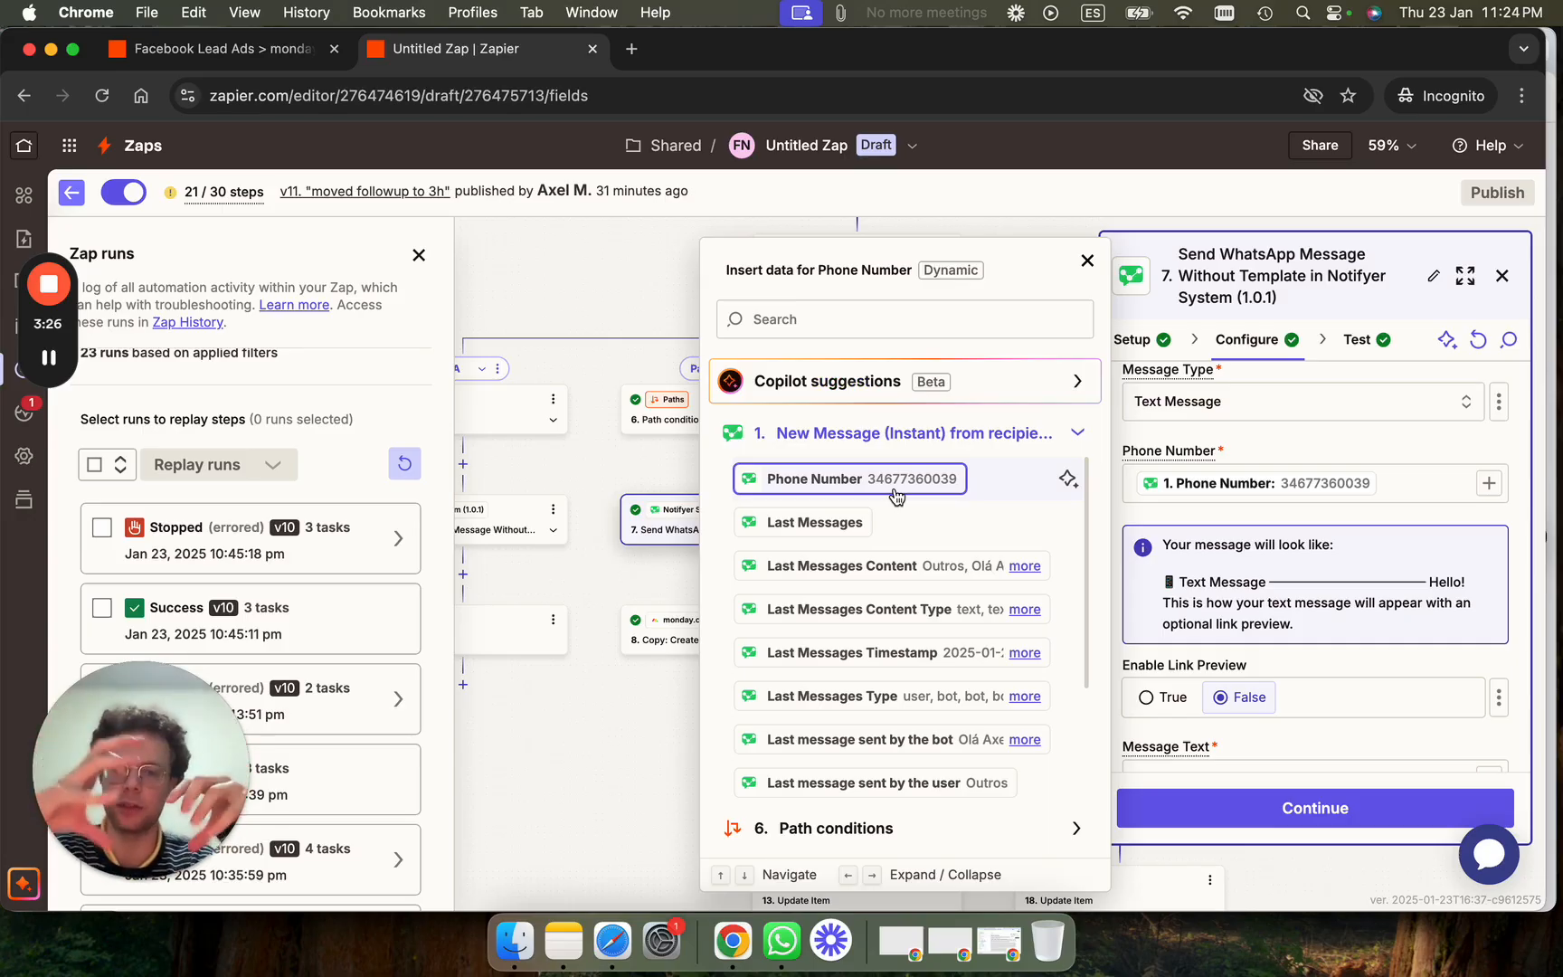
pyautogui.scroll(-1, 897, 497)
pyautogui.scroll(1, 896, 497)
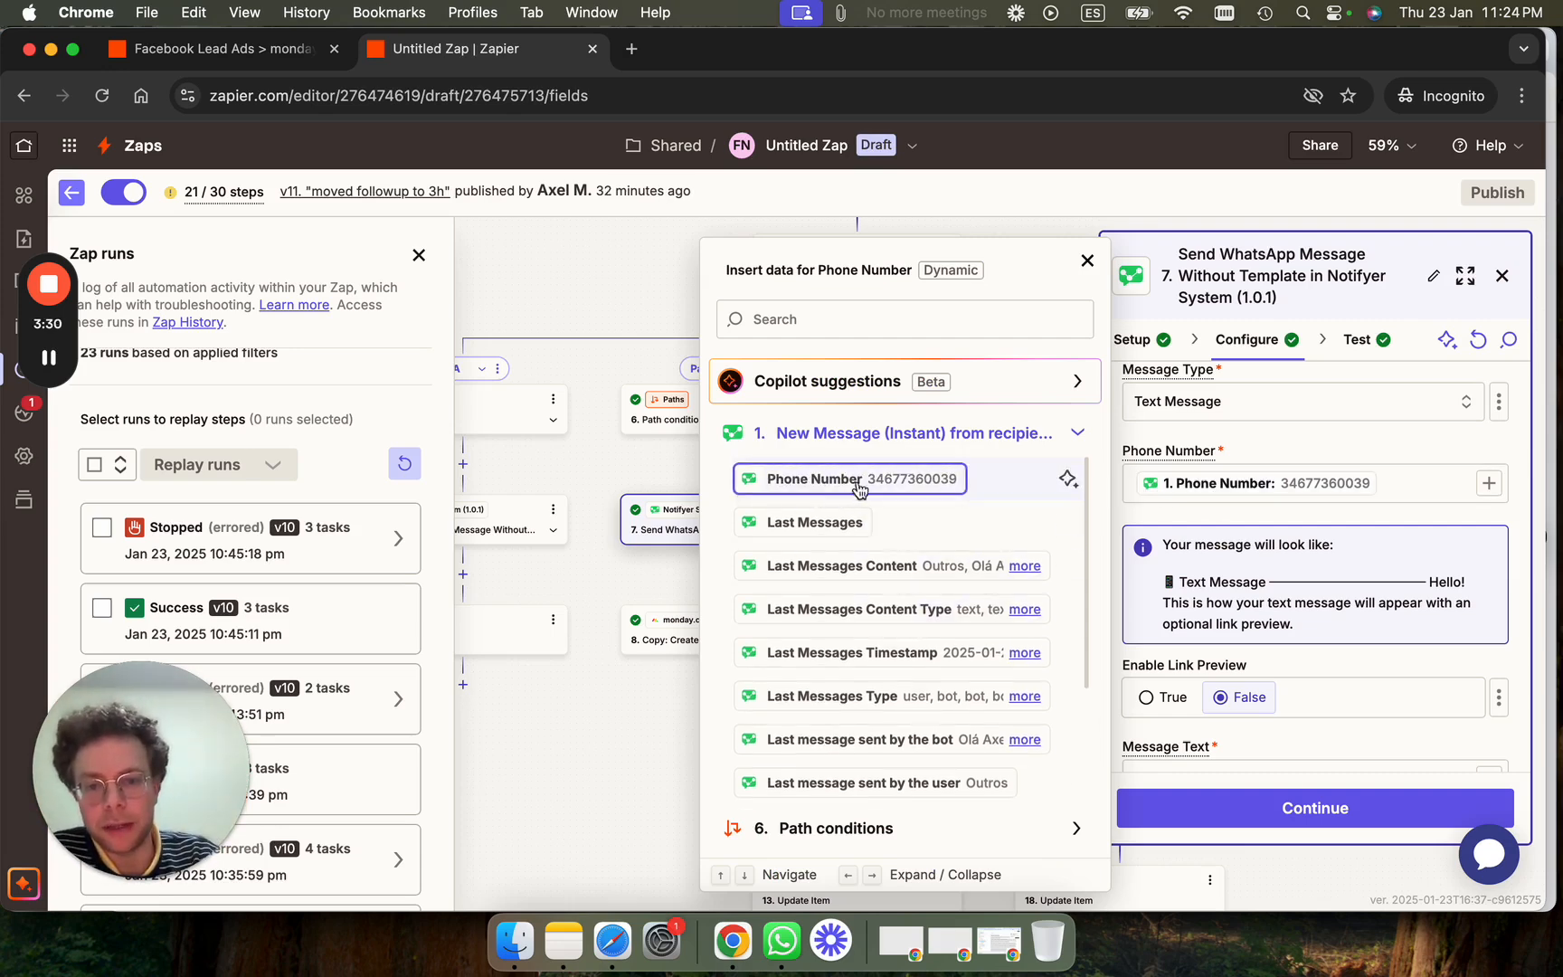
pyautogui.scroll(1, 1285, 421)
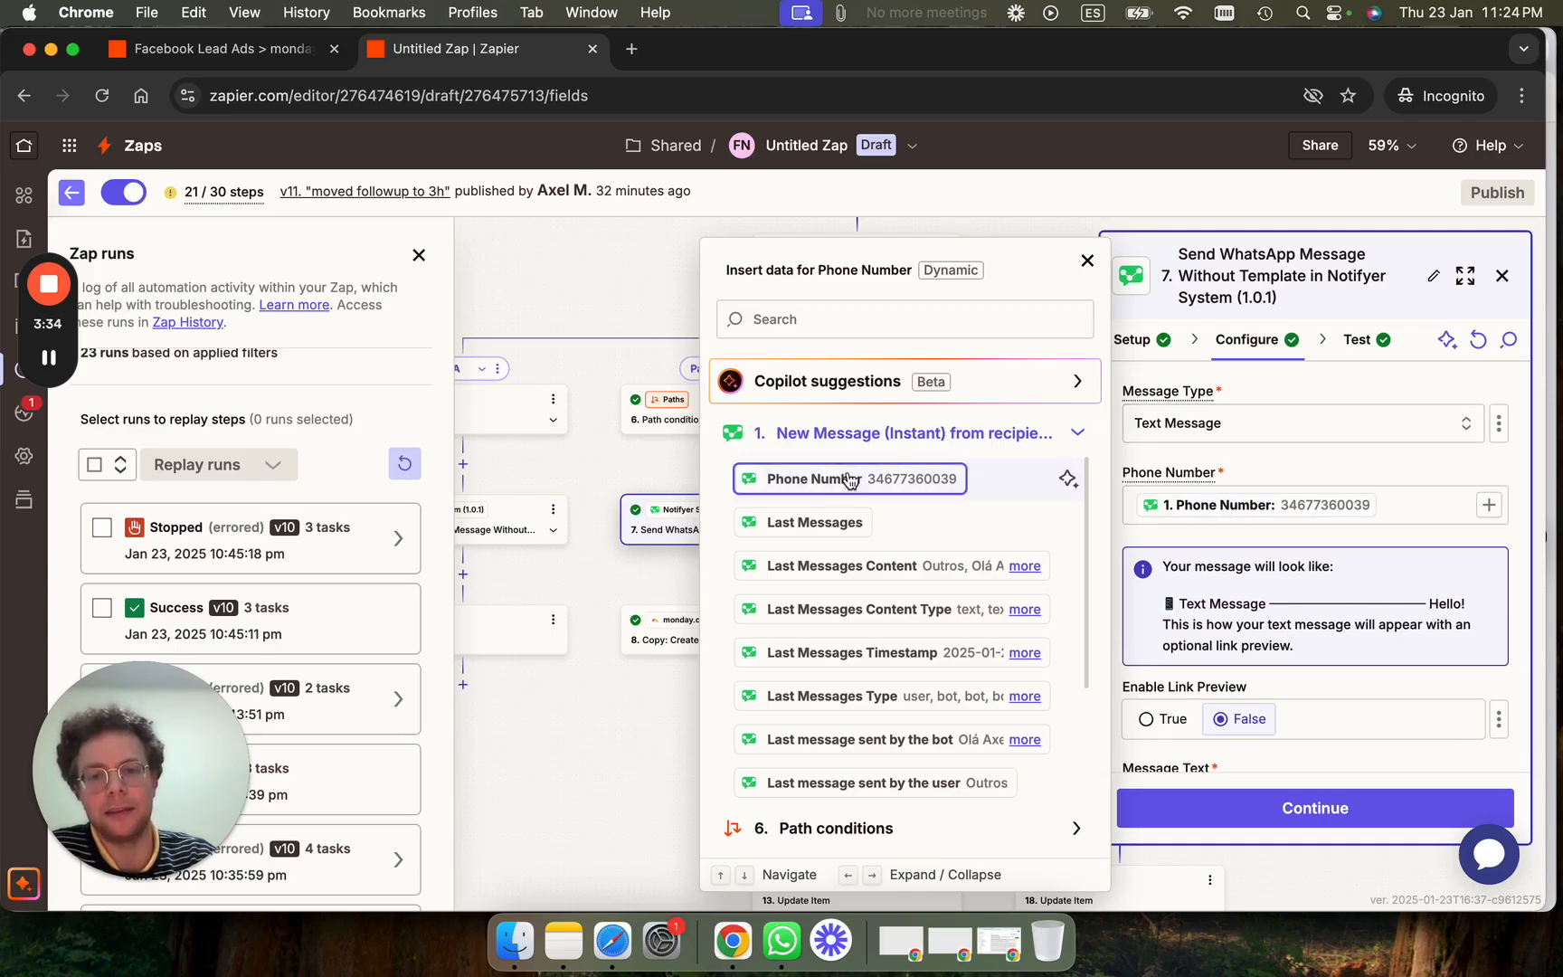
pyautogui.scroll(5, 614, 315)
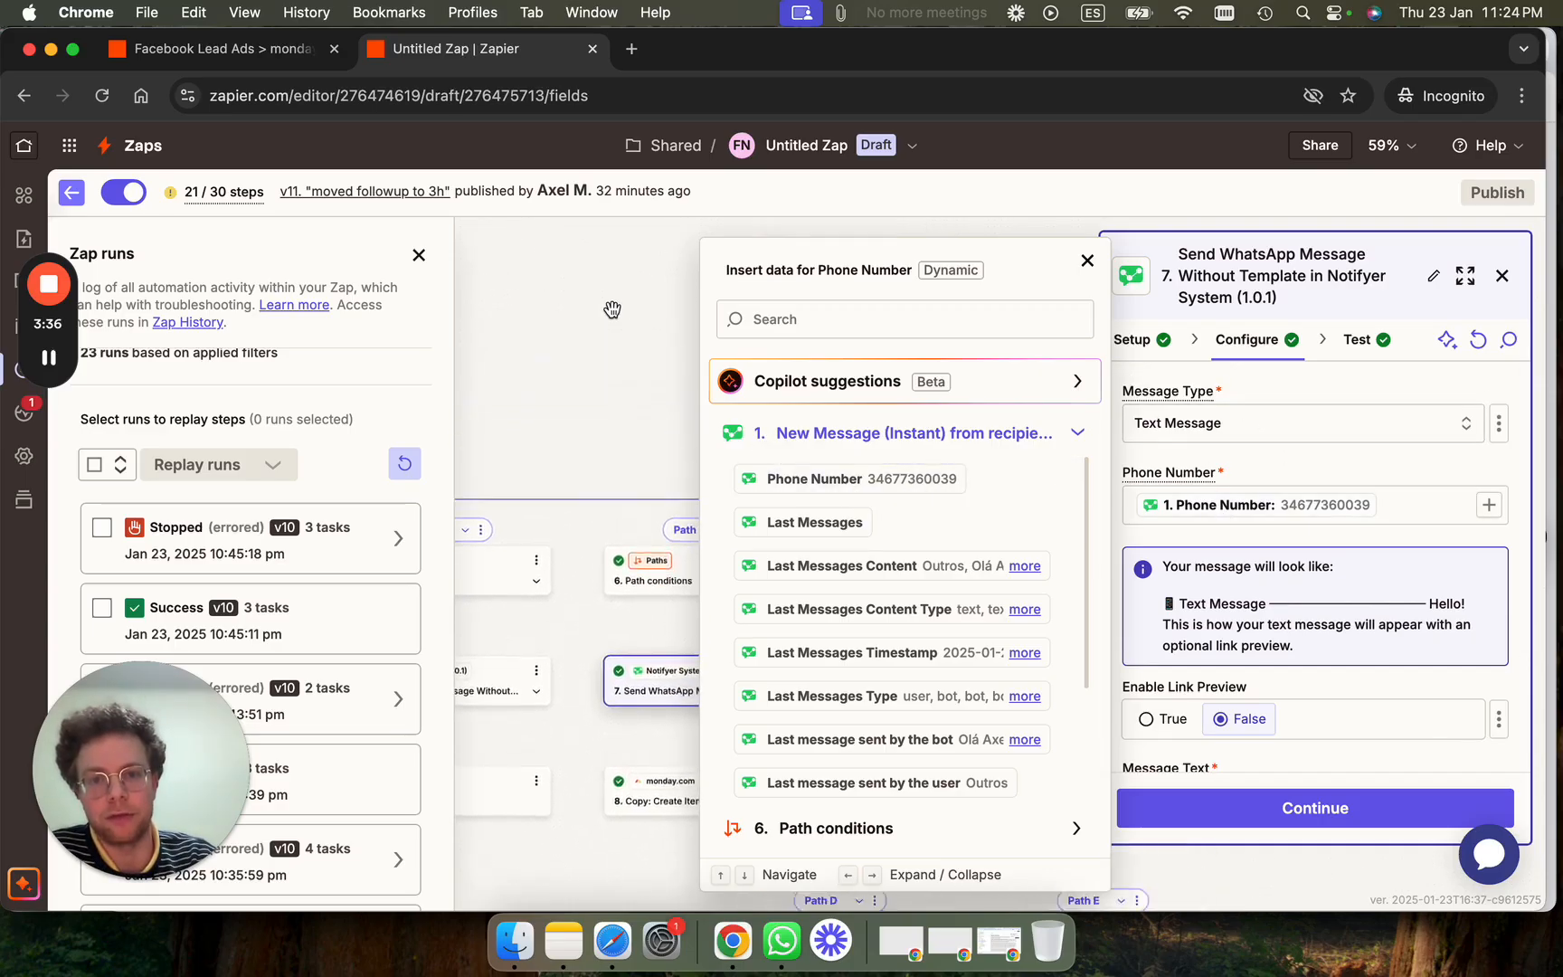
pyautogui.scroll(-1, 613, 310)
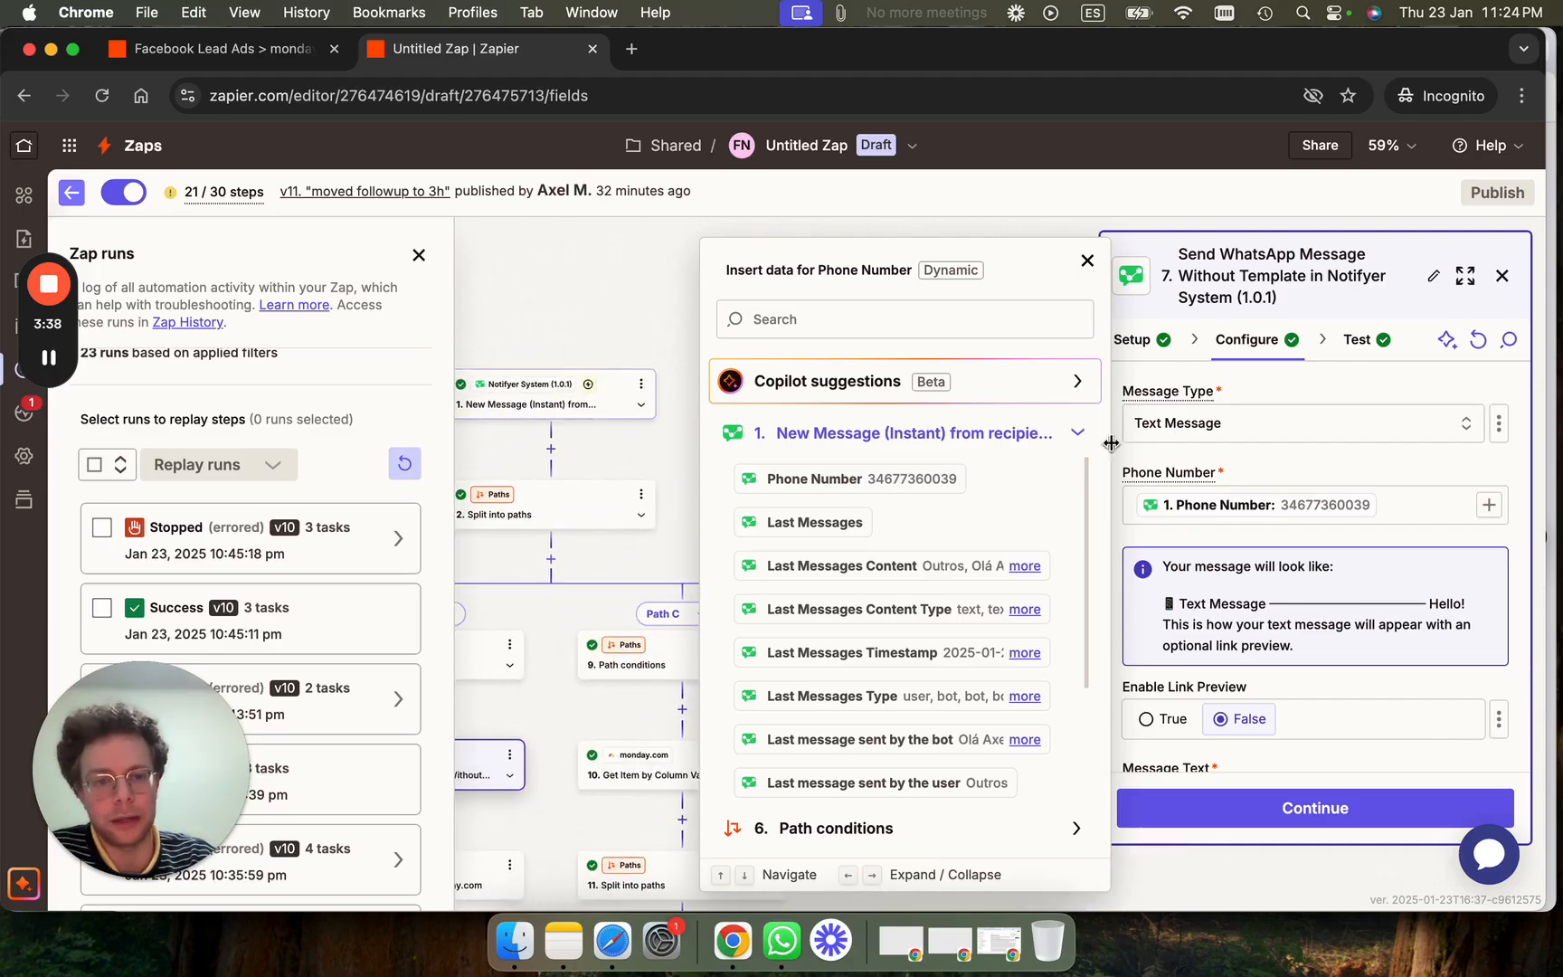
pyautogui.scroll(-1, 1234, 557)
pyautogui.scroll(-3, 1233, 557)
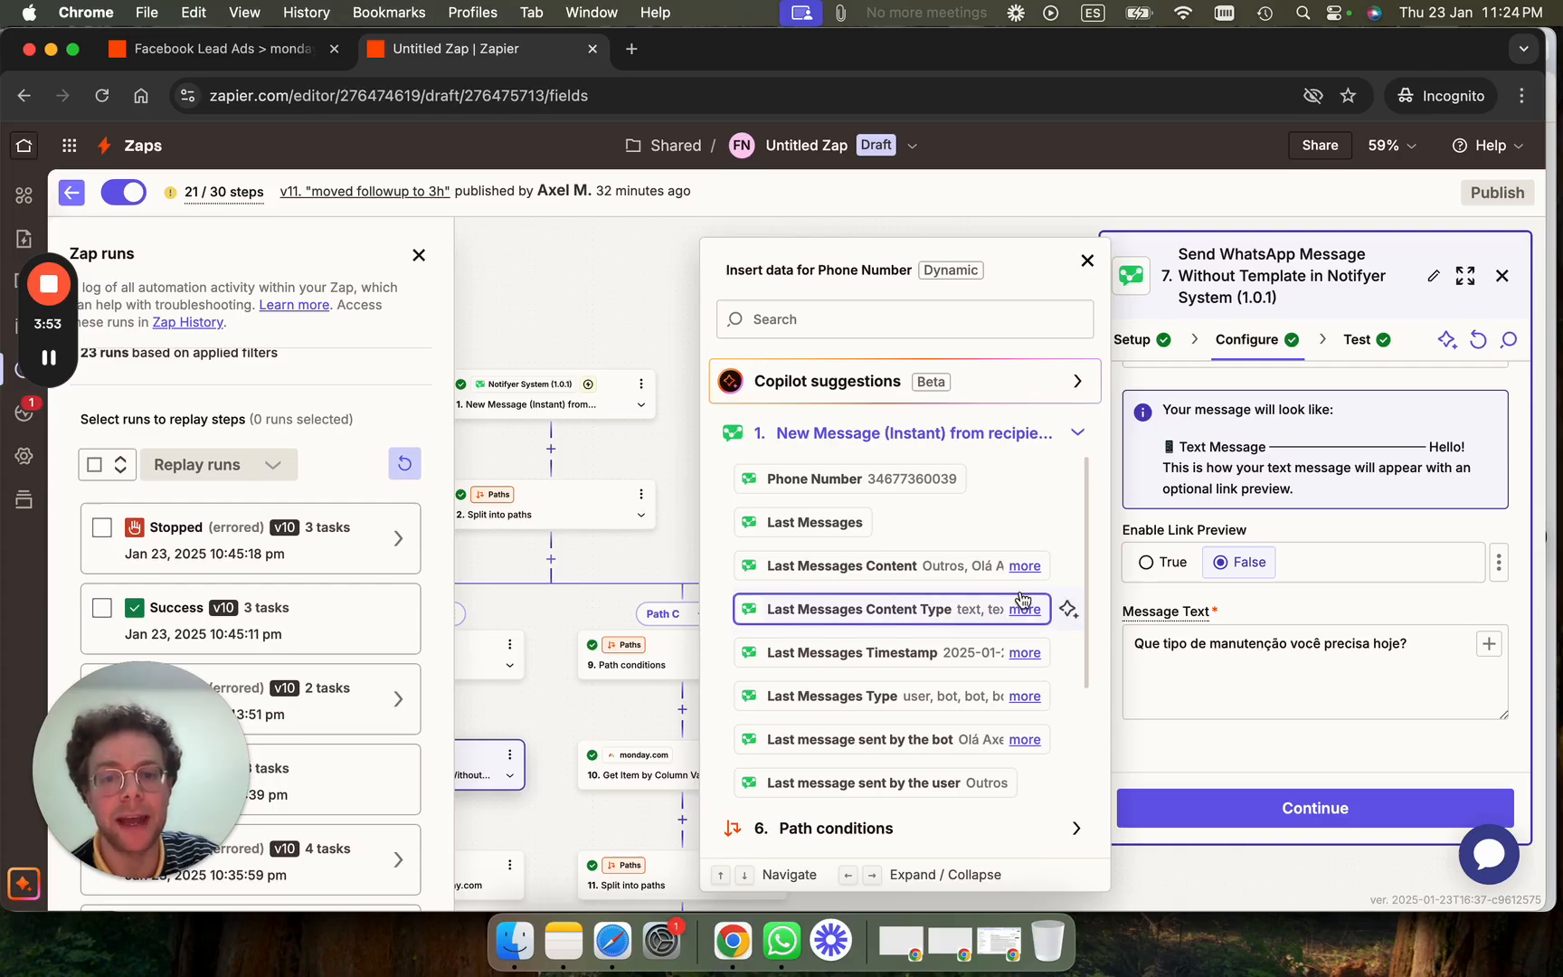
pyautogui.scroll(-1, 1022, 597)
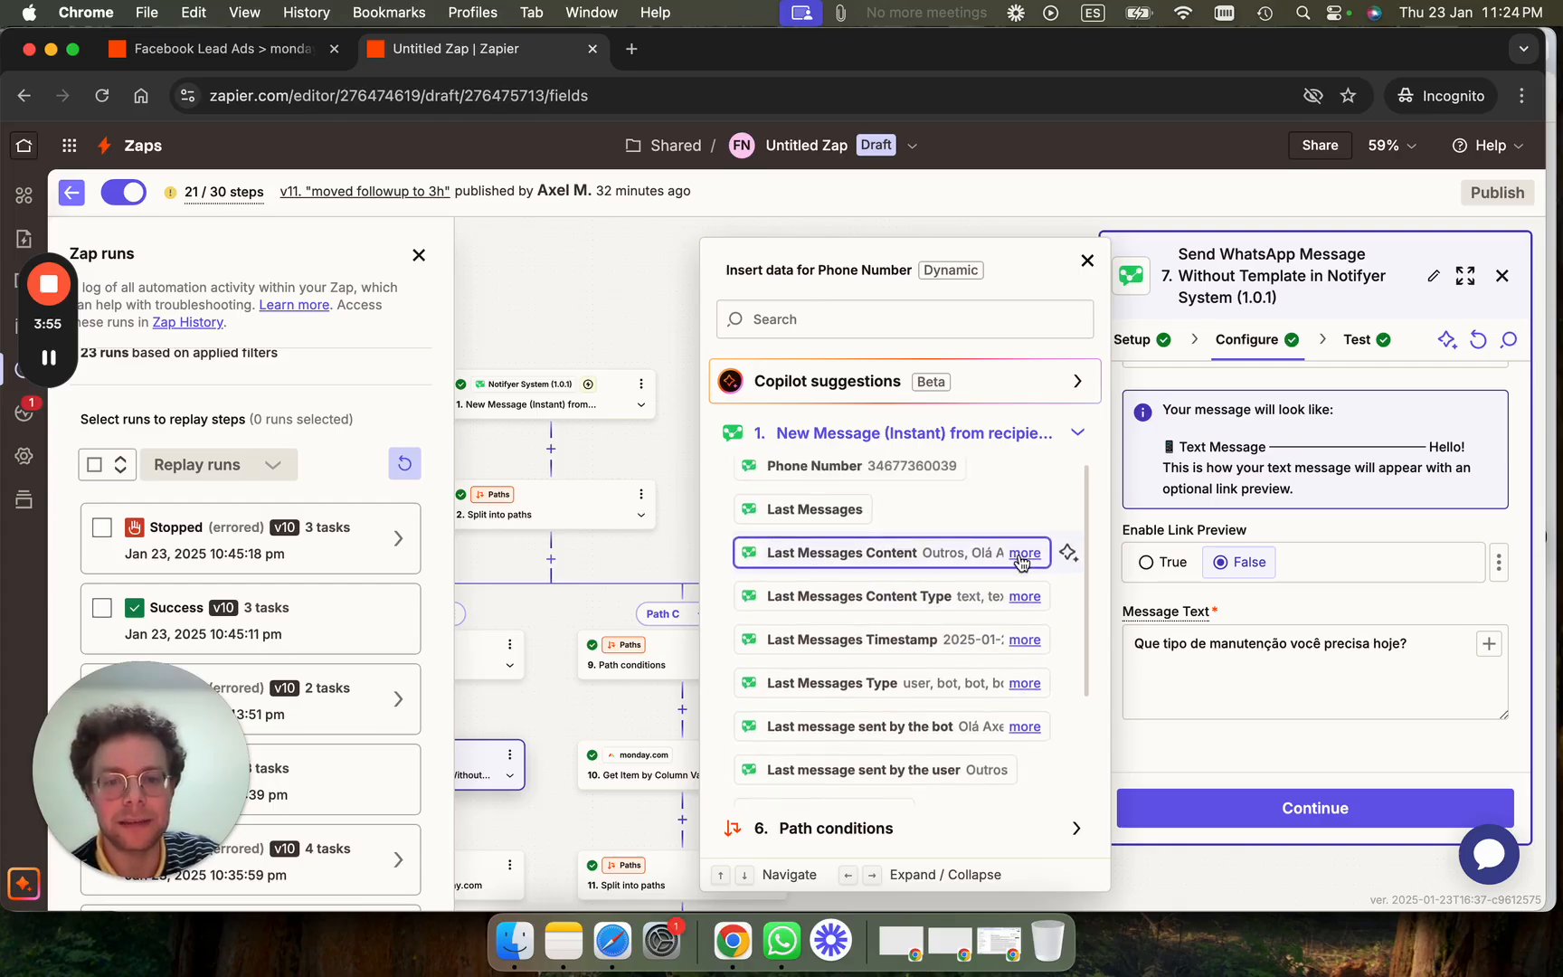
# Expand the full Last Messages Content, Conversation and bot's last message texts.
pyautogui.click(1025, 553)
pyautogui.scroll(-2, 973, 702)
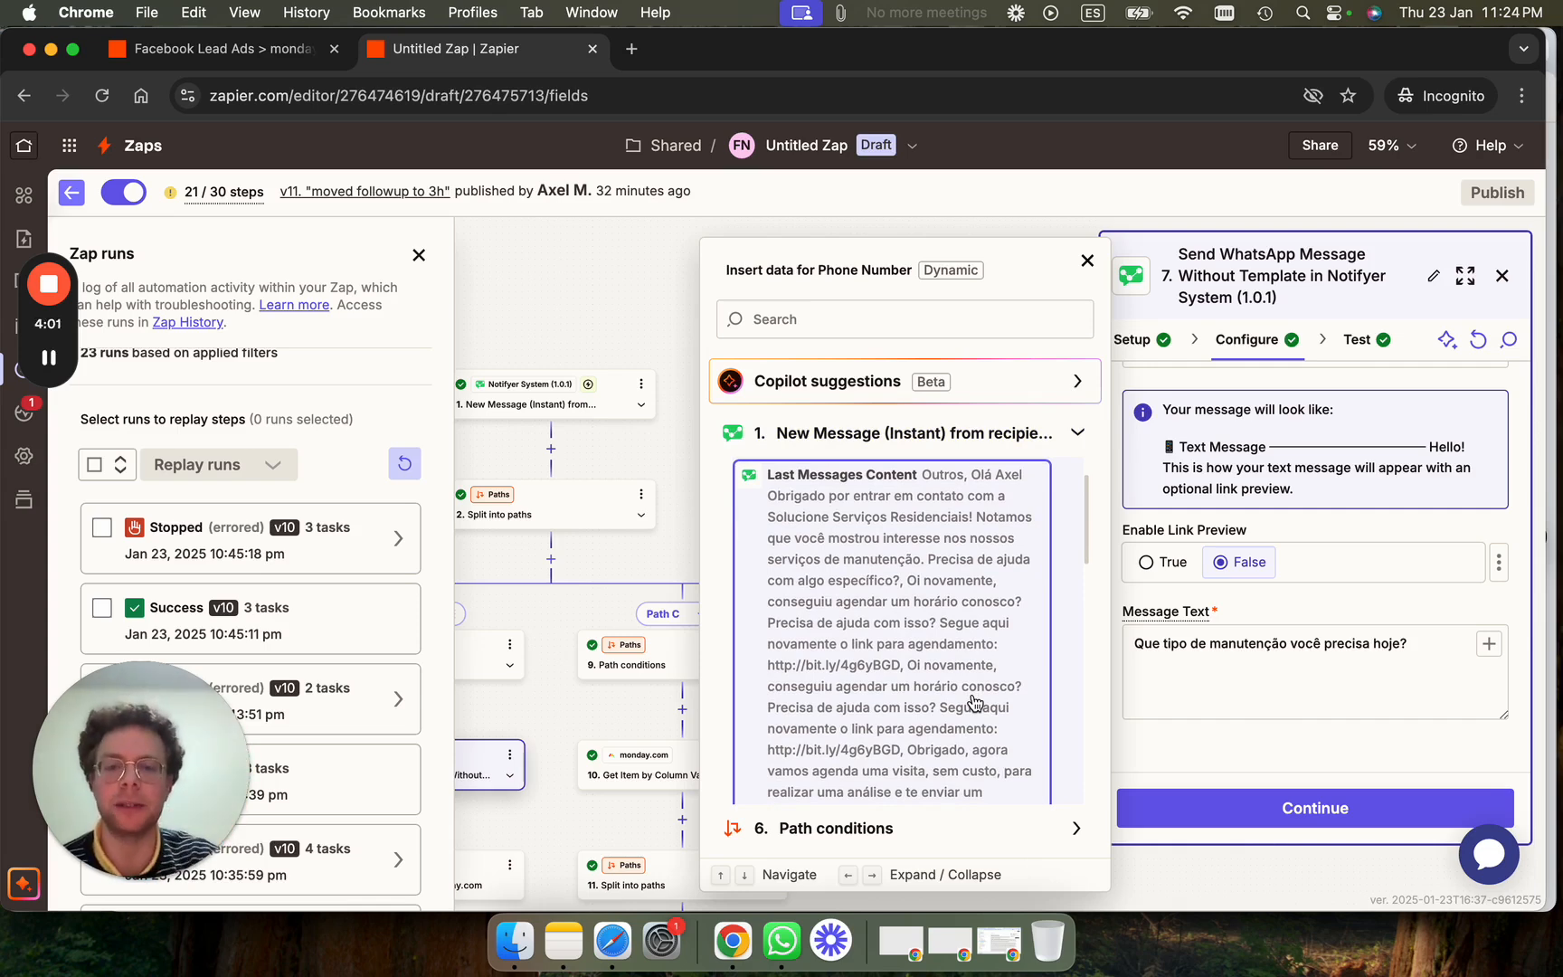
pyautogui.scroll(-4, 974, 702)
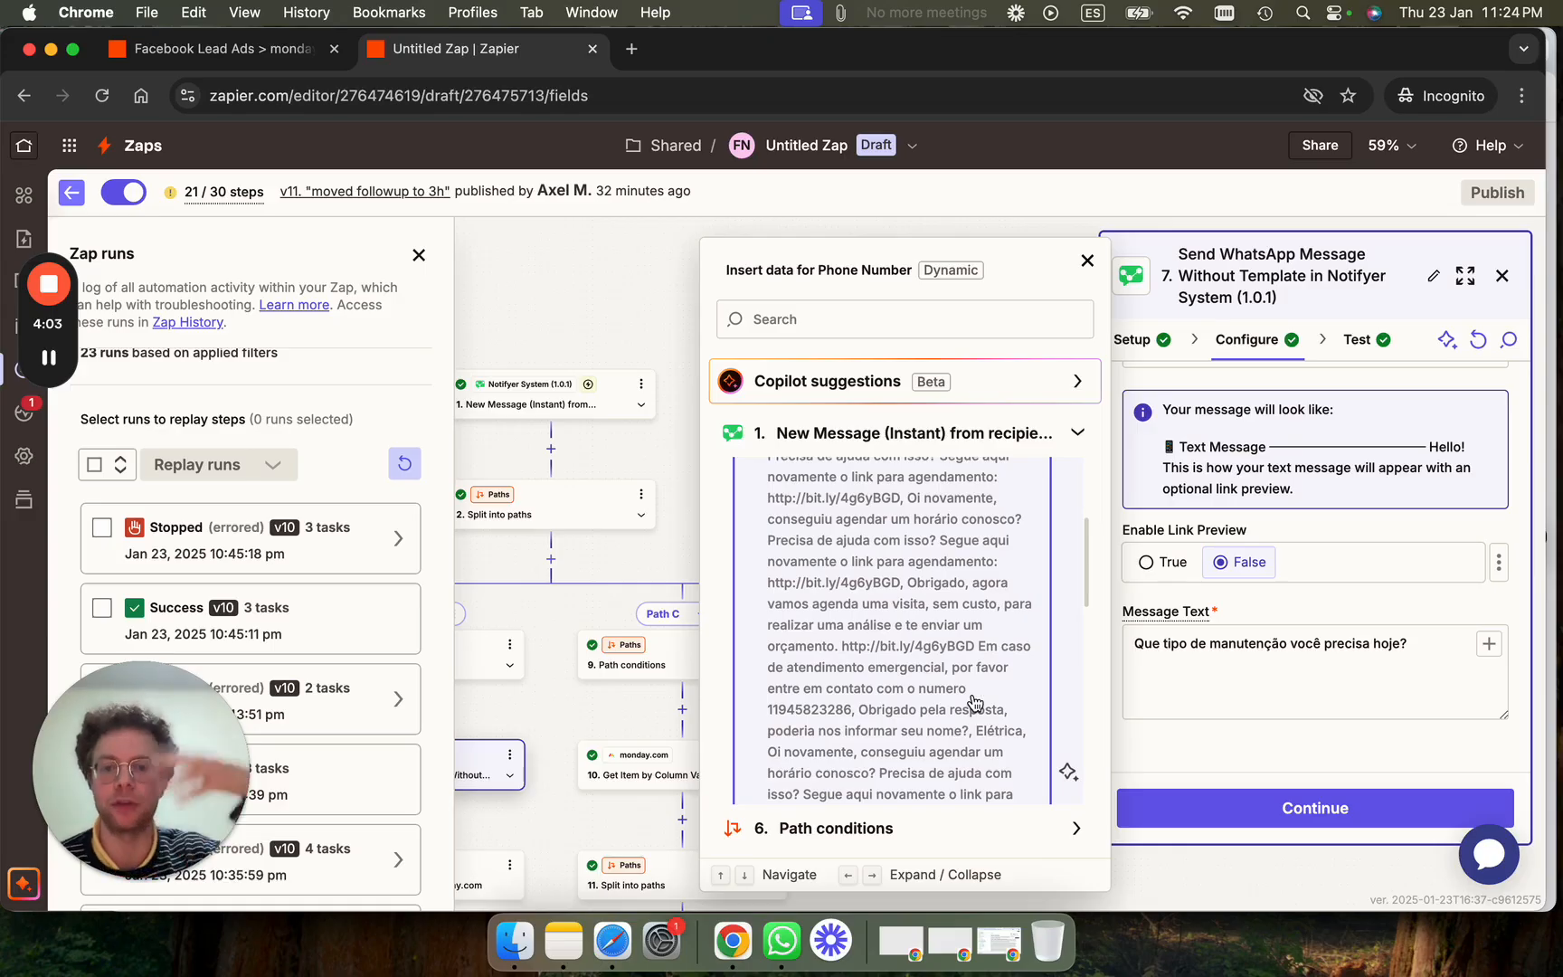
pyautogui.scroll(-10, 974, 702)
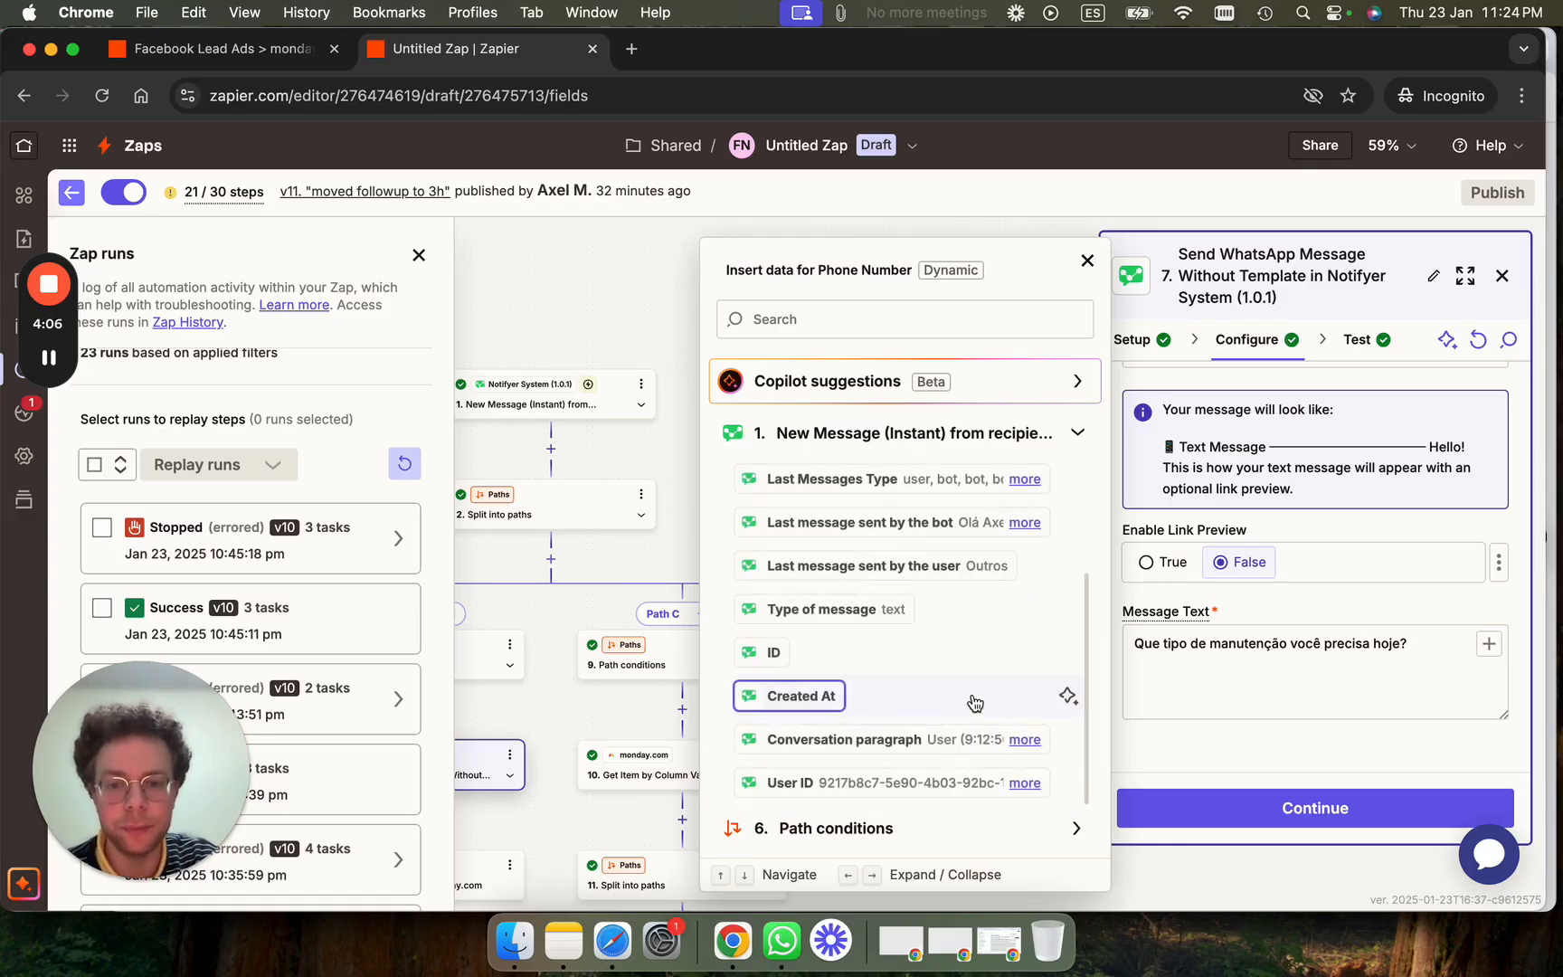
pyautogui.click(1025, 739)
pyautogui.scroll(-5, 964, 747)
pyautogui.scroll(-4, 964, 744)
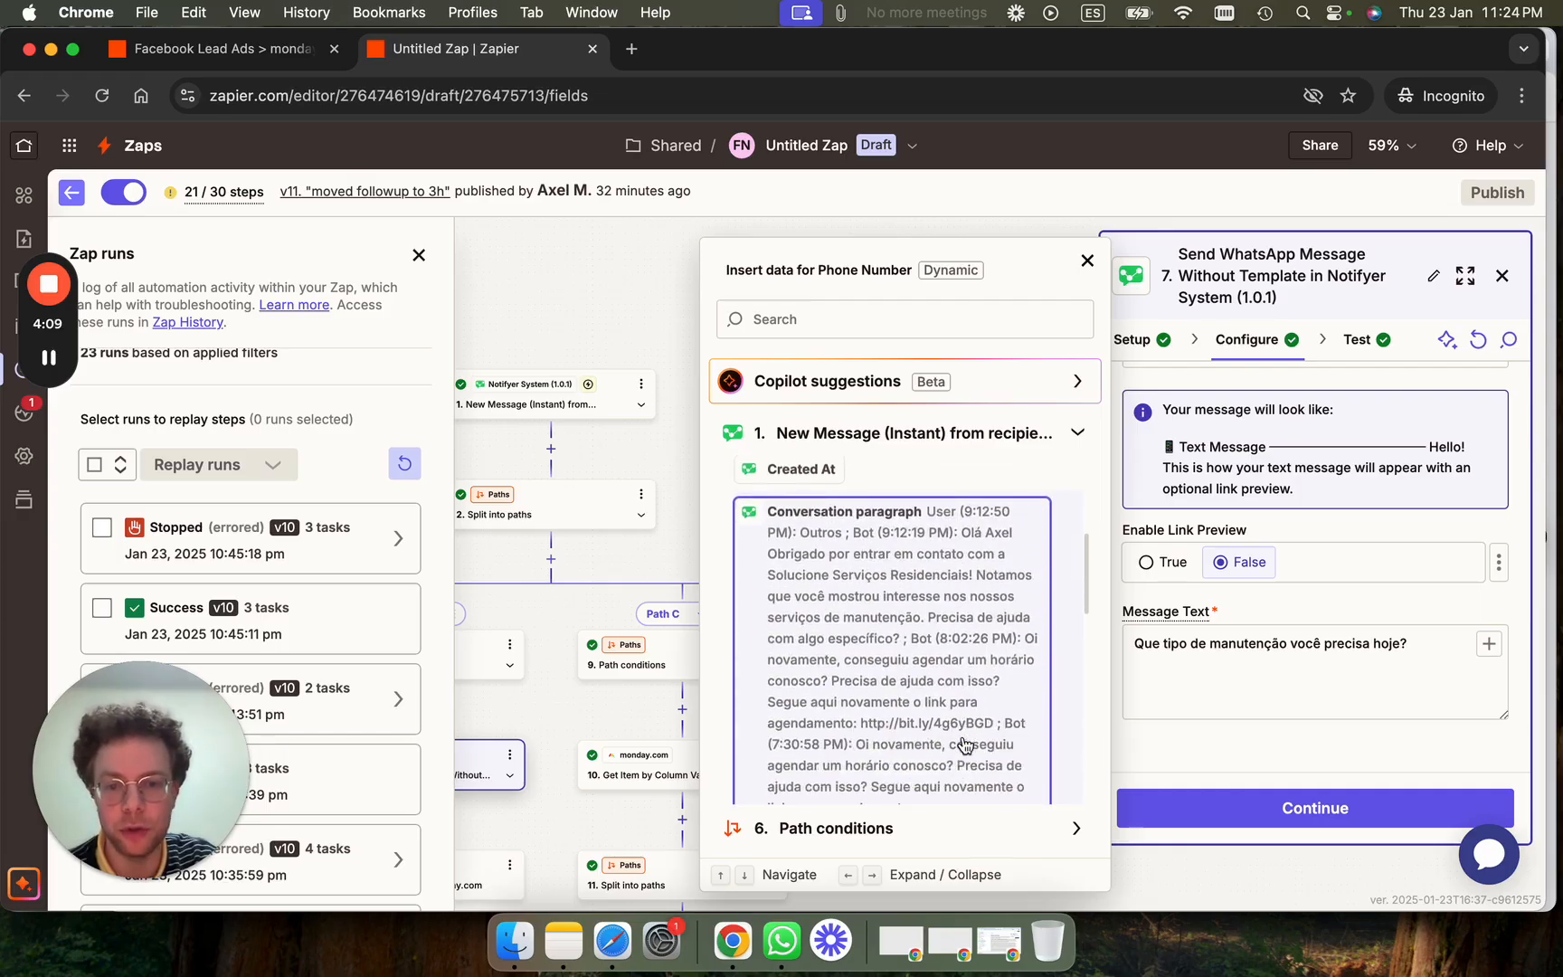
pyautogui.scroll(2, 965, 744)
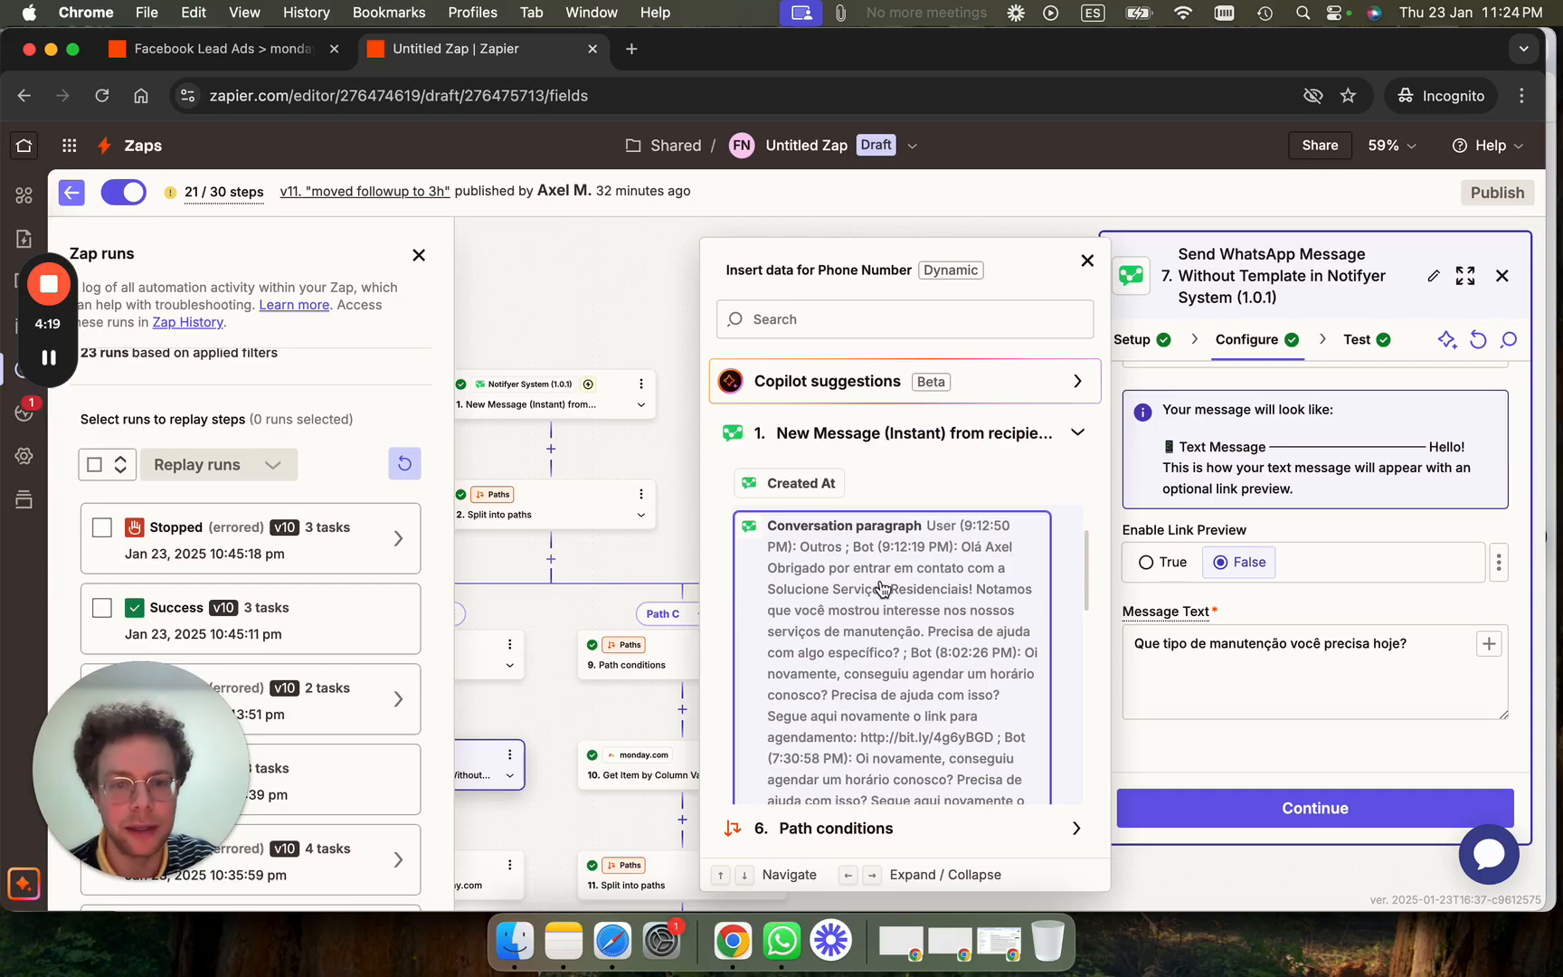
pyautogui.scroll(-10, 948, 699)
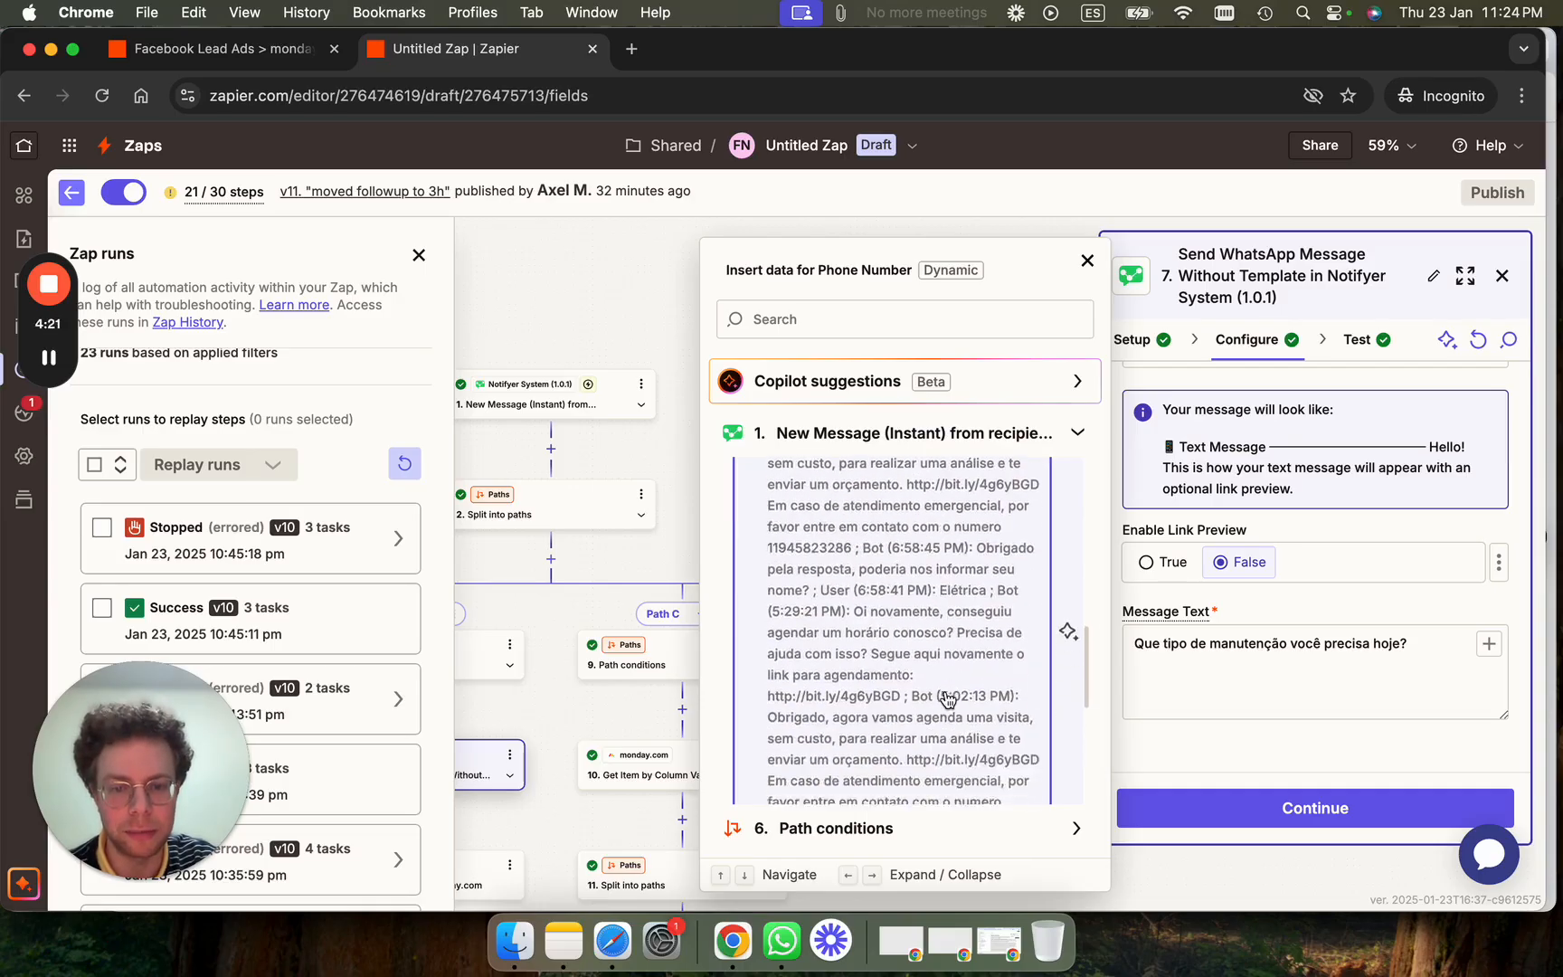
pyautogui.scroll(-2, 947, 699)
pyautogui.scroll(-6, 948, 698)
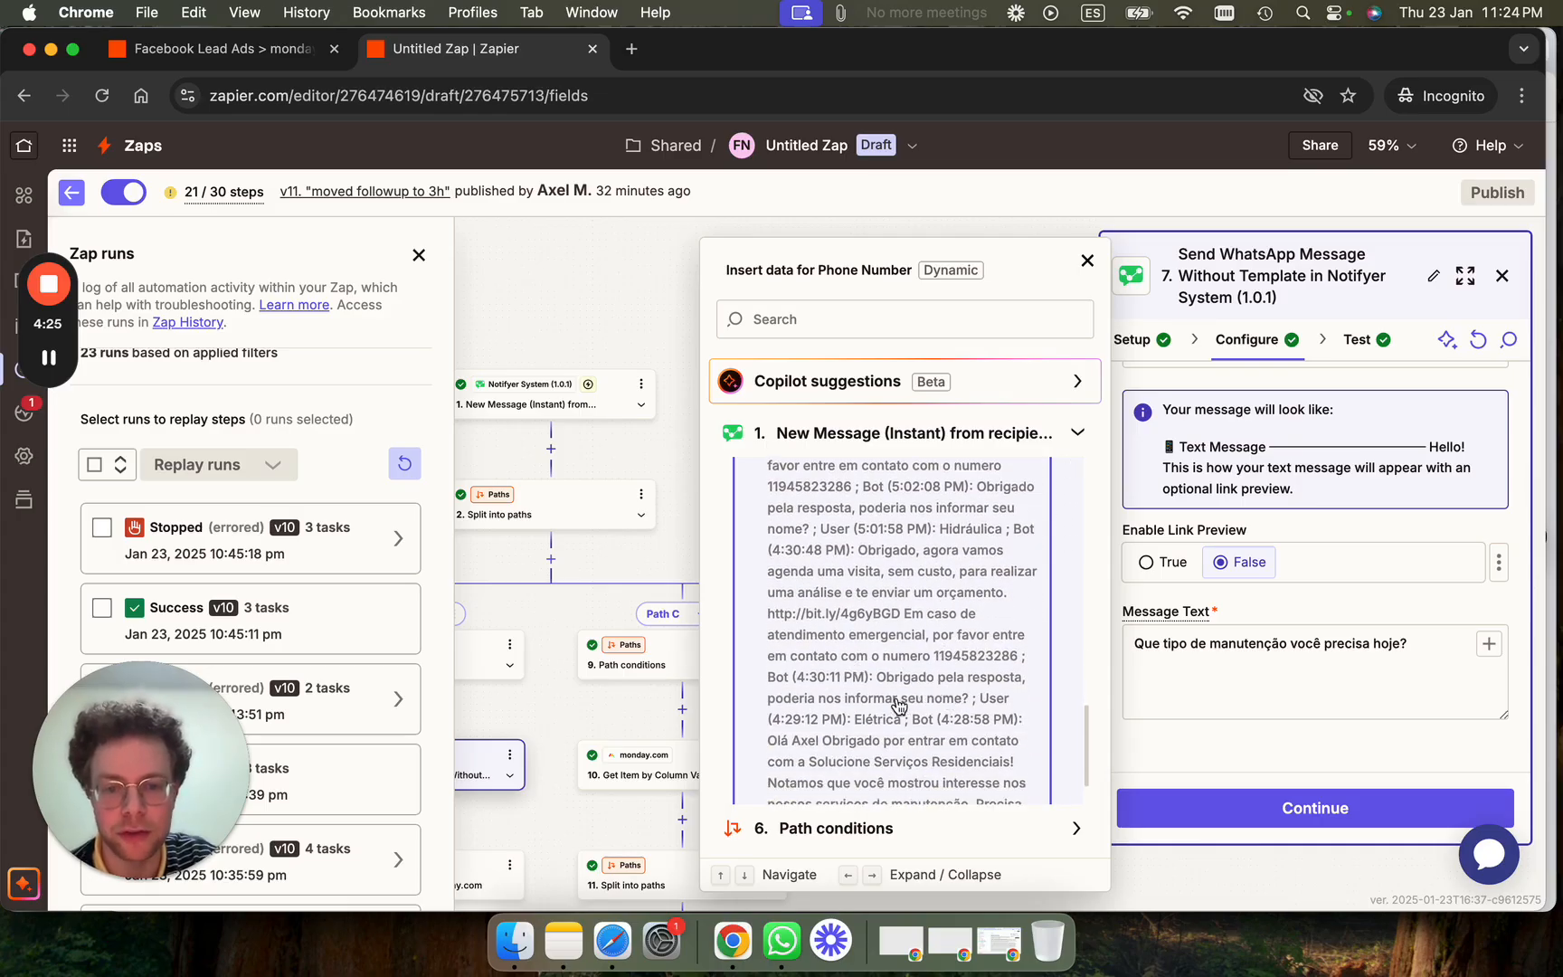
pyautogui.scroll(-3, 897, 704)
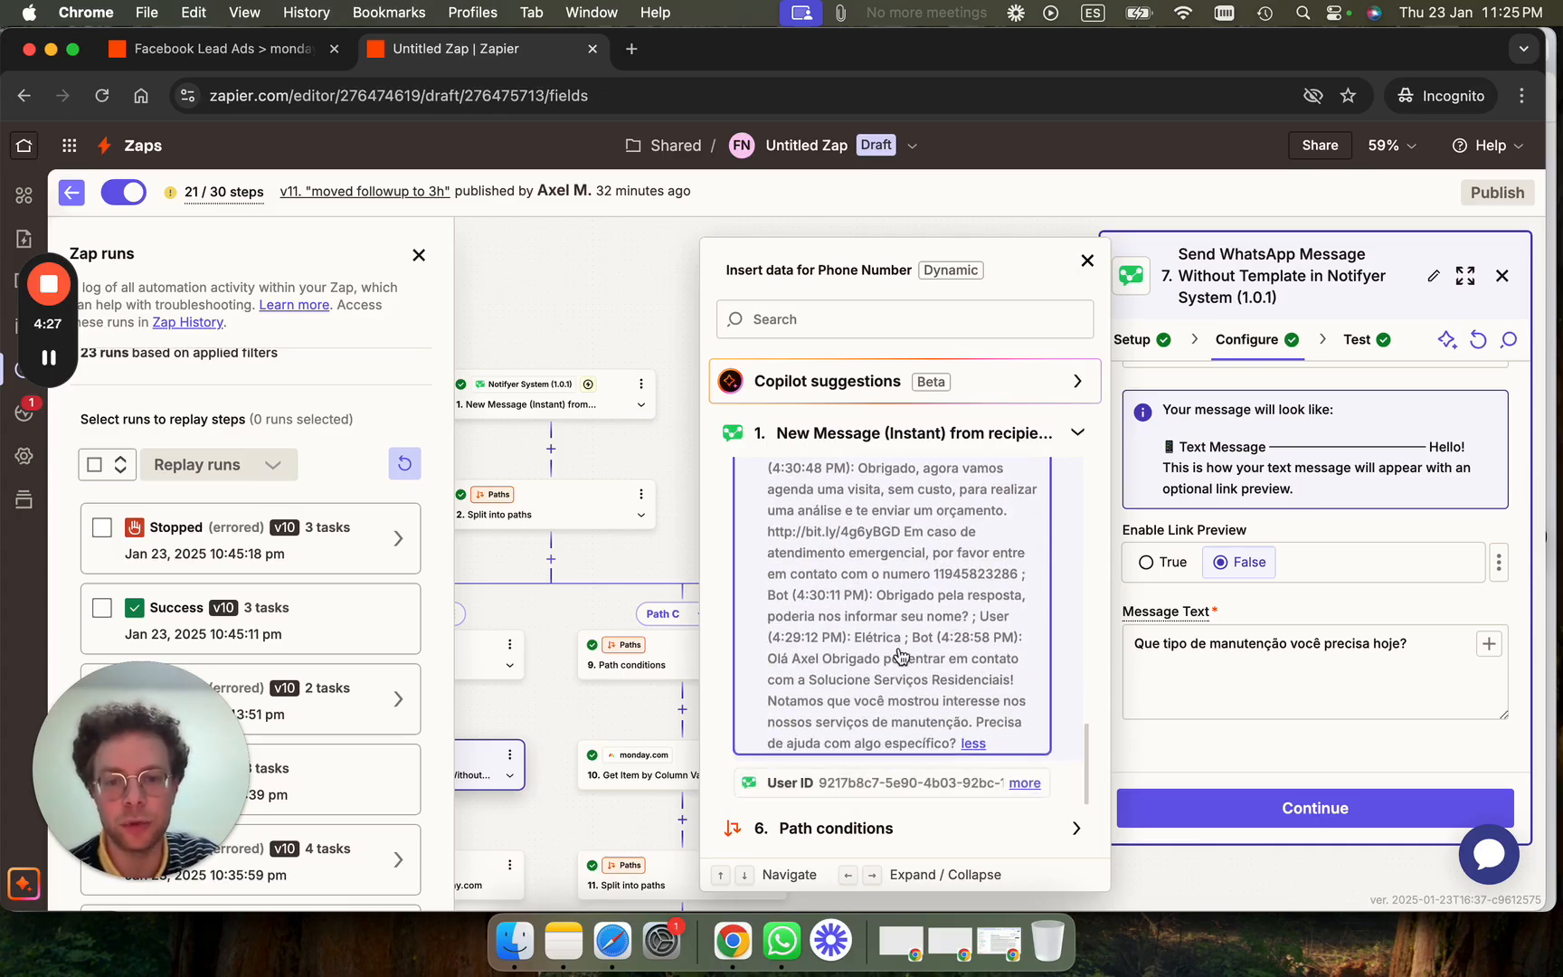
pyautogui.scroll(1, 942, 608)
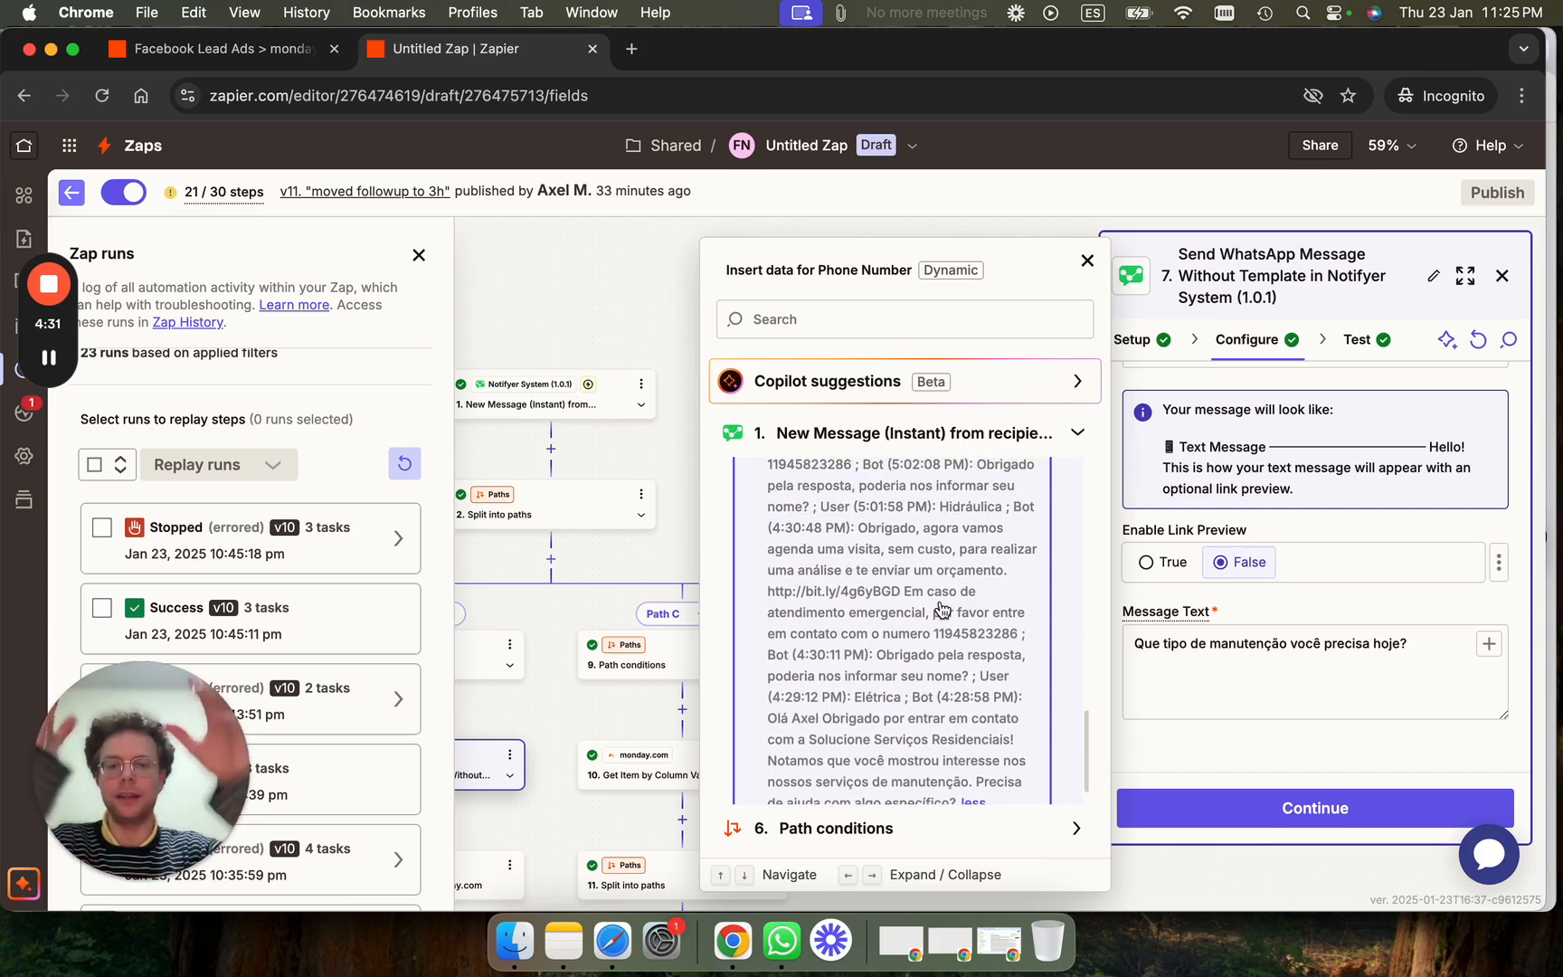
pyautogui.scroll(5, 941, 608)
pyautogui.scroll(6, 943, 611)
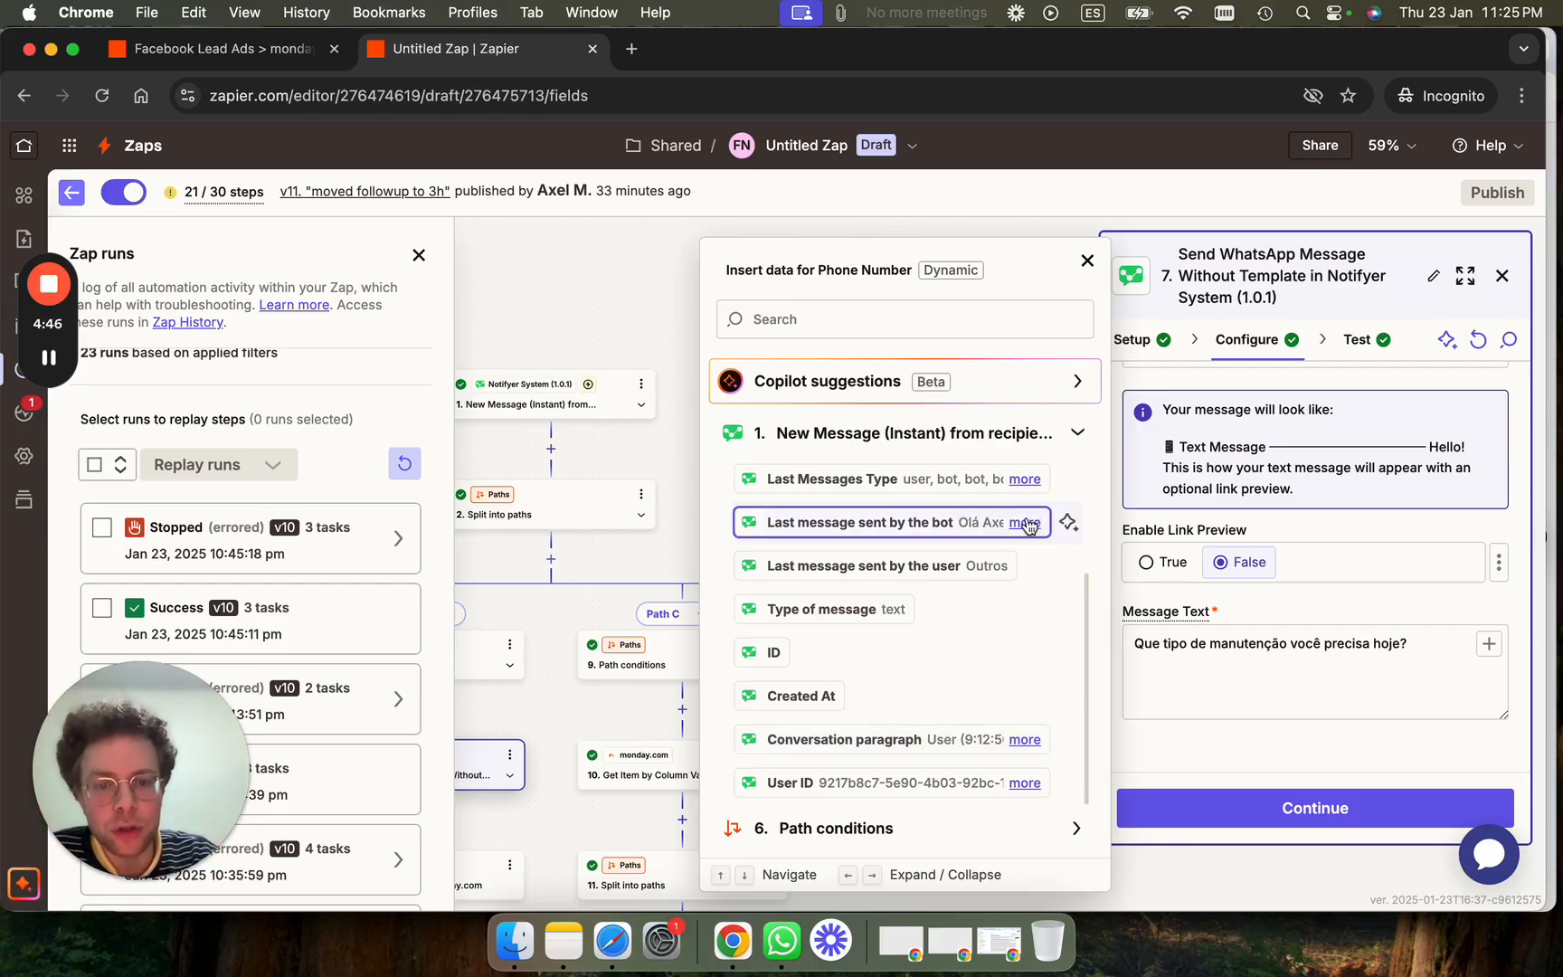
pyautogui.click(1026, 525)
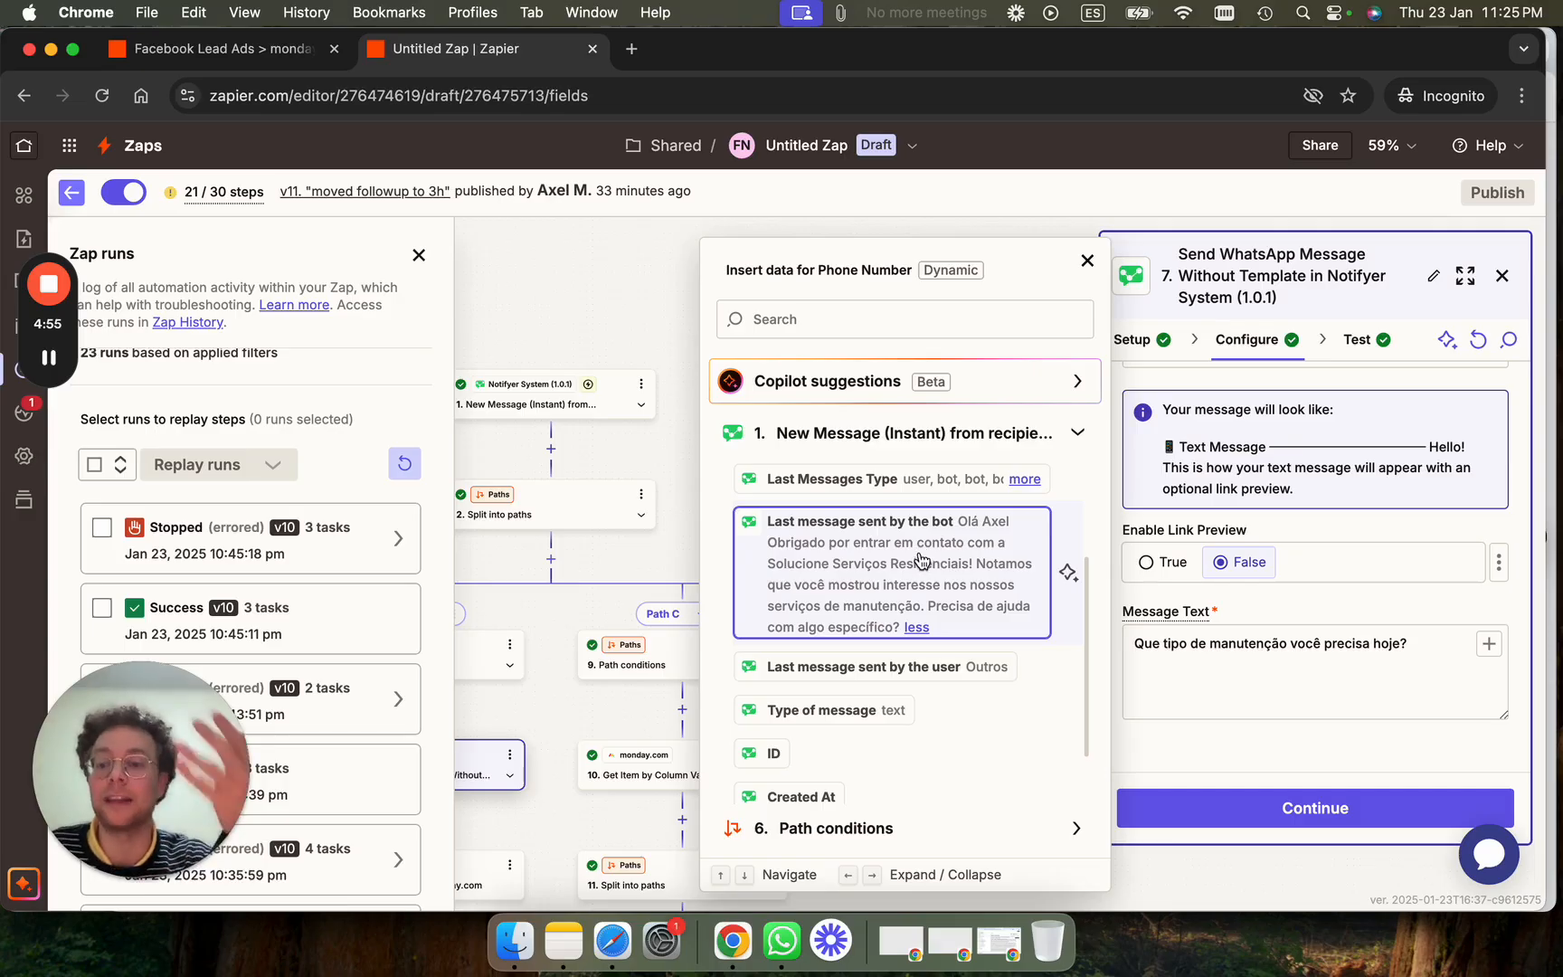
# Close the Phone Number data list and switch windows, scrolling up to the bot's greeting.
pyautogui.click(1089, 262)
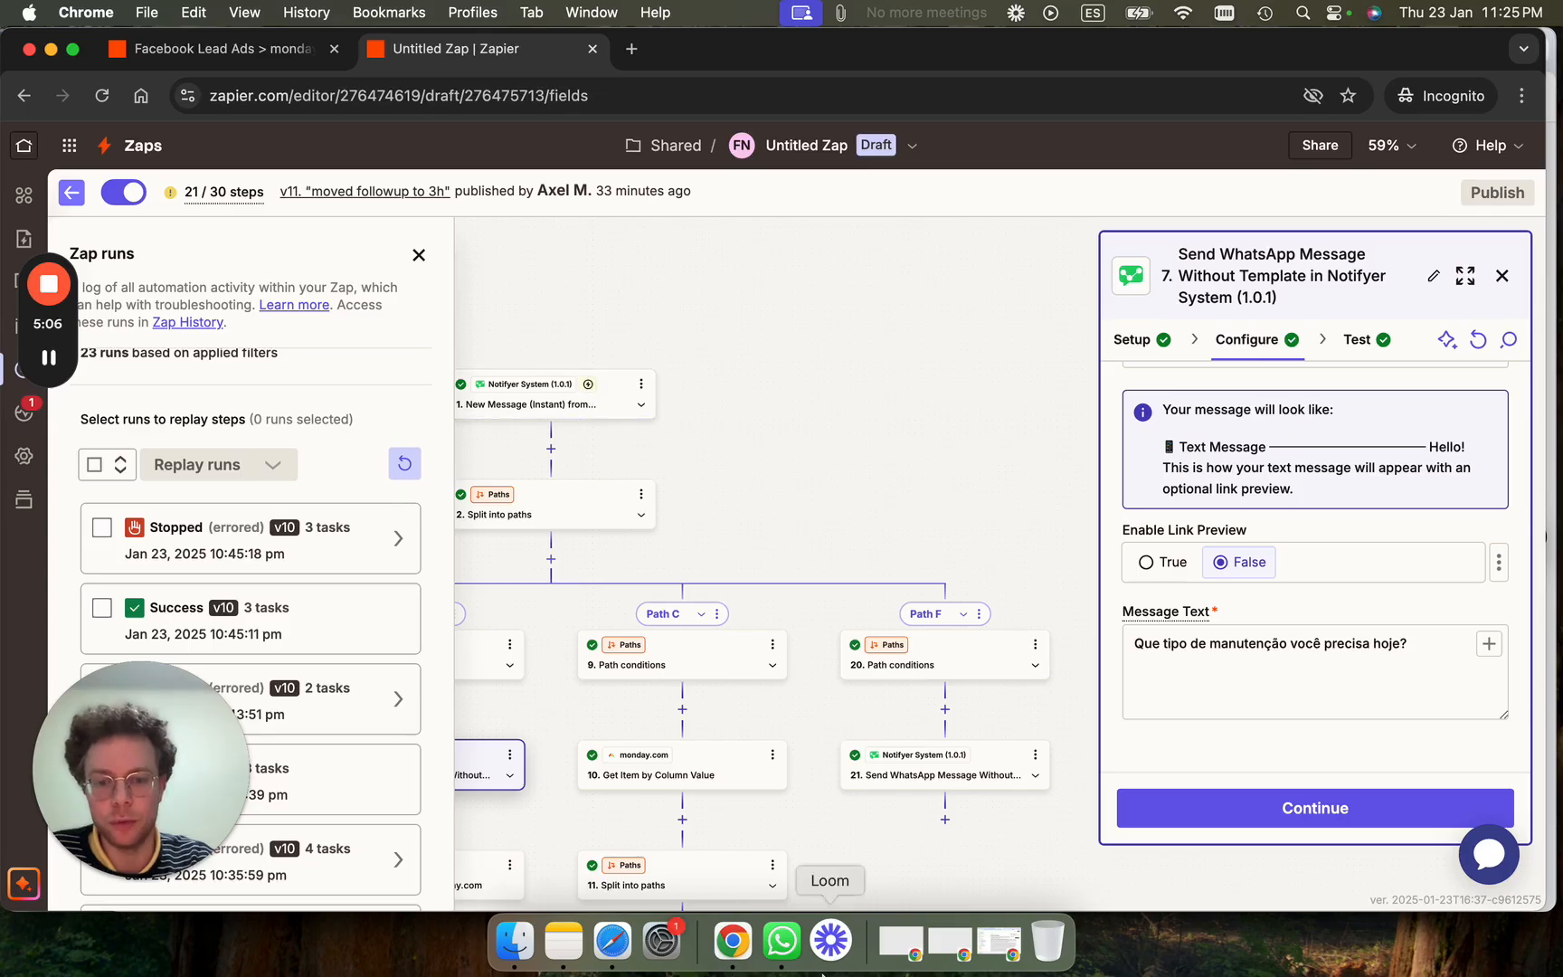
pyautogui.click(49, 357)
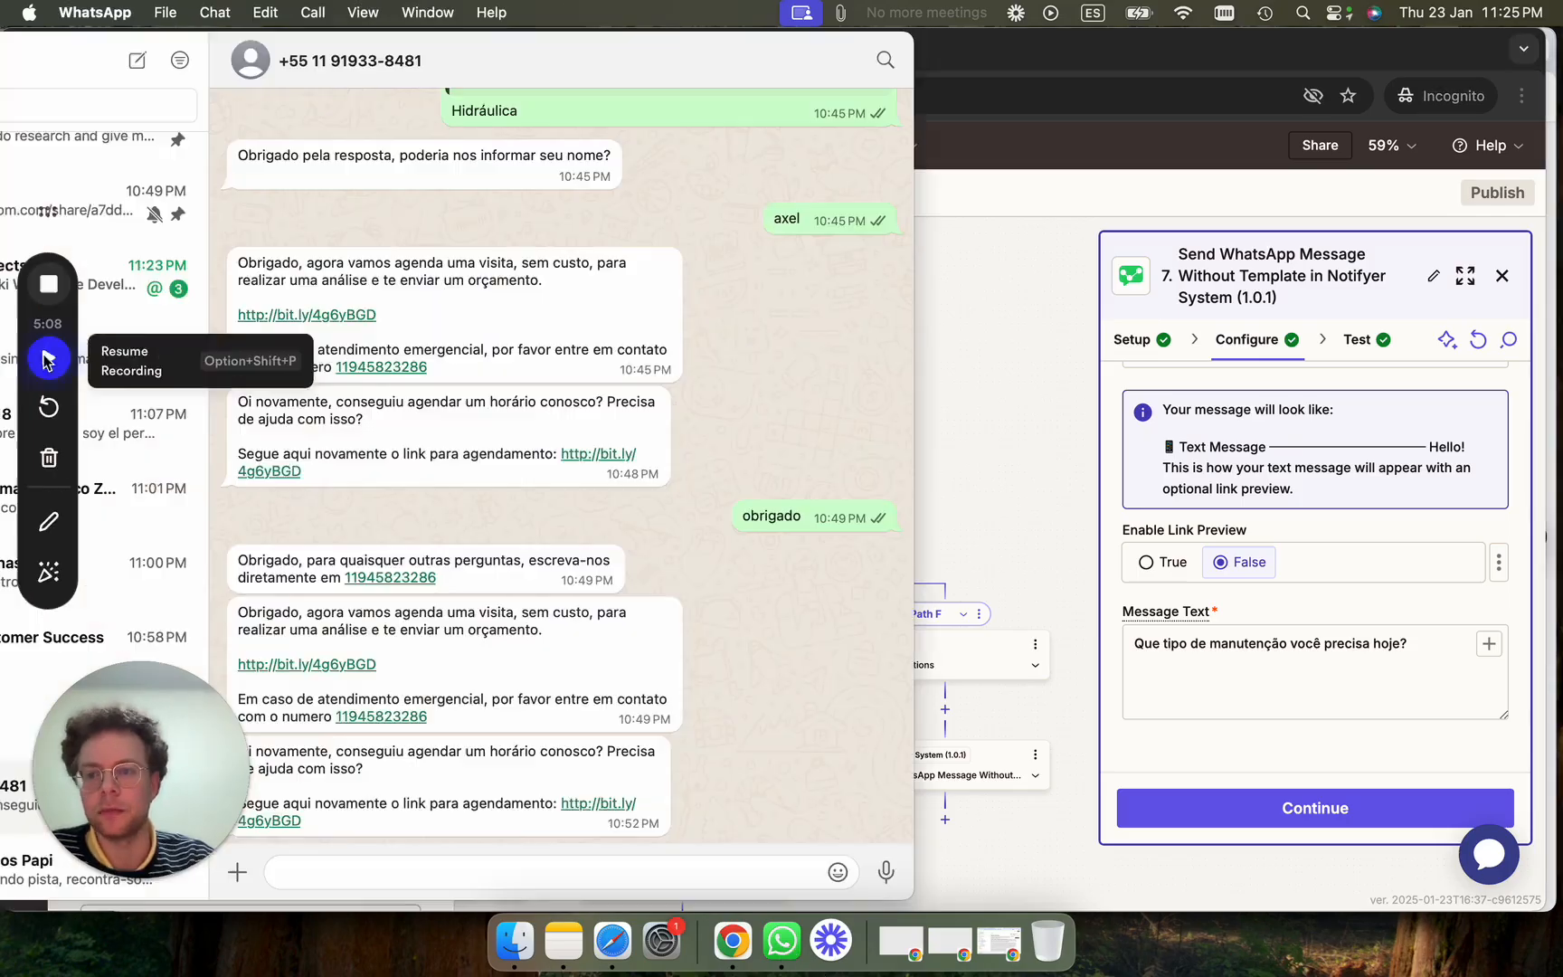
pyautogui.click(43, 362)
pyautogui.scroll(3, 715, 335)
pyautogui.scroll(5, 715, 335)
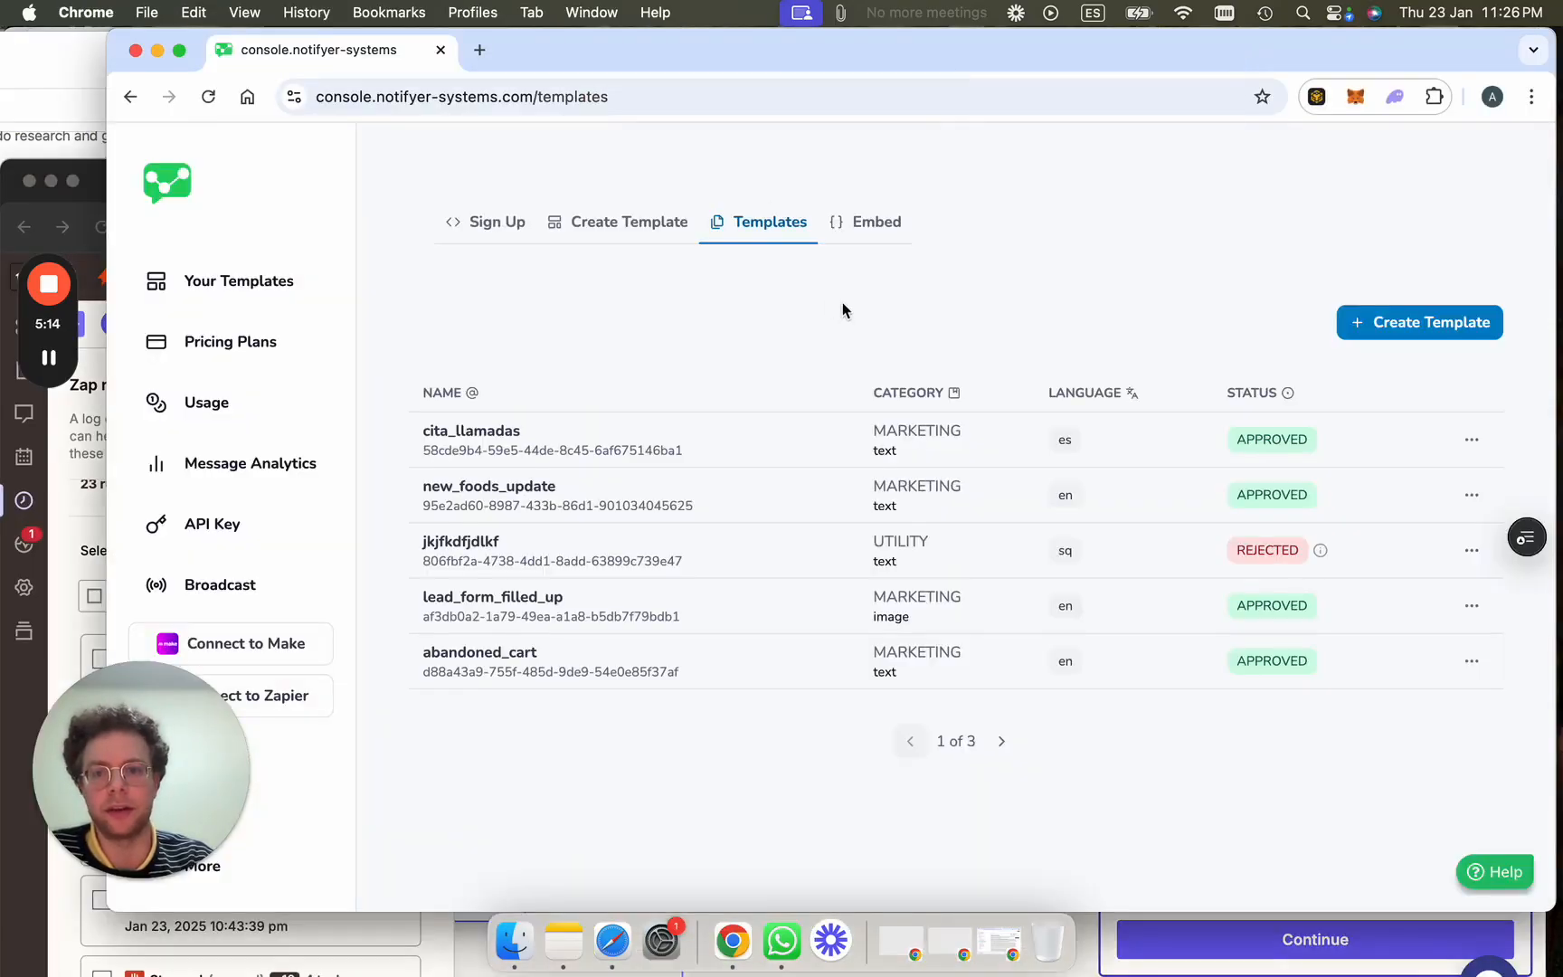
# Open Notifyer's blank Create Template form, then move the Notifyer window down to uncover WhatsApp.
pyautogui.click(611, 224)
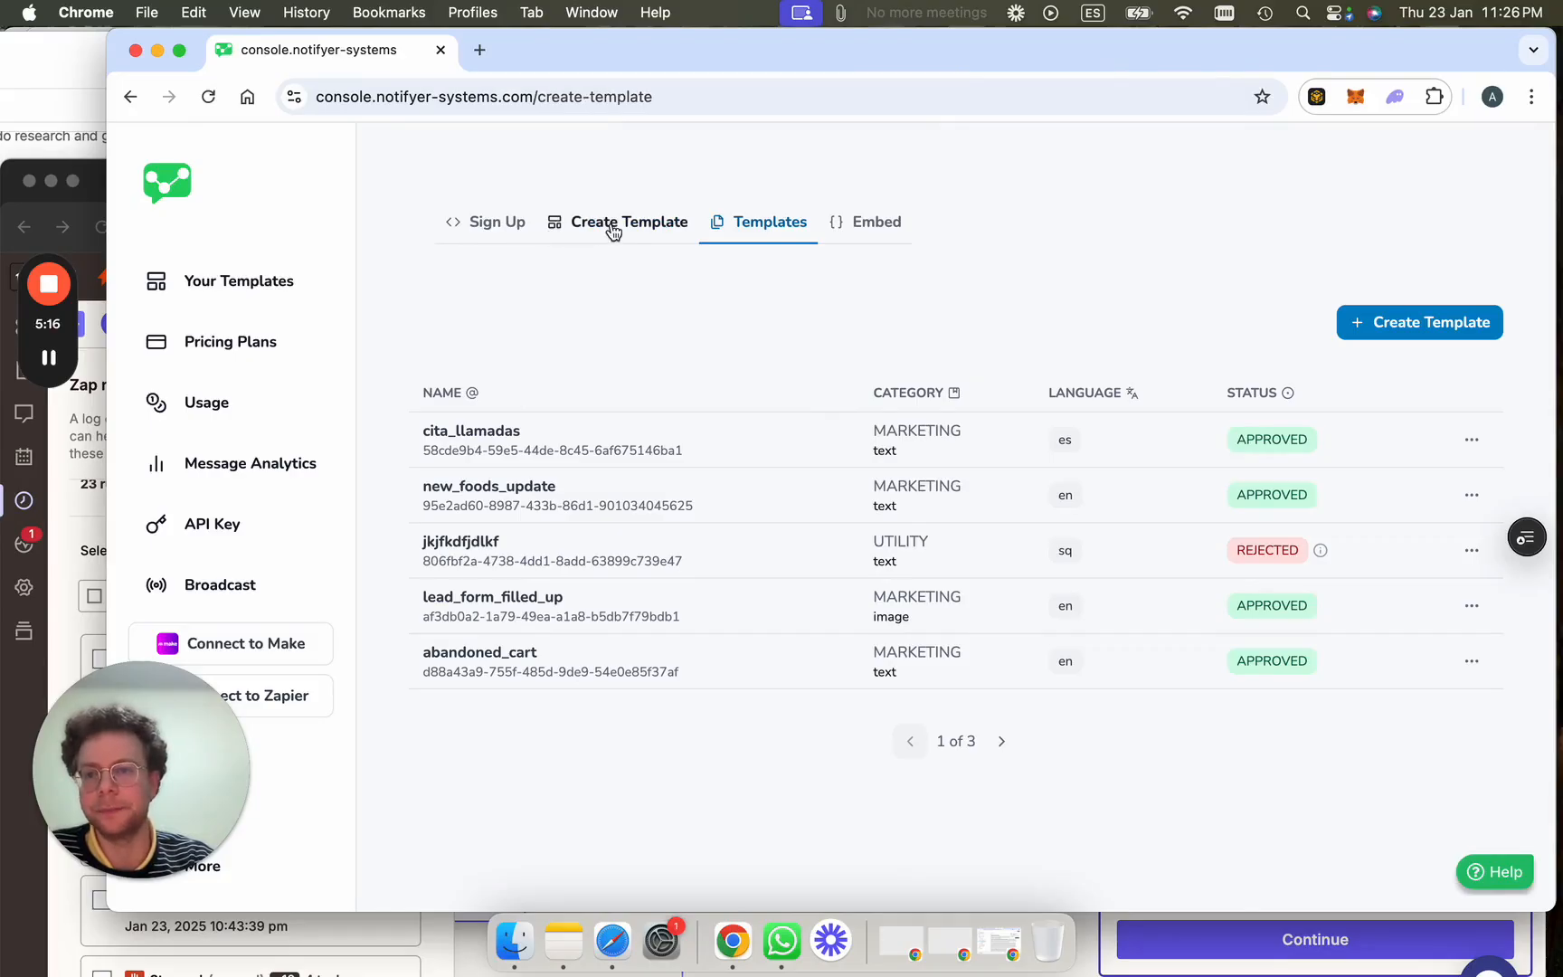
pyautogui.click(72, 67)
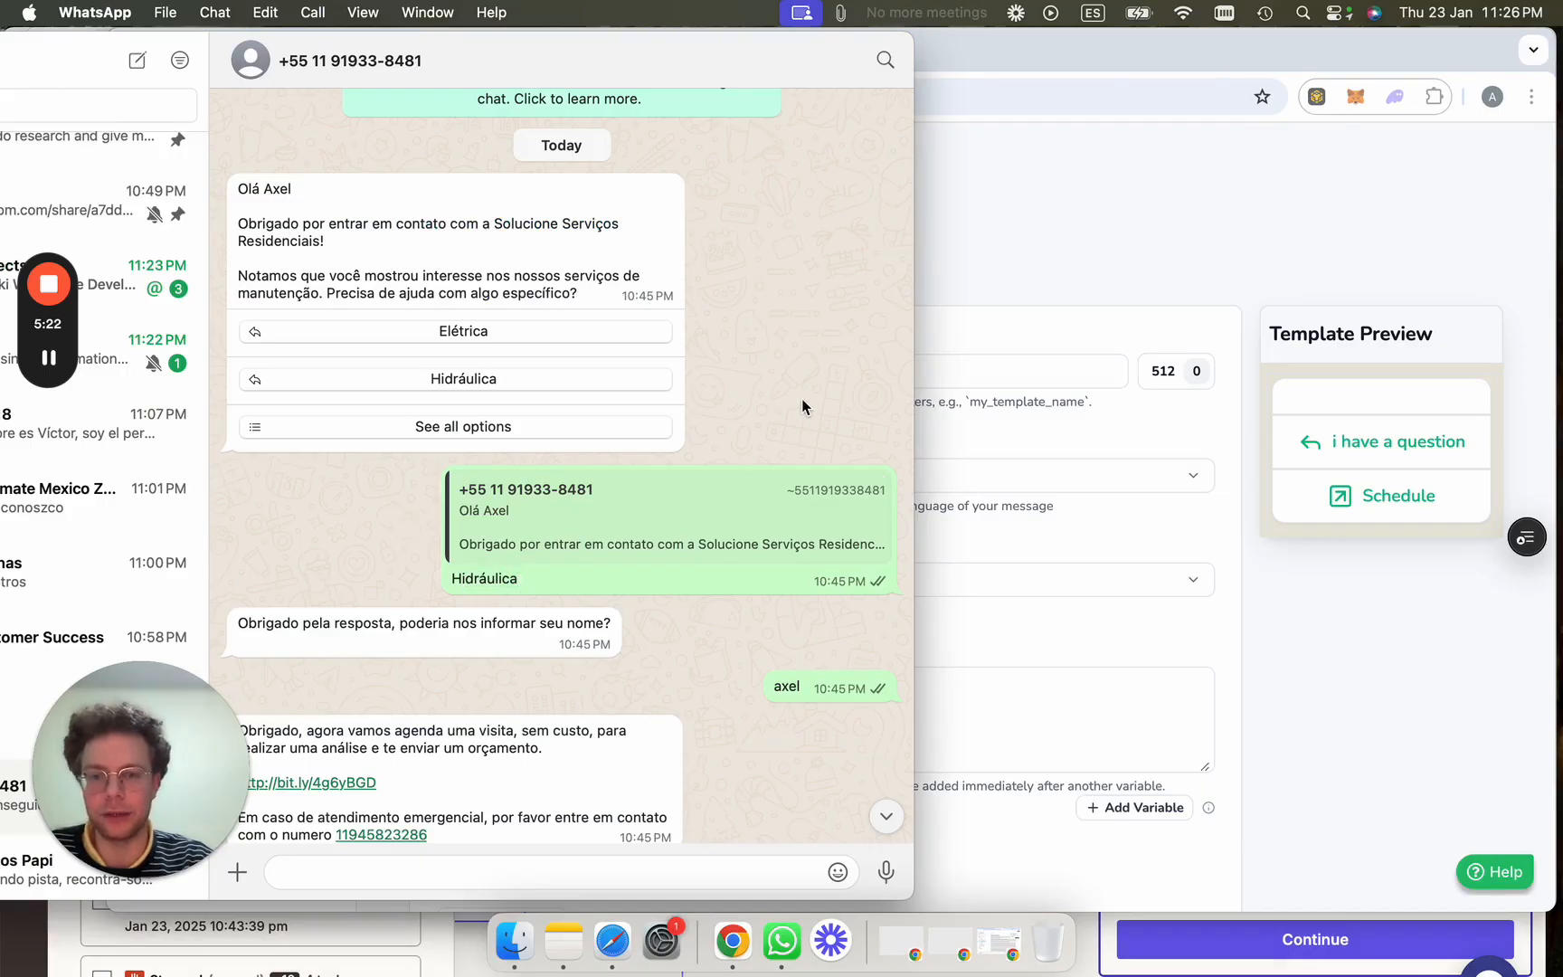
pyautogui.click(1243, 251)
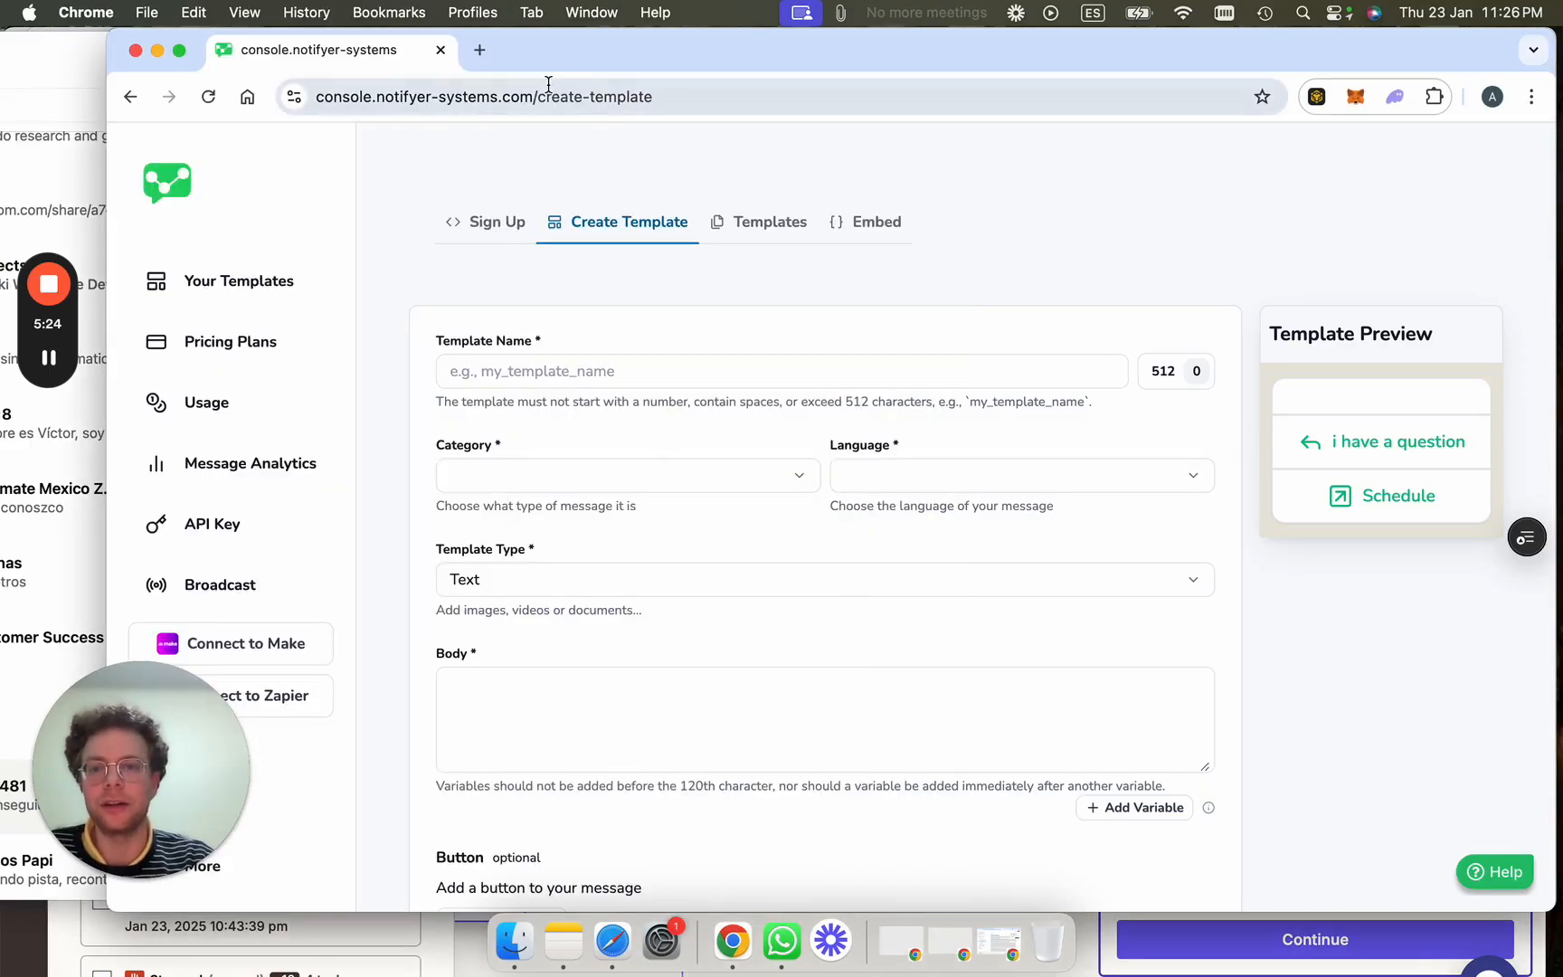
pyautogui.moveTo(779, 45); pyautogui.dragTo(790, 208)
pyautogui.moveTo(1082, 172); pyautogui.dragTo(1114, 41)
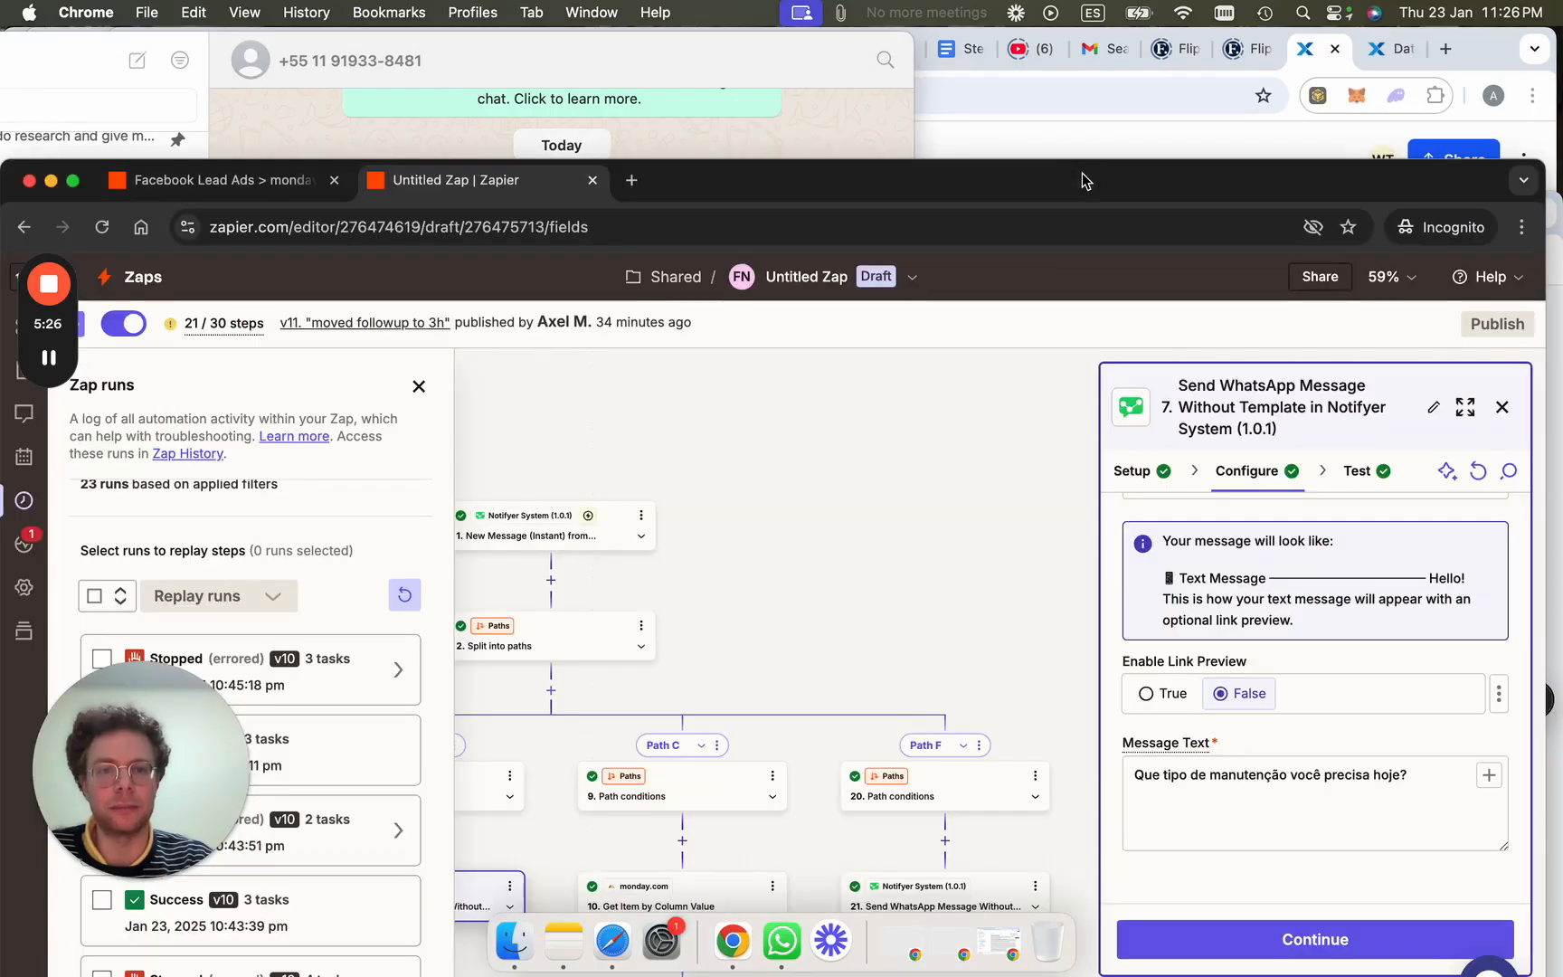
pyautogui.scroll(2, 1207, 419)
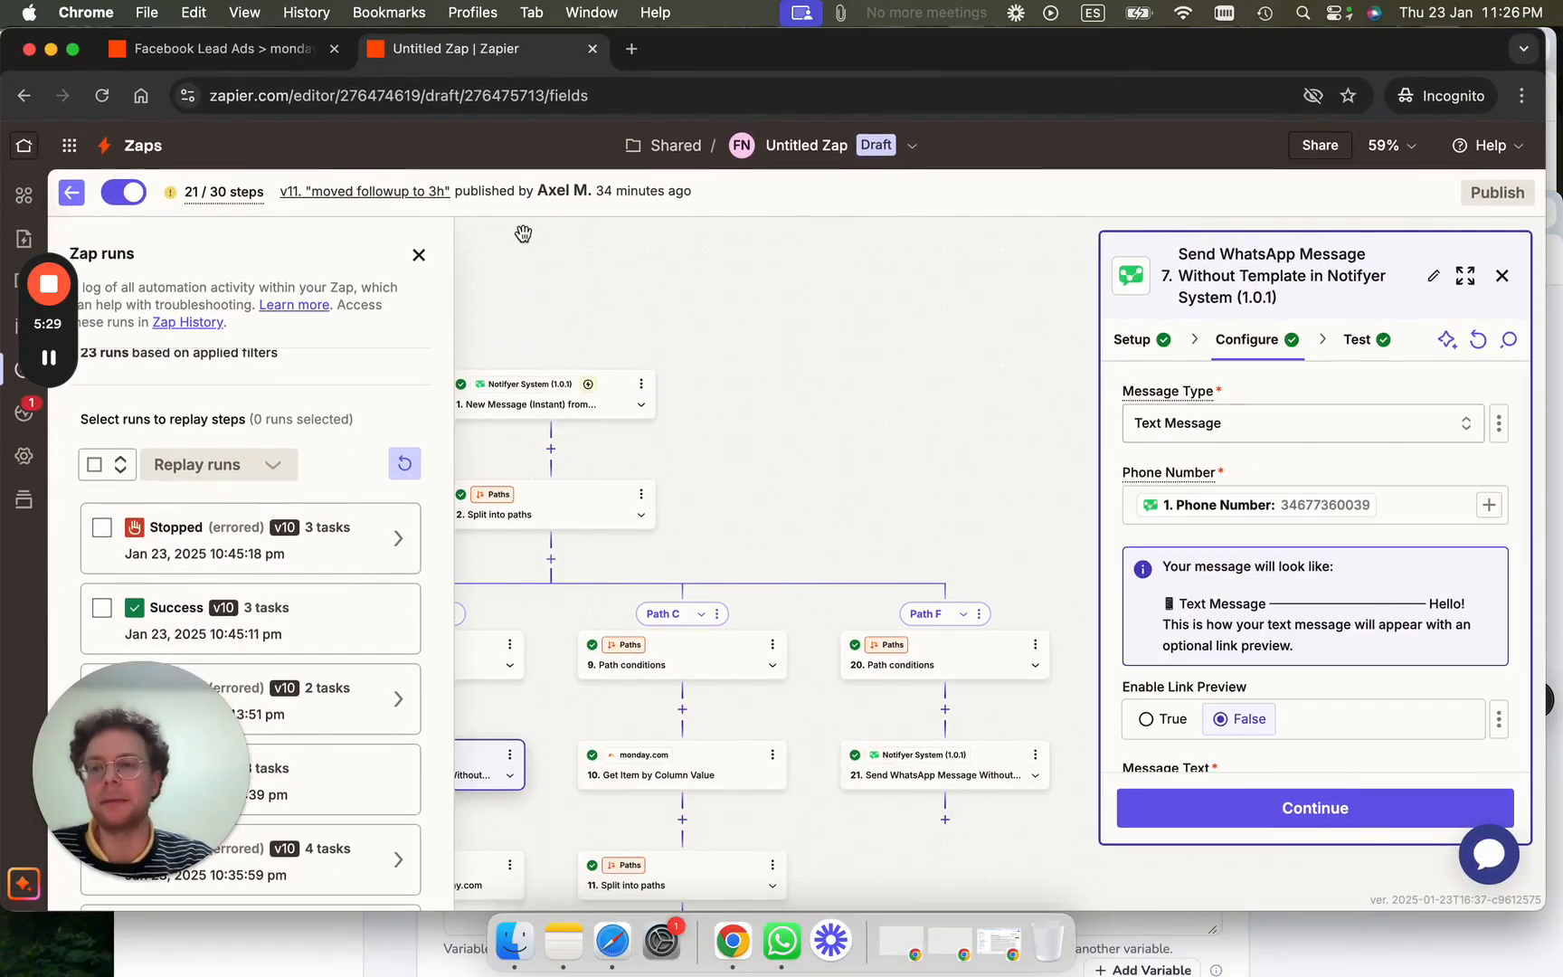
pyautogui.moveTo(1, 181); pyautogui.dragTo(119, 181)
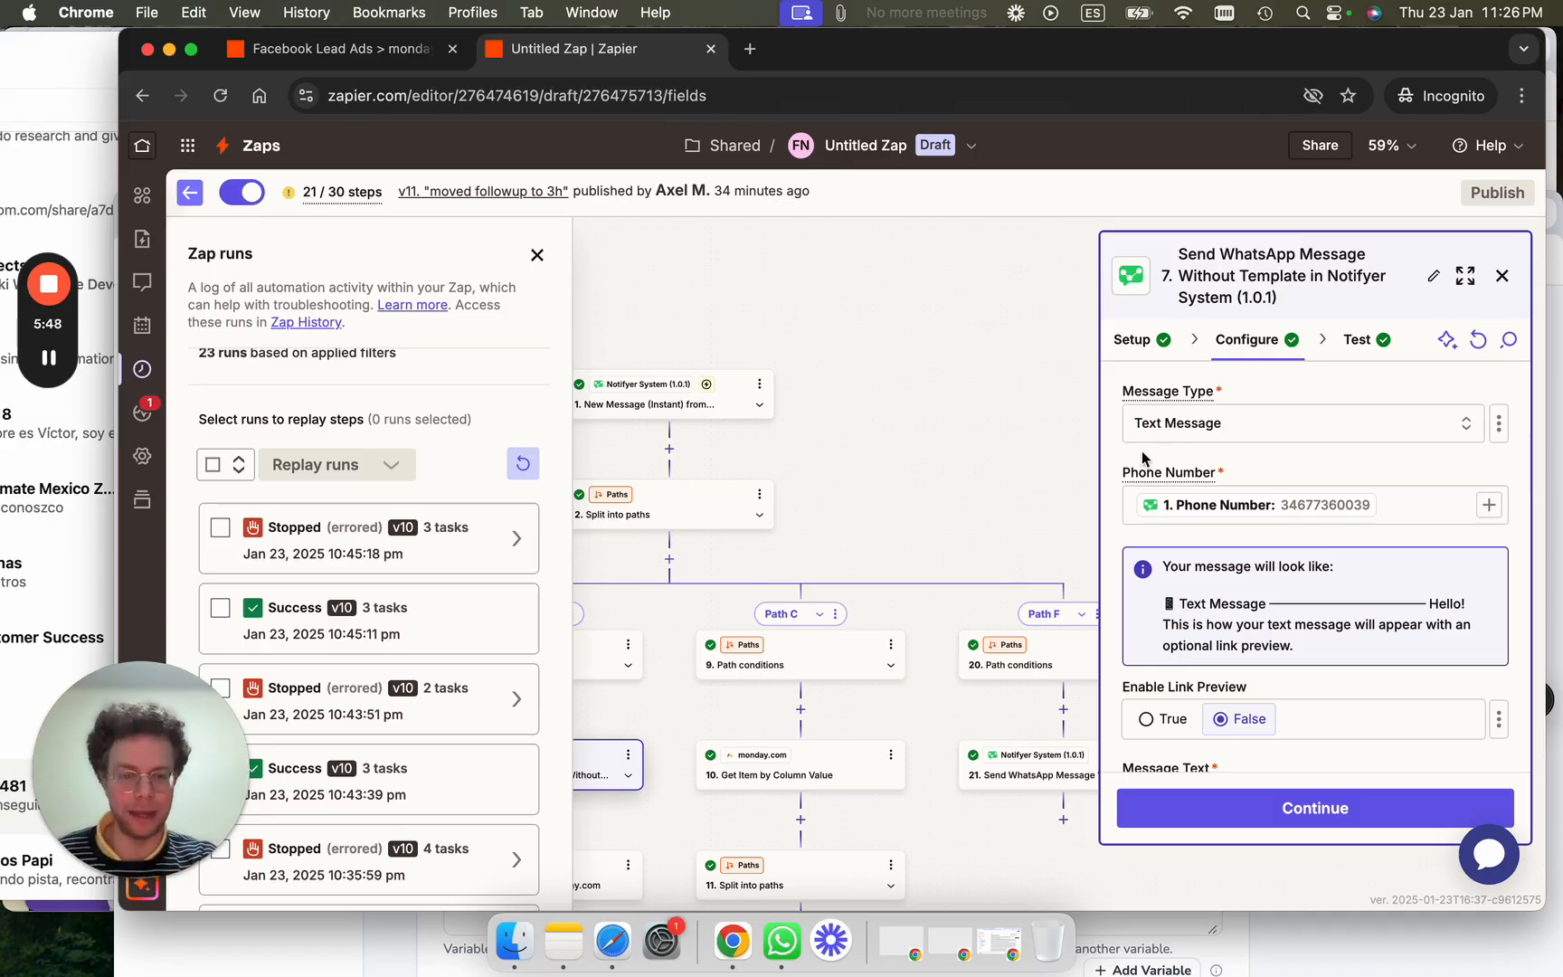
pyautogui.scroll(-3, 1344, 601)
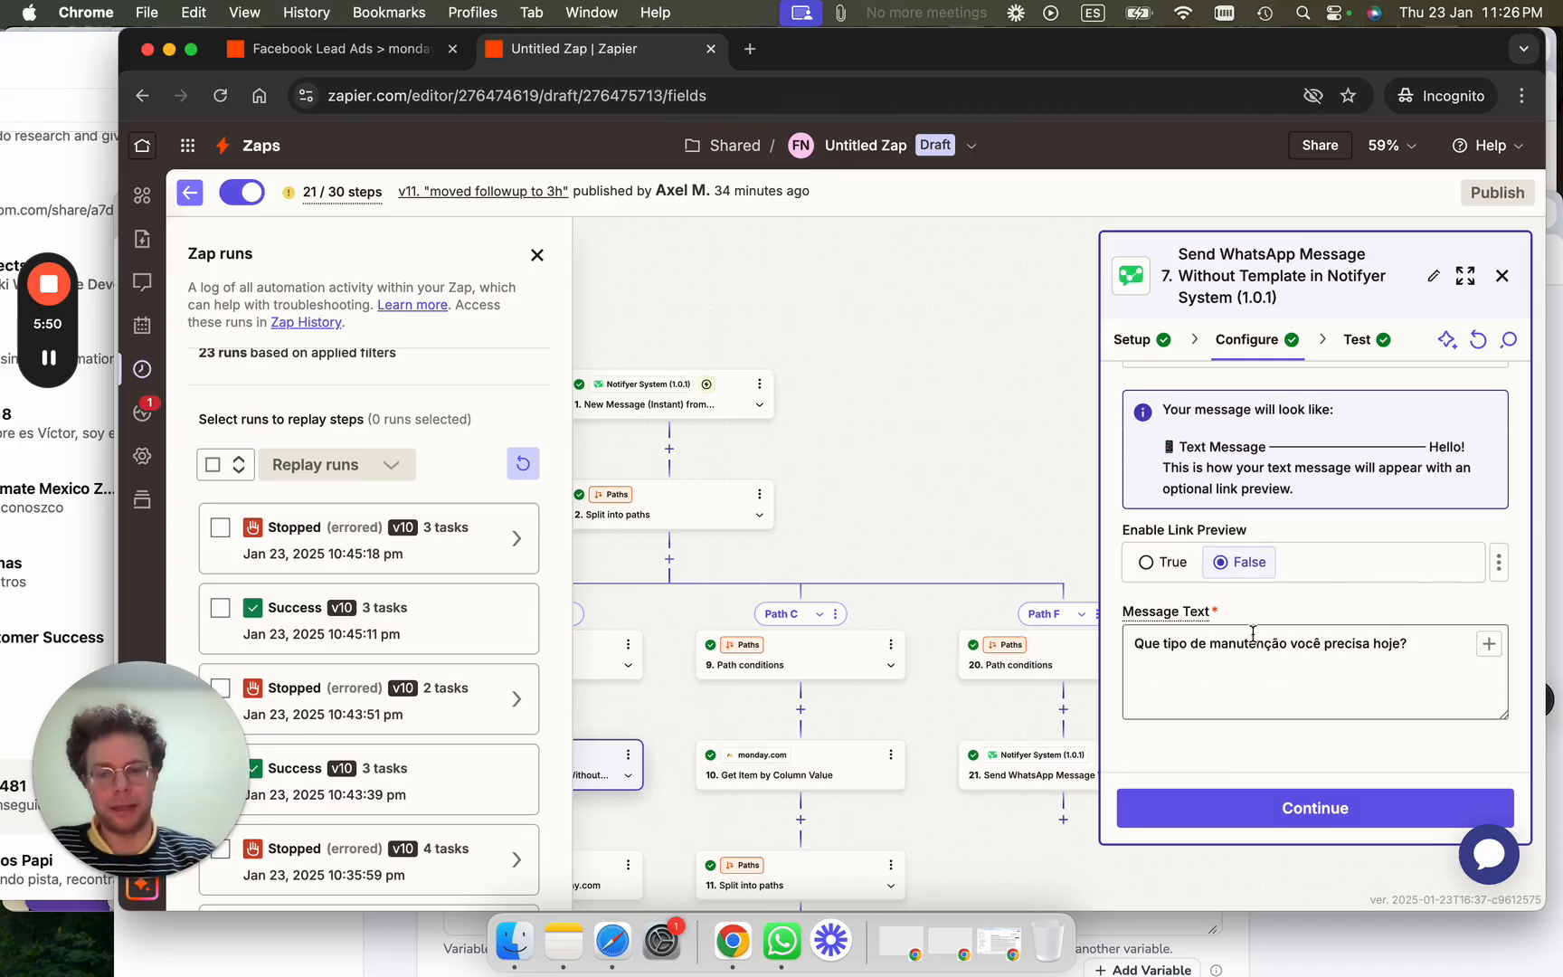
pyautogui.scroll(-3, 1045, 479)
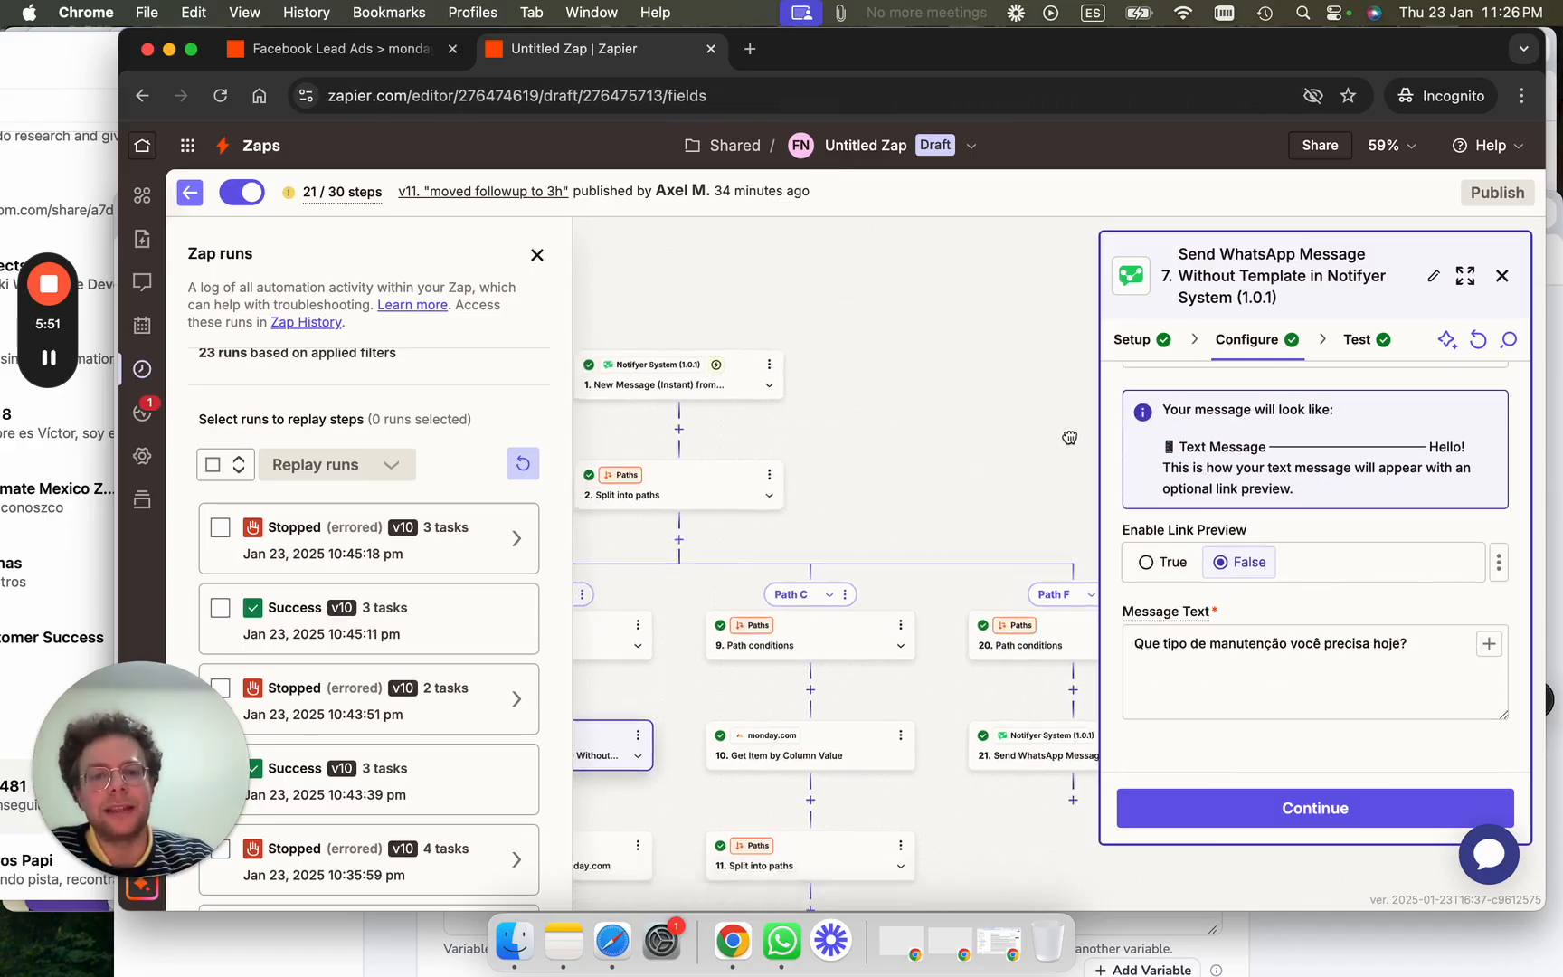
pyautogui.moveTo(763, 694); pyautogui.dragTo(857, 621)
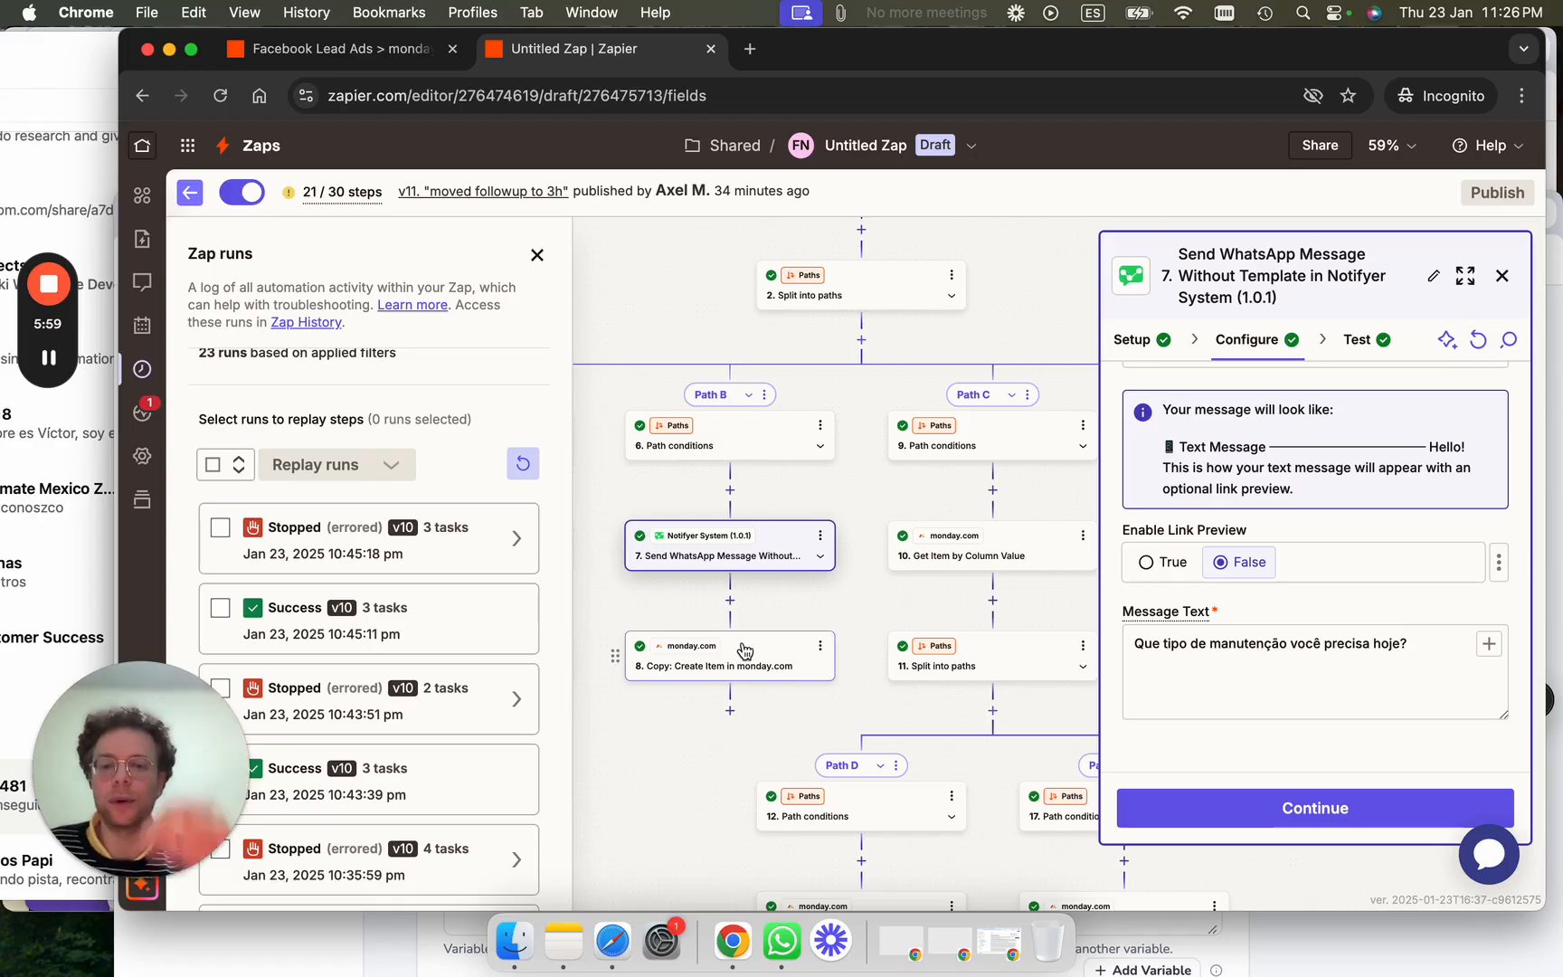
pyautogui.scroll(5, 745, 652)
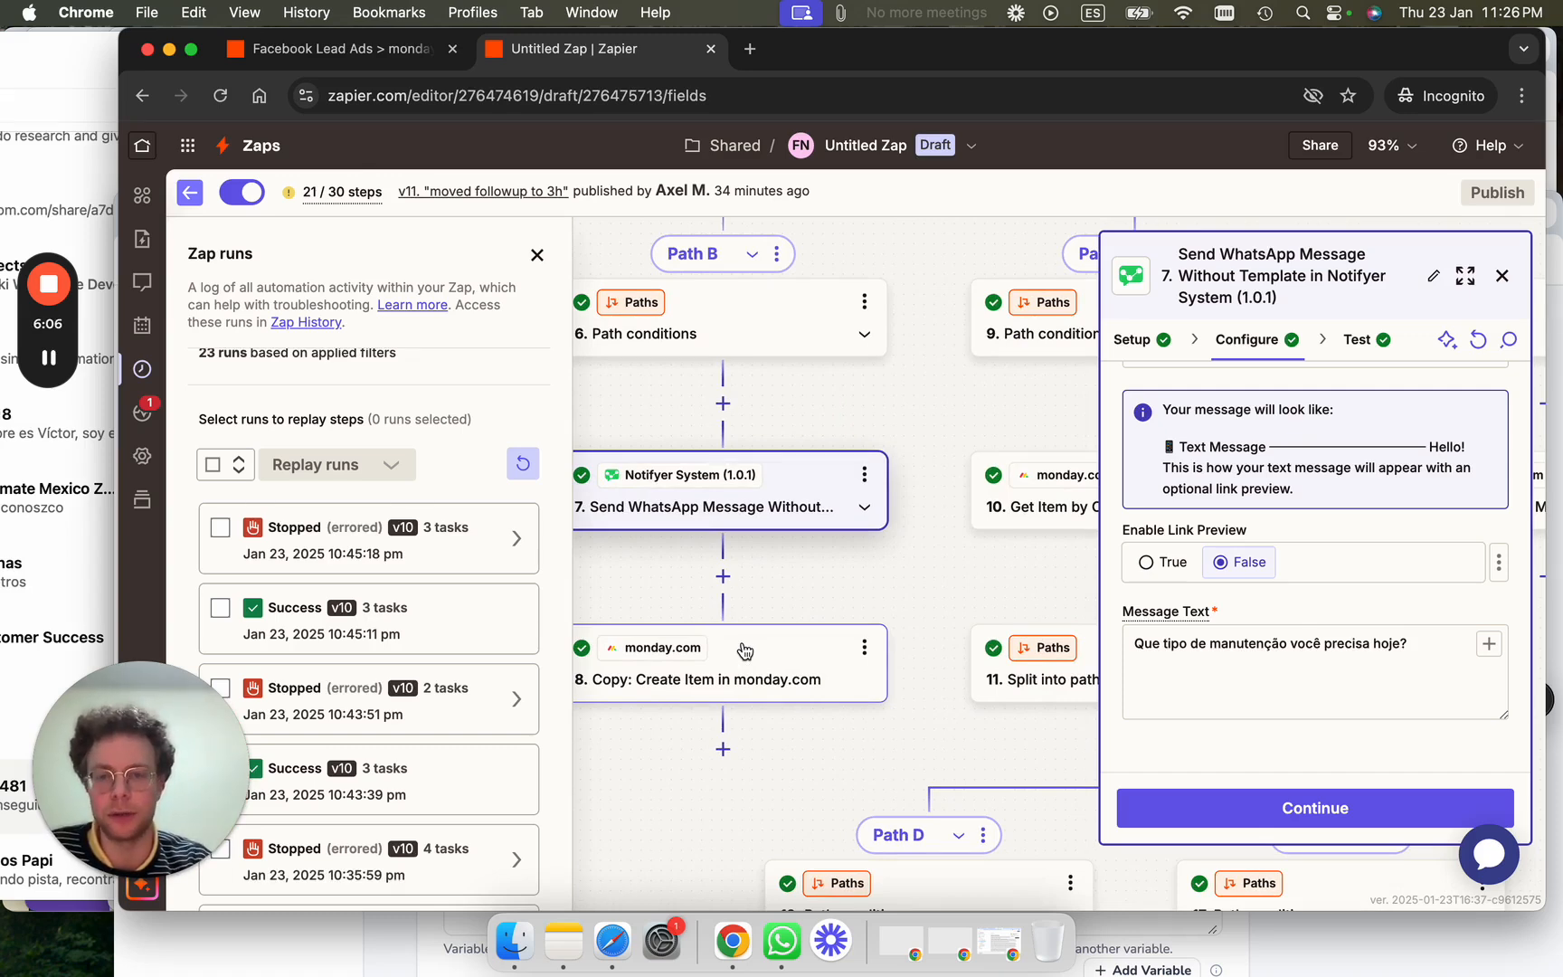
pyautogui.scroll(-5, 921, 604)
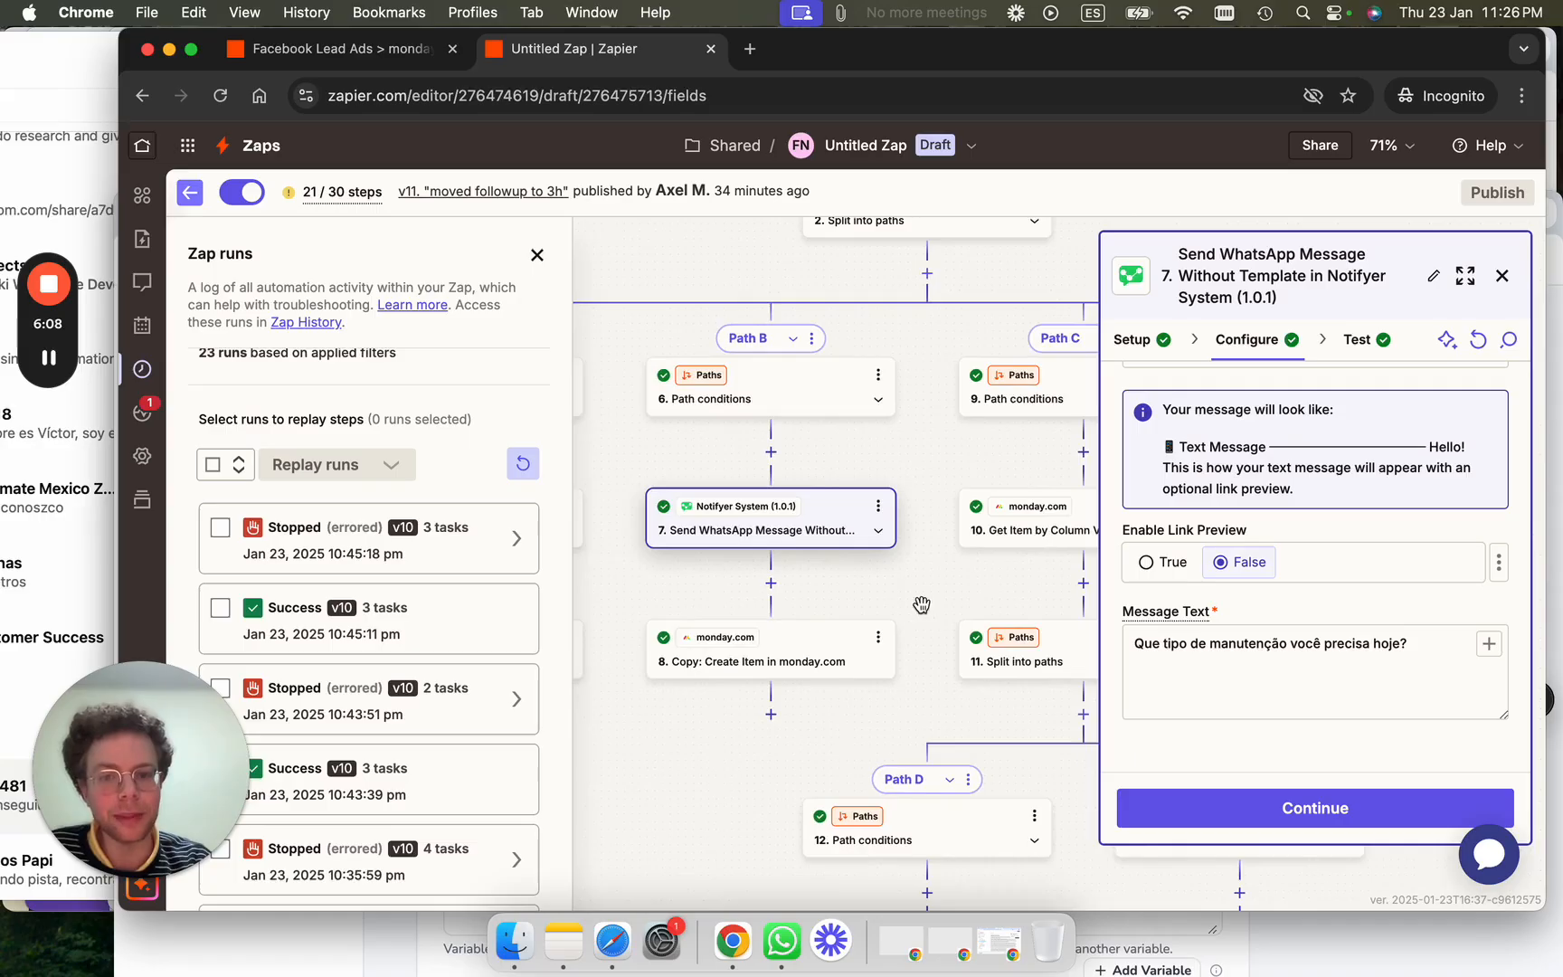
pyautogui.scroll(3, 1363, 571)
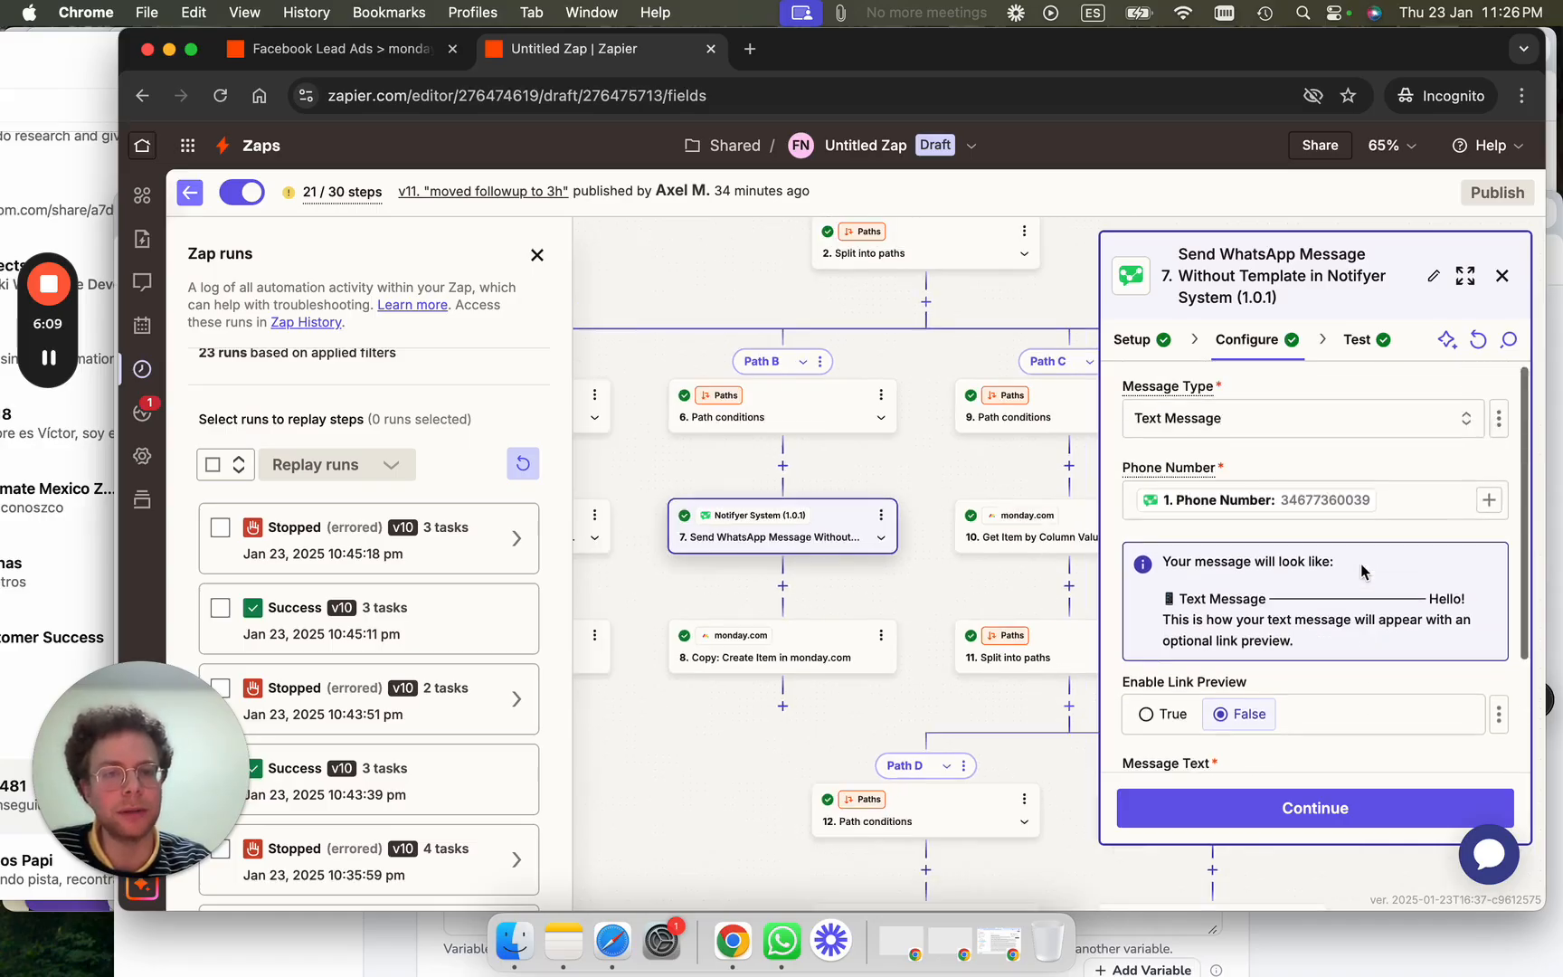
pyautogui.click(1259, 504)
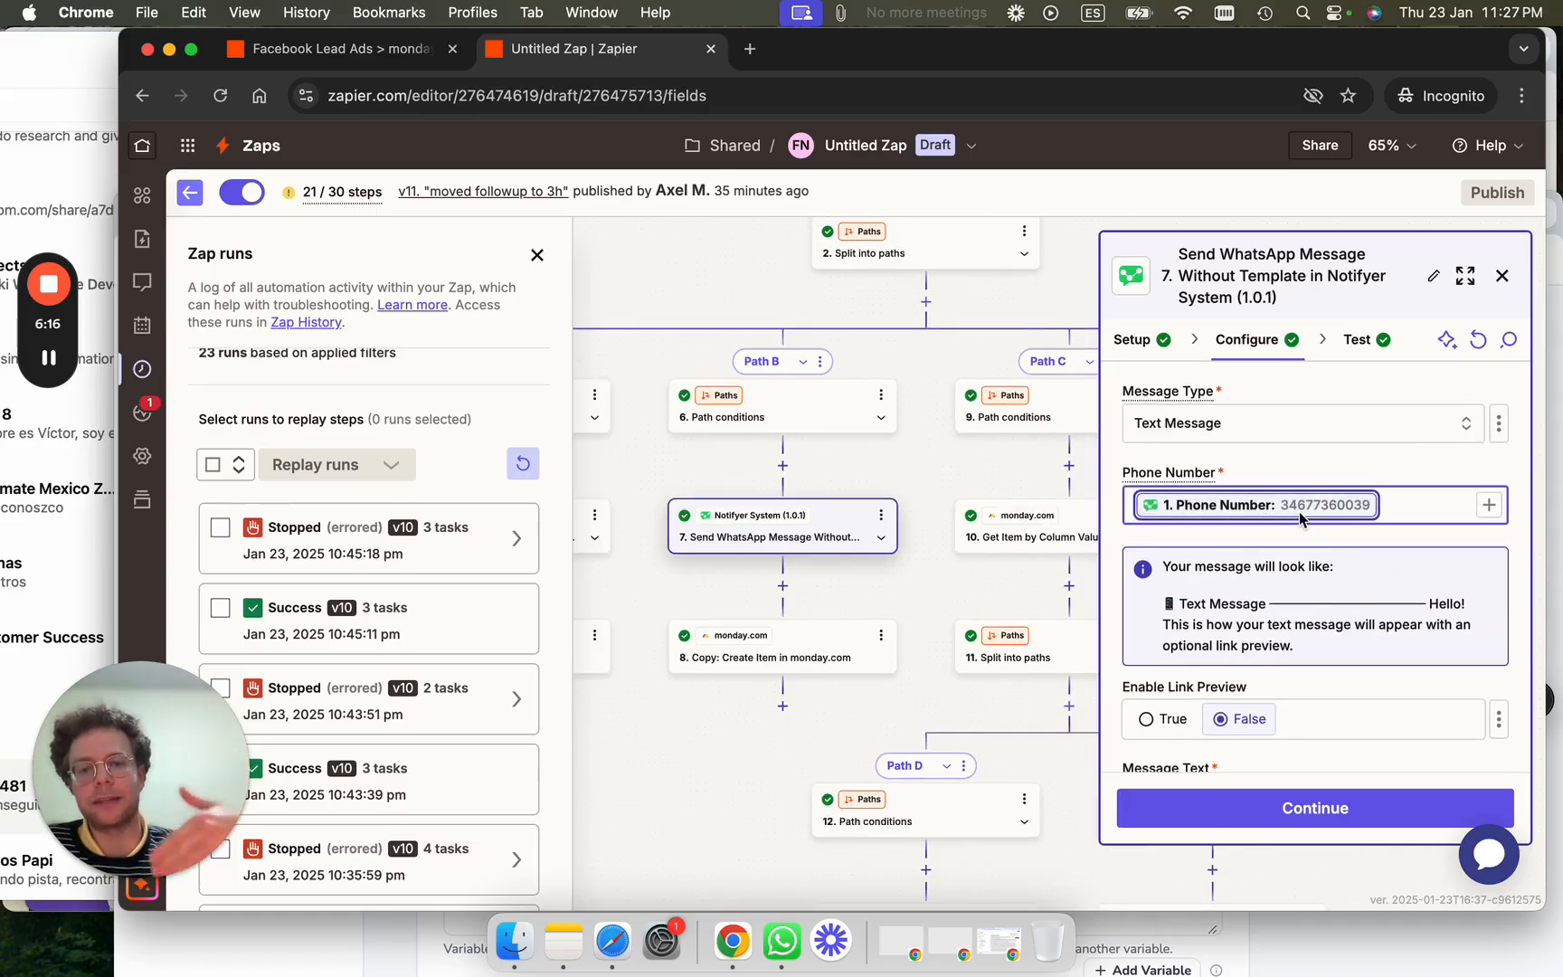
pyautogui.moveTo(977, 584); pyautogui.dragTo(771, 497)
# Review step 10's Leads board lookup by Telefone, then open step 13's Update Item settings.
pyautogui.click(837, 457)
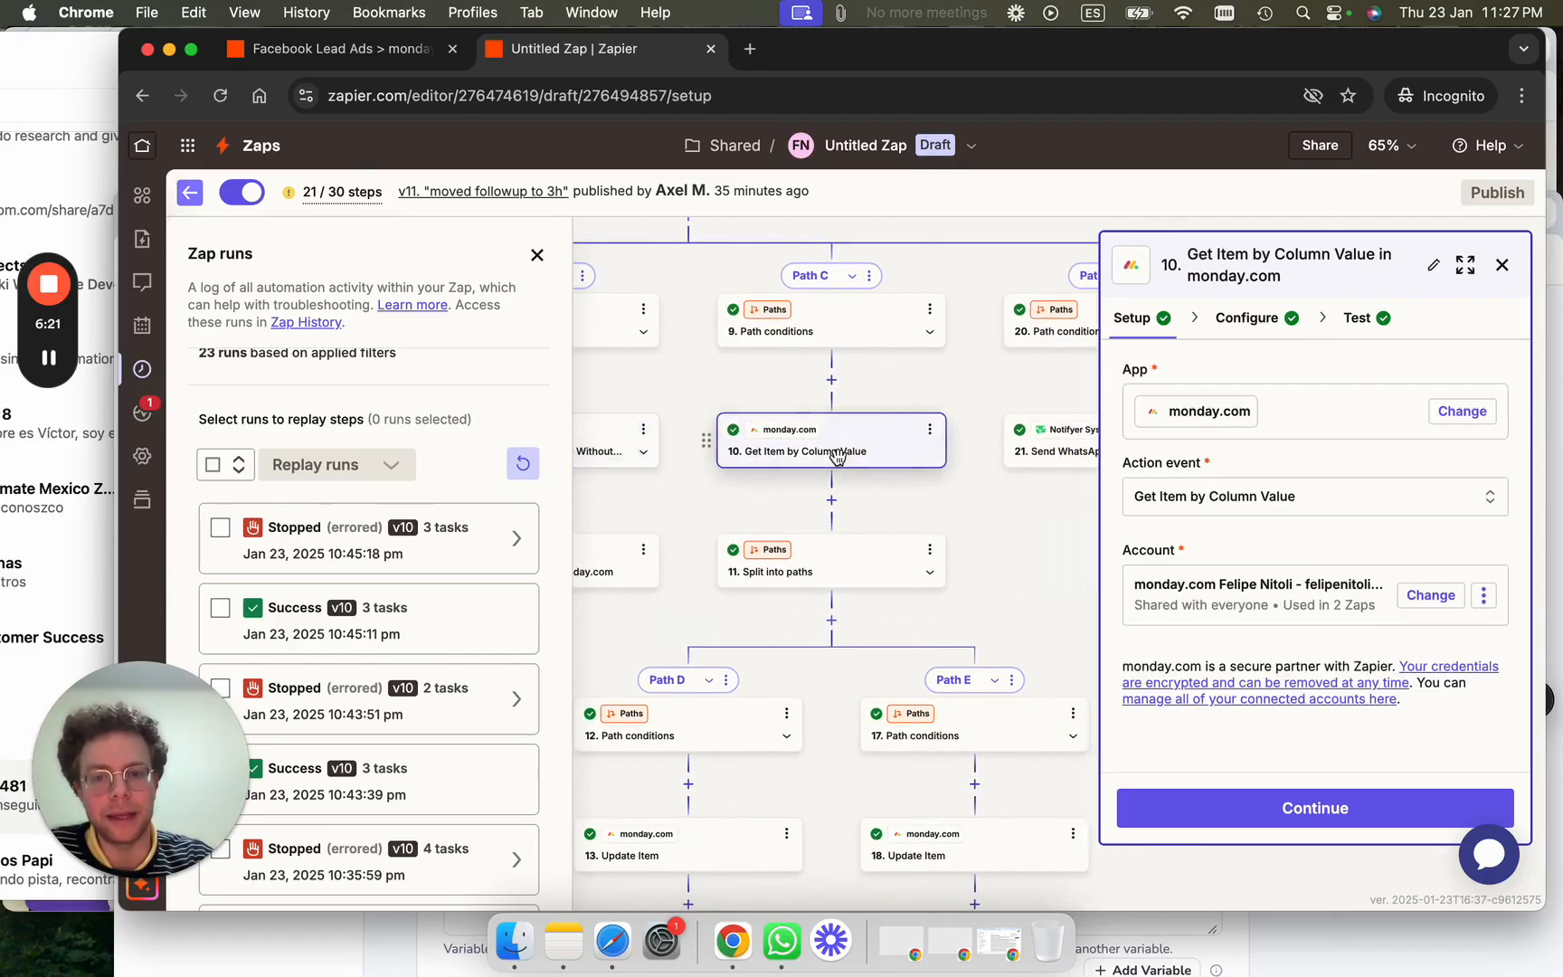
pyautogui.click(1248, 319)
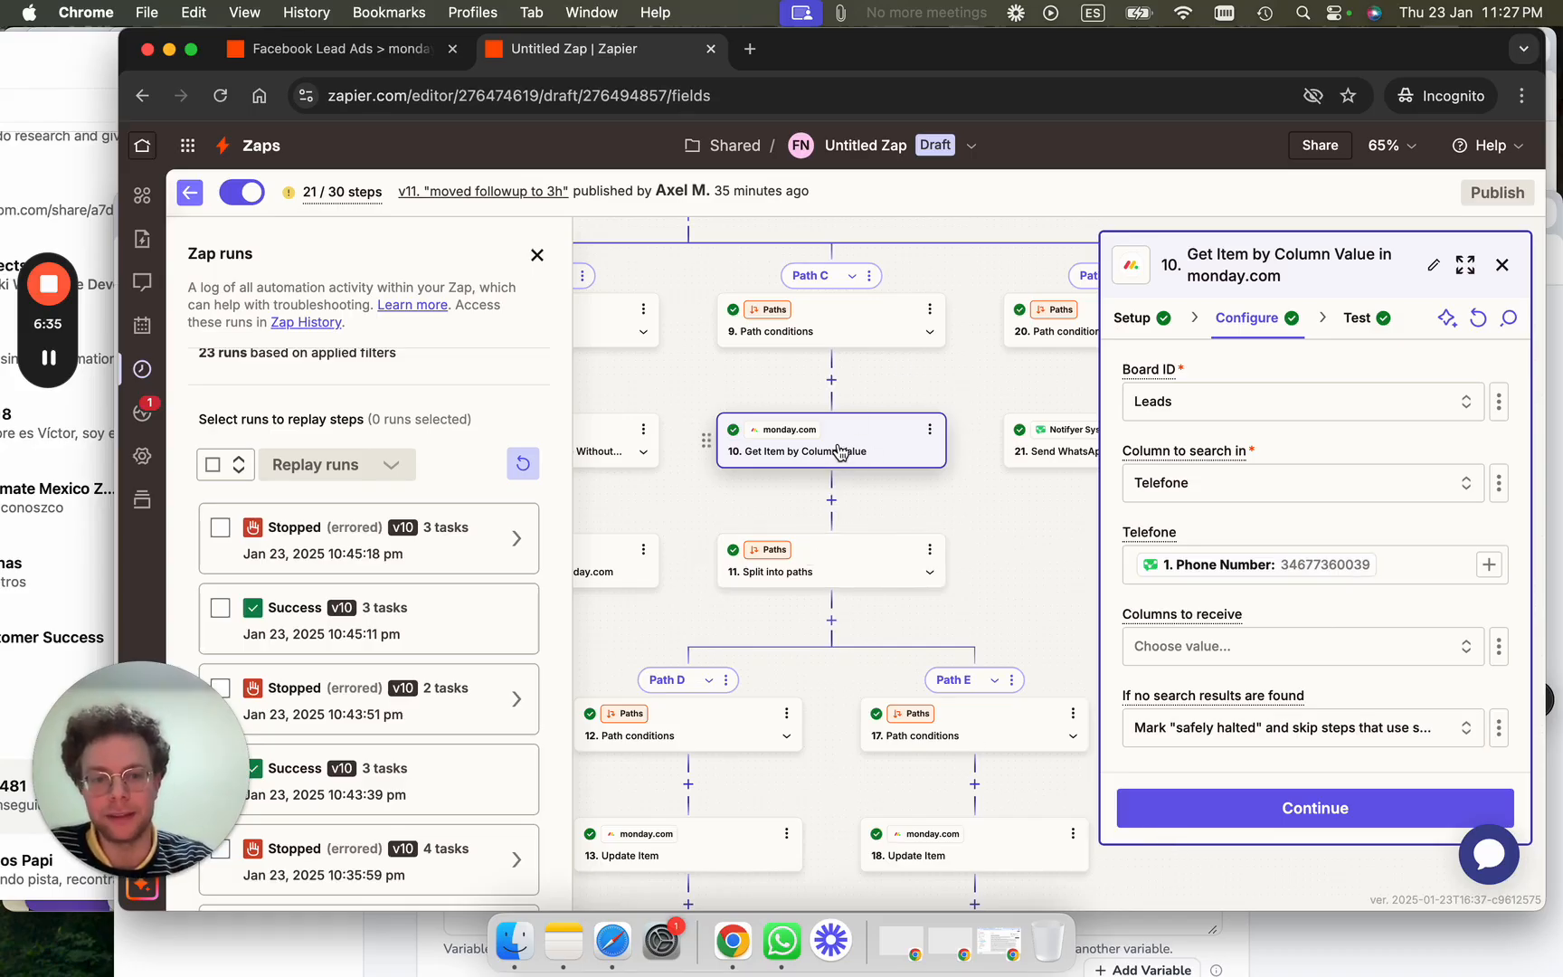
pyautogui.click(715, 845)
# Review step 13's field mappings down to Outros, then bring the Notifyer Create Template window forward.
pyautogui.click(1254, 314)
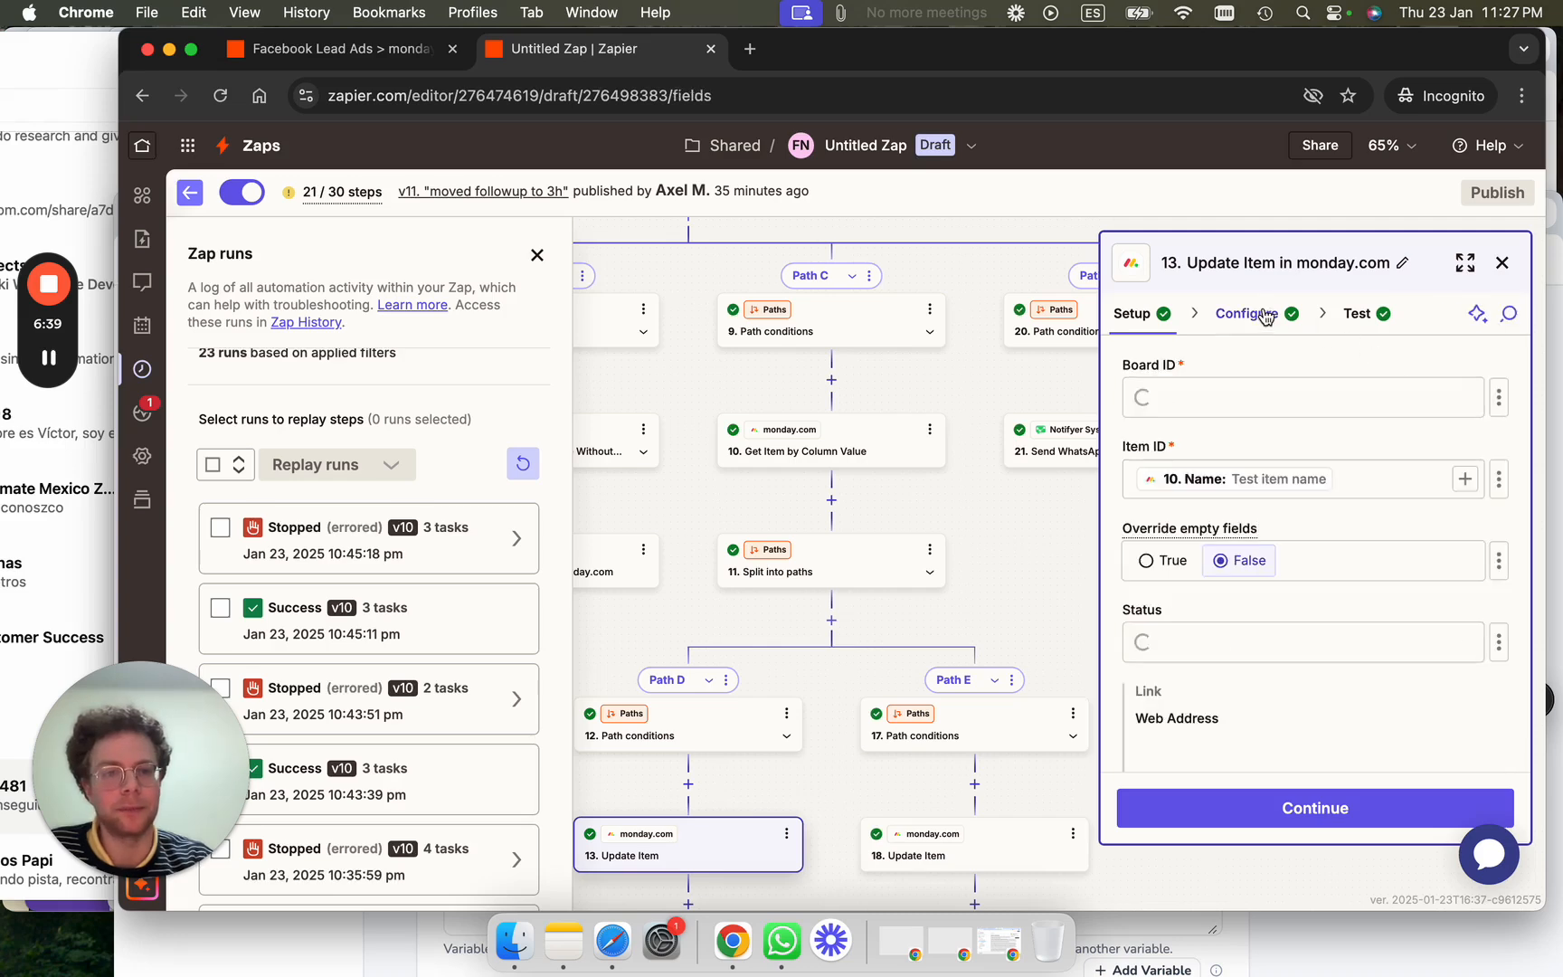
pyautogui.scroll(-4, 1328, 646)
pyautogui.scroll(-15, 1328, 646)
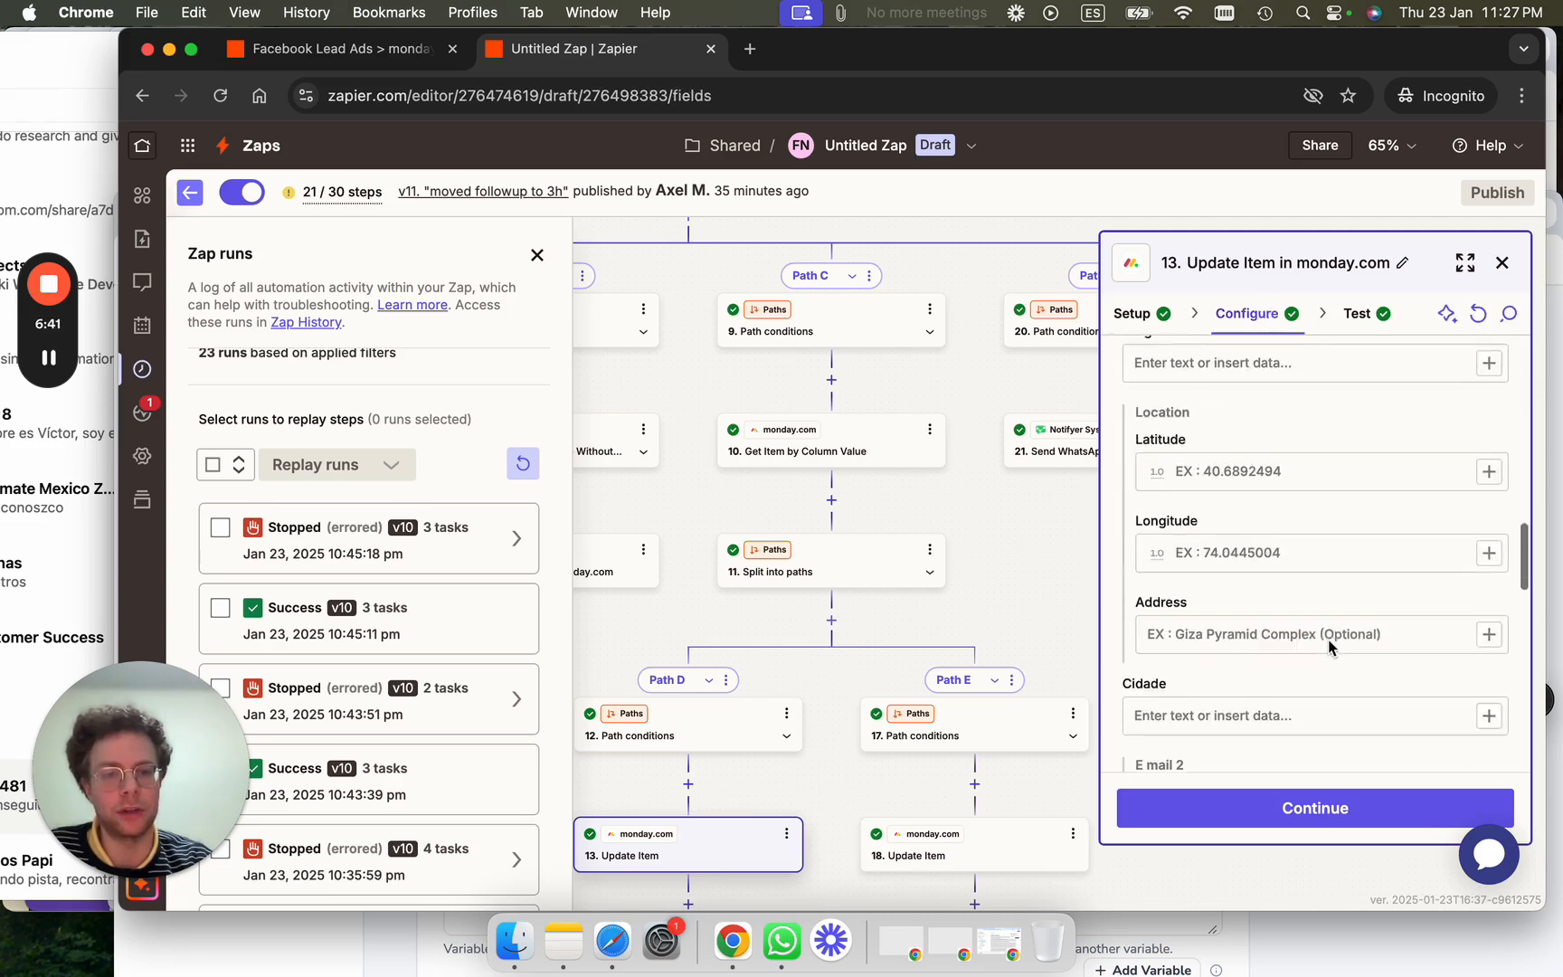
pyautogui.scroll(-3, 1328, 646)
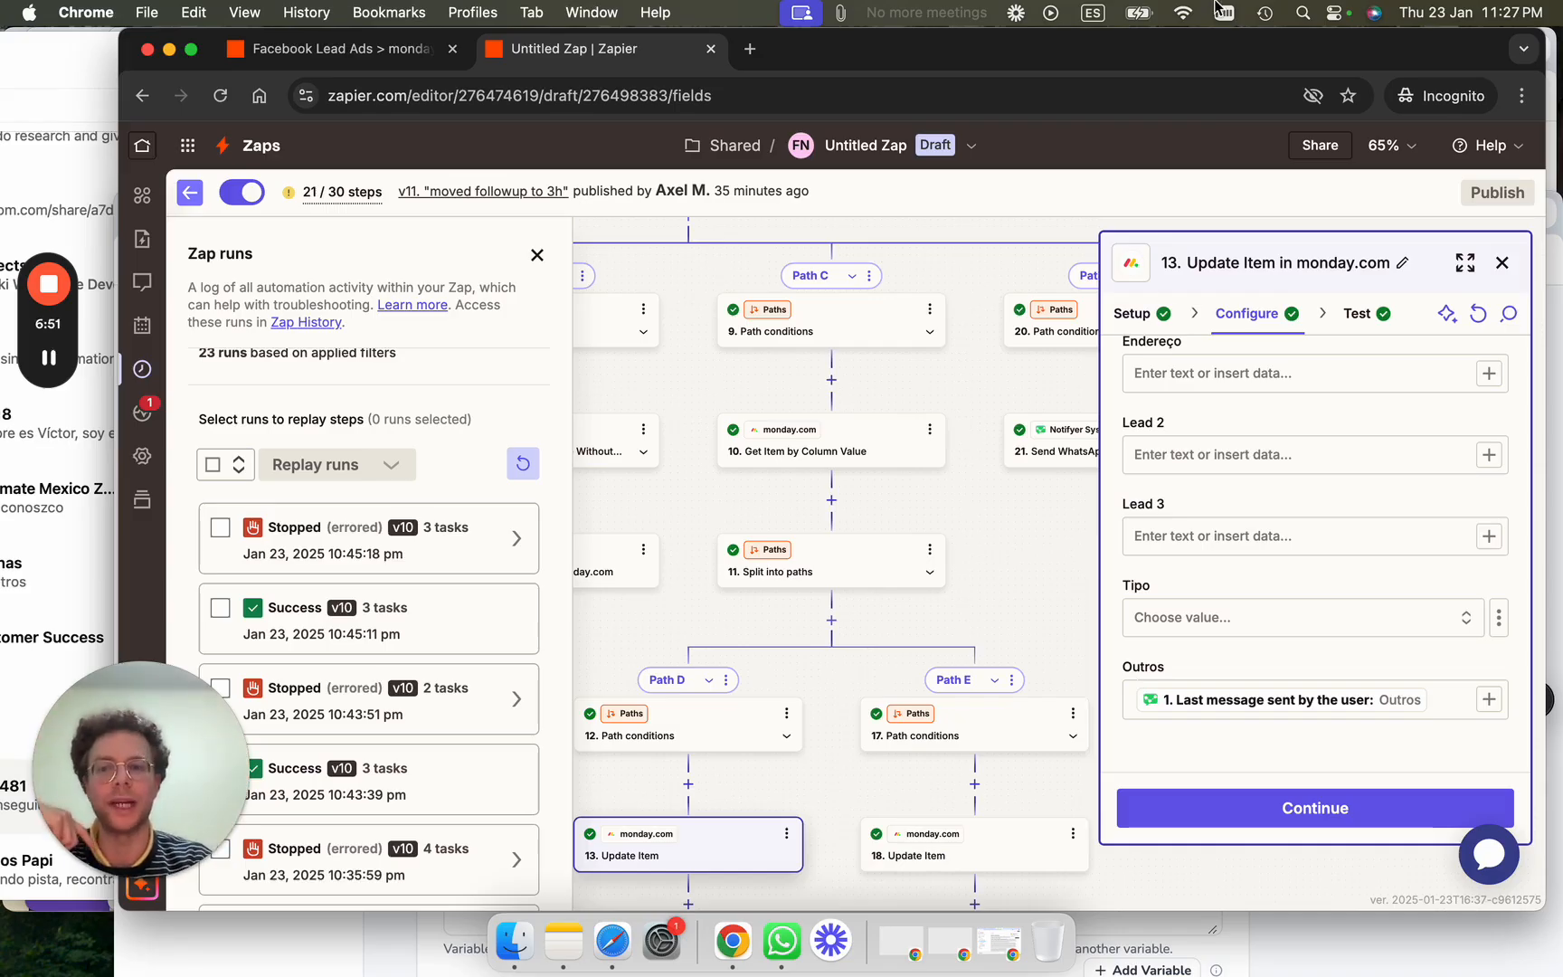
pyautogui.moveTo(1154, 76); pyautogui.dragTo(1171, 365)
pyautogui.click(1104, 304)
# Load the whatsable.app homepage in a new browser tab, then return to the Notifyer console tab.
pyautogui.moveTo(1033, 218); pyautogui.dragTo(1034, 105)
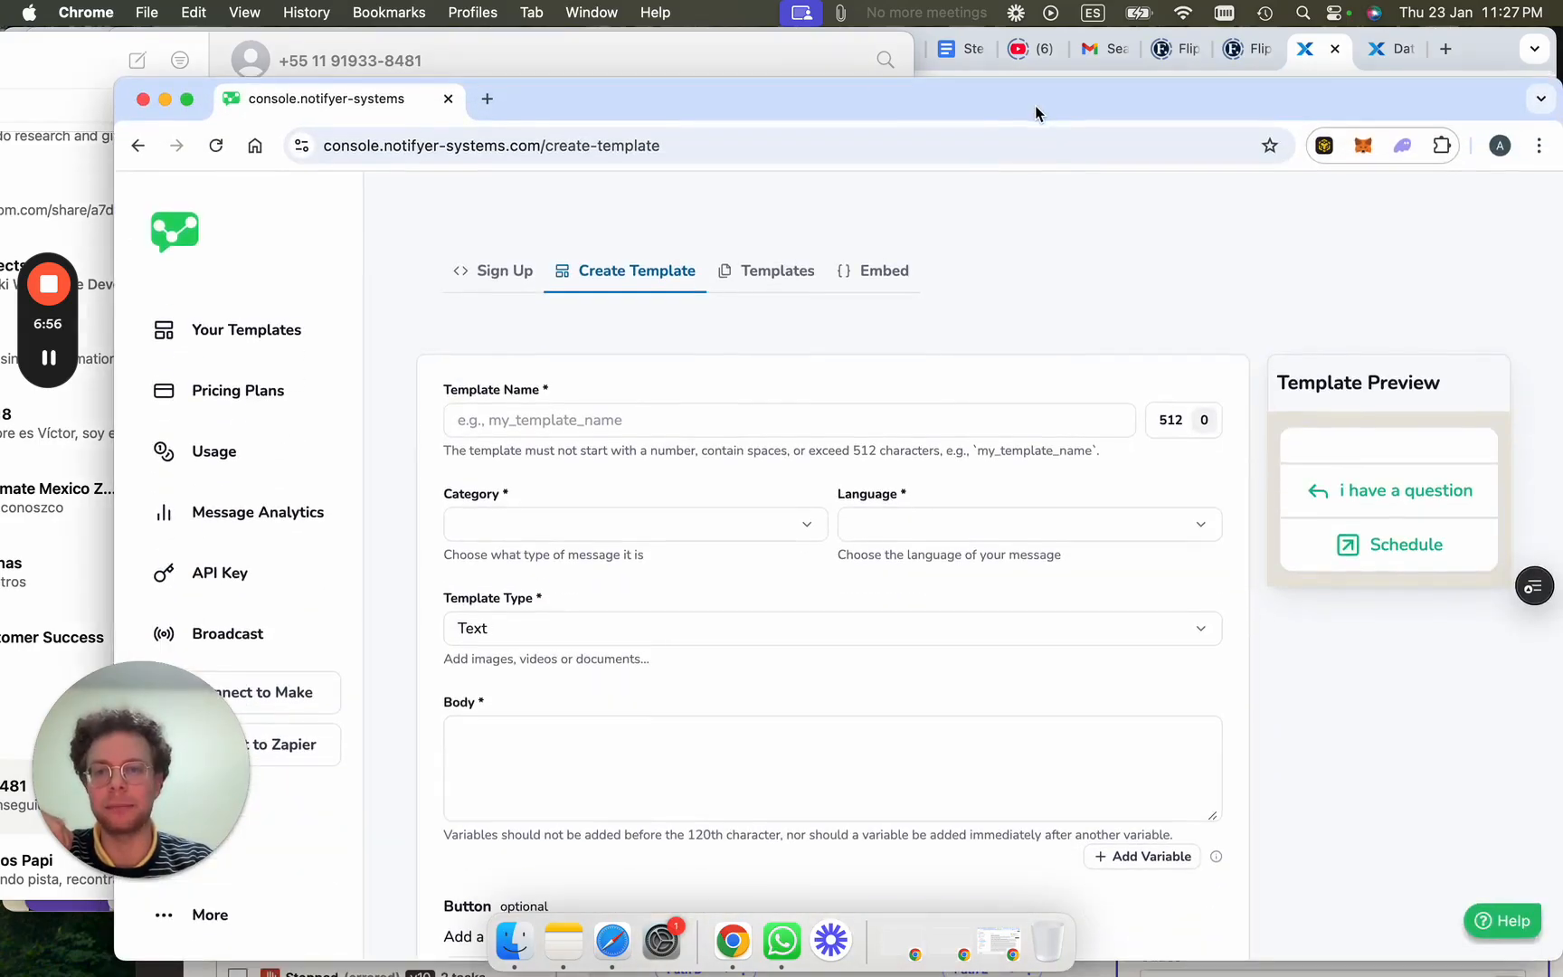
pyautogui.click(489, 99)
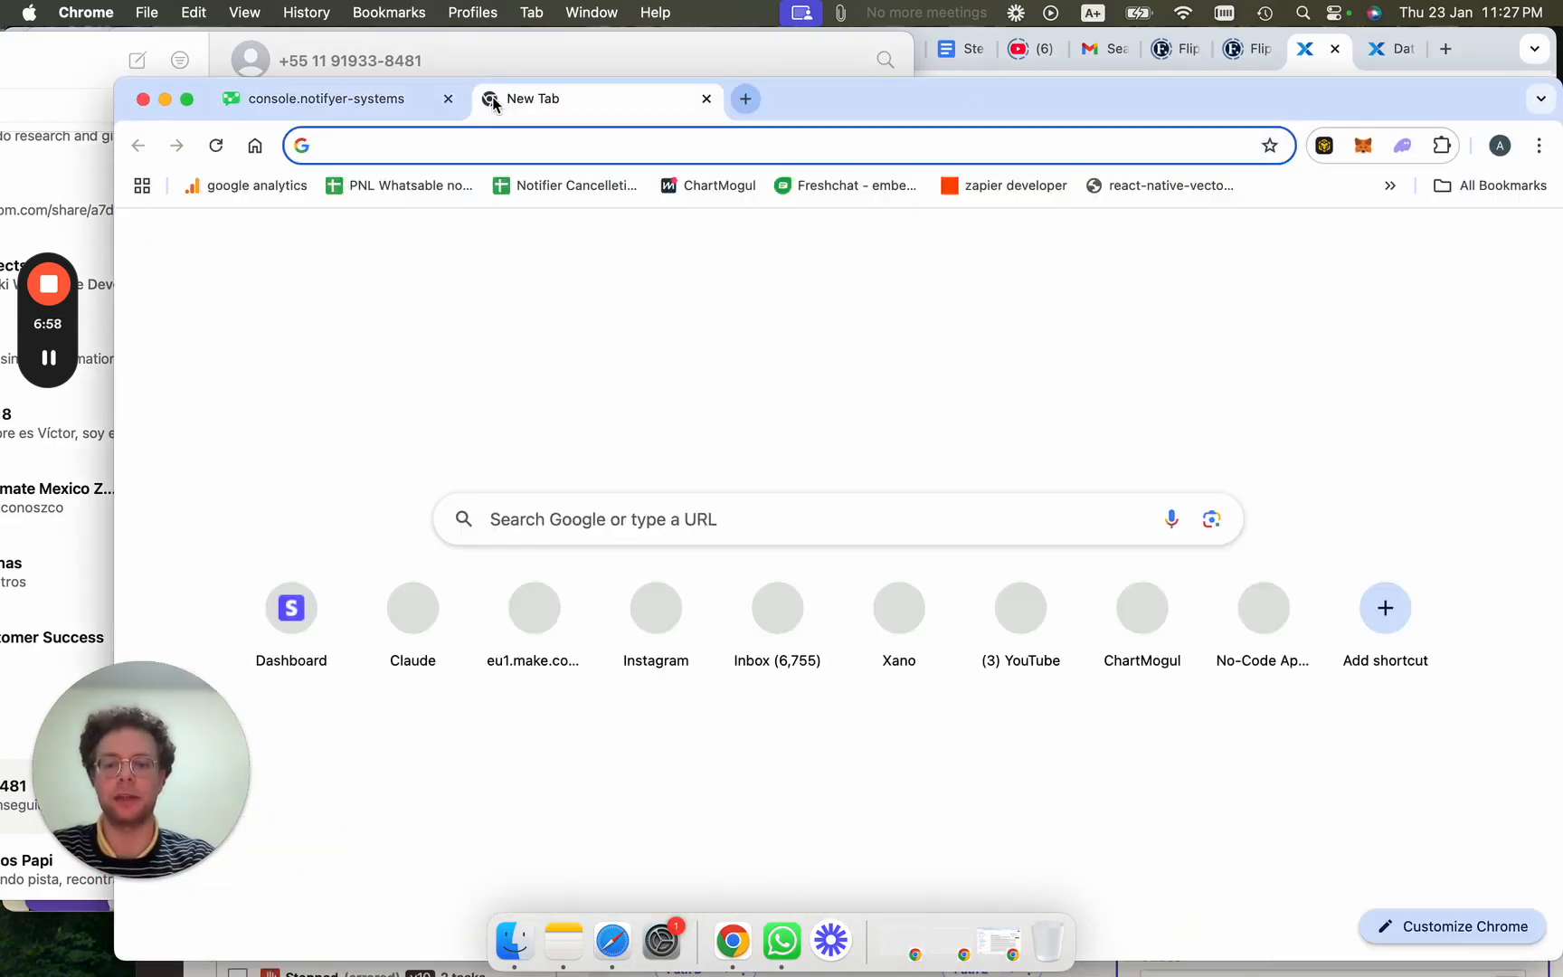
pyautogui.write('whatsable.app/example-message')
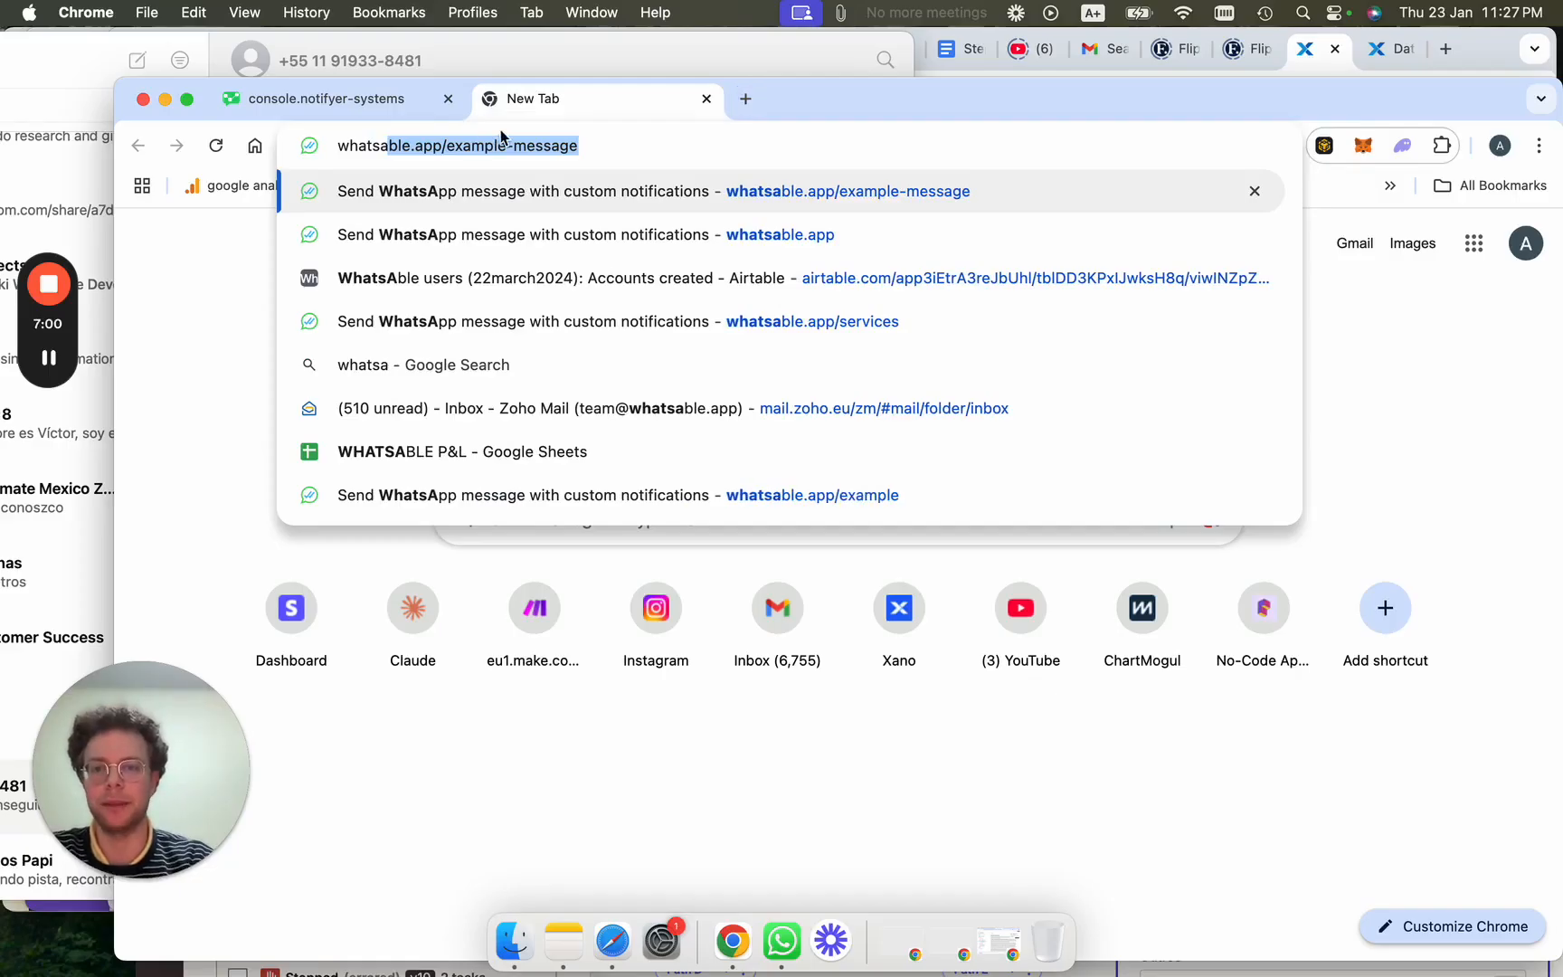
pyautogui.moveTo(590, 146); pyautogui.dragTo(446, 152)
pyautogui.press('BackSpace')
pyautogui.press('Return')
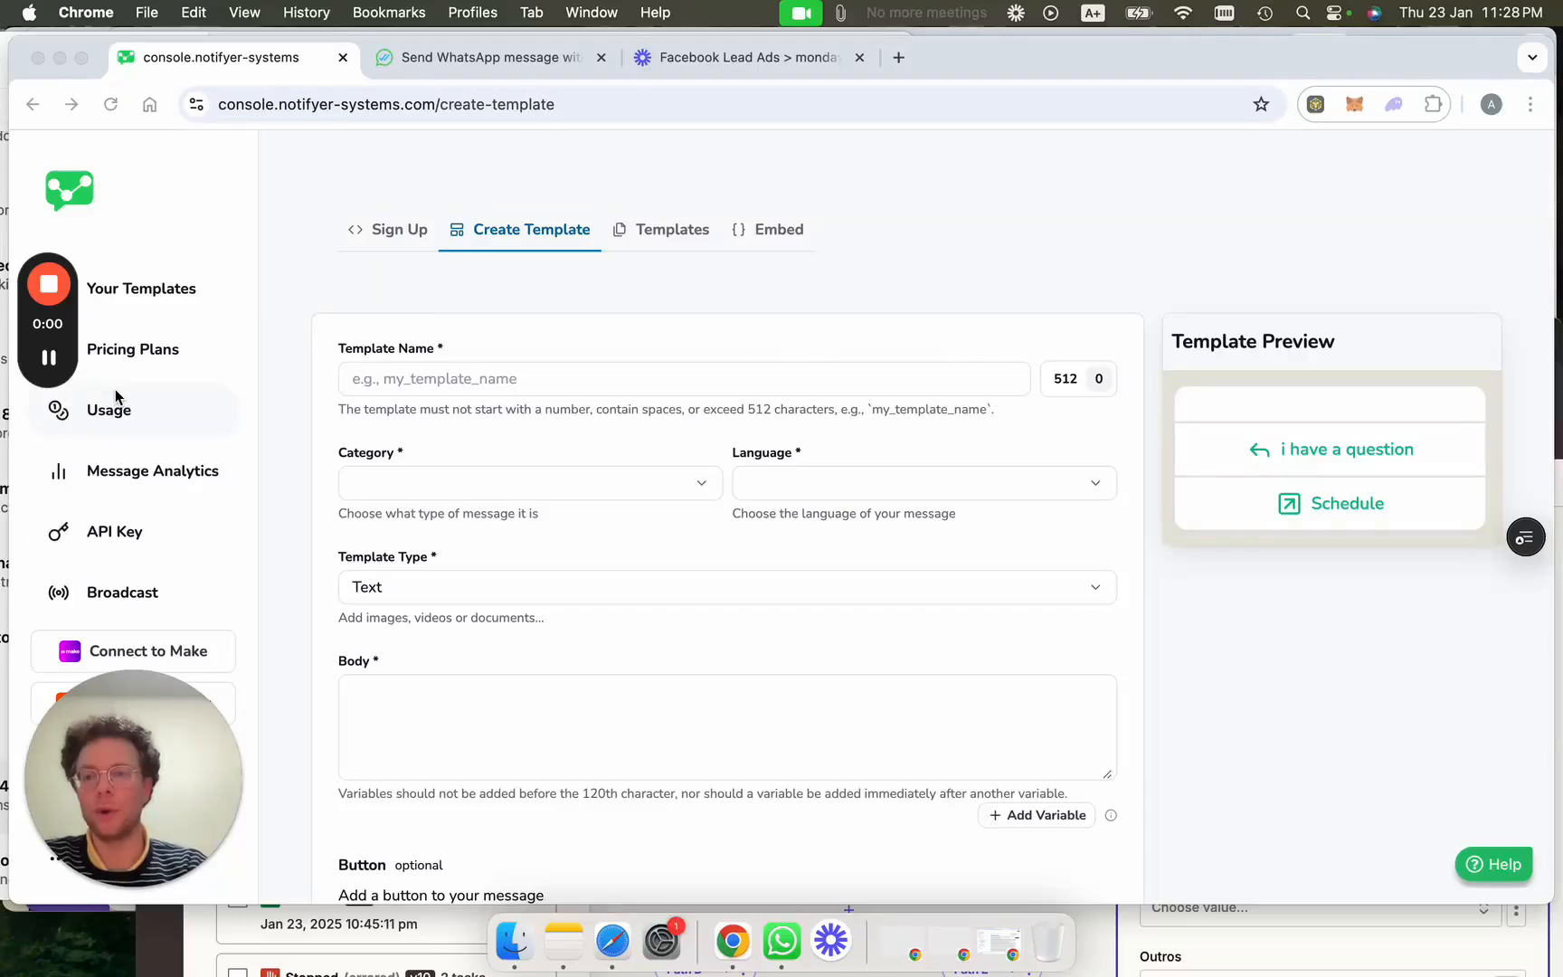
pyautogui.moveTo(38, 341); pyautogui.dragTo(1430, 222)
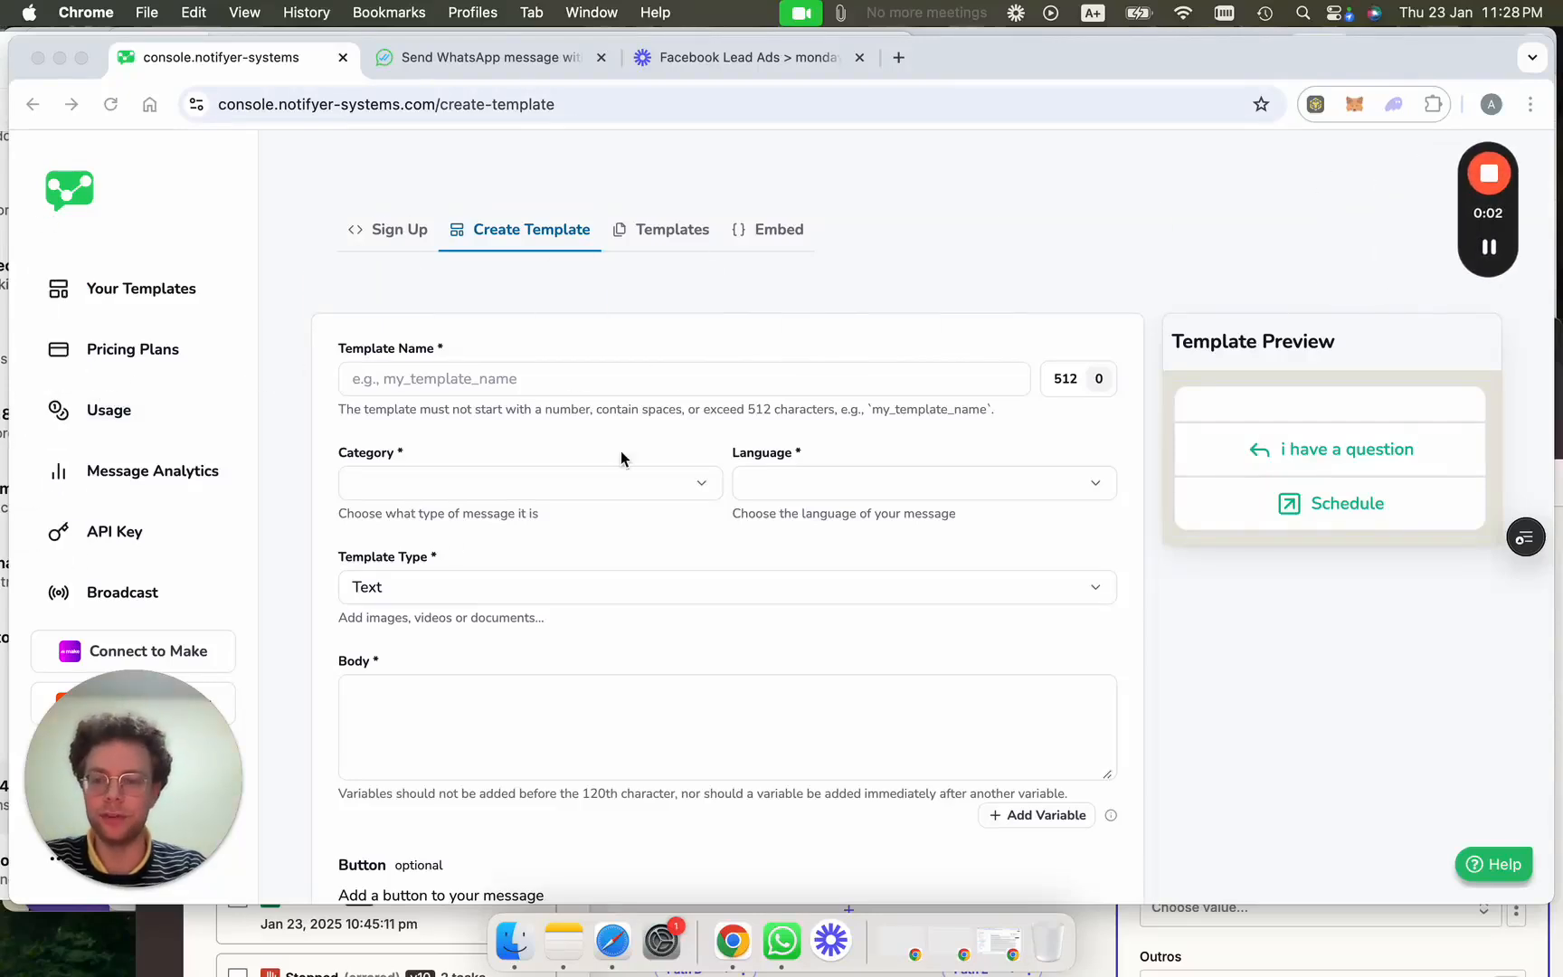
pyautogui.moveTo(153, 753); pyautogui.dragTo(1509, 716)
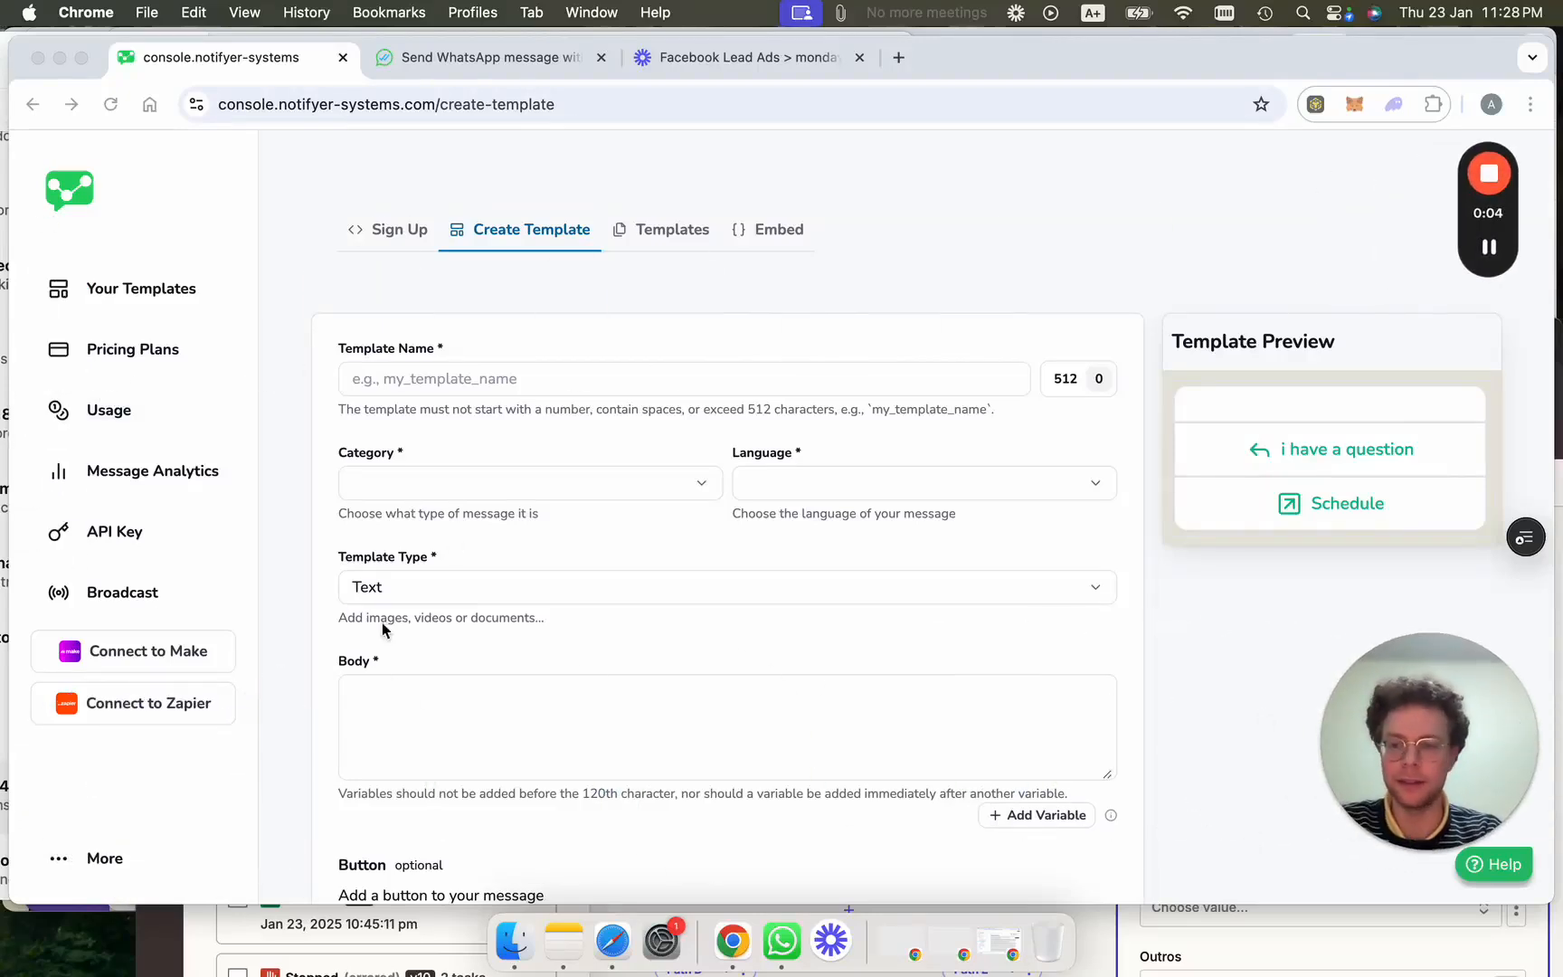
pyautogui.click(125, 602)
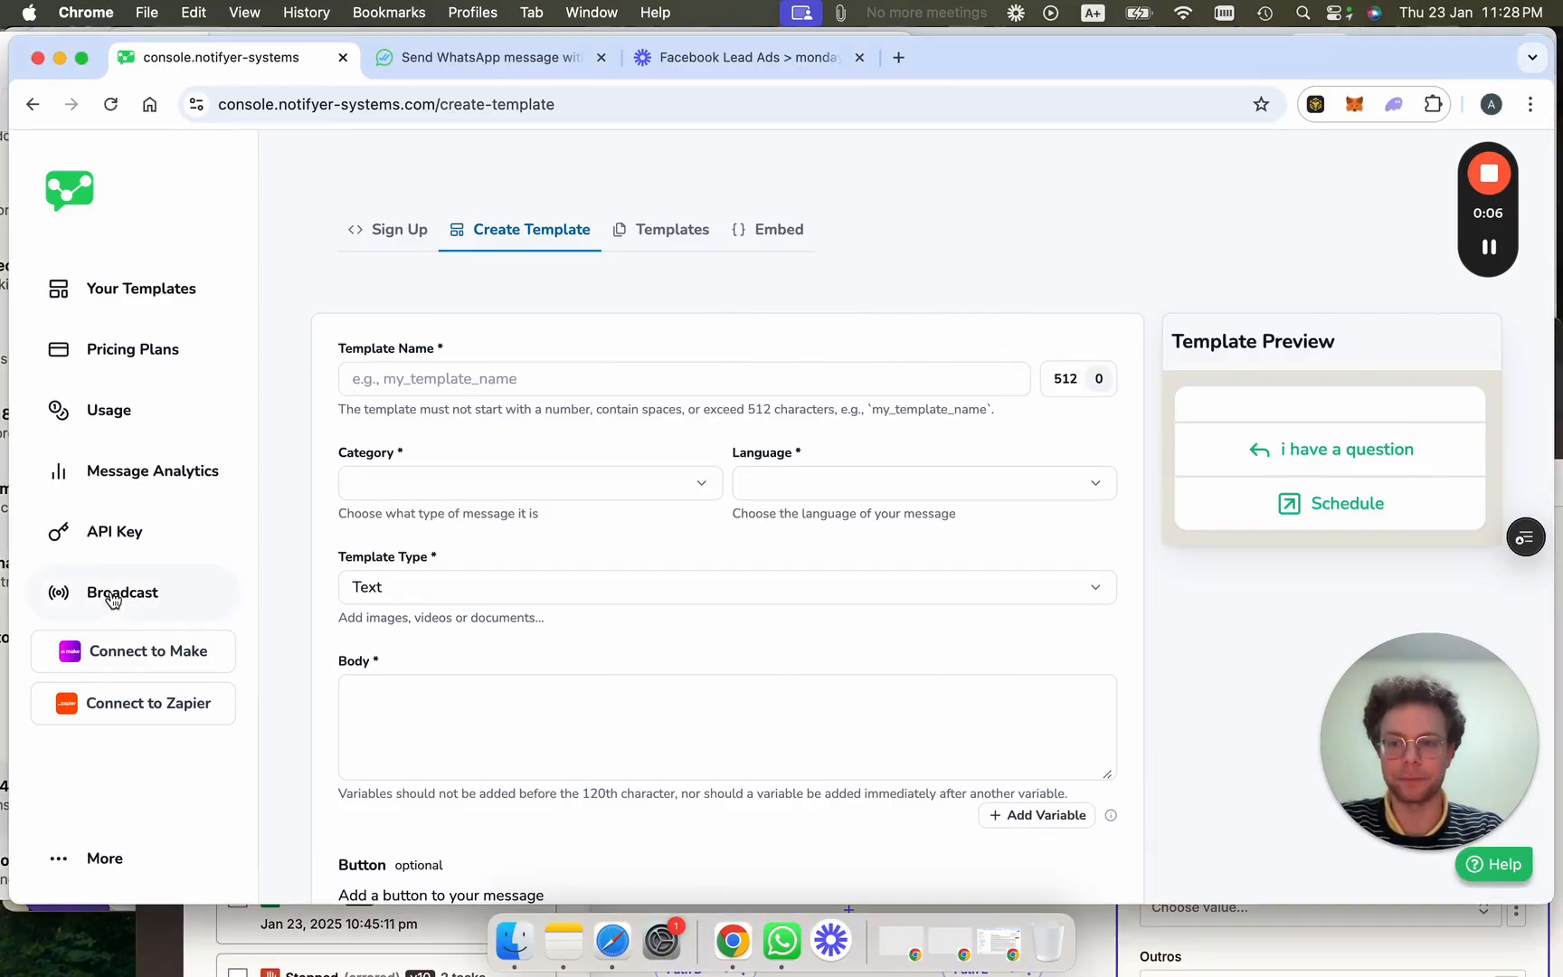
# Check sent messages in Message Analytics, expanding the first one, then go to Upcoming Broadcast.
pyautogui.click(154, 478)
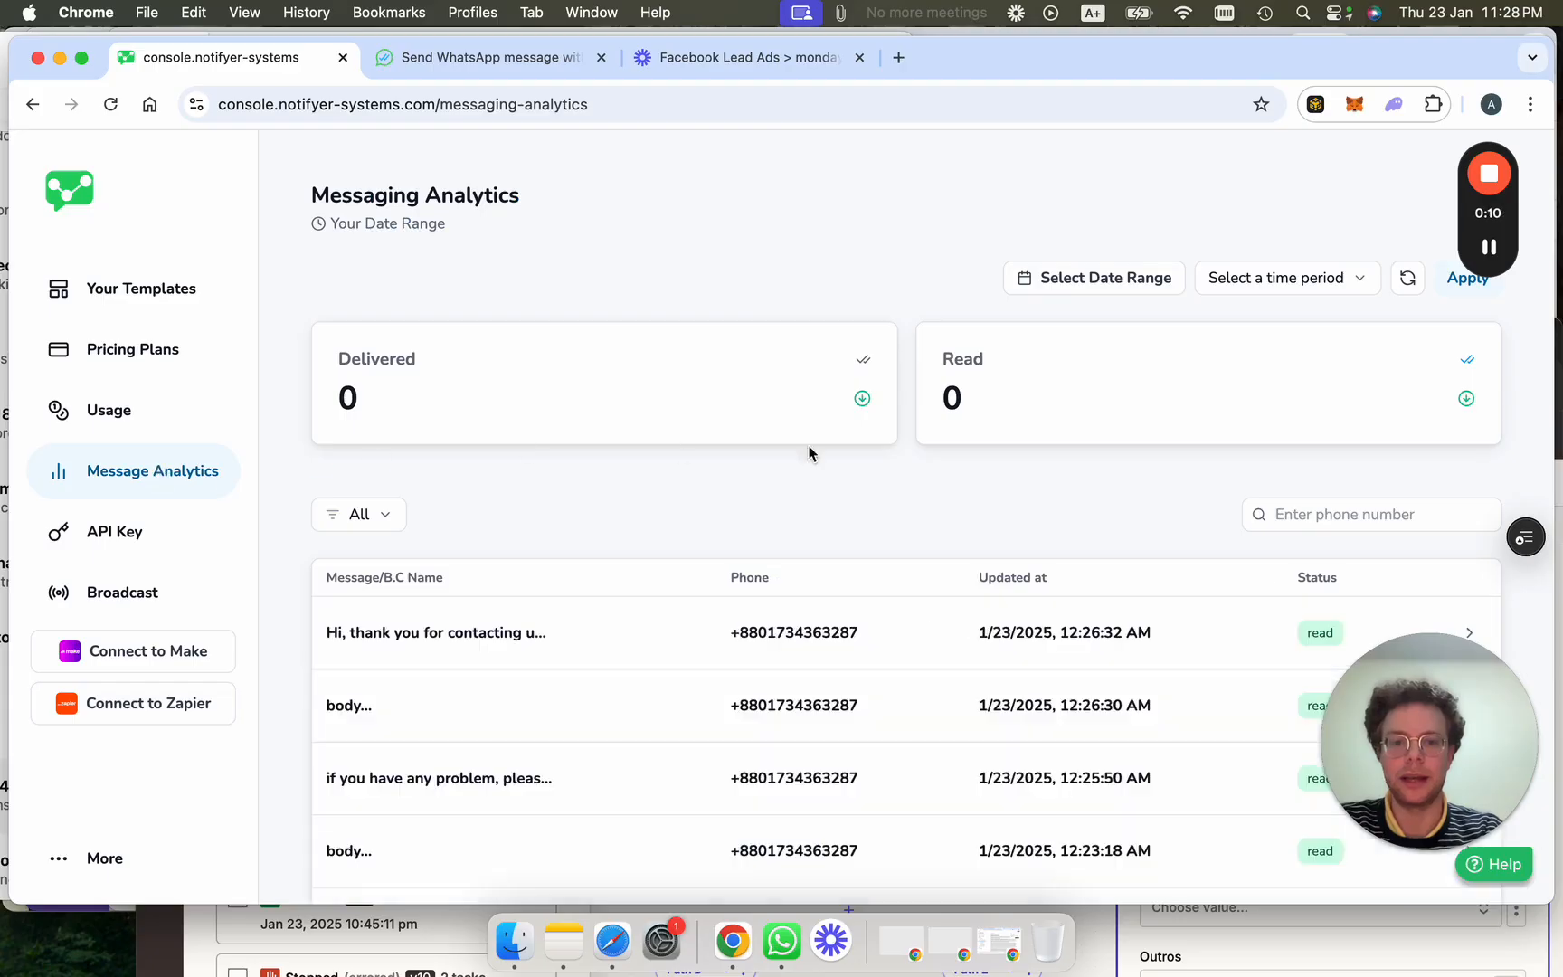
pyautogui.scroll(-3, 1027, 537)
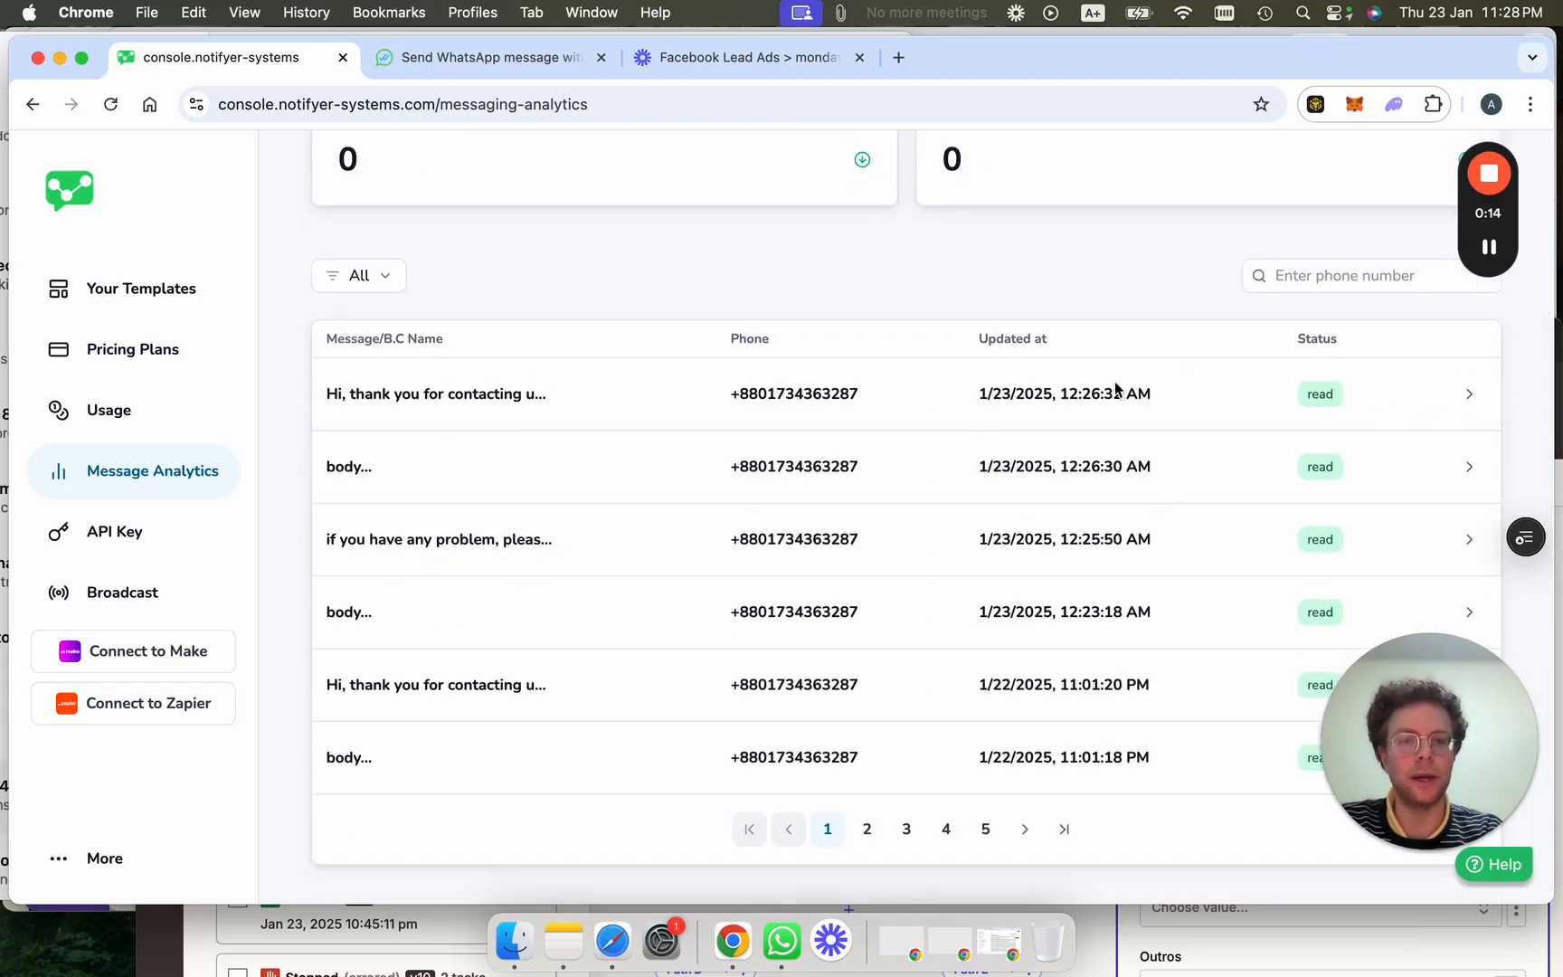
pyautogui.click(1469, 395)
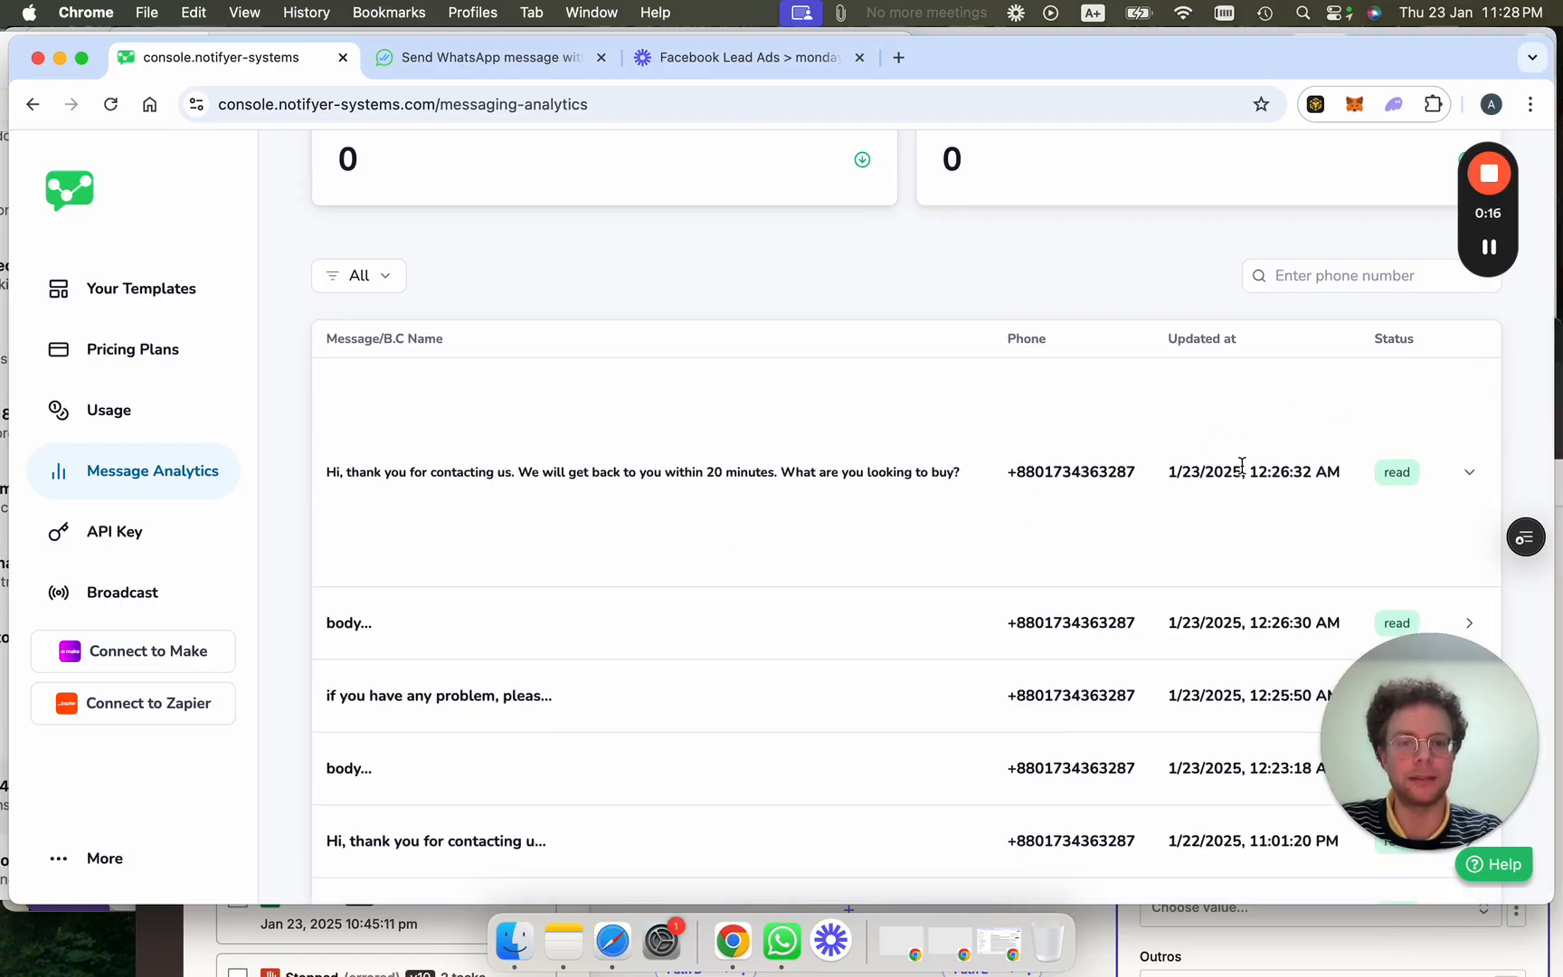
pyautogui.click(1471, 472)
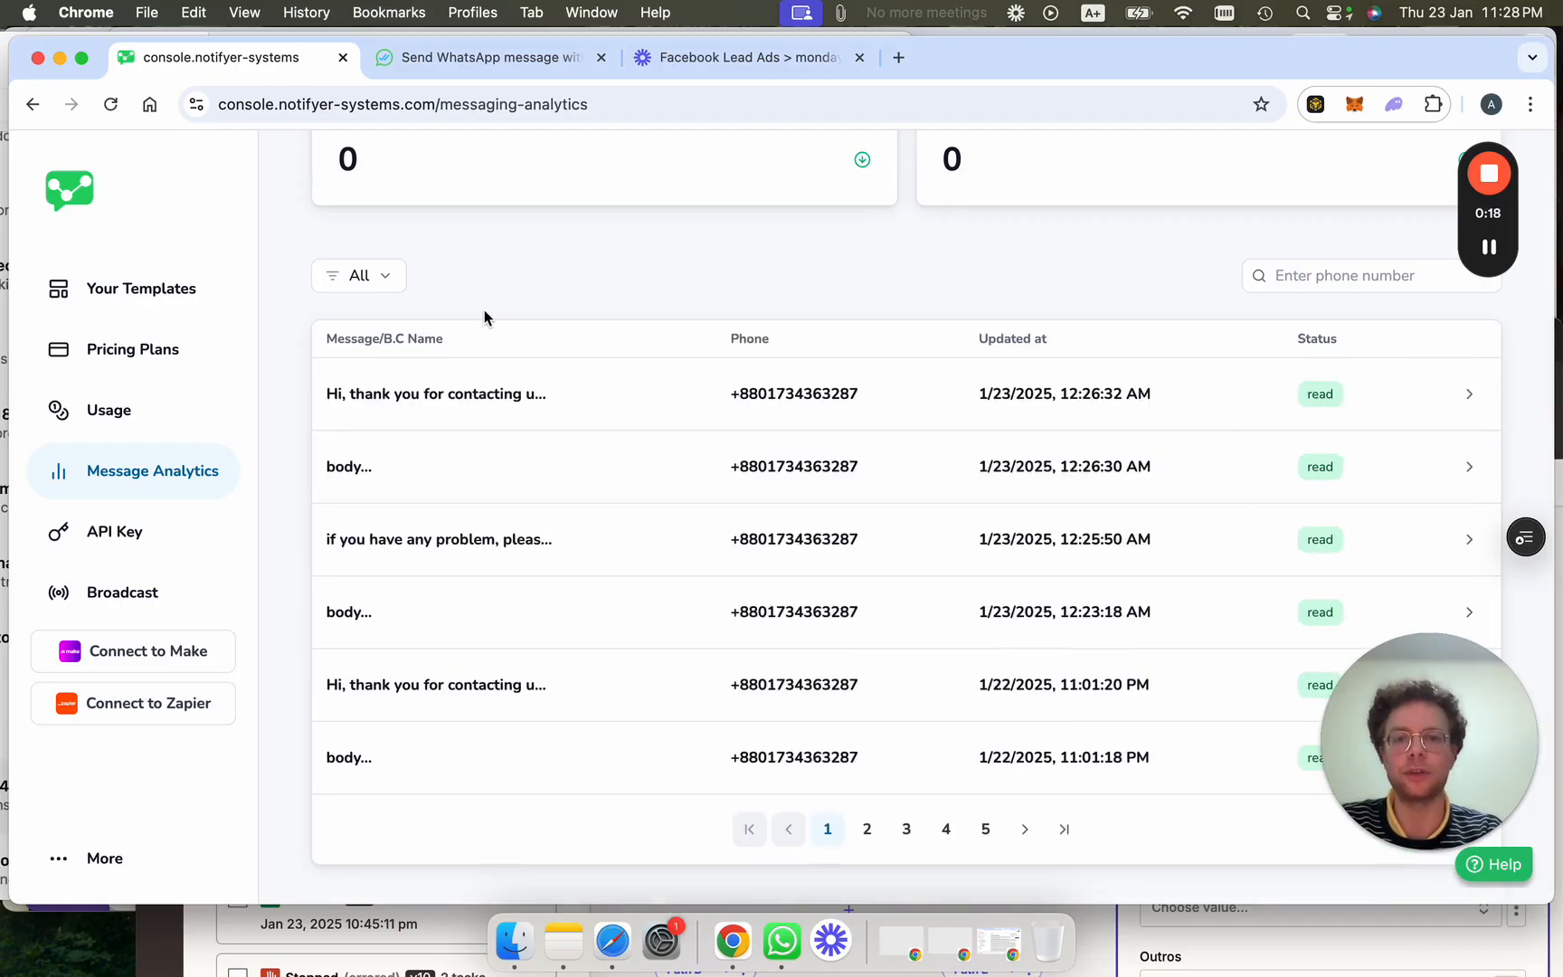
pyautogui.scroll(2, 485, 315)
pyautogui.scroll(-2, 714, 534)
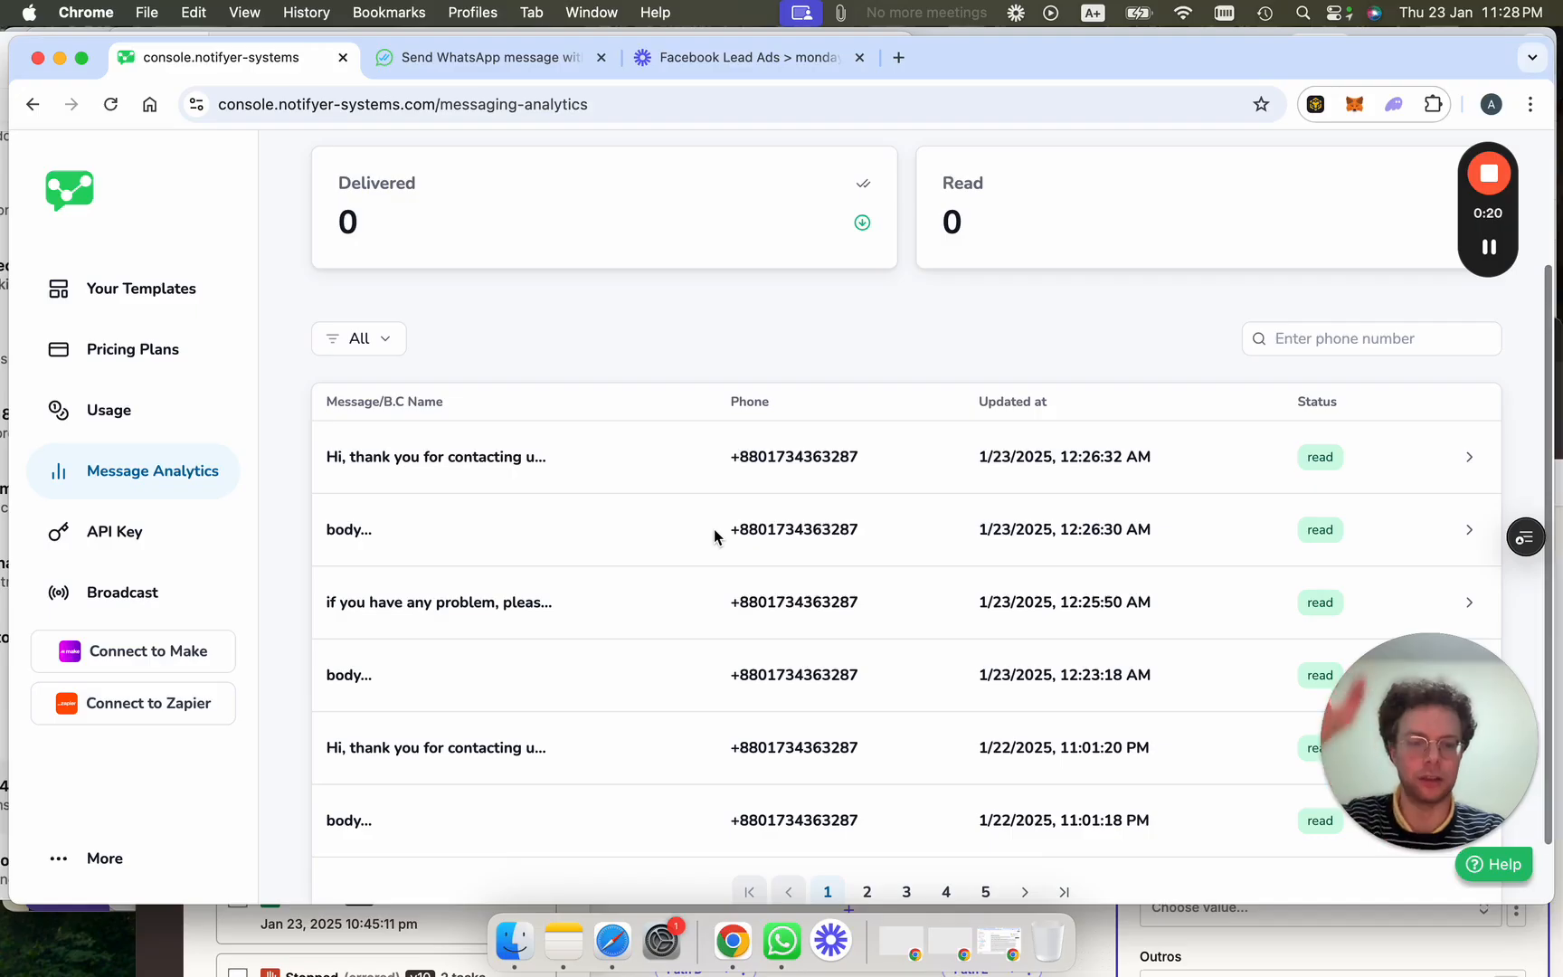
pyautogui.click(160, 593)
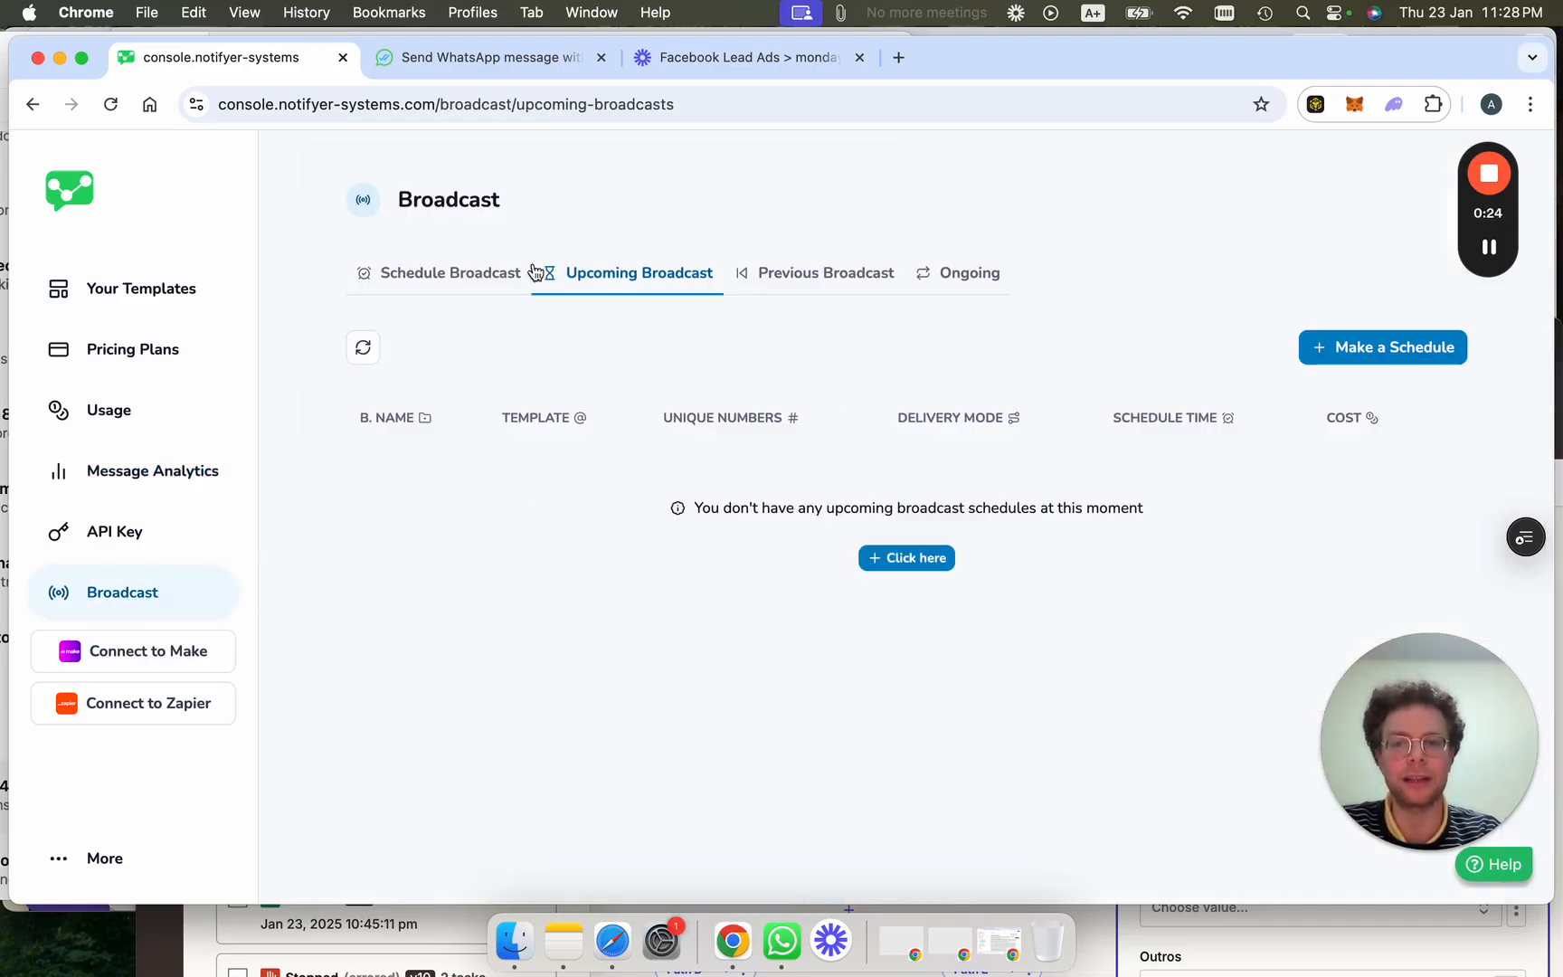
# Start a new broadcast named 'Black friday campaign' using the cita_llamadas -- es template.
pyautogui.click(1371, 353)
pyautogui.click(618, 513)
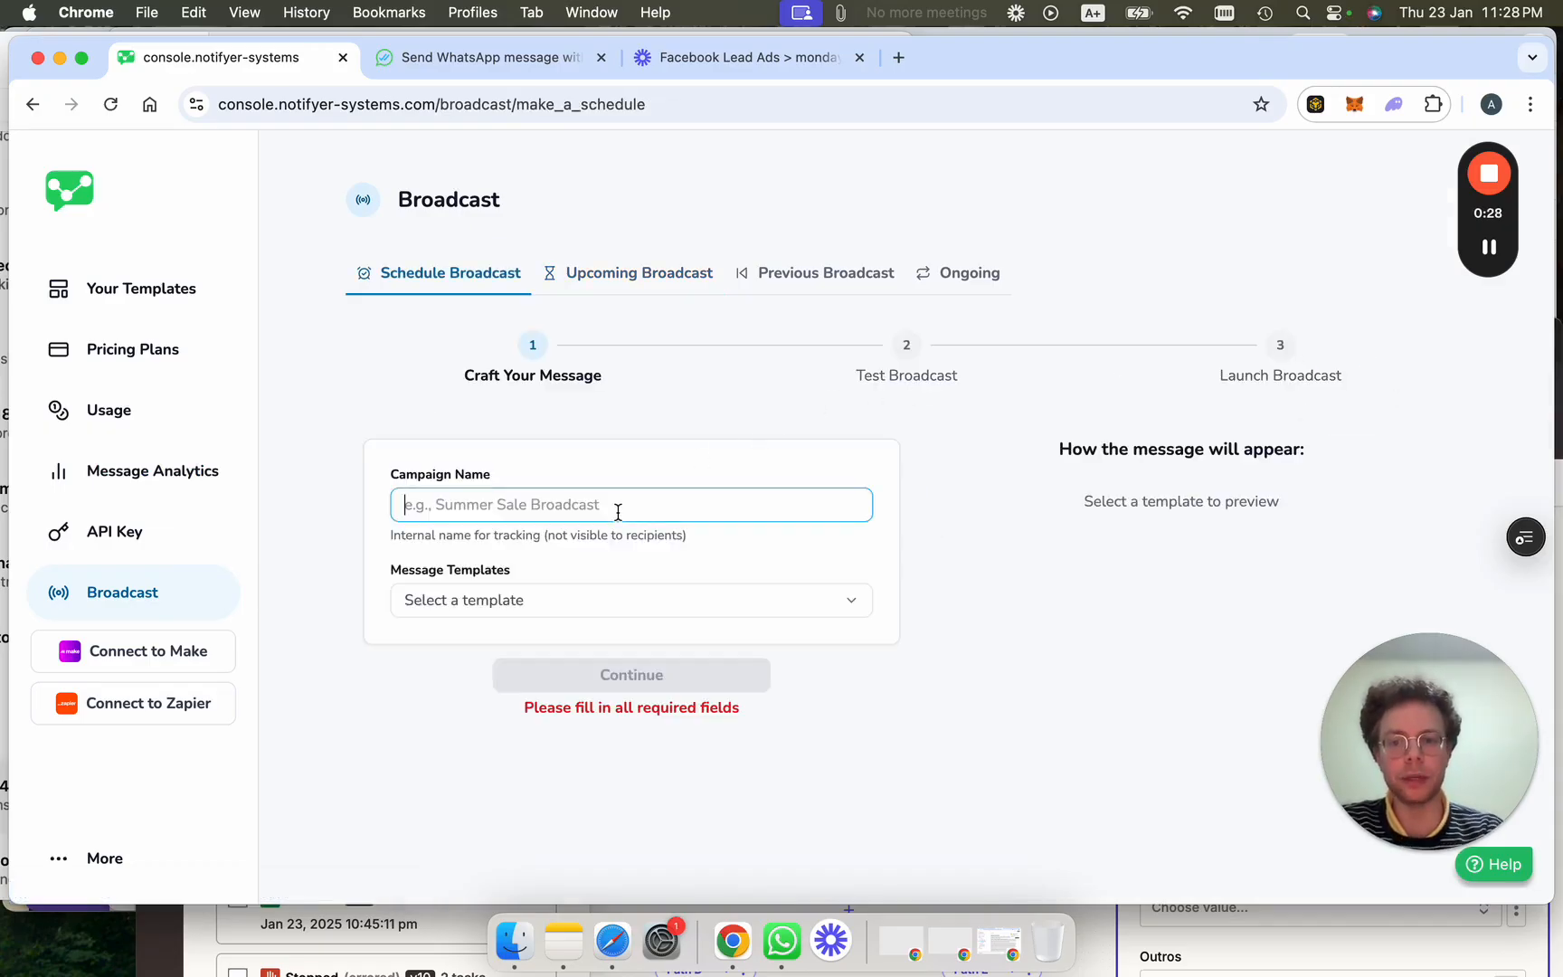
pyautogui.write('Black ')
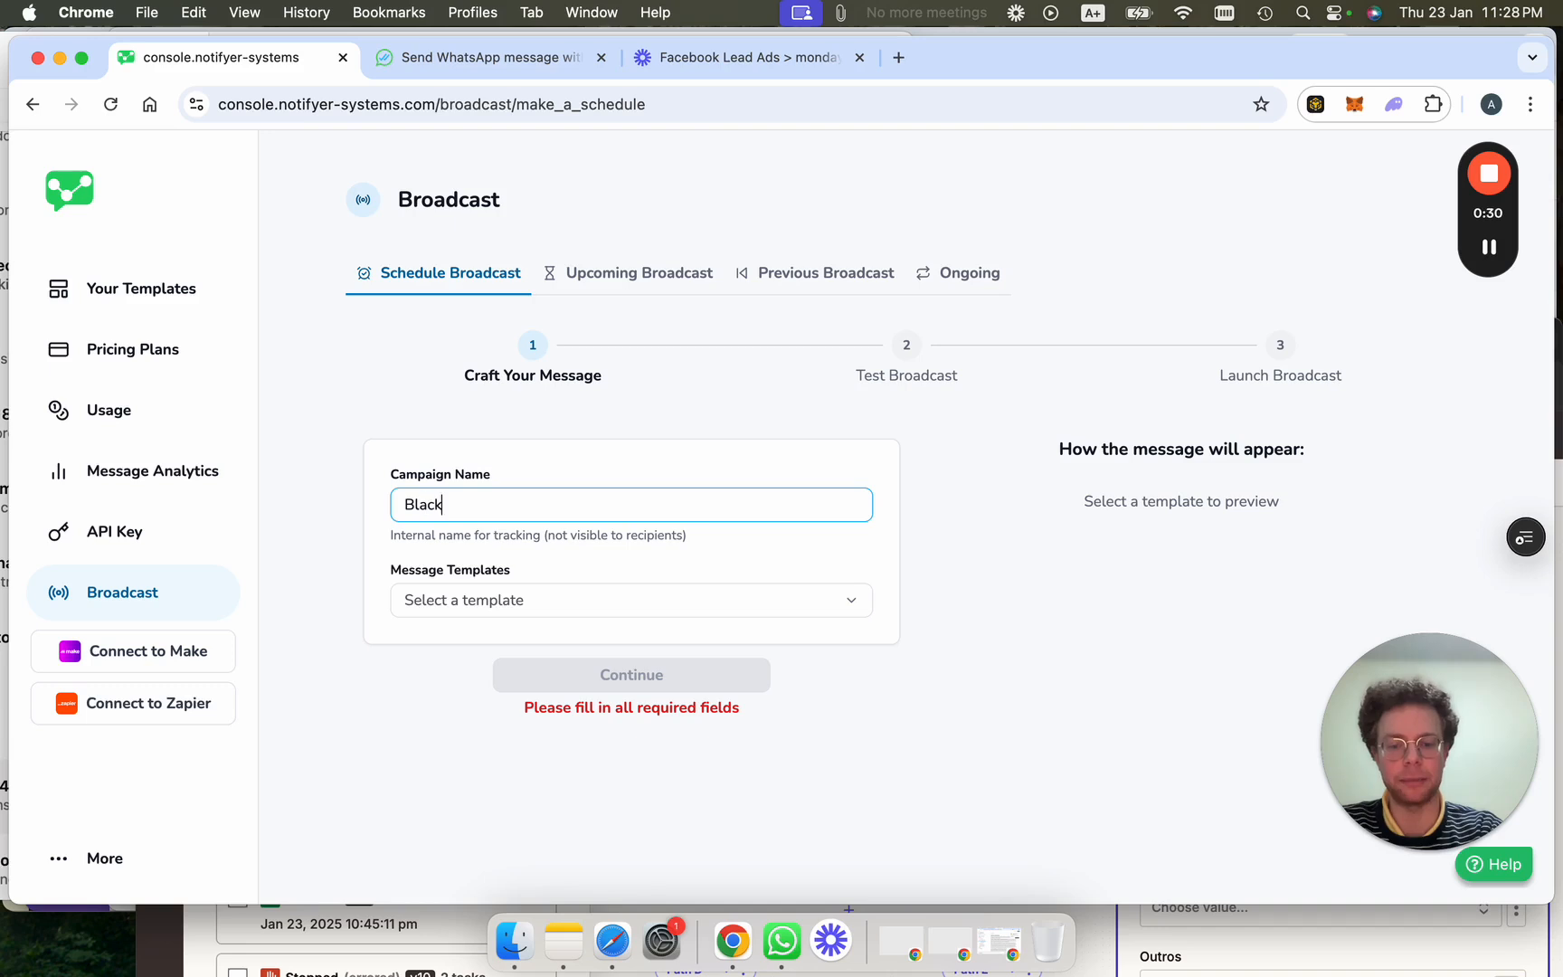
pyautogui.write('friday campaign')
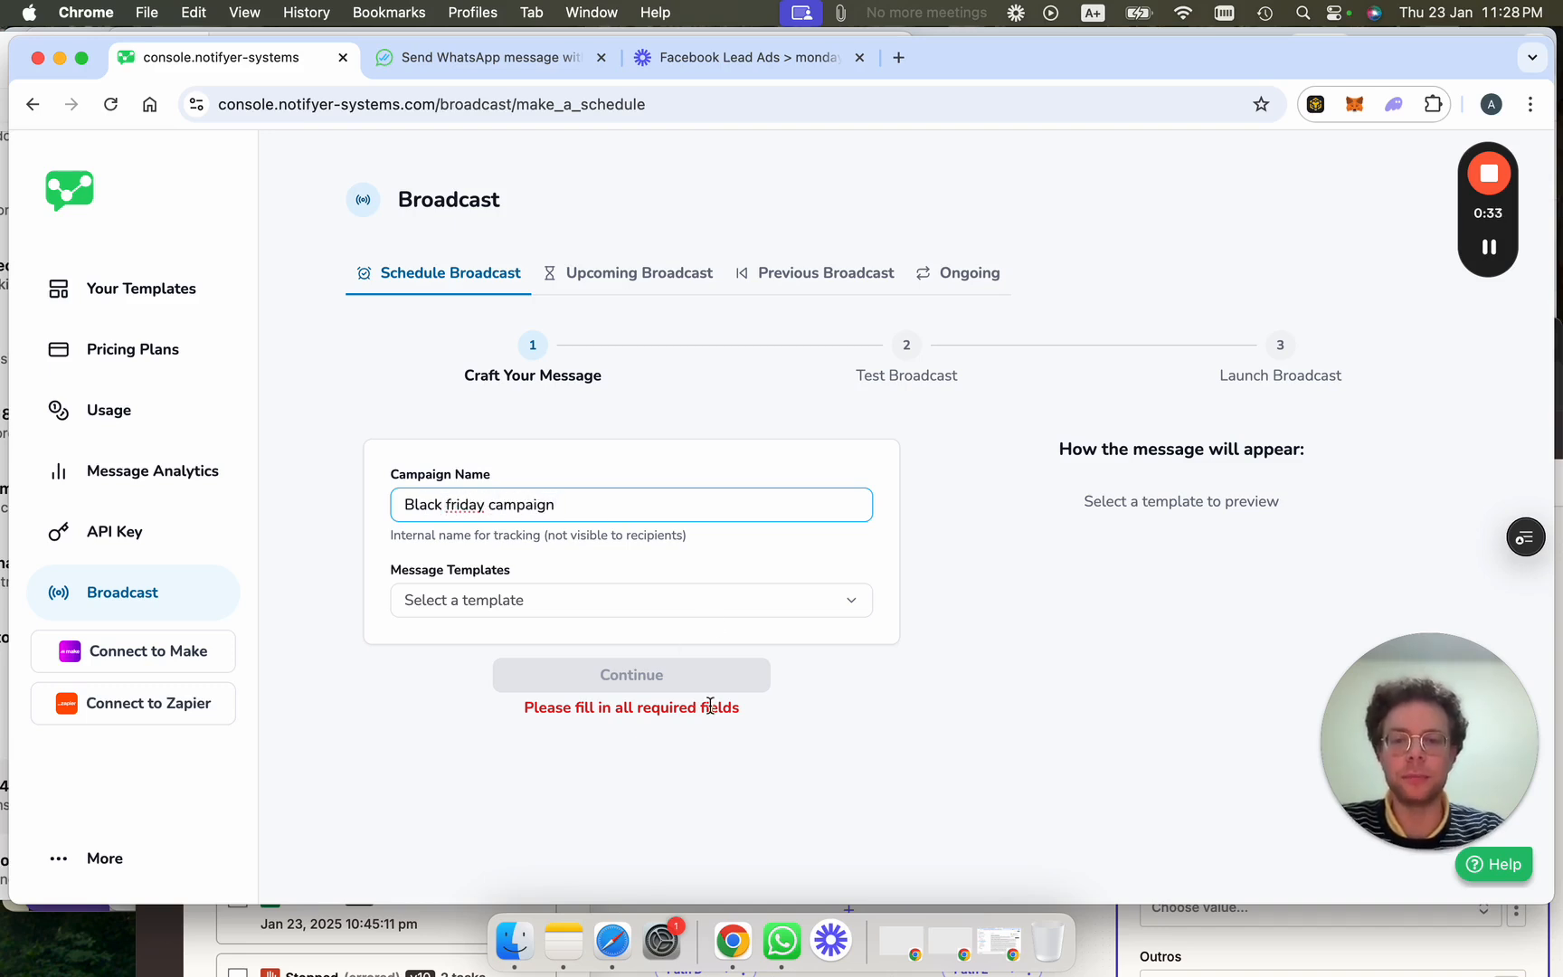
pyautogui.click(714, 608)
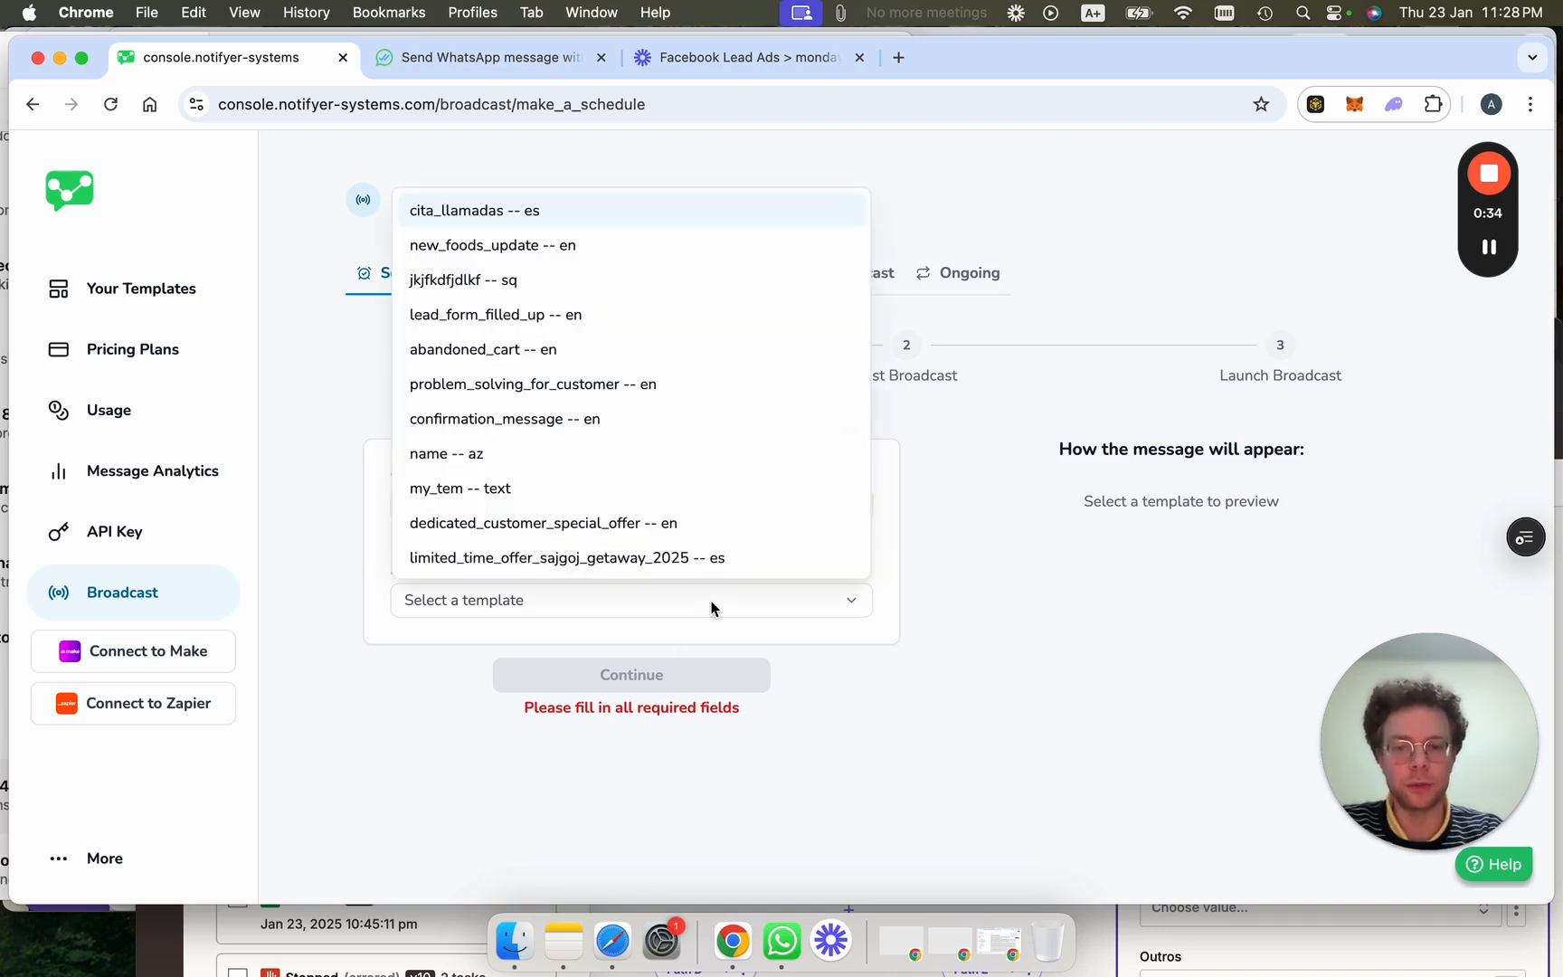
pyautogui.click(609, 220)
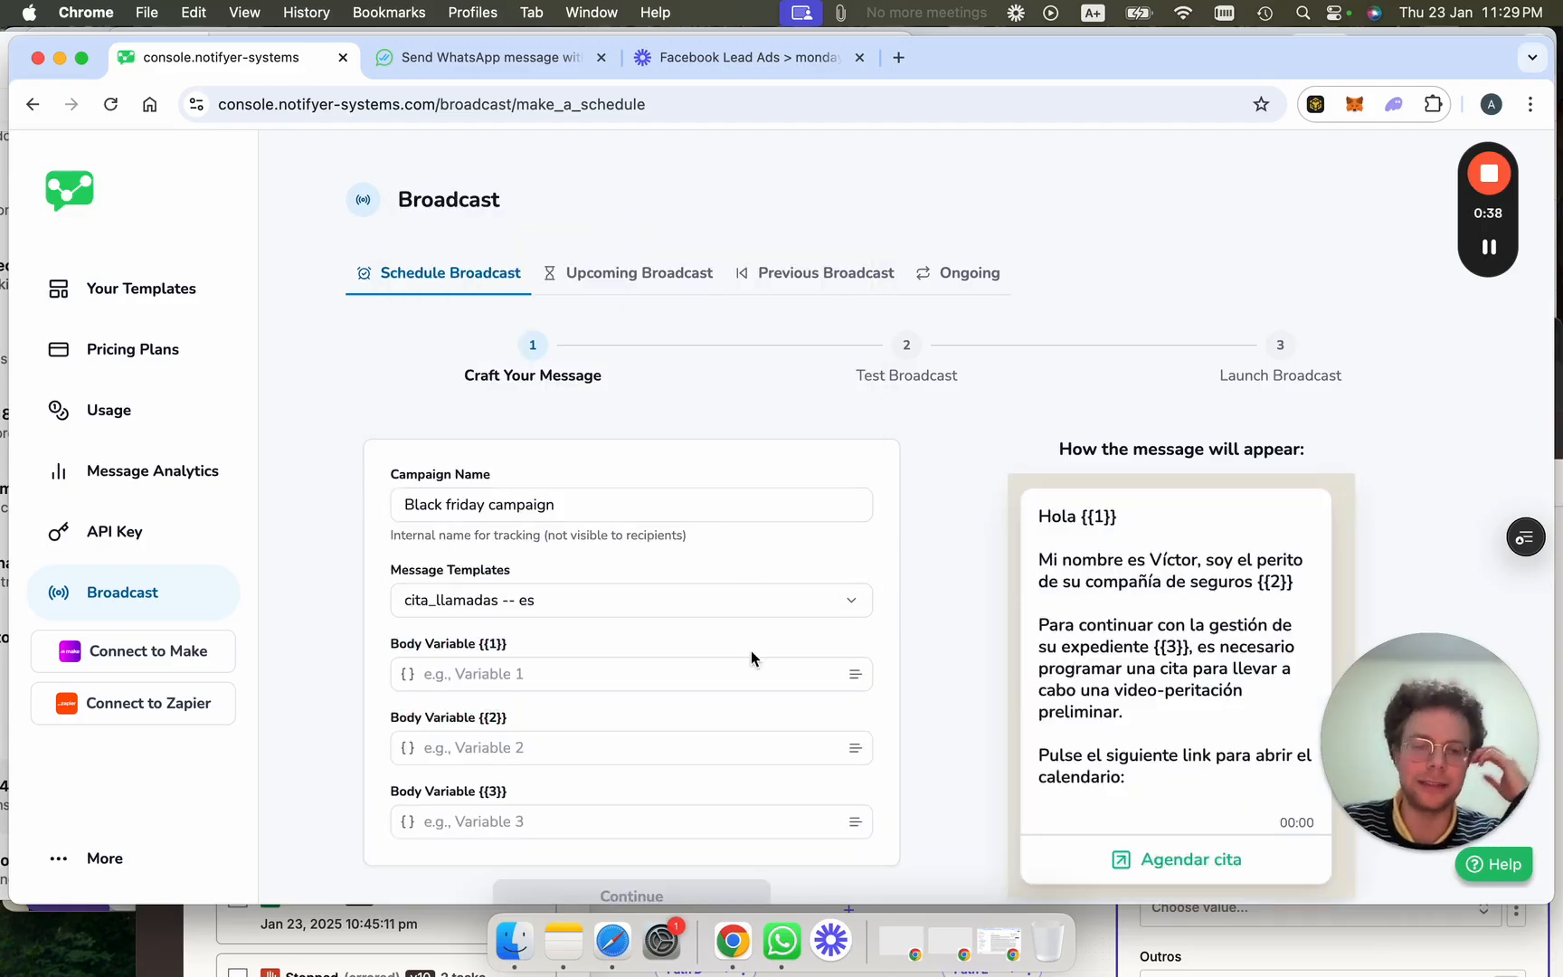
# Fill the three body variables, accepting the suggested completion for the first.
pyautogui.scroll(-2, 751, 651)
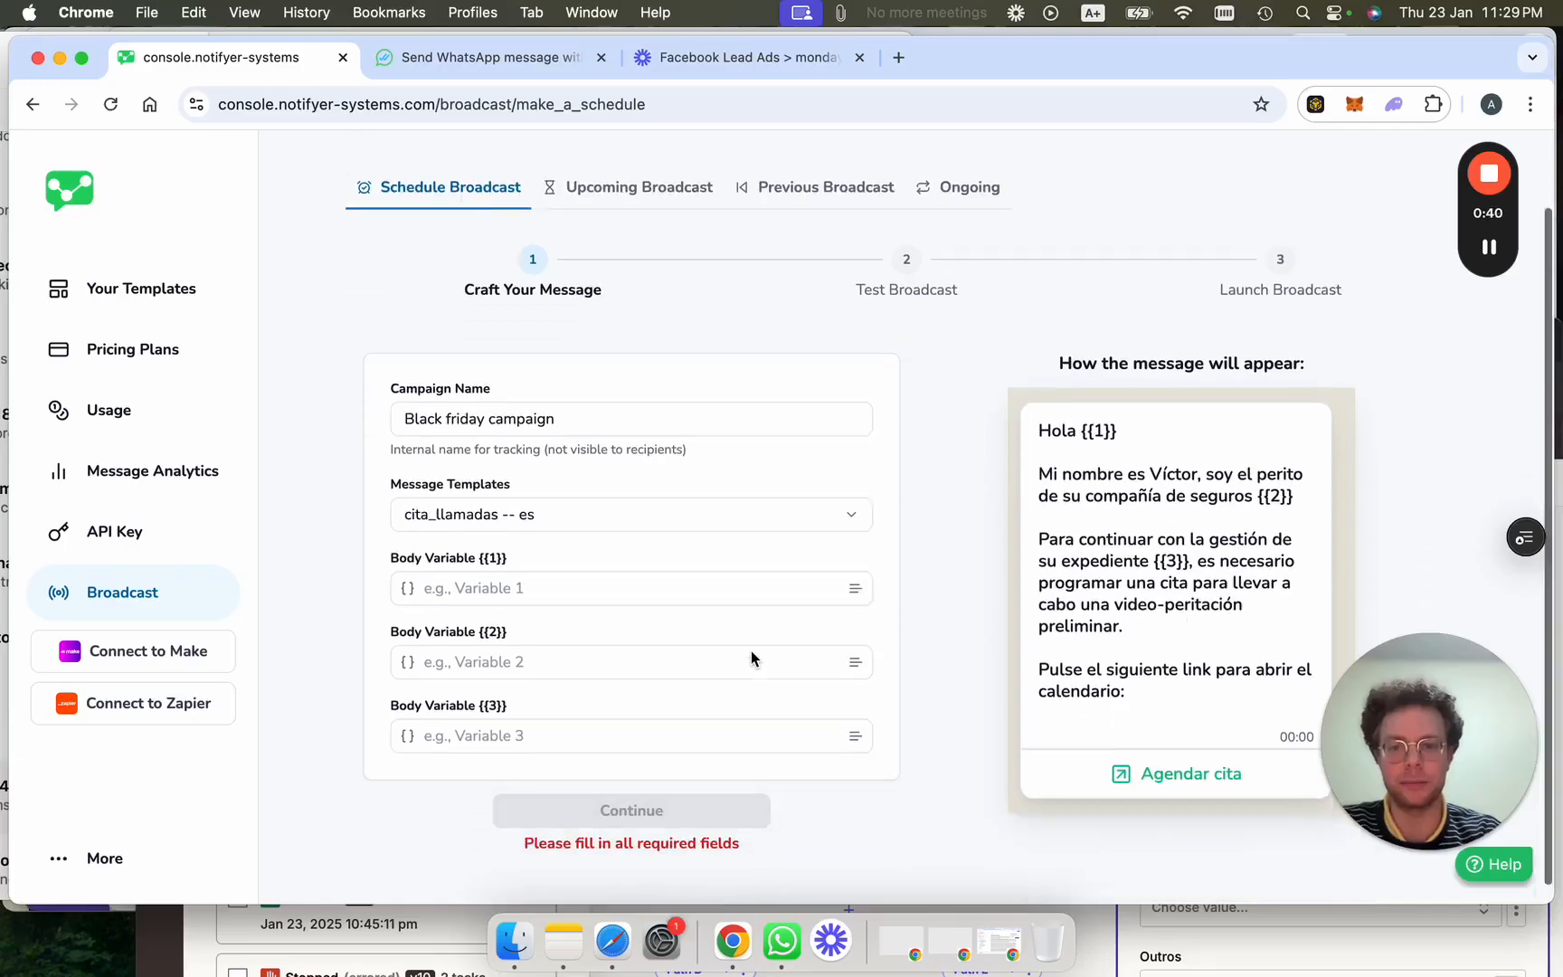
pyautogui.click(558, 581)
pyautogui.write('axe')
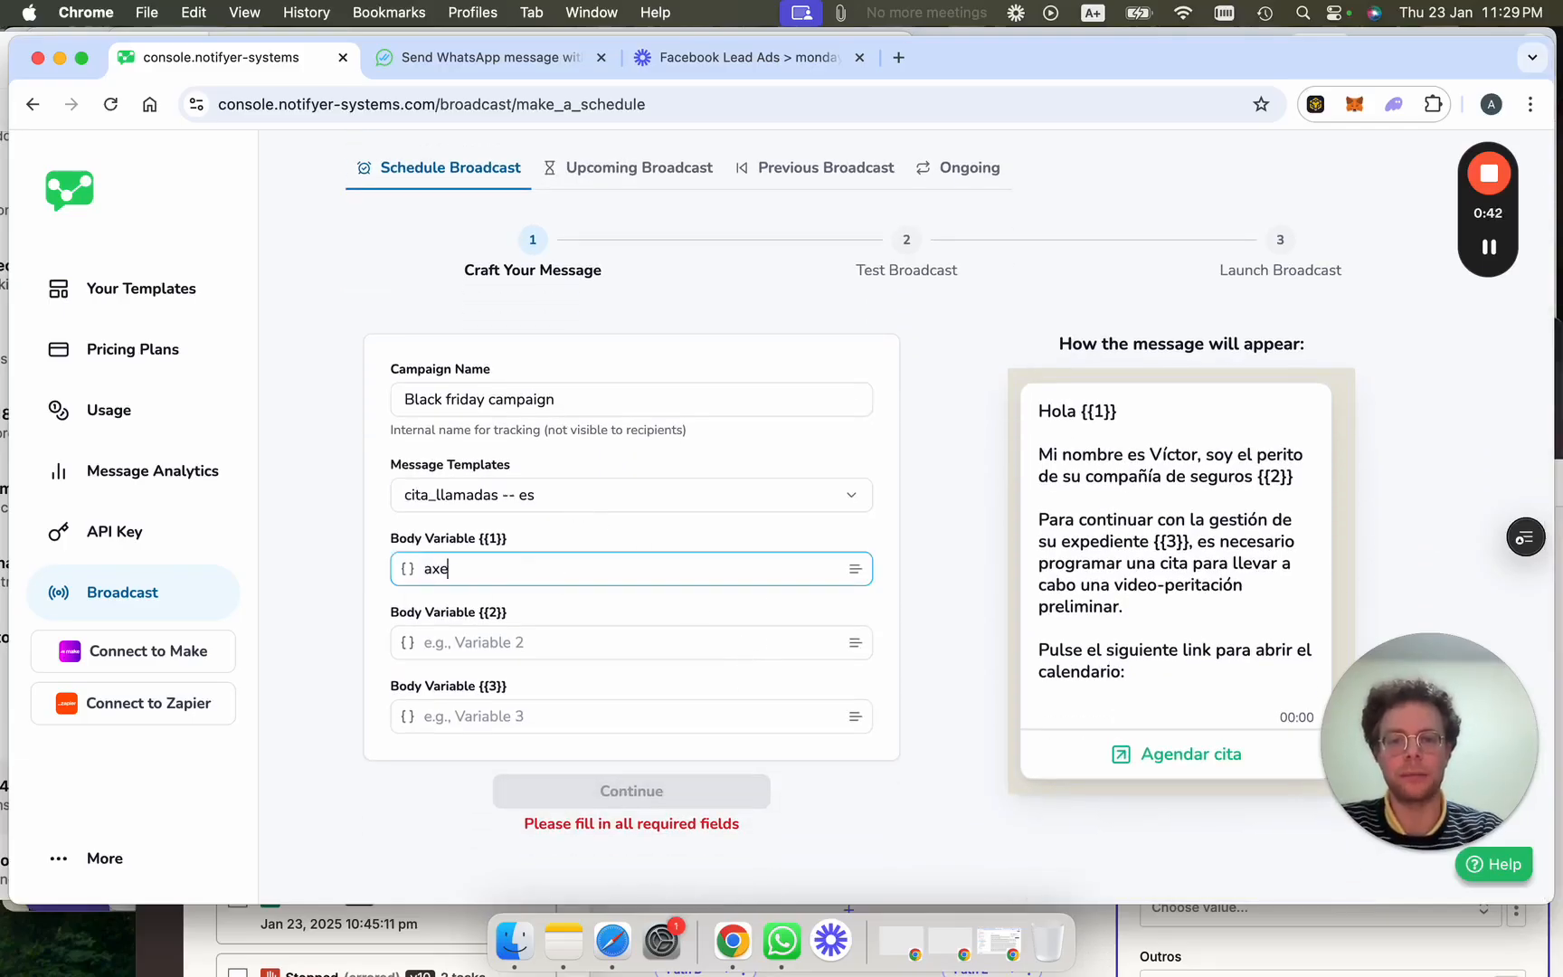
pyautogui.click(469, 593)
pyautogui.click(552, 640)
pyautogui.write('test')
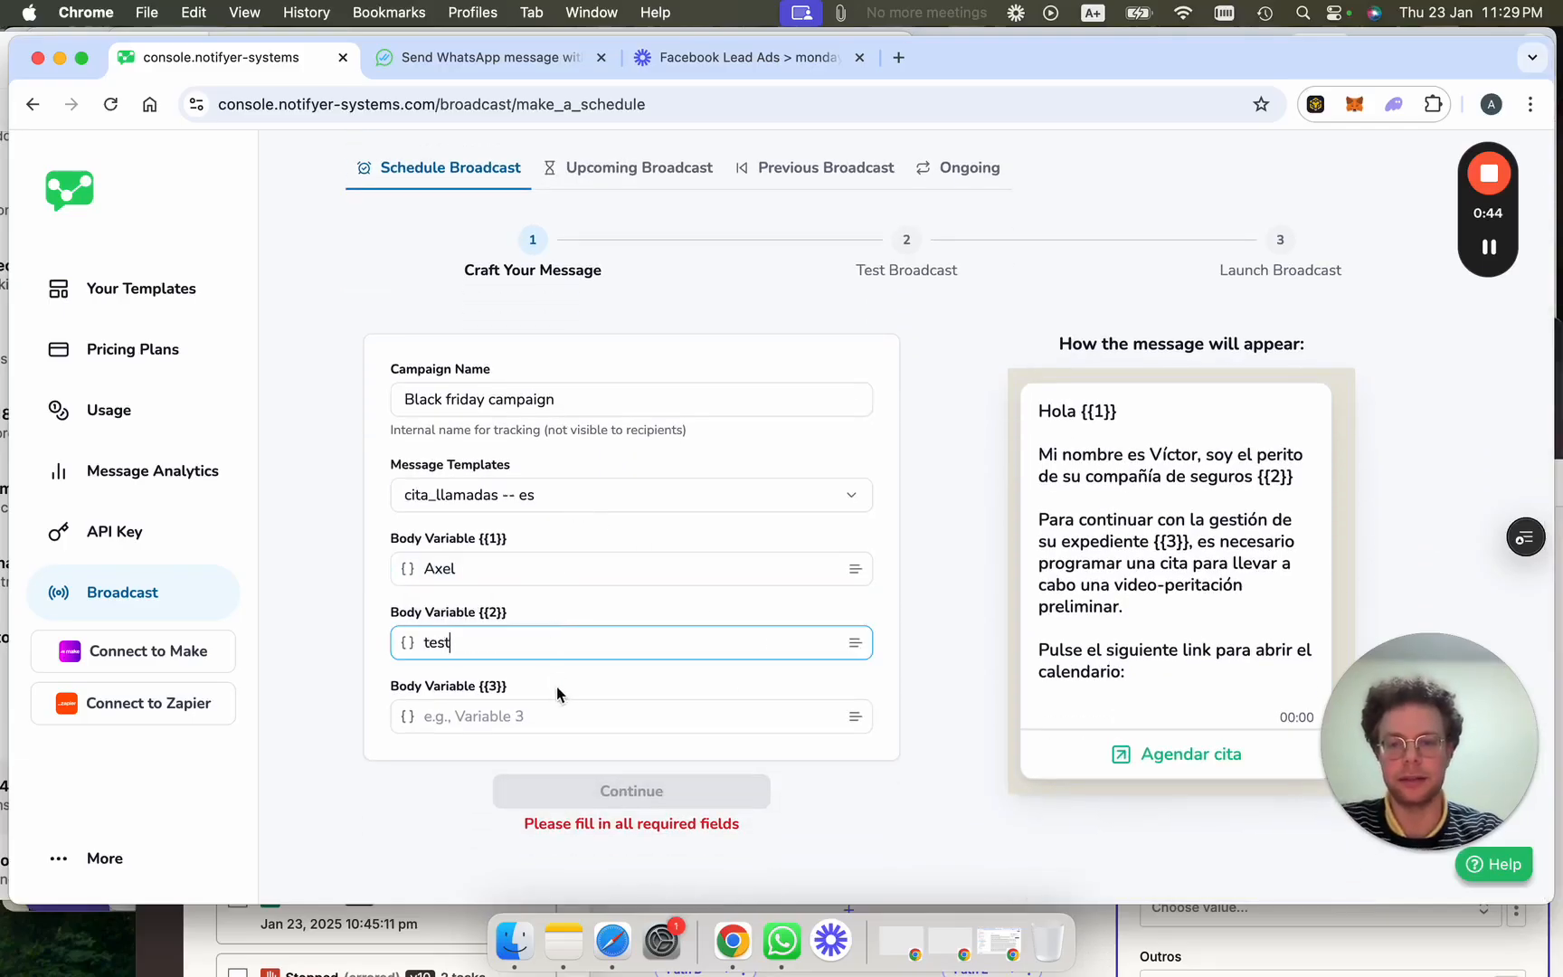
pyautogui.click(560, 719)
pyautogui.write('test')
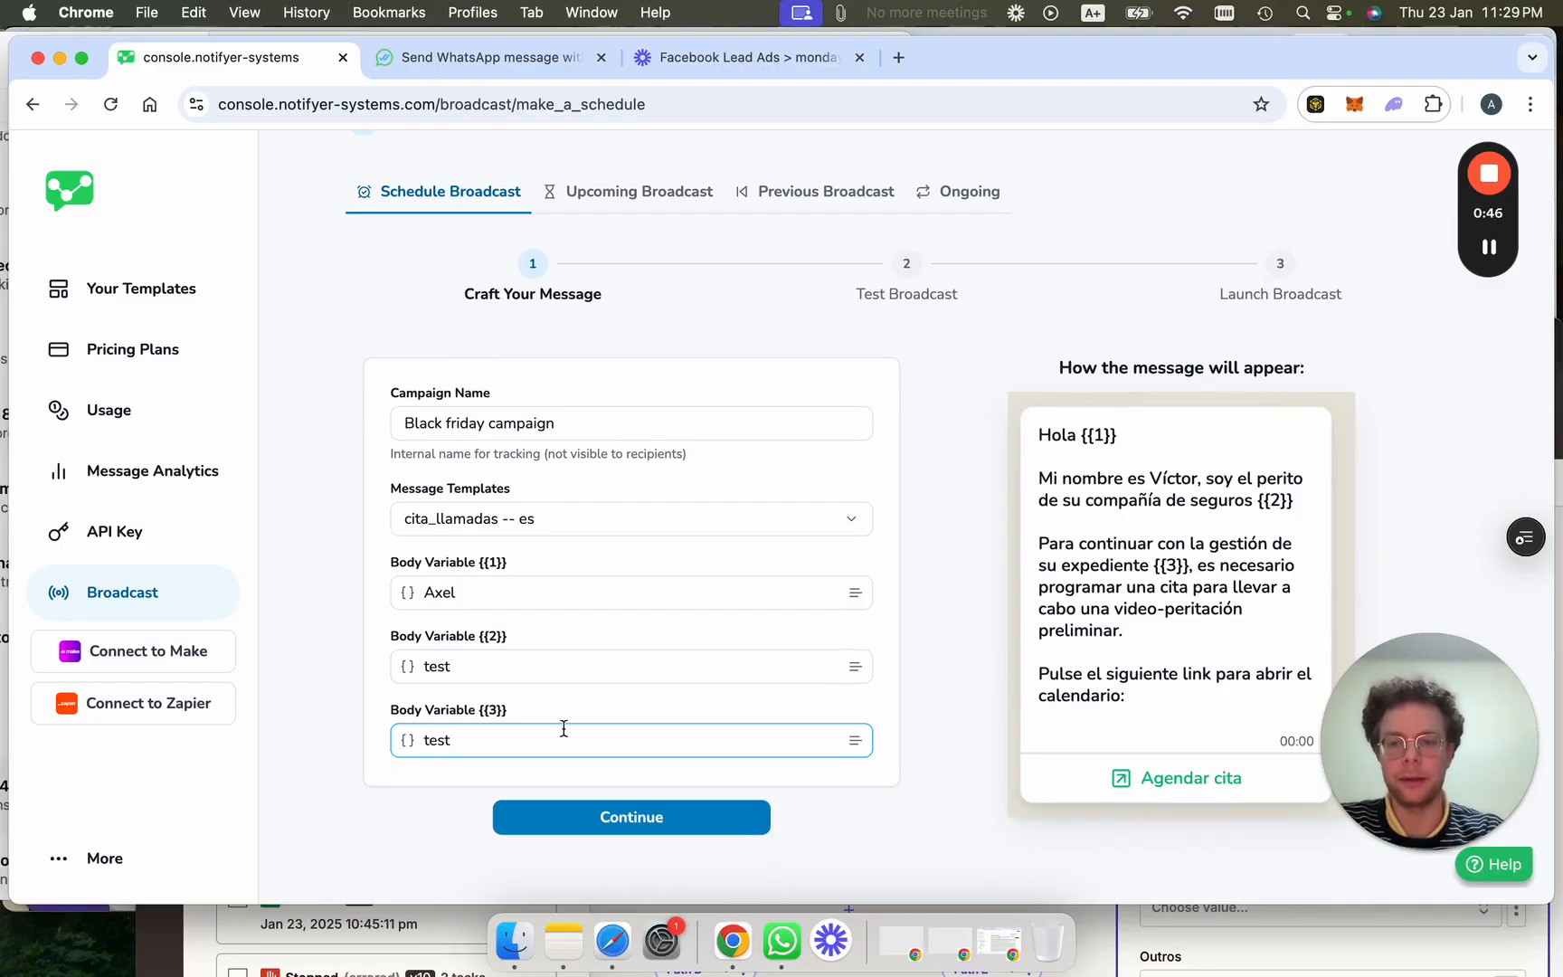
pyautogui.click(490, 654)
pyautogui.press('super+a')
pyautogui.write('demo')
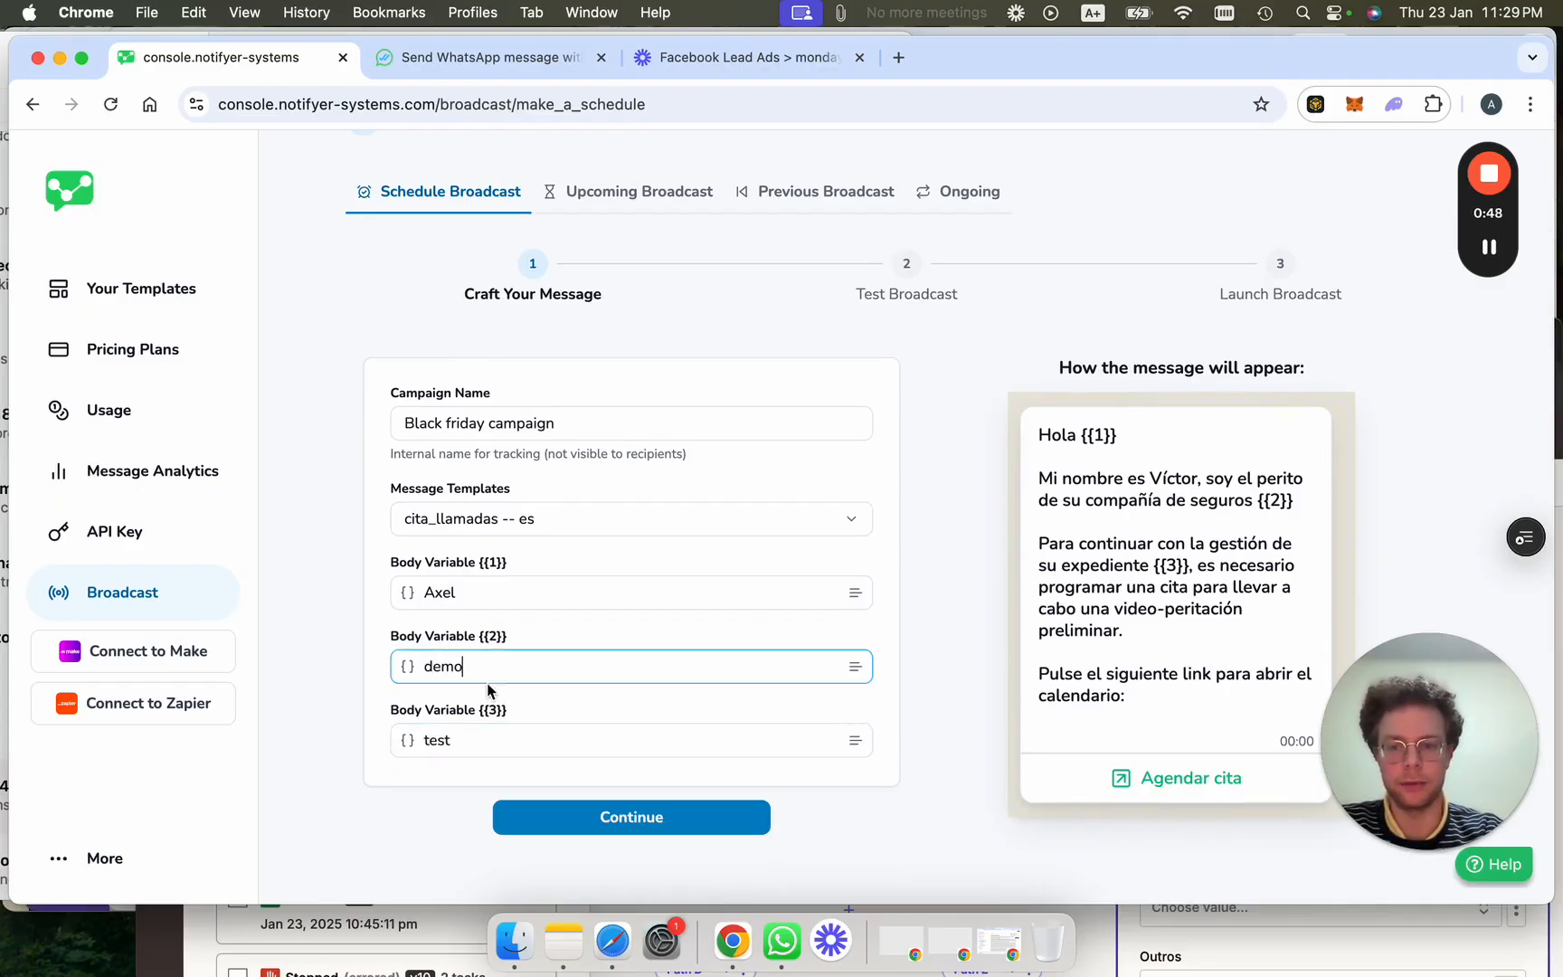
pyautogui.click(483, 741)
pyautogui.press('super+a')
pyautogui.write('1213012')
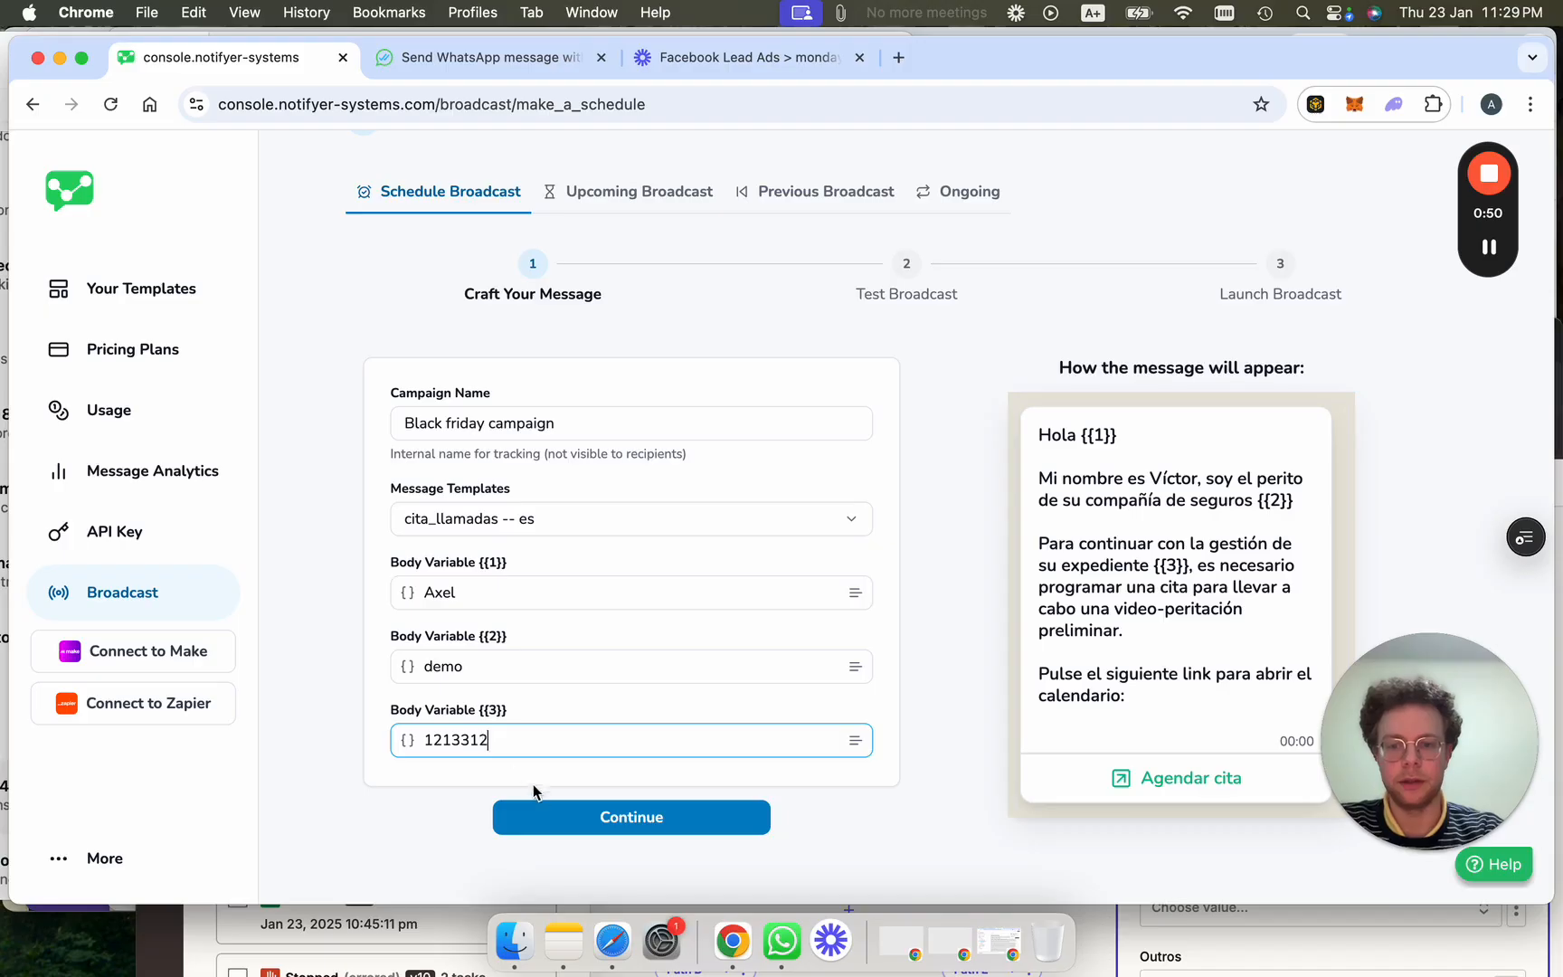
pyautogui.click(601, 820)
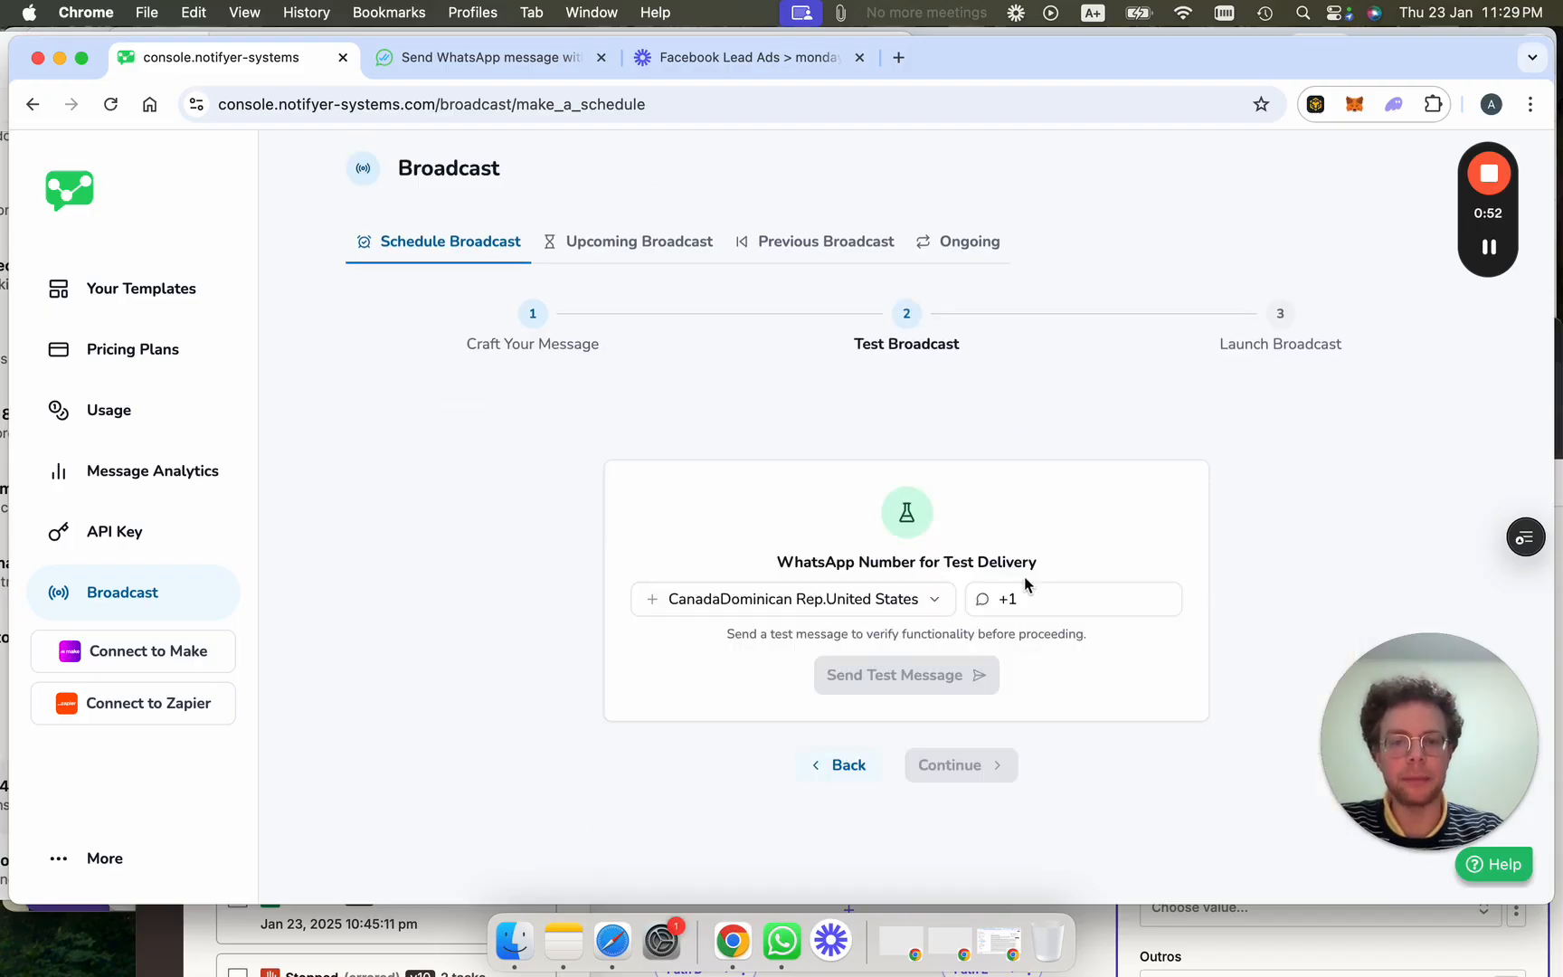
pyautogui.click(897, 614)
# Send a test of the broadcast to a French WhatsApp number and continue to Launch Broadcast.
pyautogui.scroll(-3, 886, 411)
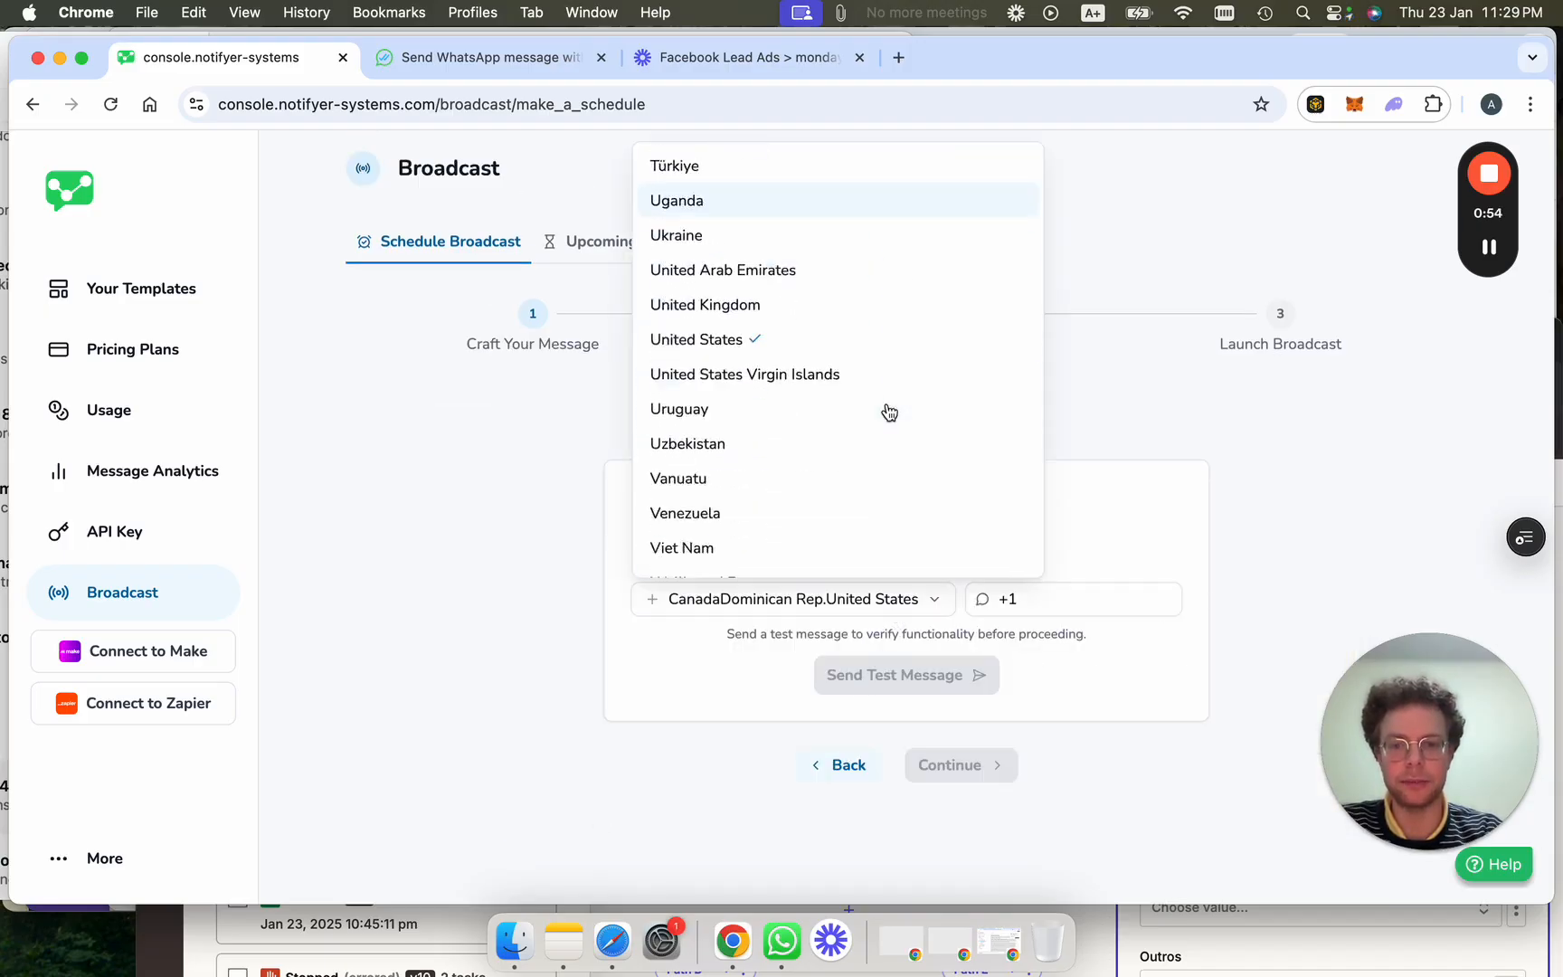
pyautogui.scroll(3, 889, 413)
pyautogui.scroll(15, 887, 412)
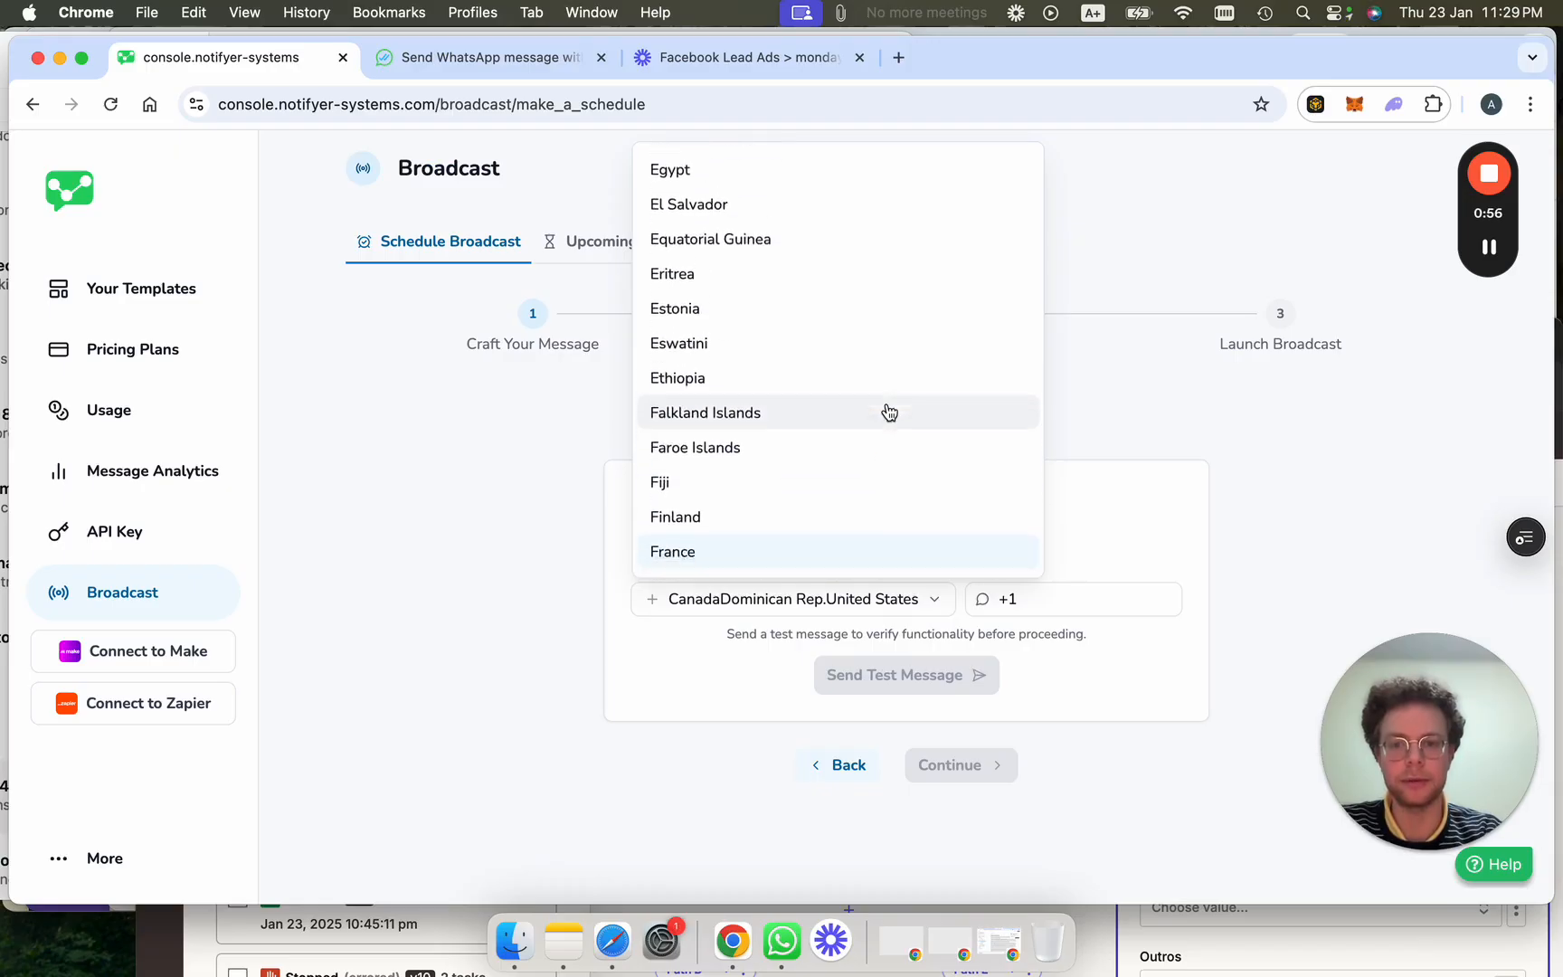
pyautogui.scroll(-1, 872, 530)
pyautogui.click(869, 507)
pyautogui.click(1058, 597)
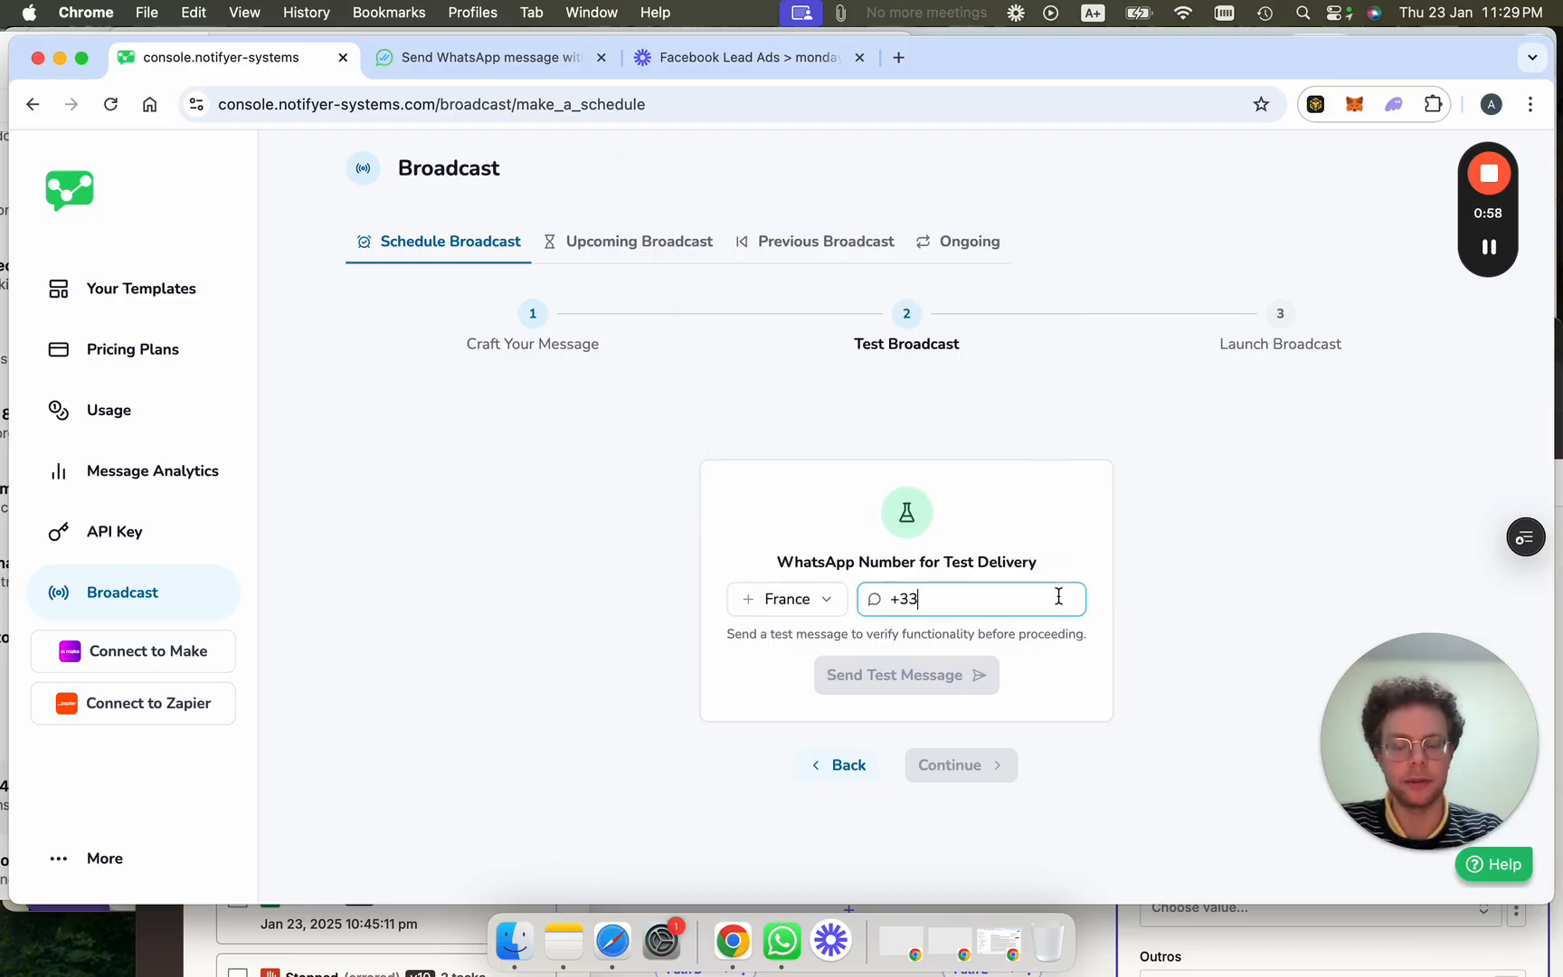
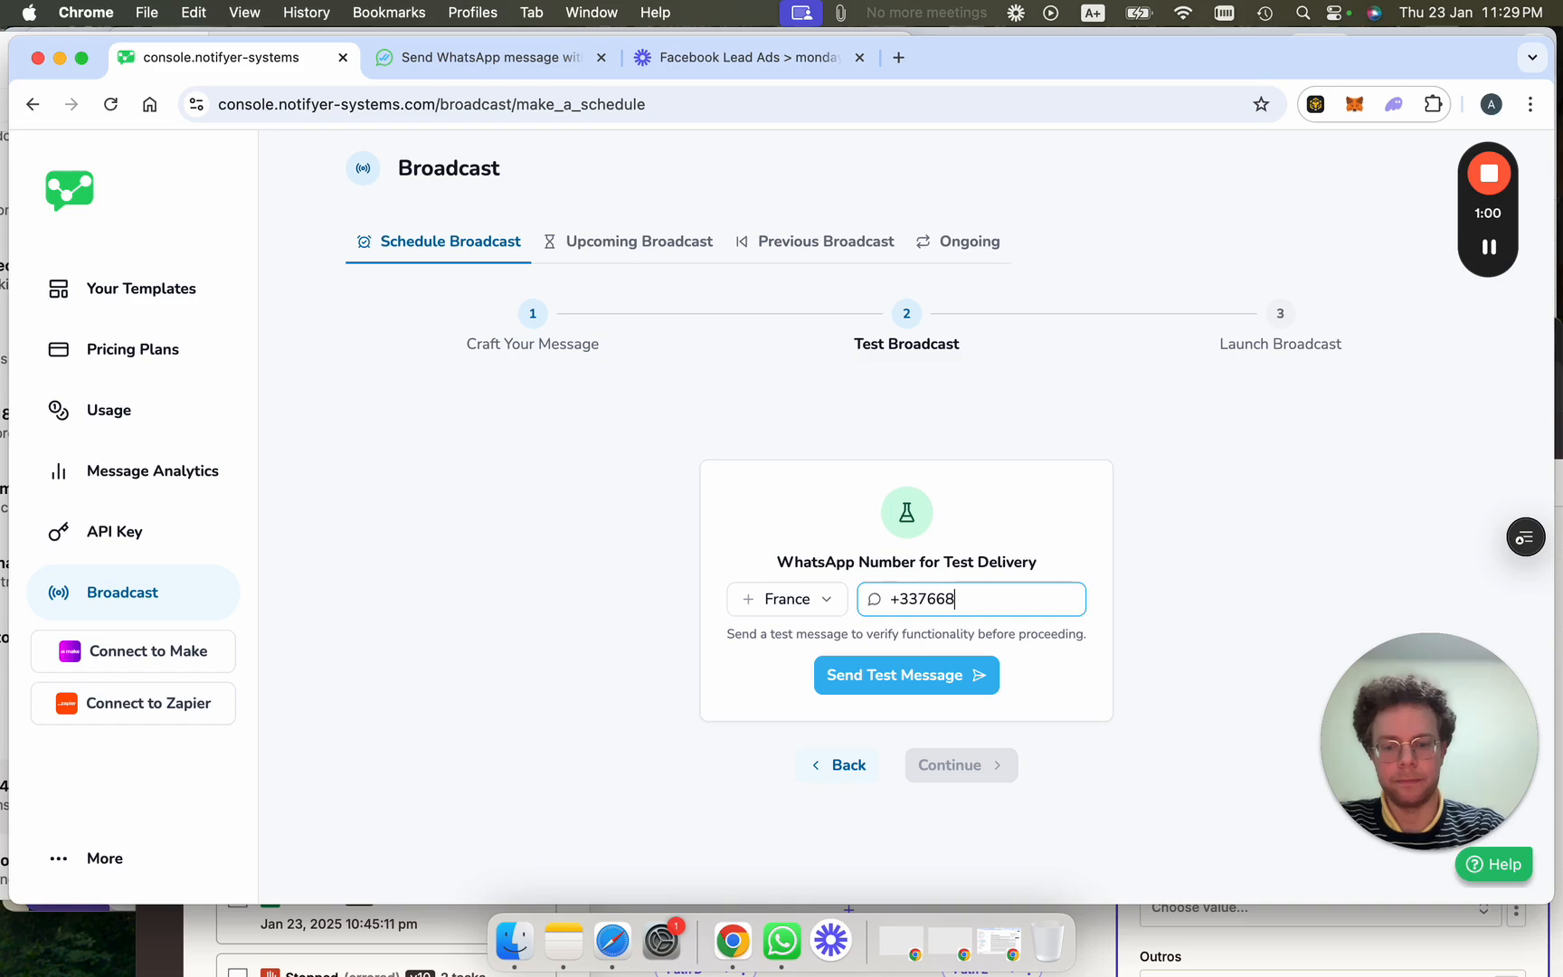
pyautogui.click(950, 675)
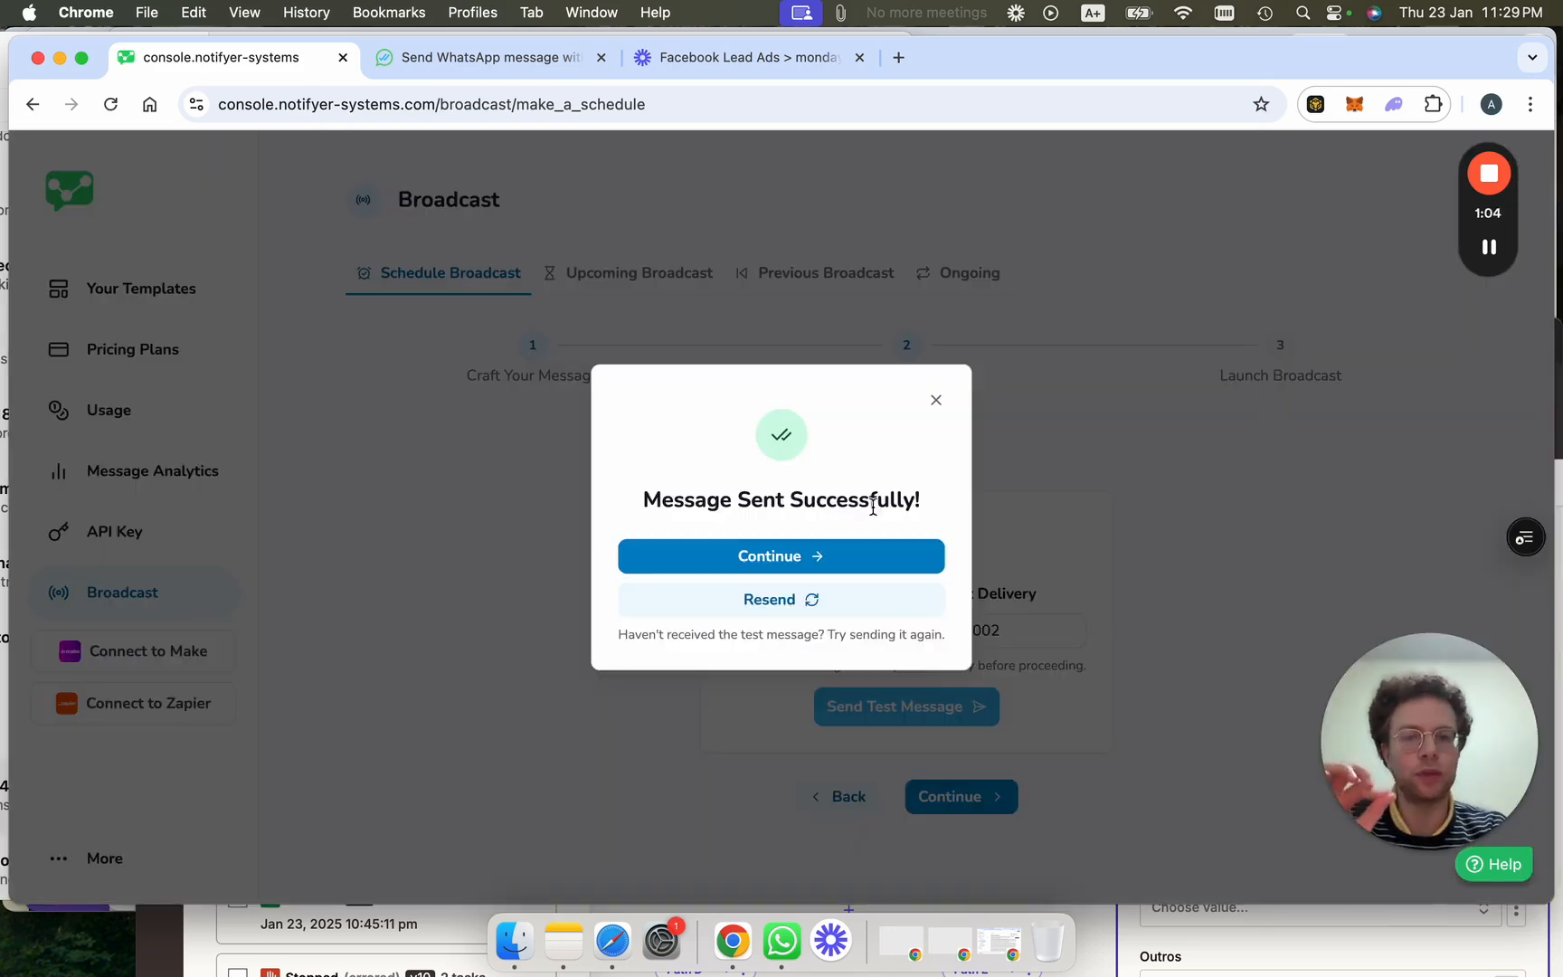
pyautogui.click(821, 559)
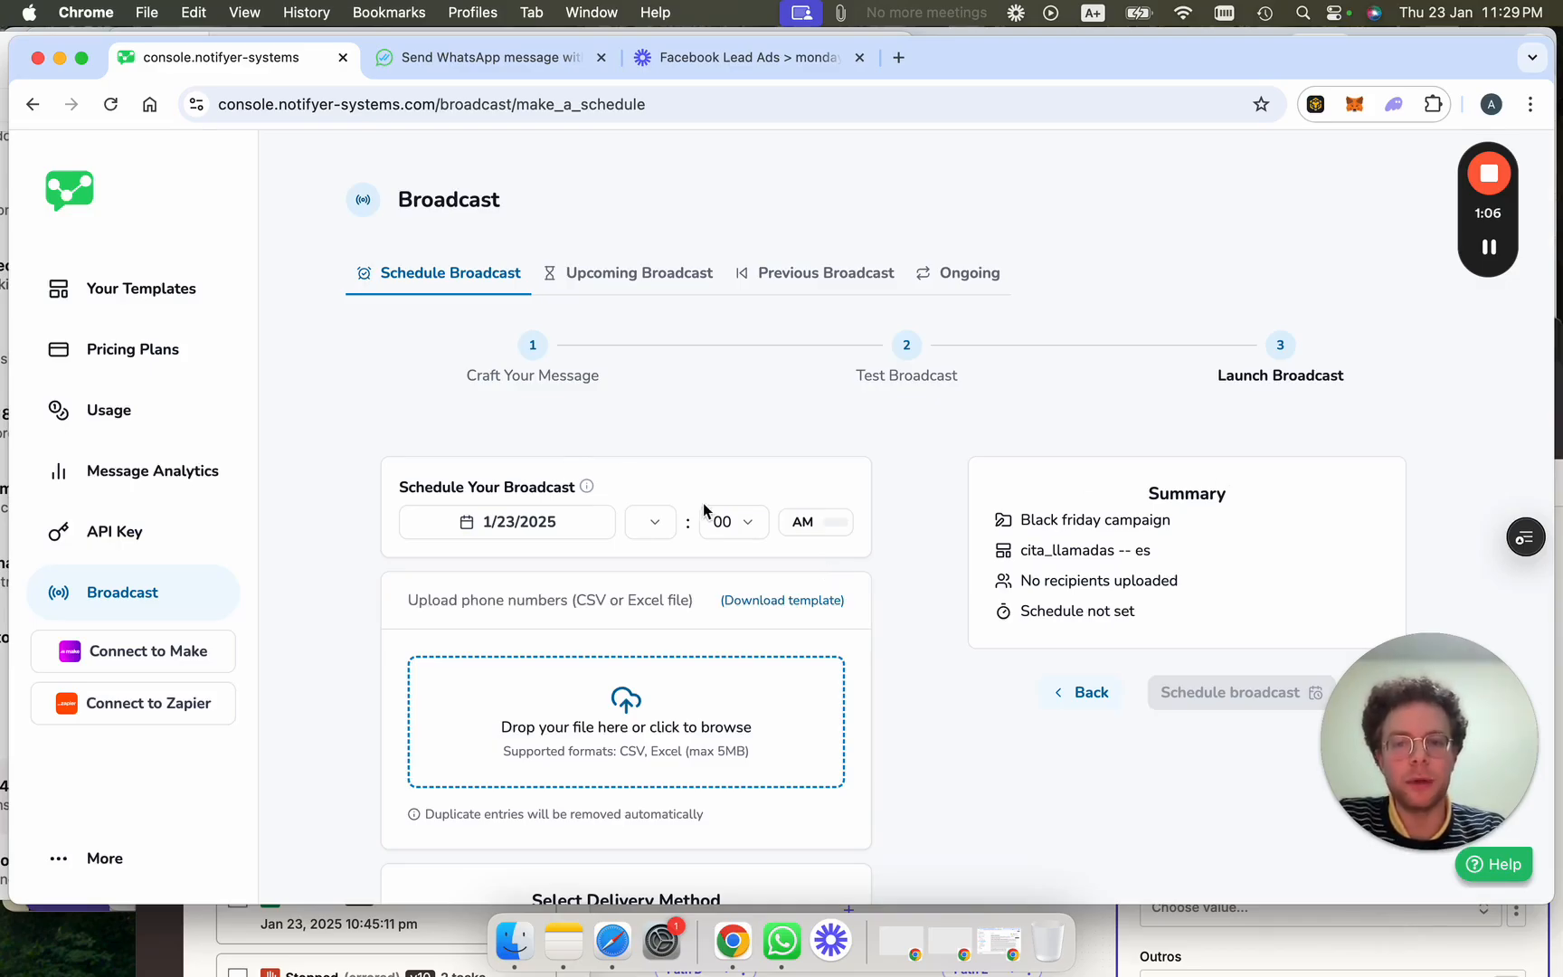
# Schedule the broadcast for January 24, 2025 at 04:00 and review Smart Delivery's 4-per-batch, 95% settings.
pyautogui.scroll(-3, 704, 511)
pyautogui.click(563, 351)
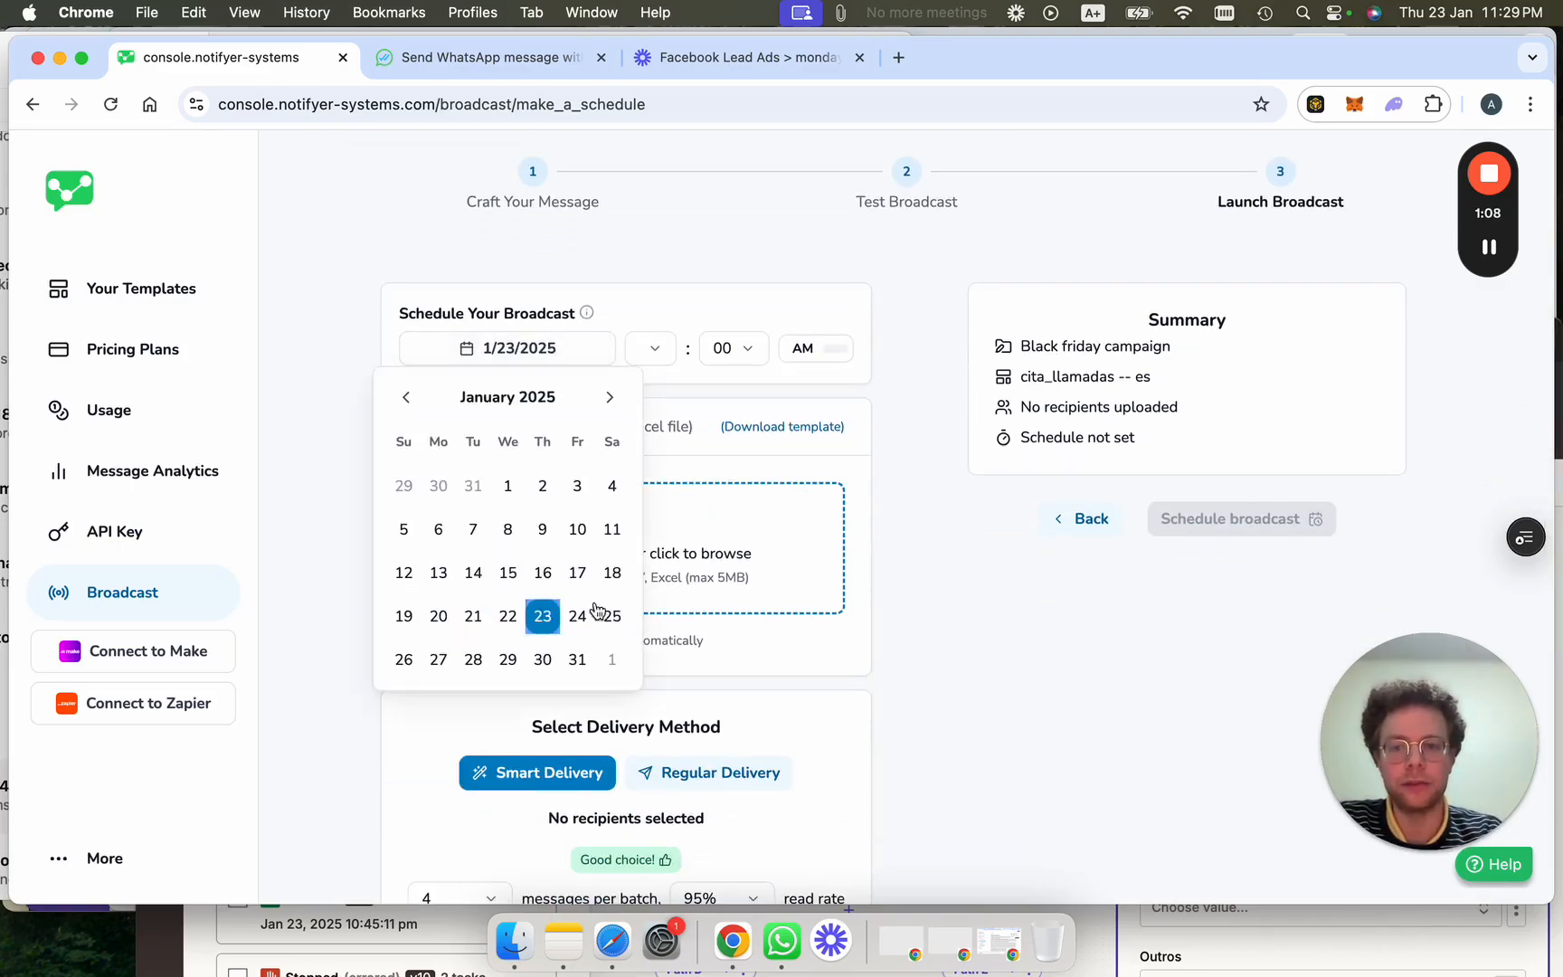
pyautogui.click(578, 616)
pyautogui.click(668, 357)
pyautogui.click(665, 487)
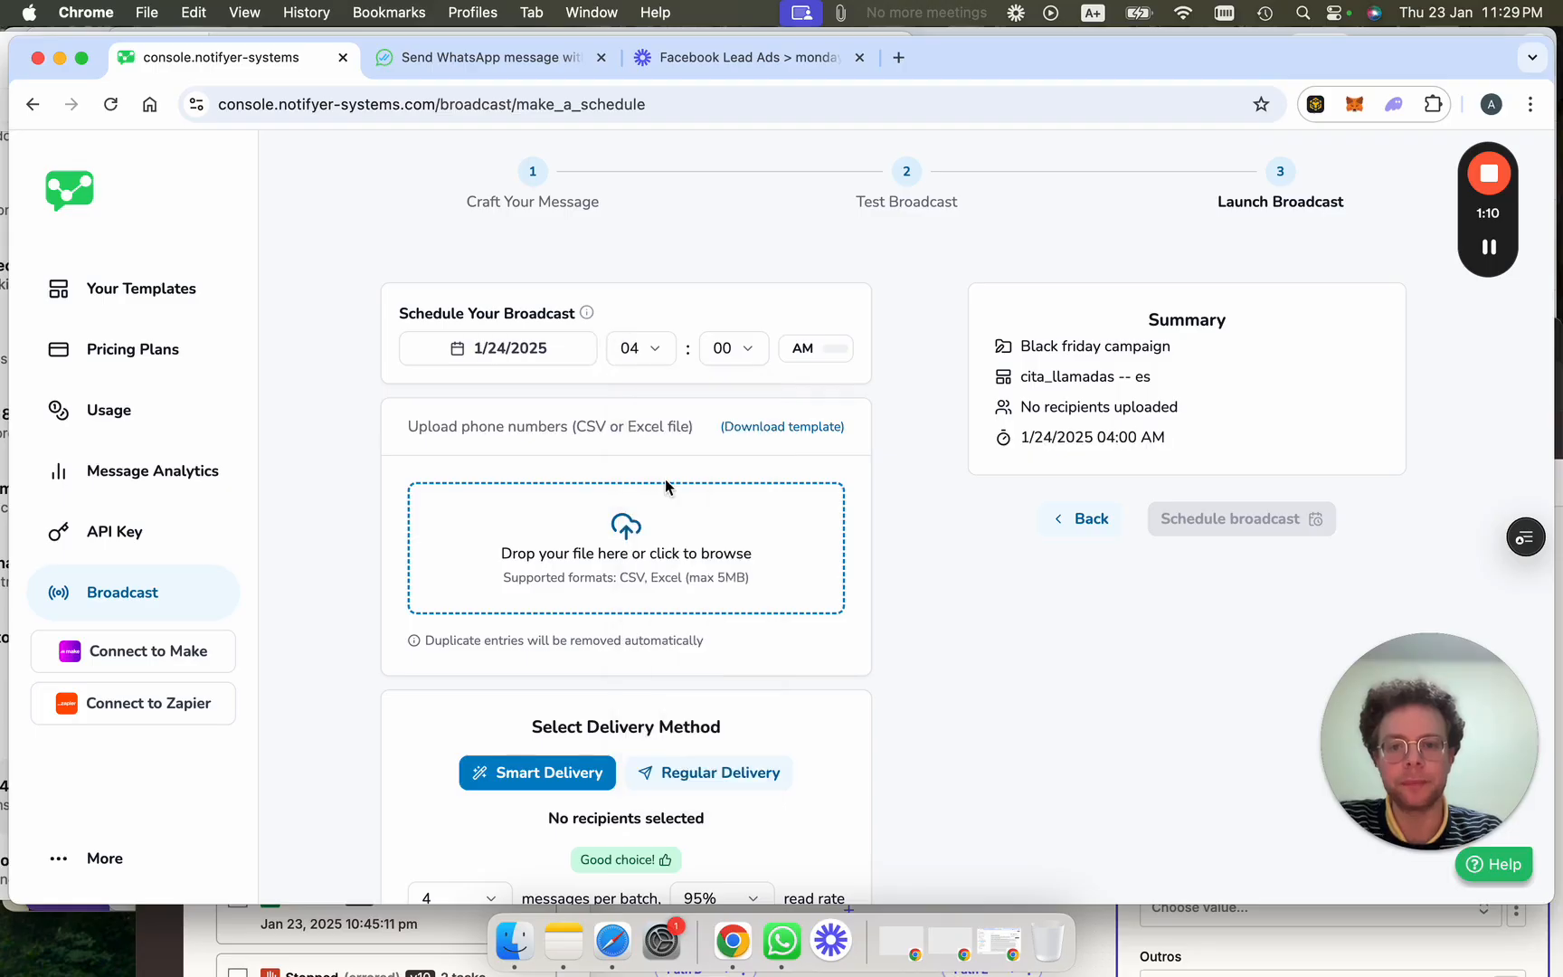
pyautogui.scroll(-2, 666, 582)
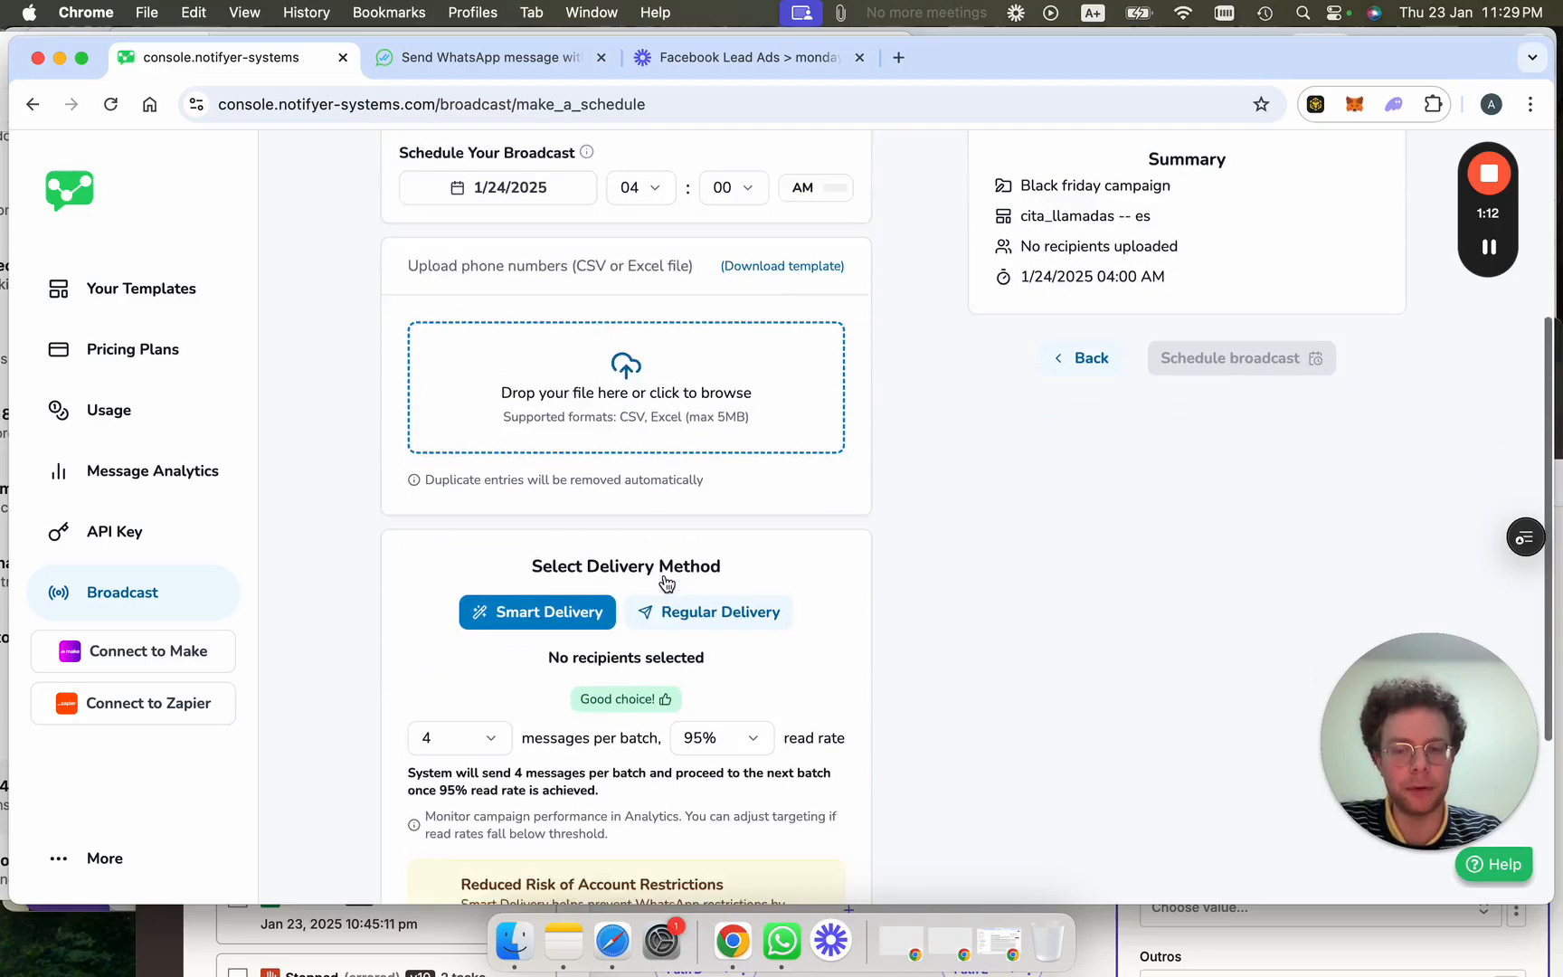
pyautogui.scroll(-2, 666, 581)
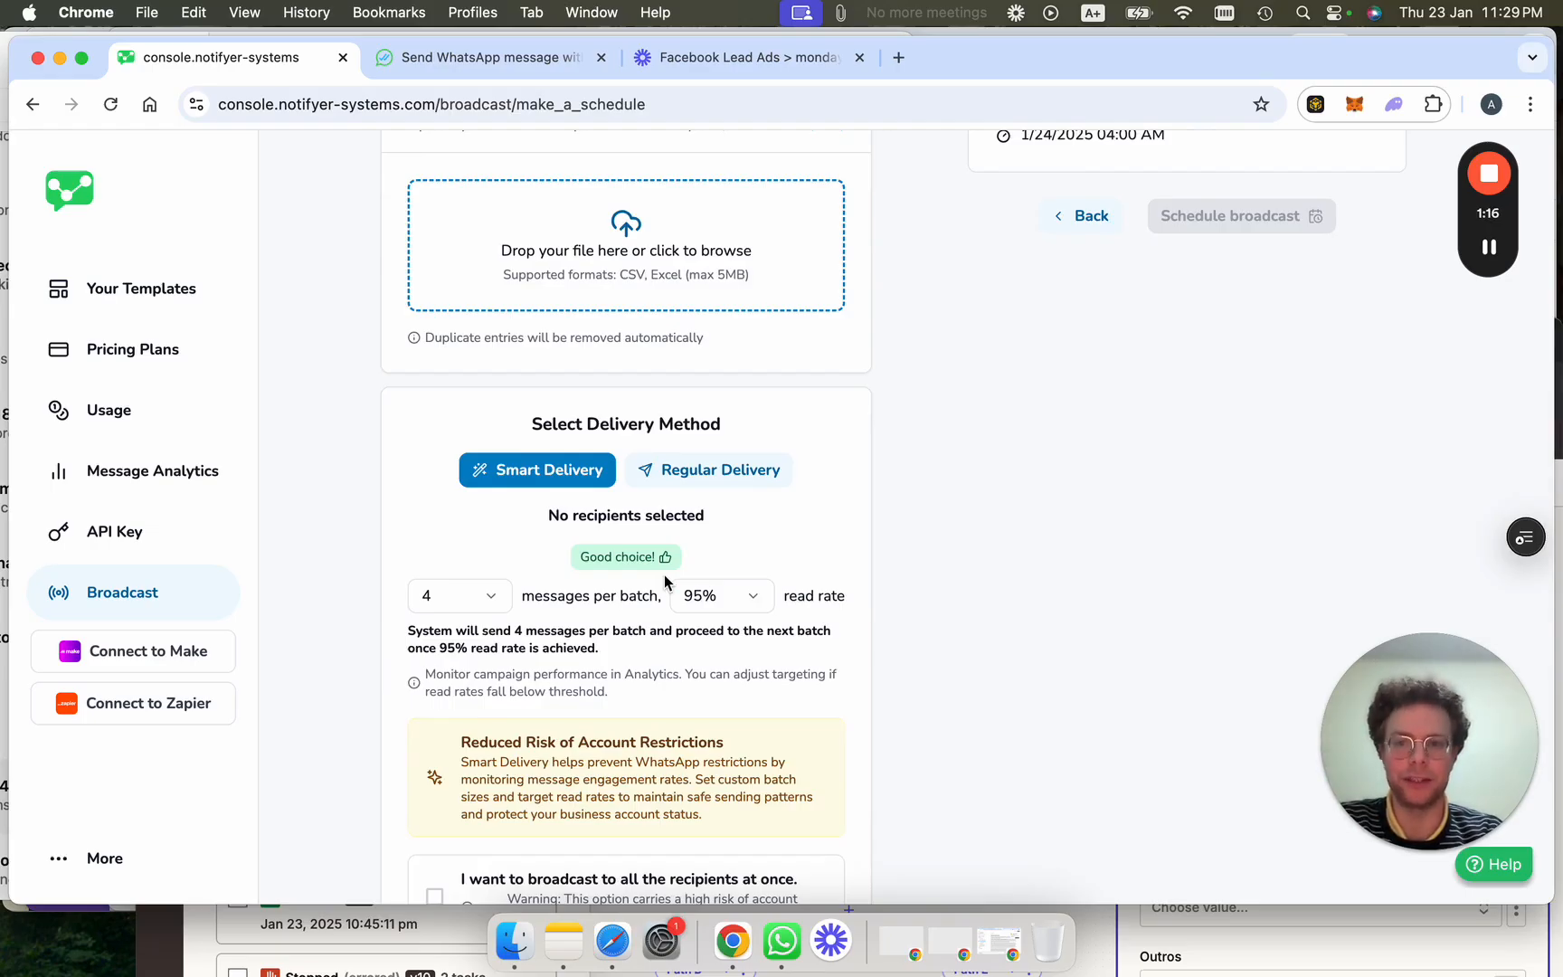
pyautogui.scroll(-2, 665, 582)
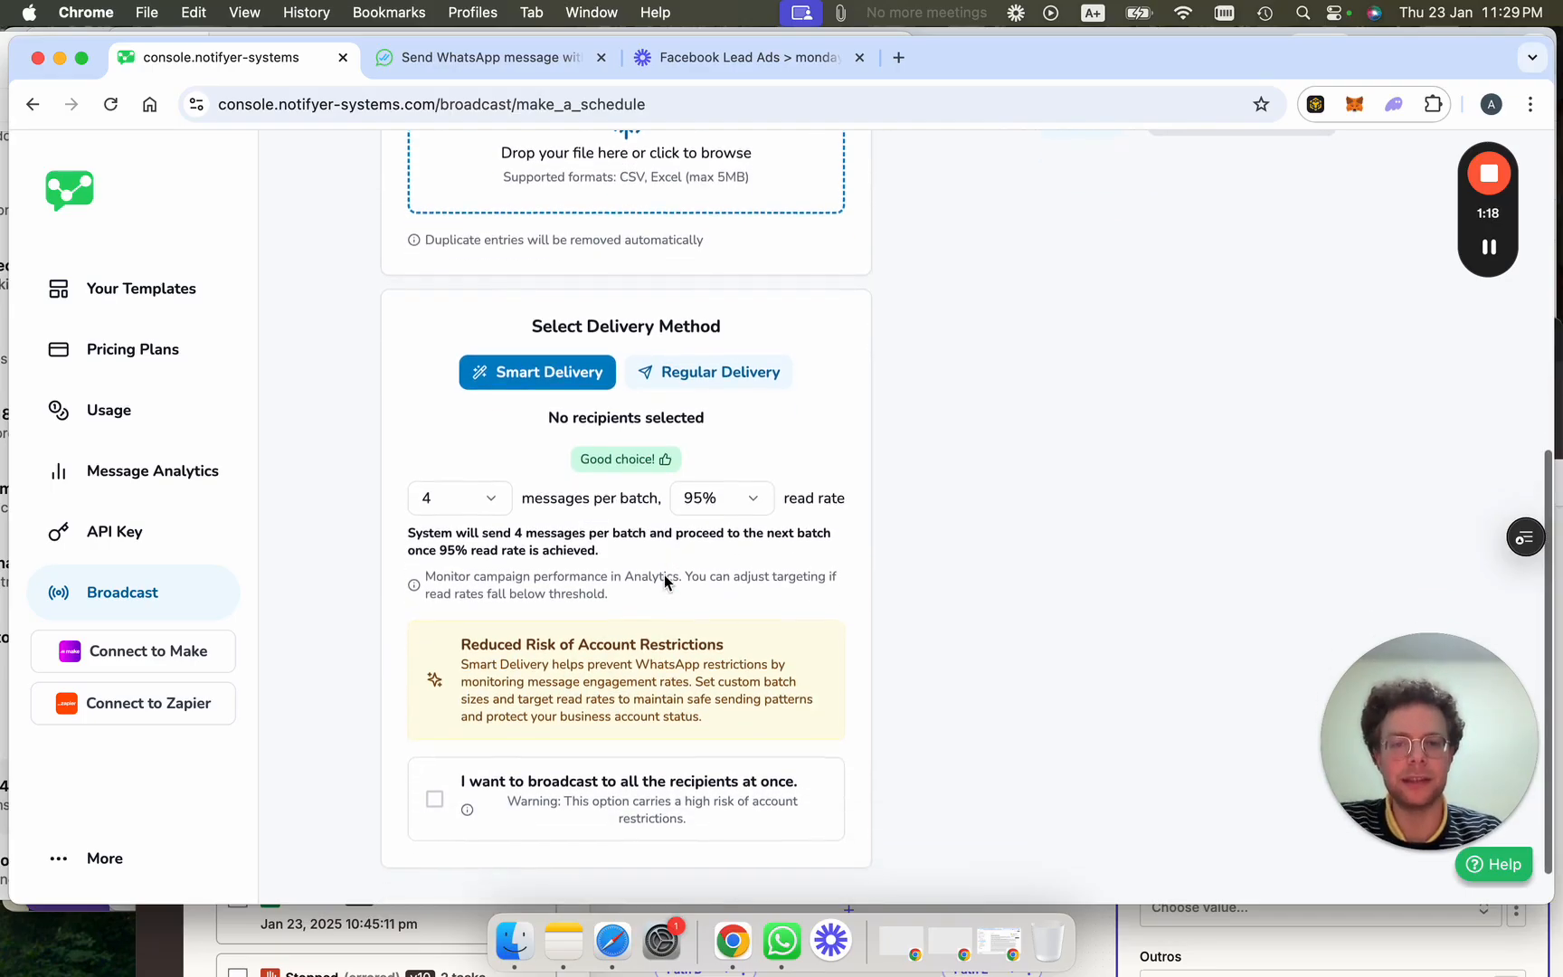
pyautogui.scroll(-1, 667, 582)
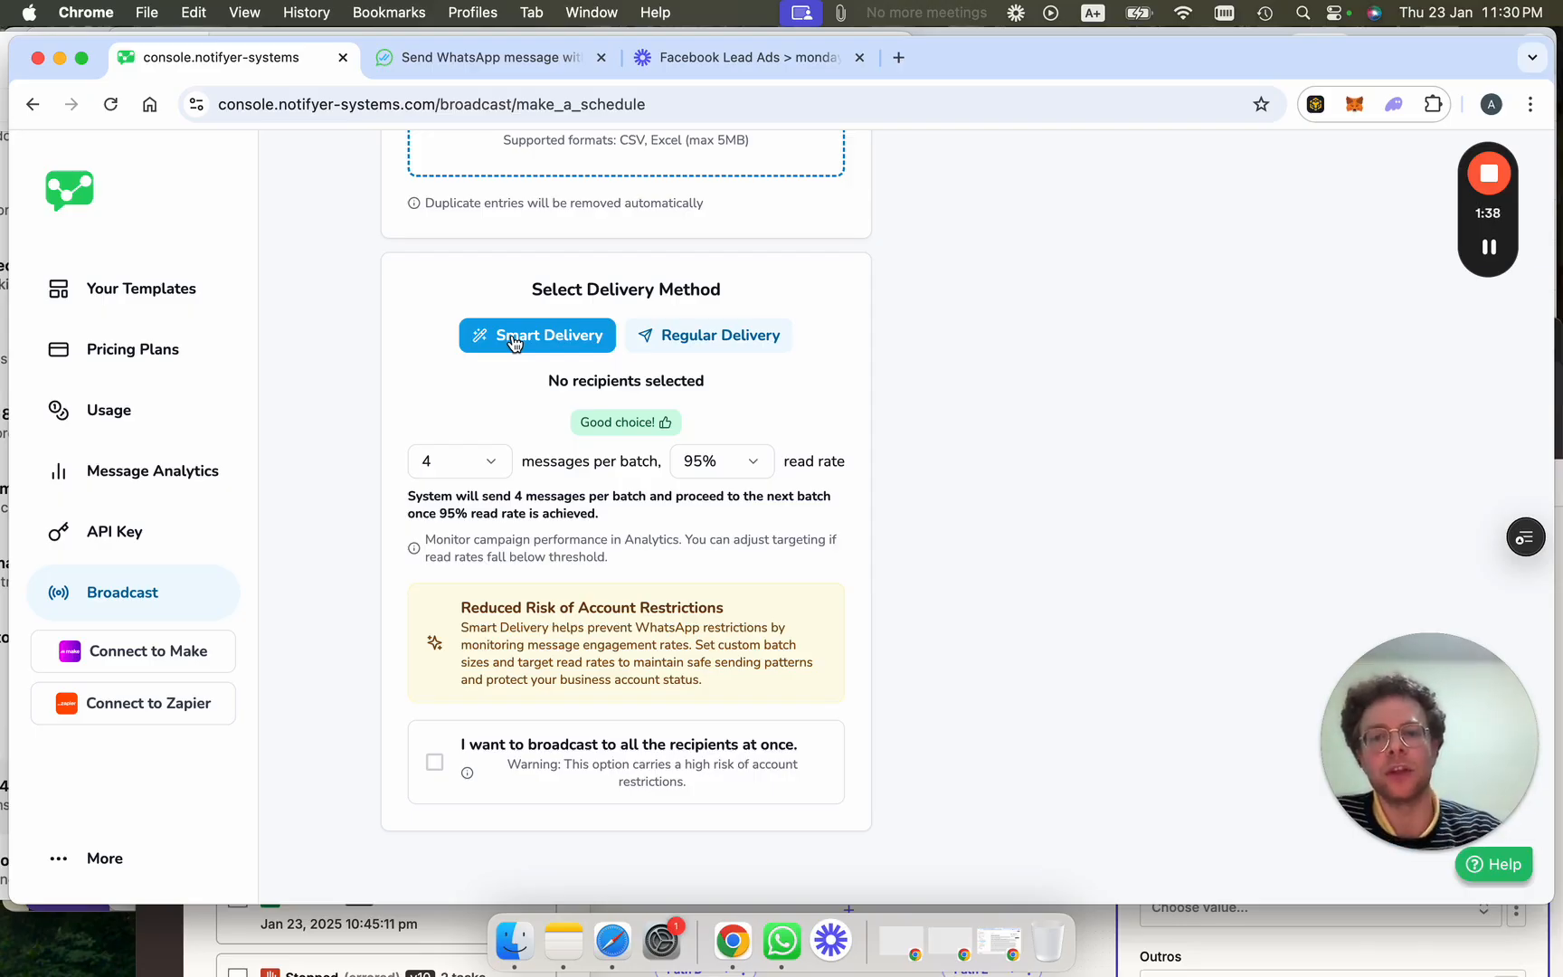
# Set Smart Delivery to 7 messages per batch with an 85% read-rate threshold.
pyautogui.click(438, 462)
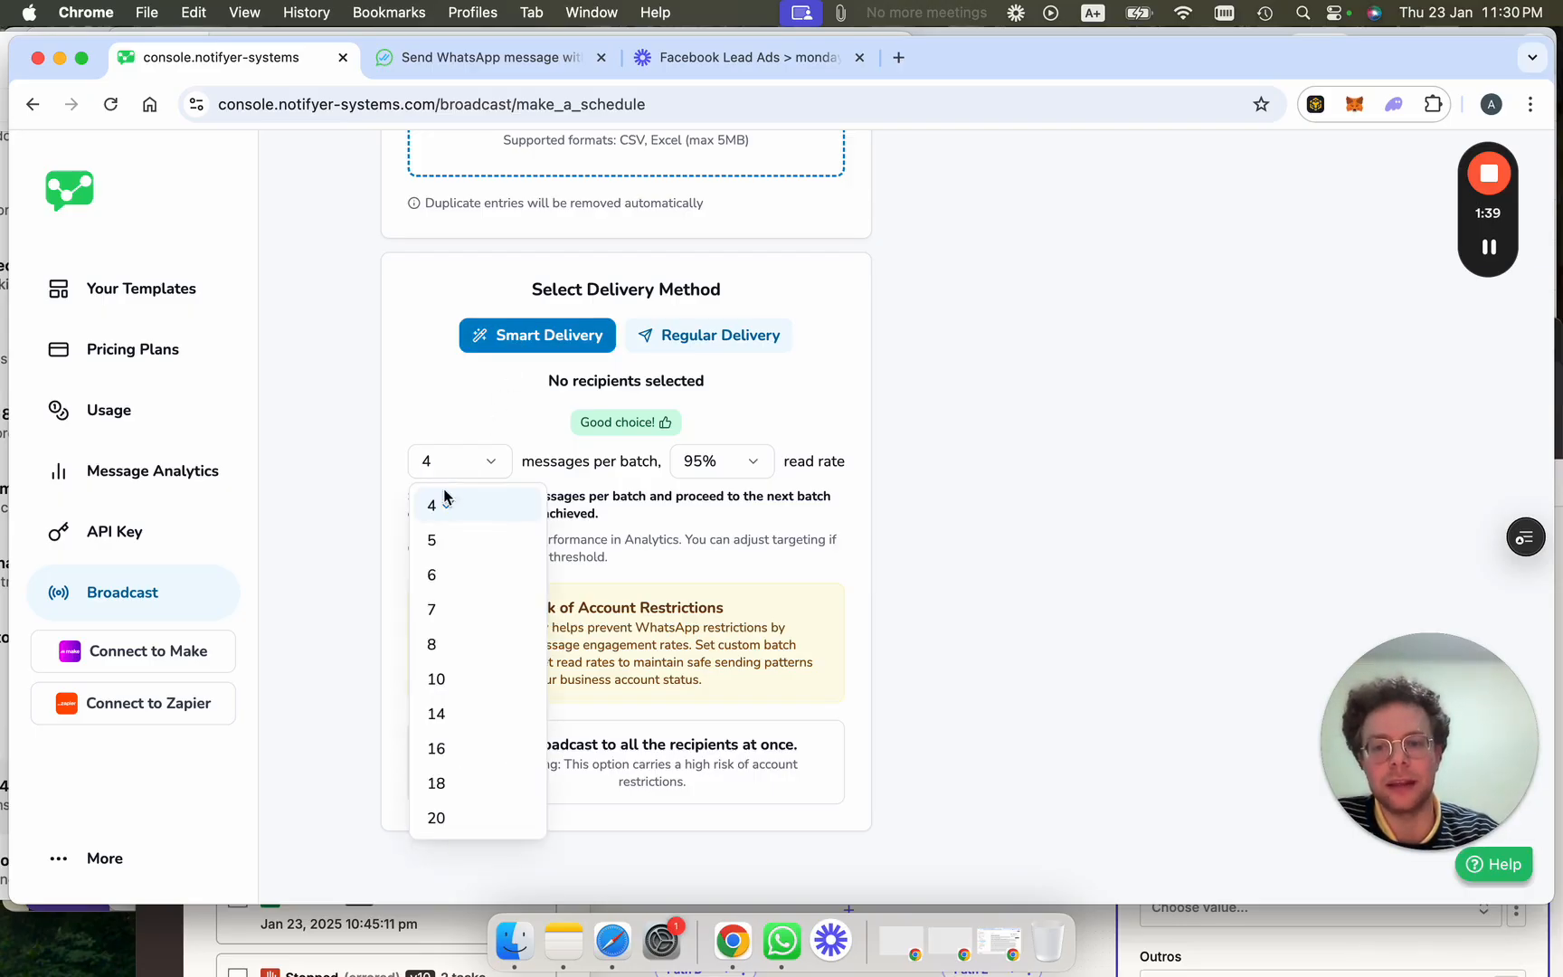
pyautogui.click(465, 615)
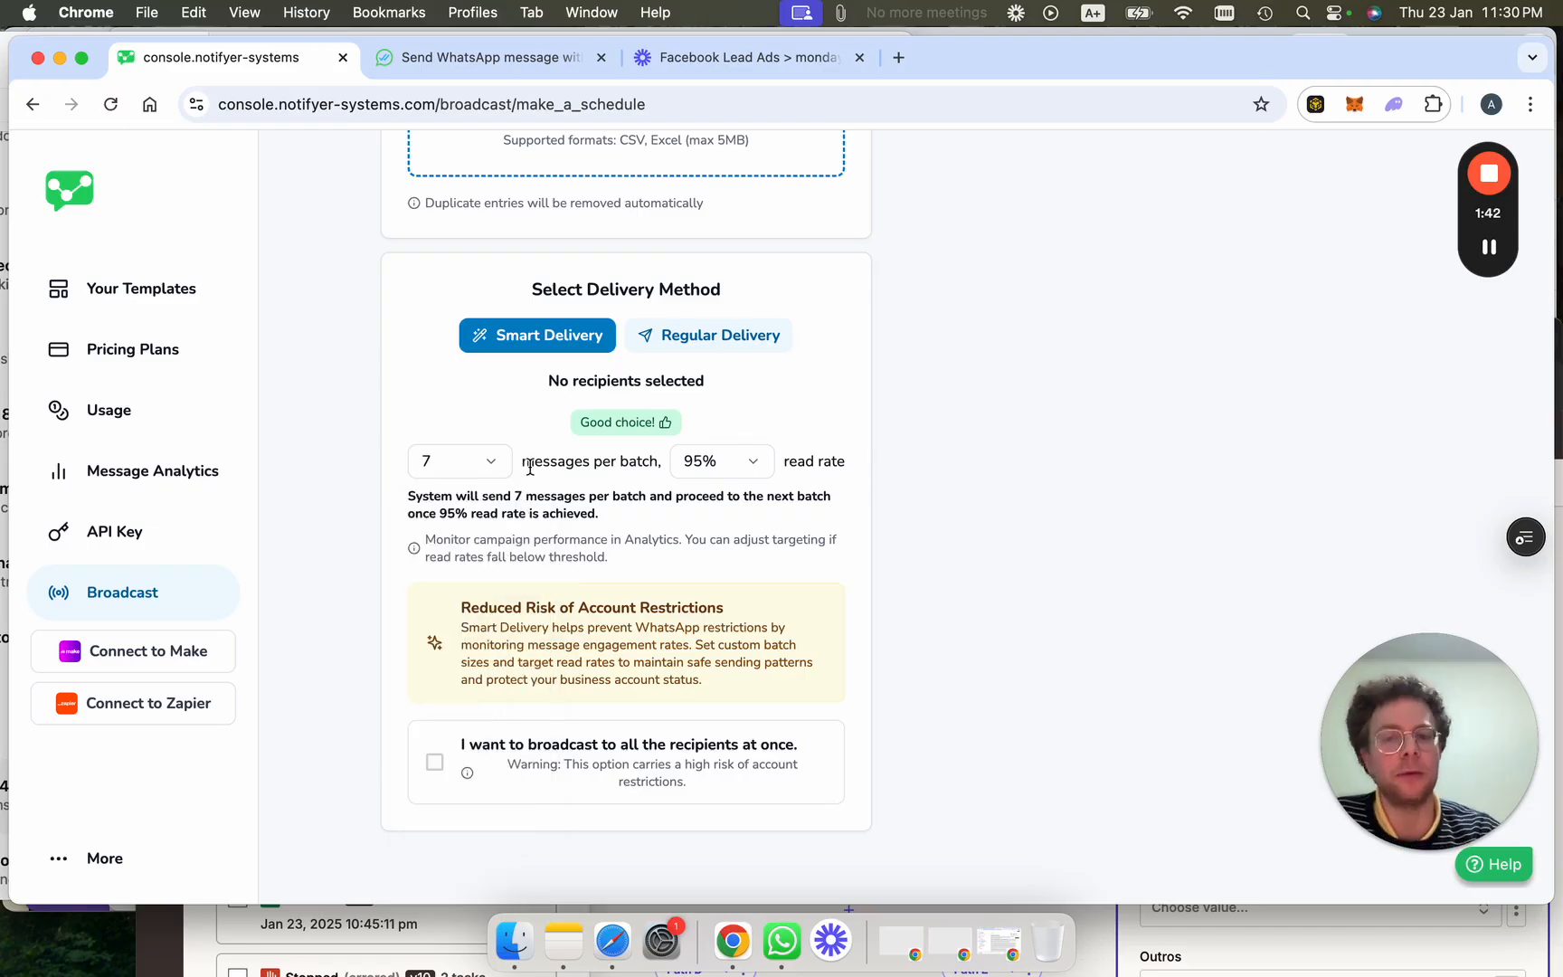
pyautogui.click(735, 459)
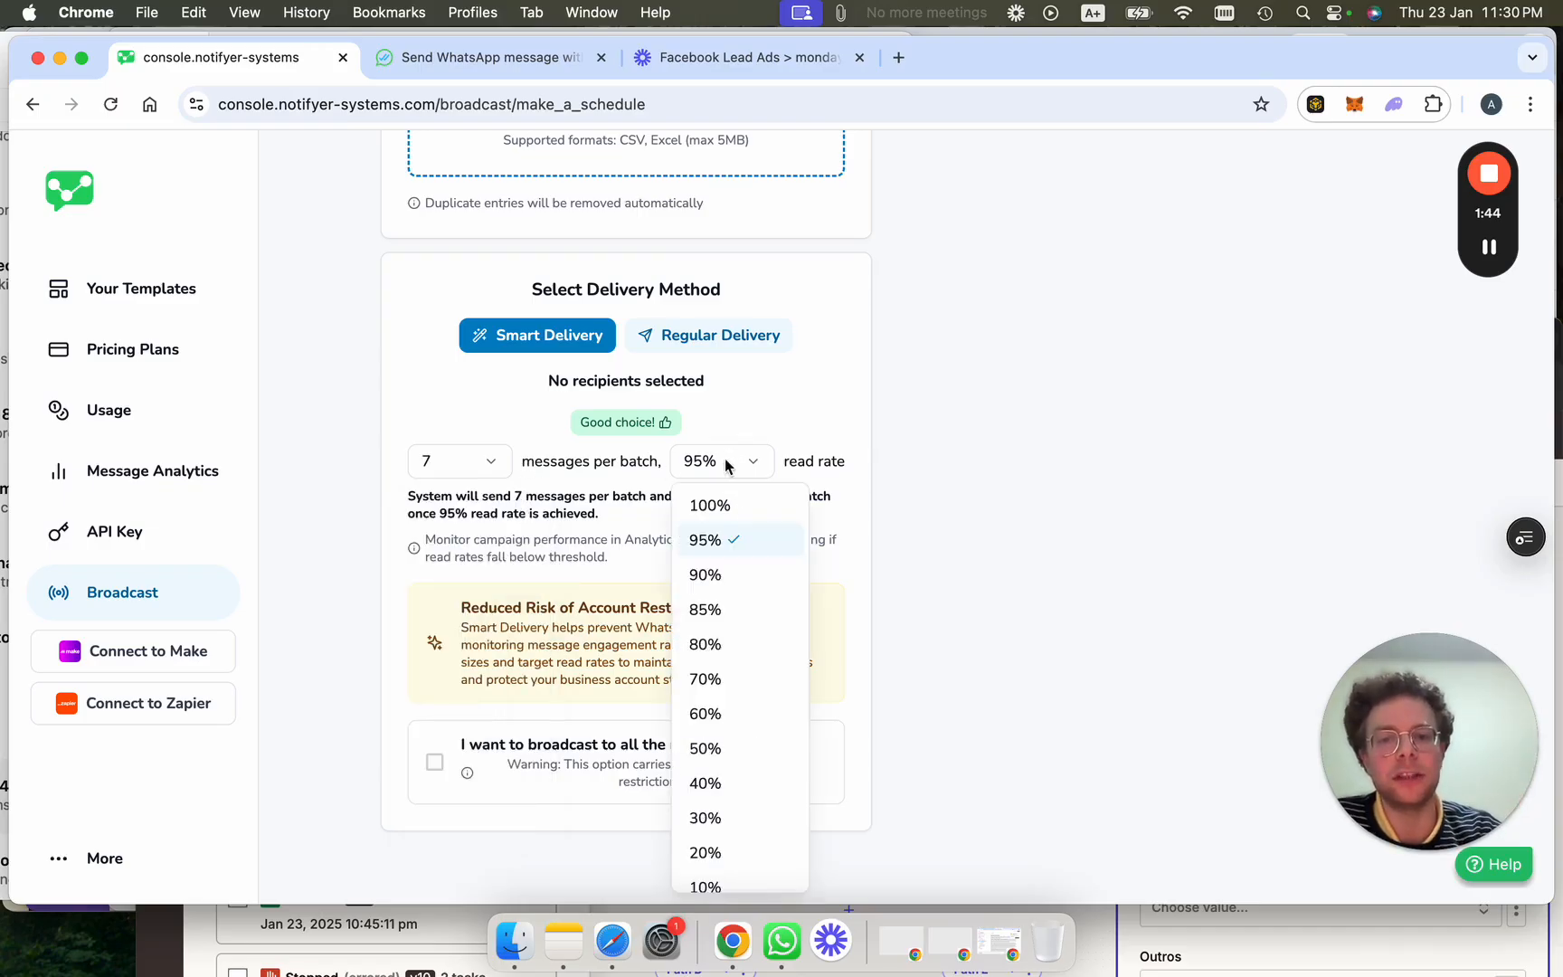
pyautogui.click(733, 614)
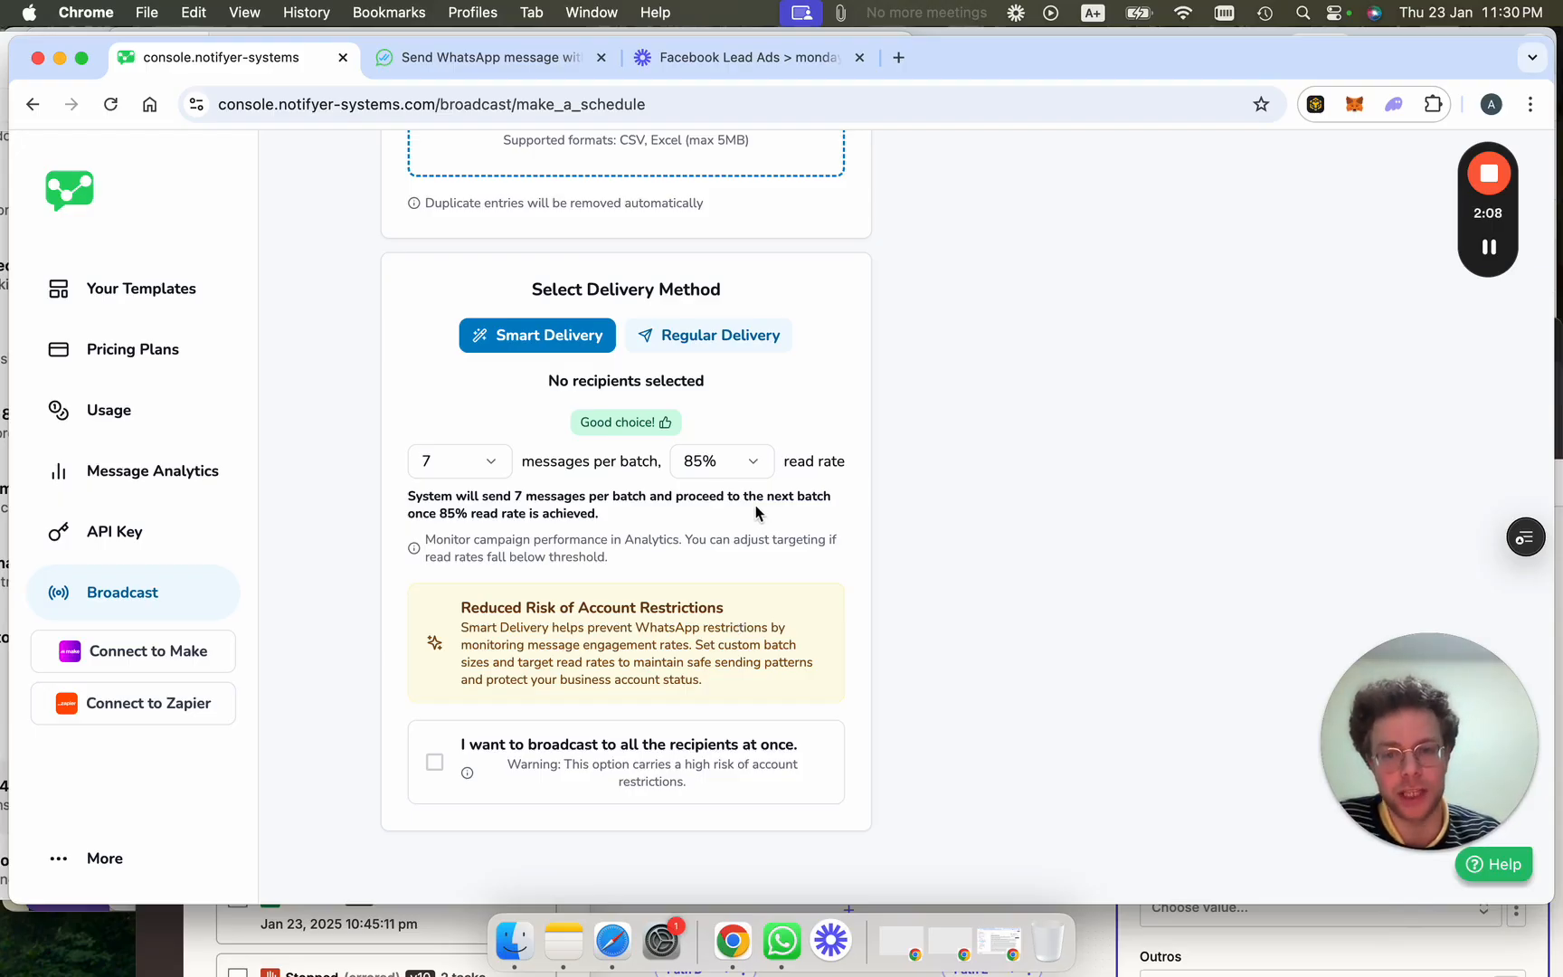
pyautogui.scroll(1, 699, 436)
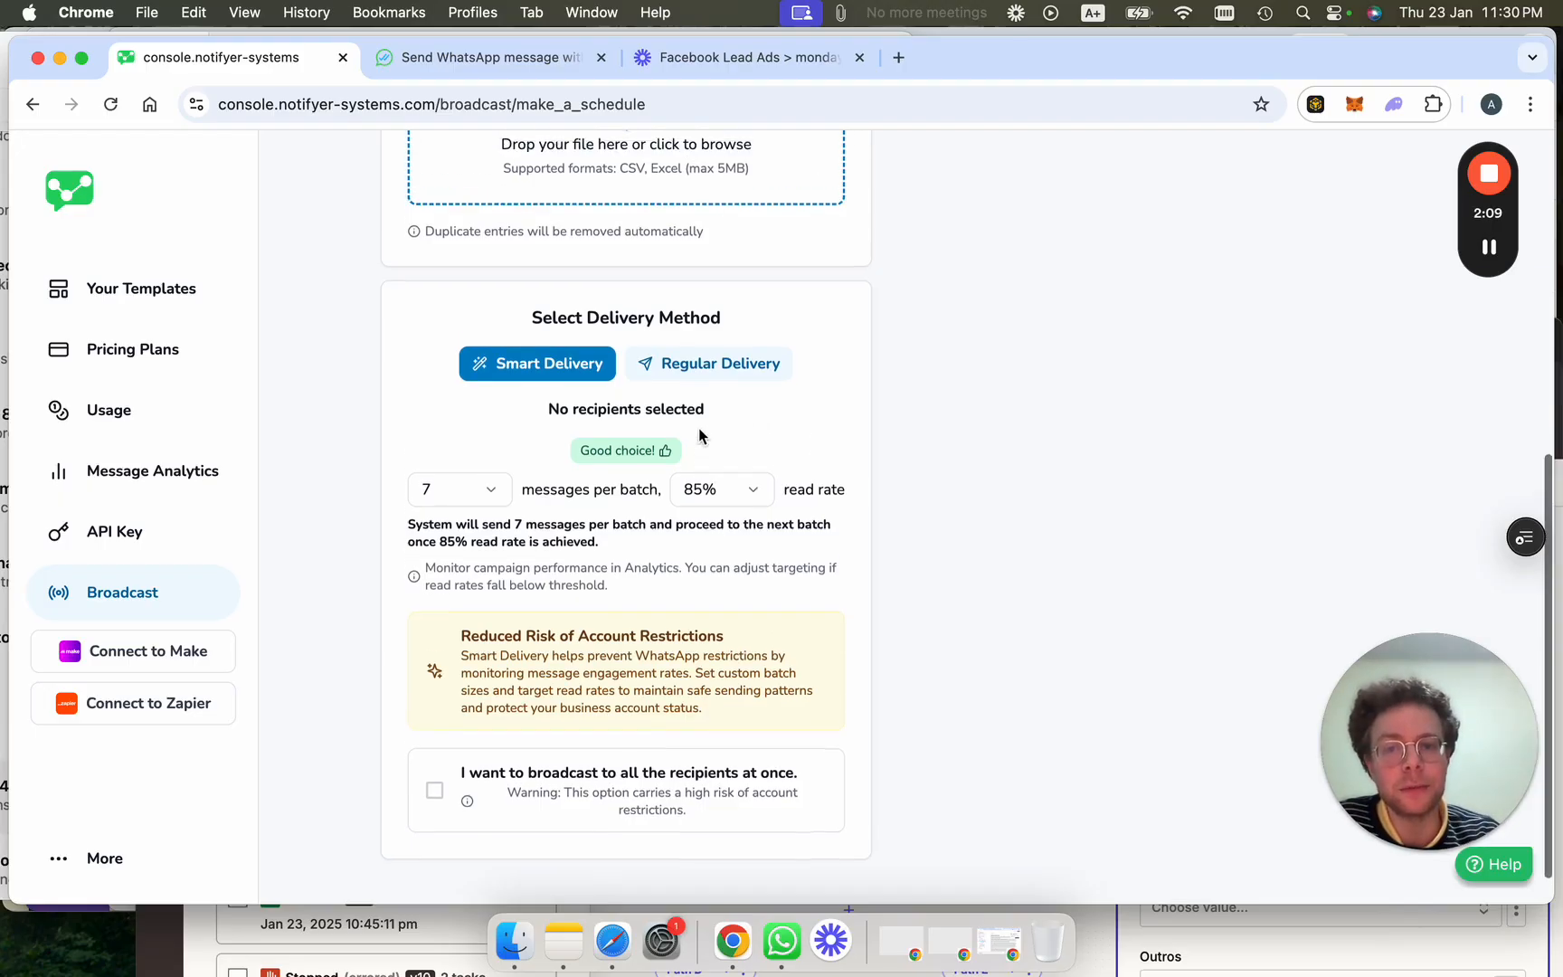
# Switch the broadcast to Regular Delivery at 4 messages per minute.
pyautogui.click(710, 364)
pyautogui.click(703, 524)
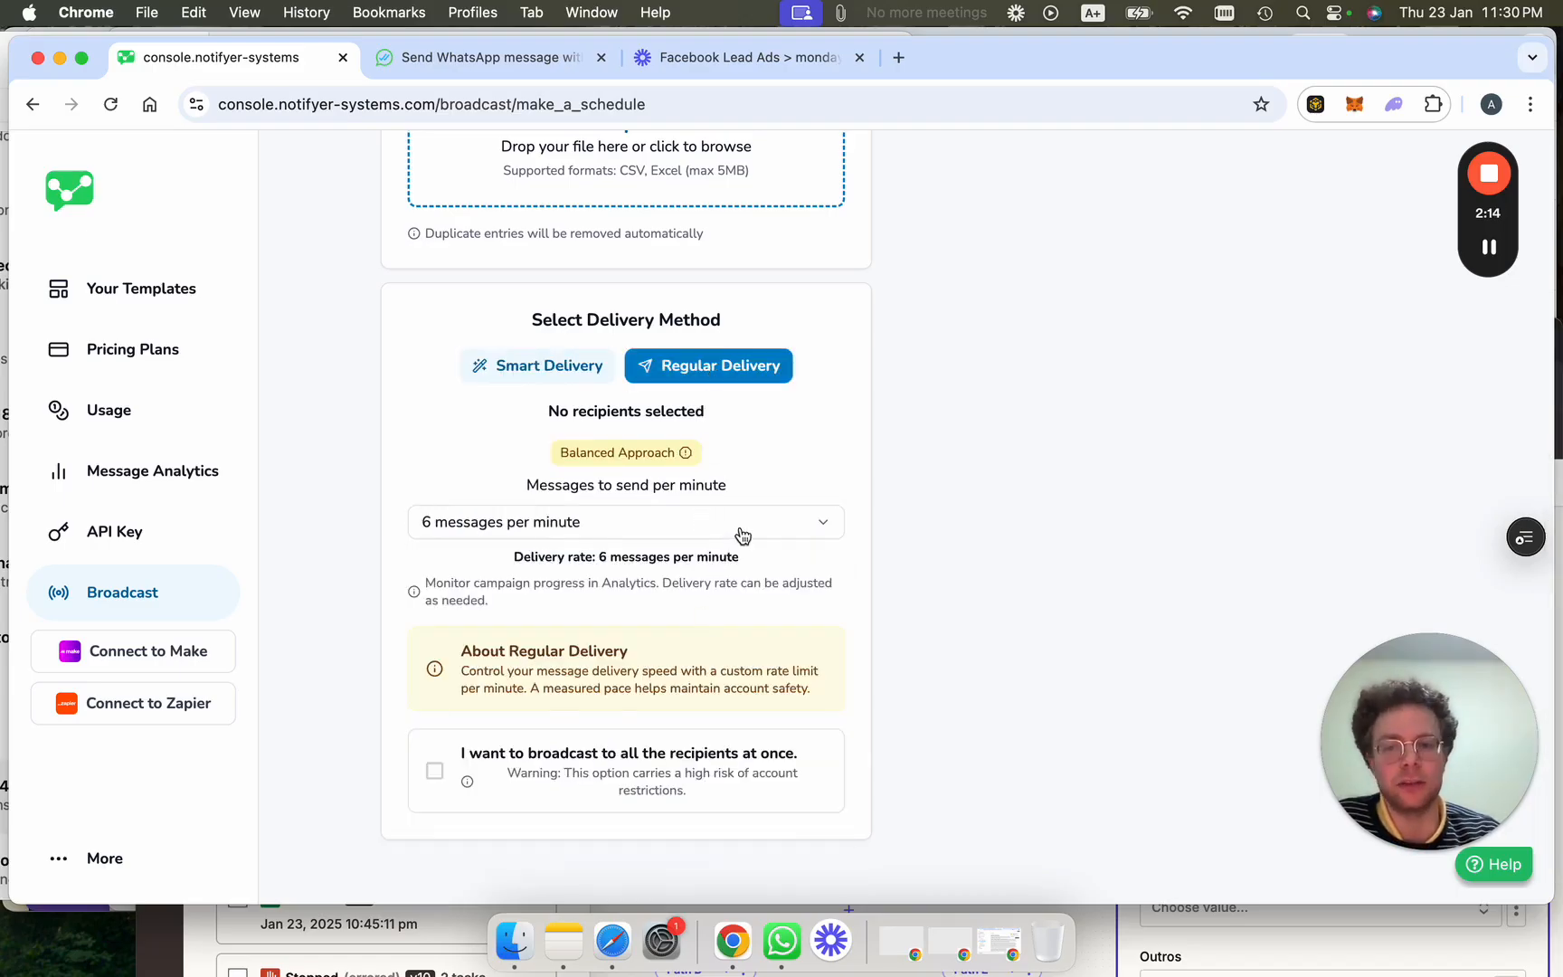
pyautogui.click(742, 536)
pyautogui.click(715, 565)
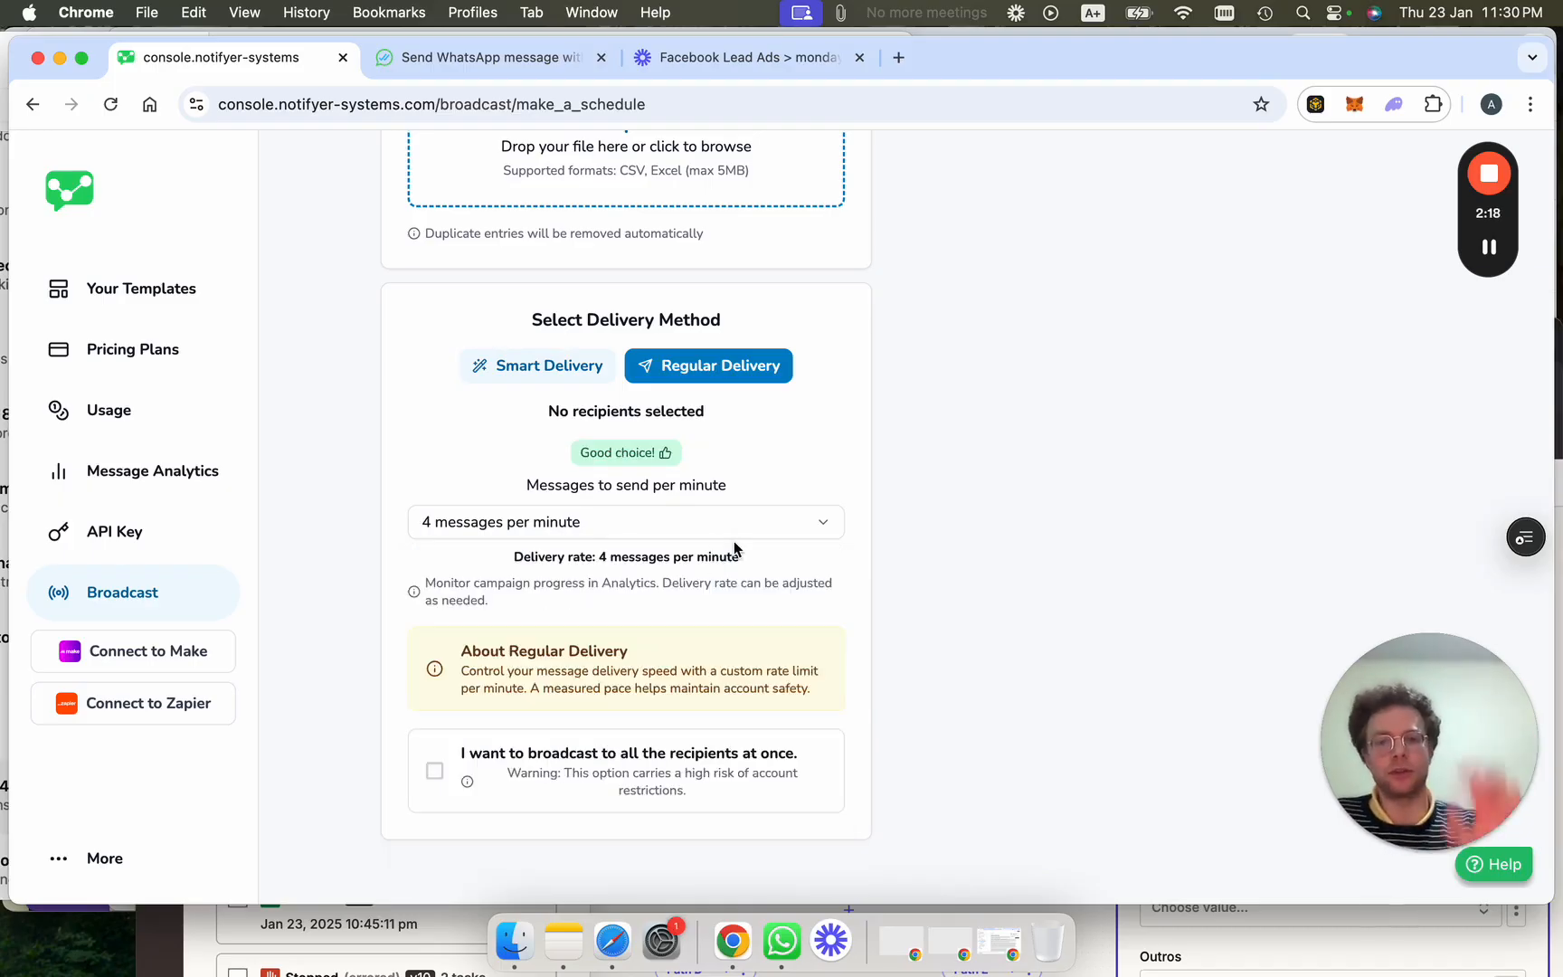
# Confirm the 1/24/2025 date, then try send-to-all and dismiss the account restriction warning.
pyautogui.scroll(6, 734, 549)
pyautogui.click(587, 517)
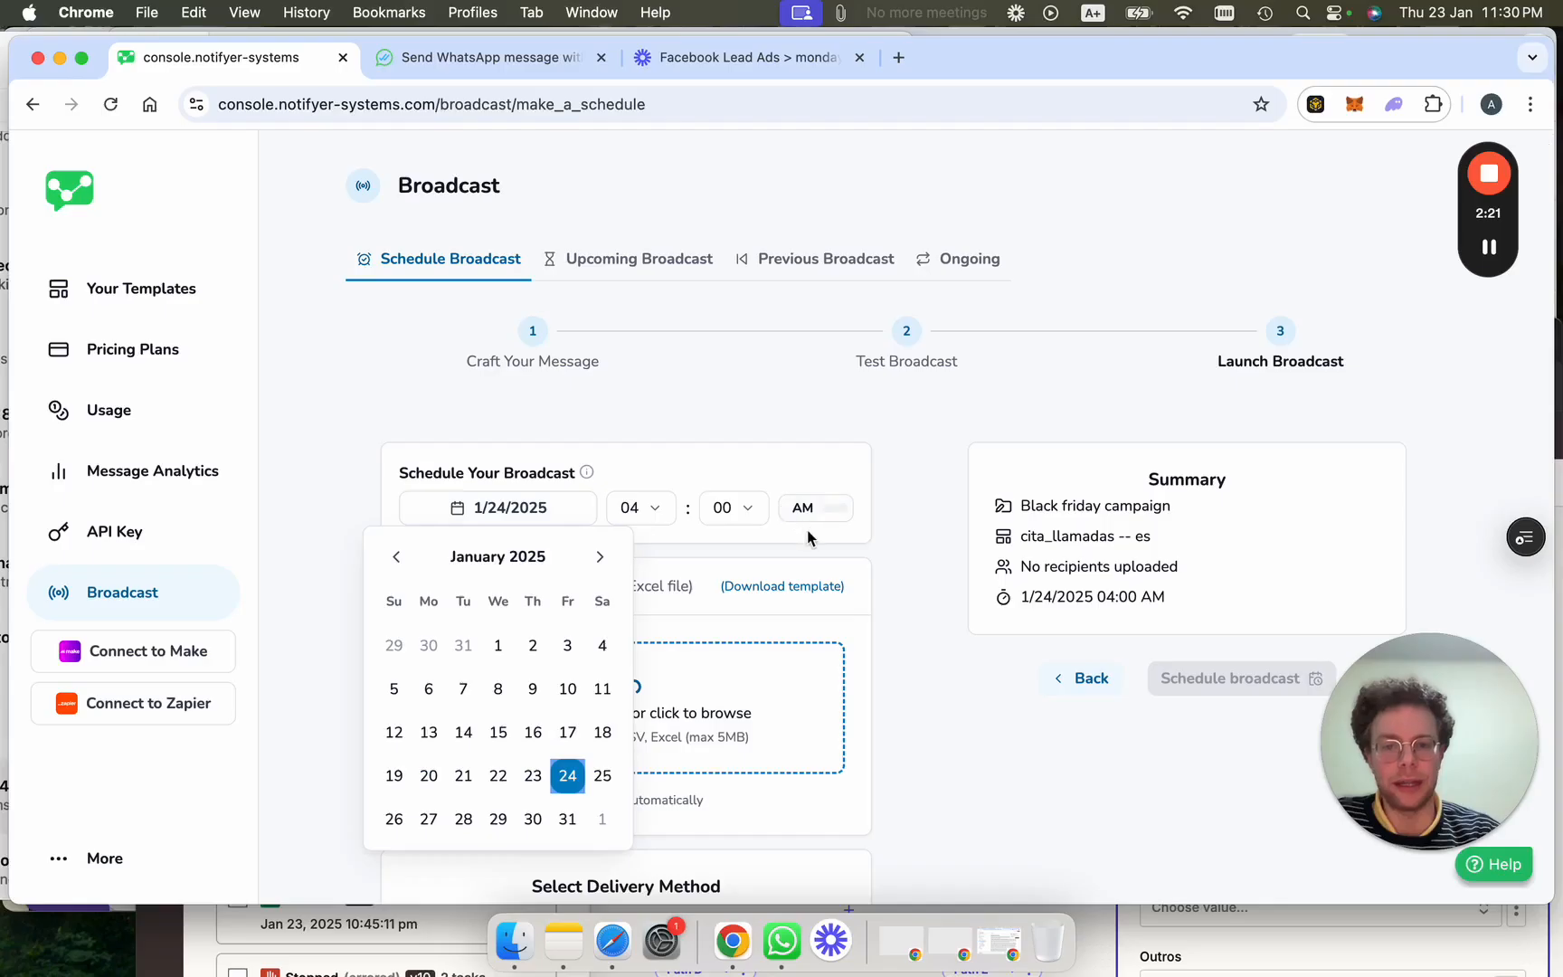
pyautogui.click(808, 536)
pyautogui.scroll(-6, 806, 549)
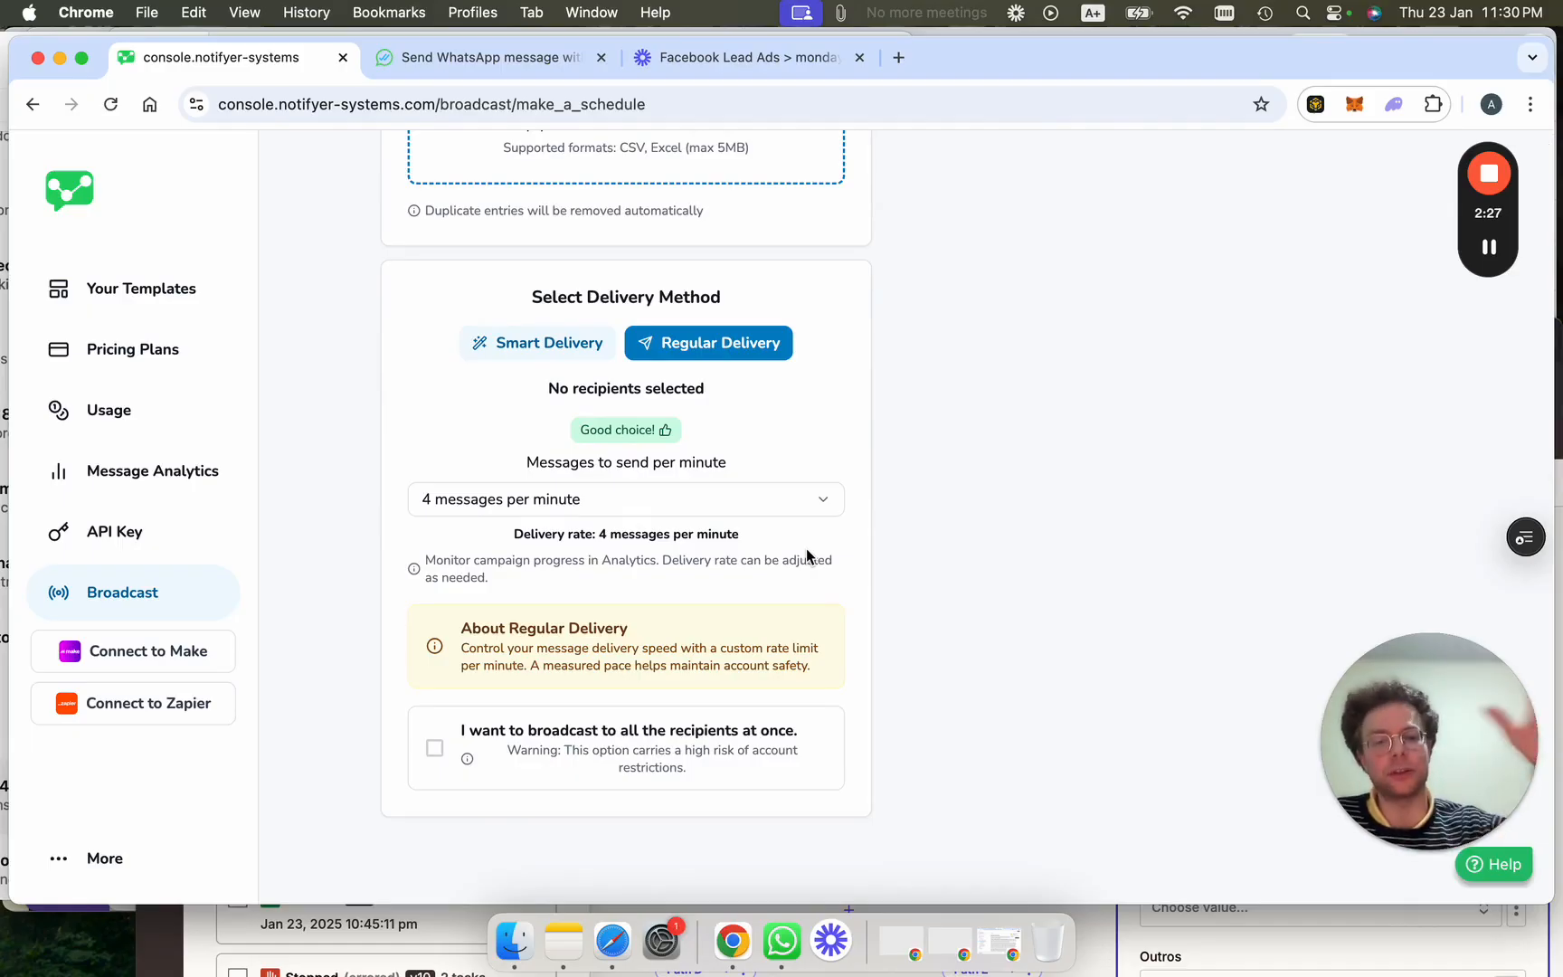
pyautogui.click(435, 749)
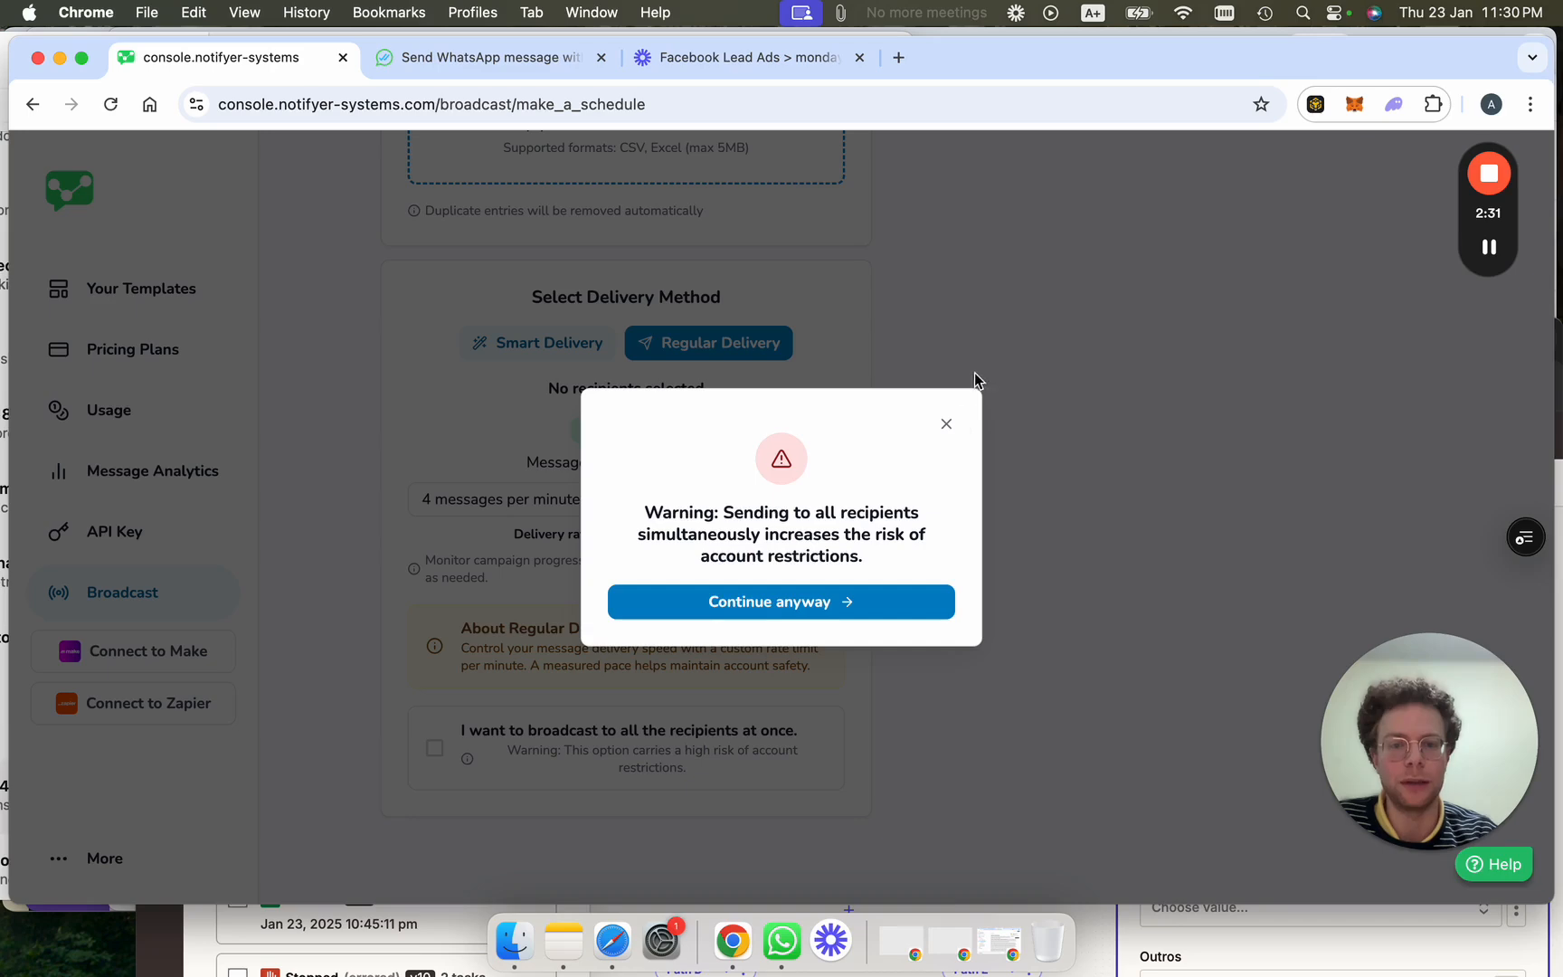
pyautogui.click(949, 427)
pyautogui.scroll(7, 1149, 424)
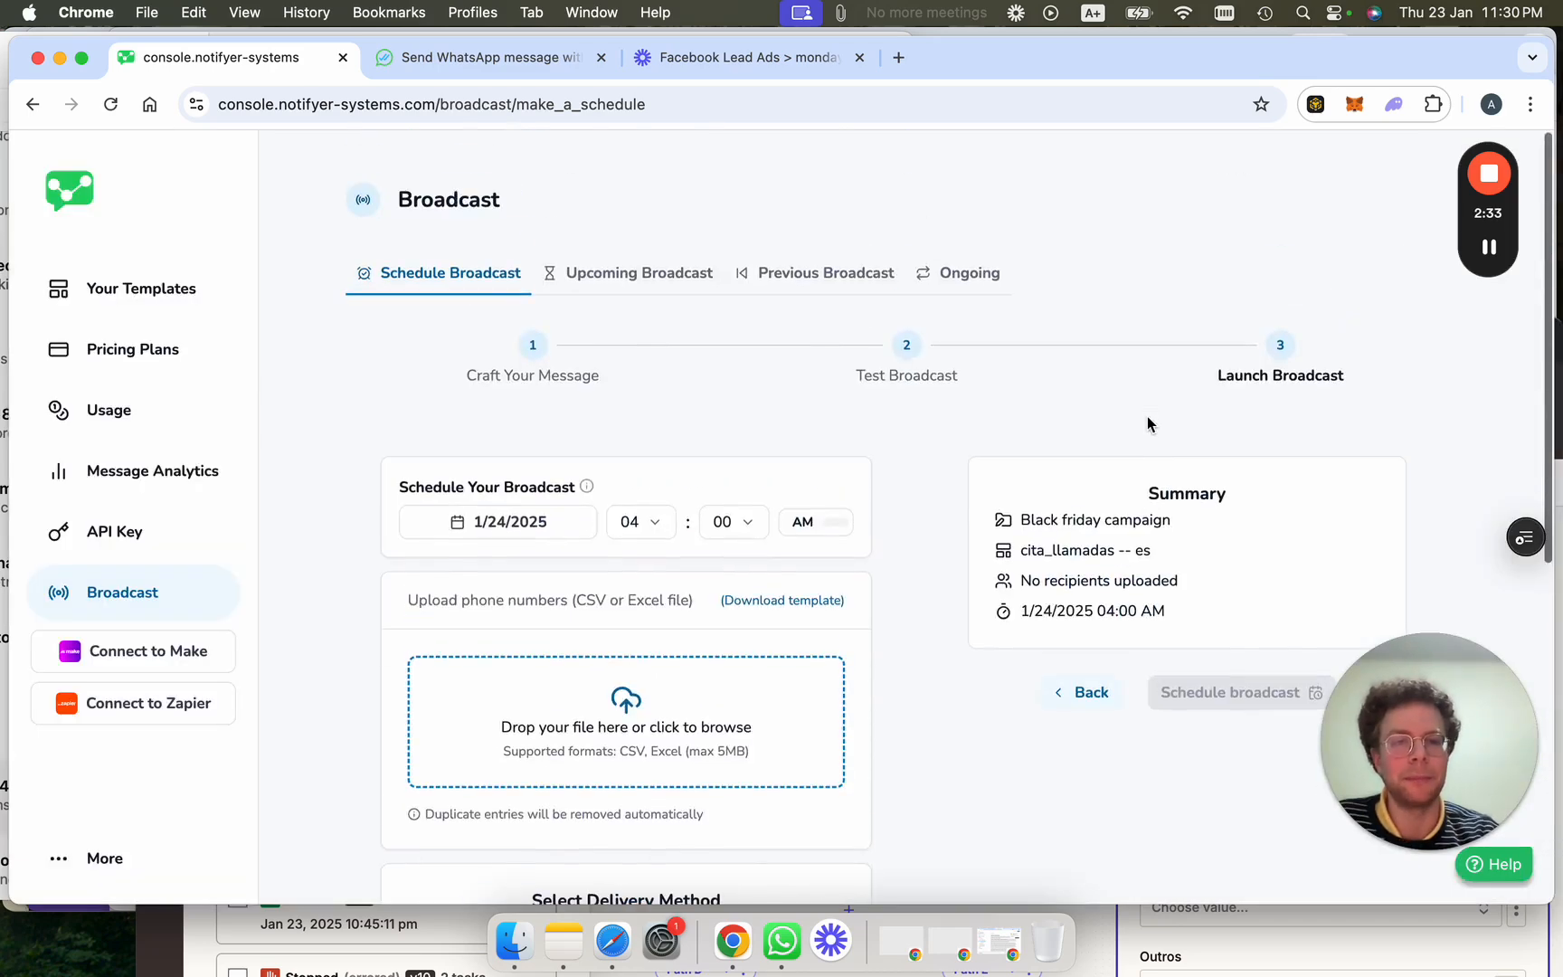
pyautogui.scroll(-3, 1148, 423)
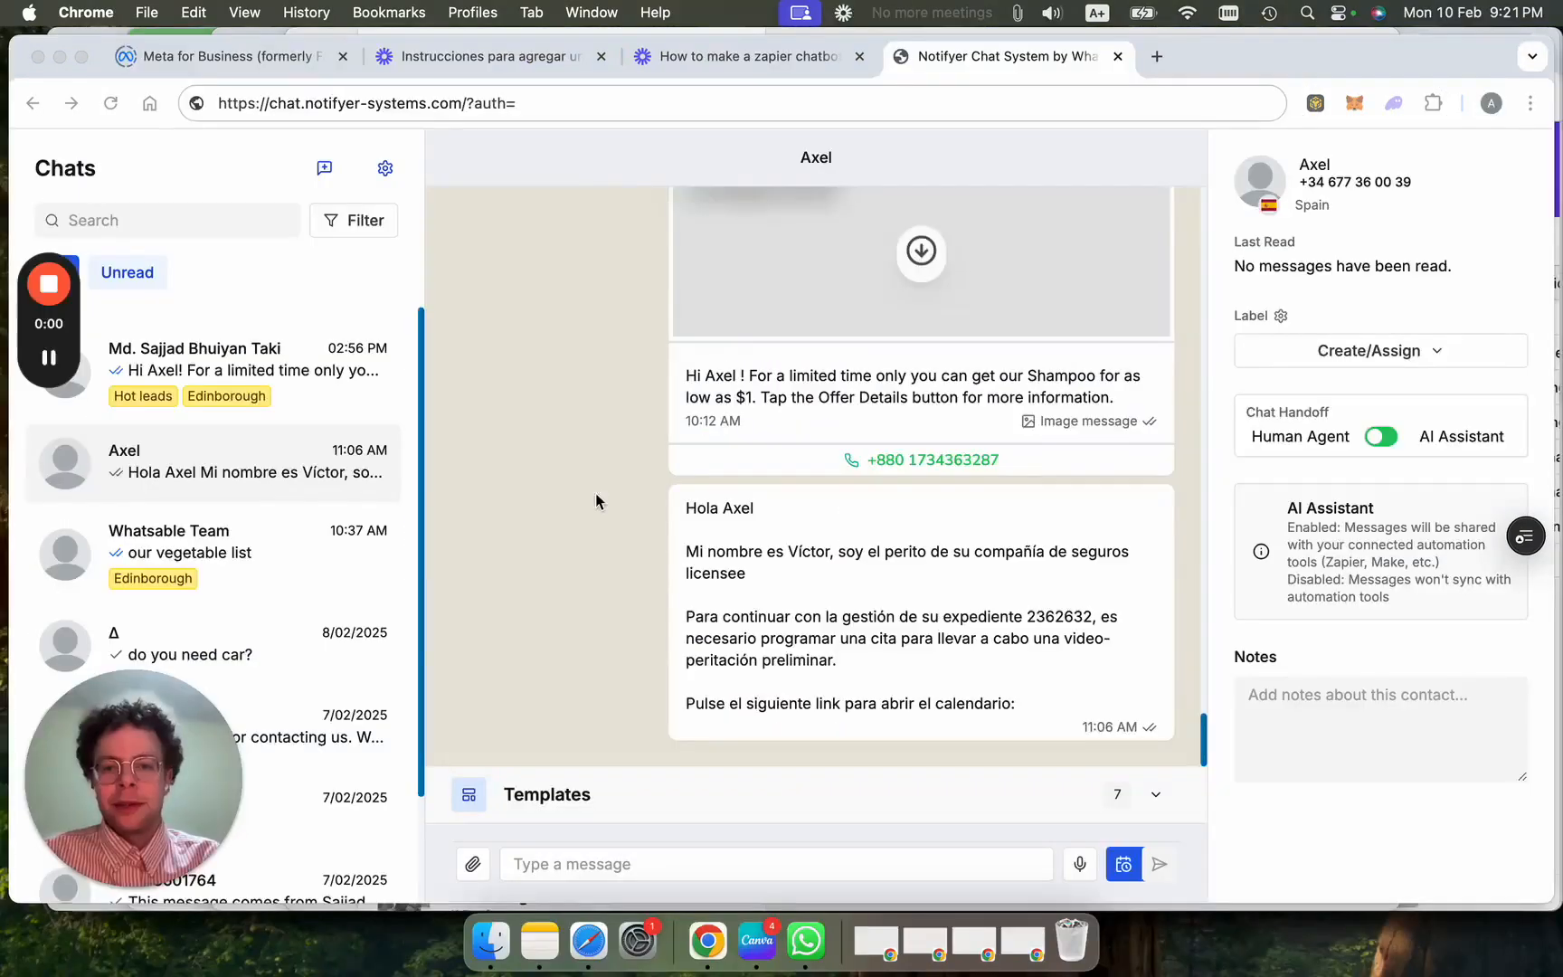
pyautogui.moveTo(139, 825); pyautogui.dragTo(138, 833)
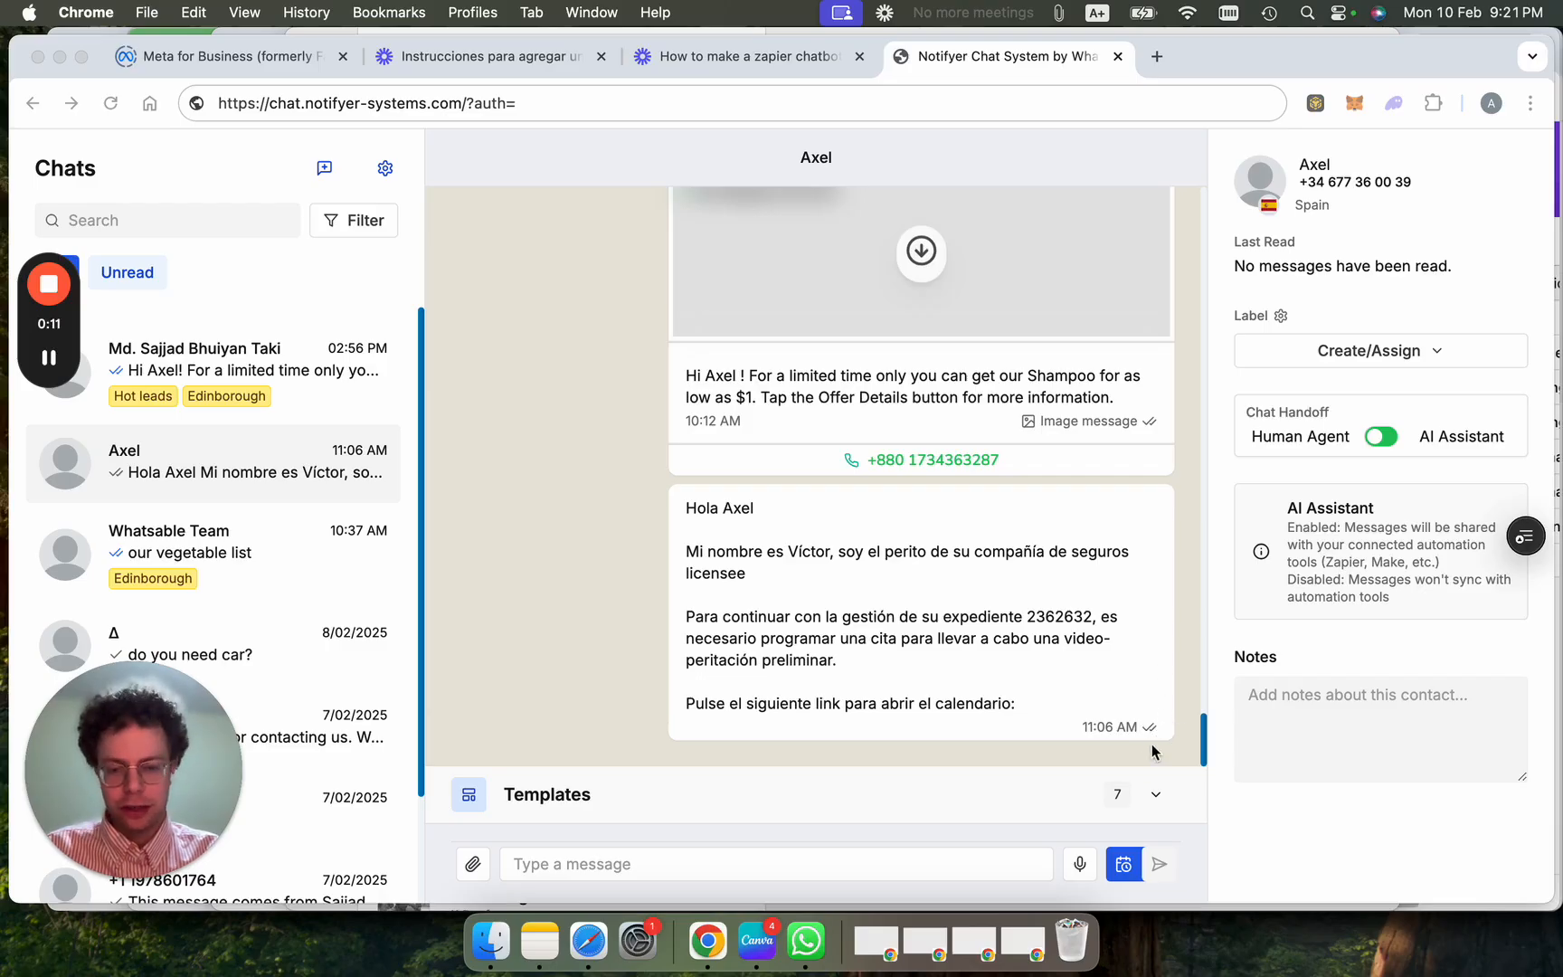
# Use the Chat Handoff toggle to hand this contact's conversation to the AI Assistant and leave.
pyautogui.scroll(1, 904, 588)
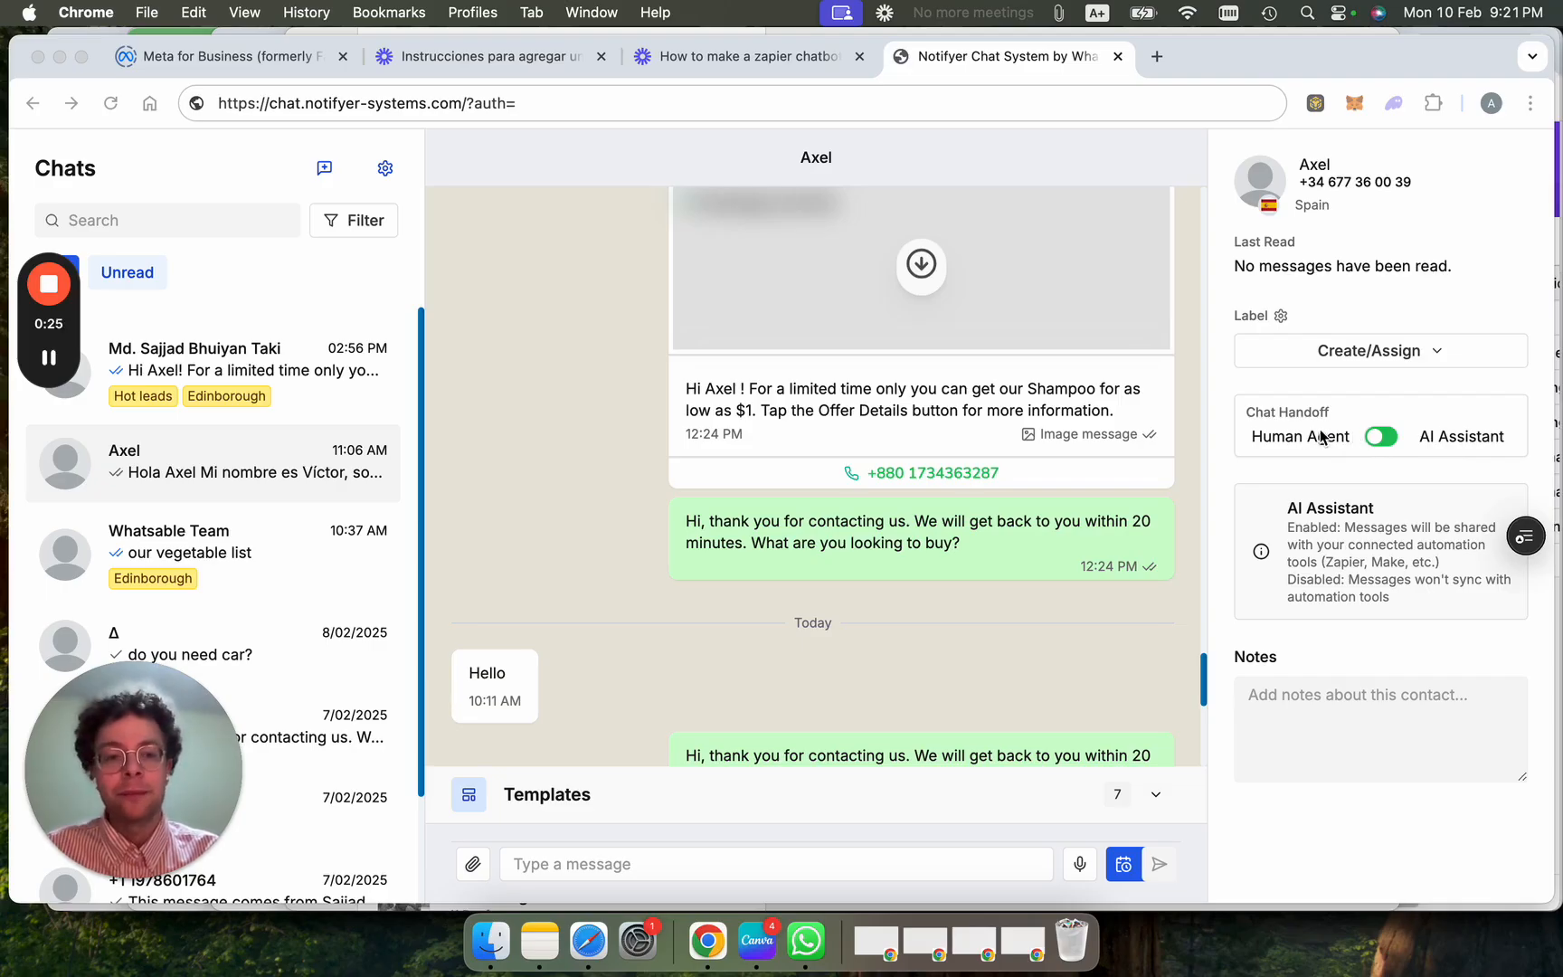
pyautogui.scroll(-5, 695, 534)
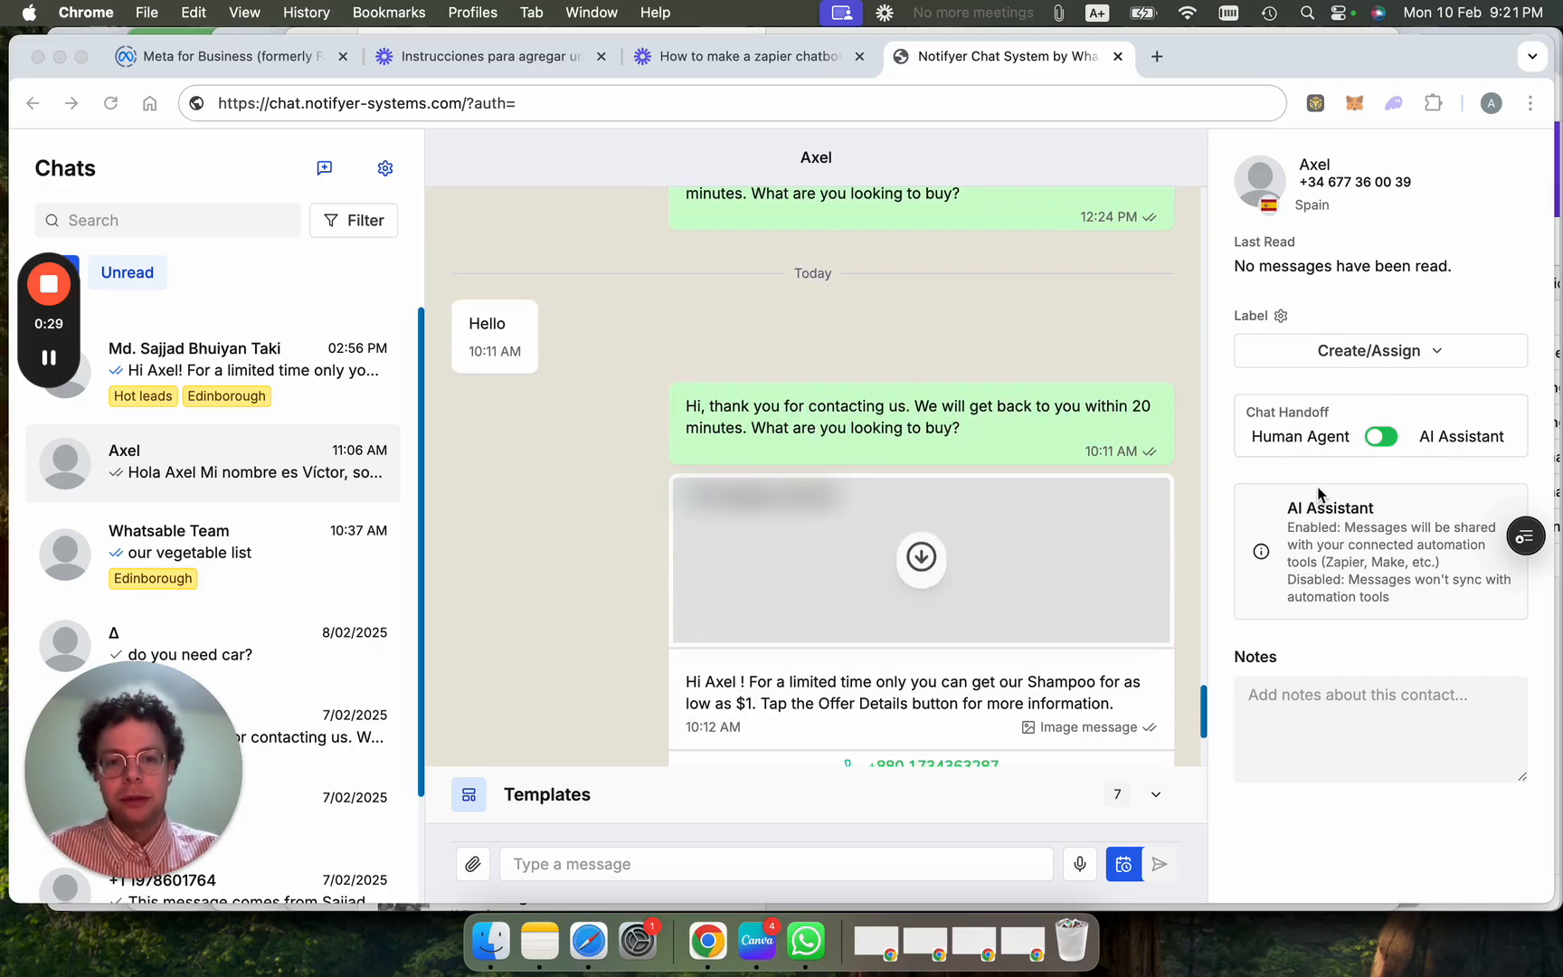
pyautogui.click(1379, 437)
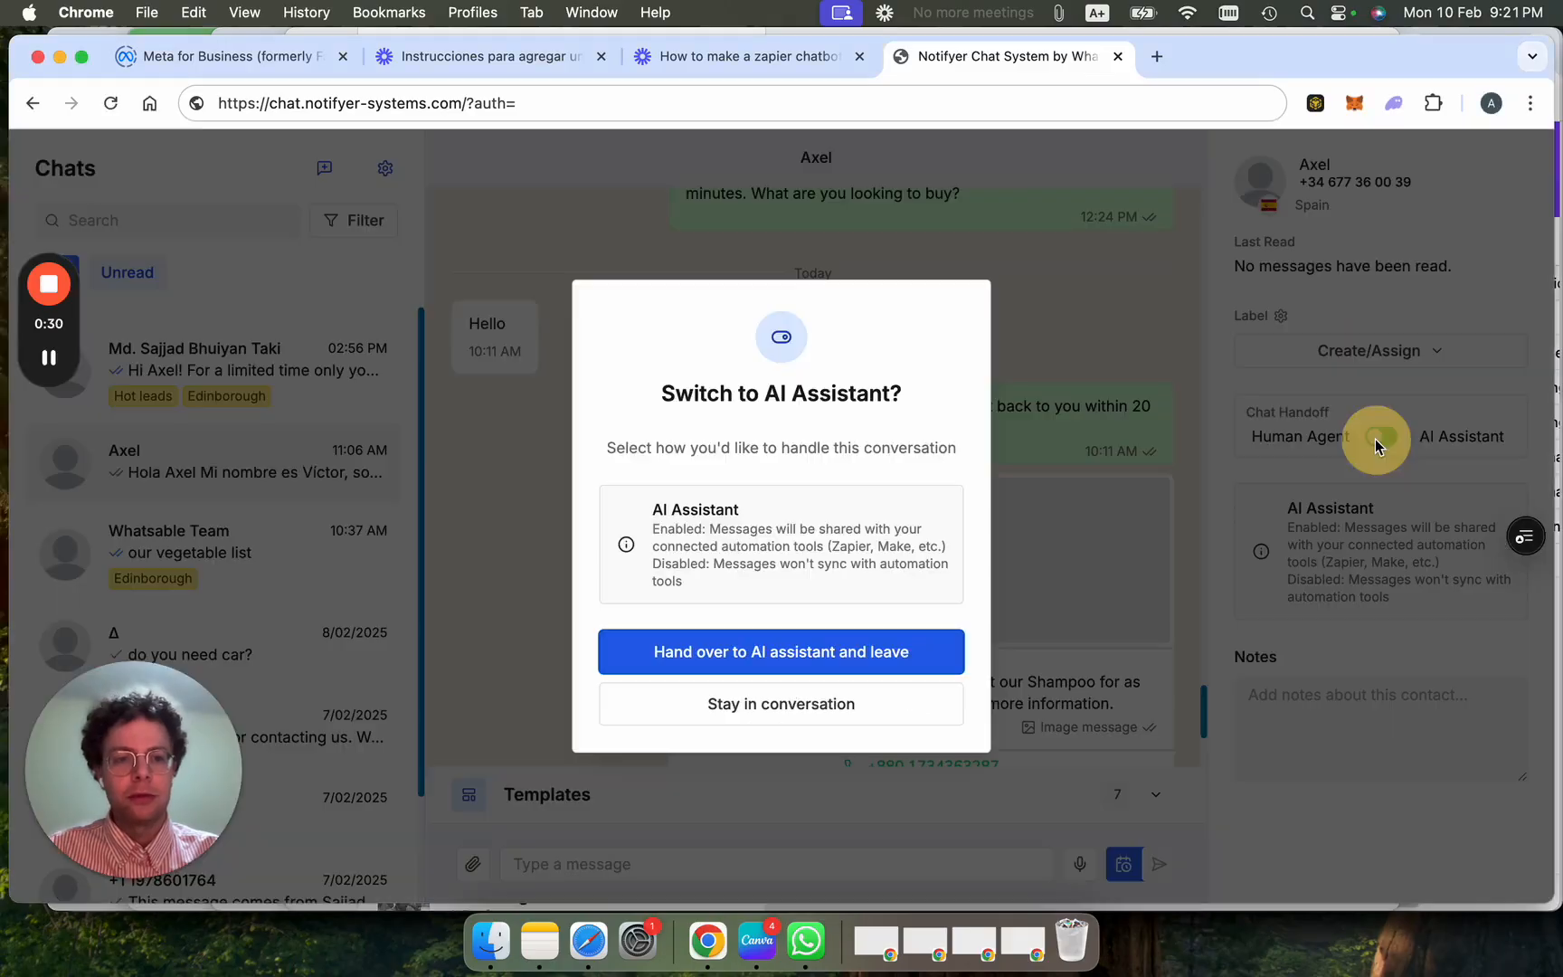
pyautogui.click(840, 659)
pyautogui.scroll(-4, 844, 520)
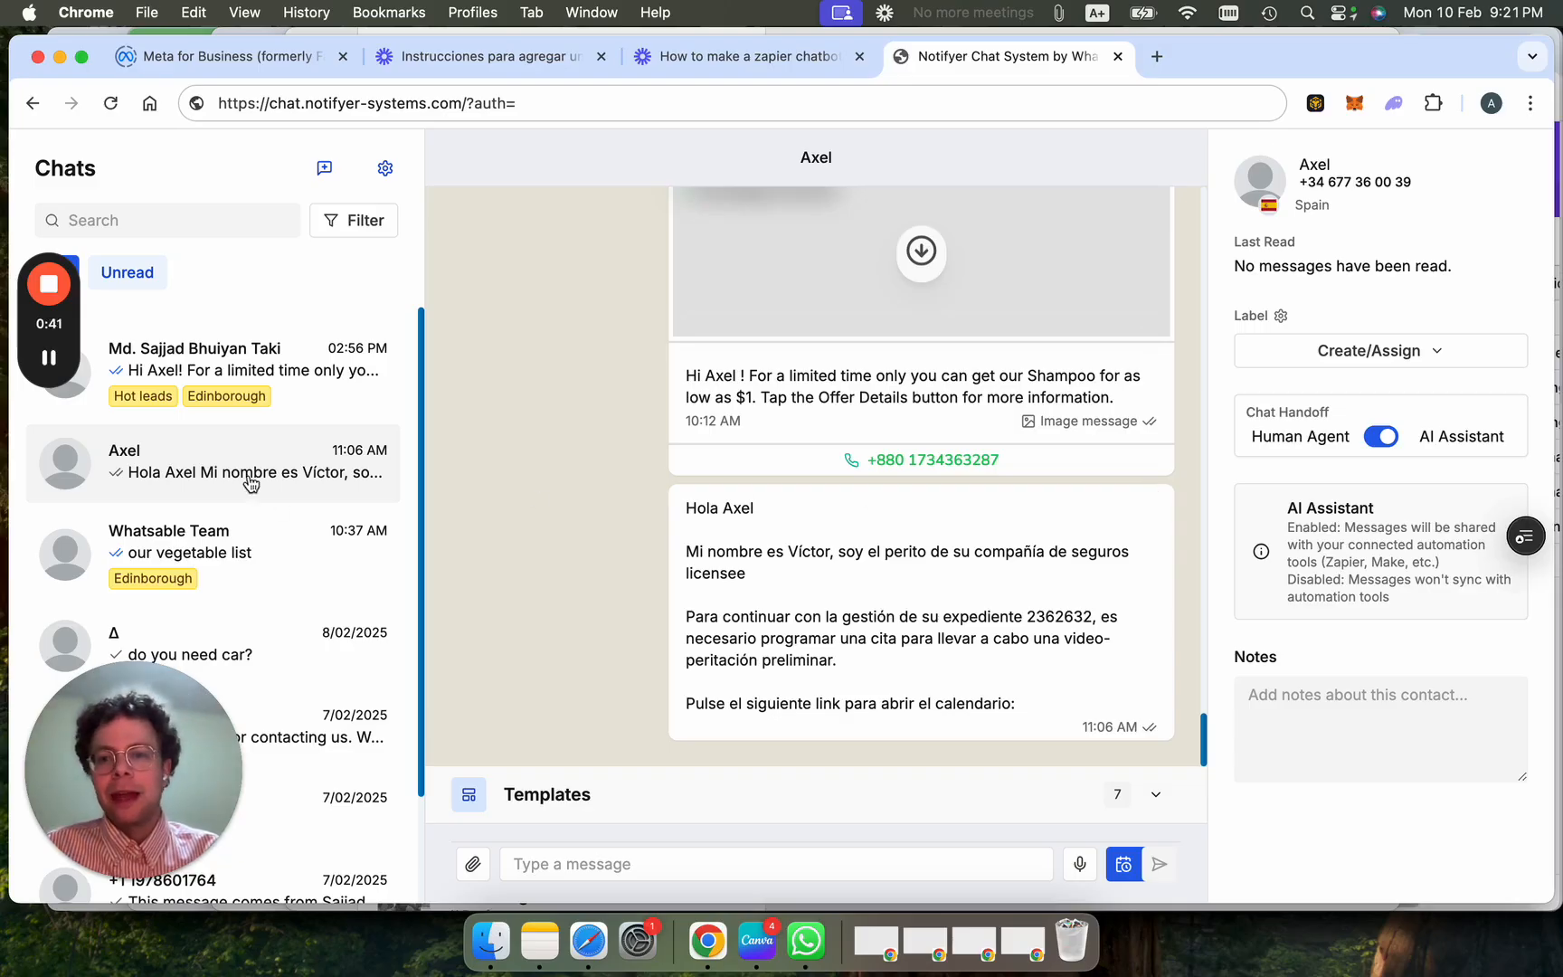
# Add the keyword 'interested' to the Hot leads label in chat settings.
pyautogui.click(385, 169)
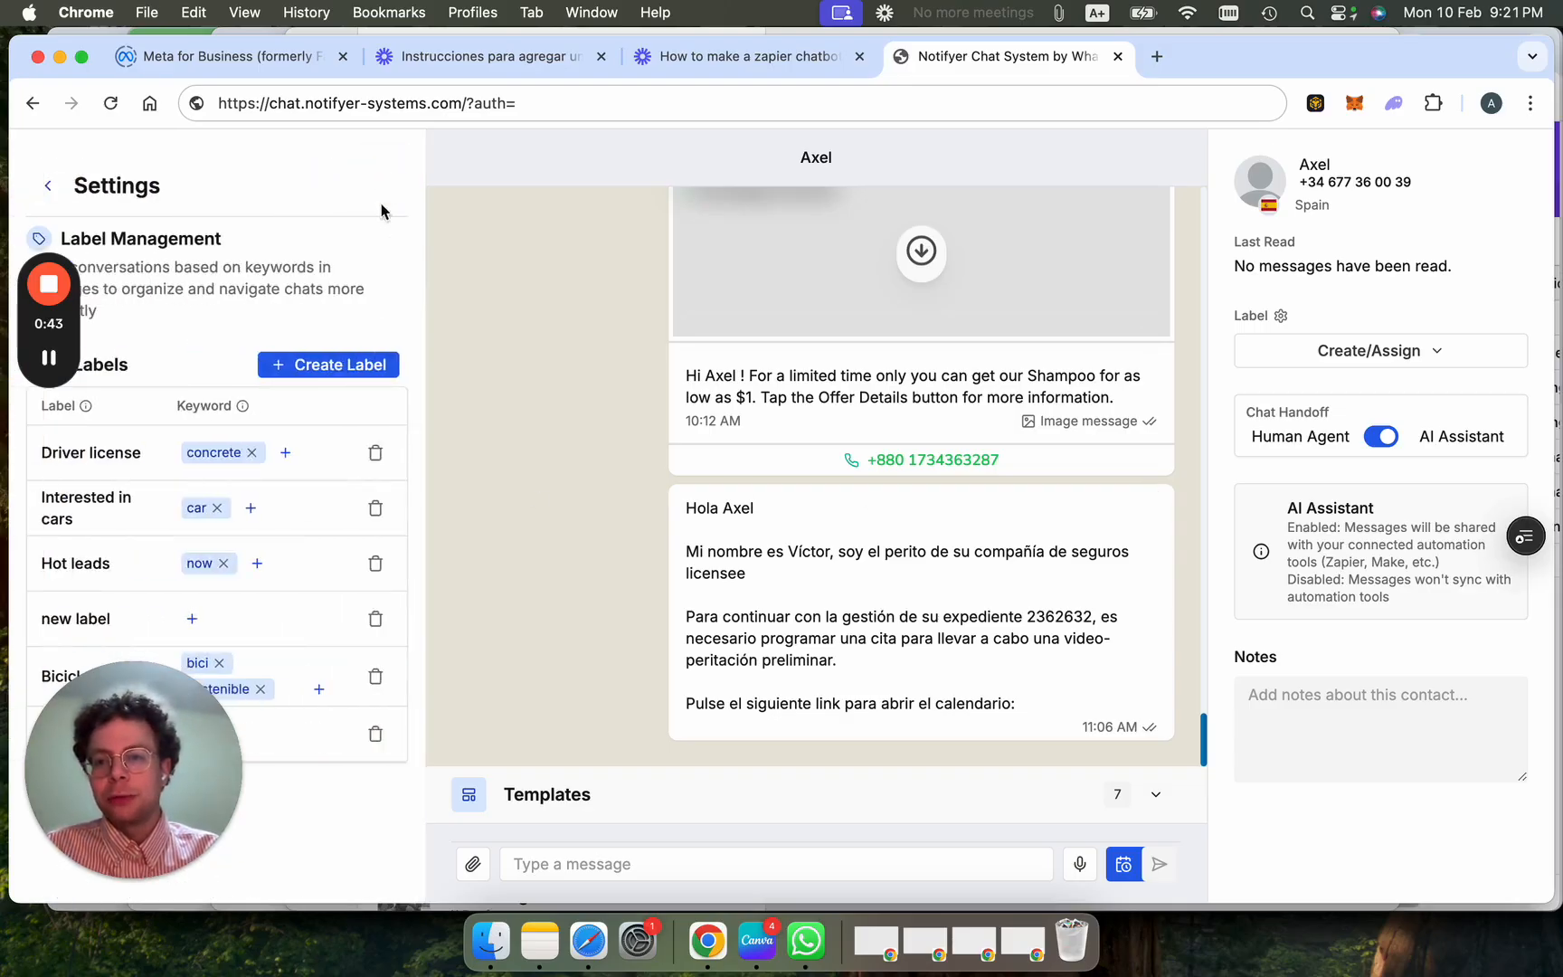
pyautogui.moveTo(122, 751); pyautogui.dragTo(530, 781)
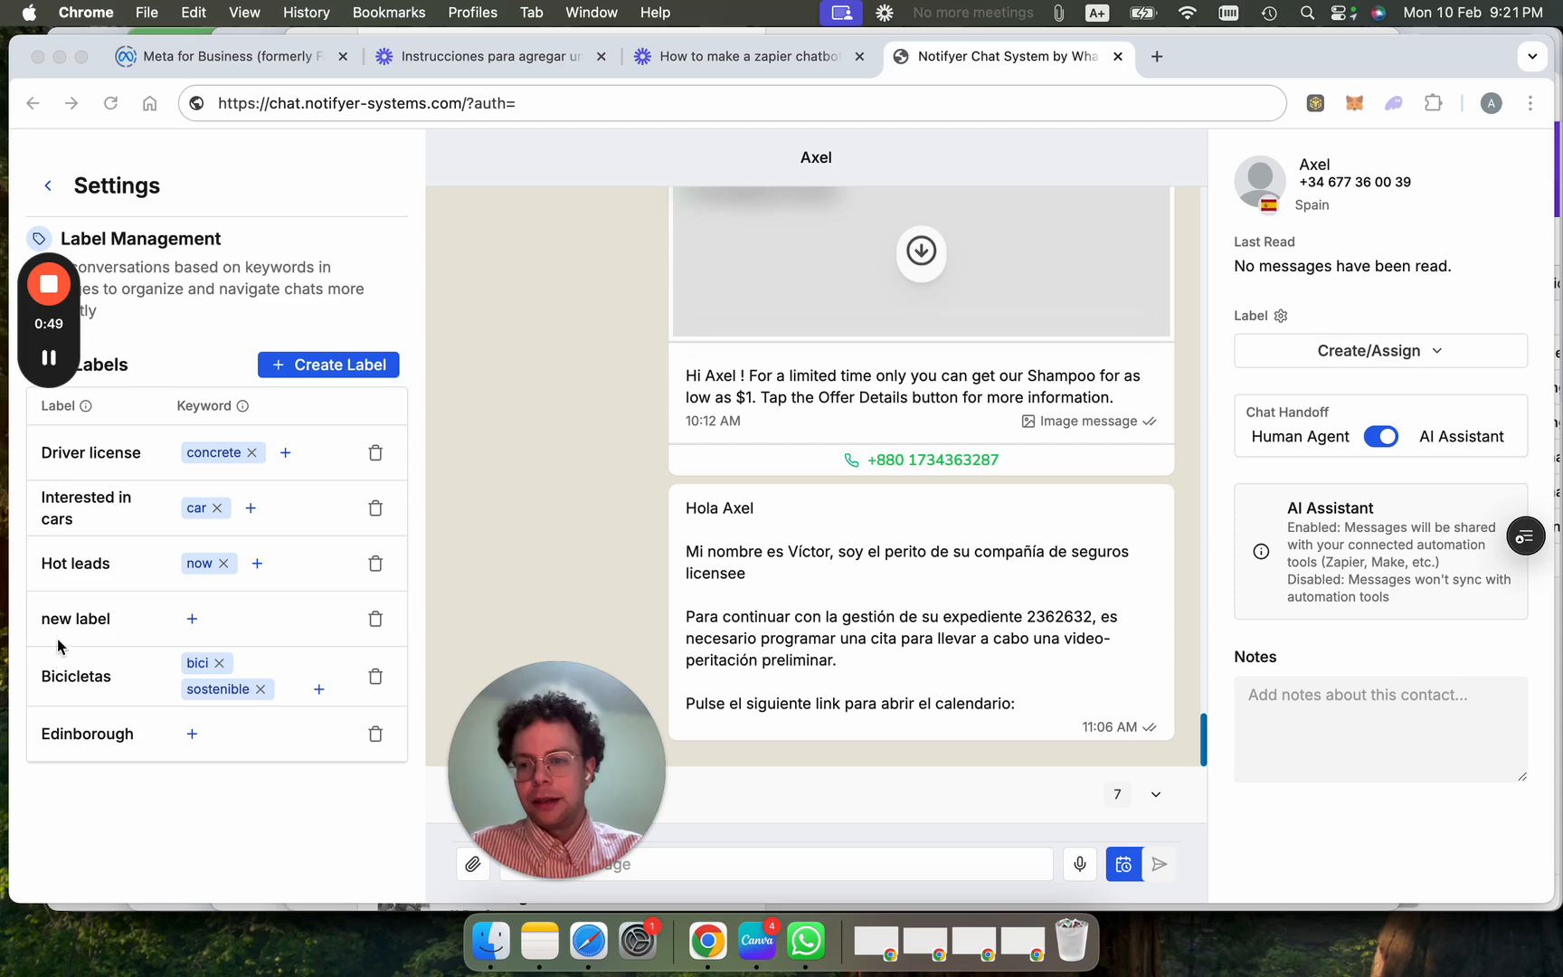
pyautogui.click(257, 567)
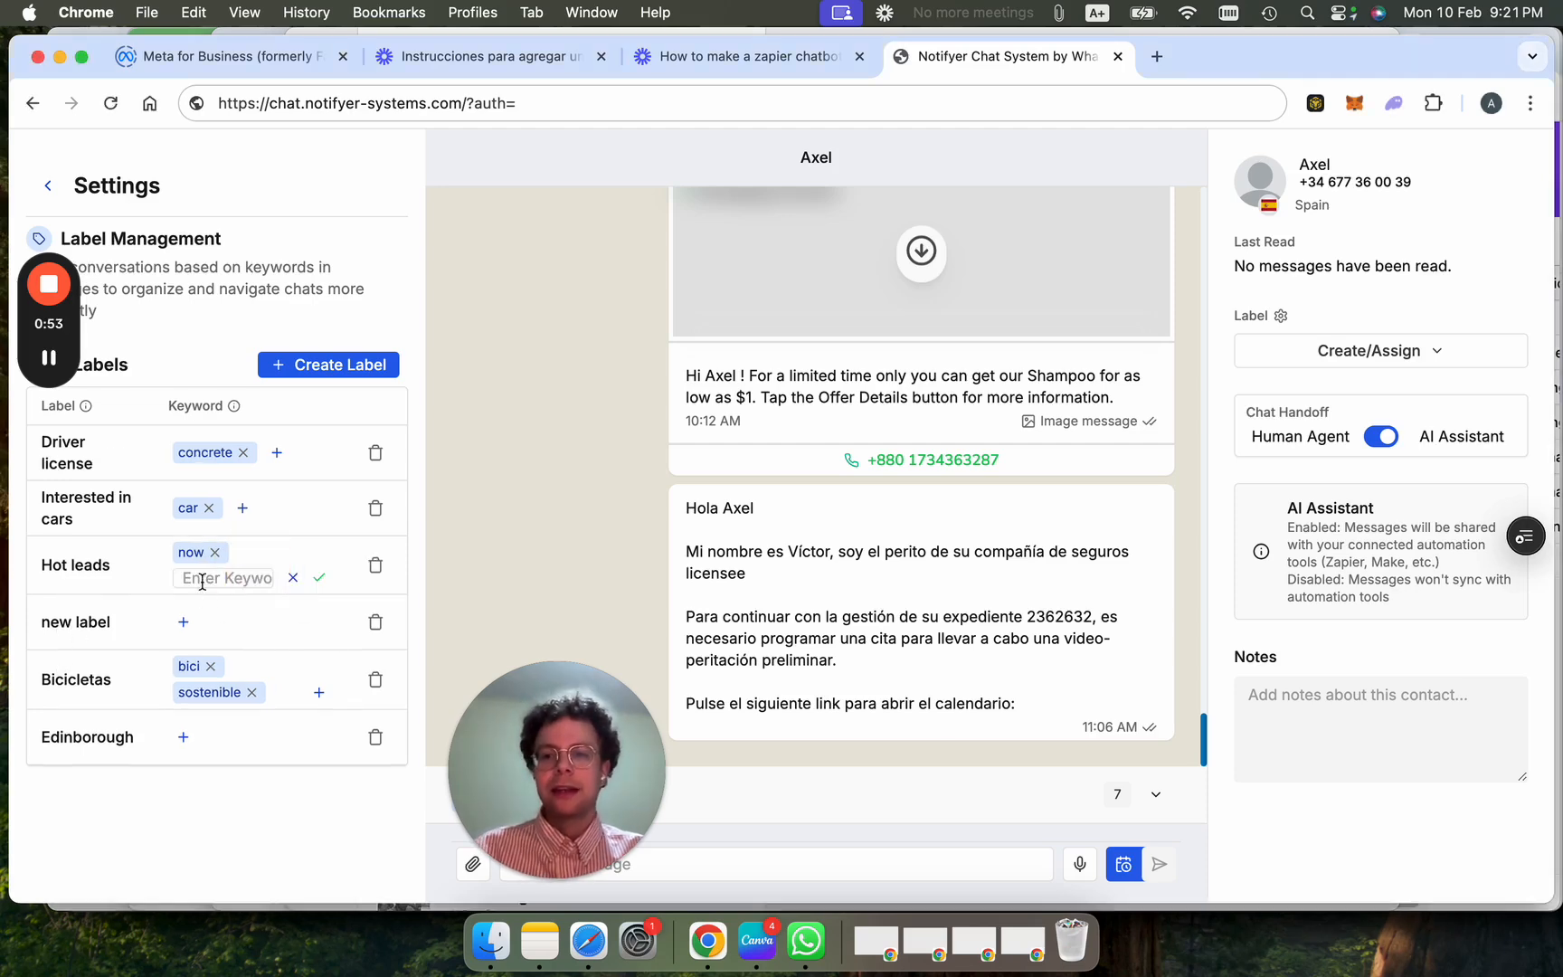
pyautogui.write('interested')
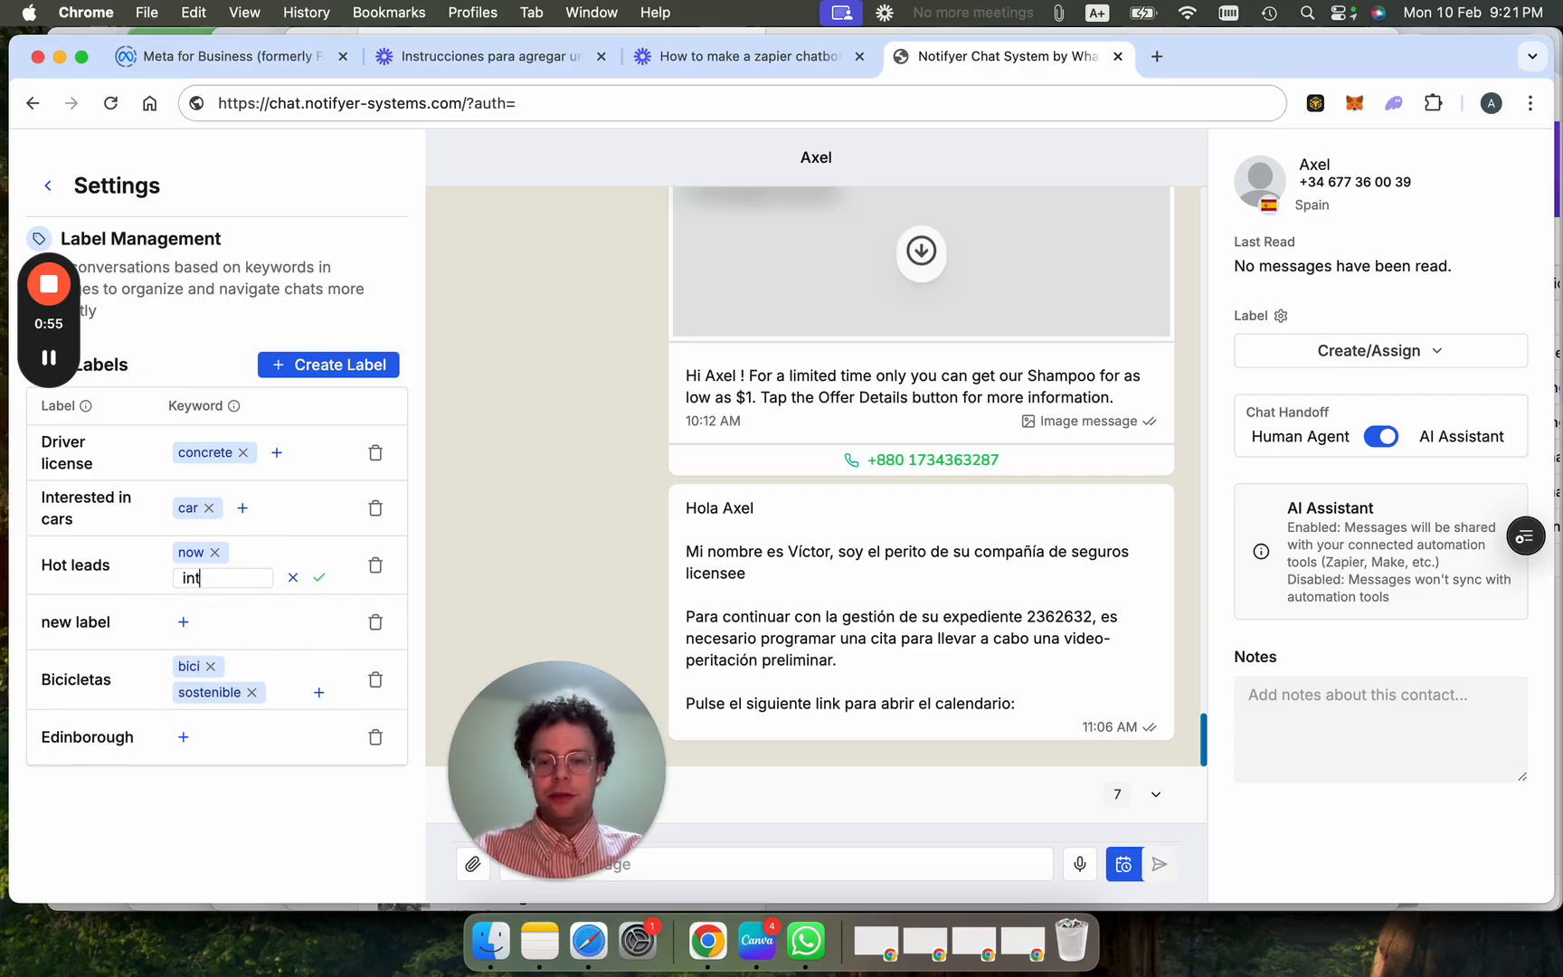
pyautogui.click(314, 580)
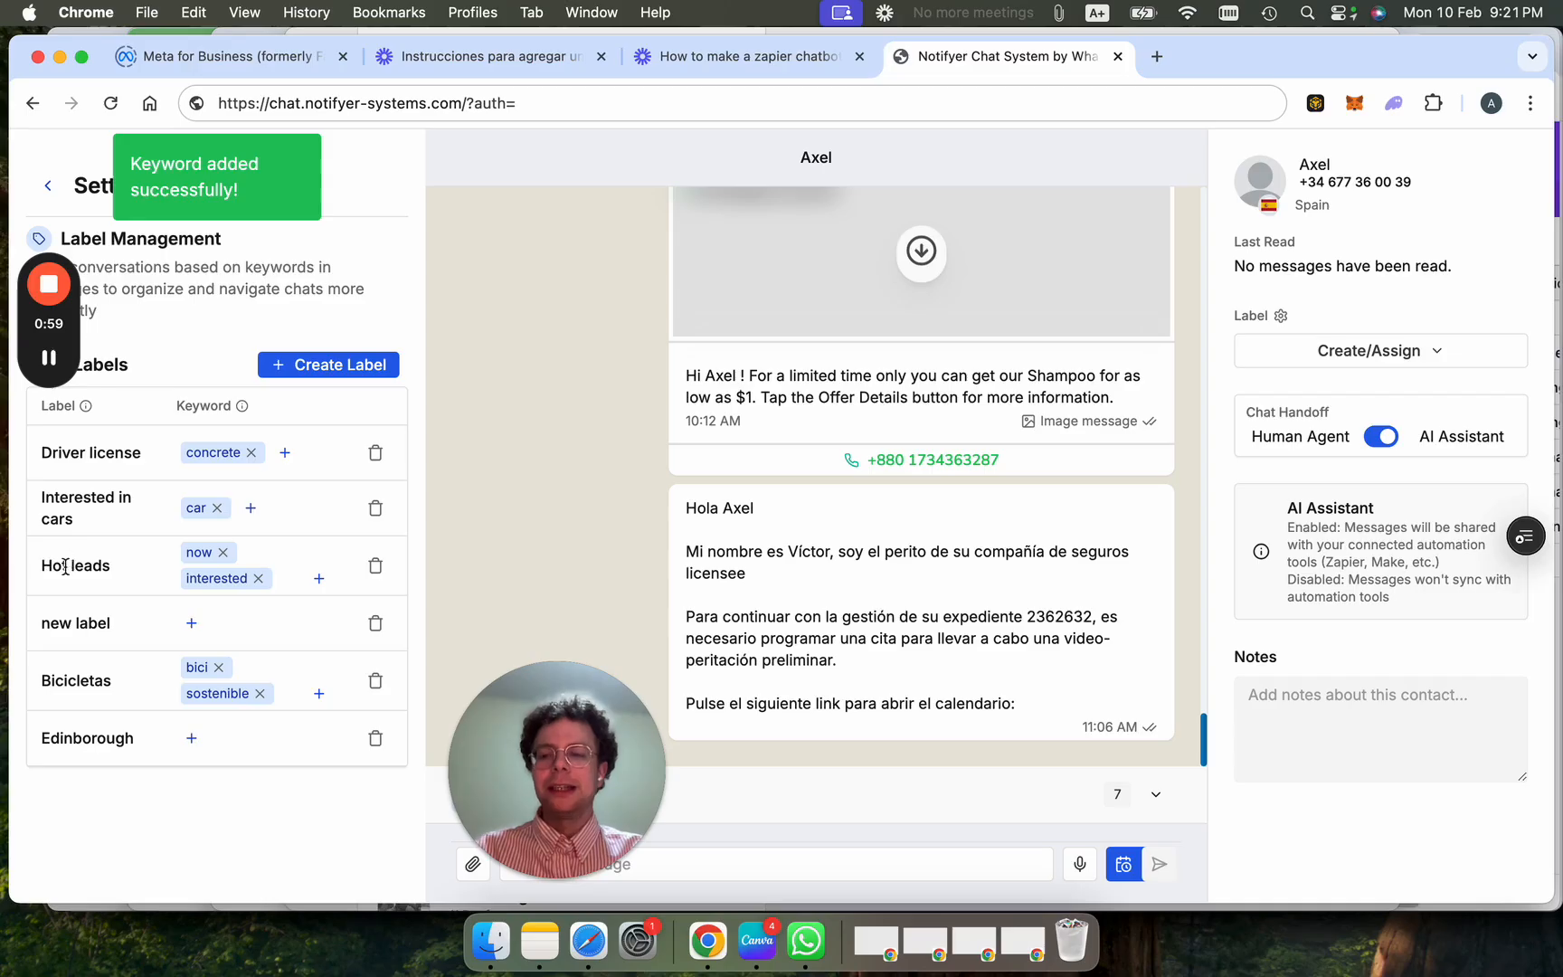
pyautogui.moveTo(110, 567); pyautogui.dragTo(43, 569)
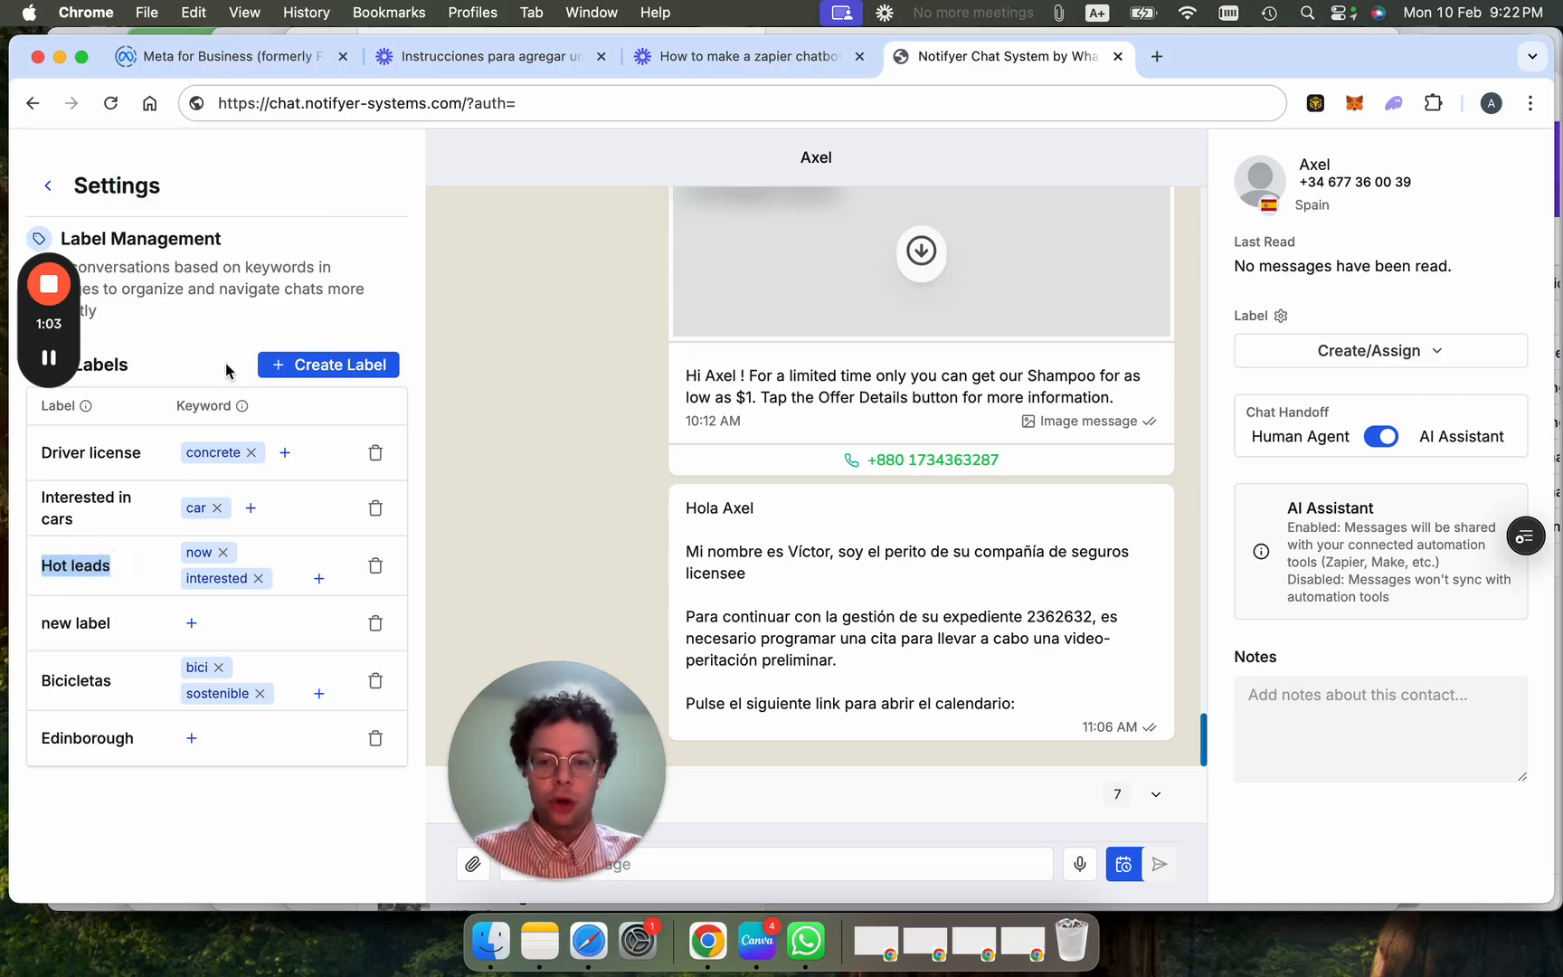
# Filter the chat list to Hot leads and show the contact's available labels.
pyautogui.click(47, 186)
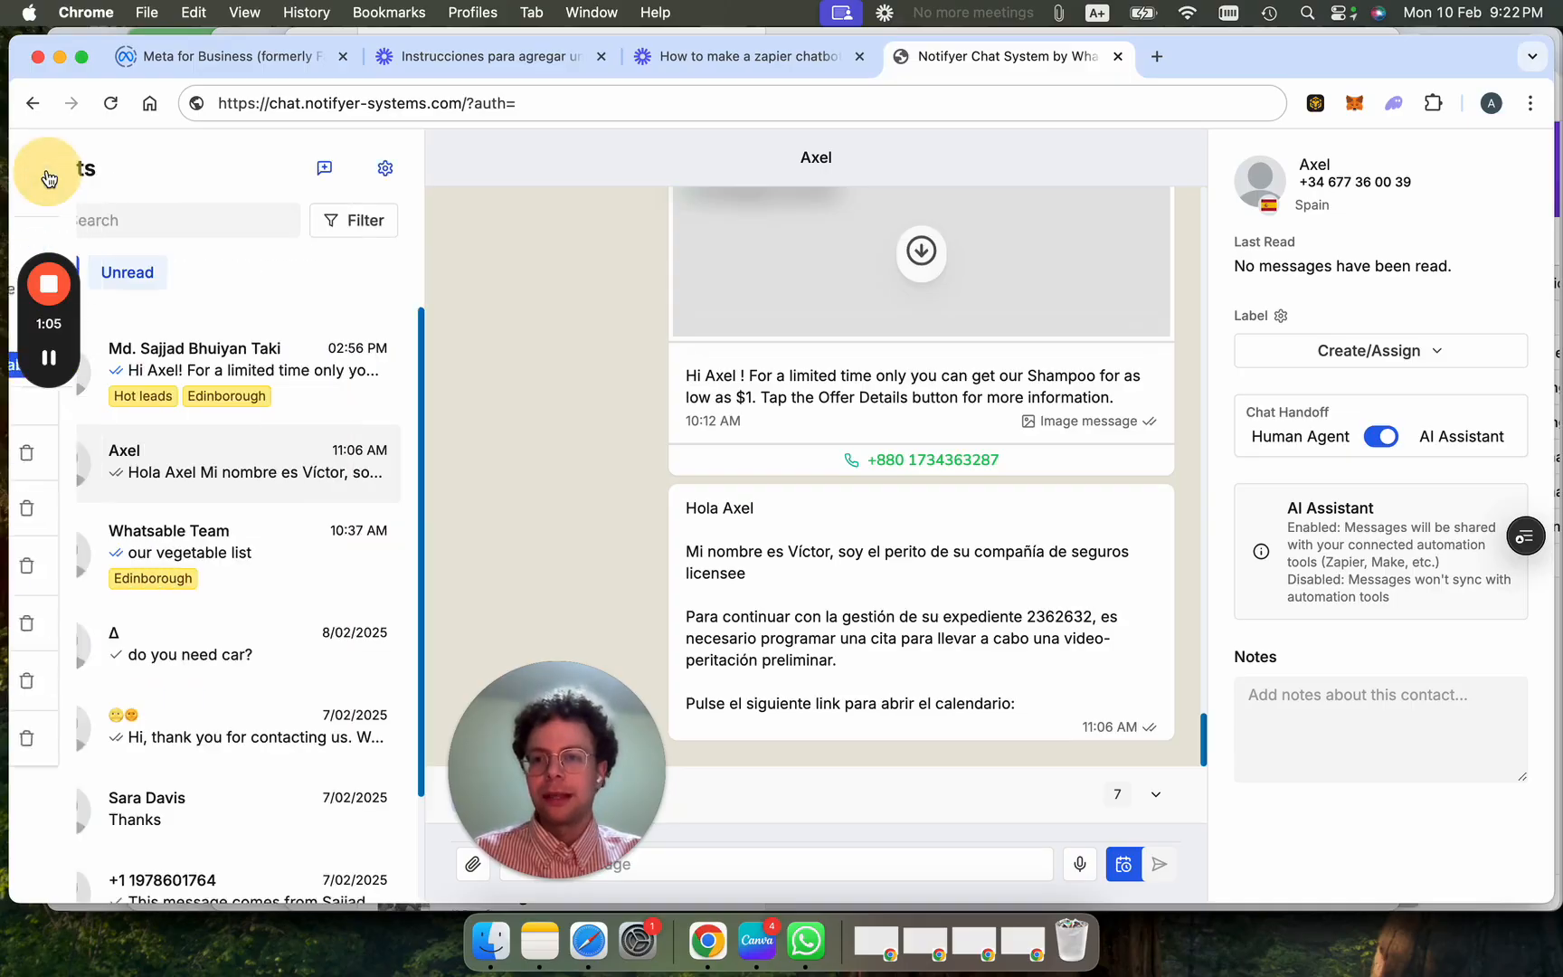
pyautogui.click(344, 223)
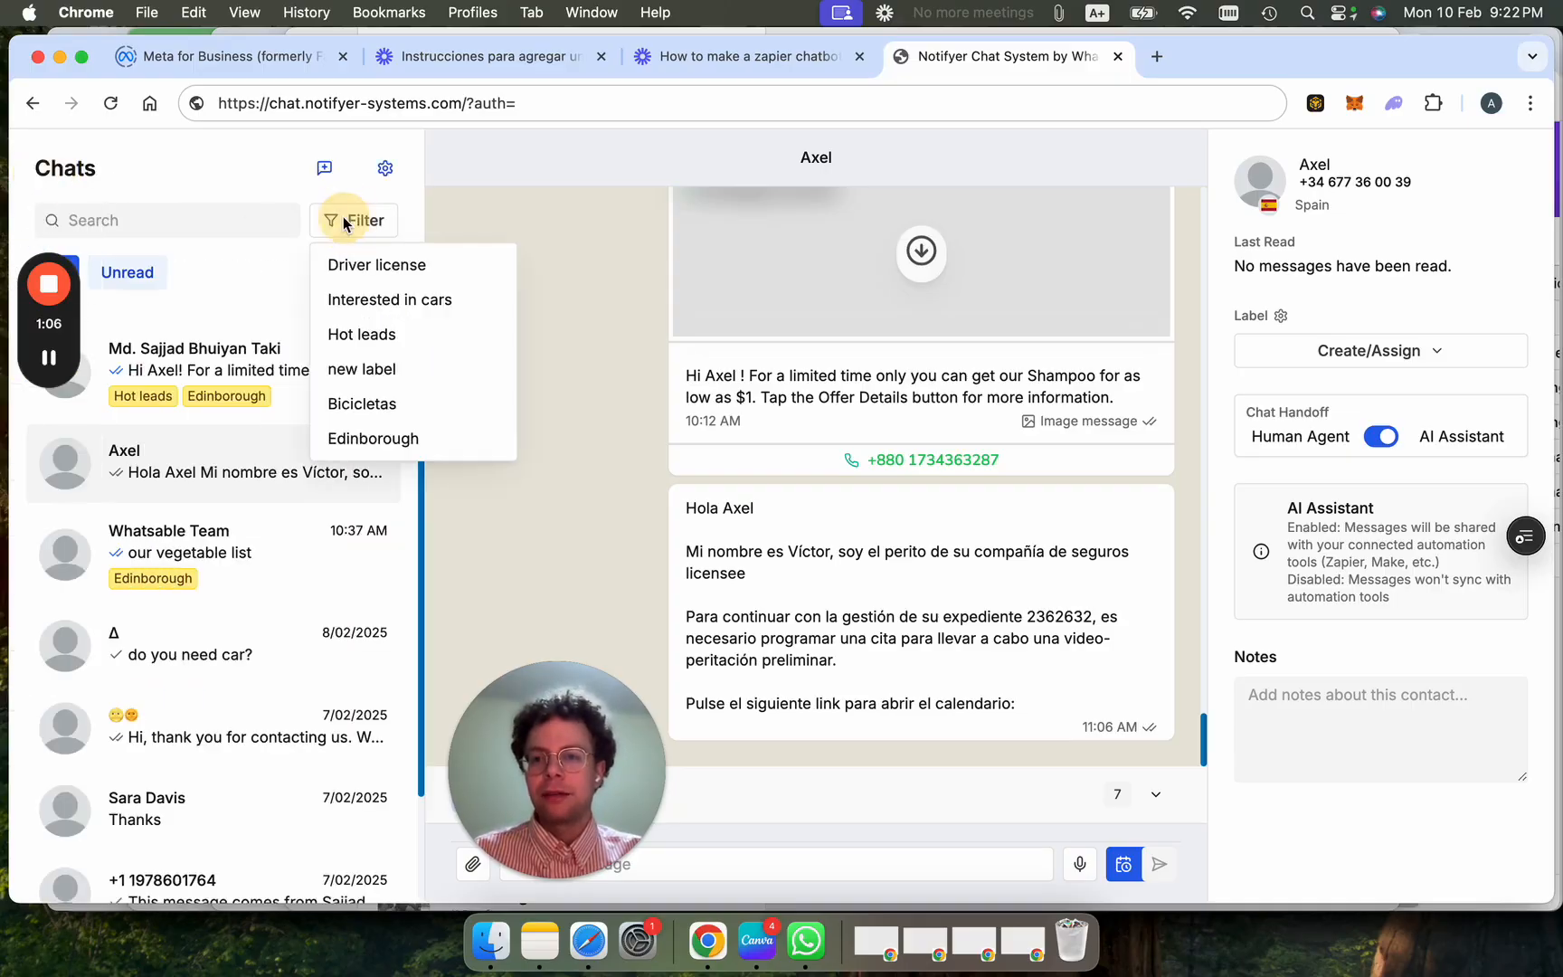
pyautogui.click(395, 335)
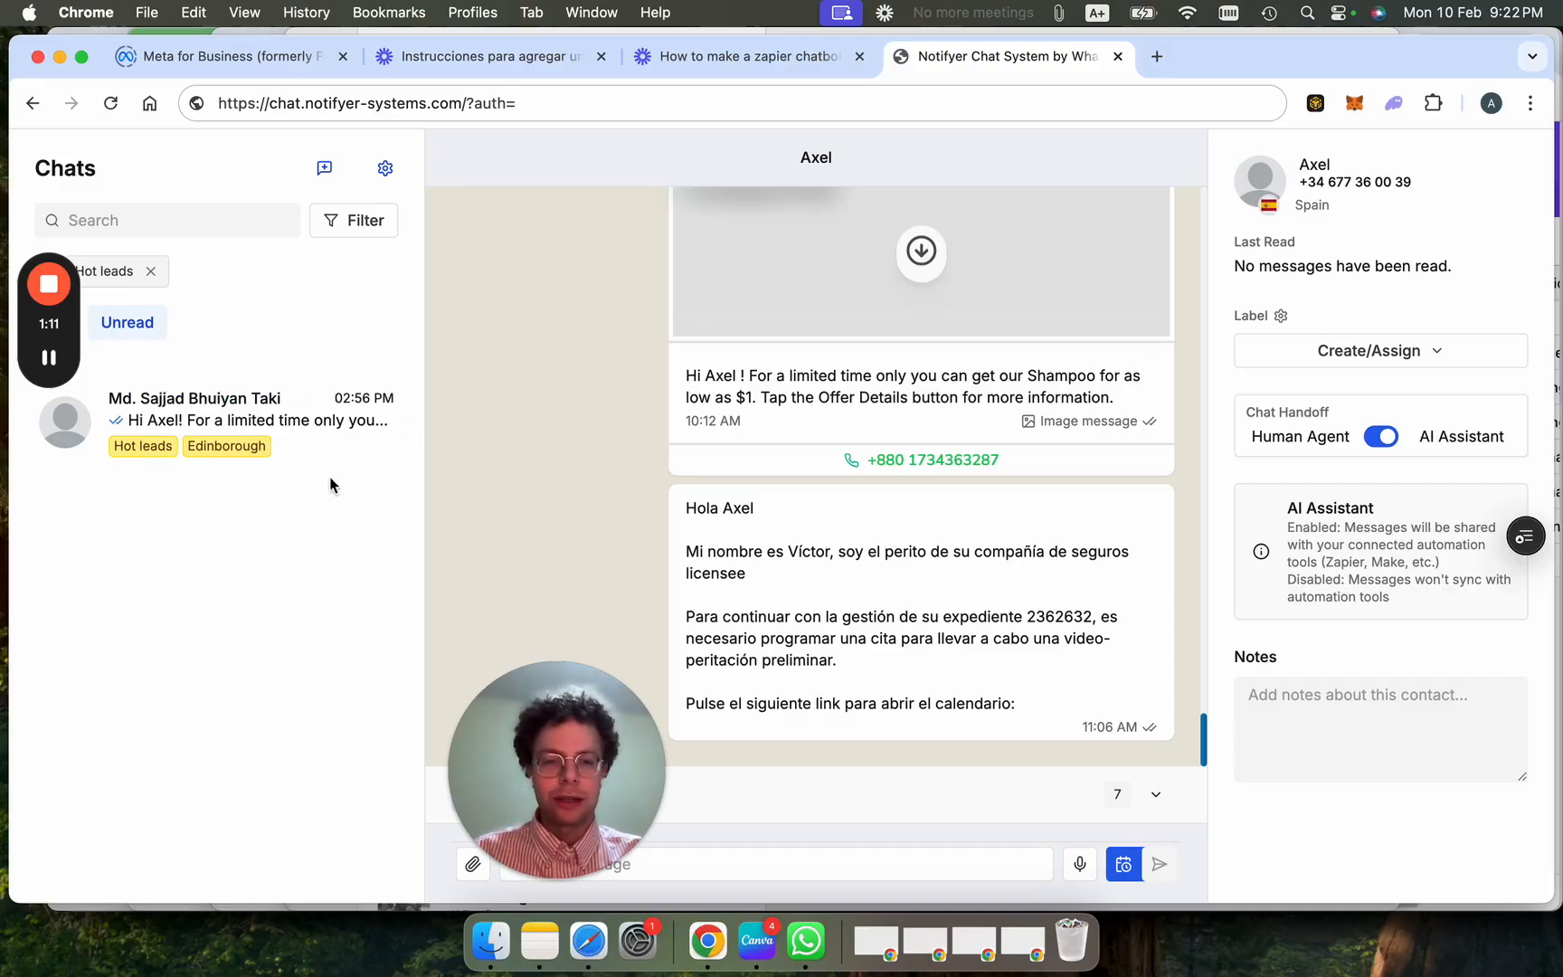
pyautogui.moveTo(578, 737); pyautogui.dragTo(163, 744)
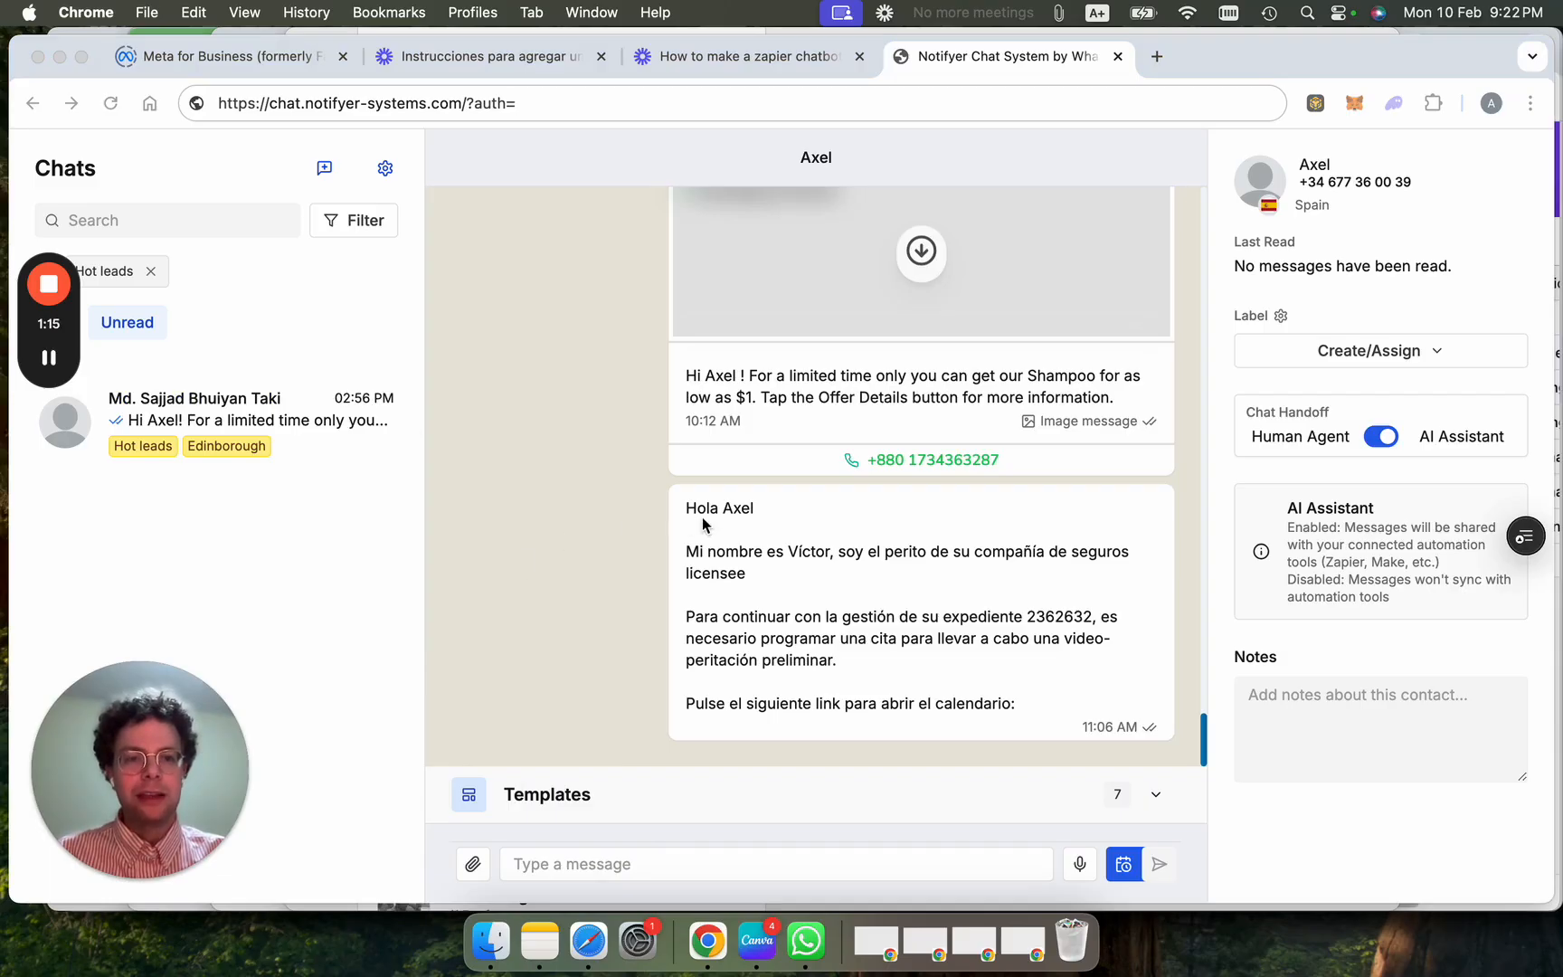
pyautogui.click(1298, 349)
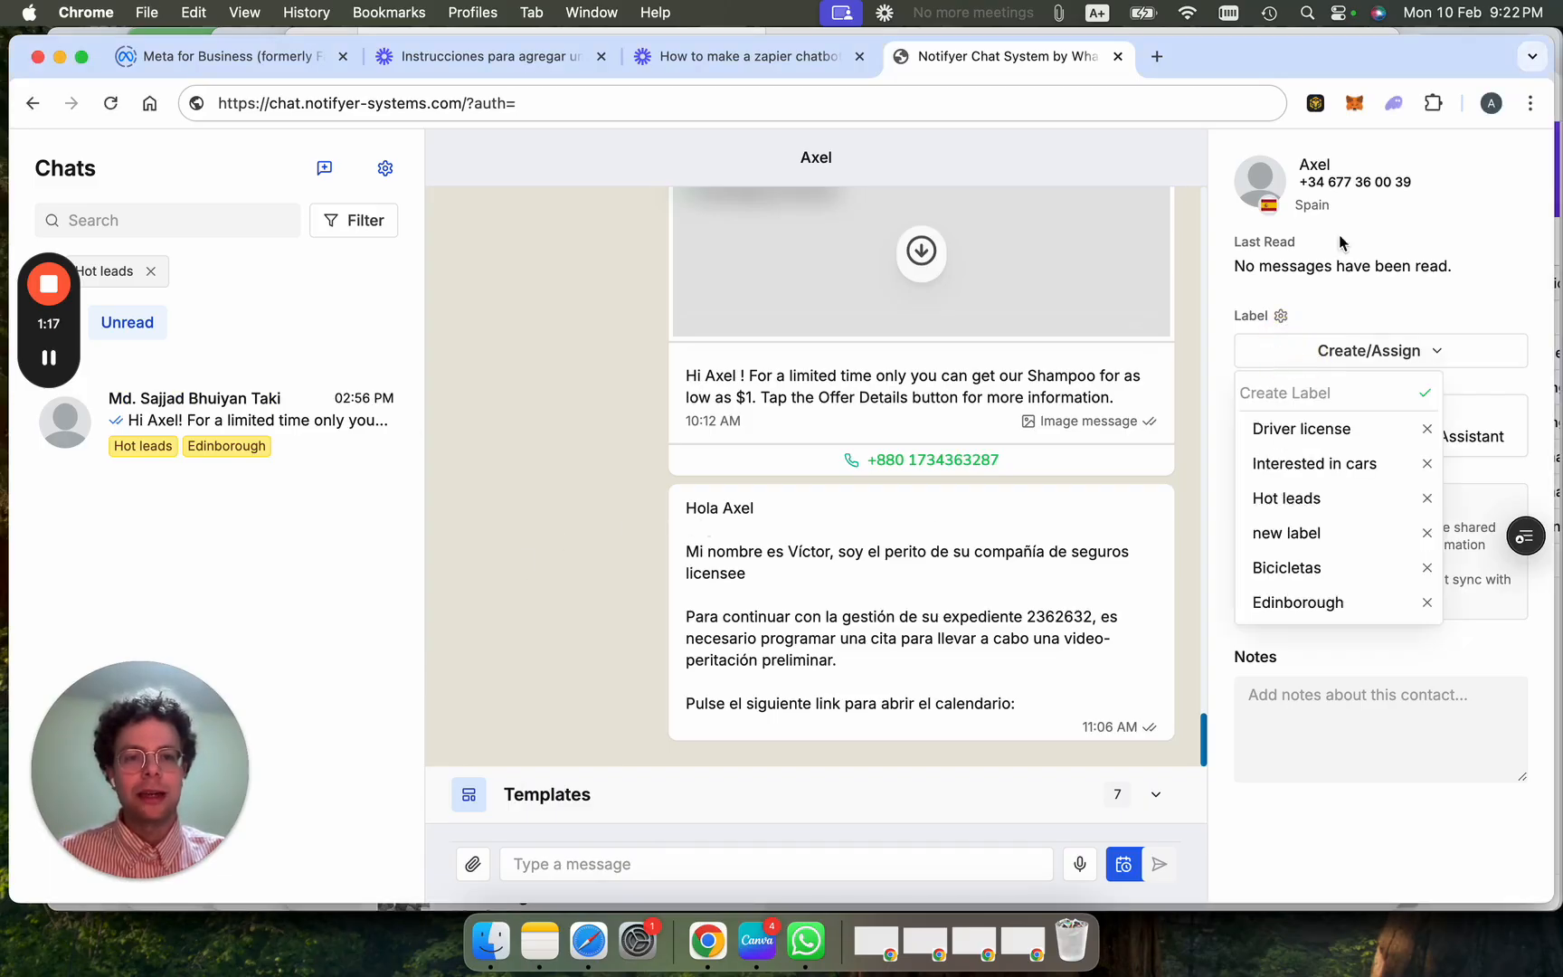